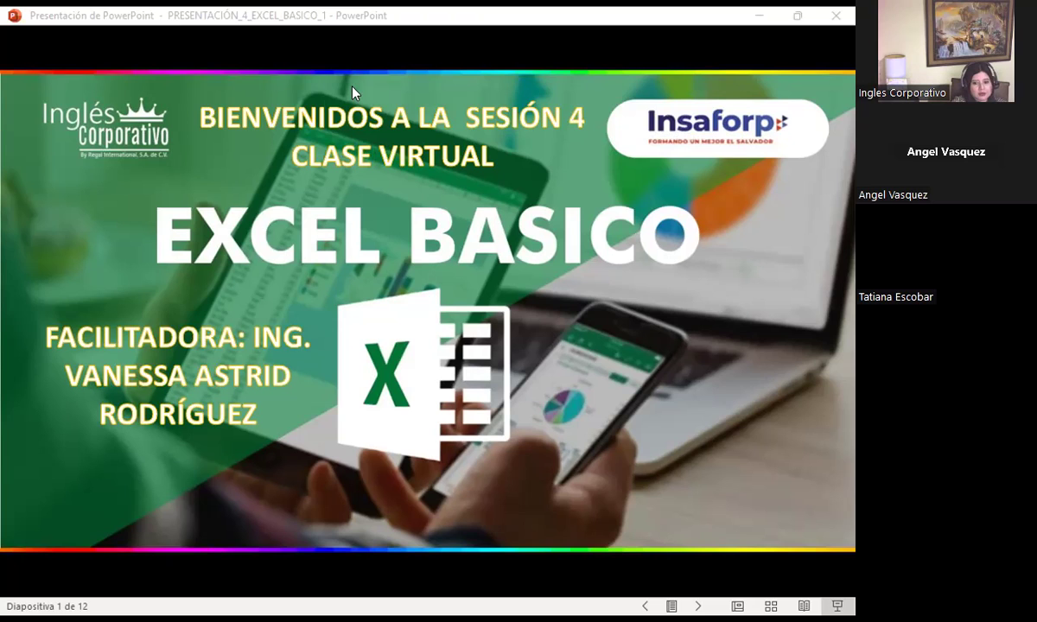
# Switch from the EXCEL BASICO title slide to the Excel básico course page in Firefox.
pyautogui.hotkey('alt', 'Tab')
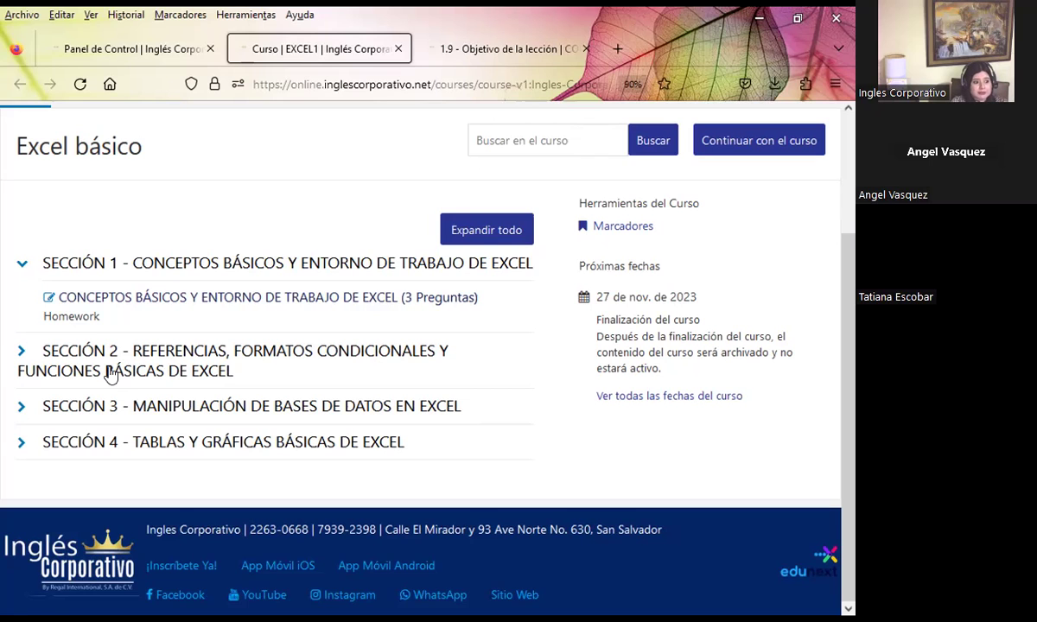
# Expand Sección 2 and scroll to its 3-question homework and Examen de Medio Curso.
pyautogui.click(22, 350)
pyautogui.scroll(-2, 525, 398)
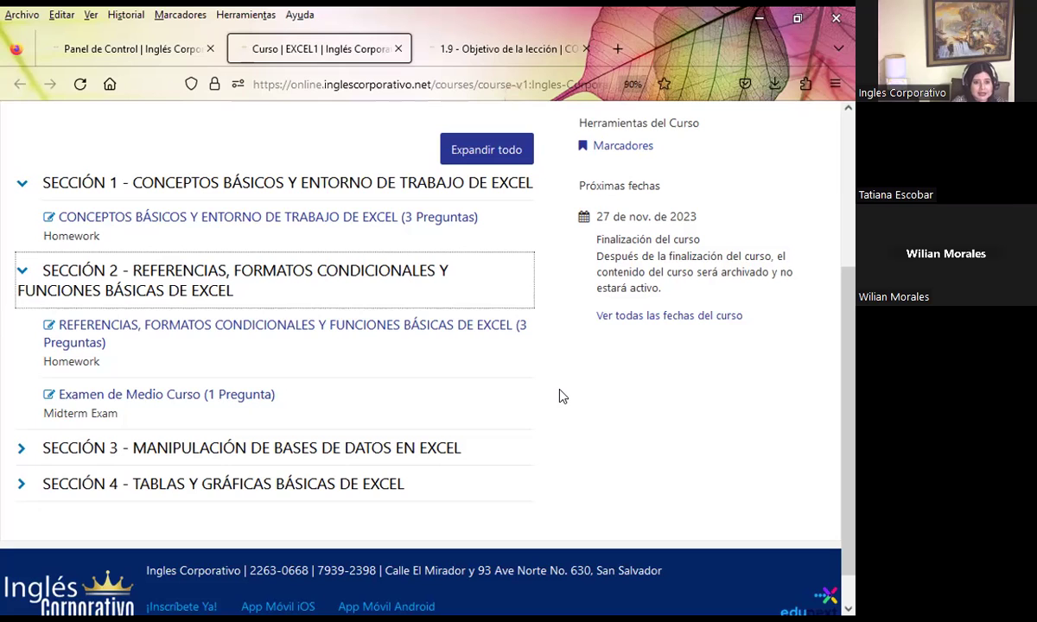
# Read the 1.9 Objetivo de la lección page, then move on to the 1.10 Portapapeles lesson.
pyautogui.click(462, 46)
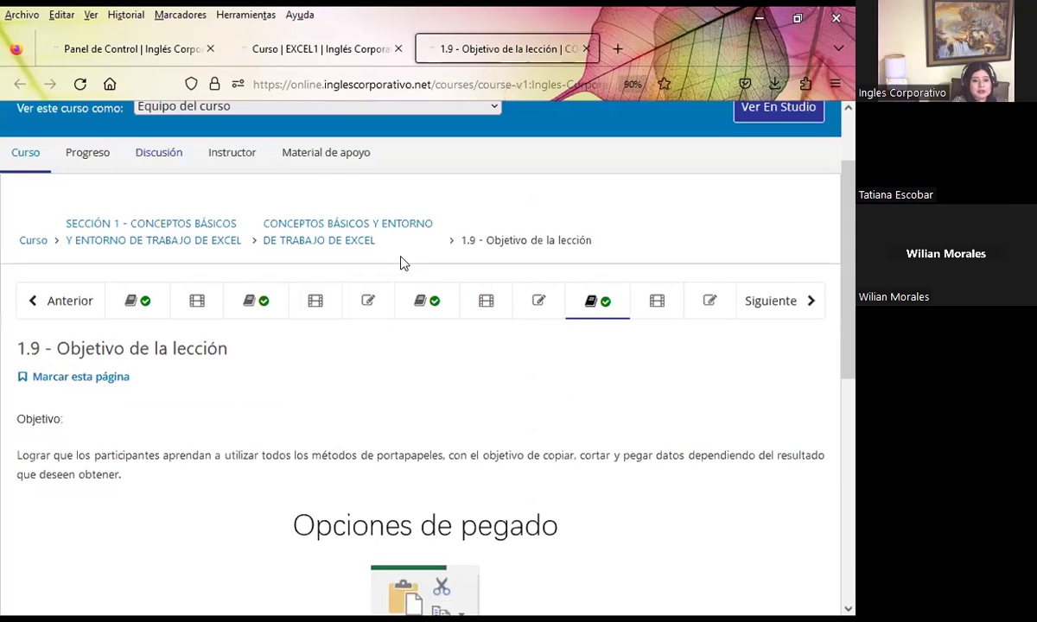
pyautogui.scroll(-3, 126, 349)
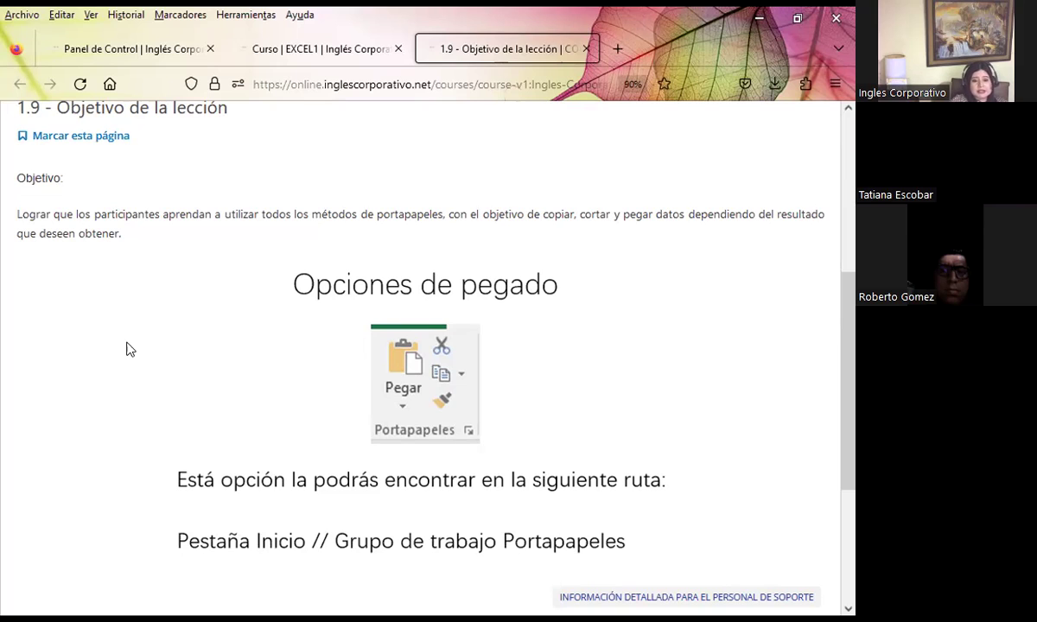
pyautogui.scroll(3, 536, 356)
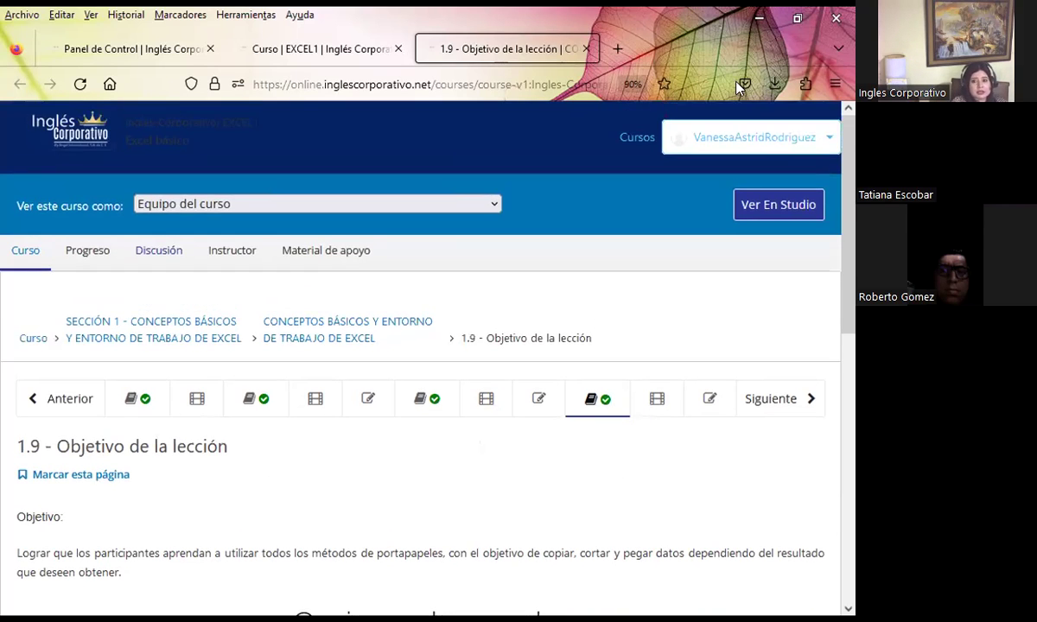
pyautogui.press('Tab')
pyautogui.press('Return')
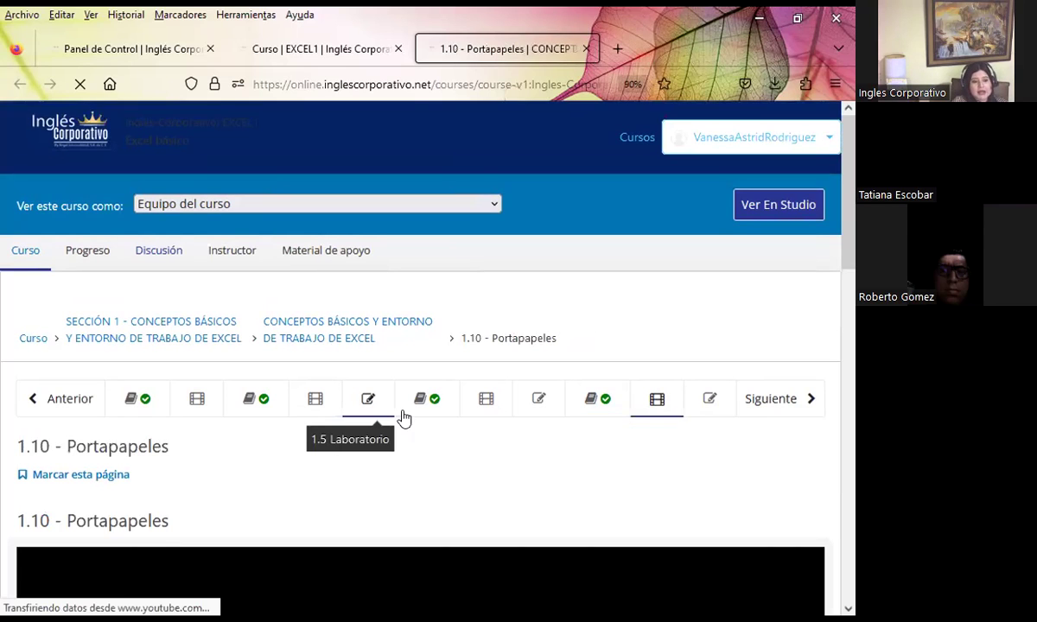
# Scroll past the 1.10 Portapapeles video to the Discusión post asking for four paste-special options.
pyautogui.scroll(-3, 463, 453)
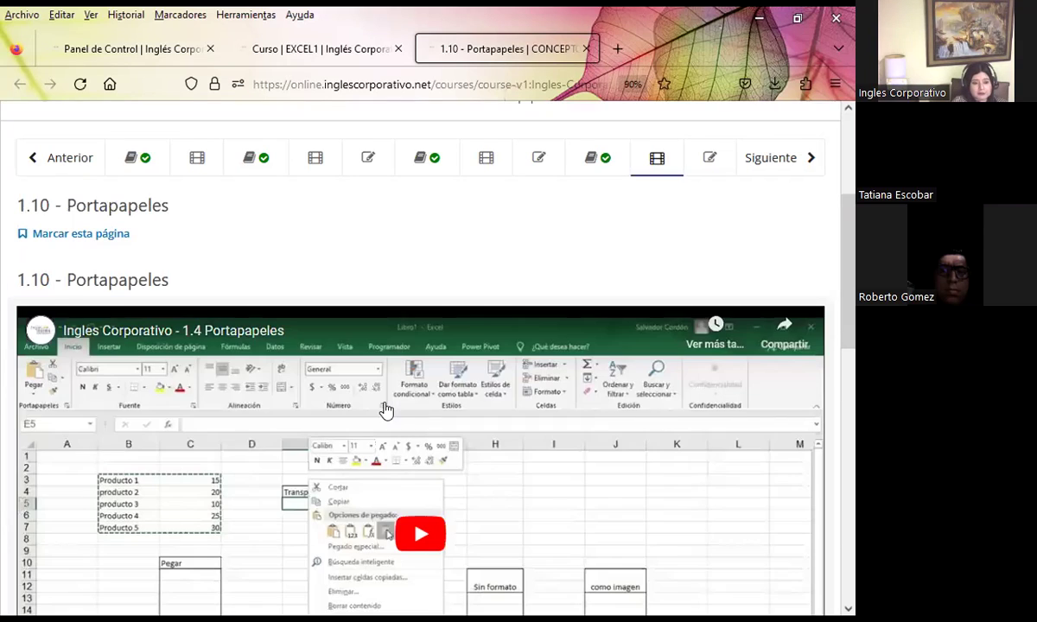
pyautogui.scroll(-3, 450, 285)
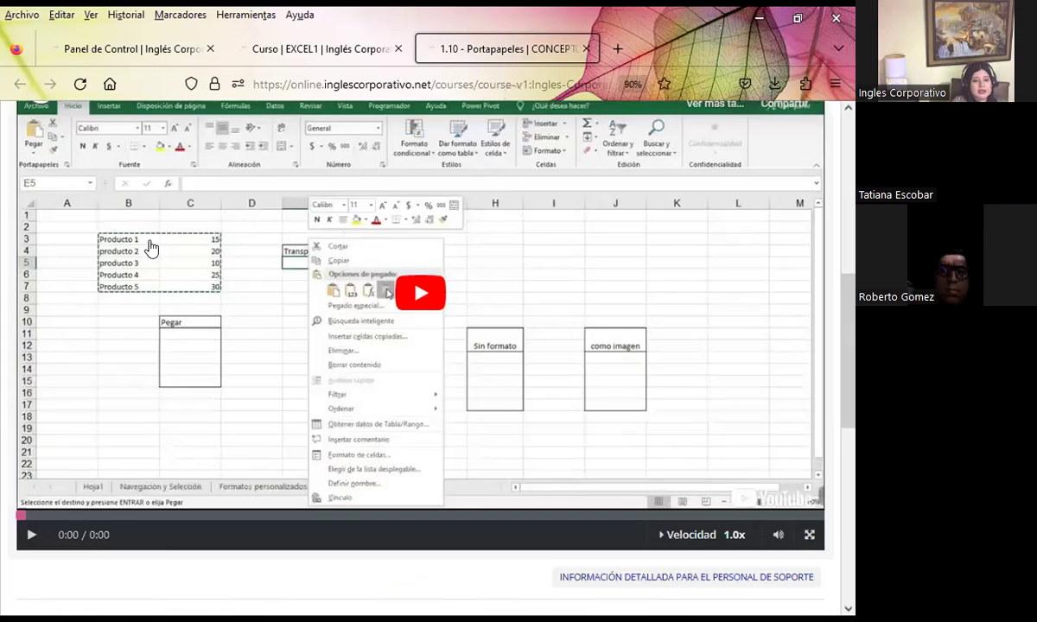
pyautogui.scroll(-3, 193, 438)
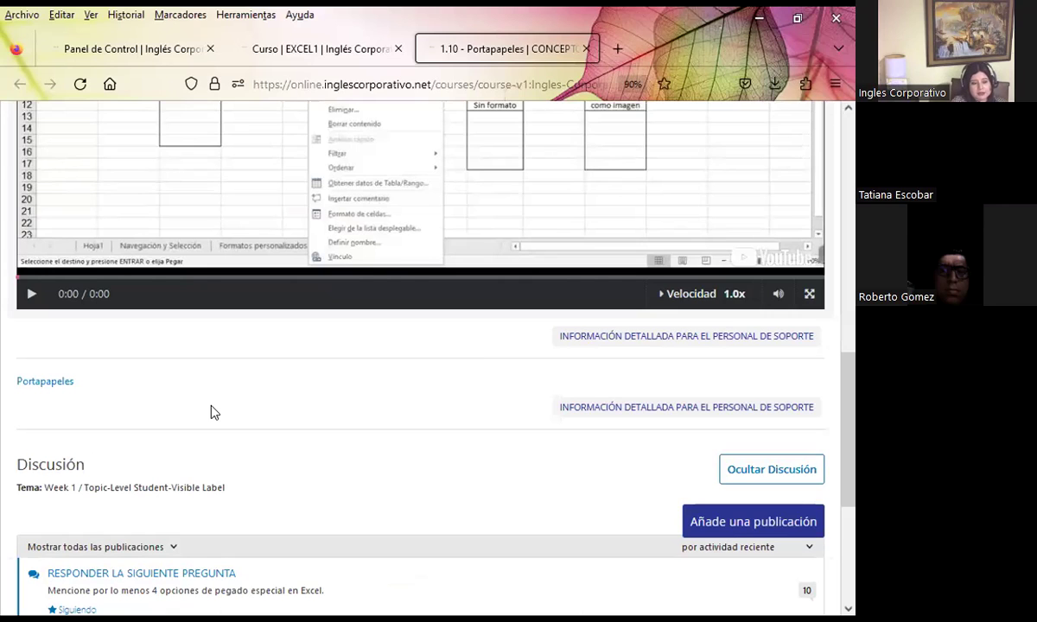
pyautogui.scroll(-2, 252, 361)
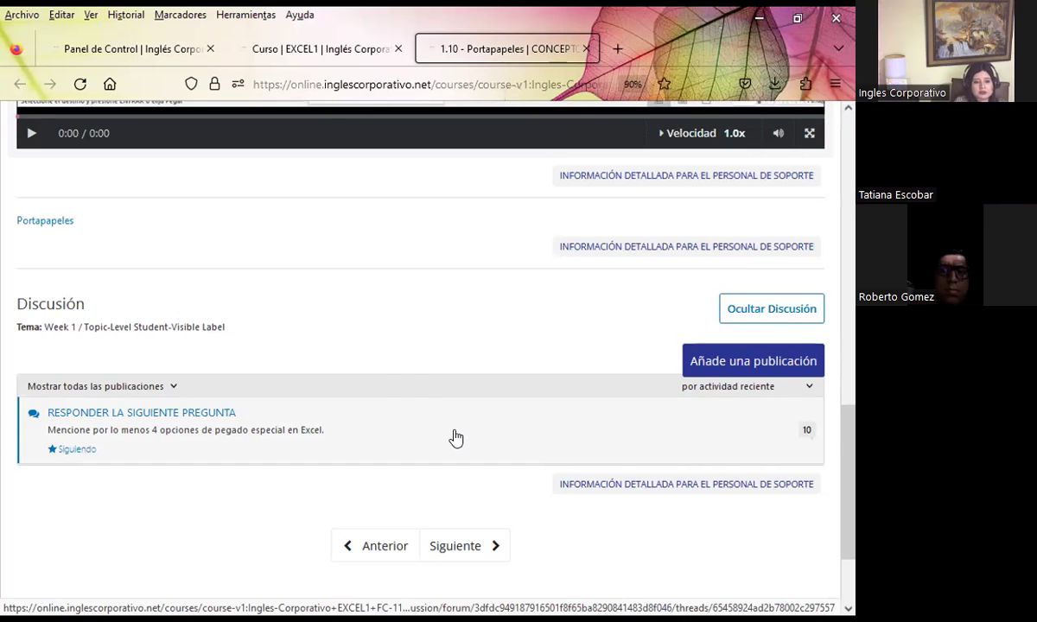
pyautogui.scroll(6, 362, 393)
pyautogui.scroll(6, 467, 442)
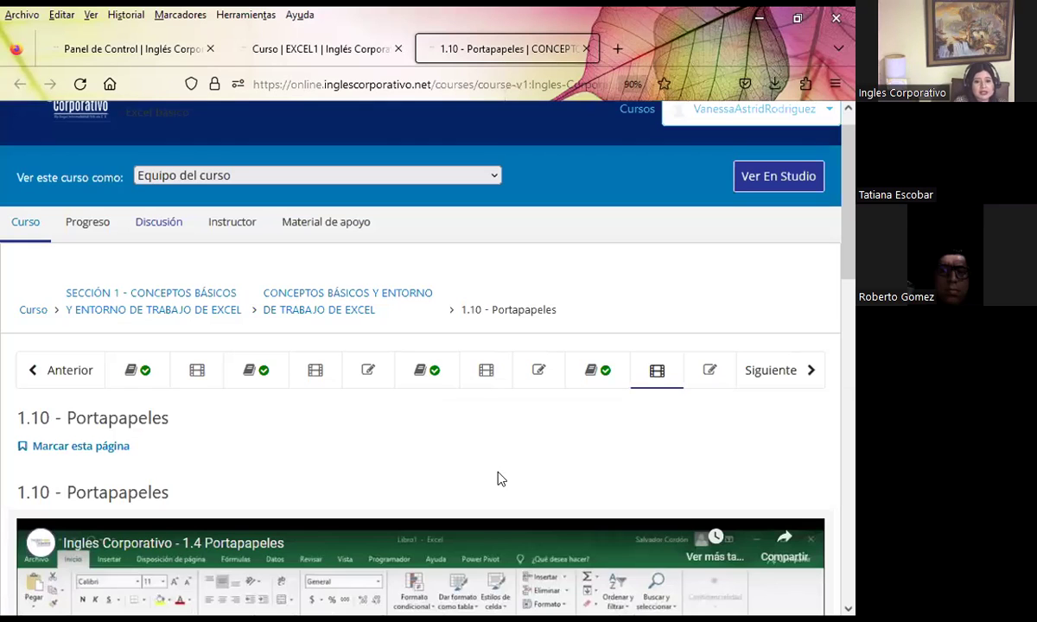
pyautogui.scroll(-1, 294, 338)
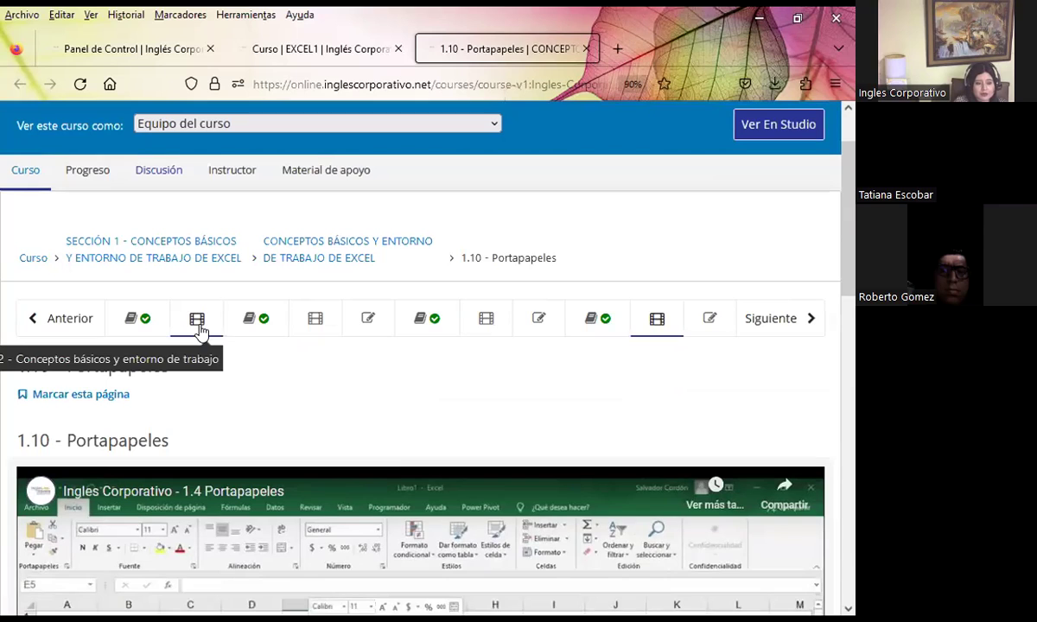
pyautogui.scroll(-2, 291, 396)
pyautogui.scroll(-5, 152, 342)
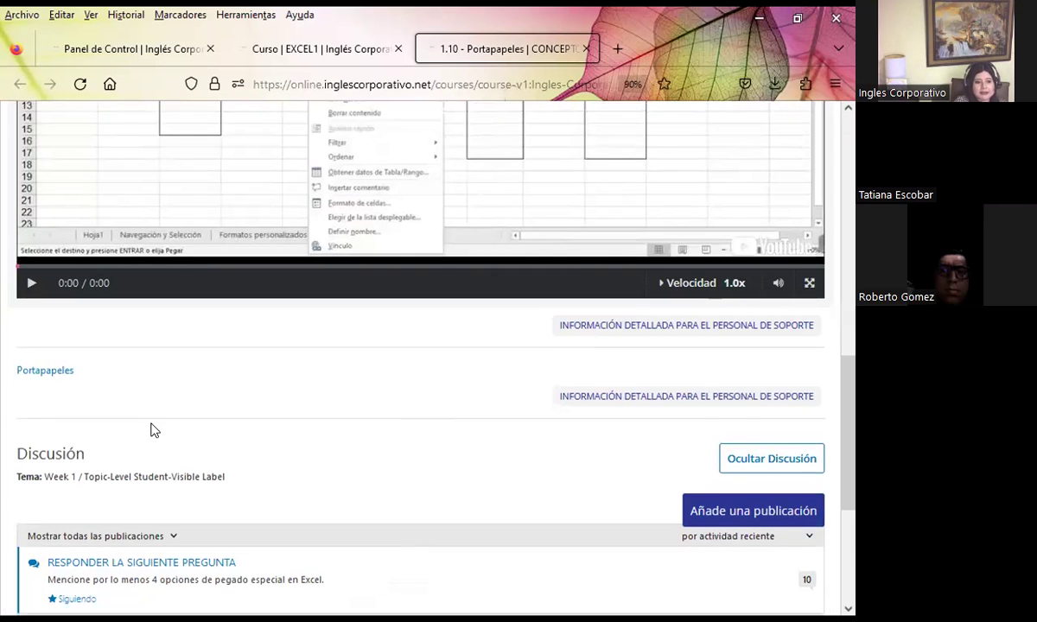
pyautogui.scroll(-3, 241, 398)
pyautogui.scroll(1, 144, 417)
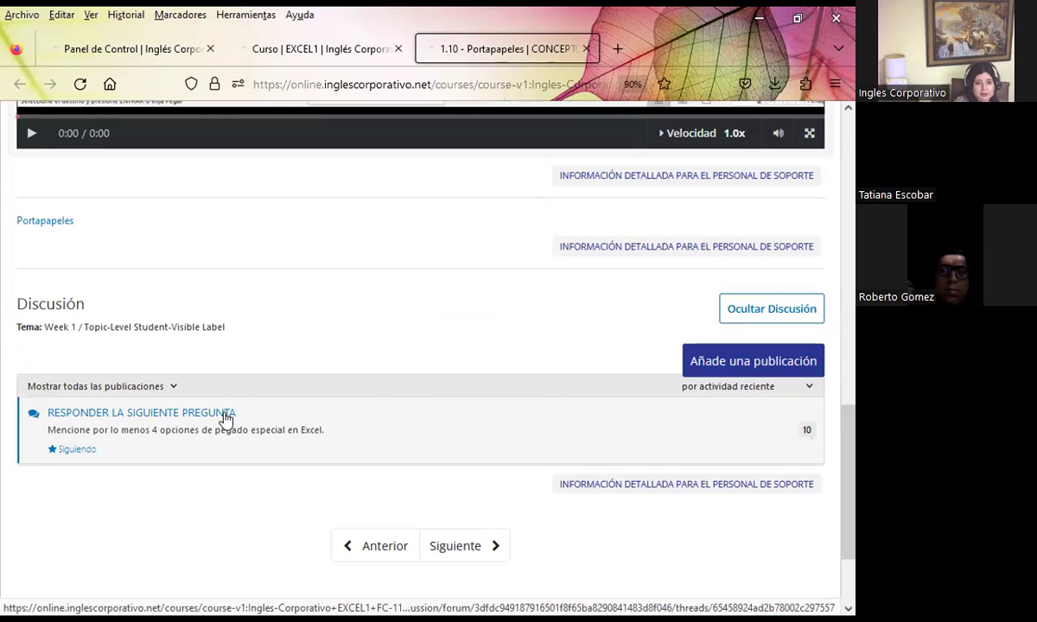
# Open the 'RESPONDER LA SIGUIENTE PREGUNTA' thread and scroll through its responses.
pyautogui.click(102, 415)
pyautogui.scroll(-4, 412, 413)
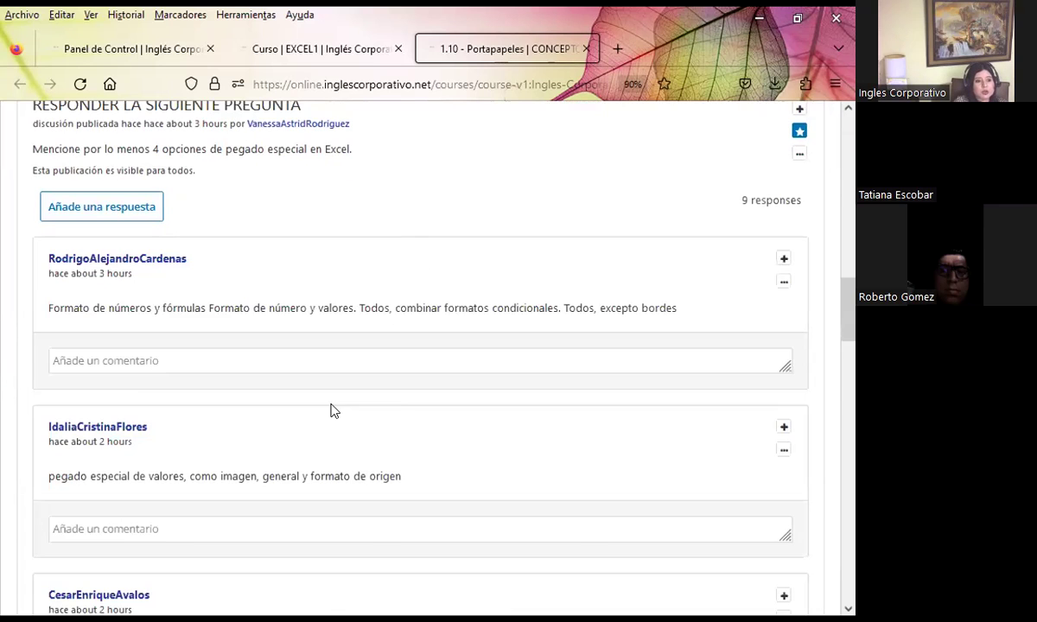
pyautogui.scroll(-1, 396, 415)
pyautogui.scroll(-3, 388, 418)
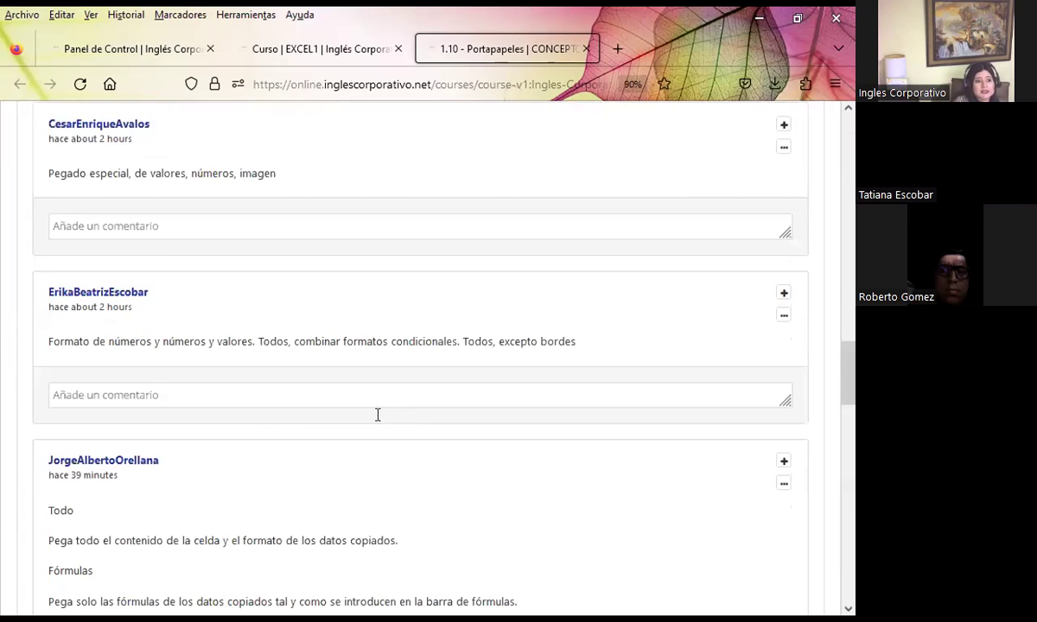
pyautogui.scroll(-4, 361, 420)
pyautogui.scroll(-5, 358, 420)
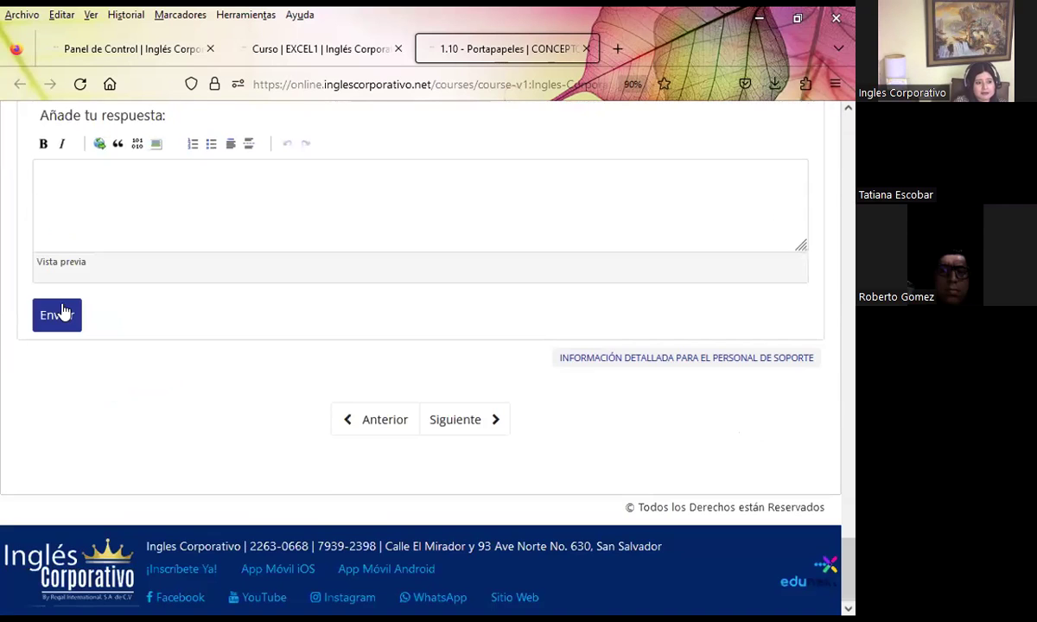
pyautogui.scroll(1, 93, 298)
# Place the cursor in the reply box, then return to the top of the lesson page.
pyautogui.click(92, 298)
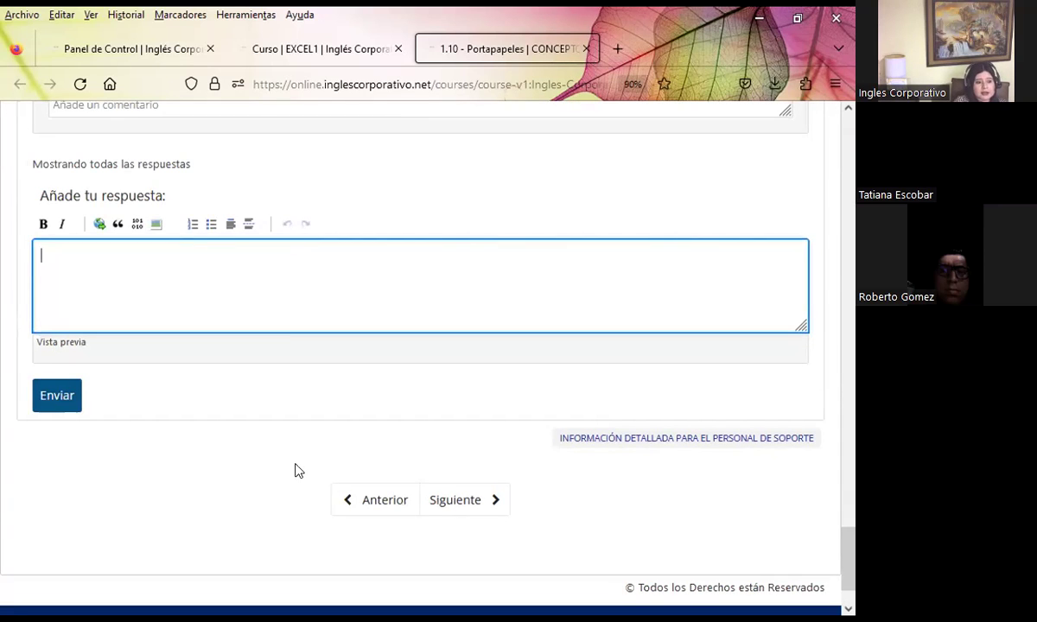
pyautogui.scroll(3, 407, 461)
pyautogui.scroll(5, 408, 481)
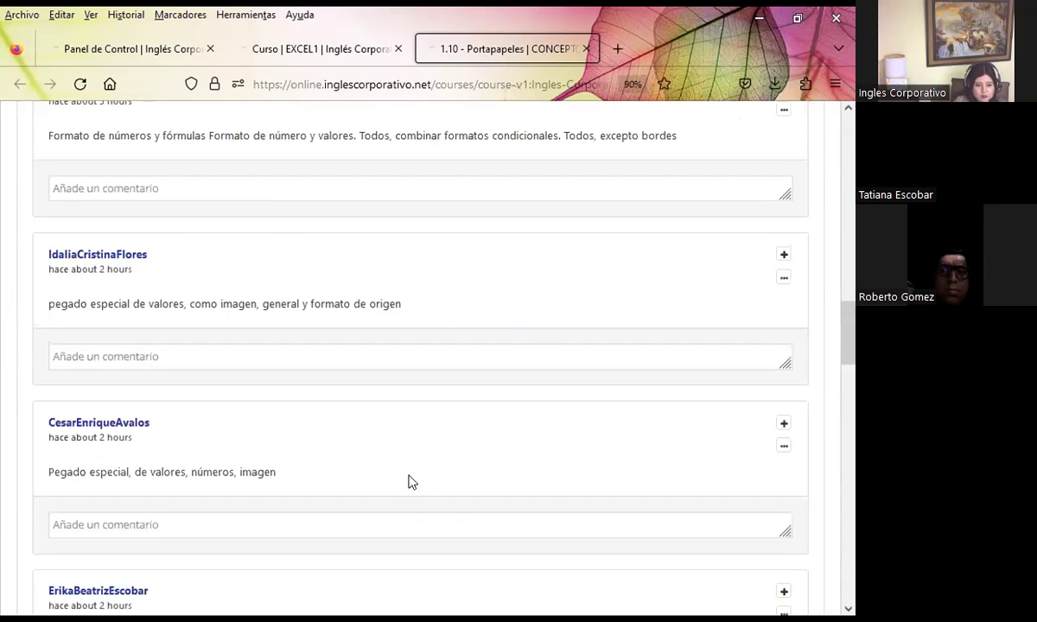
pyautogui.scroll(5, 418, 473)
pyautogui.scroll(-5, 435, 432)
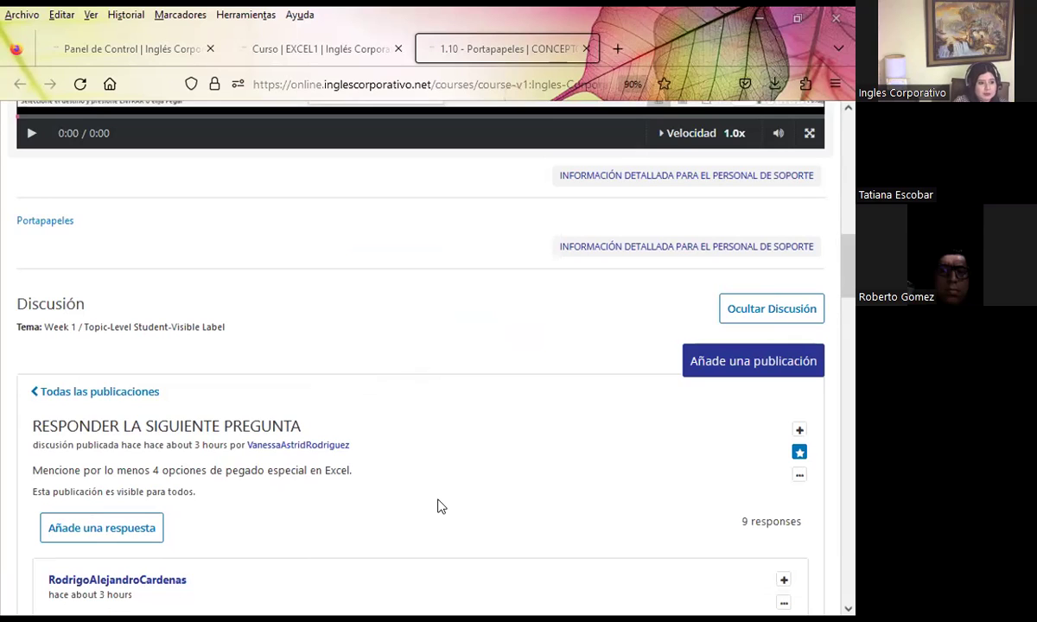
pyautogui.press('Home')
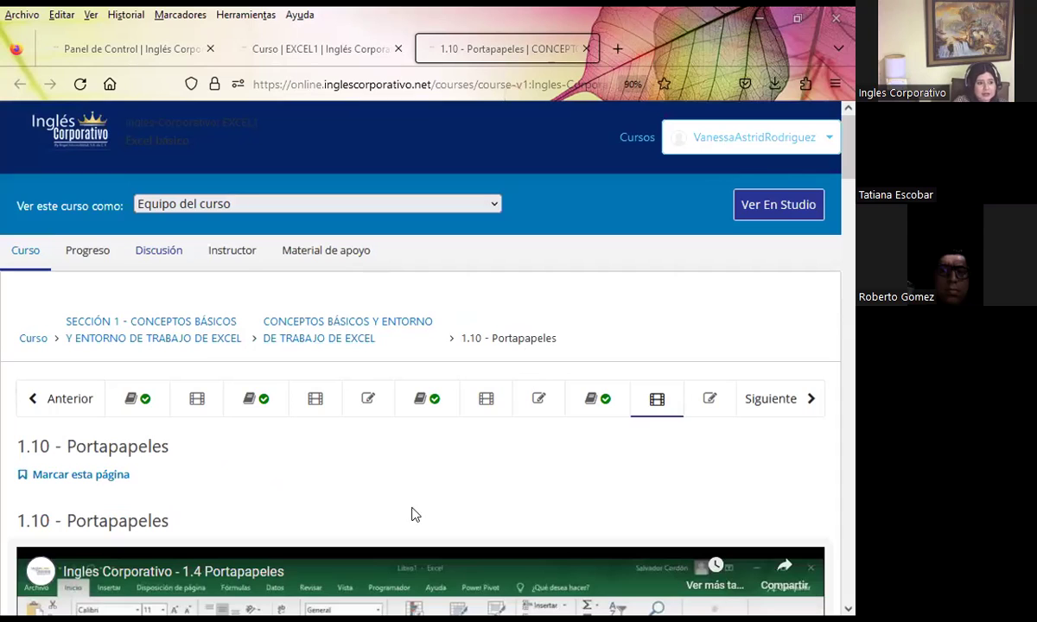
# Review the course progress page, then switch to the EXCEL BASICO Sesión 4 slideshow.
pyautogui.click(86, 259)
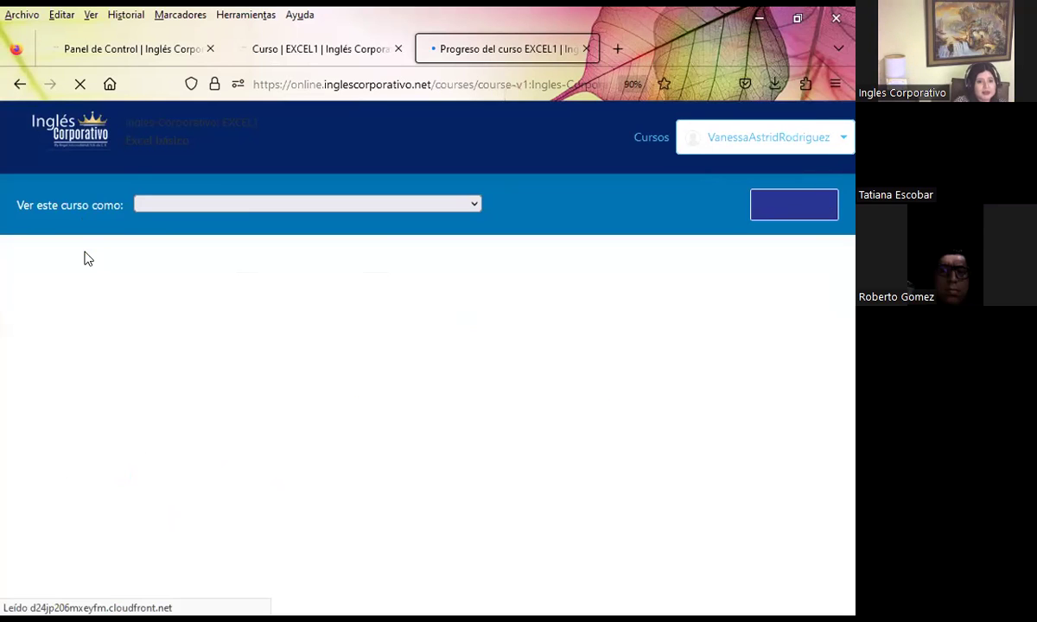
pyautogui.scroll(-3, 84, 418)
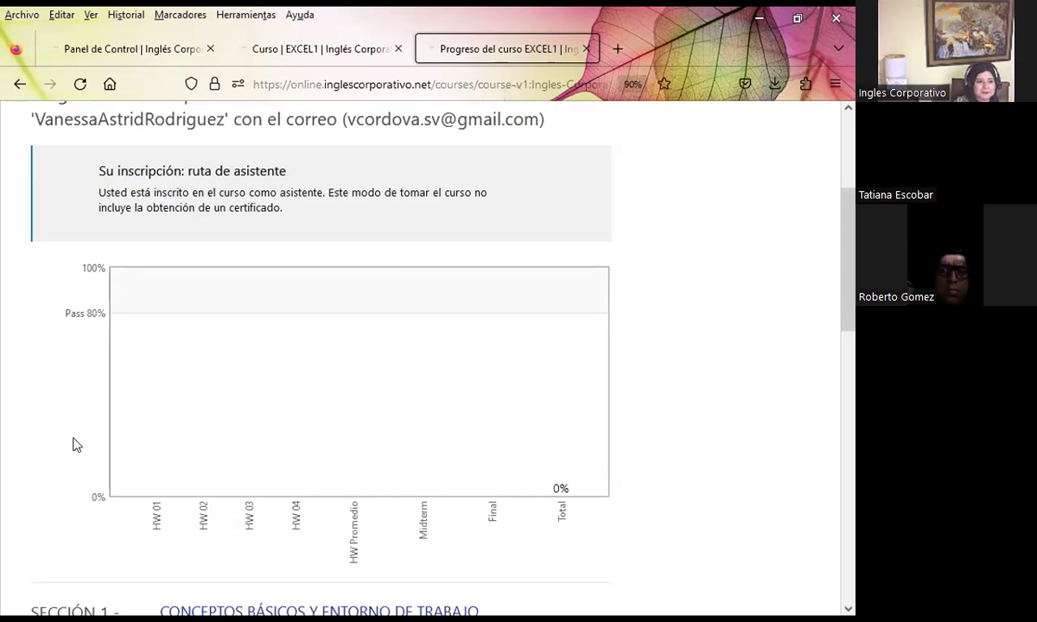
pyautogui.scroll(-2, 82, 346)
pyautogui.scroll(-1, 91, 190)
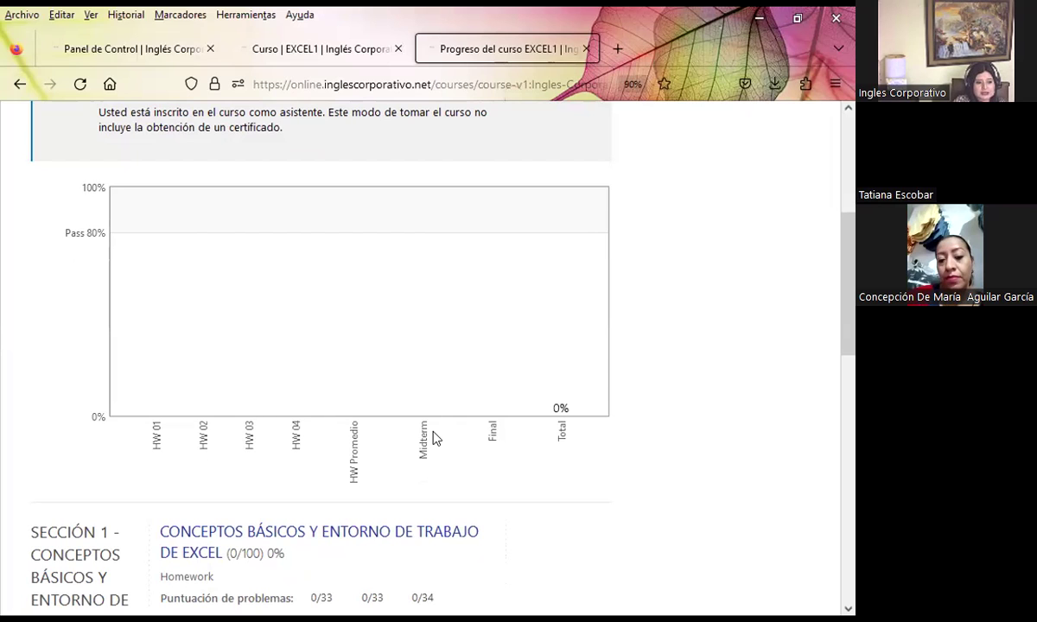
pyautogui.scroll(-2, 336, 422)
pyautogui.scroll(-2, 66, 149)
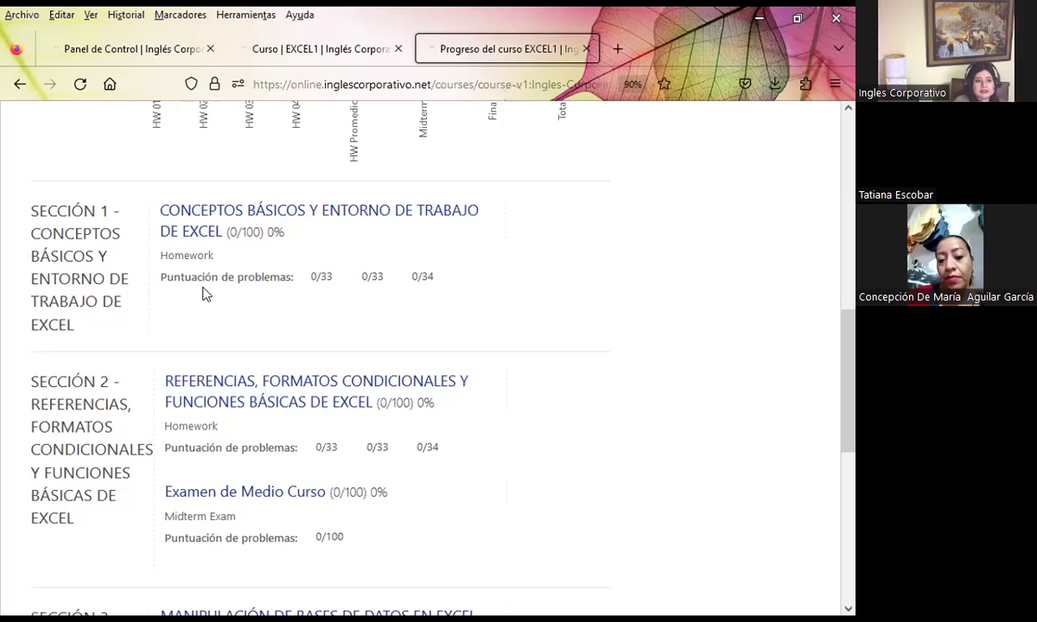
pyautogui.scroll(-2, 175, 329)
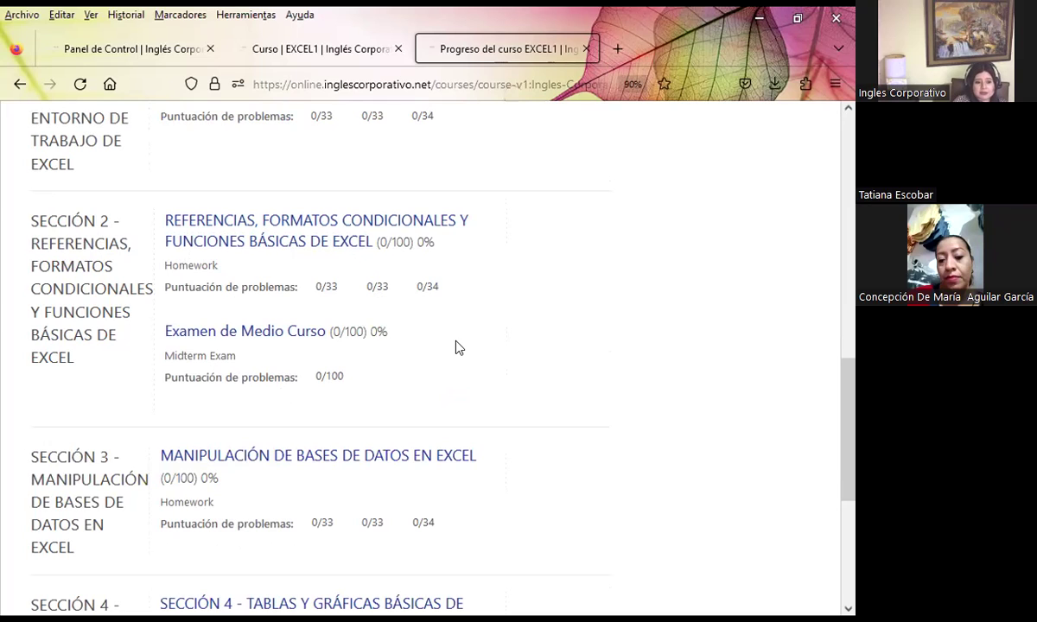
pyautogui.scroll(-5, 533, 359)
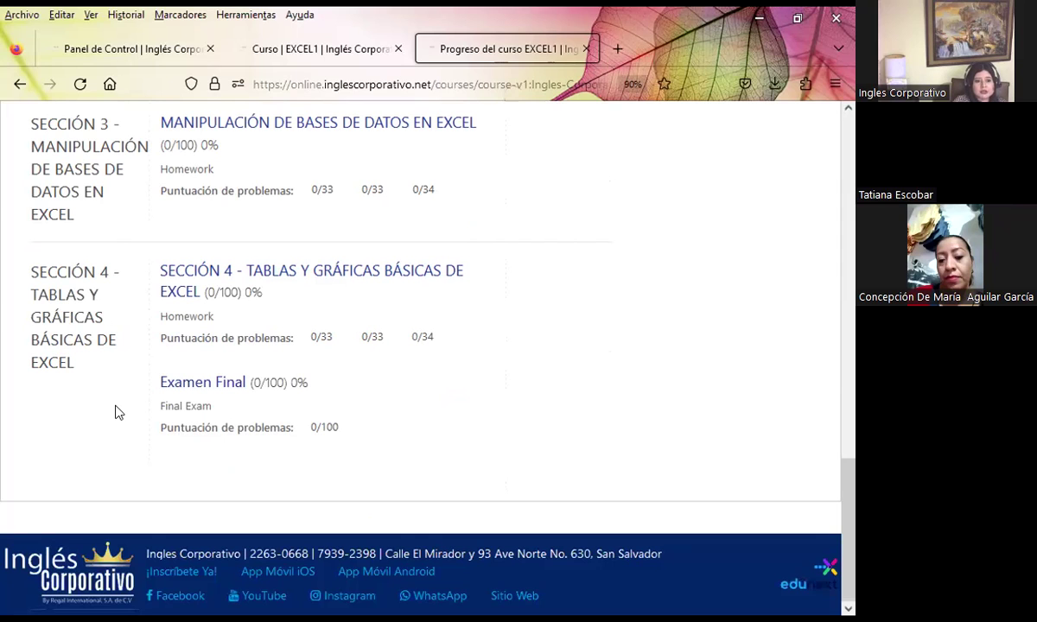
pyautogui.scroll(10, 520, 397)
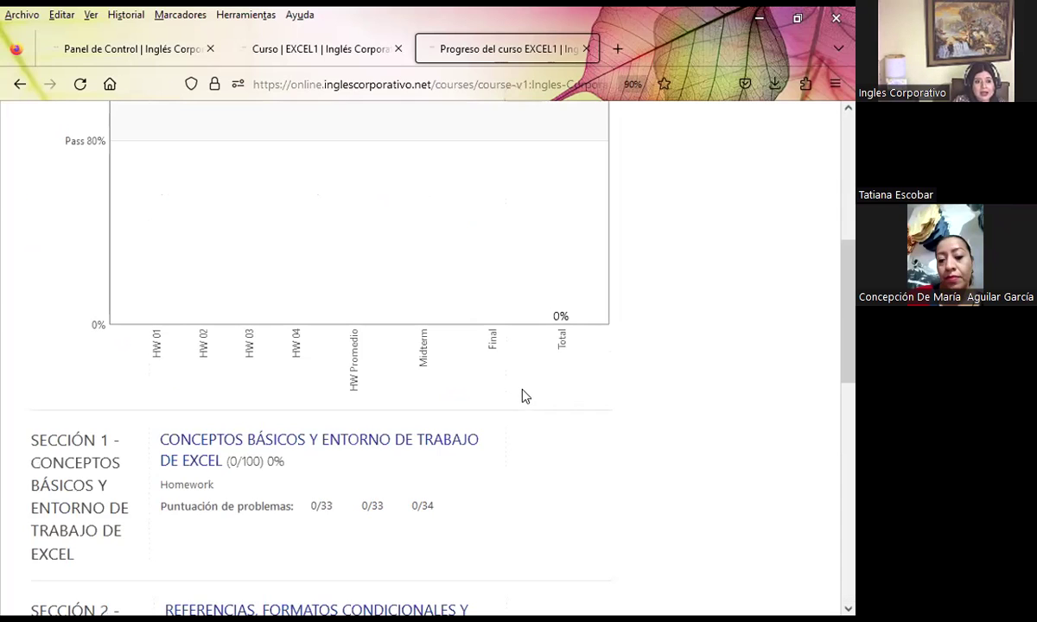
pyautogui.scroll(6, 402, 400)
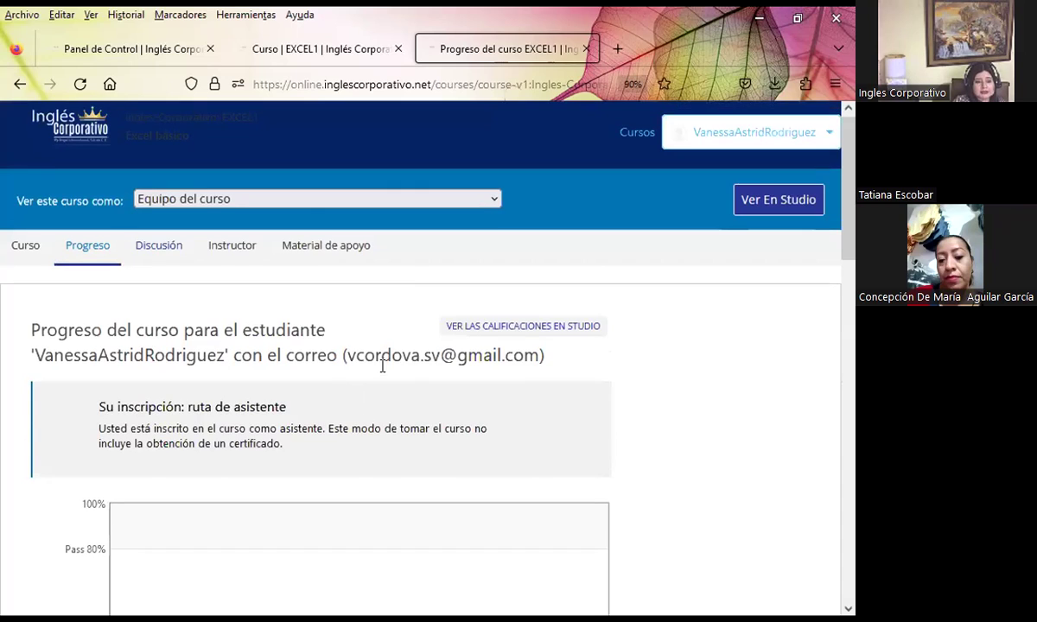
pyautogui.scroll(1, 335, 295)
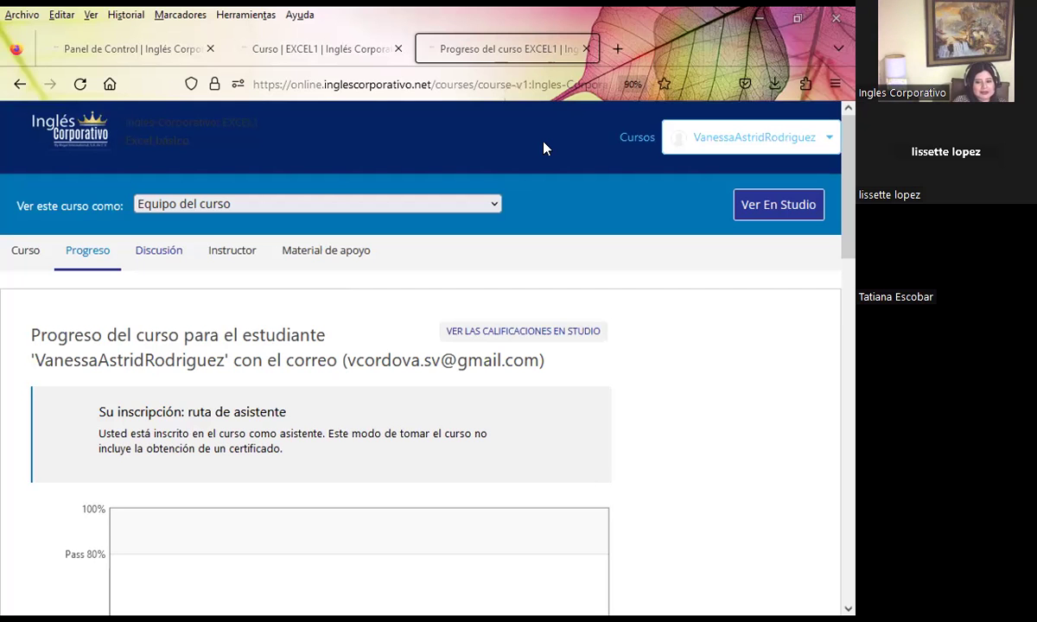
pyautogui.hotkey('alt', 'Tab')
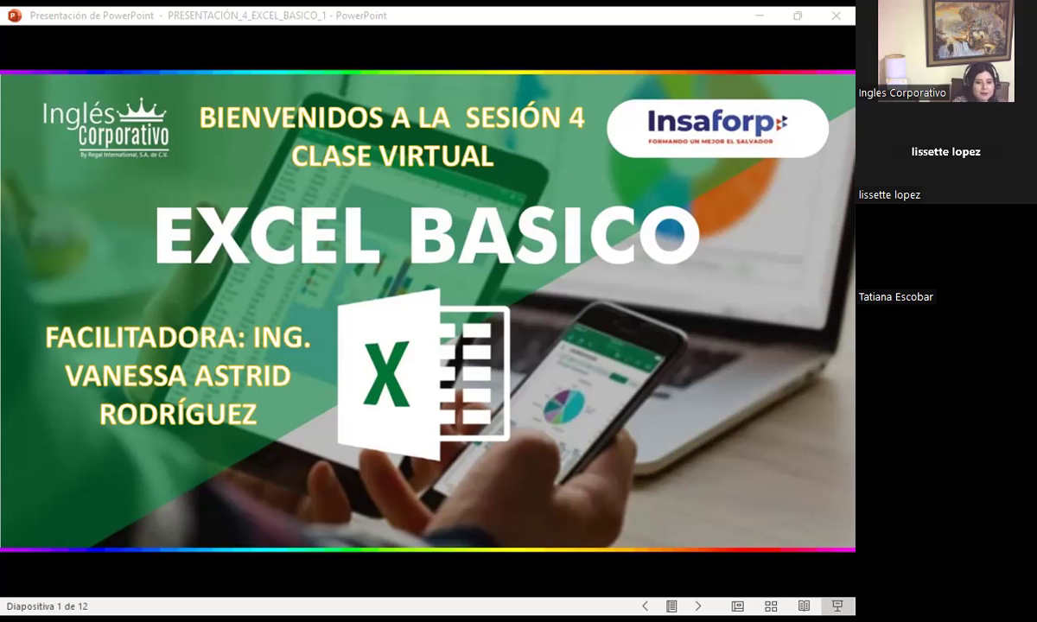
# Advance from slide 1 past SESIÓN: 4 to the slide-3 AGENDA.
pyautogui.press('Right')
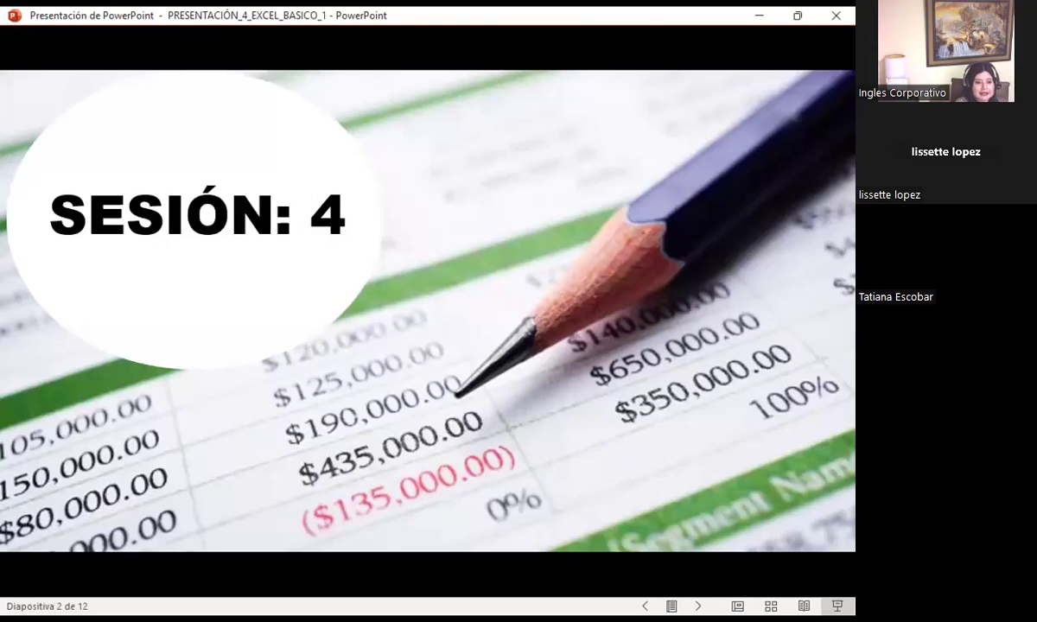
pyautogui.press('Right')
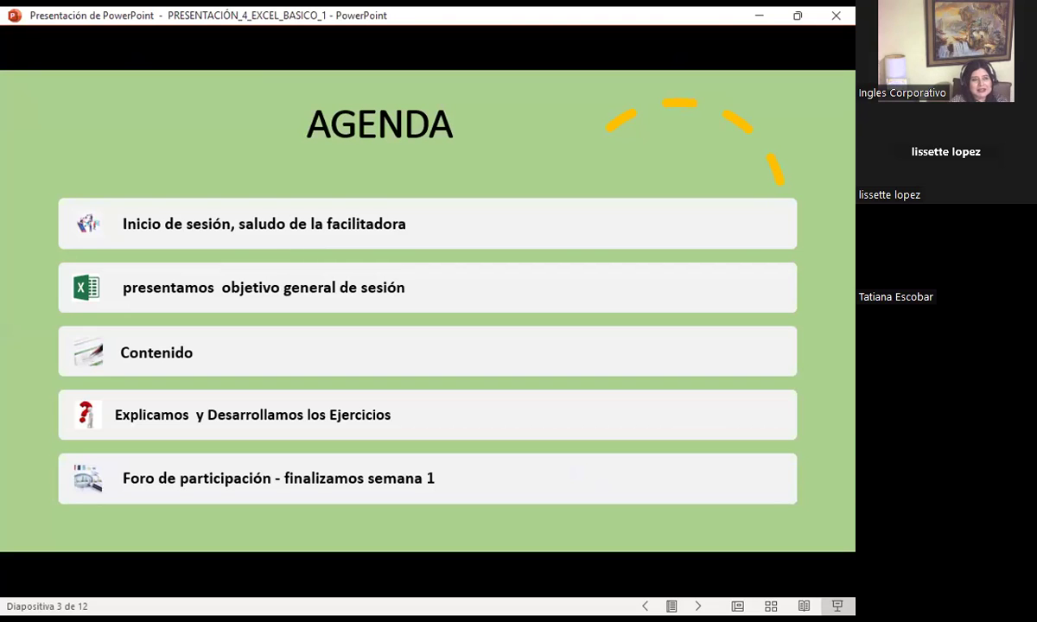
# Advance to slide 4, the general objective of mastering every pegado especial method.
pyautogui.press('Right')
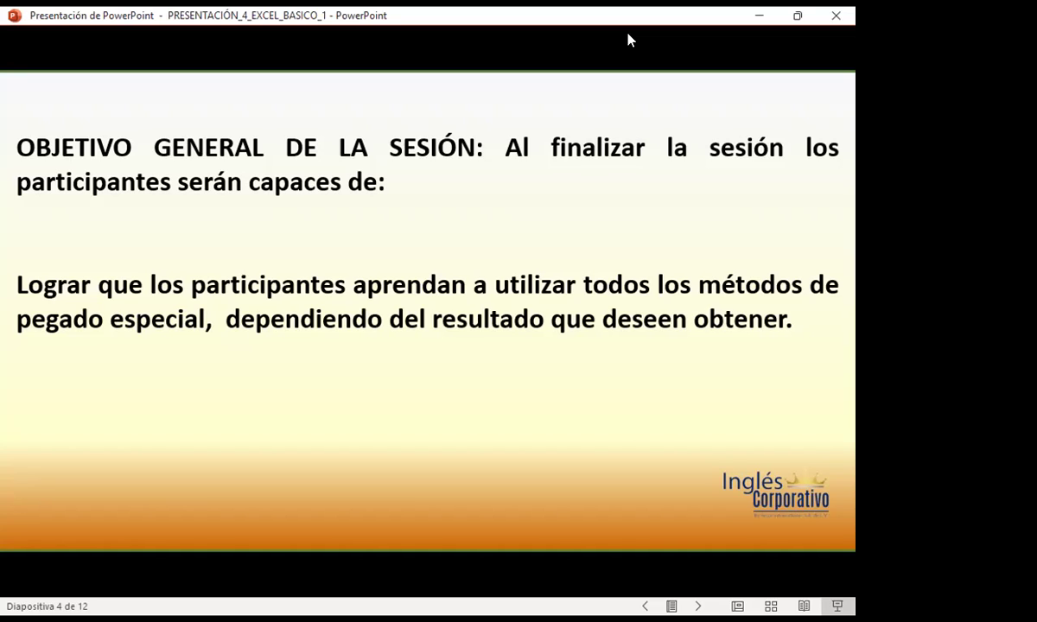
# Advance to slide 5, COPIAR FORMATO, with its B3-to-D3:F10 practice case.
pyautogui.press('Right')
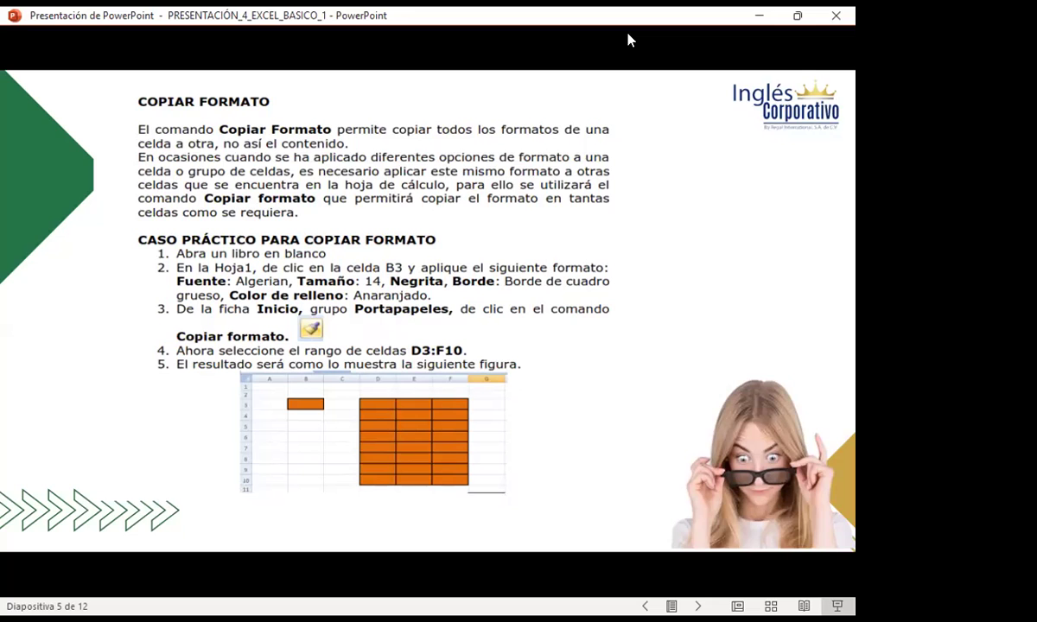
# Advance to slide 6, '¿Qué es el pegado especial en Excel?'.
pyautogui.press('Right')
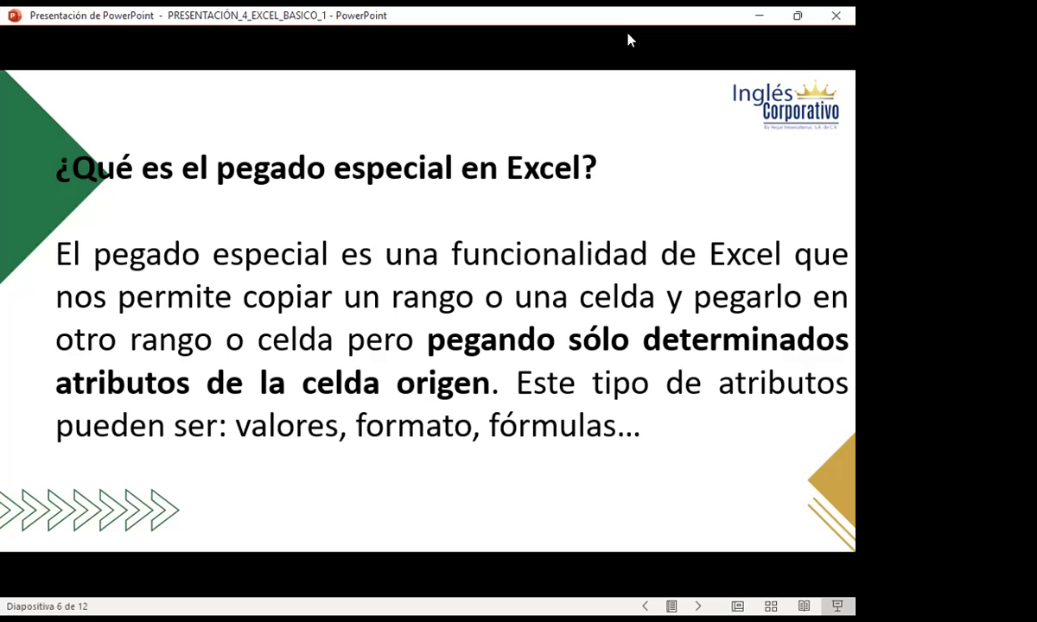
# Advance the slideshow to slide 7 on the ways to access Pegado especial.
pyautogui.press('Right')
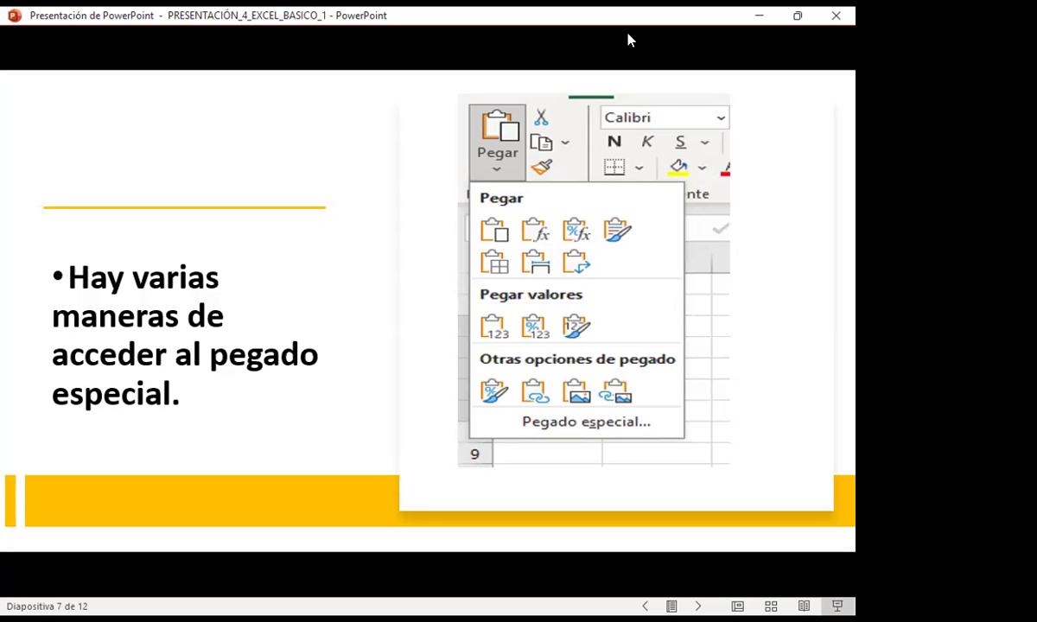
# Advance to slide 8, which explains the Todo, Fórmulas and Valores paste options.
pyautogui.press('Right')
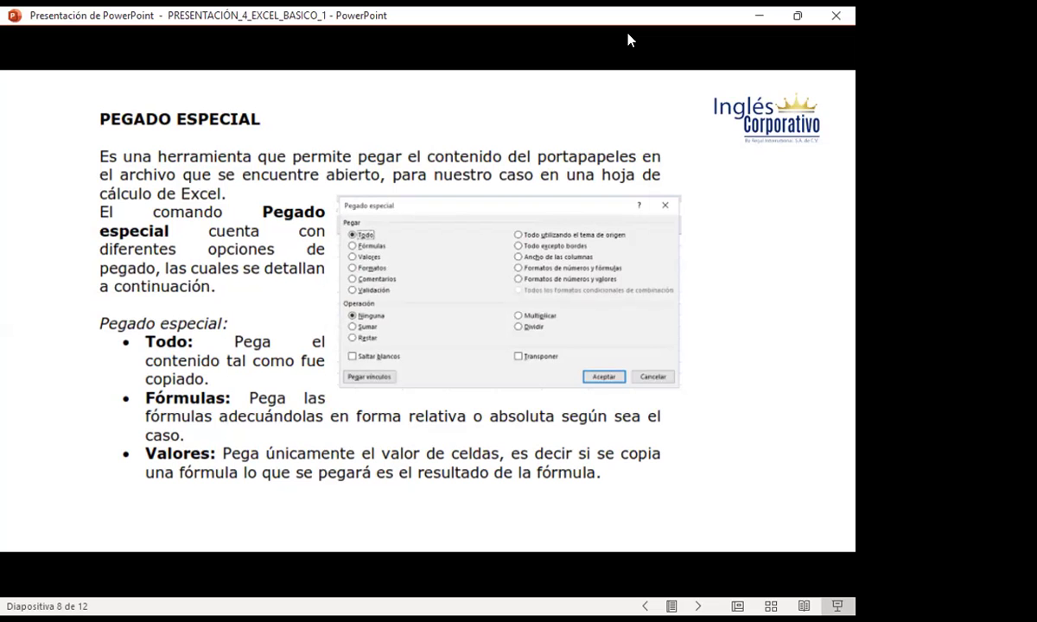
# Move past the EJERCICIOS A TRABAJAR slide and switch over to the Excel workbook.
pyautogui.press('Right')
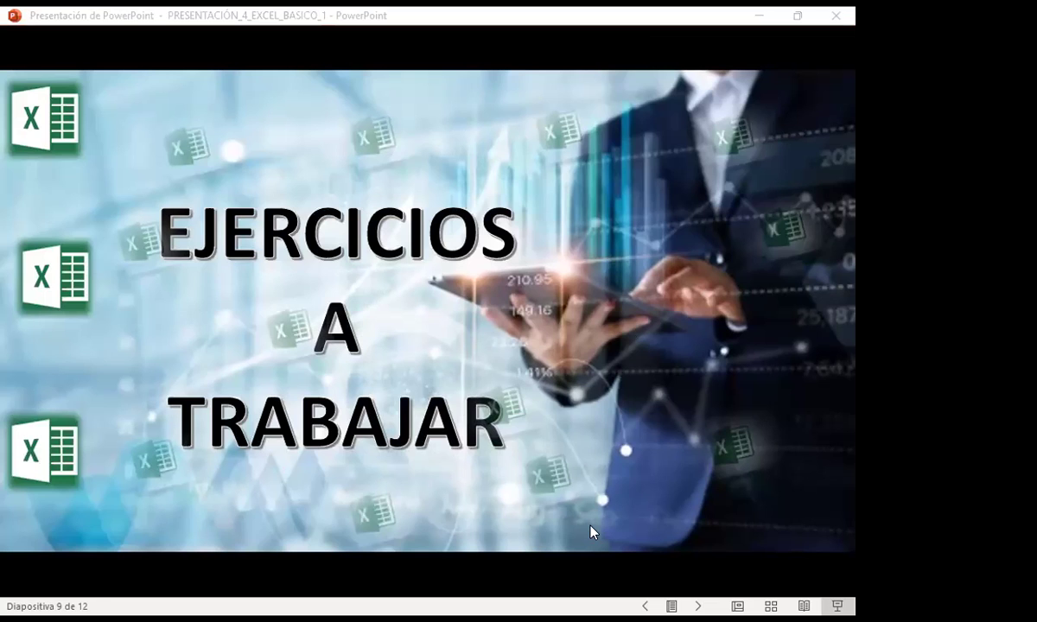
pyautogui.hotkey('alt', 'Tab')
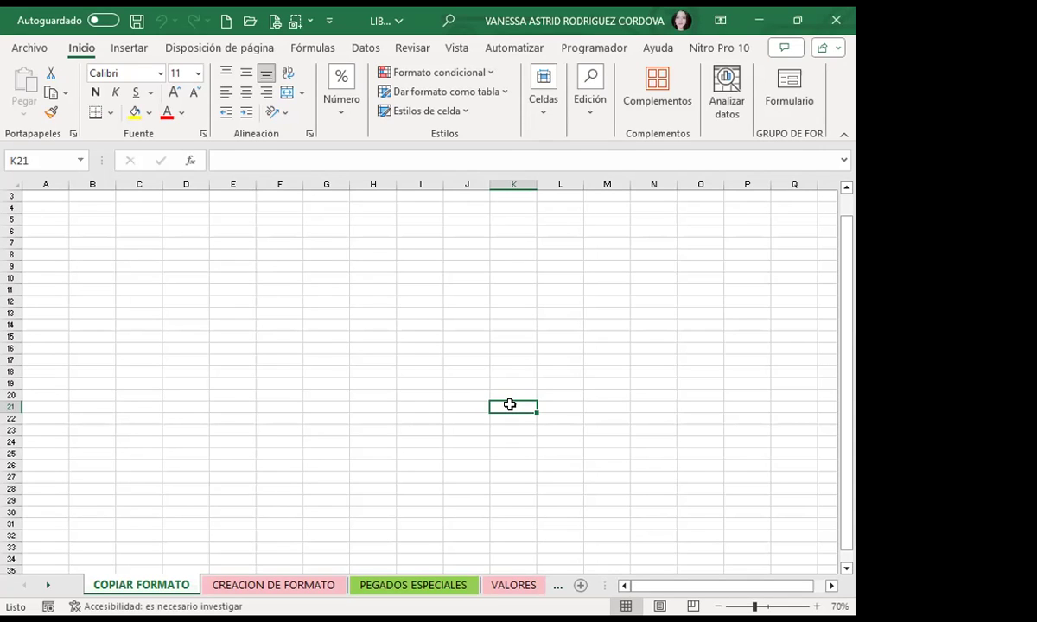
# Make row 4 about 25.50 high and widen column C around cell C4.
pyautogui.click(124, 204)
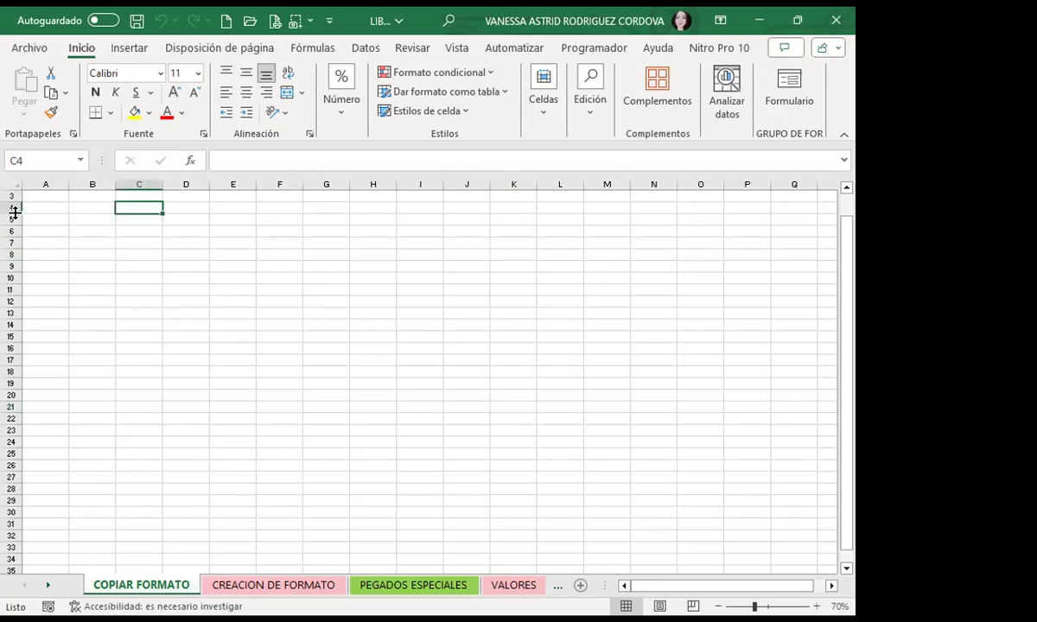
pyautogui.moveTo(14, 213); pyautogui.dragTo(15, 227)
pyautogui.moveTo(162, 185); pyautogui.dragTo(180, 183)
pyautogui.moveTo(10, 227); pyautogui.dragTo(9, 222)
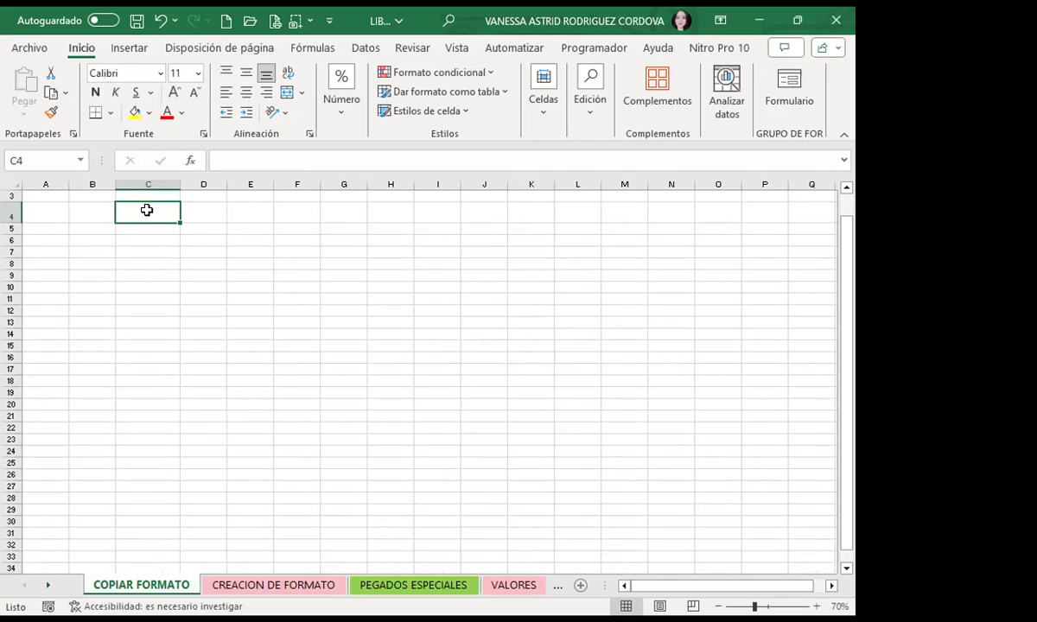
# Fill cell C4 with a pink colour chosen from Más colores.
pyautogui.click(150, 115)
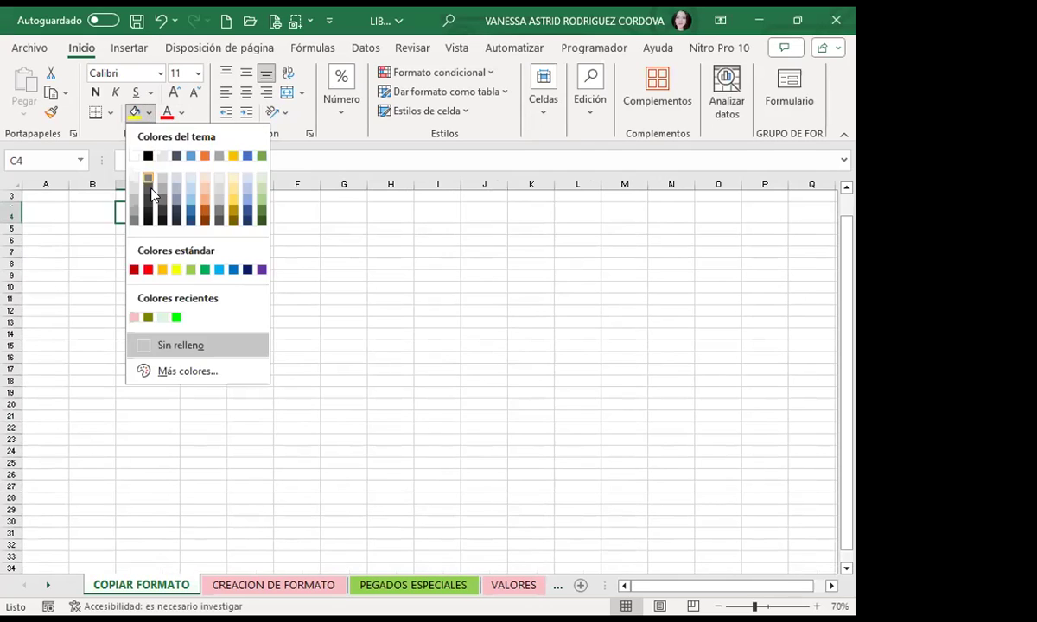
pyautogui.click(173, 372)
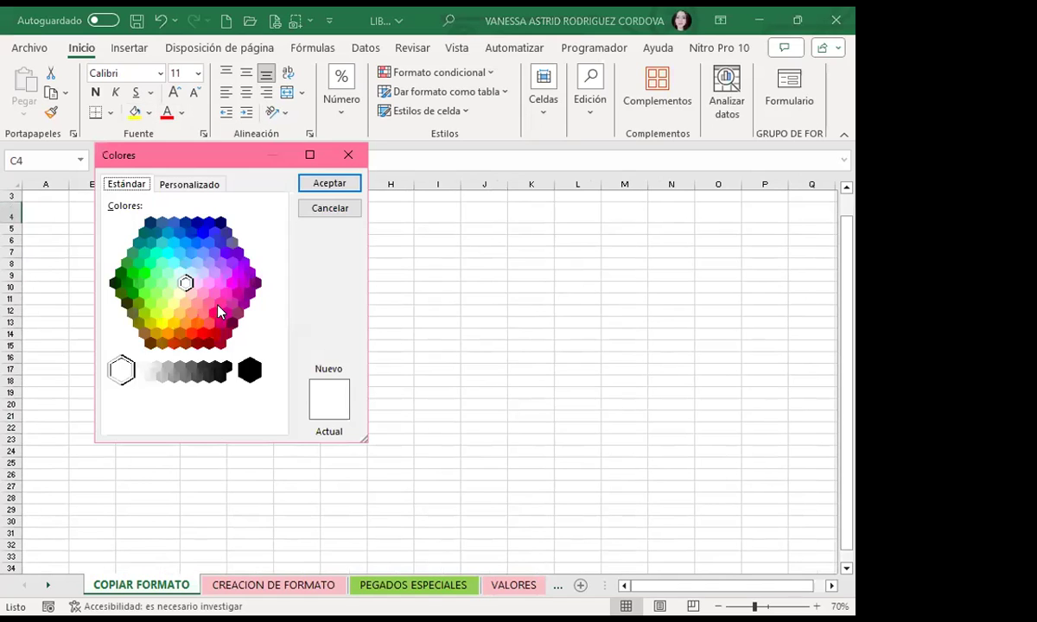
pyautogui.click(219, 305)
pyautogui.click(306, 188)
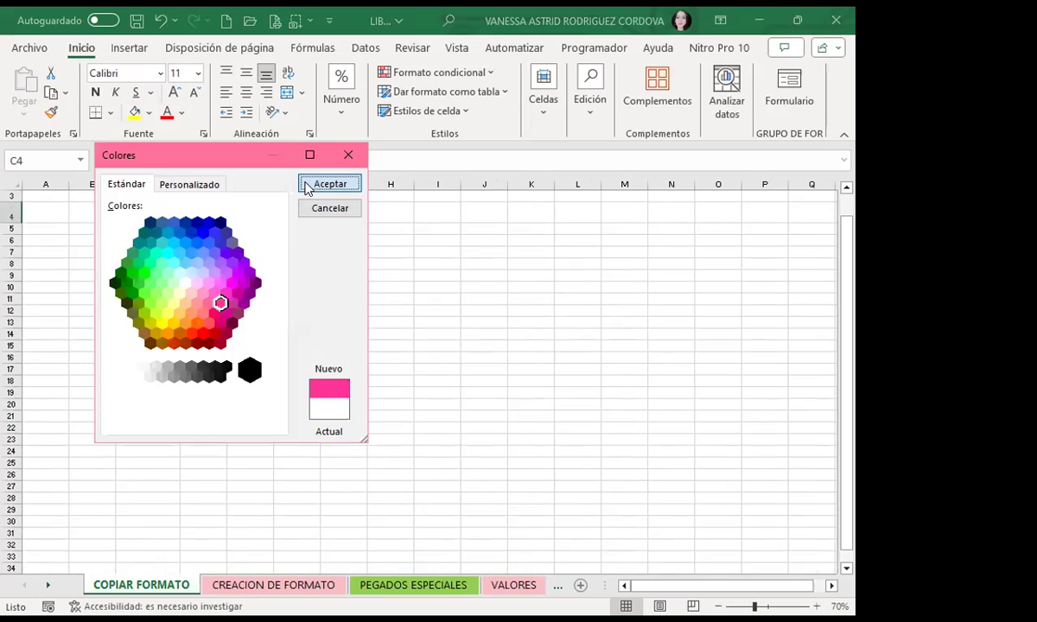
# Format C4's text as bold, white, Algerian font at size 14.
pyautogui.click(95, 93)
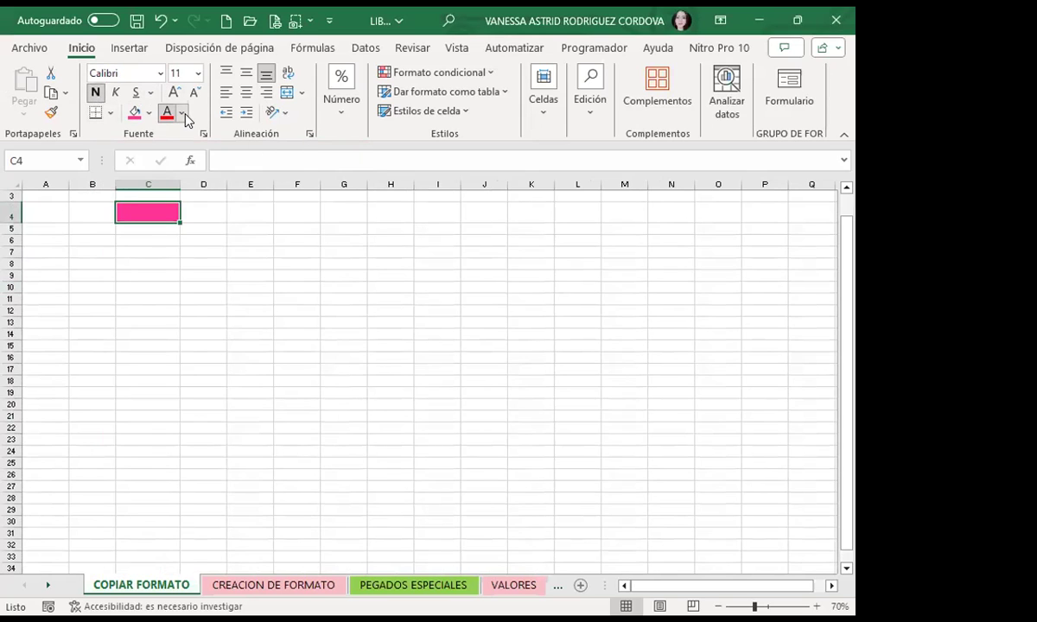
pyautogui.click(182, 113)
pyautogui.click(166, 182)
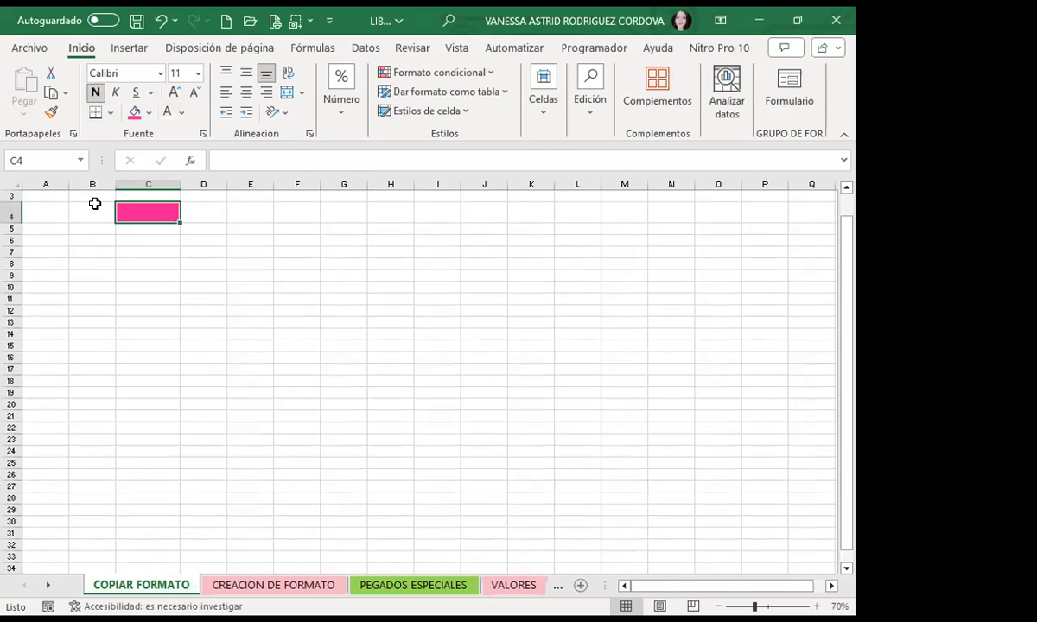
pyautogui.click(160, 73)
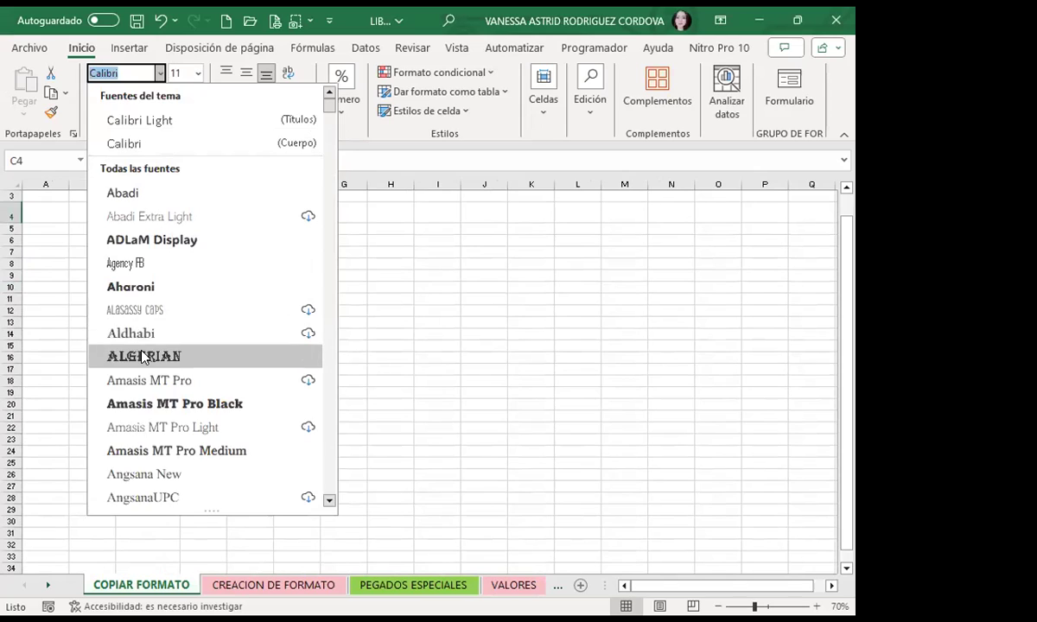
pyautogui.click(144, 354)
pyautogui.click(173, 92)
pyautogui.click(173, 92)
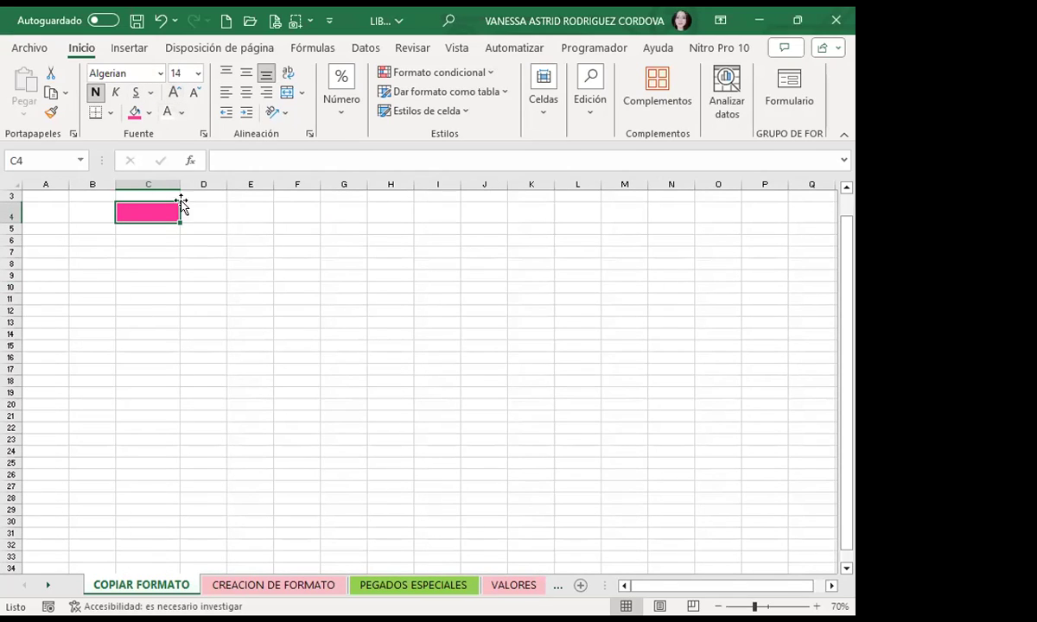
# Centre C4's contents both horizontally and vertically.
pyautogui.click(246, 93)
pyautogui.click(247, 73)
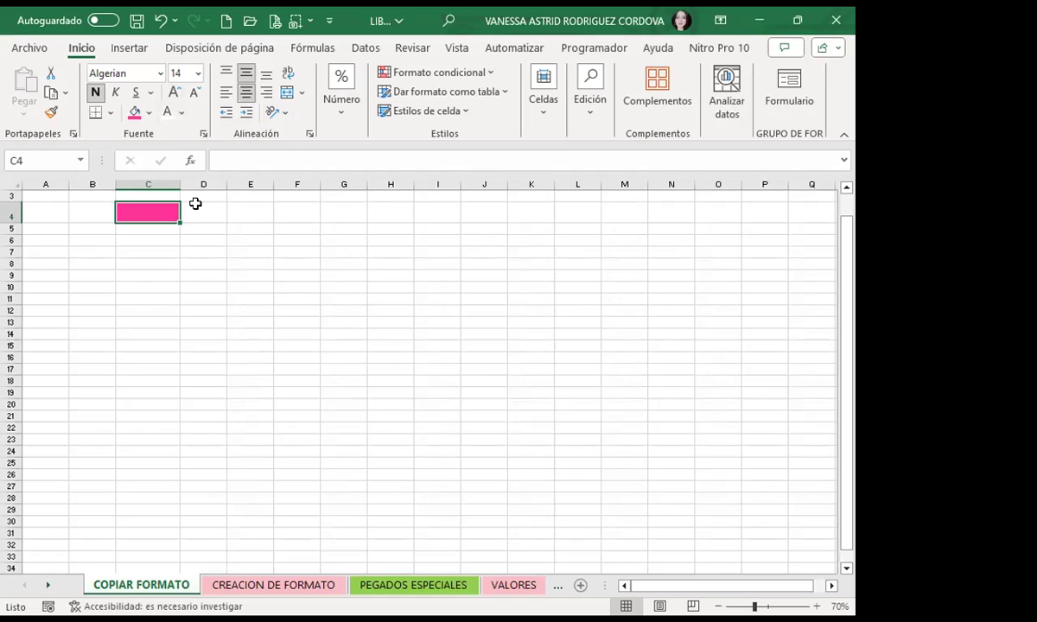
pyautogui.click(152, 251)
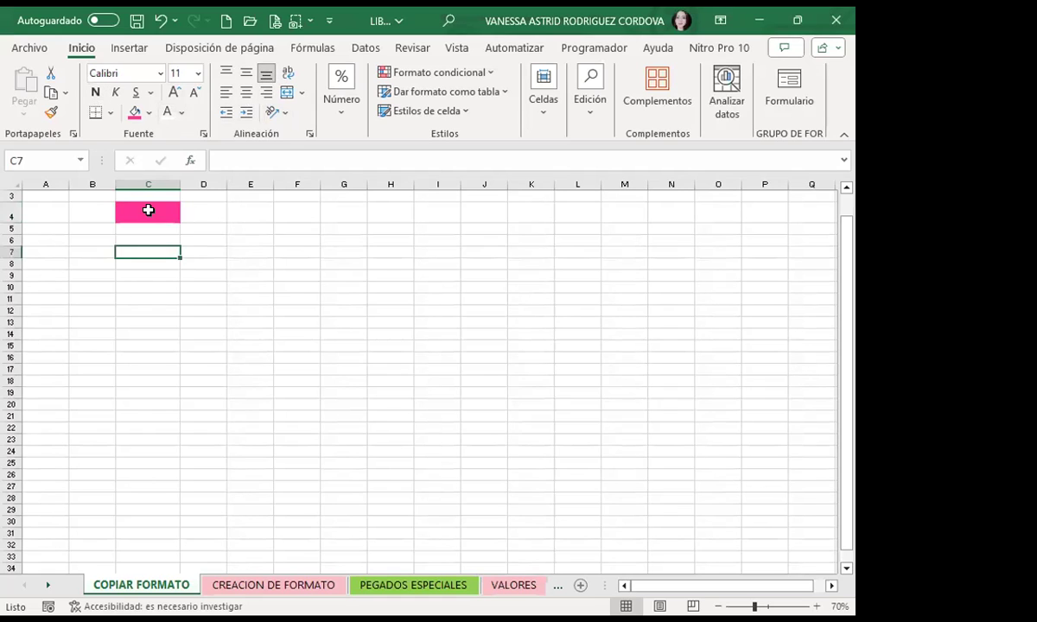
pyautogui.click(148, 210)
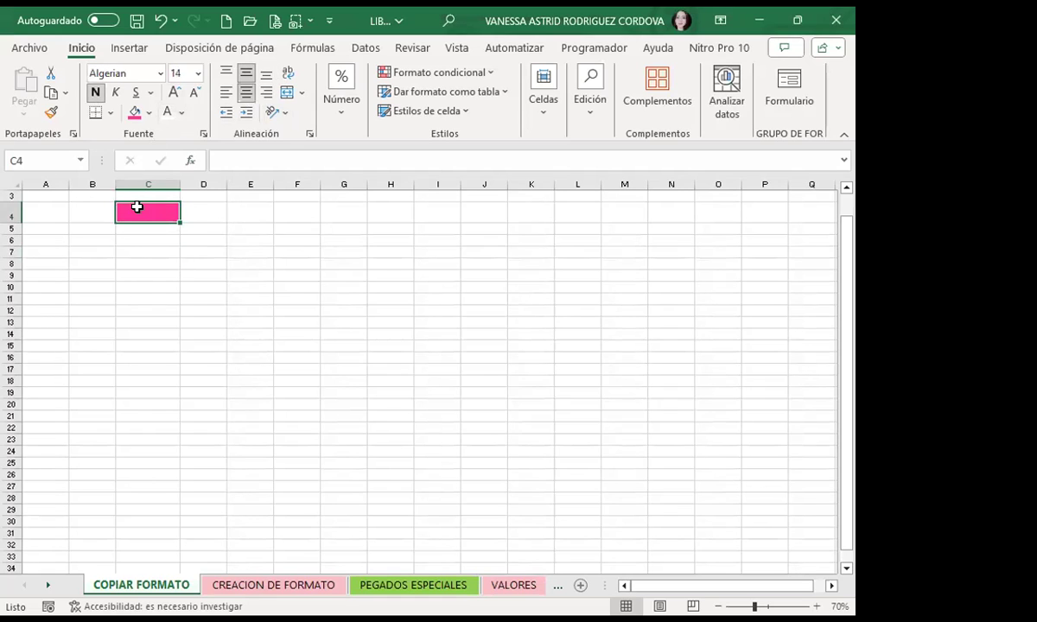
# Enter the word EXCEL into cell C4.
pyautogui.write('EXCEL}')
pyautogui.press('BackSpace')
pyautogui.press('Return')
pyautogui.press('Up')
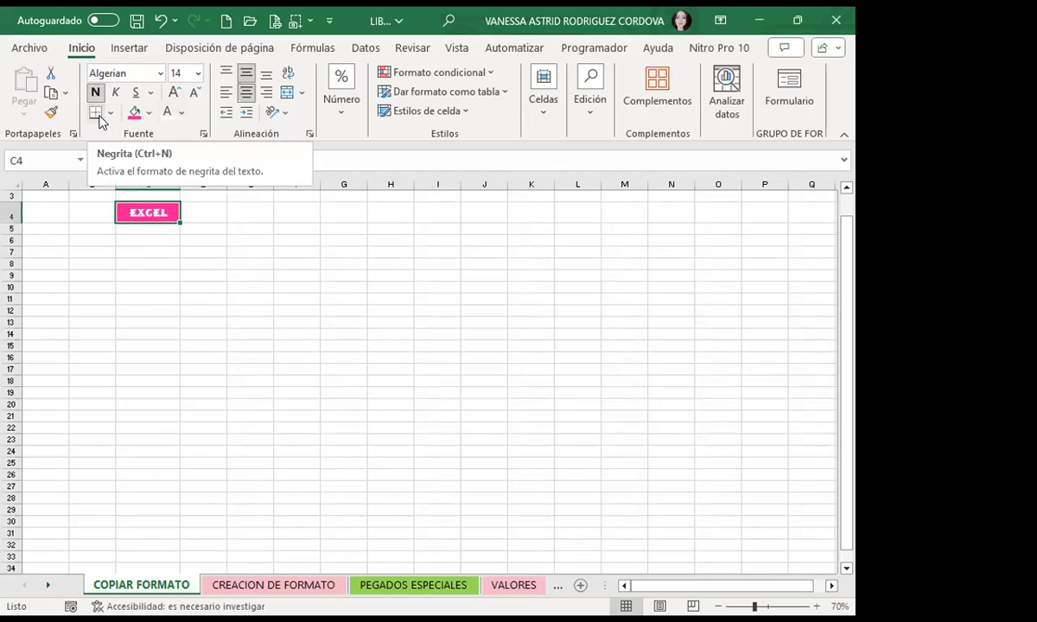
# Give C4 a thick black outside border (Borde exterior grueso).
pyautogui.click(109, 113)
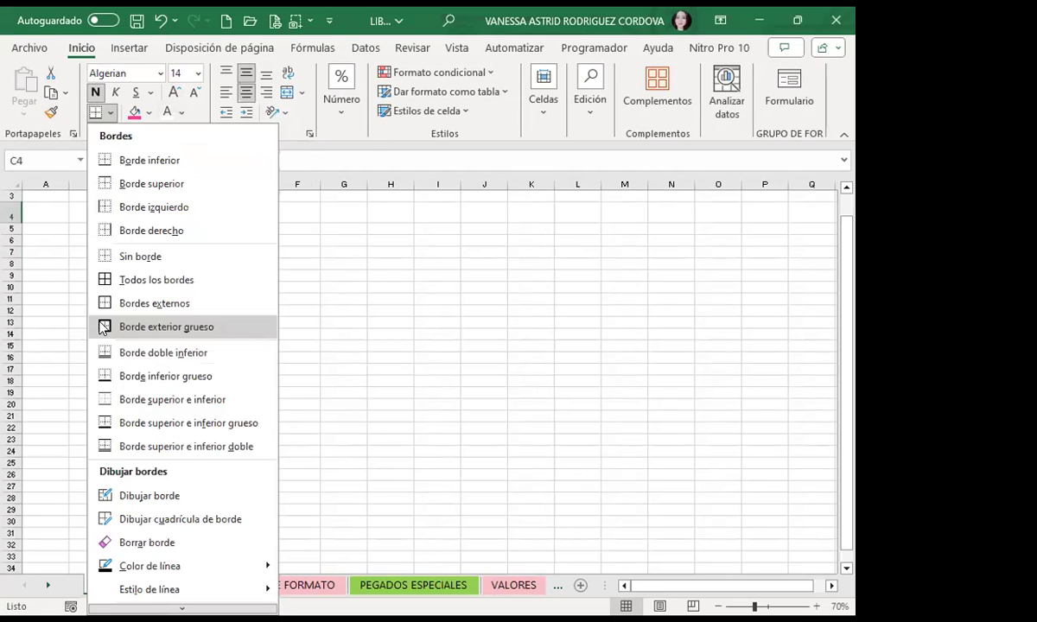
pyautogui.click(102, 327)
pyautogui.click(121, 287)
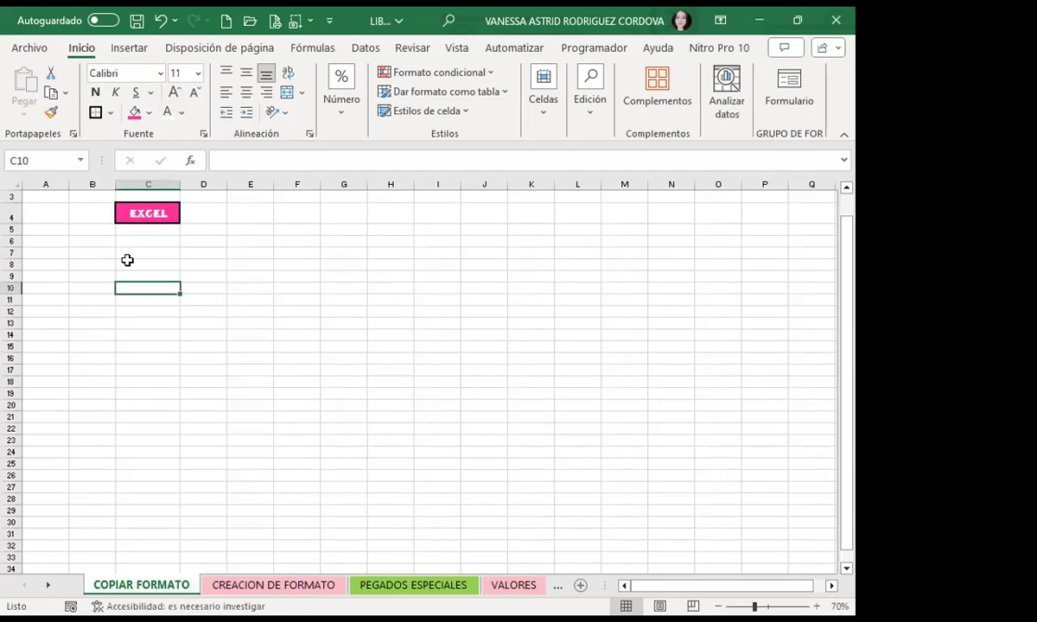
# Retype EXCEL into C4 and confirm the entry.
pyautogui.click(164, 213)
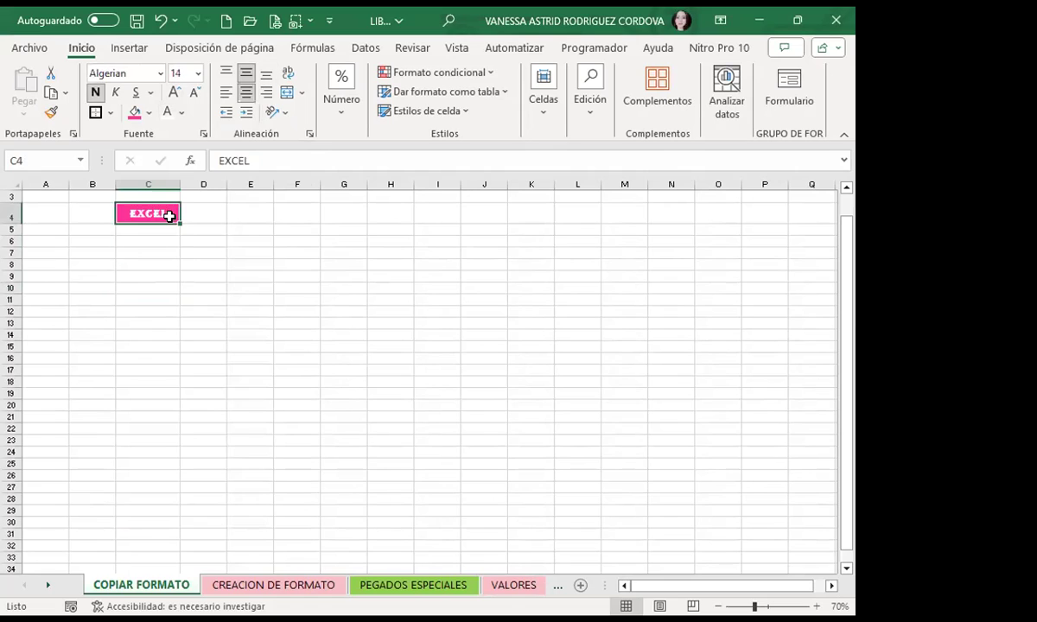
pyautogui.moveTo(172, 213); pyautogui.dragTo(153, 268)
pyautogui.click(148, 211)
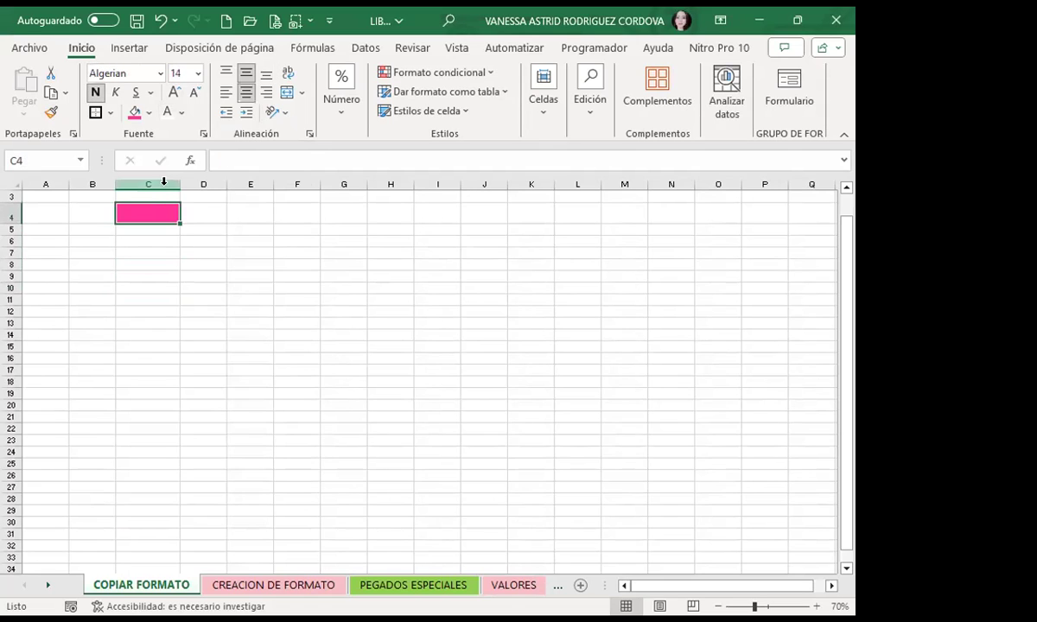
pyautogui.write('EXCEL')
pyautogui.click(162, 321)
pyautogui.click(155, 212)
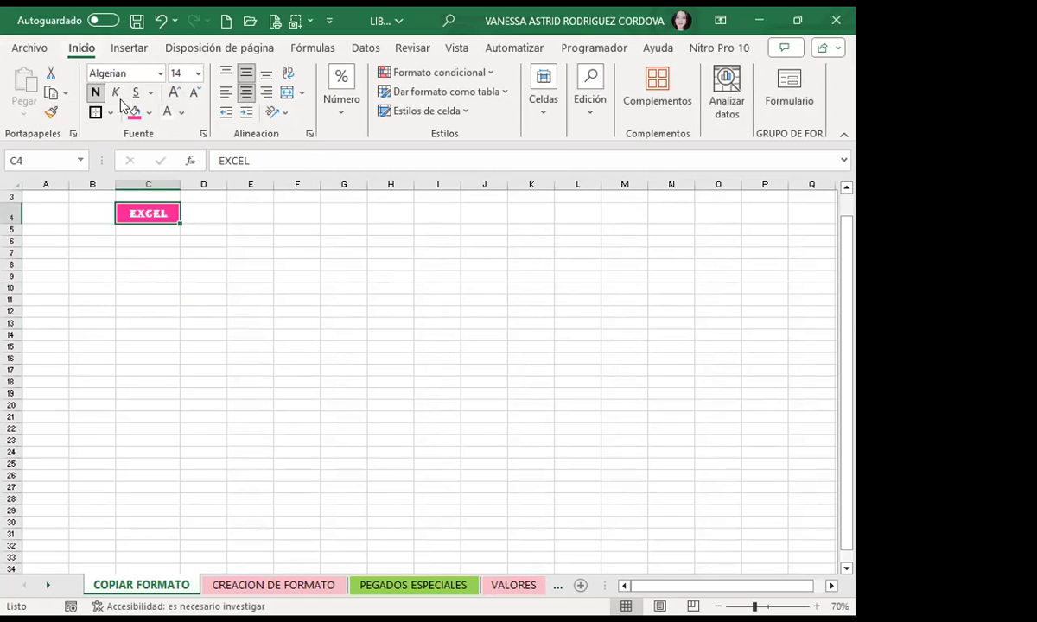
# Copy C4's pink bordered format across E4:M4 with Copiar formato.
pyautogui.click(53, 114)
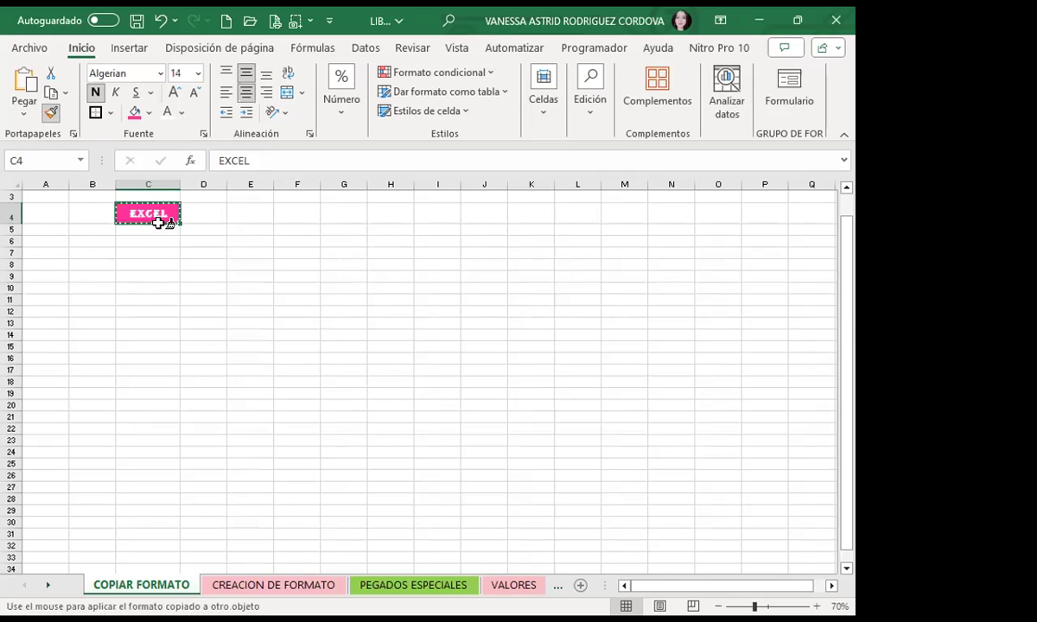
pyautogui.moveTo(252, 213); pyautogui.dragTo(624, 212)
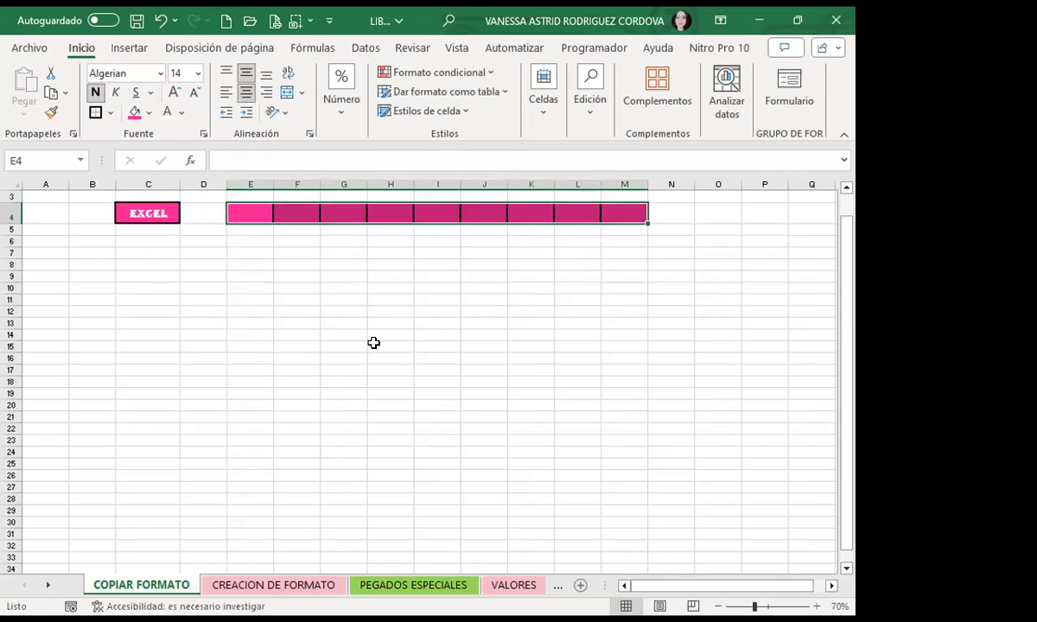
pyautogui.click(373, 343)
# Type a short label into G4, then check the formatting of C4, F4 and I4.
pyautogui.click(352, 207)
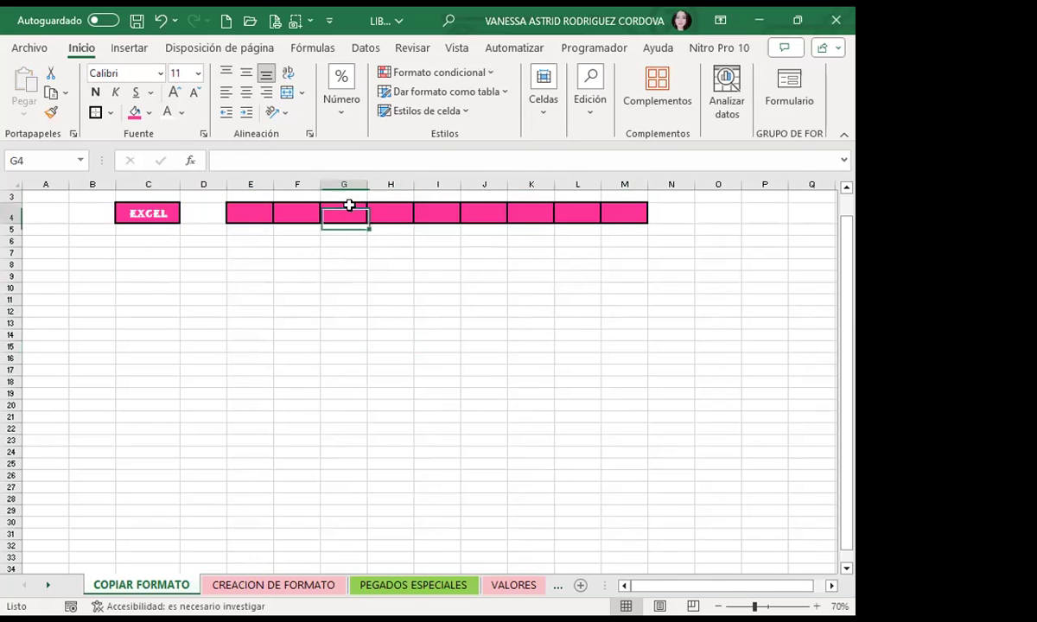
pyautogui.write('VANE')
pyautogui.press('Return')
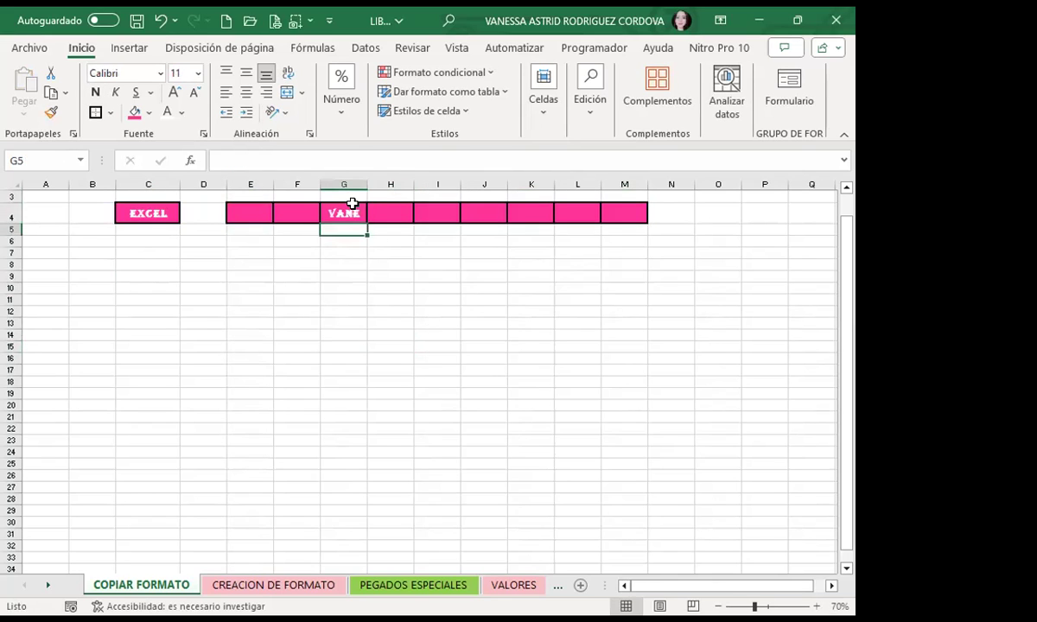
pyautogui.click(344, 213)
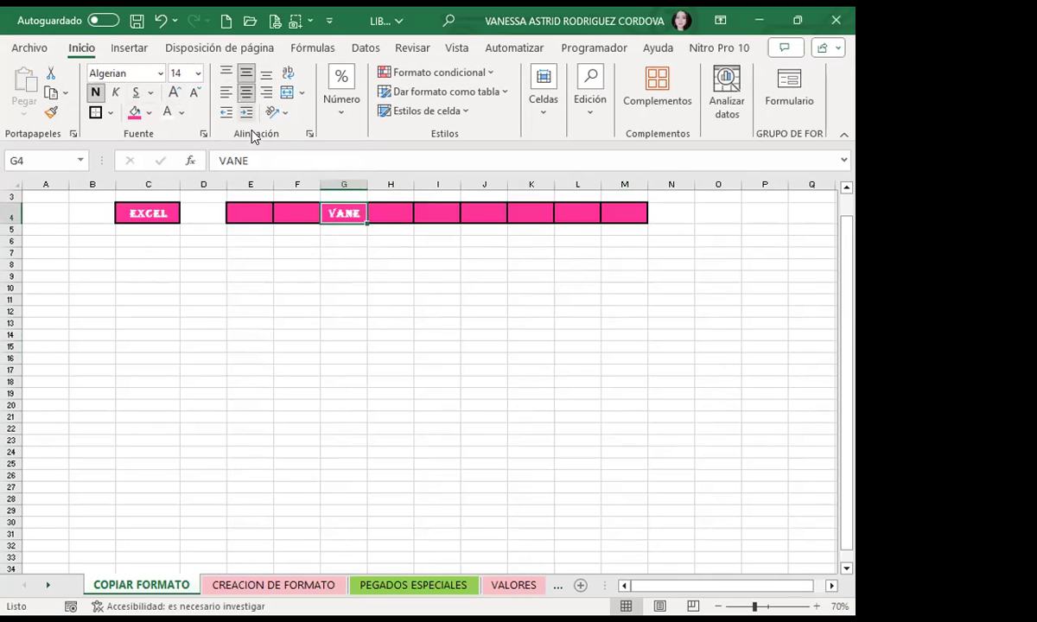
pyautogui.click(142, 209)
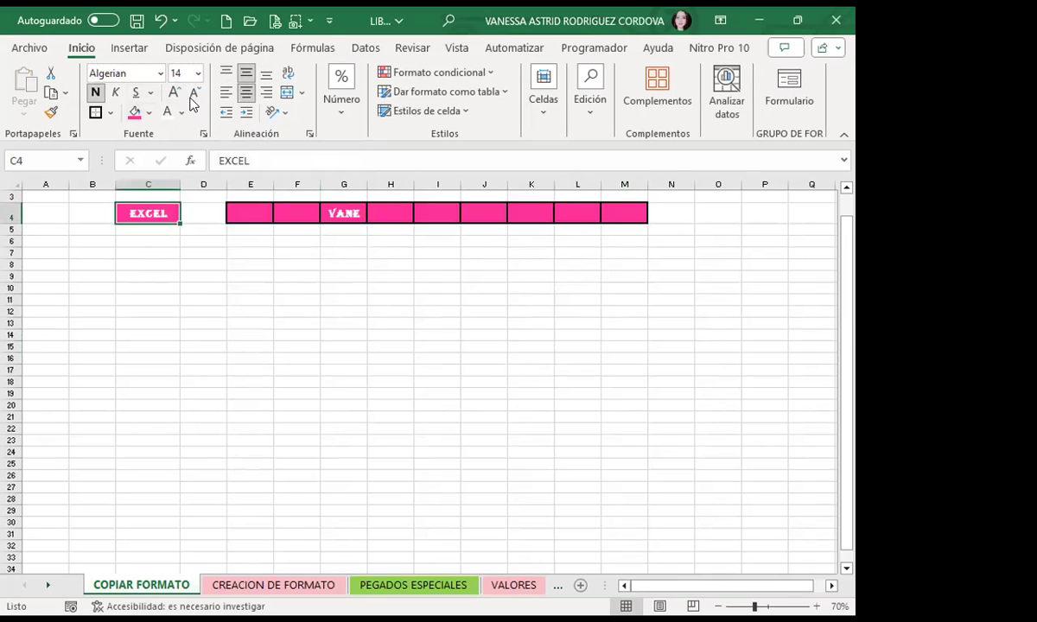
pyautogui.click(298, 212)
pyautogui.click(455, 214)
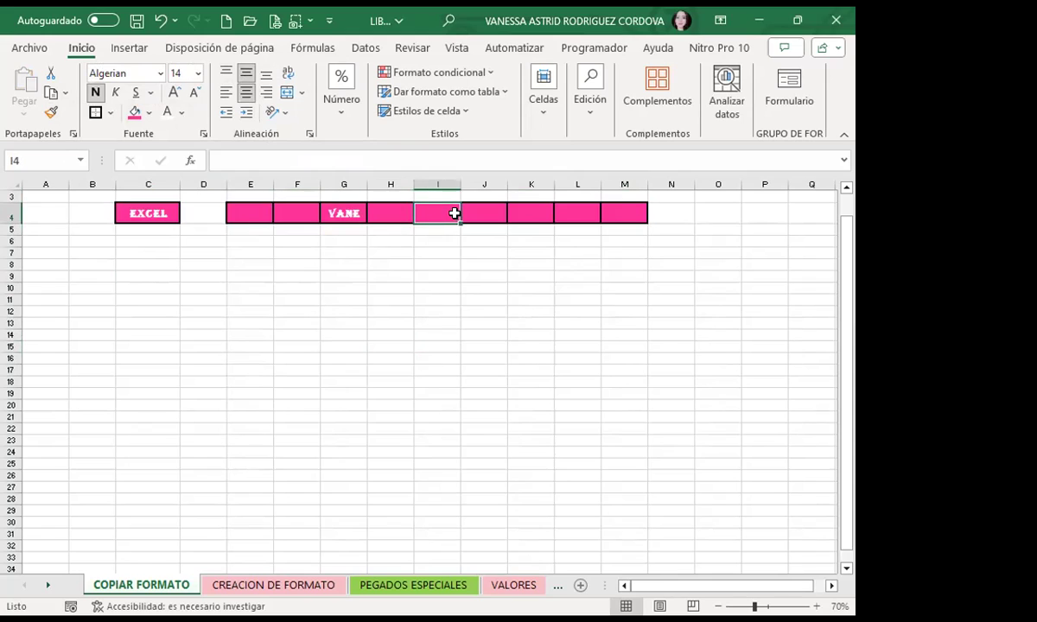
# Paint C4's pink bordered format onto C18 and down F11:F17.
pyautogui.click(157, 212)
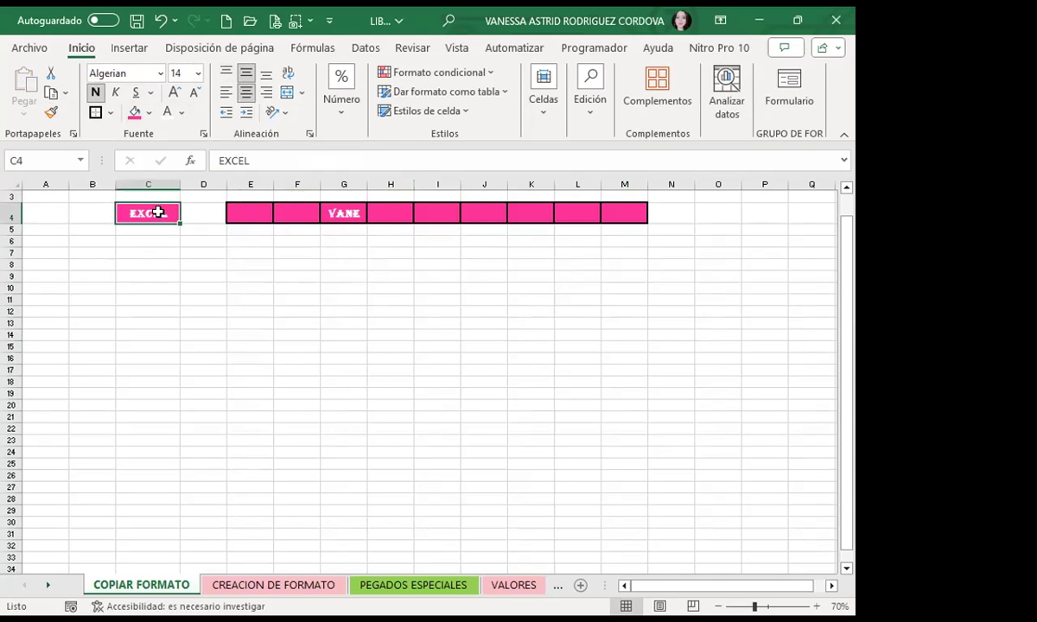
pyautogui.click(50, 115)
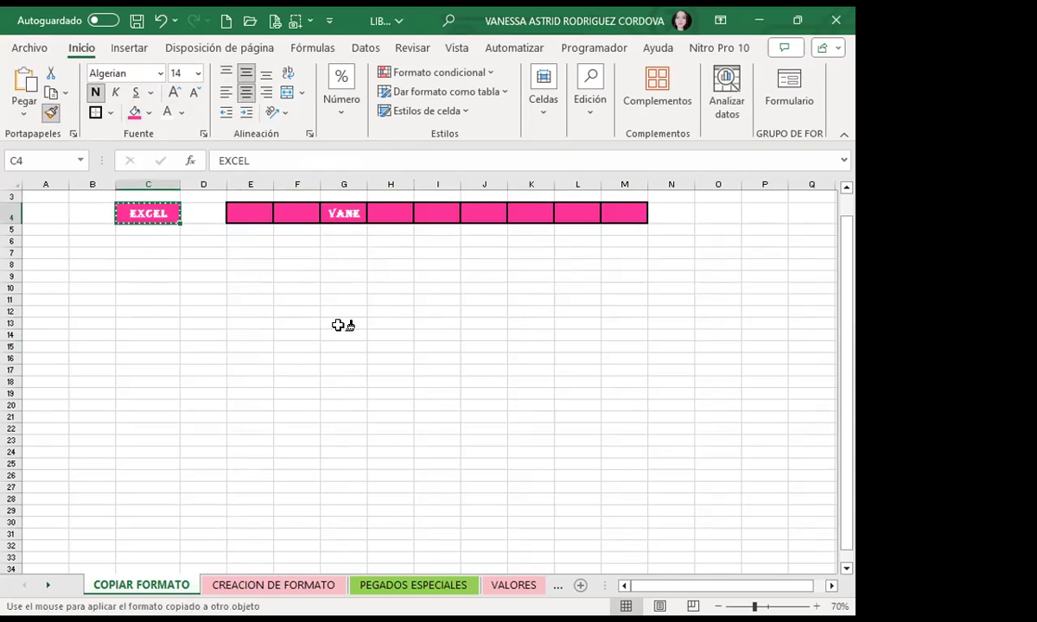
pyautogui.click(138, 383)
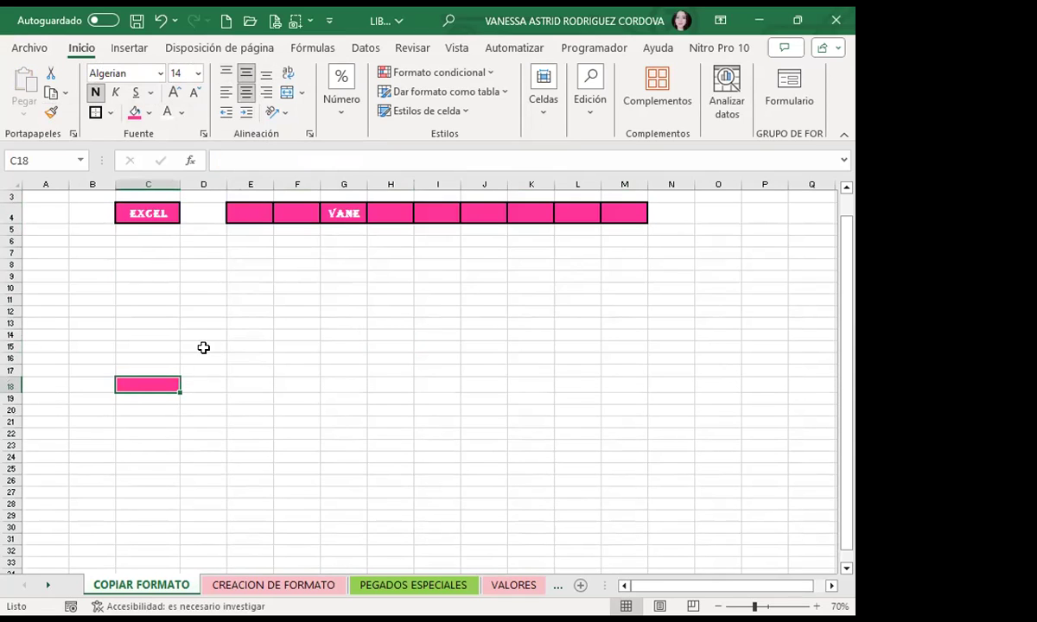
pyautogui.click(144, 213)
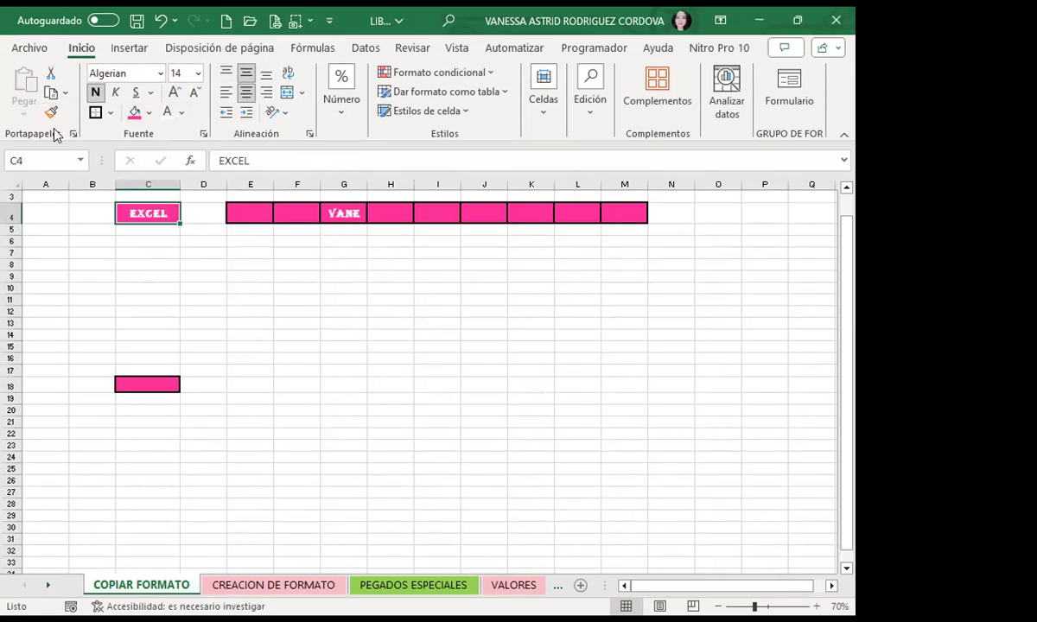
pyautogui.click(50, 115)
pyautogui.moveTo(306, 299); pyautogui.dragTo(285, 370)
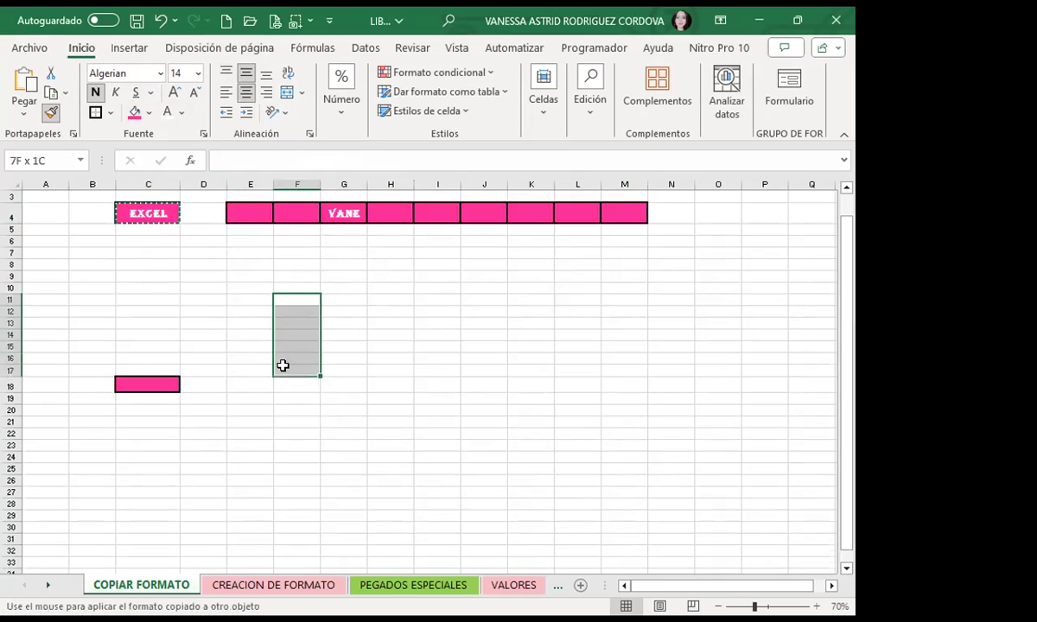
# Paint C4's format onto I11, then select plain cell B7 as a new source.
pyautogui.click(147, 212)
pyautogui.click(50, 112)
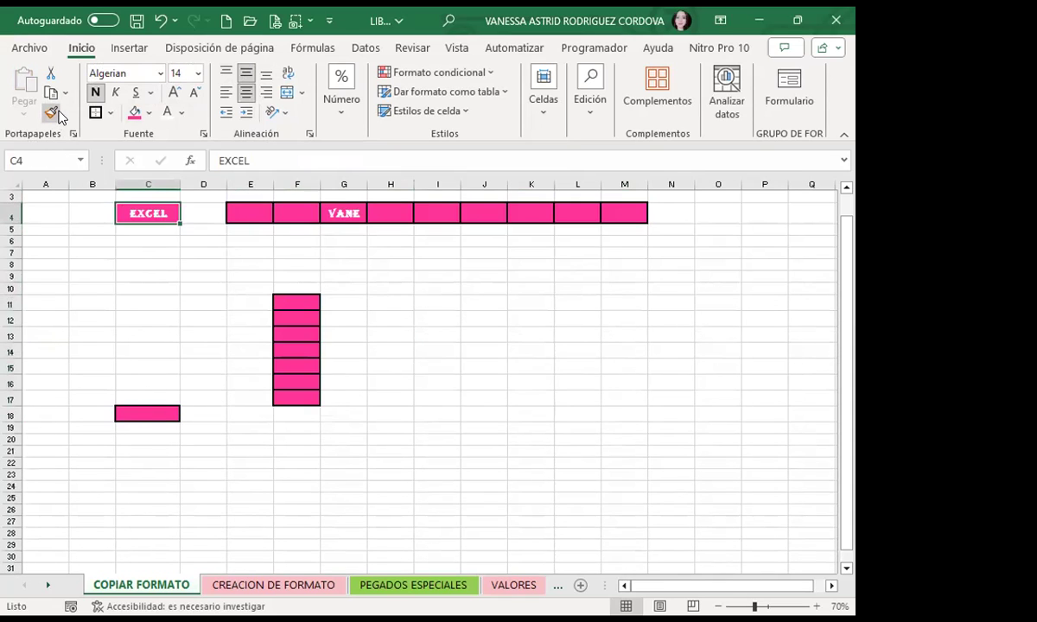
pyautogui.click(433, 302)
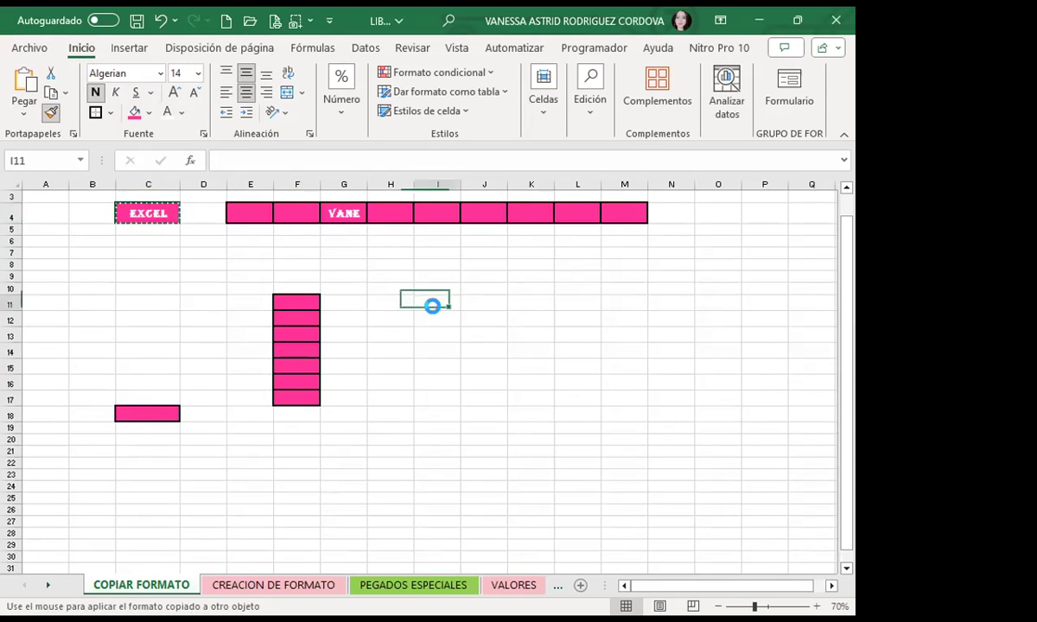
pyautogui.click(436, 393)
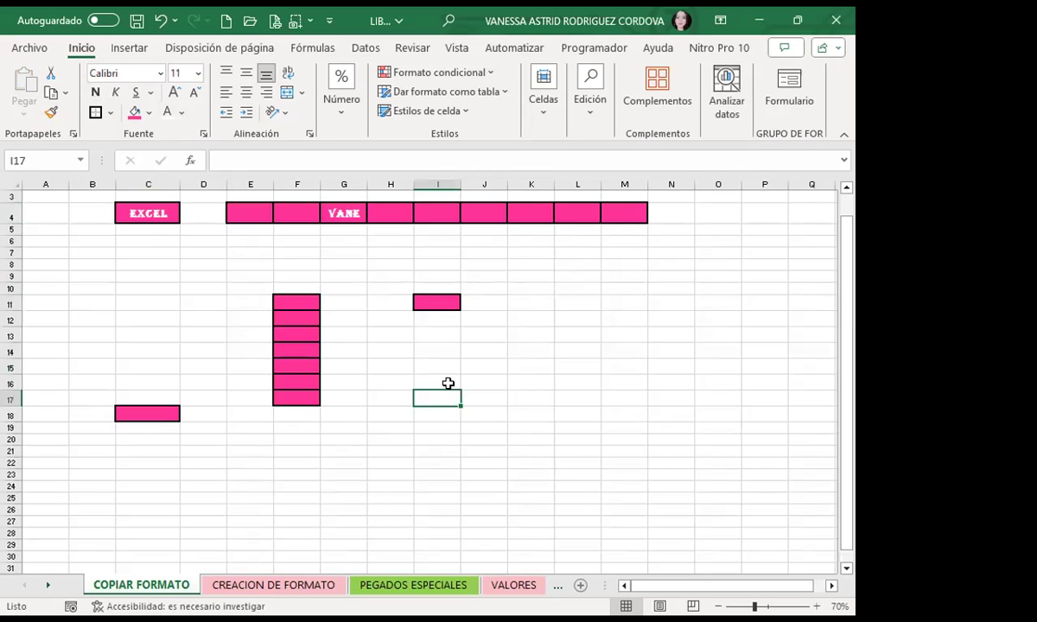
pyautogui.click(151, 212)
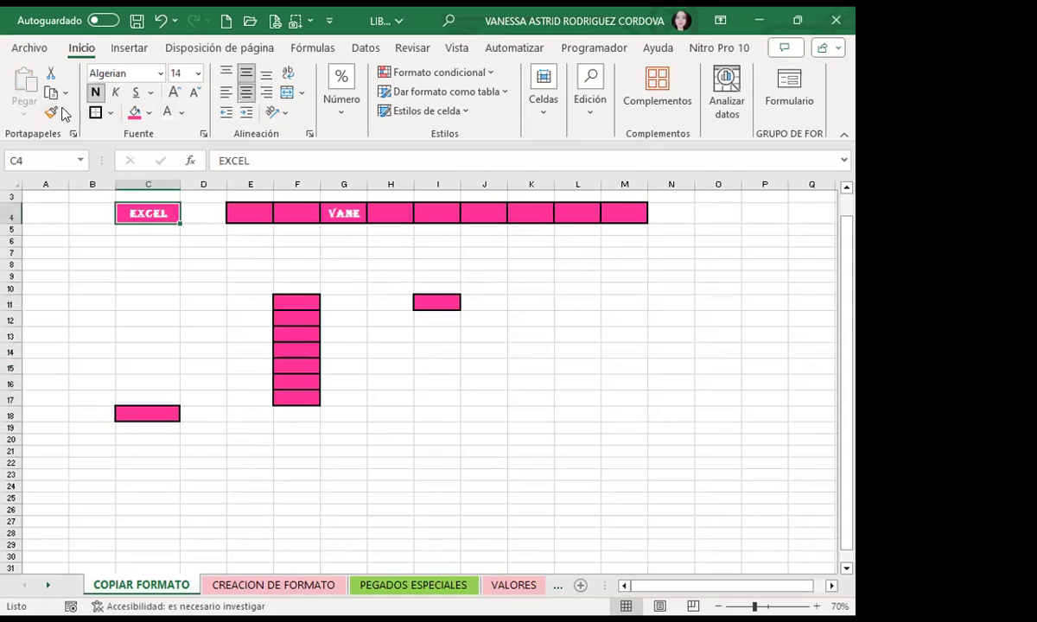
pyautogui.moveTo(91, 263); pyautogui.dragTo(92, 252)
pyautogui.click(84, 251)
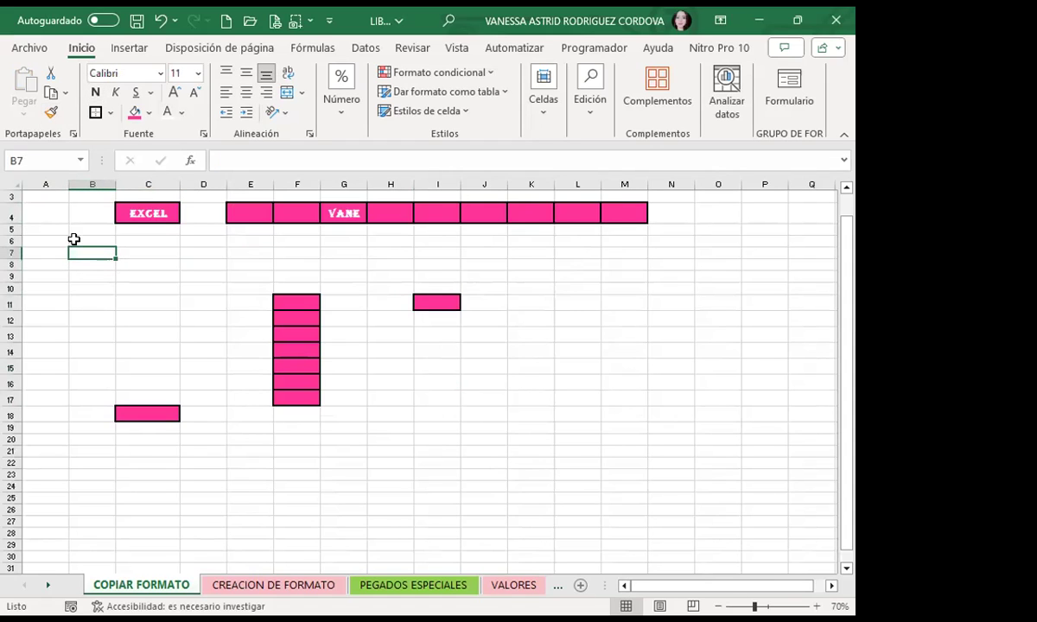
# Paint plain cell formatting over F11:F18, I11 and C18 to clear their pink blocks.
pyautogui.click(51, 112)
pyautogui.moveTo(278, 294); pyautogui.dragTo(284, 417)
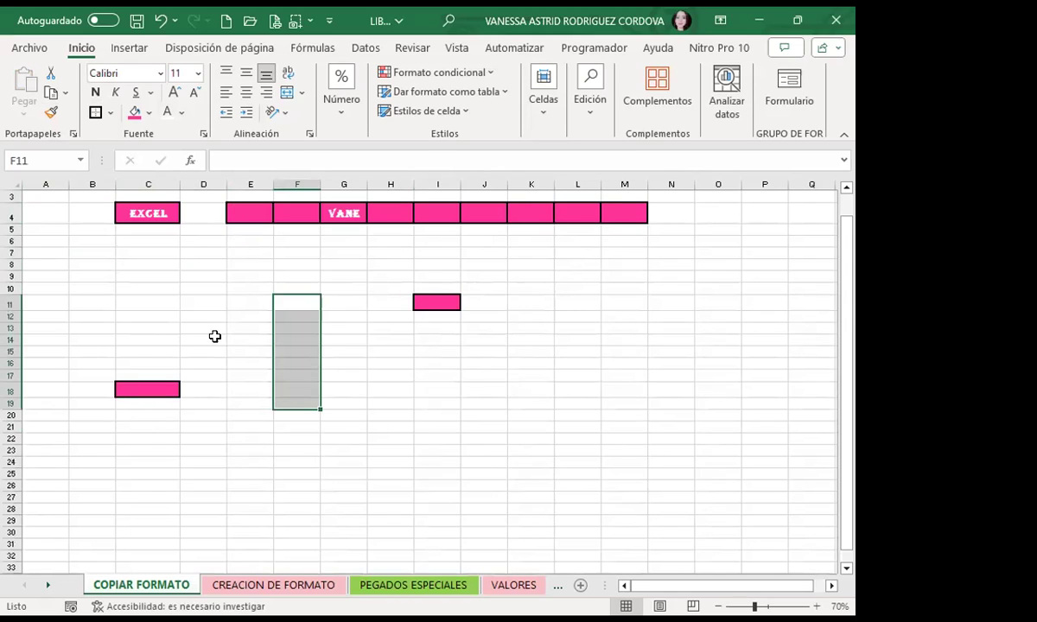
pyautogui.click(134, 252)
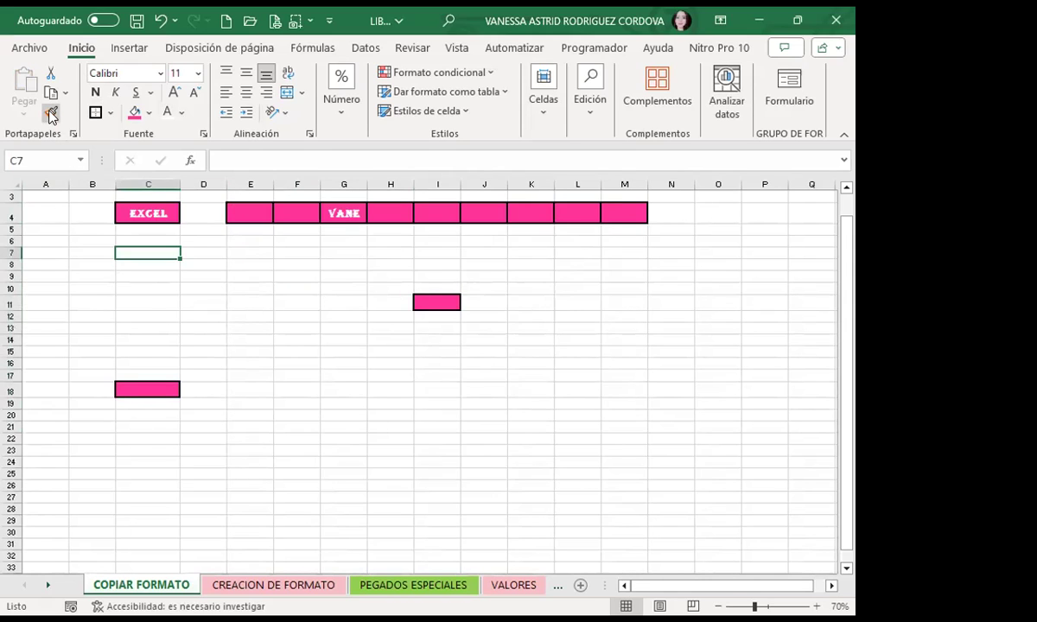
pyautogui.click(51, 112)
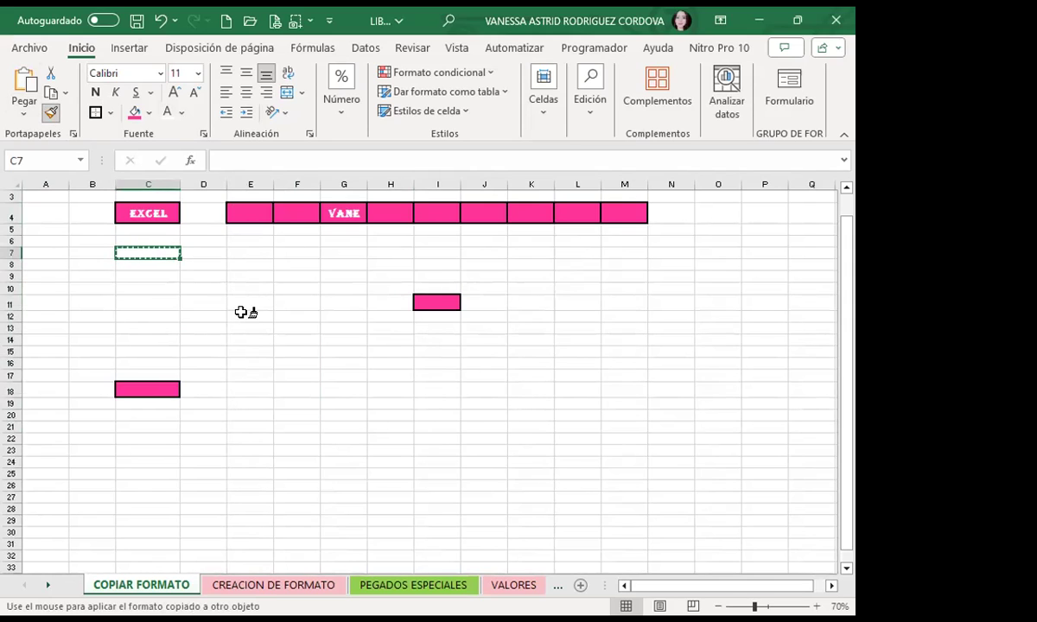
pyautogui.click(445, 302)
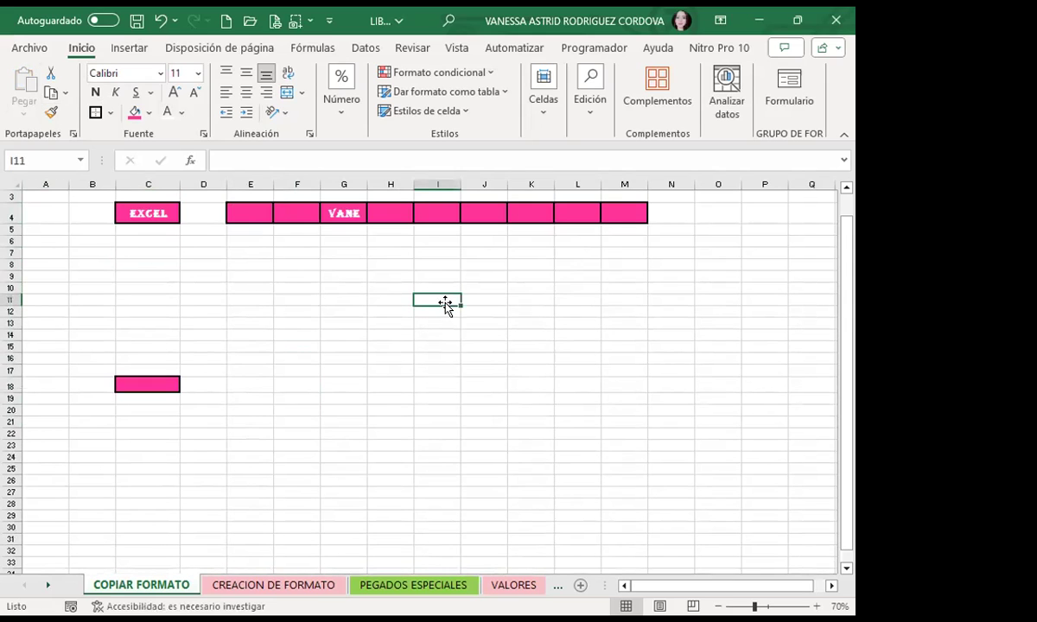
pyautogui.click(162, 312)
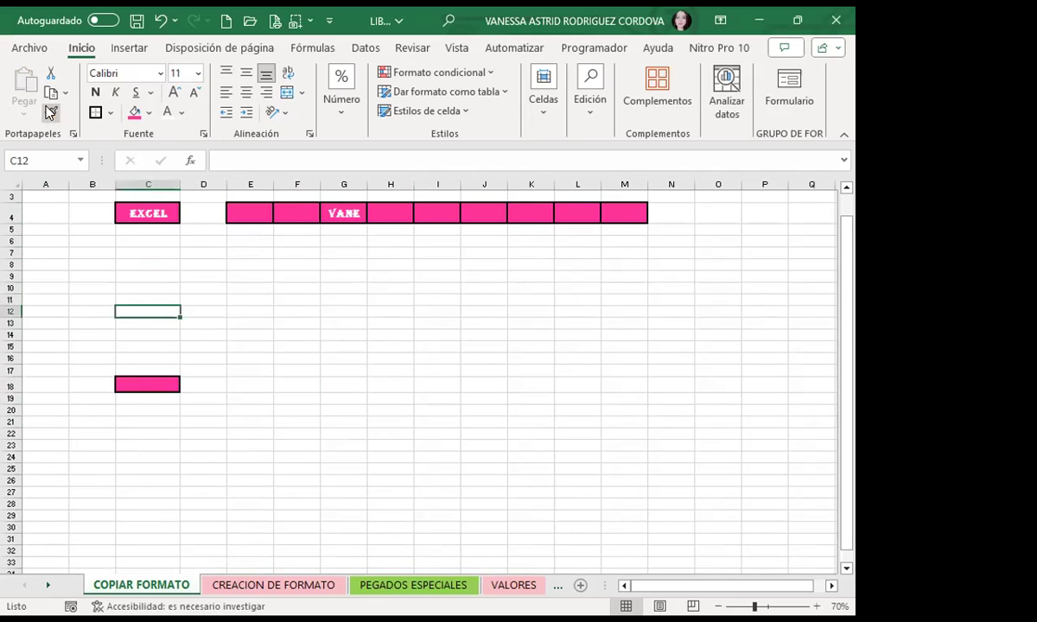
pyautogui.click(49, 112)
pyautogui.click(134, 384)
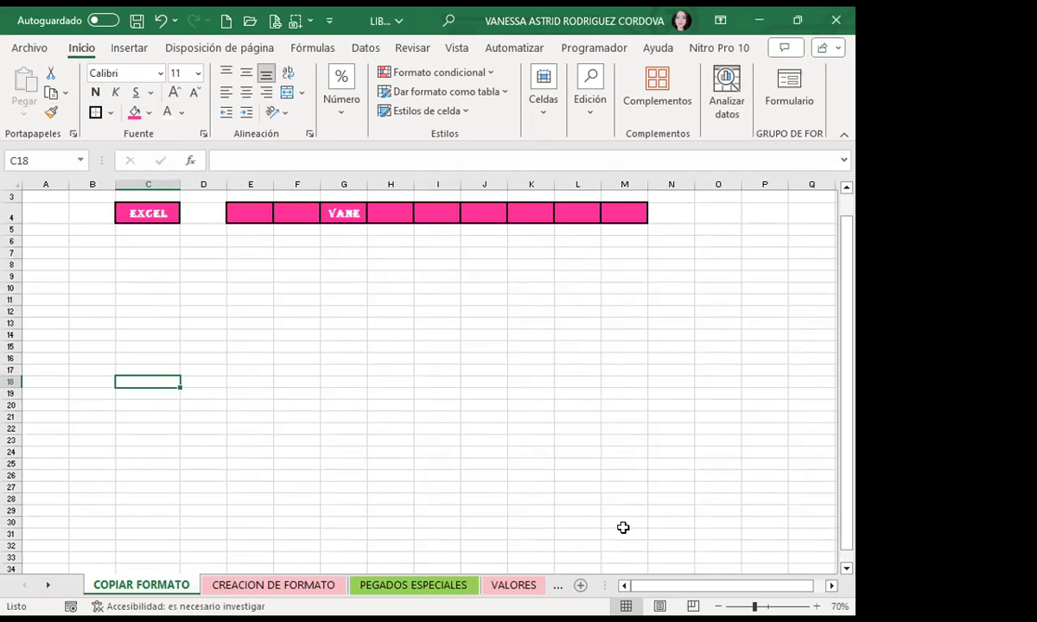
# Add the blank Hoja1 sheet, then delete EXCEL from C4 on COPIAR FORMATO.
pyautogui.click(581, 586)
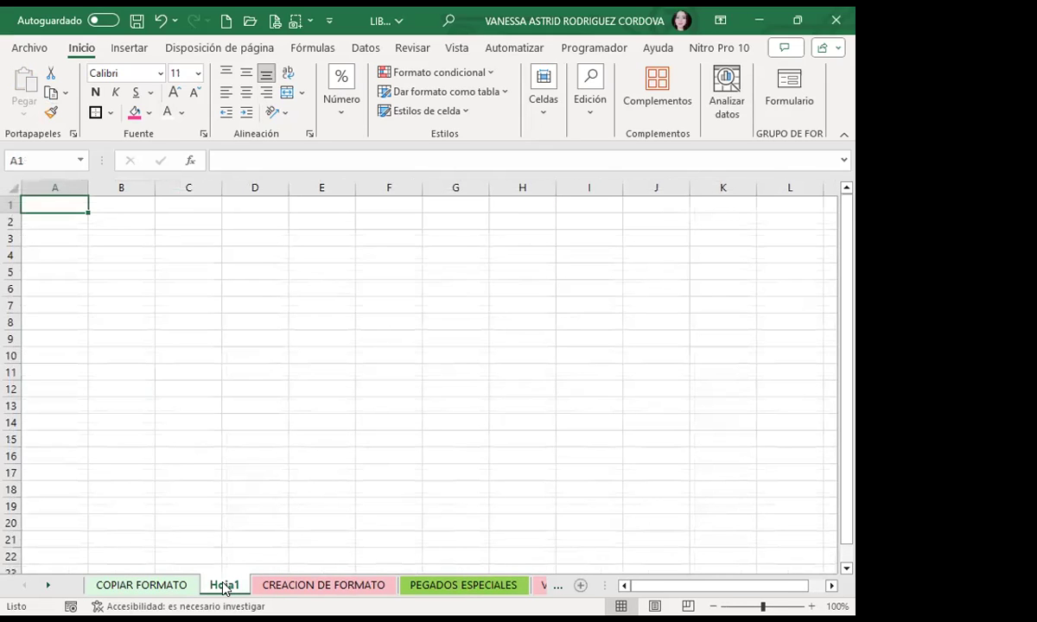
pyautogui.click(211, 563)
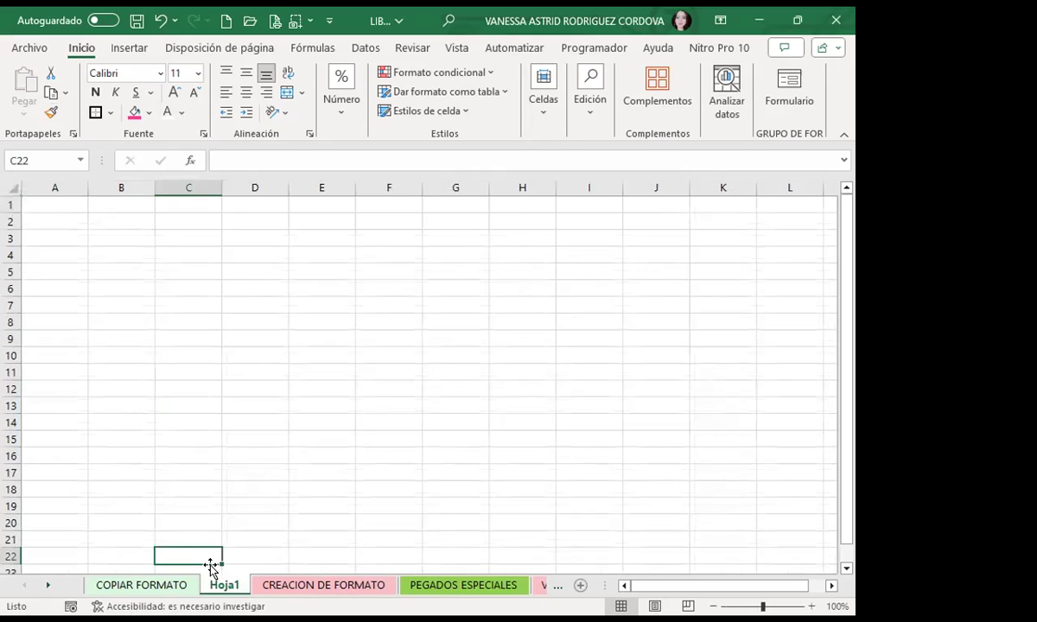
pyautogui.click(167, 590)
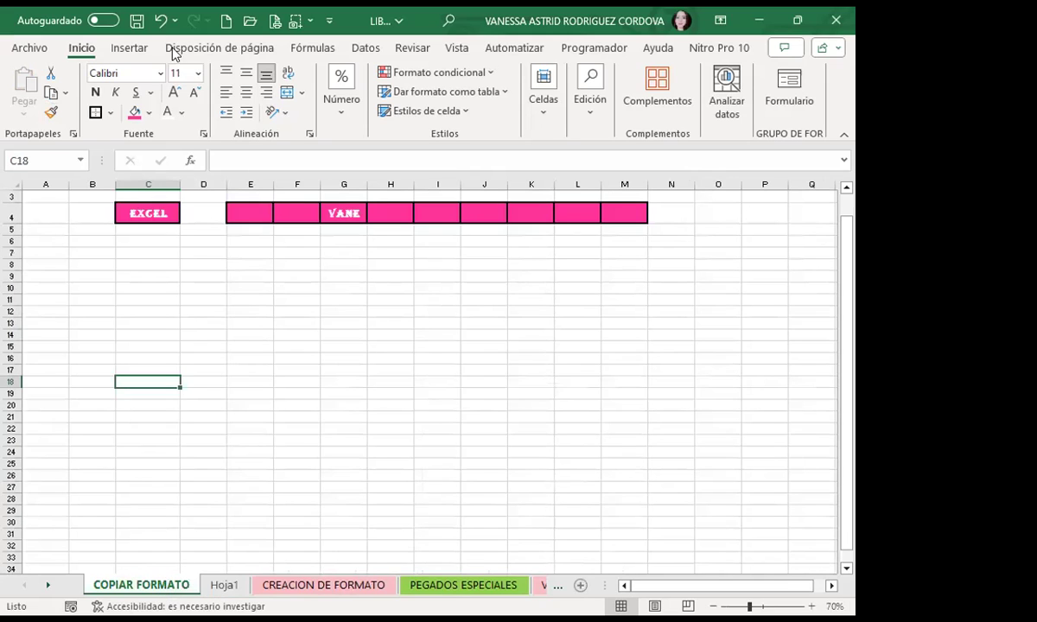
pyautogui.click(136, 211)
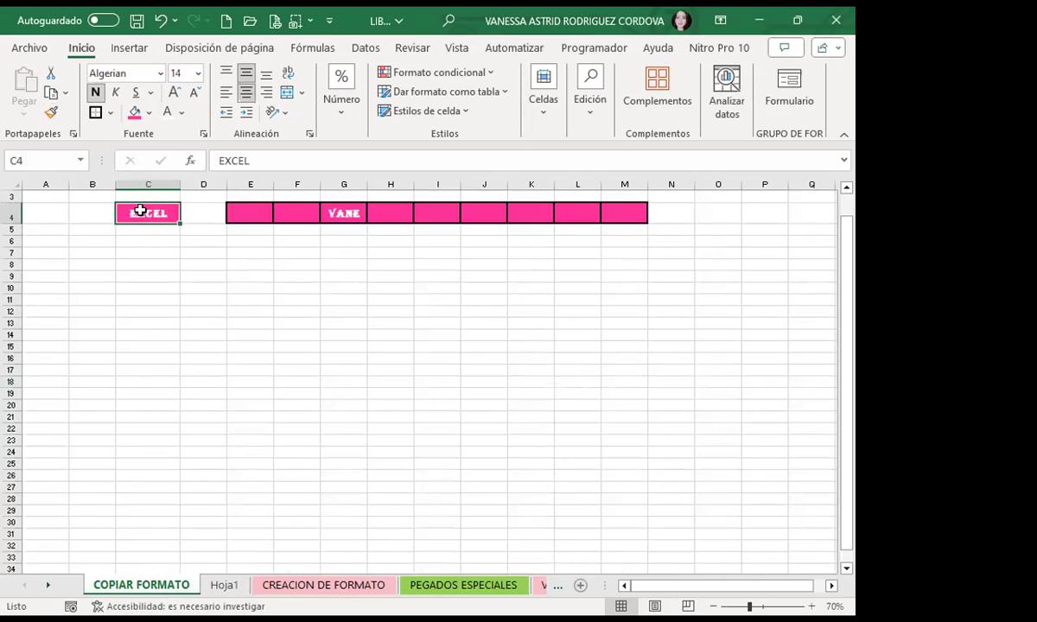
pyautogui.press('Delete')
pyautogui.click(125, 276)
pyautogui.click(136, 209)
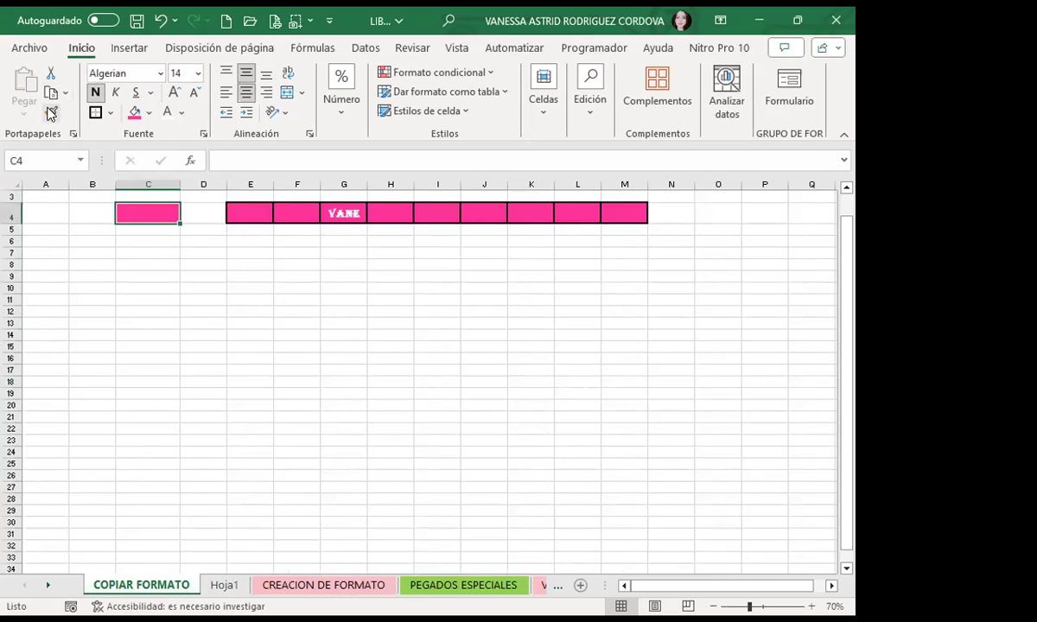
# Paint the letters H (B10:D18) and O (F10:H18) with C4's pink format.
pyautogui.click(50, 113)
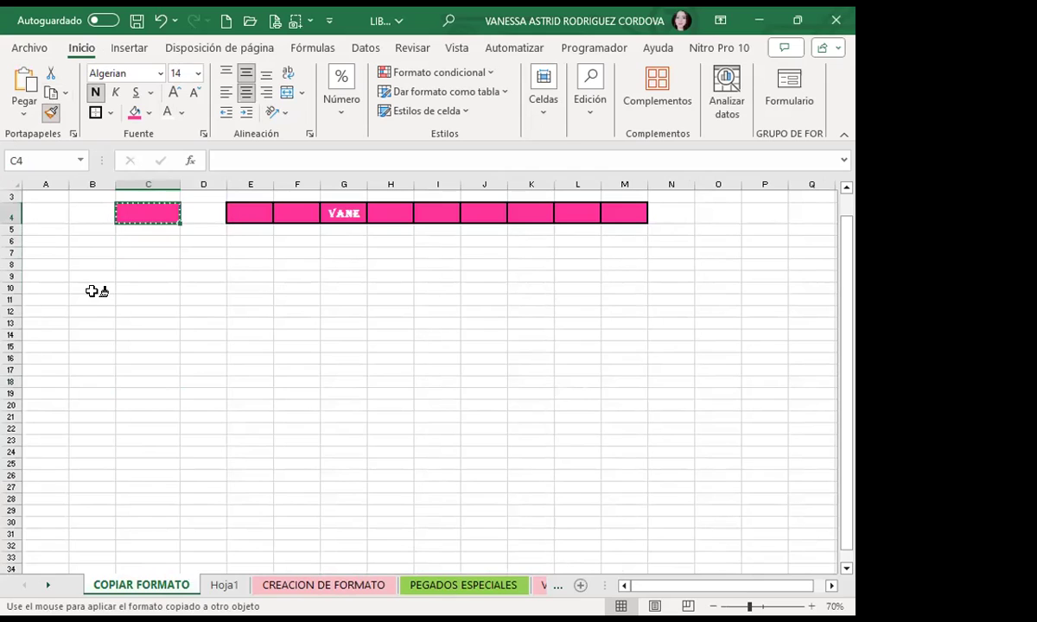
pyautogui.moveTo(92, 291); pyautogui.dragTo(92, 418)
pyautogui.click(144, 352)
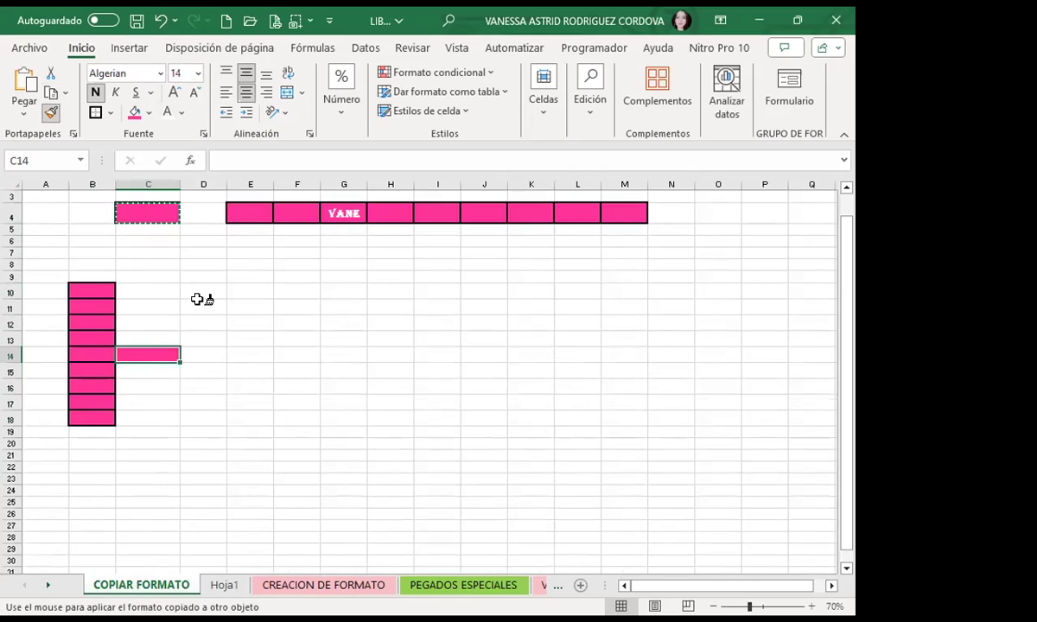
pyautogui.moveTo(203, 291); pyautogui.dragTo(203, 418)
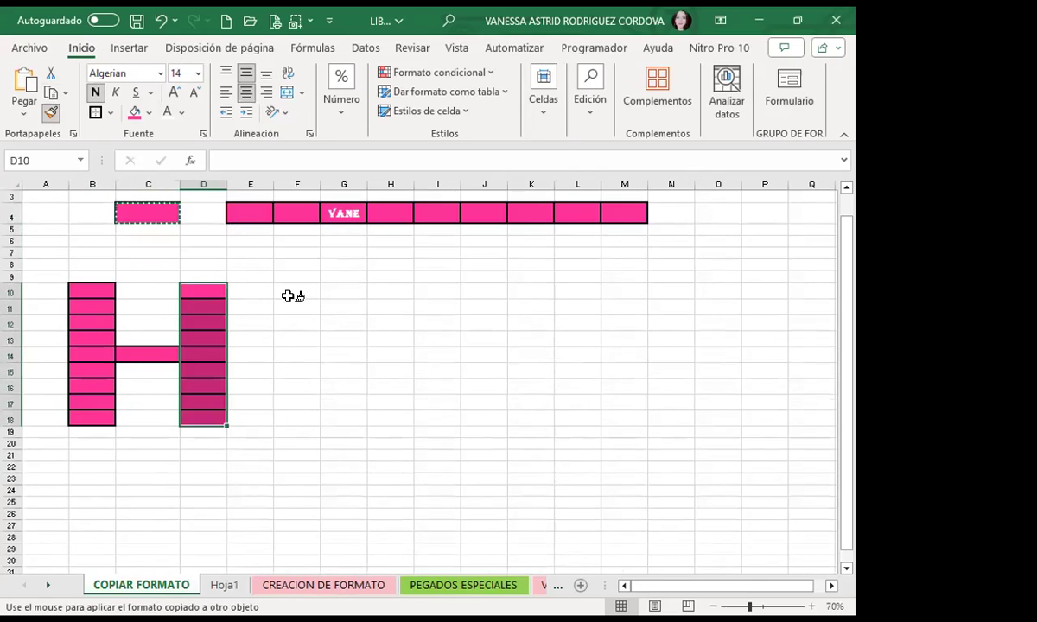
pyautogui.moveTo(287, 297); pyautogui.dragTo(294, 415)
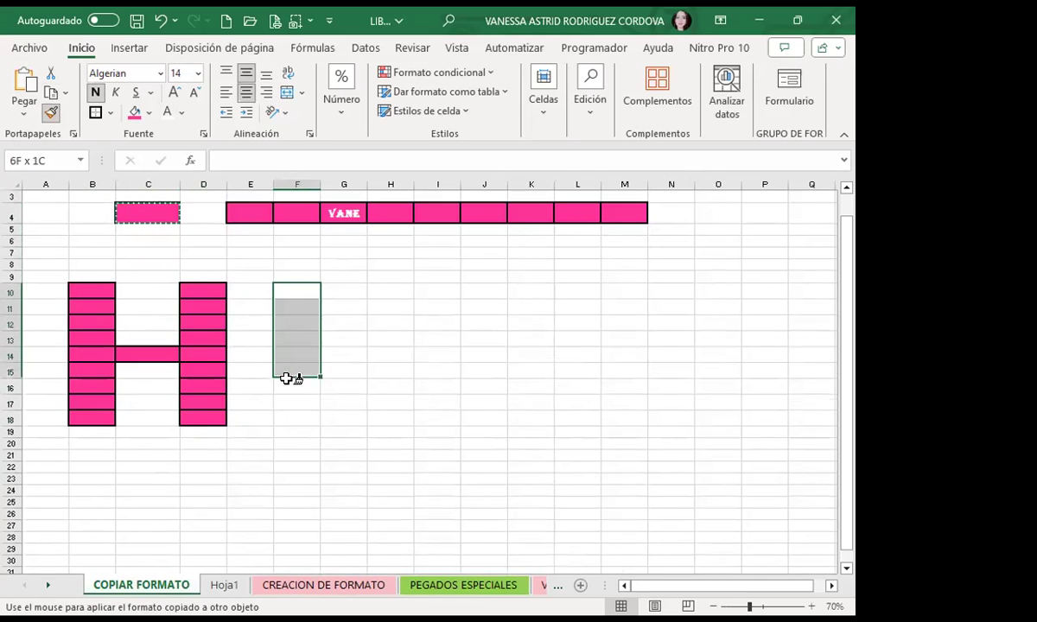
pyautogui.click(343, 418)
pyautogui.moveTo(390, 418); pyautogui.dragTo(393, 294)
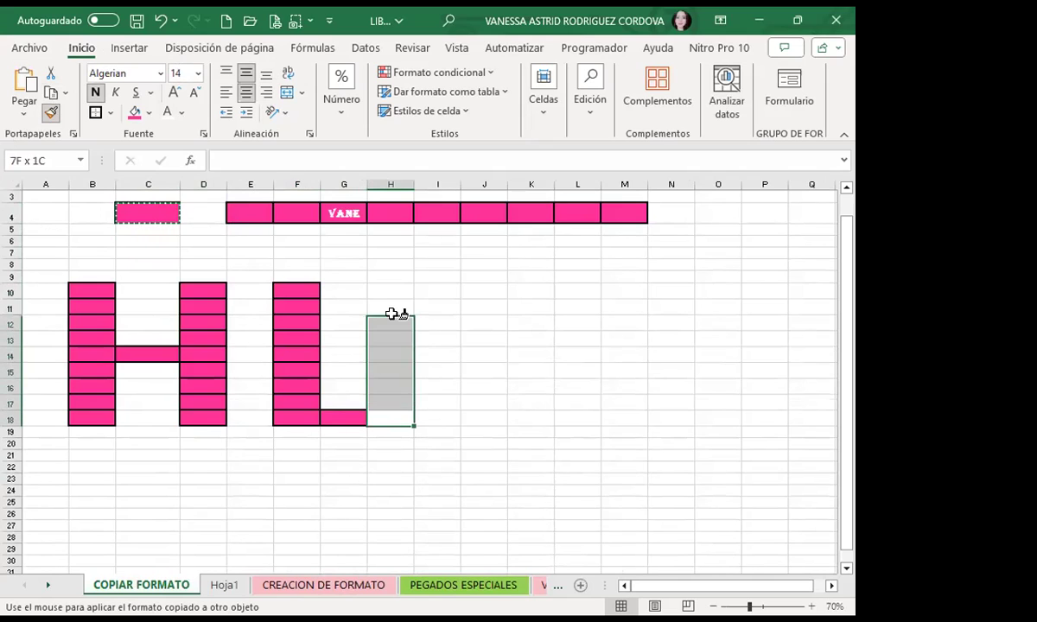
pyautogui.click(352, 293)
# Paint the letters L (J10:K18) and A (M10:O18) in pink.
pyautogui.moveTo(475, 292); pyautogui.dragTo(480, 417)
pyautogui.click(523, 400)
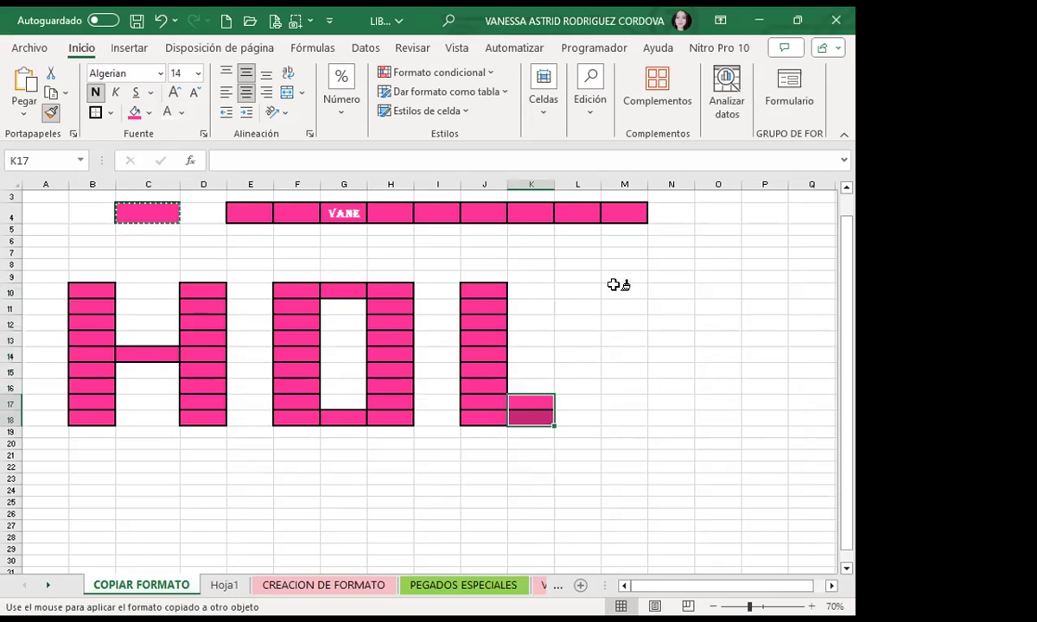
pyautogui.moveTo(620, 289); pyautogui.dragTo(618, 413)
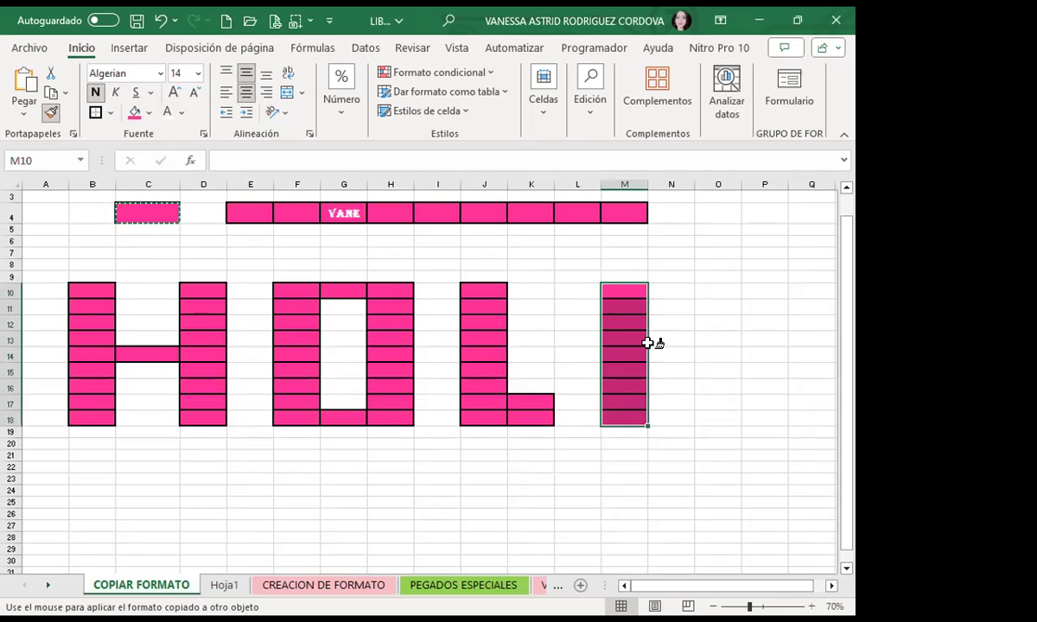
pyautogui.click(672, 291)
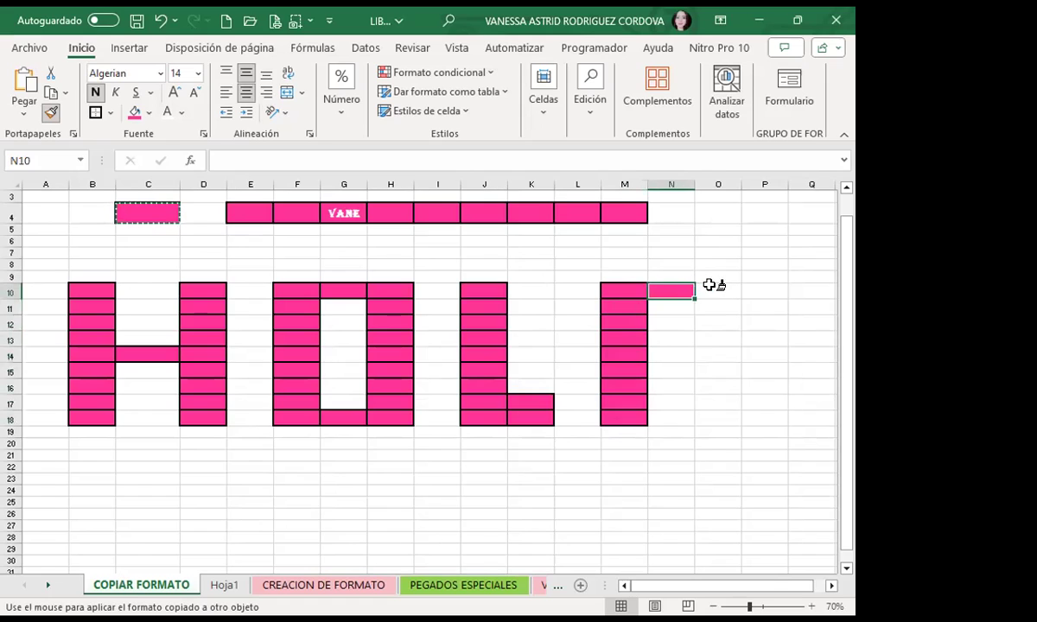
pyautogui.moveTo(708, 285); pyautogui.dragTo(738, 410)
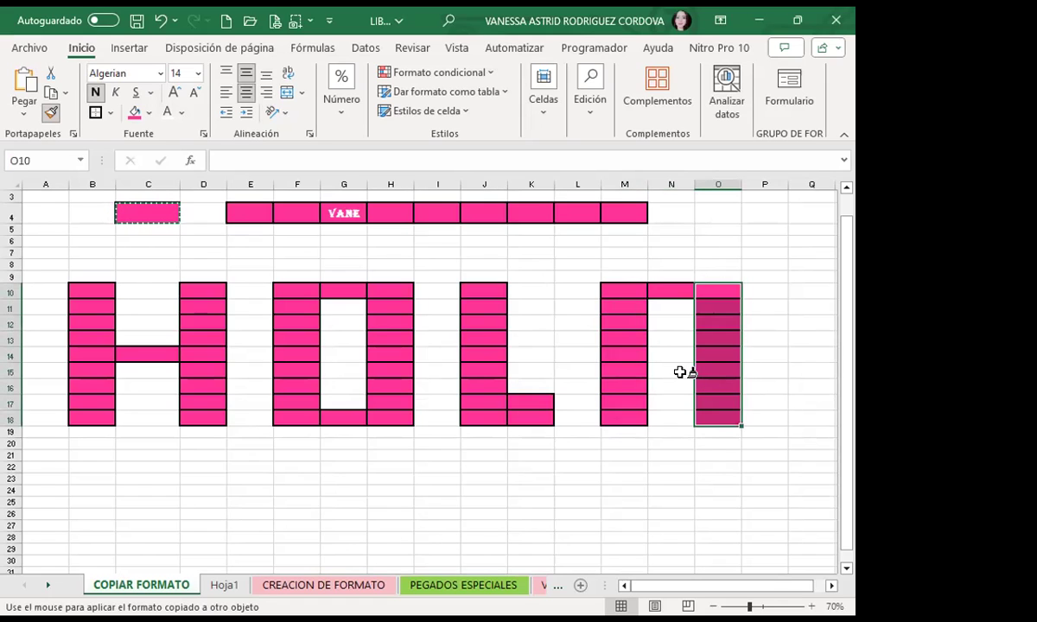
pyautogui.click(683, 369)
# Paint more pink blocks further down the sheet, ending with O41:P45.
pyautogui.scroll(-2, 92, 370)
pyautogui.moveTo(87, 367); pyautogui.dragTo(123, 445)
pyautogui.scroll(-2, 173, 415)
pyautogui.moveTo(233, 361); pyautogui.dragTo(406, 458)
pyautogui.scroll(-2, 406, 457)
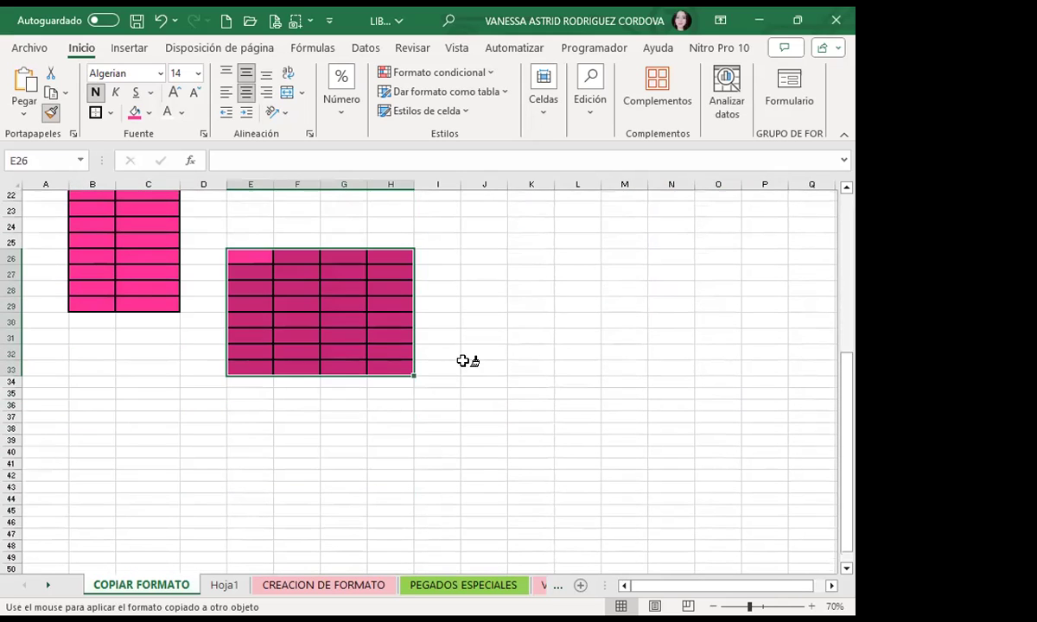
pyautogui.moveTo(519, 289); pyautogui.dragTo(622, 368)
pyautogui.moveTo(704, 275); pyautogui.dragTo(825, 359)
pyautogui.scroll(-3, 289, 358)
pyautogui.moveTo(192, 328); pyautogui.dragTo(359, 406)
pyautogui.moveTo(471, 327); pyautogui.dragTo(594, 408)
pyautogui.moveTo(708, 319); pyautogui.dragTo(765, 388)
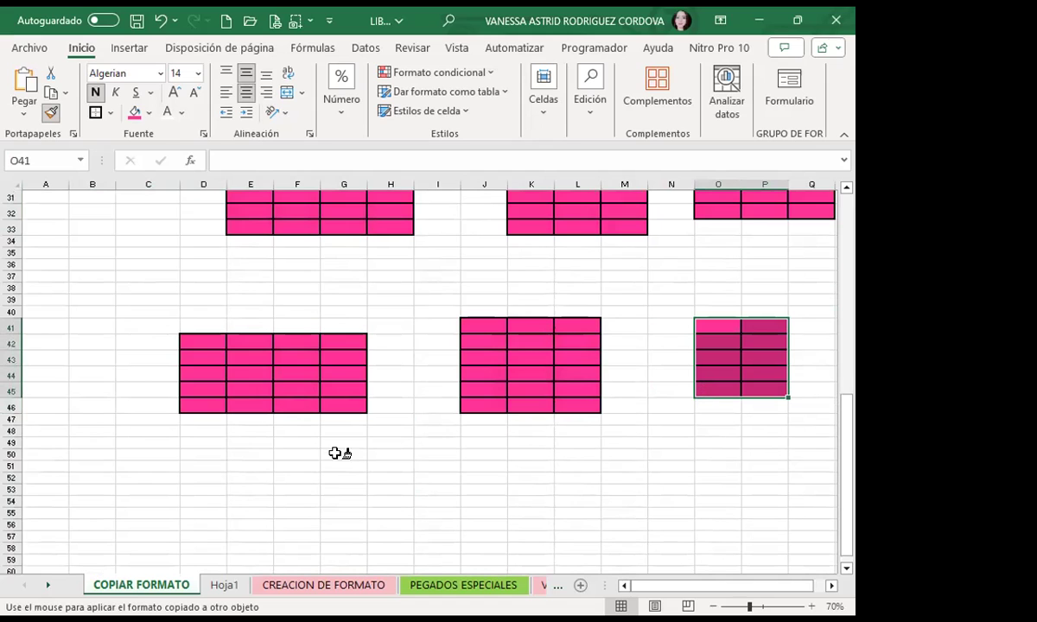
# On Hoja1, paint A1:B8, D2:E7, G3:I8 and a fourth block pink.
pyautogui.click(218, 588)
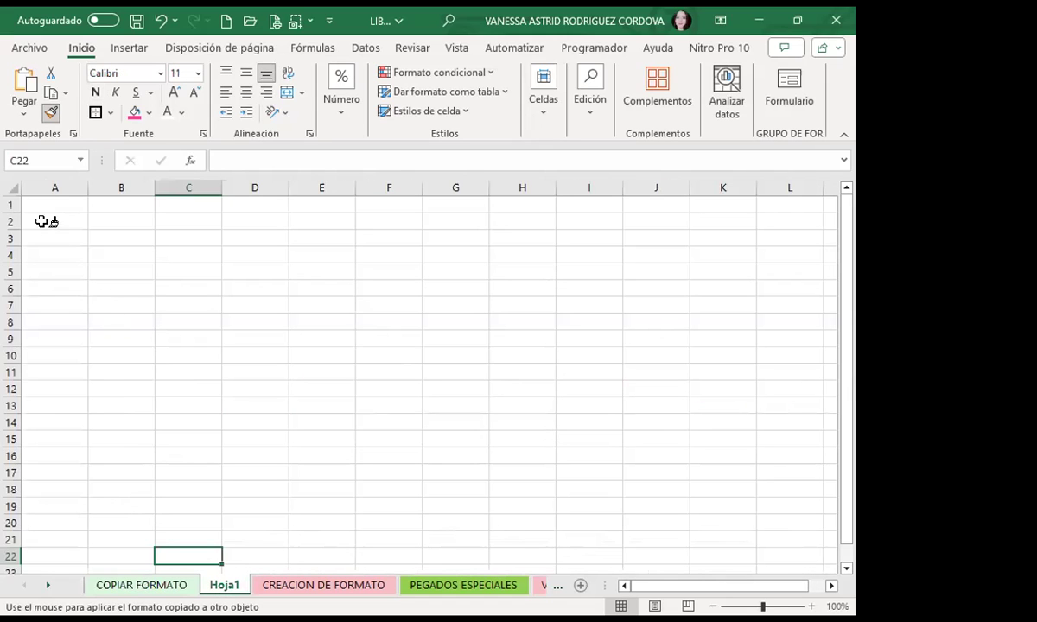
pyautogui.moveTo(39, 207); pyautogui.dragTo(130, 369)
pyautogui.moveTo(233, 227); pyautogui.dragTo(350, 341)
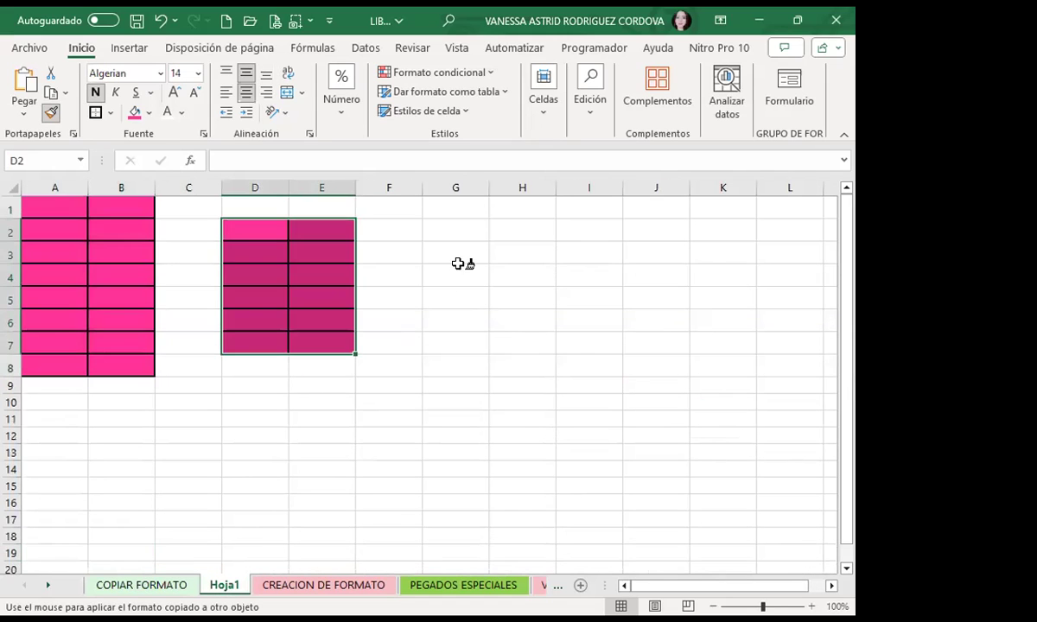
pyautogui.moveTo(458, 258); pyautogui.dragTo(609, 367)
pyautogui.moveTo(704, 275); pyautogui.dragTo(804, 367)
# Paint D15:D20, G15:G20, I14:J19 and nearby cells with the pink format.
pyautogui.scroll(-2, 533, 426)
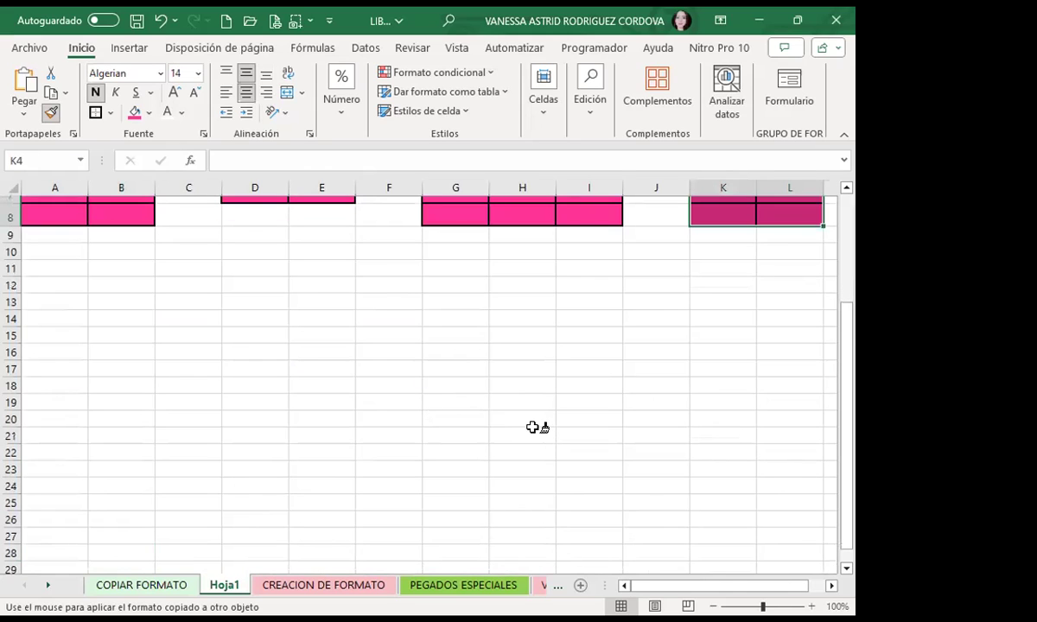
pyautogui.moveTo(229, 339); pyautogui.dragTo(250, 453)
pyautogui.moveTo(441, 337); pyautogui.dragTo(466, 454)
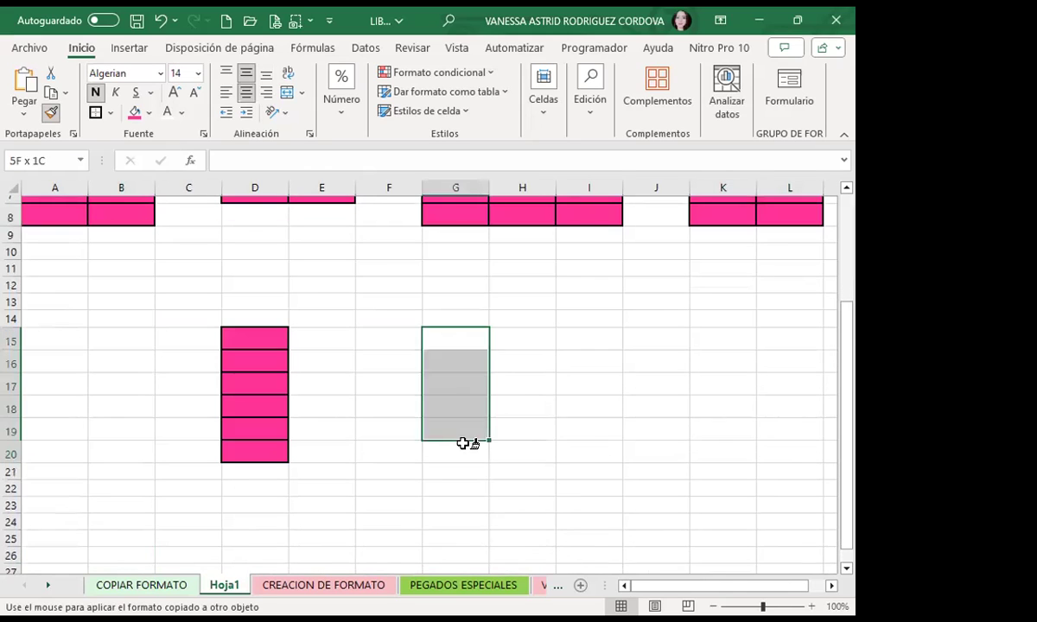
pyautogui.moveTo(560, 312); pyautogui.dragTo(639, 420)
pyautogui.moveTo(763, 316); pyautogui.dragTo(769, 391)
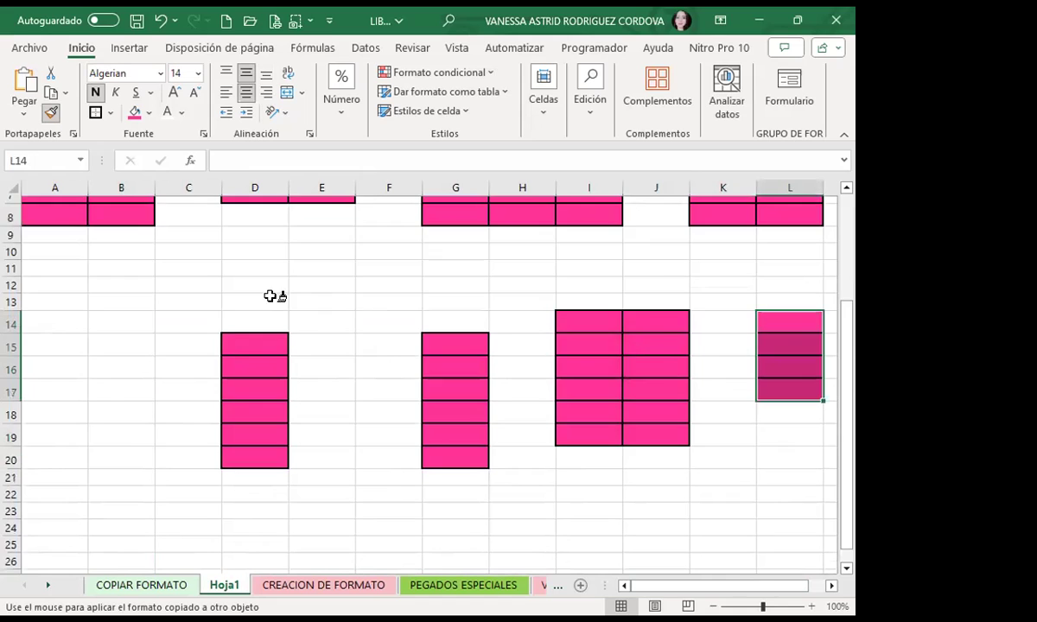
pyautogui.scroll(-3, 259, 285)
pyautogui.moveTo(35, 377); pyautogui.dragTo(252, 427)
# Paint A24:C27, J29:J34, rows 34–35 and further blocks lower down in pink.
pyautogui.scroll(-1, 415, 367)
pyautogui.scroll(-3, 380, 328)
pyautogui.click(388, 343)
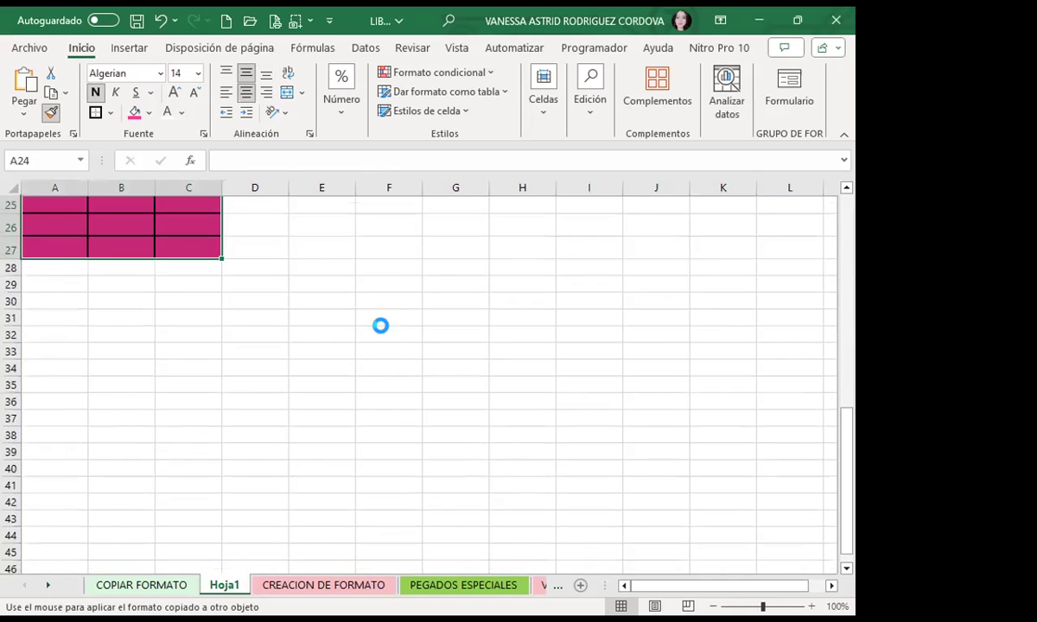
pyautogui.click(528, 287)
pyautogui.moveTo(655, 287); pyautogui.dragTo(669, 399)
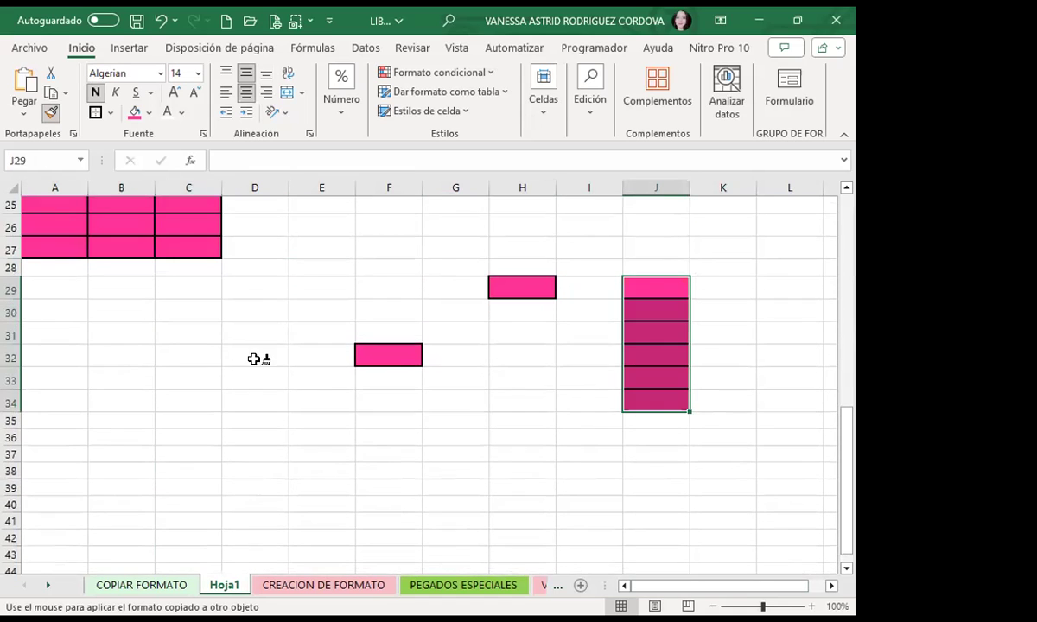
pyautogui.moveTo(26, 399); pyautogui.dragTo(396, 422)
pyautogui.scroll(-2, 329, 398)
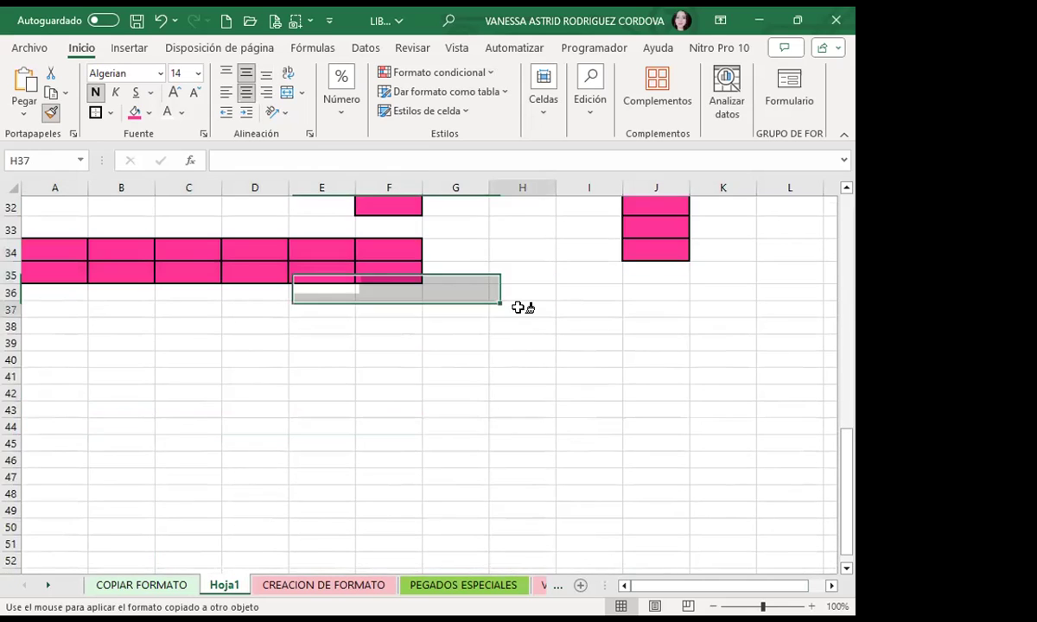
pyautogui.moveTo(522, 311); pyautogui.dragTo(522, 494)
pyautogui.scroll(-2, 259, 367)
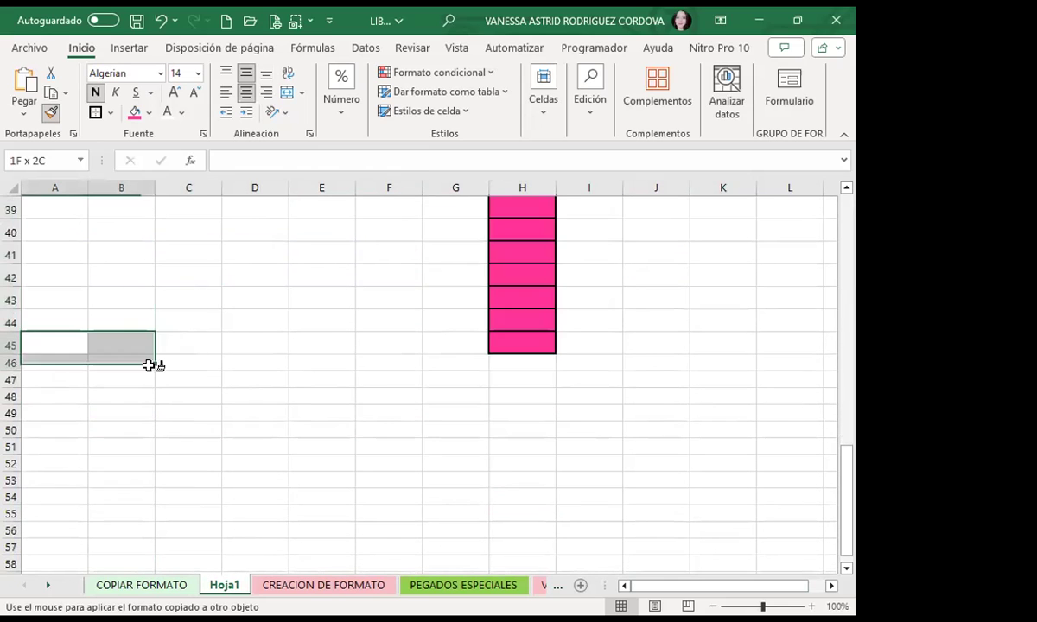
pyautogui.moveTo(106, 350); pyautogui.dragTo(274, 382)
pyautogui.scroll(-2, 290, 347)
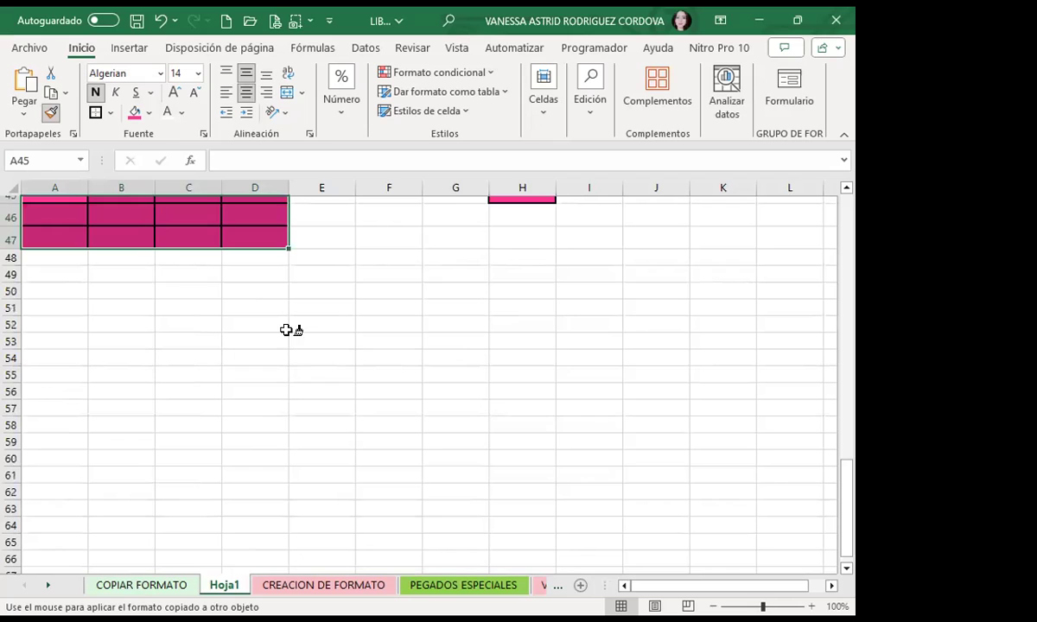
# Paint E52:E54, F52:F53, G50:G53, H49:H52, D50:D52, I49:I51 and J49:J52 pink.
pyautogui.moveTo(290, 328); pyautogui.dragTo(321, 373)
pyautogui.moveTo(389, 328); pyautogui.dragTo(399, 354)
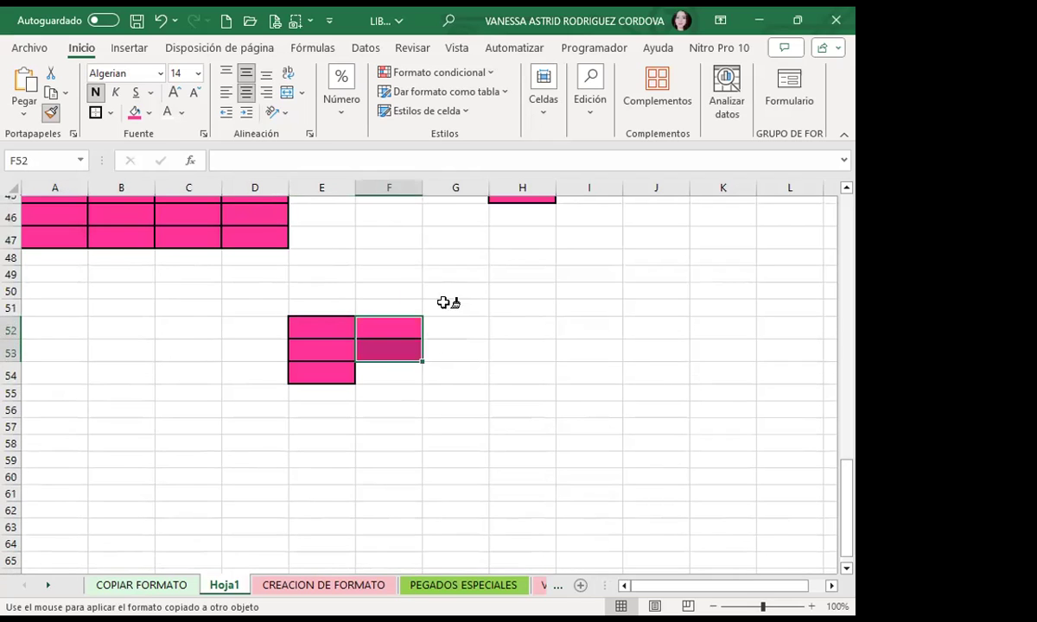
pyautogui.moveTo(449, 294); pyautogui.dragTo(455, 349)
pyautogui.moveTo(521, 277); pyautogui.dragTo(522, 345)
pyautogui.moveTo(252, 298); pyautogui.dragTo(259, 349)
pyautogui.moveTo(589, 278); pyautogui.dragTo(595, 326)
pyautogui.moveTo(657, 277); pyautogui.dragTo(657, 346)
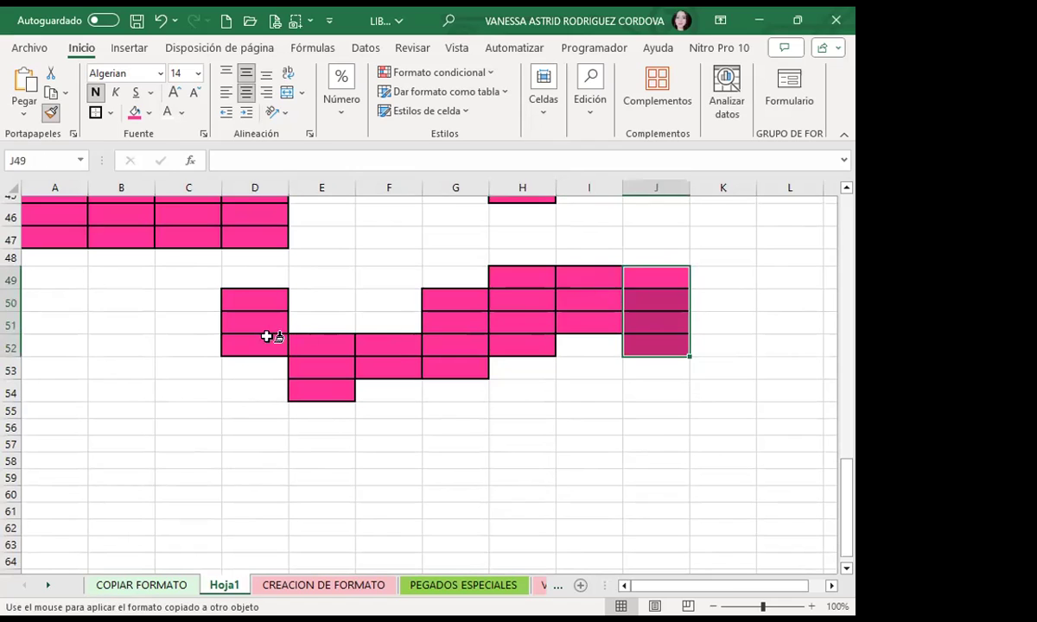
# Paint E59:H60, J58:J61, B58:D60 and nearby blocks pink, then exit the format painter.
pyautogui.scroll(-3, 267, 336)
pyautogui.moveTo(241, 321); pyautogui.dragTo(322, 393)
pyautogui.moveTo(388, 313); pyautogui.dragTo(455, 380)
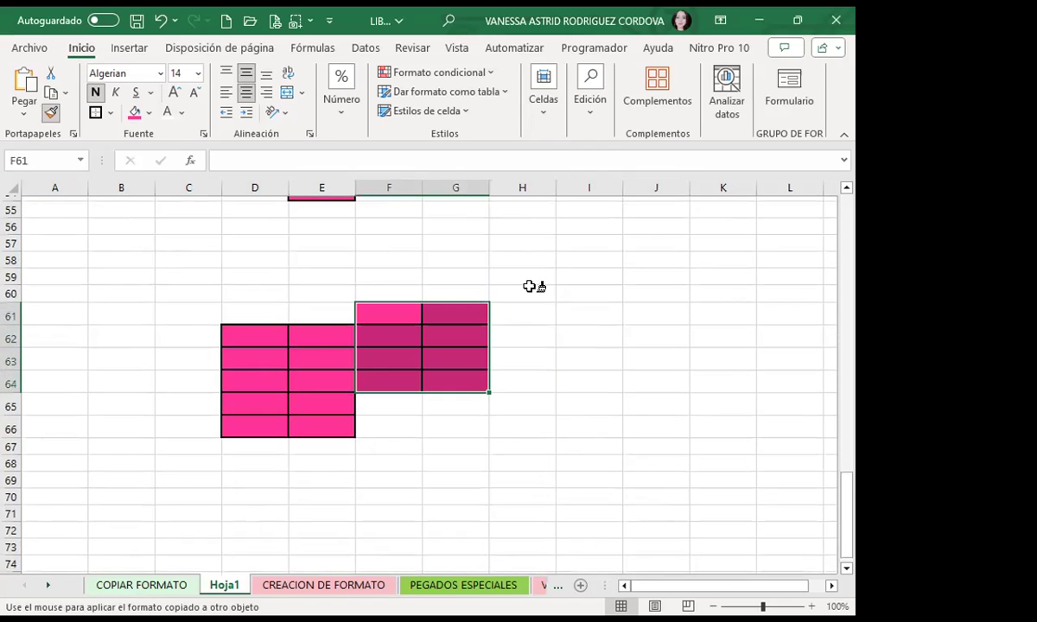
pyautogui.moveTo(521, 289); pyautogui.dragTo(521, 367)
pyautogui.moveTo(321, 277); pyautogui.dragTo(522, 302)
pyautogui.moveTo(657, 260); pyautogui.dragTo(656, 332)
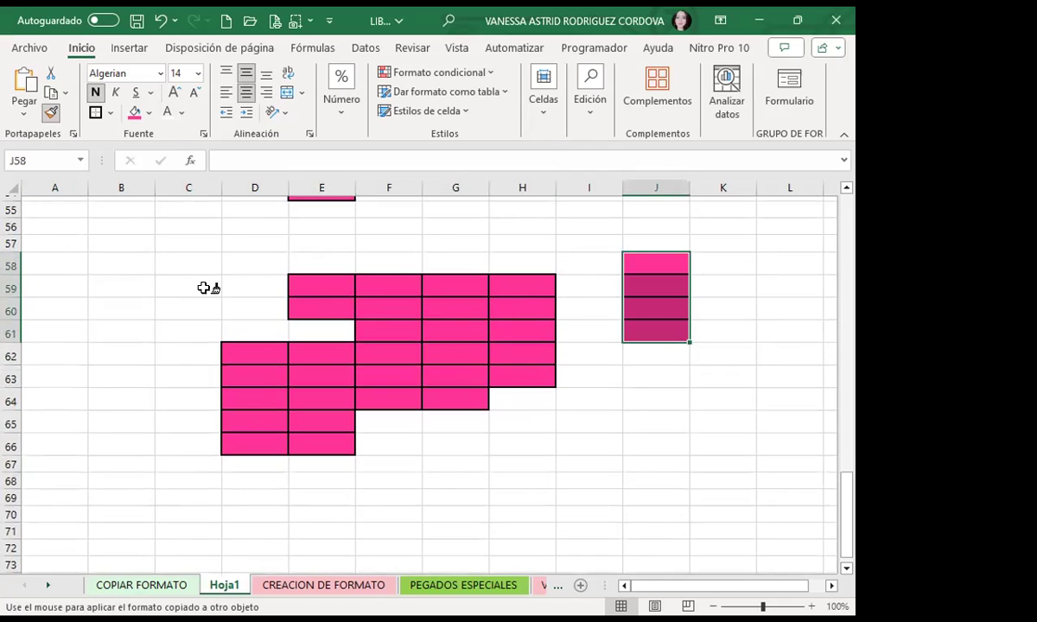
pyautogui.moveTo(121, 259); pyautogui.dragTo(251, 307)
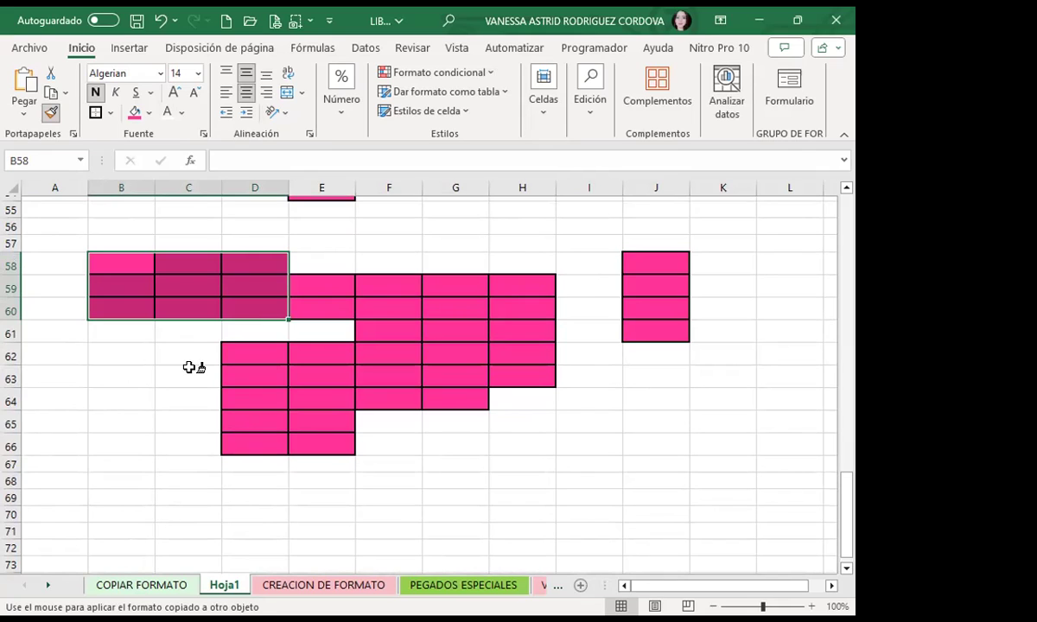
pyautogui.press('Escape')
pyautogui.click(609, 395)
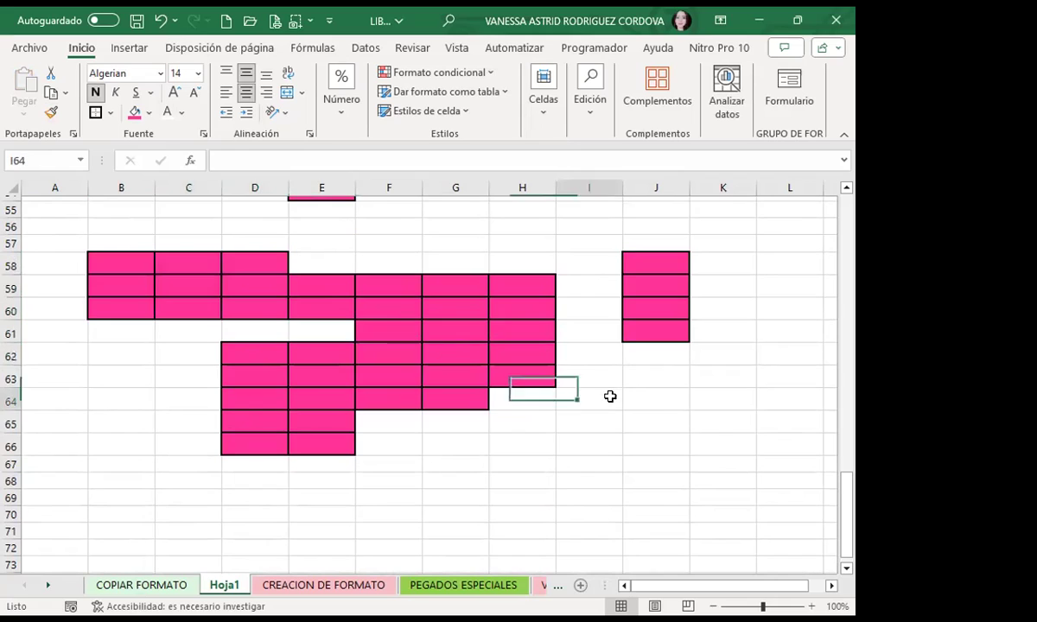
pyautogui.click(602, 259)
# Pick up D2's pink bordered format with Copiar formato, then start a new blank workbook.
pyautogui.click(590, 331)
pyautogui.click(583, 395)
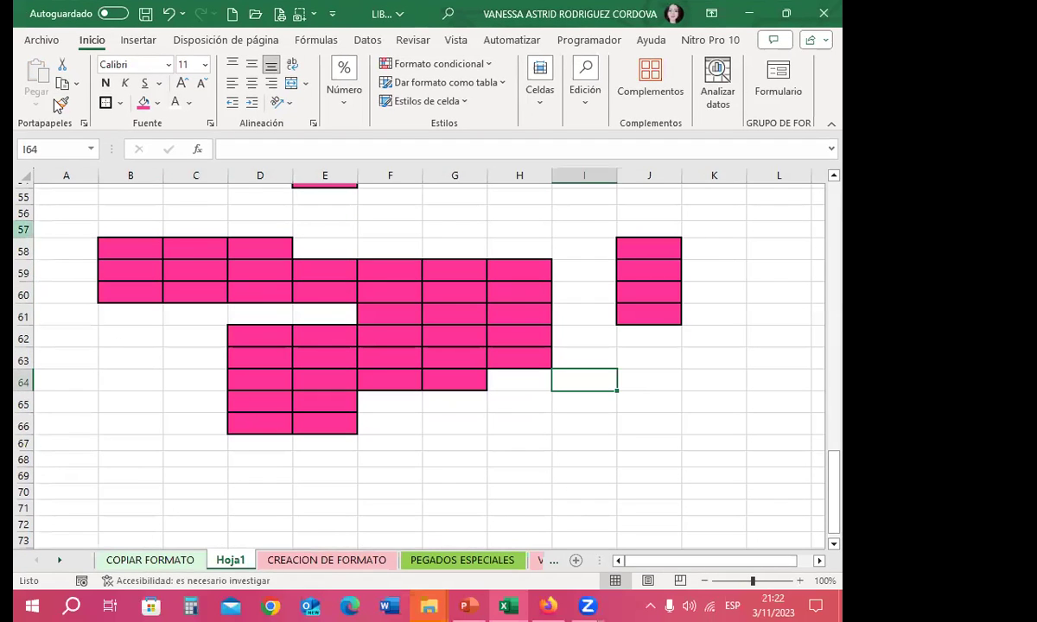
pyautogui.scroll(3, 181, 283)
pyautogui.scroll(5, 181, 278)
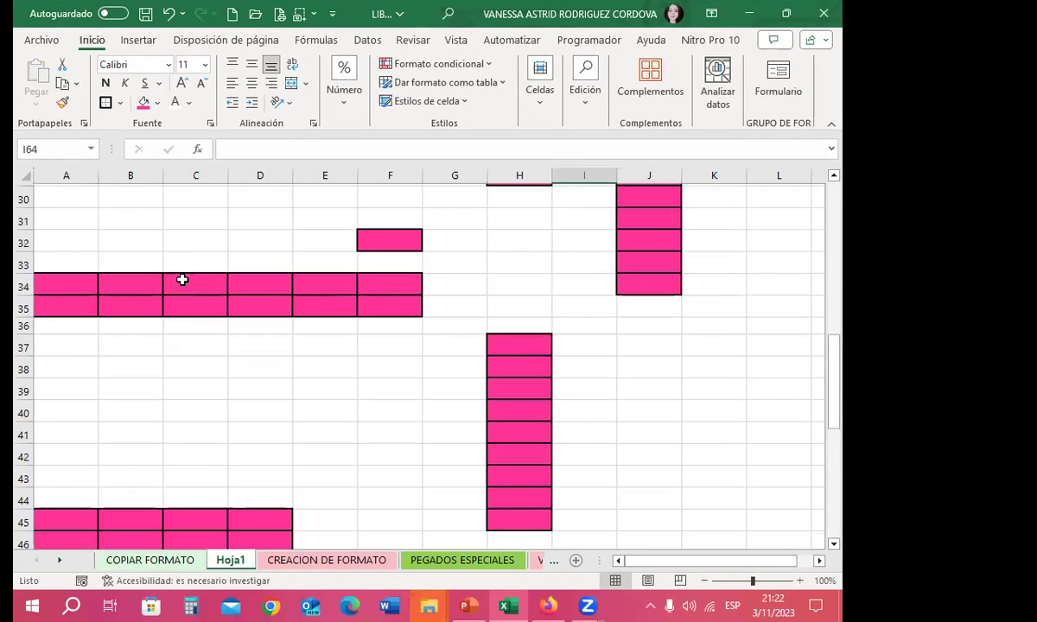
pyautogui.scroll(8, 184, 264)
pyautogui.scroll(2, 189, 255)
pyautogui.click(233, 212)
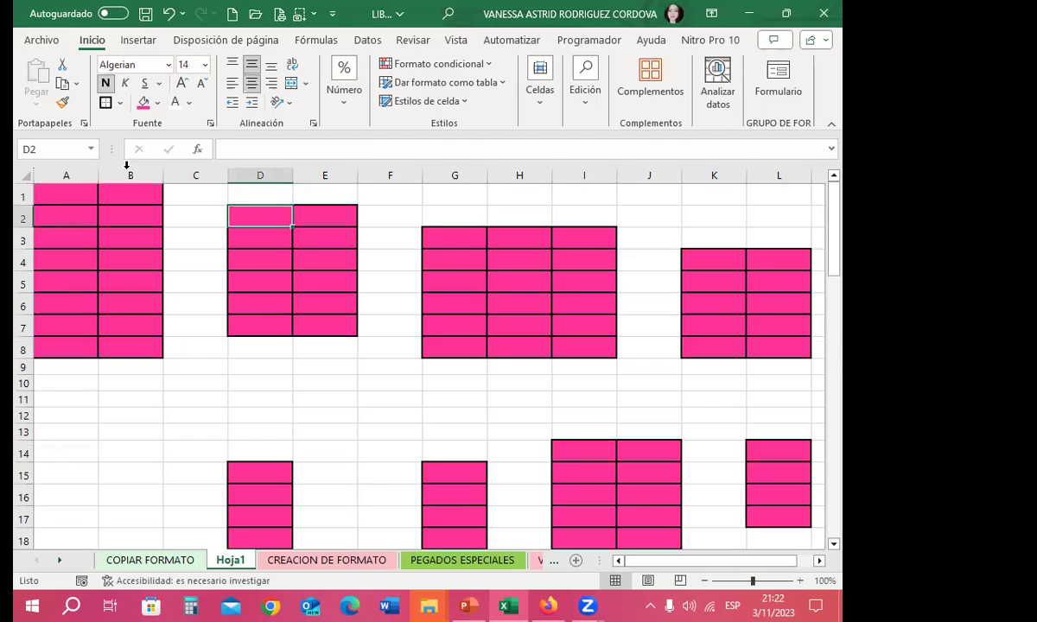
pyautogui.click(62, 105)
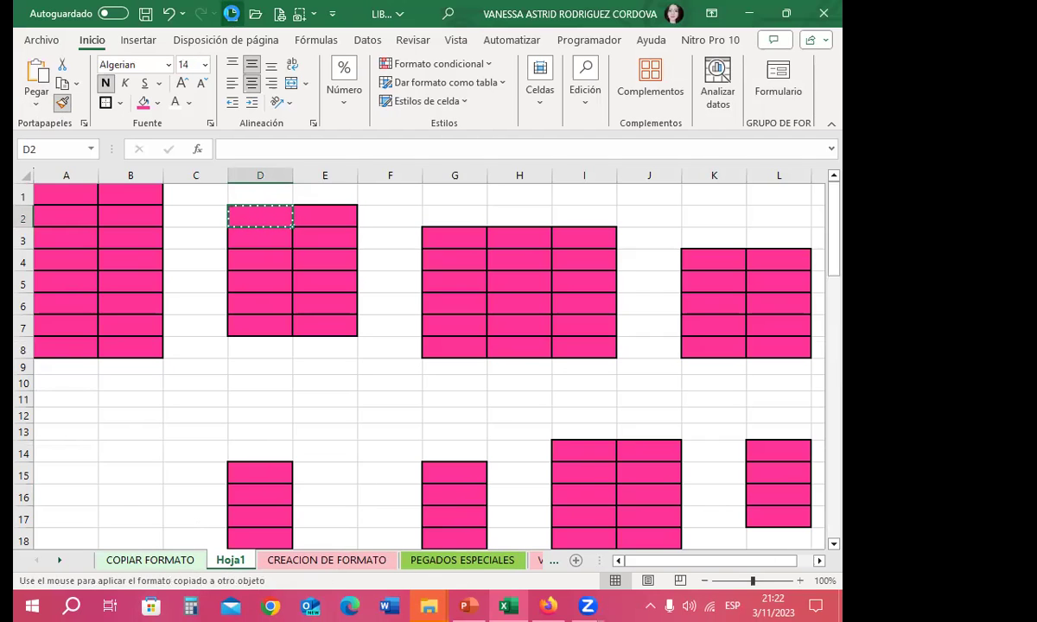
pyautogui.click(232, 14)
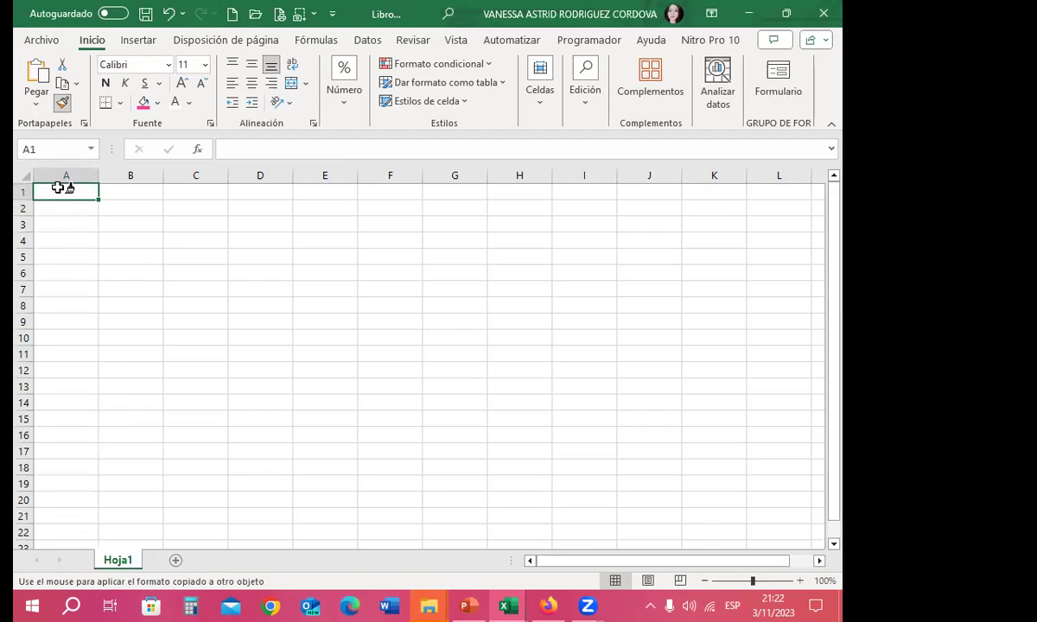
# Paint pink letters: H (A1:A10, B5, C1:C10), O (E1:G10 outline) and I (I1:I10).
pyautogui.moveTo(58, 187); pyautogui.dragTo(63, 338)
pyautogui.click(131, 282)
pyautogui.click(177, 201)
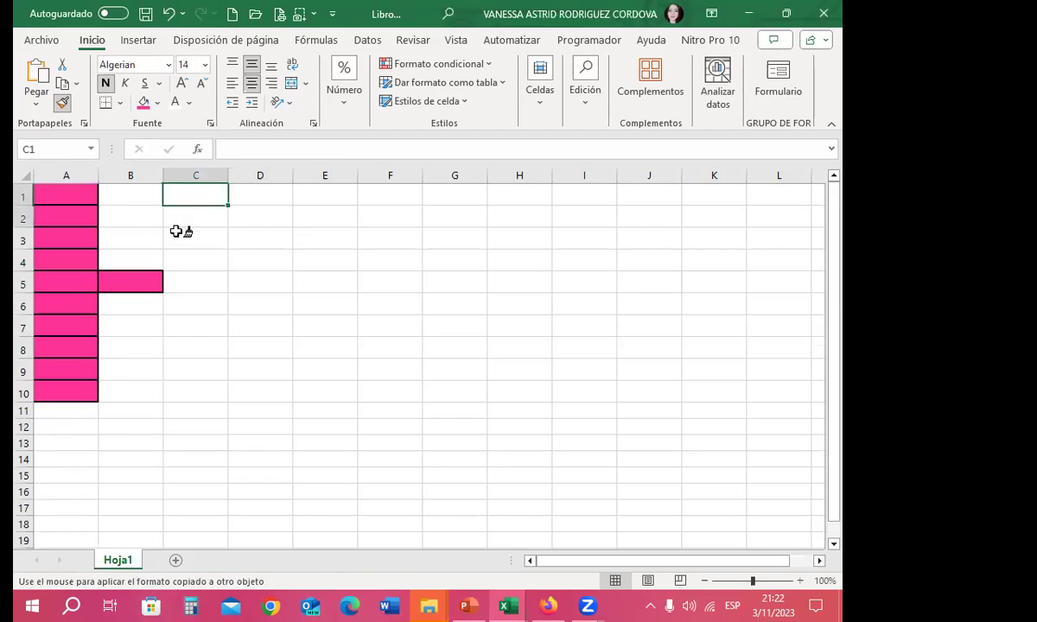
pyautogui.moveTo(177, 231); pyautogui.dragTo(192, 377)
pyautogui.moveTo(302, 197)
pyautogui.mouseDown()
pyautogui.moveTo(315, 294)
pyautogui.moveTo(309, 386)
pyautogui.mouseUp()
pyautogui.click(390, 391)
pyautogui.moveTo(454, 390); pyautogui.dragTo(453, 195)
pyautogui.click(390, 197)
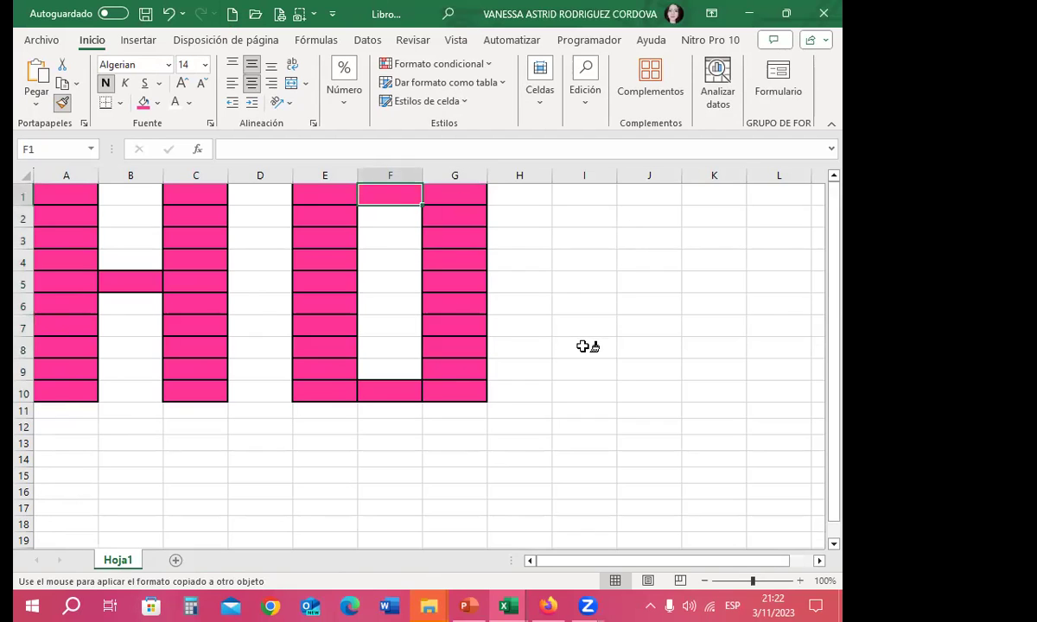
pyautogui.moveTo(583, 195); pyautogui.dragTo(578, 391)
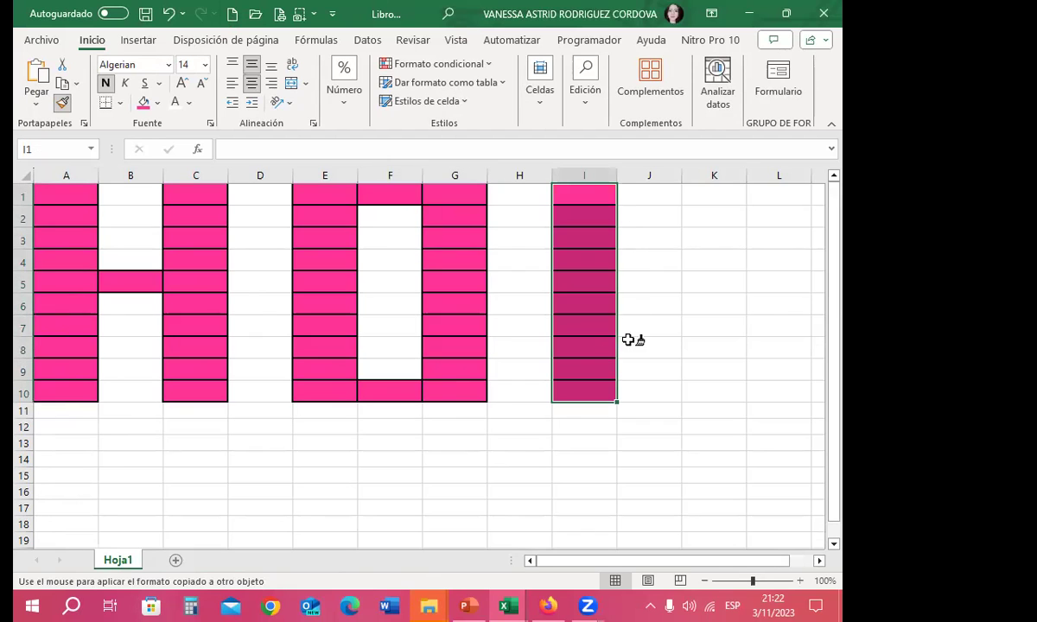
# Paint pink blocks further down at A16:D18, E21:H22, A23:C24 and E35:H35.
pyautogui.scroll(-2, 79, 311)
pyautogui.moveTo(66, 346); pyautogui.dragTo(267, 379)
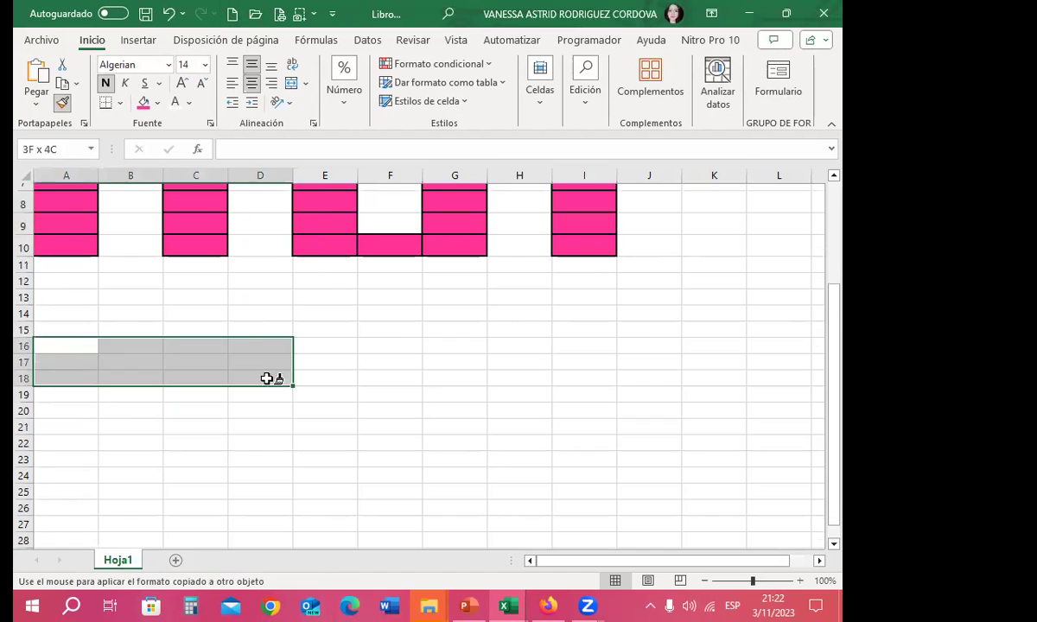
pyautogui.scroll(-3, 342, 359)
pyautogui.moveTo(303, 304); pyautogui.dragTo(518, 321)
pyautogui.moveTo(65, 343); pyautogui.dragTo(283, 385)
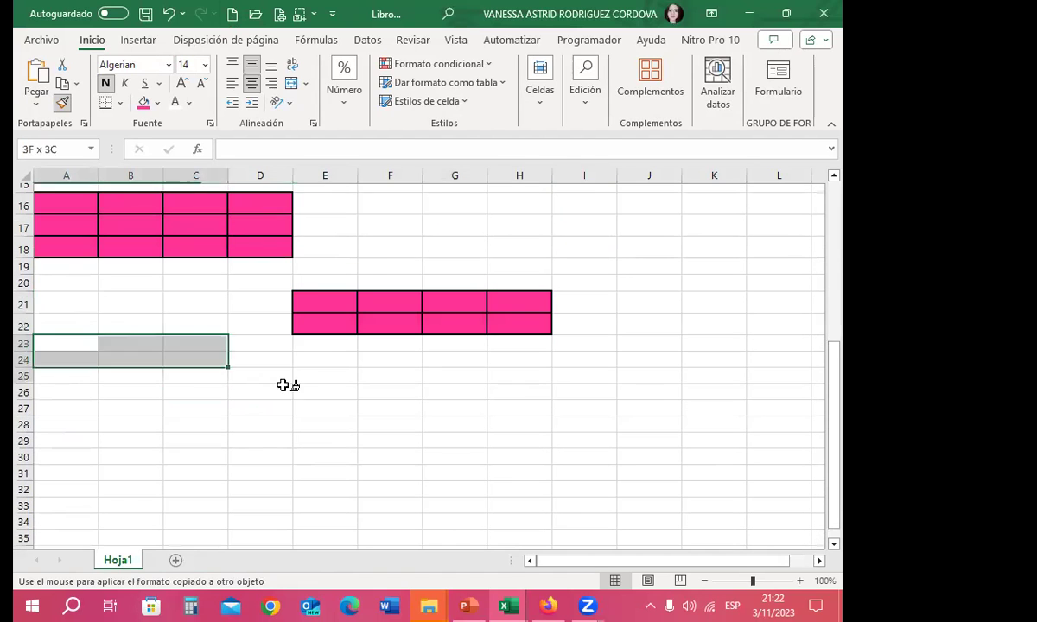
pyautogui.scroll(-4, 303, 367)
pyautogui.moveTo(325, 322); pyautogui.dragTo(516, 320)
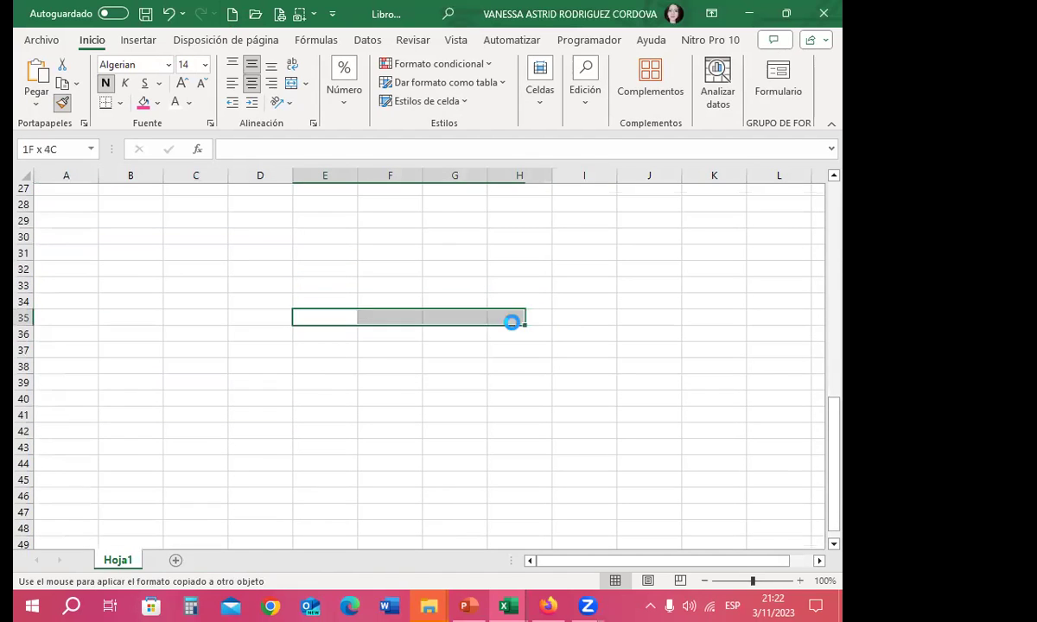
# On a new sheet, paint pink blocks at B6:E7, E2:H4 and F7:I7.
pyautogui.click(175, 560)
pyautogui.moveTo(129, 275); pyautogui.dragTo(325, 299)
pyautogui.moveTo(302, 208); pyautogui.dragTo(518, 244)
pyautogui.moveTo(417, 316); pyautogui.dragTo(596, 316)
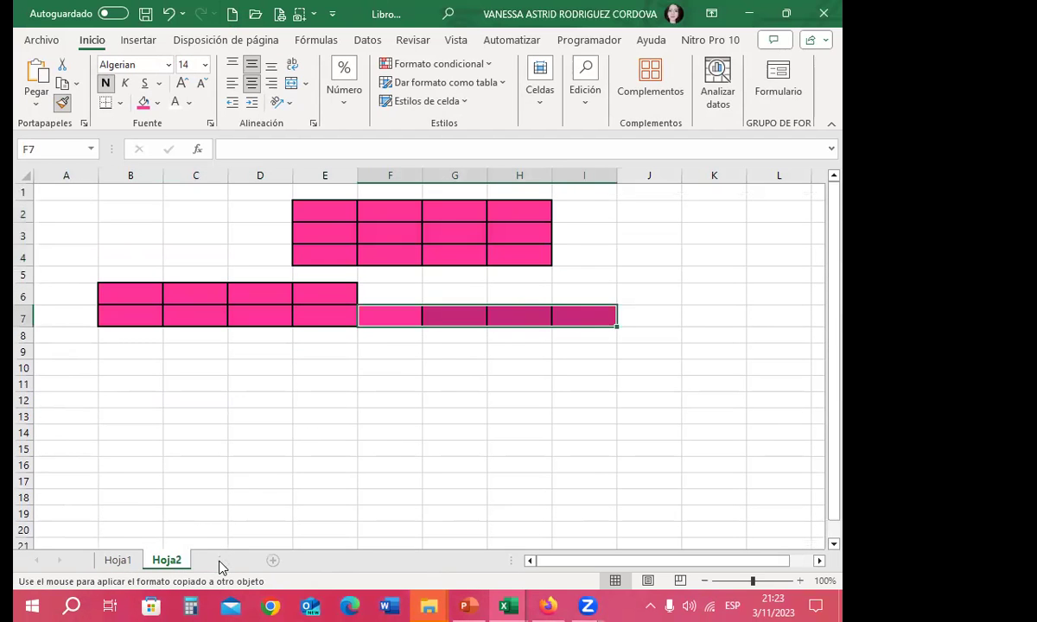
# On another new sheet, paint several large pink blocks going down the sheet.
pyautogui.click(272, 559)
pyautogui.moveTo(138, 275); pyautogui.dragTo(584, 417)
pyautogui.scroll(-4, 160, 332)
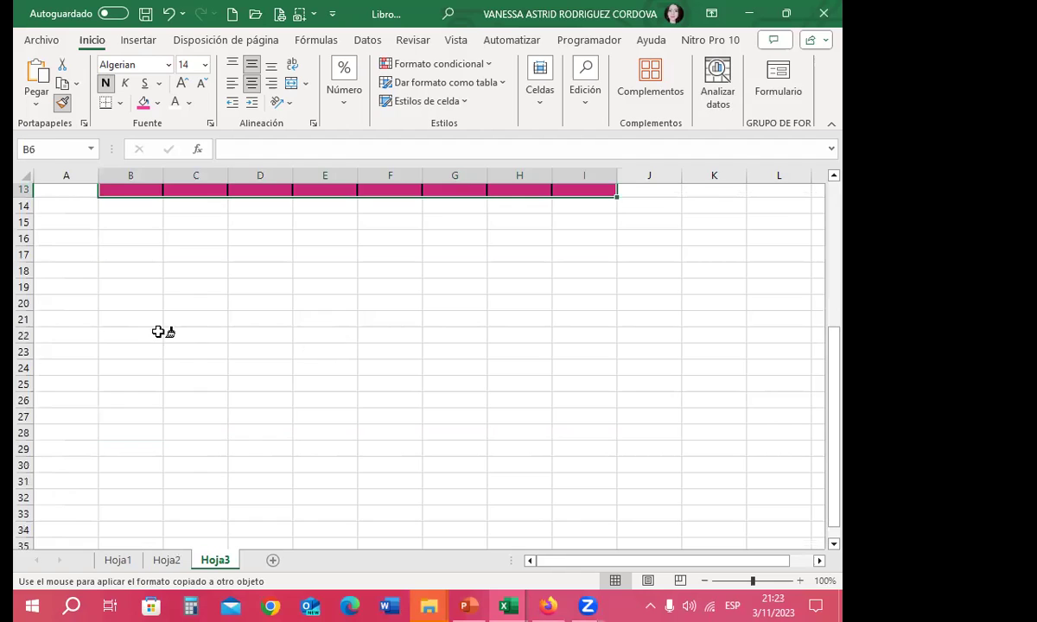
pyautogui.moveTo(160, 332); pyautogui.dragTo(518, 400)
pyautogui.scroll(-3, 482, 317)
pyautogui.moveTo(185, 266); pyautogui.dragTo(475, 399)
pyautogui.scroll(-3, 260, 326)
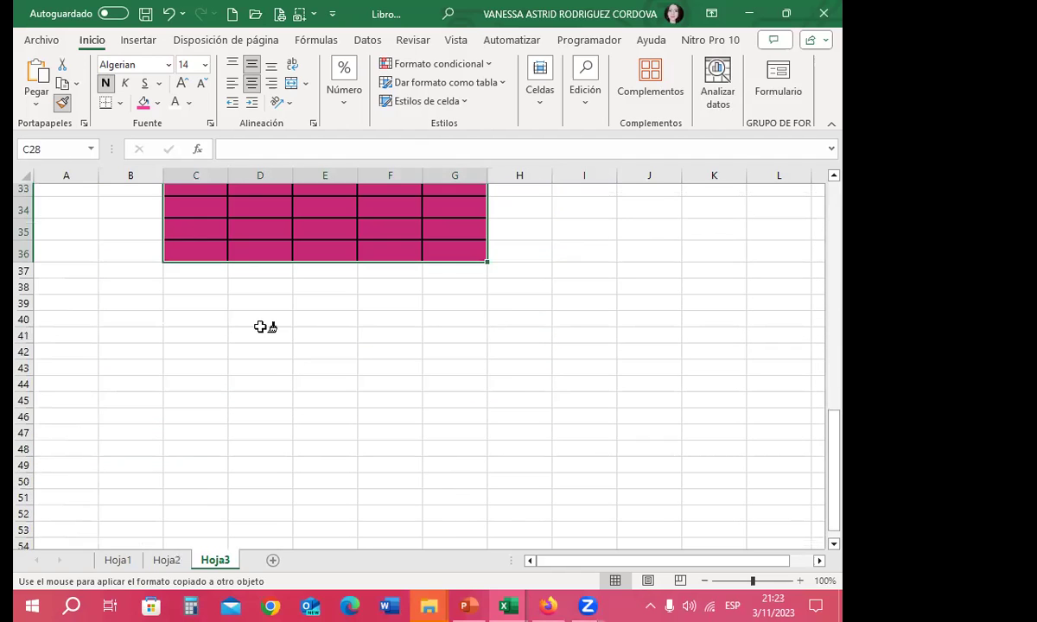
pyautogui.moveTo(325, 278); pyautogui.dragTo(331, 405)
pyautogui.scroll(-3, 331, 405)
pyautogui.moveTo(104, 350)
pyautogui.mouseDown()
pyautogui.moveTo(443, 415)
pyautogui.moveTo(466, 436)
pyautogui.mouseUp()
# Continue painting pink blocks lower down, including B80:G84 and C90:E93.
pyautogui.scroll(3, 481, 329)
pyautogui.scroll(-3, 423, 347)
pyautogui.scroll(-4, 183, 353)
pyautogui.scroll(-5, 182, 352)
pyautogui.moveTo(129, 255); pyautogui.dragTo(501, 341)
pyautogui.scroll(-2, 173, 324)
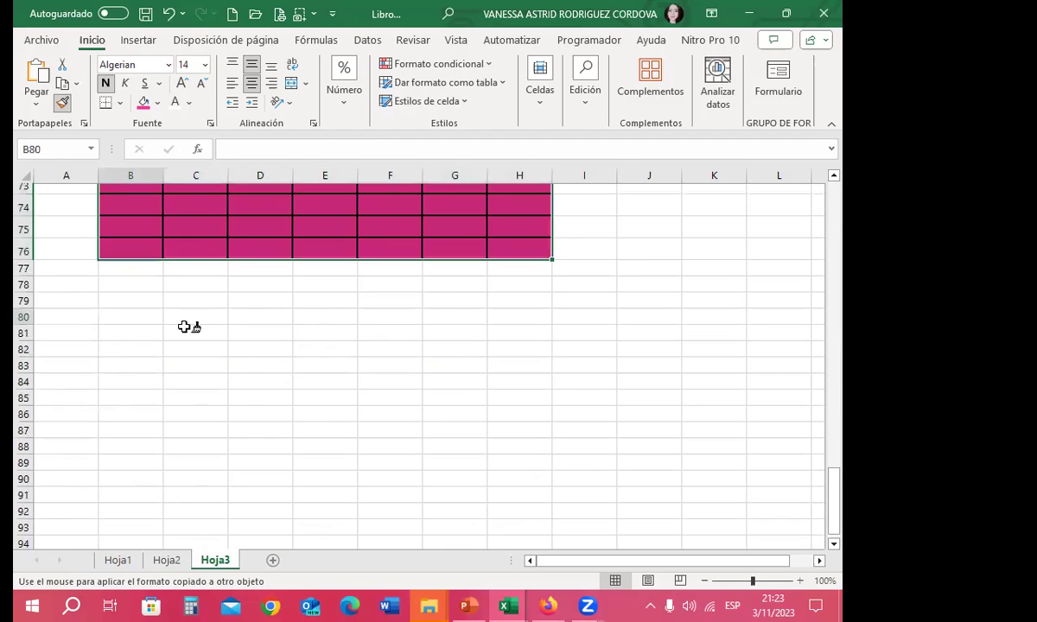
pyautogui.moveTo(184, 326); pyautogui.dragTo(461, 386)
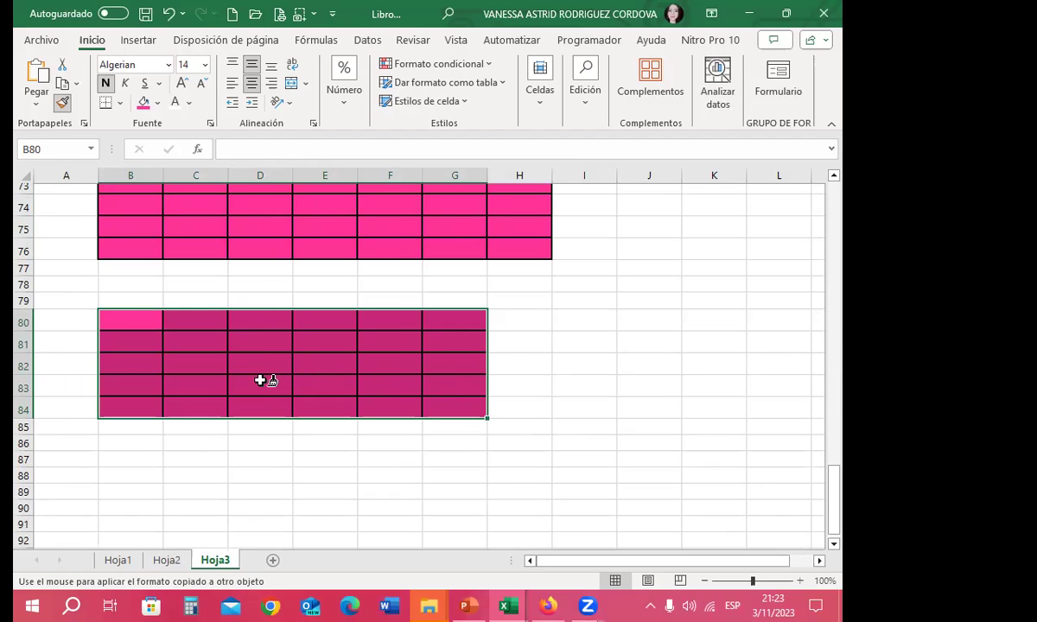
pyautogui.scroll(-3, 87, 345)
pyautogui.moveTo(195, 303); pyautogui.dragTo(346, 356)
# Paint more pink blocks down to B149:G154, then turn Copiar formato off.
pyautogui.scroll(-3, 307, 345)
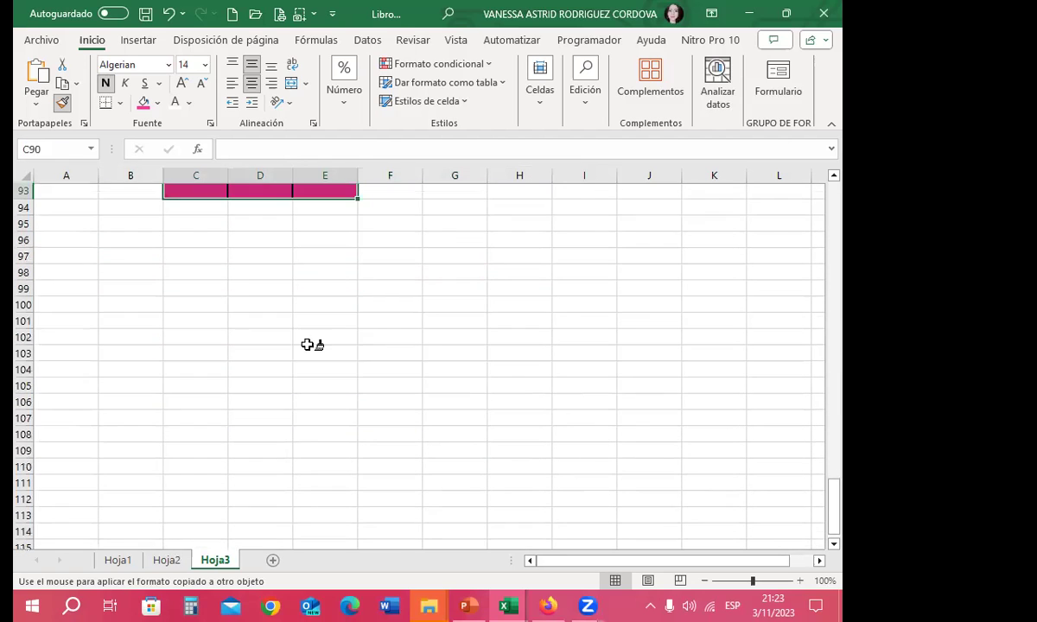
pyautogui.moveTo(260, 272); pyautogui.dragTo(260, 353)
pyautogui.scroll(-3, 380, 337)
pyautogui.moveTo(129, 311); pyautogui.dragTo(454, 421)
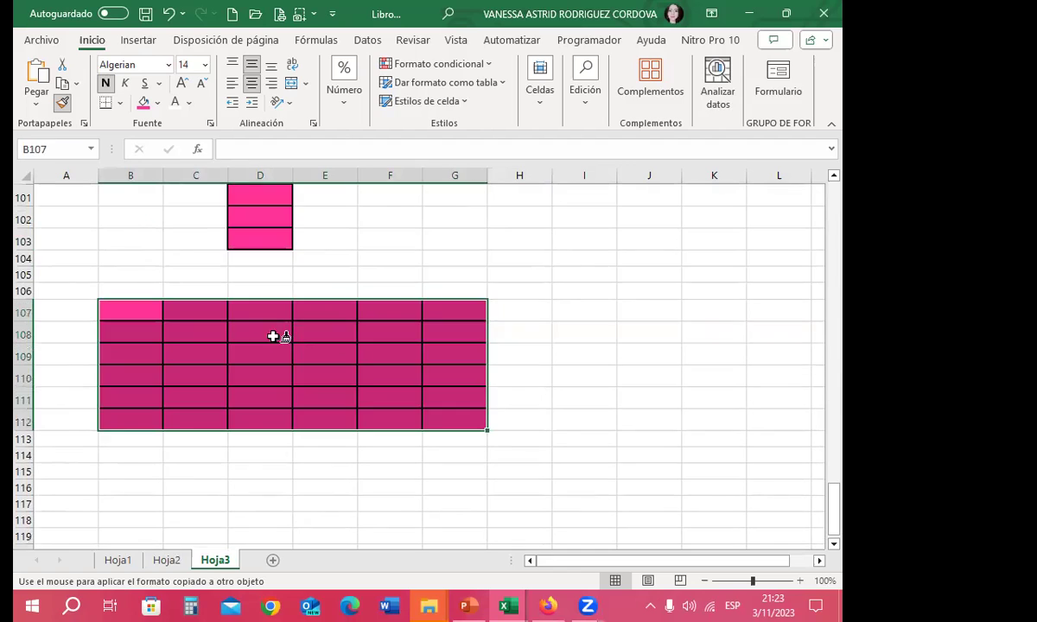
pyautogui.scroll(-3, 273, 336)
pyautogui.moveTo(130, 320); pyautogui.dragTo(369, 356)
pyautogui.scroll(-4, 370, 356)
pyautogui.moveTo(87, 287); pyautogui.dragTo(406, 430)
pyautogui.scroll(-3, 129, 285)
pyautogui.moveTo(129, 331); pyautogui.dragTo(342, 353)
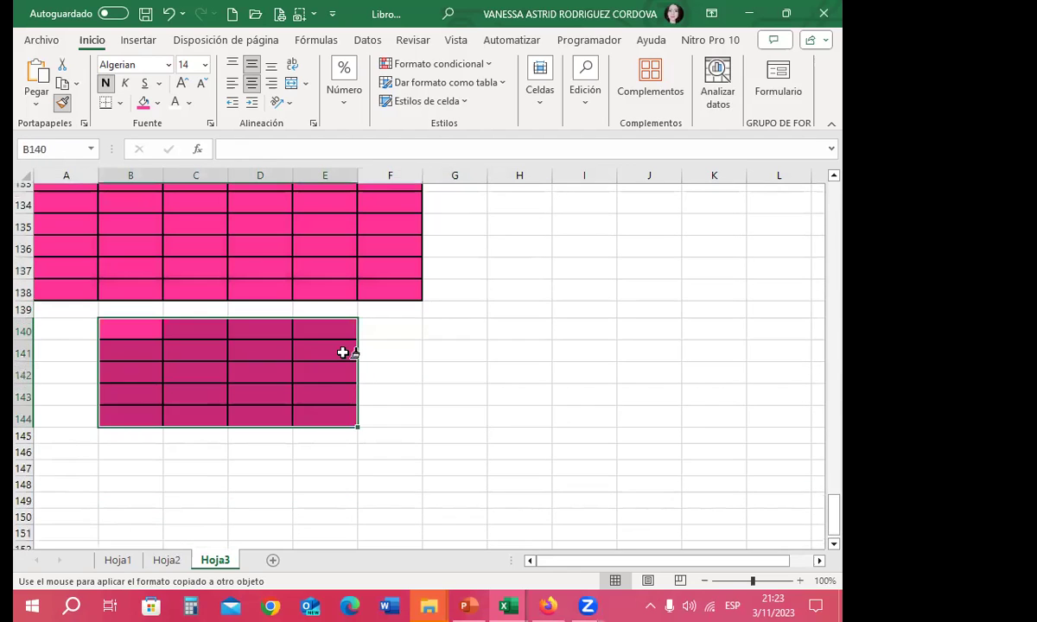
pyautogui.moveTo(474, 293); pyautogui.dragTo(579, 371)
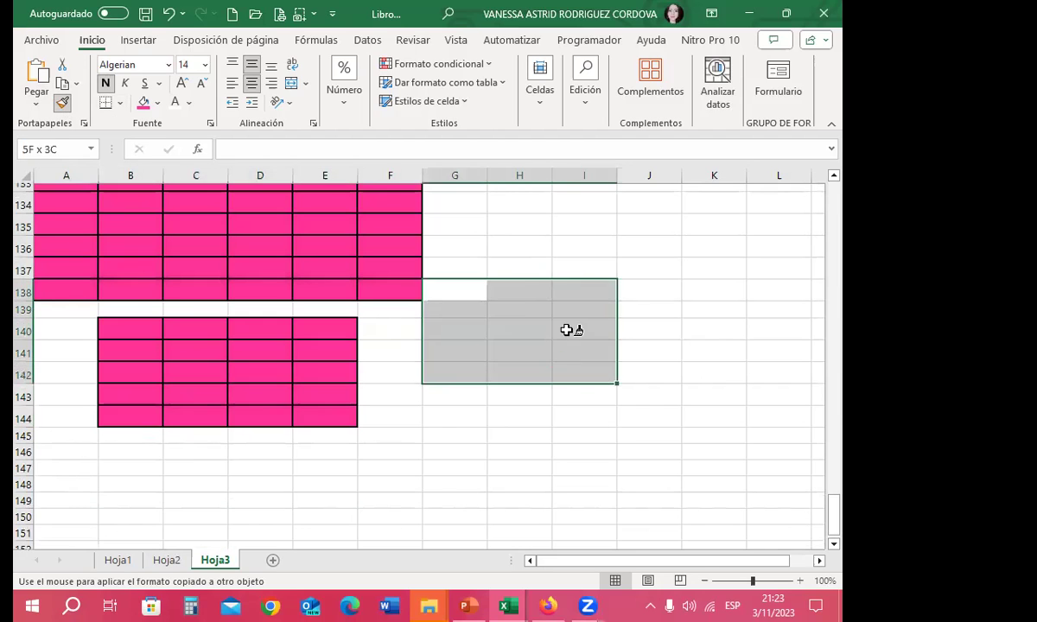
pyautogui.moveTo(562, 221); pyautogui.dragTo(726, 292)
pyautogui.scroll(-3, 266, 340)
pyautogui.moveTo(367, 362); pyautogui.dragTo(486, 390)
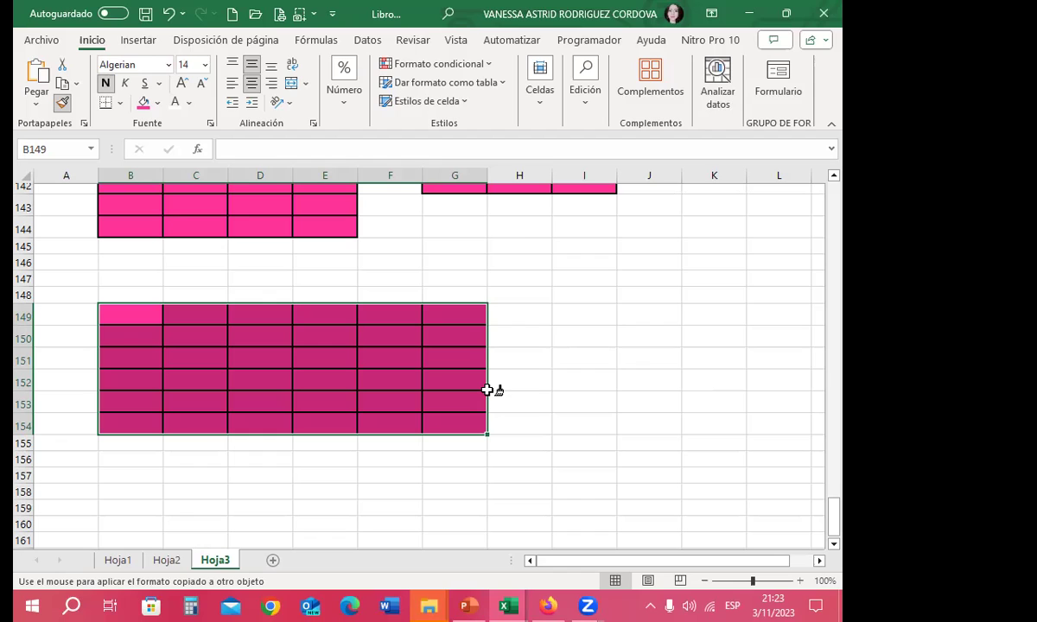
pyautogui.press('Escape')
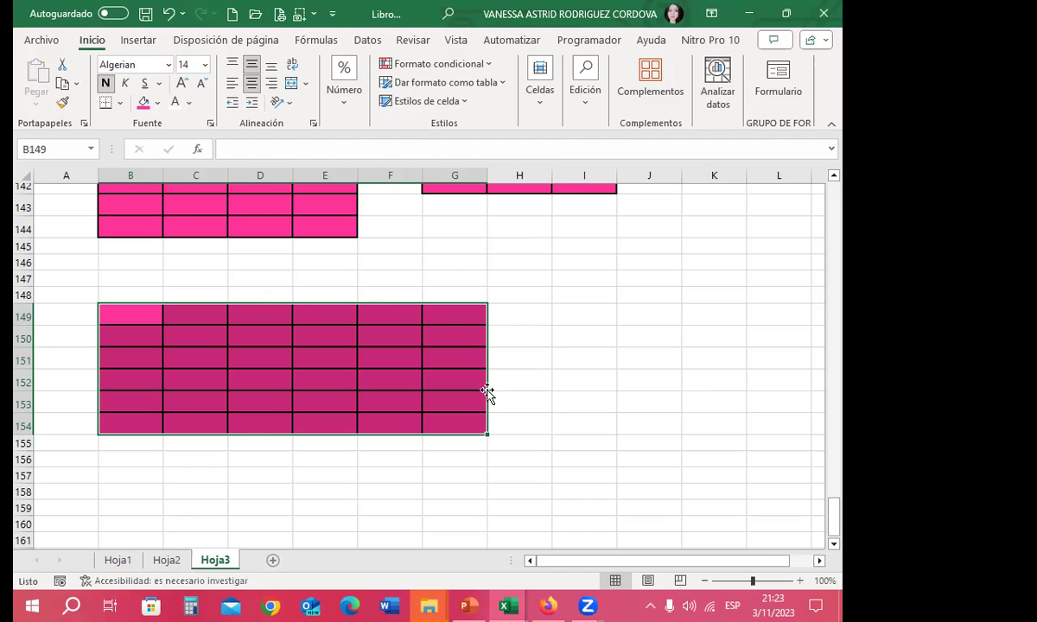
# Close the practice workbook and choose not to save it.
pyautogui.click(554, 321)
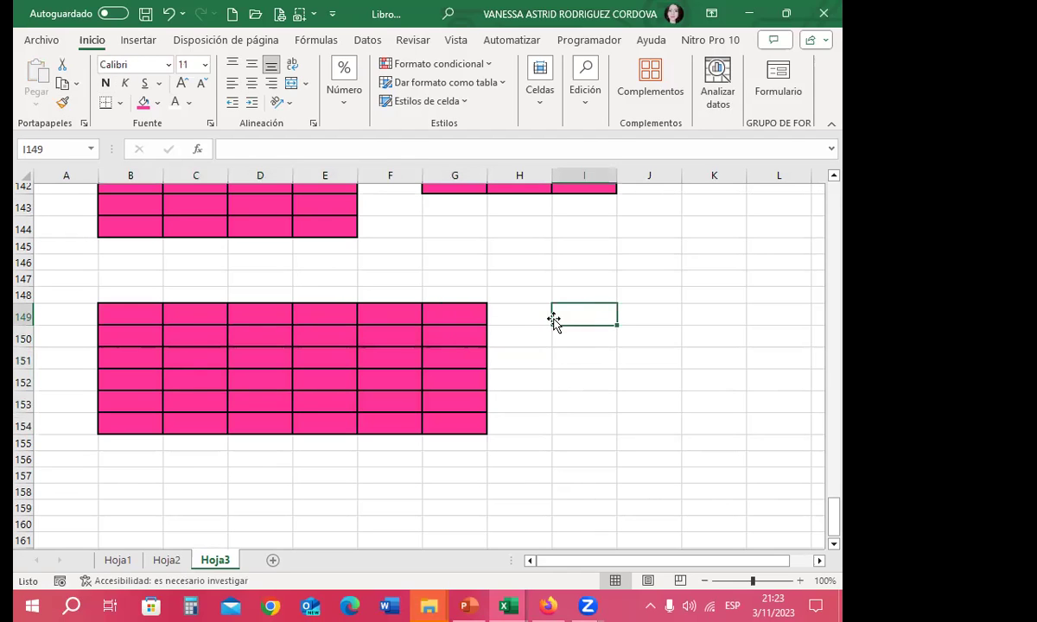
pyautogui.click(523, 268)
pyautogui.hotkey('ctrl', 'Up')
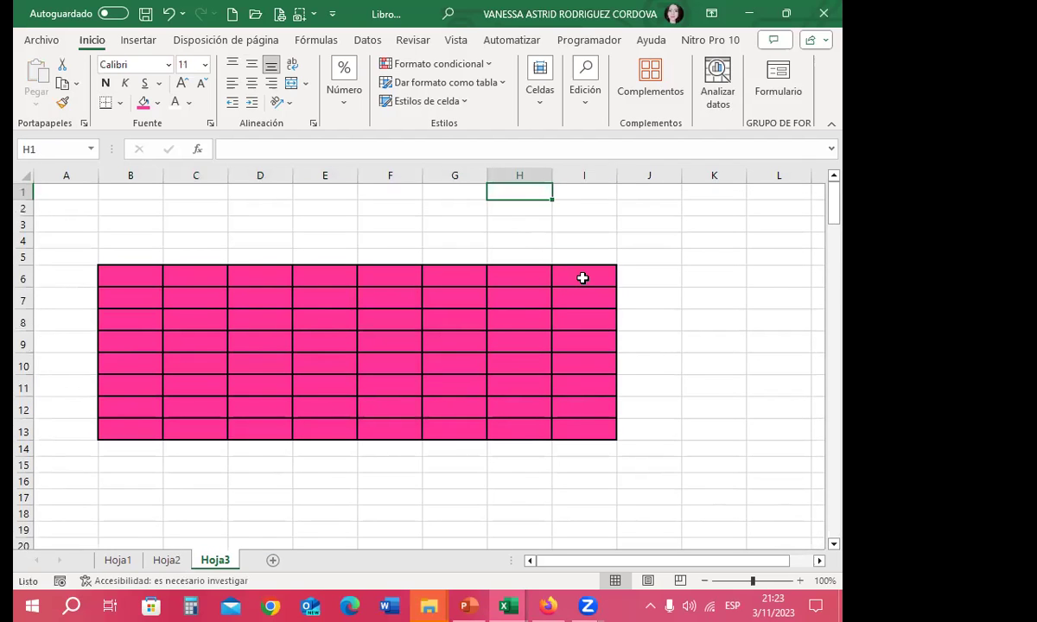
pyautogui.click(823, 13)
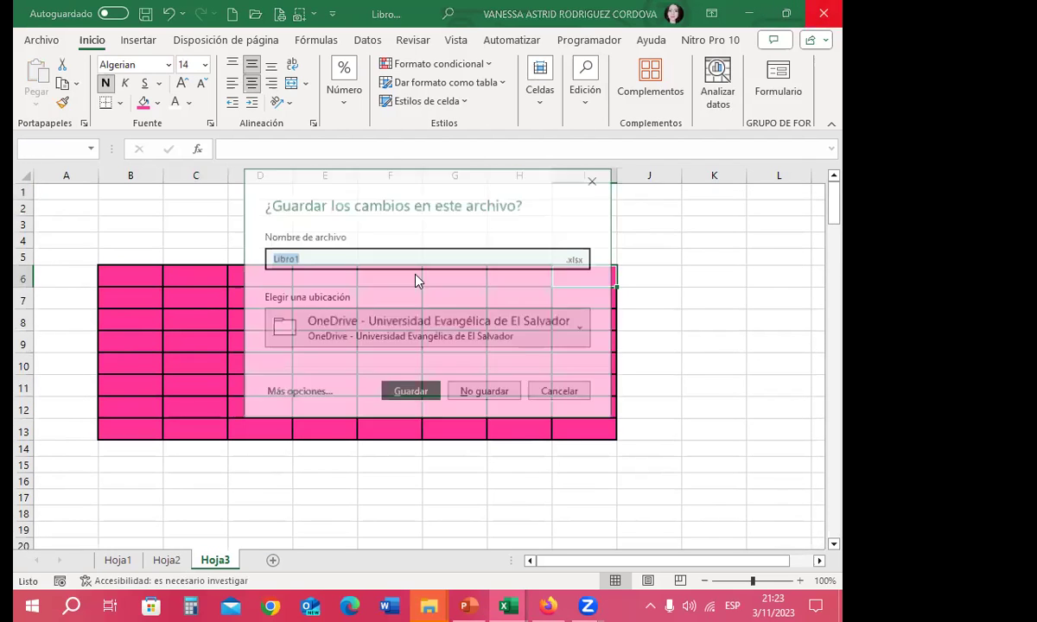
pyautogui.click(480, 392)
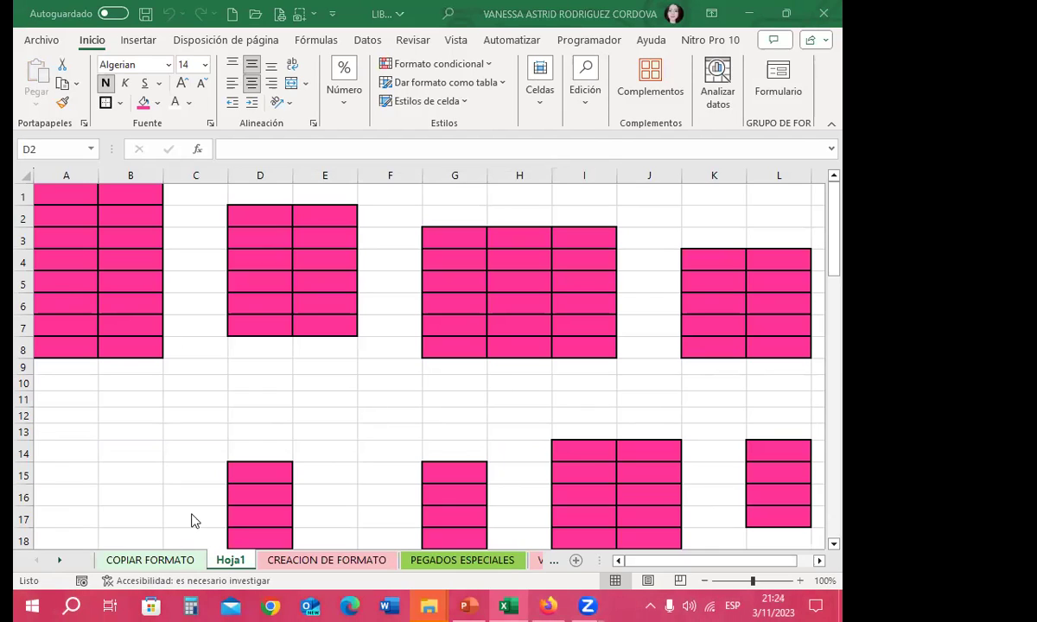
# Delete the Hoja1 sheet from the original workbook and confirm the deletion.
pyautogui.click(242, 563)
pyautogui.rightClick(241, 562)
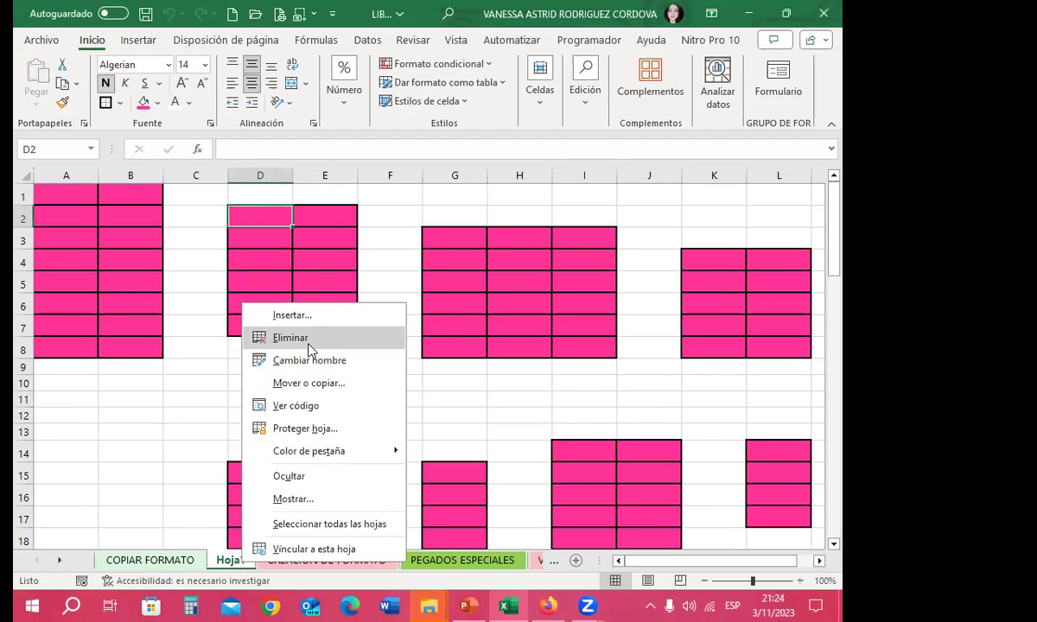
pyautogui.click(285, 339)
pyautogui.click(403, 354)
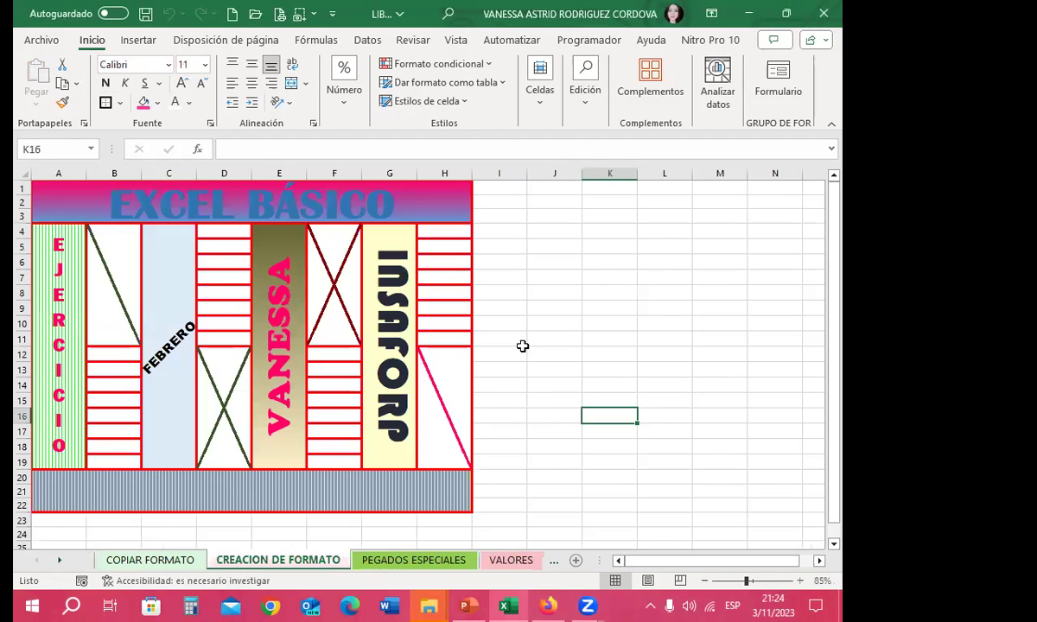
pyautogui.click(522, 345)
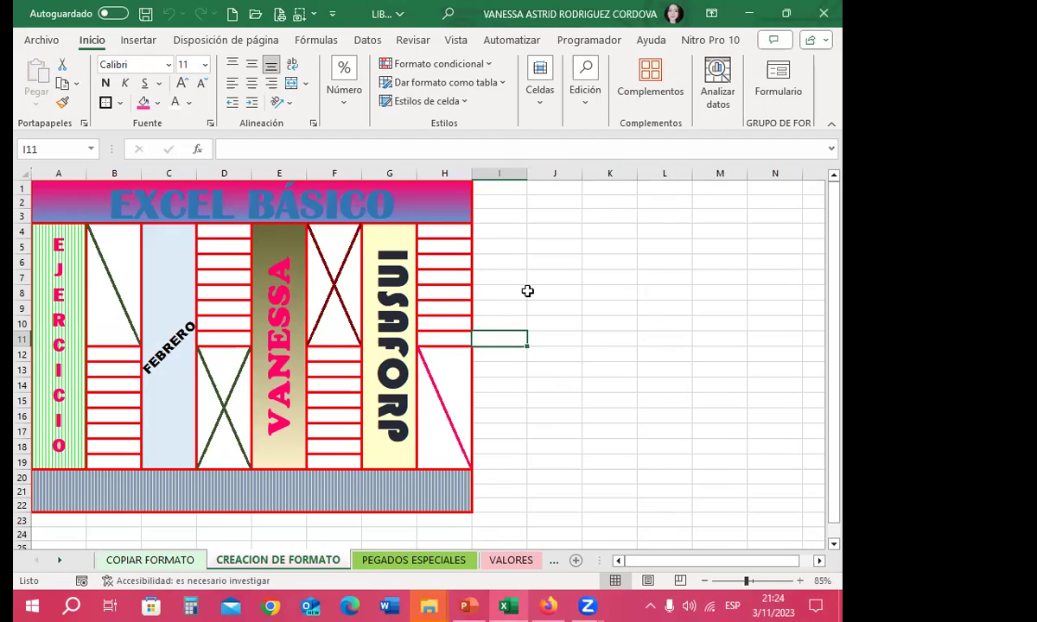
# Check the EJERCICIO, FEBRERO, VANESSA and INSAFORP cells, then select the whole EXCEL BÁSICO block A1:H22.
pyautogui.click(603, 270)
pyautogui.moveTo(66, 208); pyautogui.dragTo(368, 433)
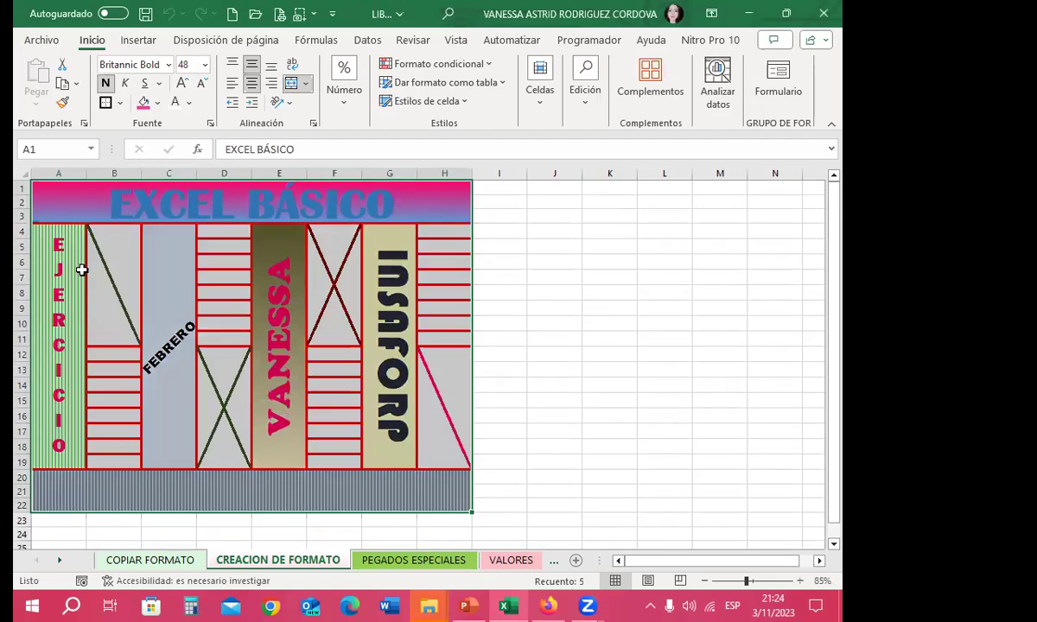
pyautogui.click(39, 275)
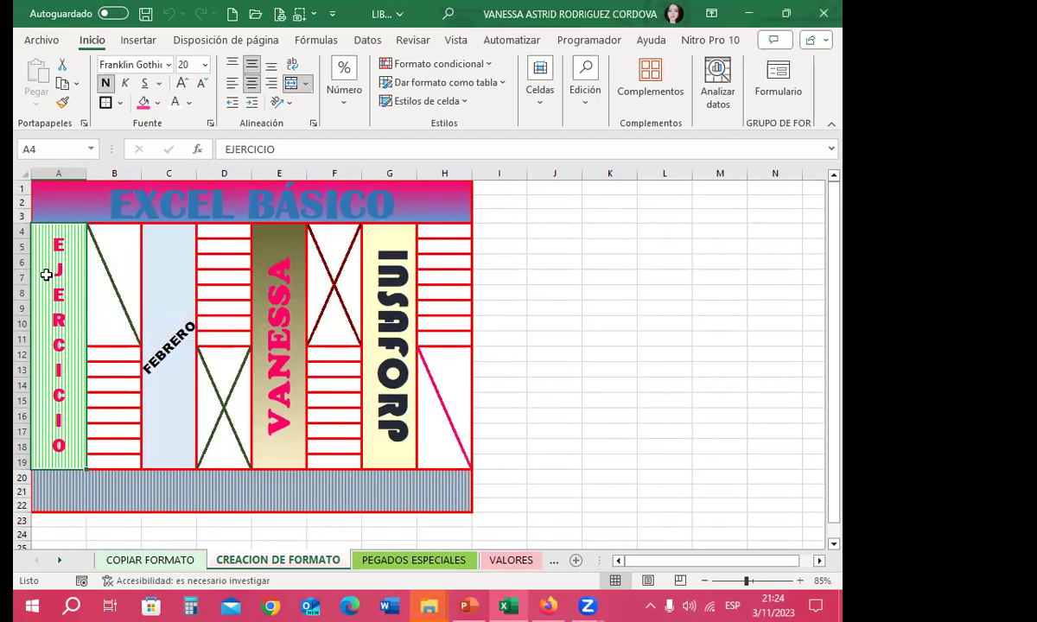
pyautogui.click(177, 347)
pyautogui.click(277, 340)
pyautogui.click(383, 344)
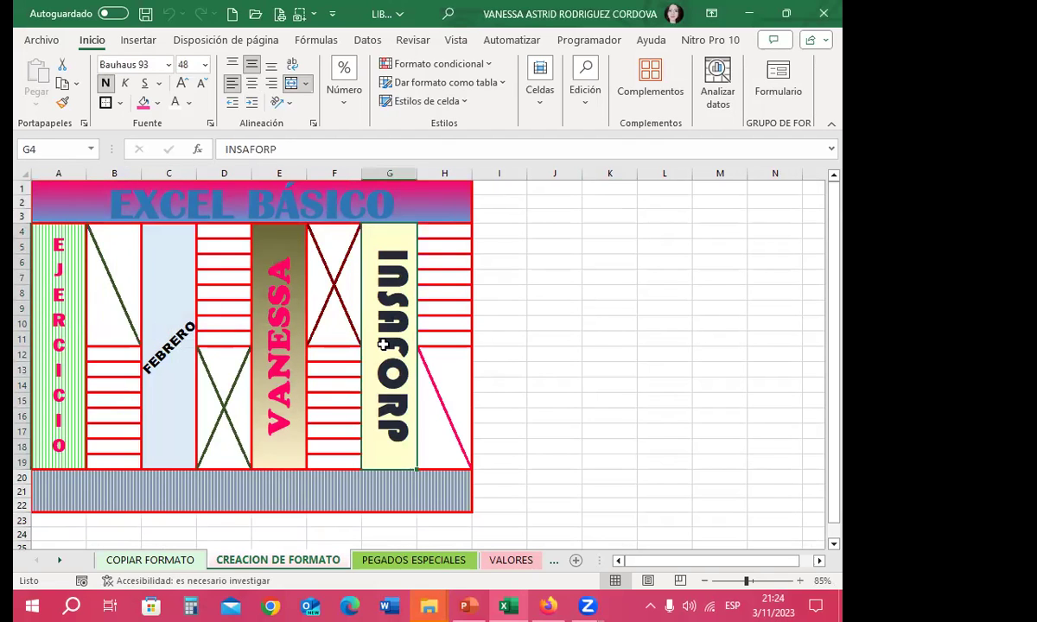
pyautogui.moveTo(67, 200); pyautogui.dragTo(371, 493)
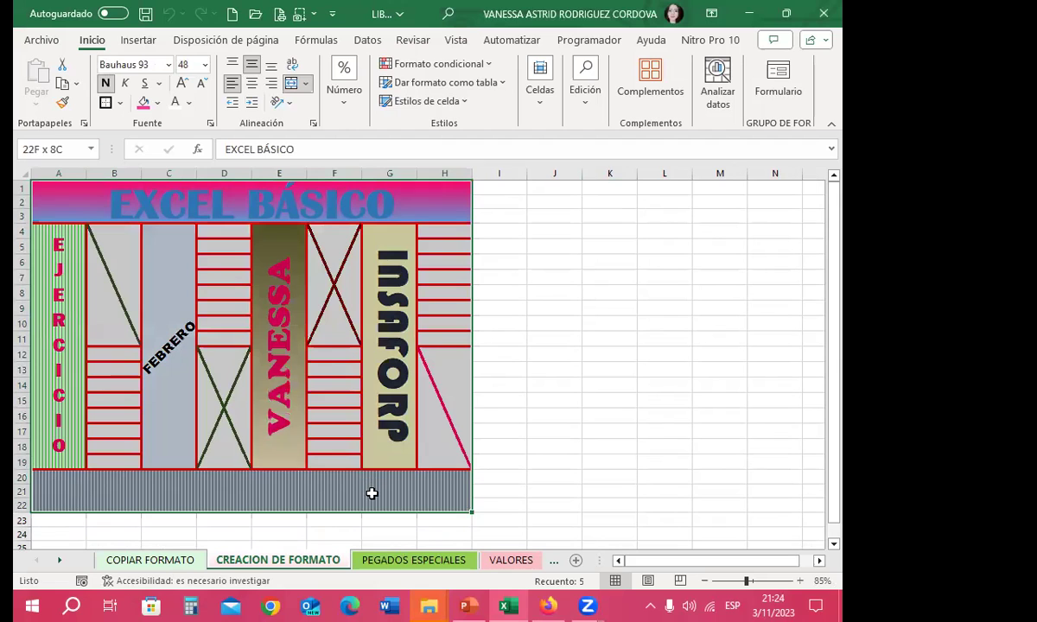
# Copy A1:H22's formatting with Copiar formato and paint it starting at A32.
pyautogui.click(61, 104)
pyautogui.scroll(-4, 76, 310)
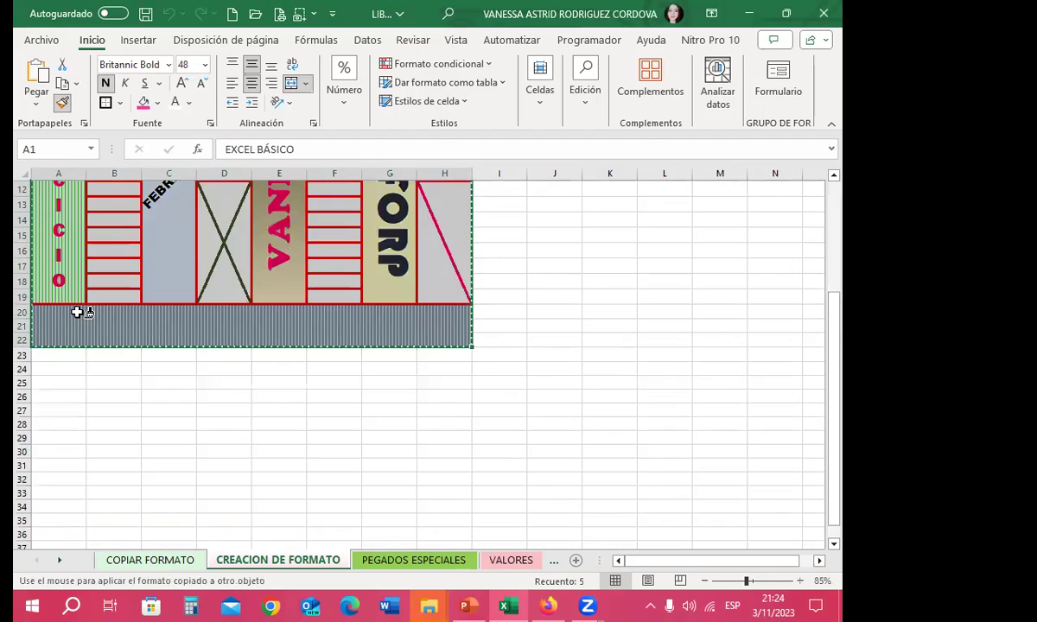
pyautogui.scroll(-3, 76, 319)
pyautogui.click(38, 310)
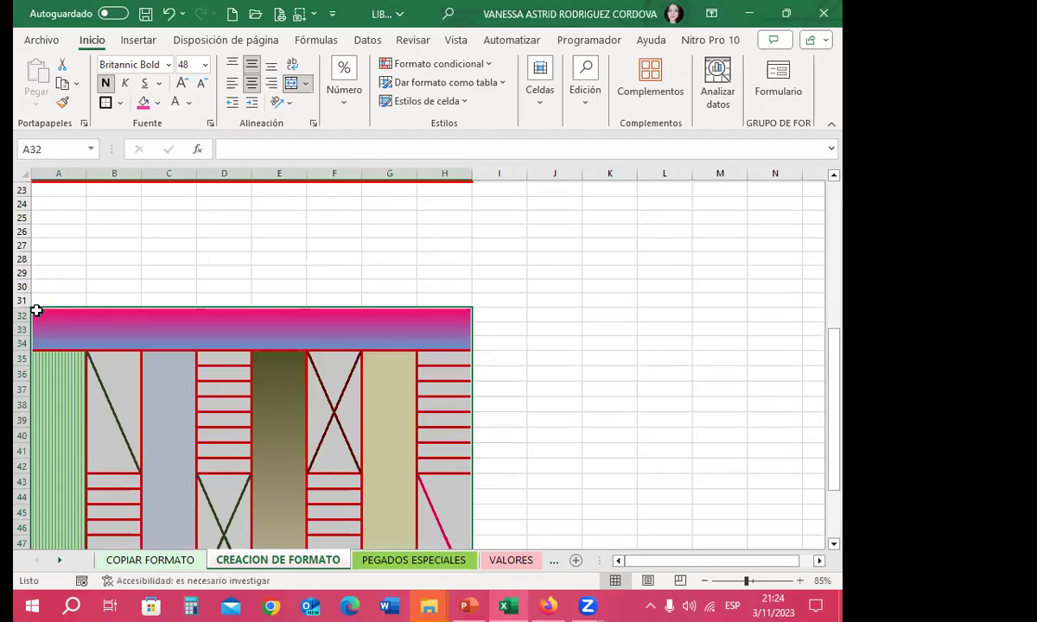
# Undo the stray entries in A35 and enter EXCEL there.
pyautogui.scroll(-3, 72, 397)
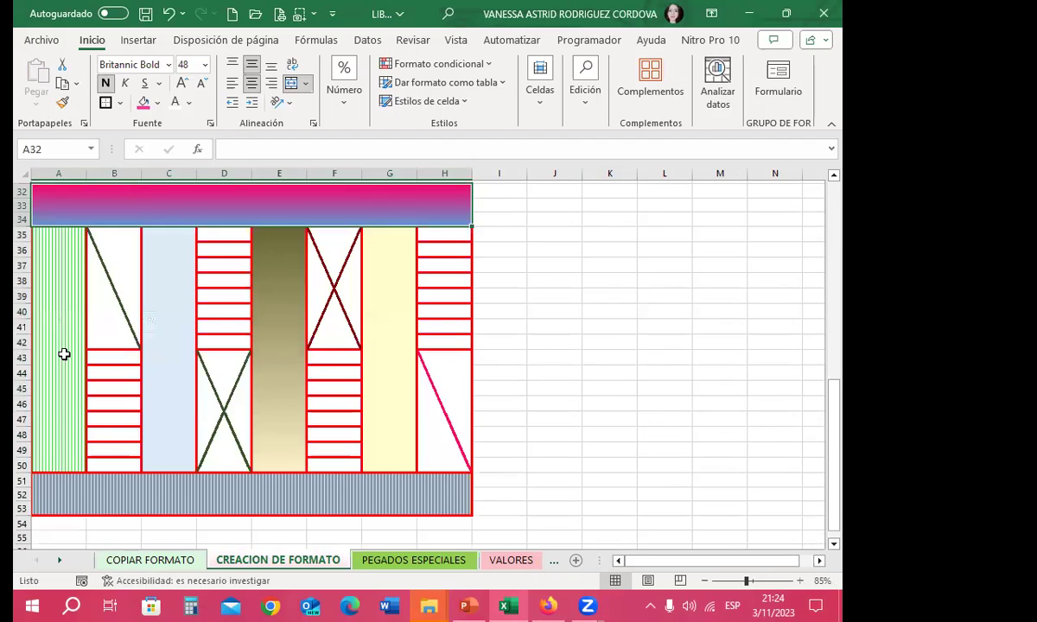
pyautogui.click(64, 351)
pyautogui.hotkey('ctrl', 'z')
pyautogui.hotkey('ctrl', 'z')
pyautogui.hotkey('ctrl', 'z')
pyautogui.write('EXCEL')
pyautogui.press('Return')
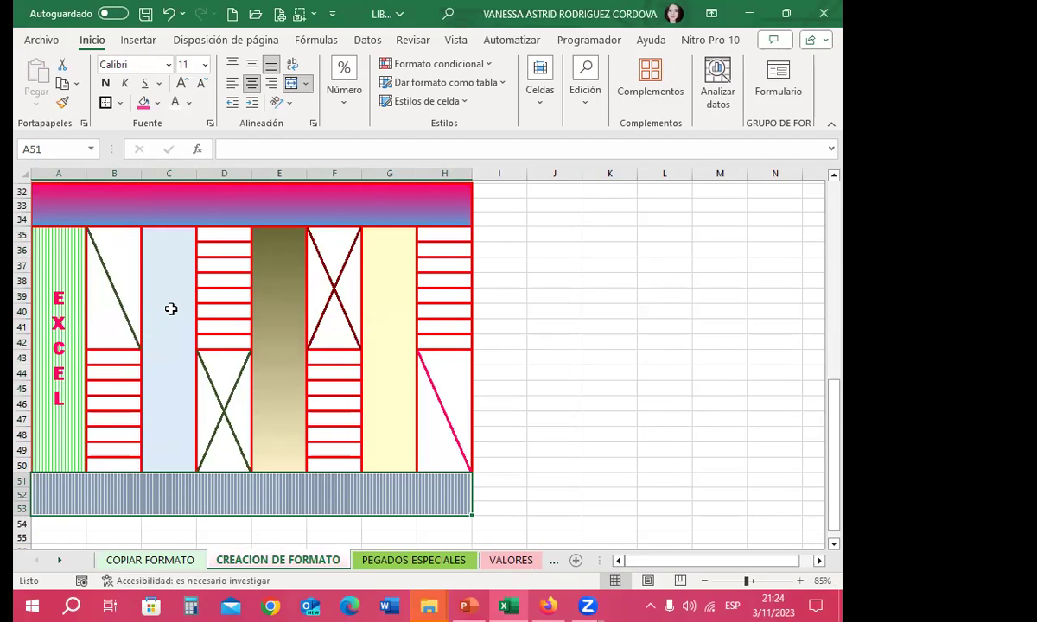
# Enter VANE in C35, DICIEMBRE in E35 and ENERO in G35.
pyautogui.click(170, 309)
pyautogui.write('VANE')
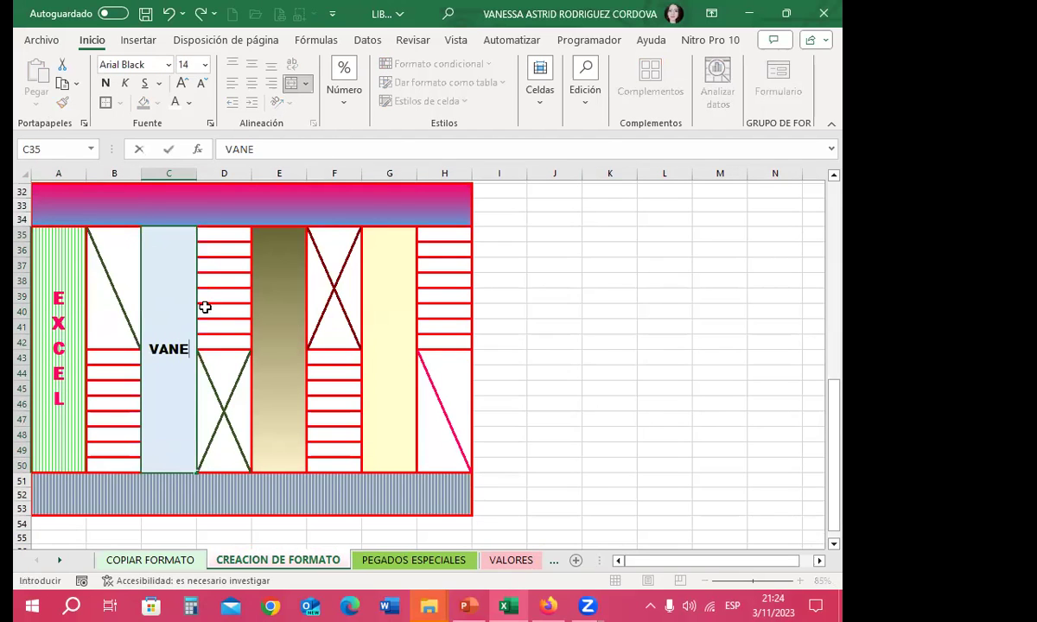
pyautogui.click(289, 373)
pyautogui.write('DIEMBRE')
pyautogui.click(233, 348)
pyautogui.write('CI')
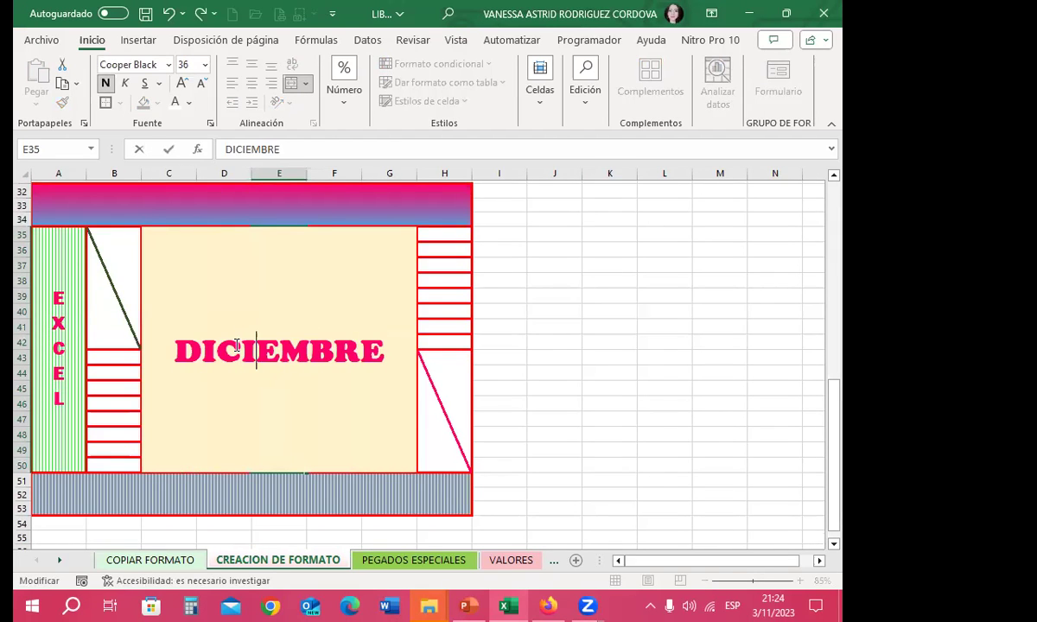
pyautogui.press('Return')
pyautogui.click(378, 320)
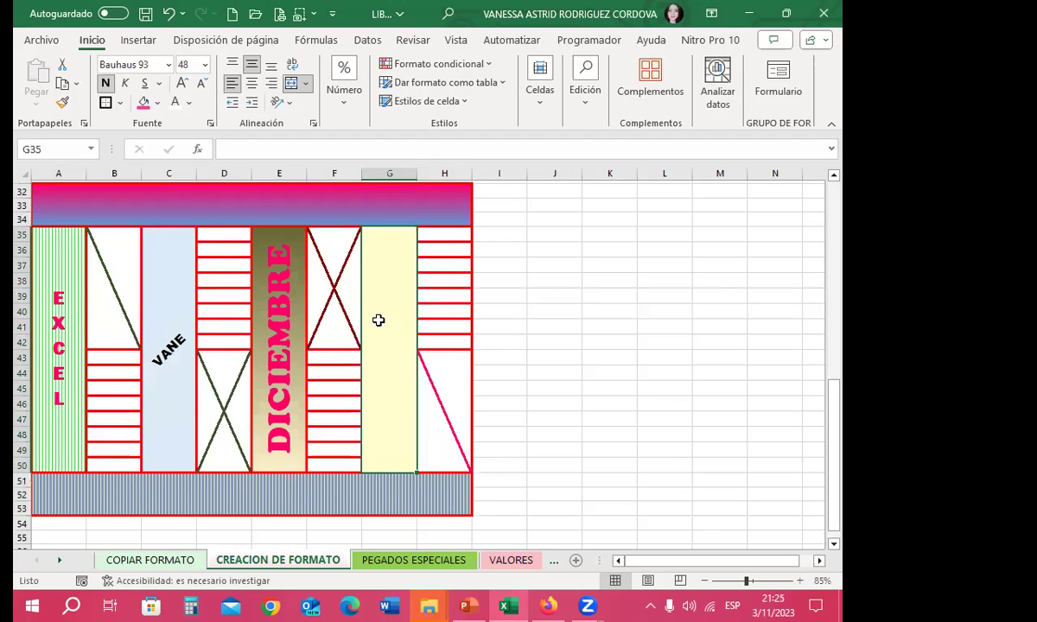
pyautogui.write('ENERO')
pyautogui.press('Return')
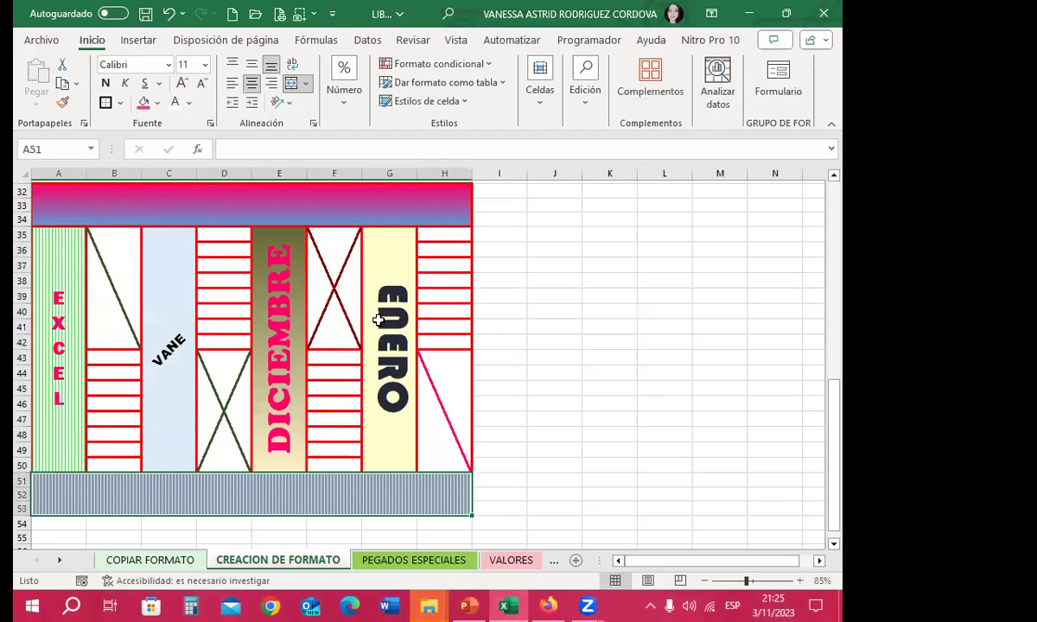
# Enter EXCEL BÁSICO in banner cell A32, then review the new block's cells.
pyautogui.click(222, 210)
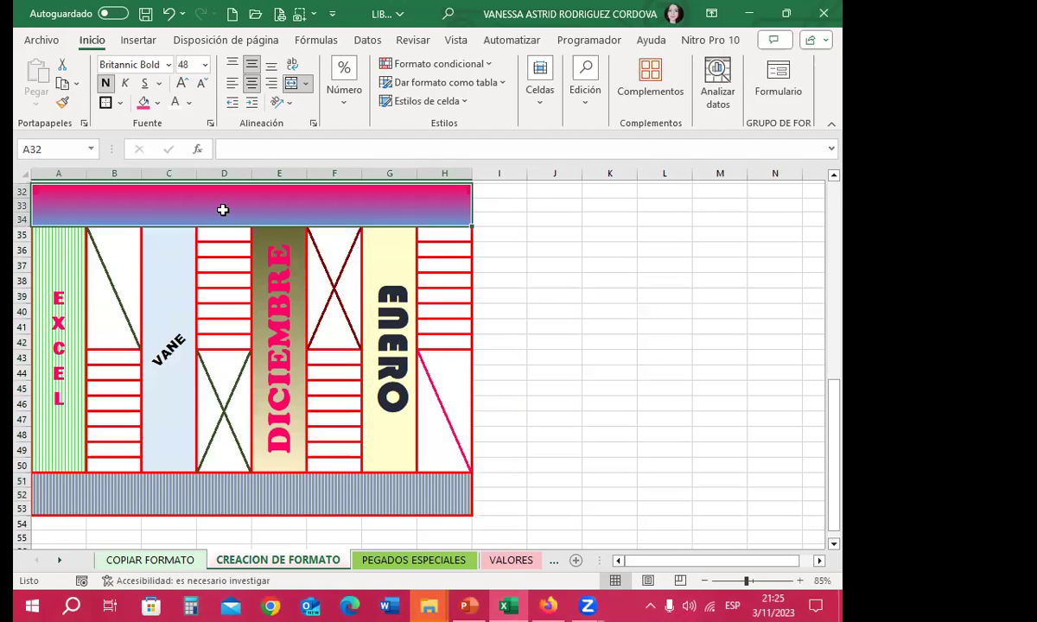
pyautogui.write('EXCEL BÁSICO')
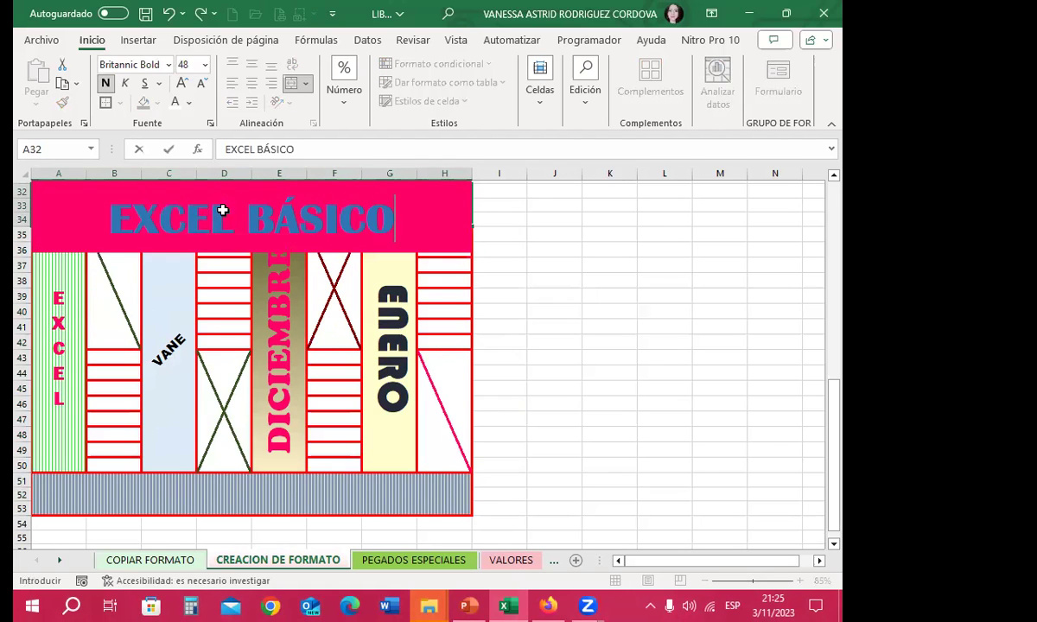
pyautogui.press('Return')
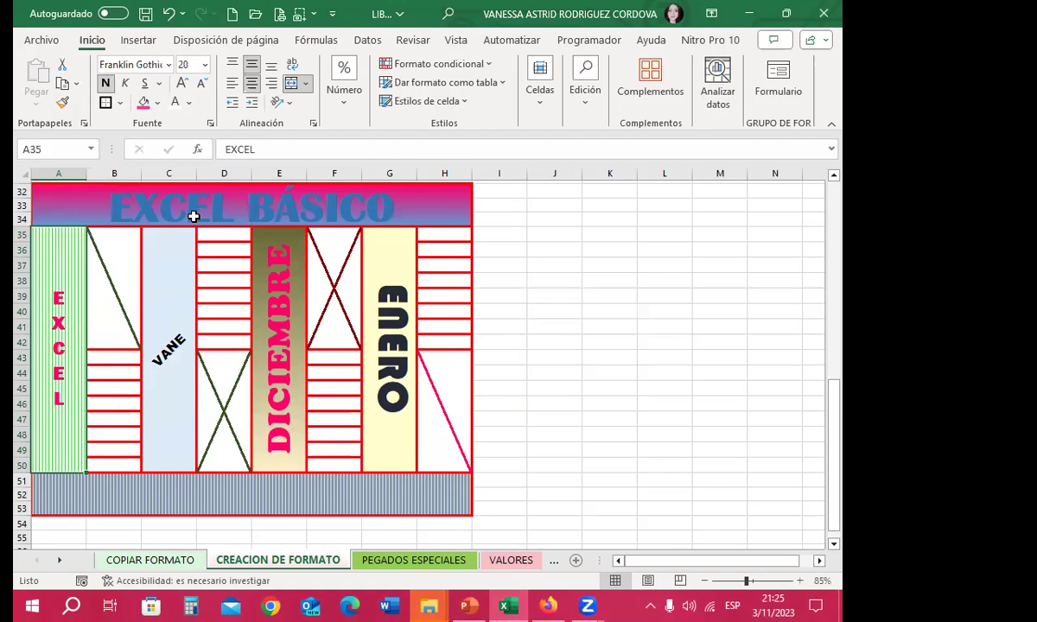
pyautogui.click(177, 263)
pyautogui.click(60, 311)
pyautogui.click(156, 328)
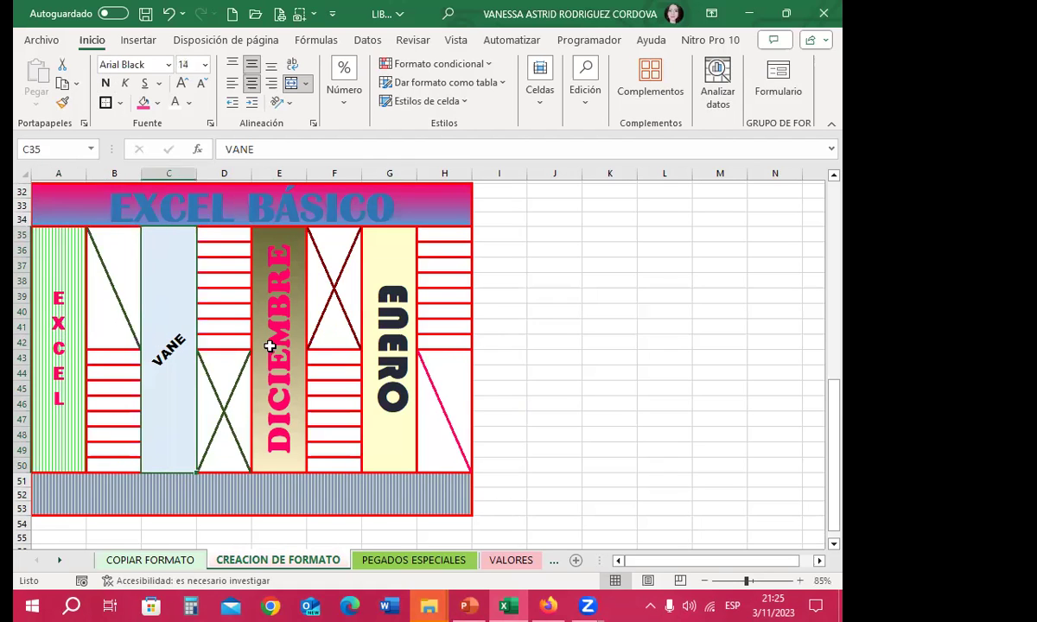
pyautogui.click(269, 346)
pyautogui.scroll(-3, 109, 354)
pyautogui.click(143, 399)
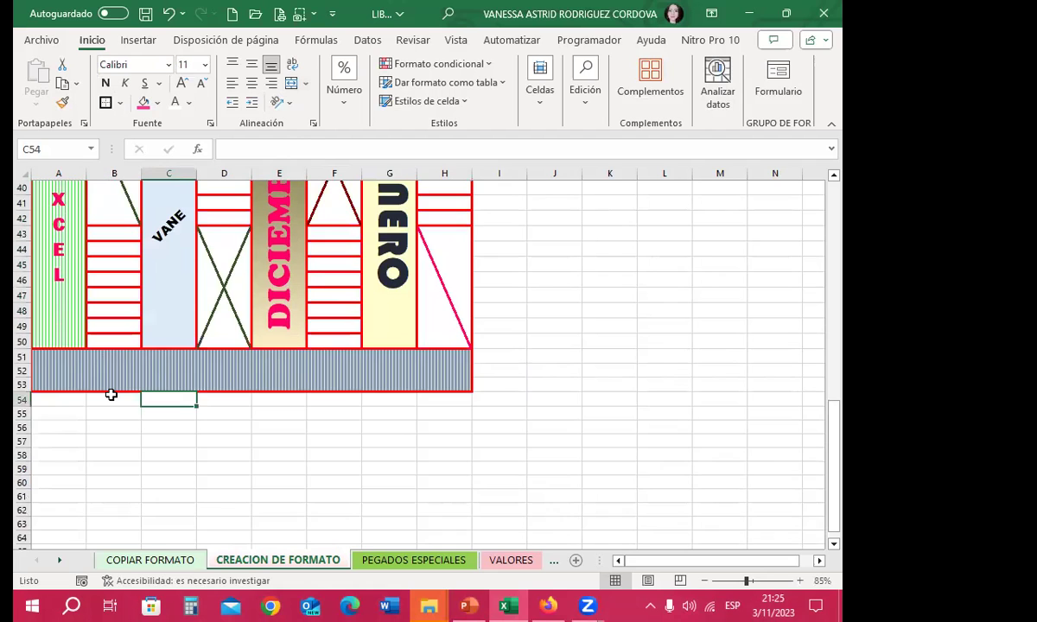
pyautogui.scroll(4, 109, 371)
pyautogui.scroll(9, 85, 308)
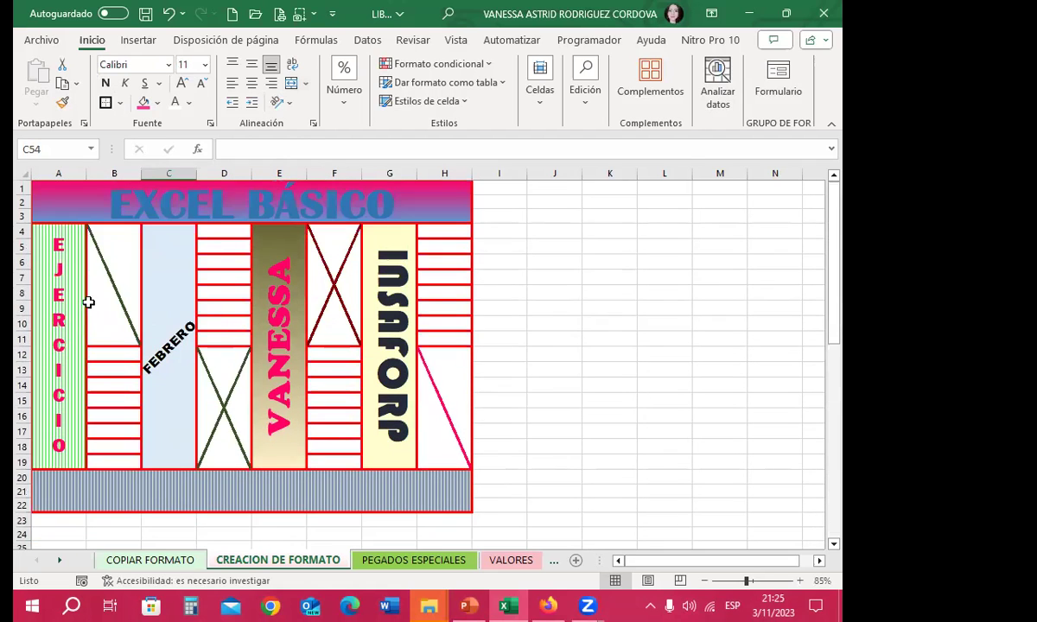
pyautogui.click(121, 256)
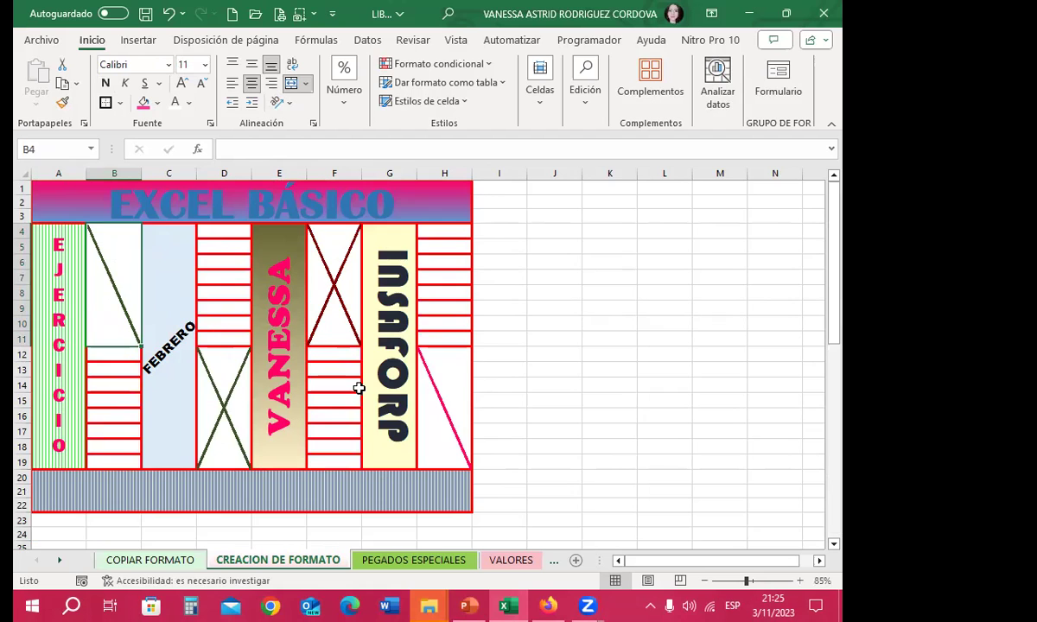
pyautogui.scroll(-6, 321, 373)
pyautogui.scroll(-6, 188, 343)
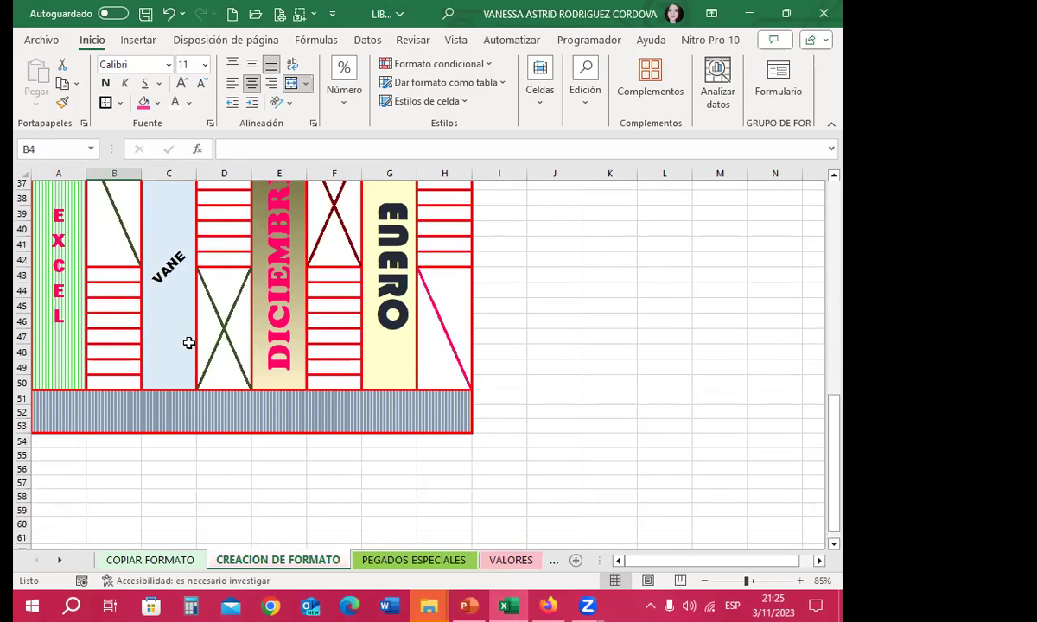
pyautogui.click(189, 343)
pyautogui.scroll(3, 308, 384)
pyautogui.scroll(-3, 302, 349)
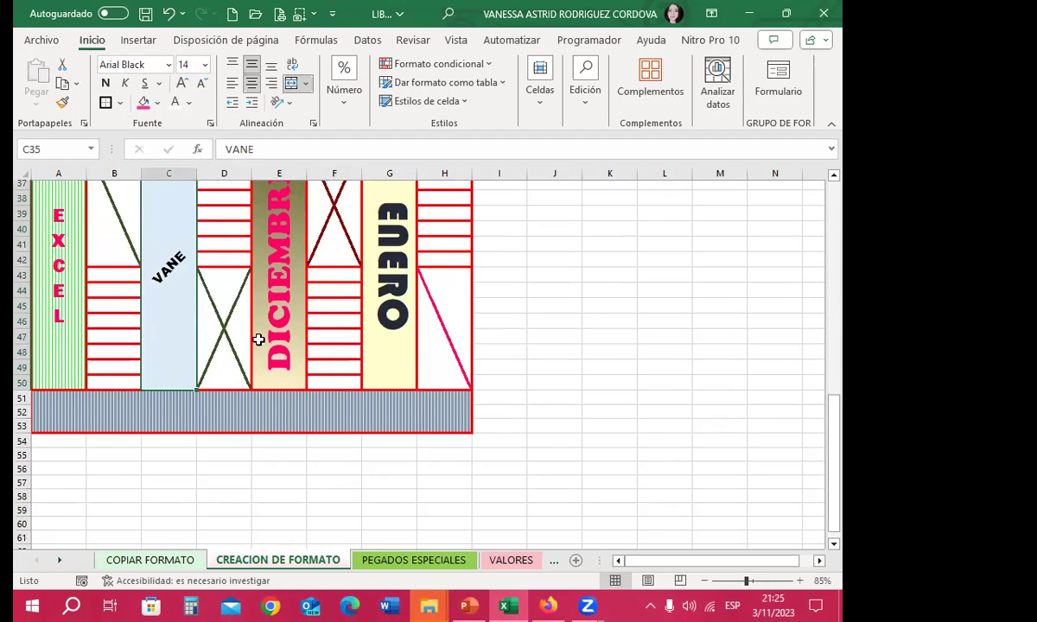
pyautogui.click(268, 332)
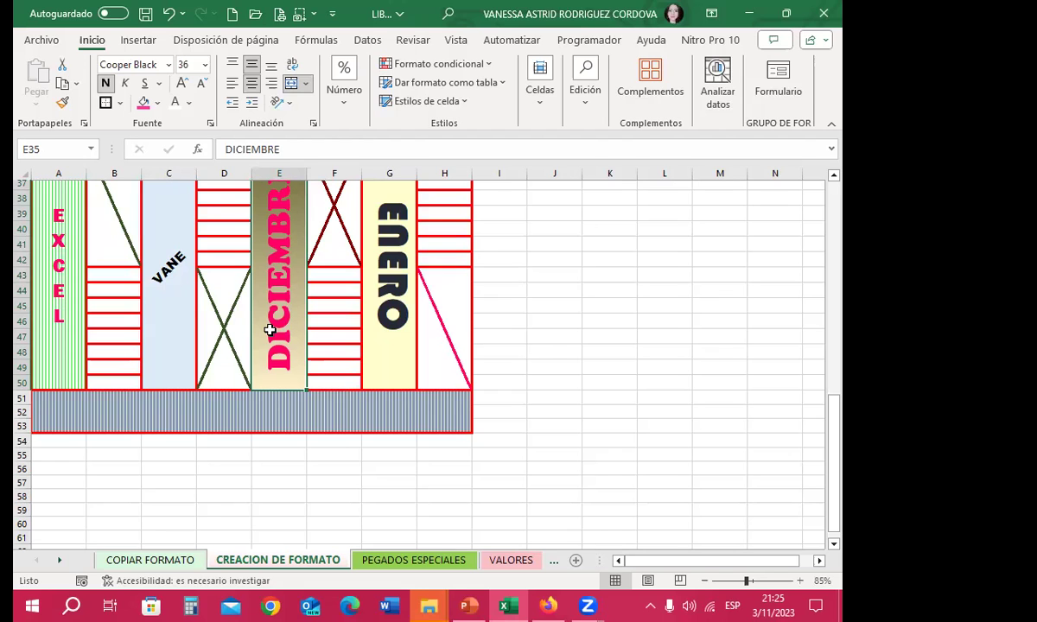
pyautogui.scroll(9, 269, 330)
pyautogui.scroll(3, 347, 289)
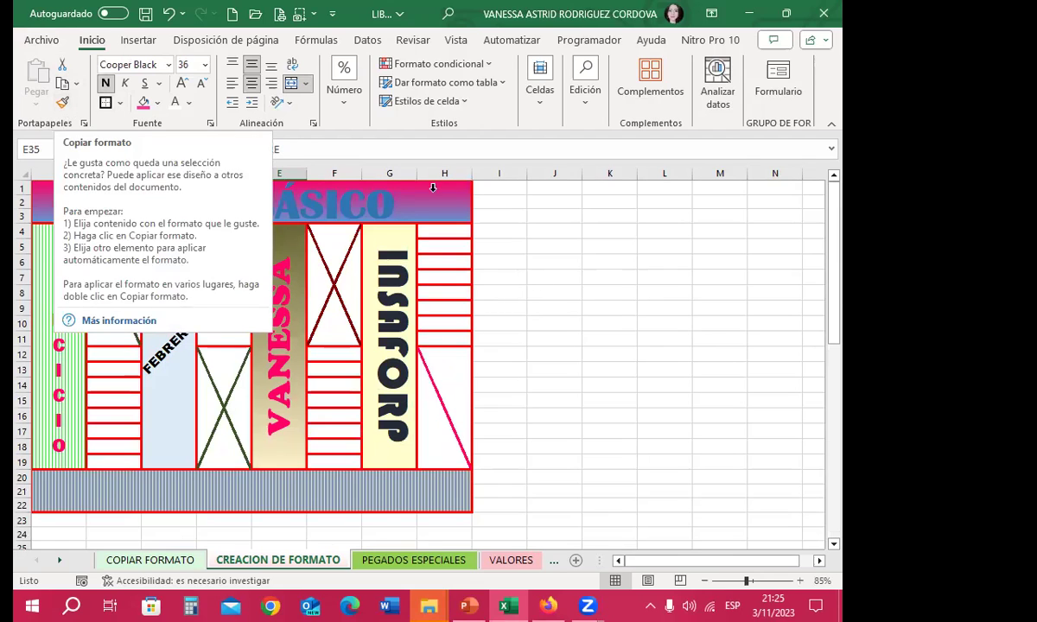
pyautogui.click(550, 311)
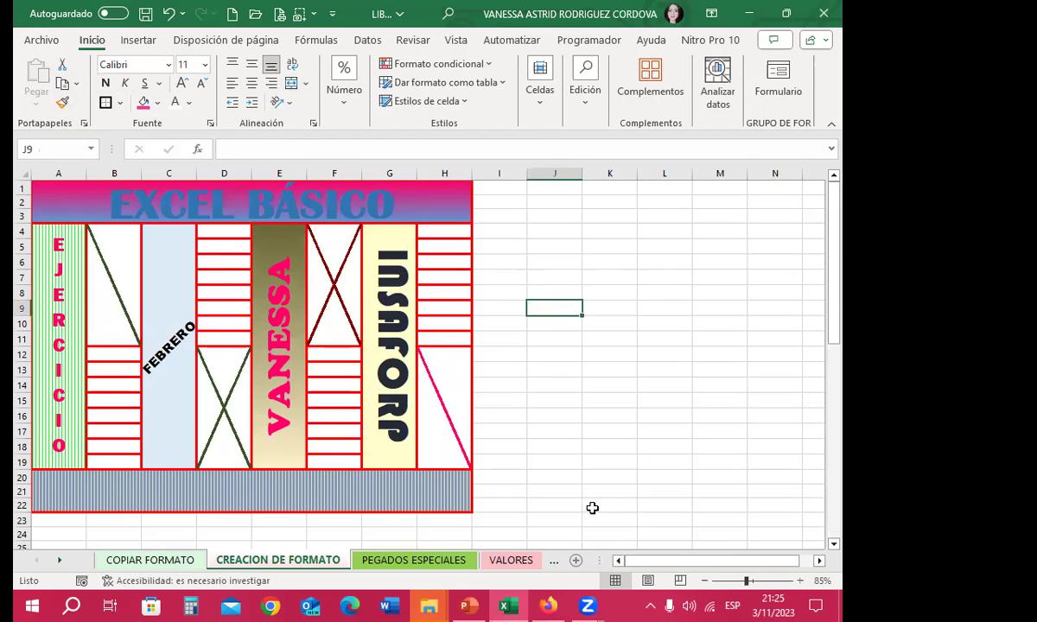
# On PEGADOS ESPECIALES, paint A12's format onto B2, copy B2's 2.5 grade, and show the Pegar options.
pyautogui.click(415, 559)
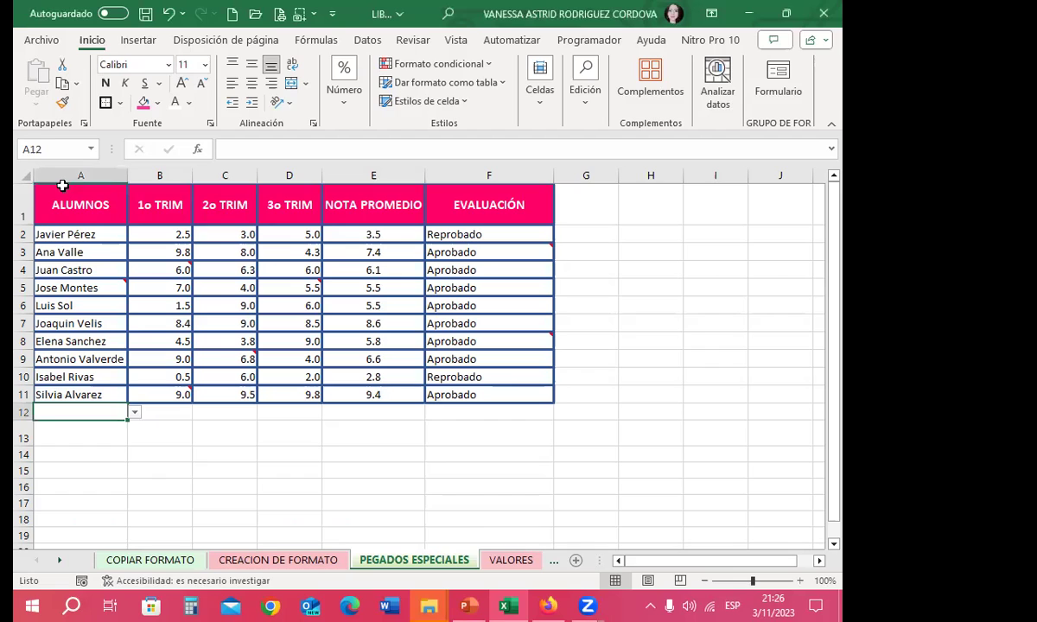
pyautogui.click(62, 103)
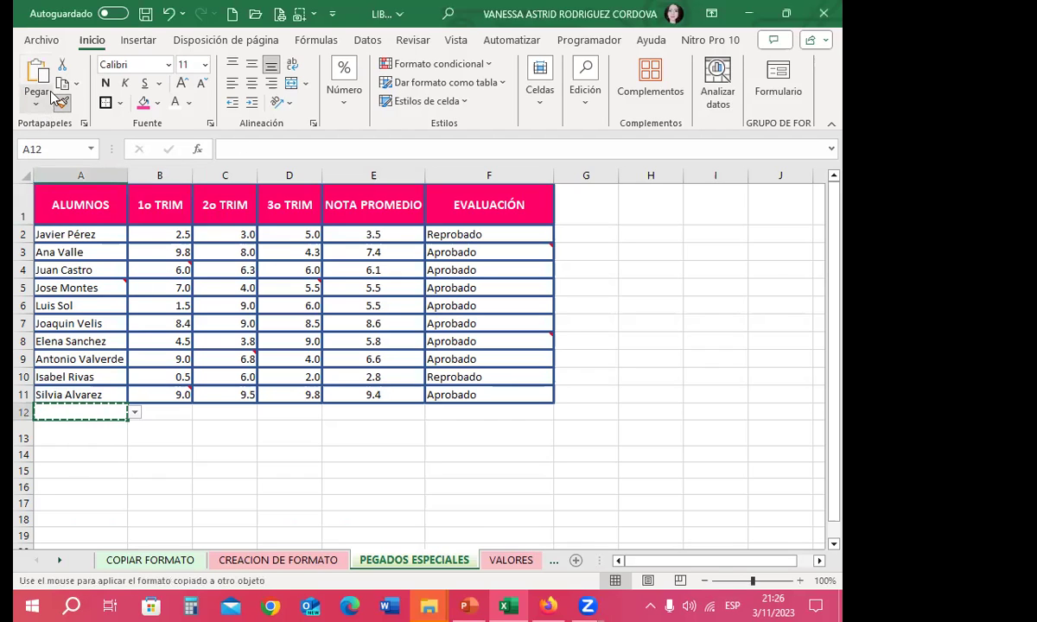
pyautogui.click(160, 232)
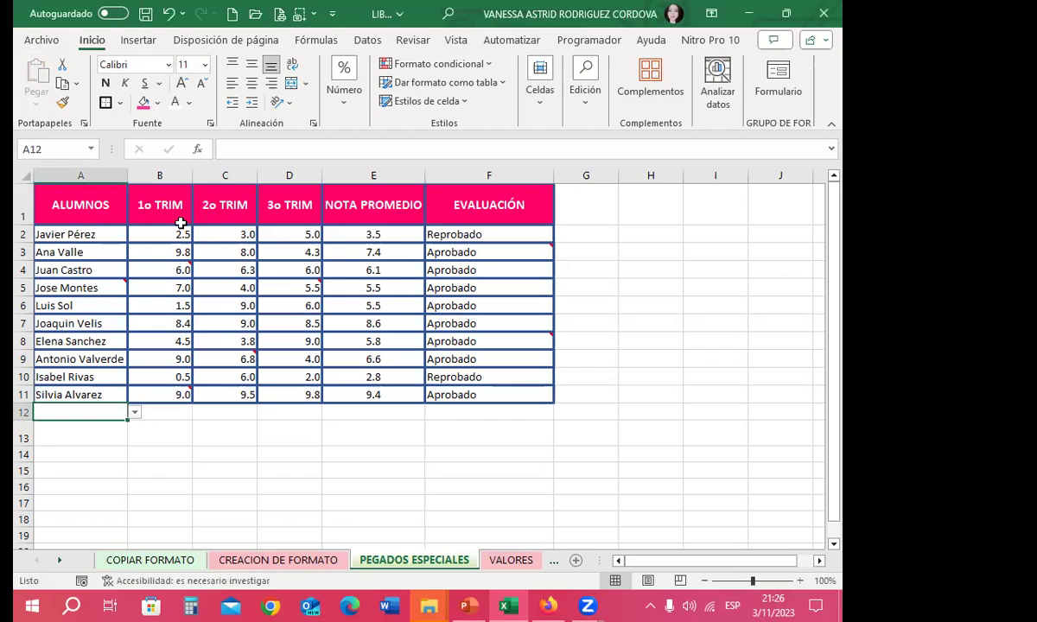
pyautogui.click(61, 83)
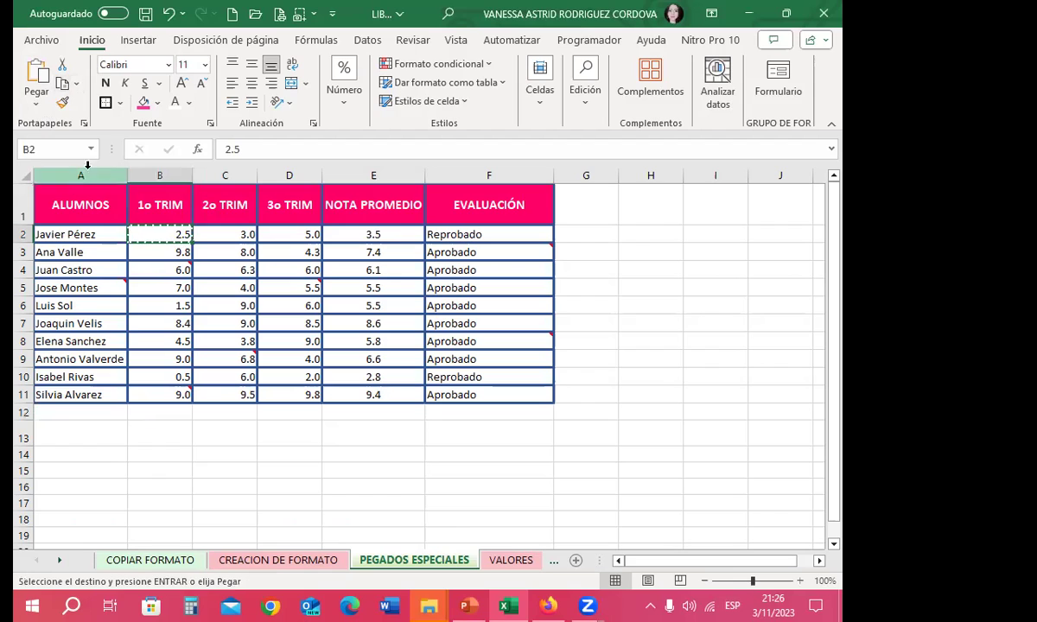
pyautogui.click(35, 102)
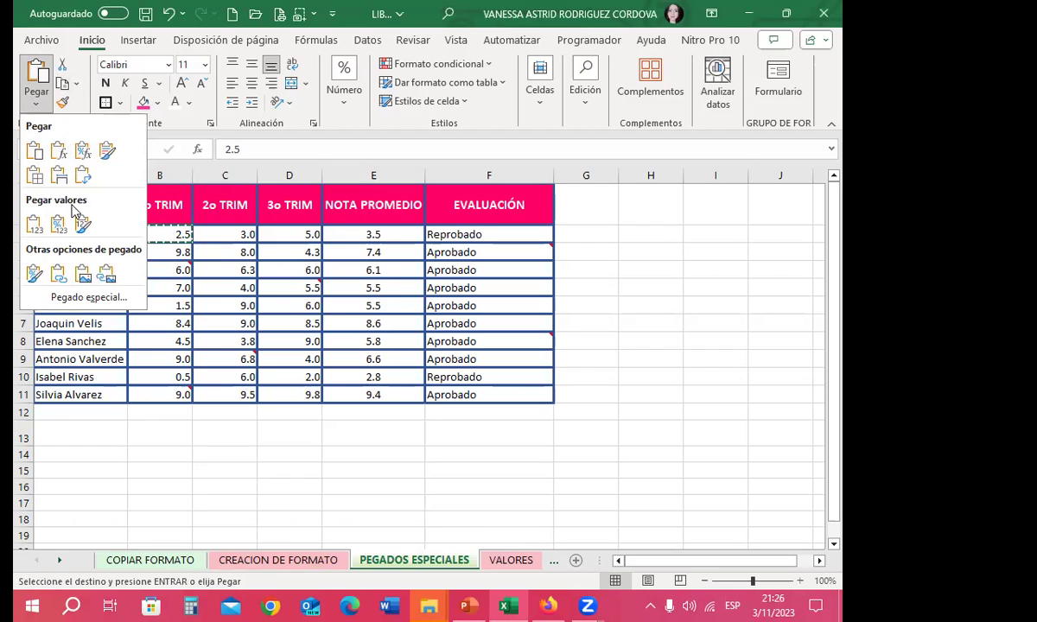
# Reopen the Pegado especial dialog for cell B13 from its right-click menu, showing Todo and Ninguno.
pyautogui.click(115, 297)
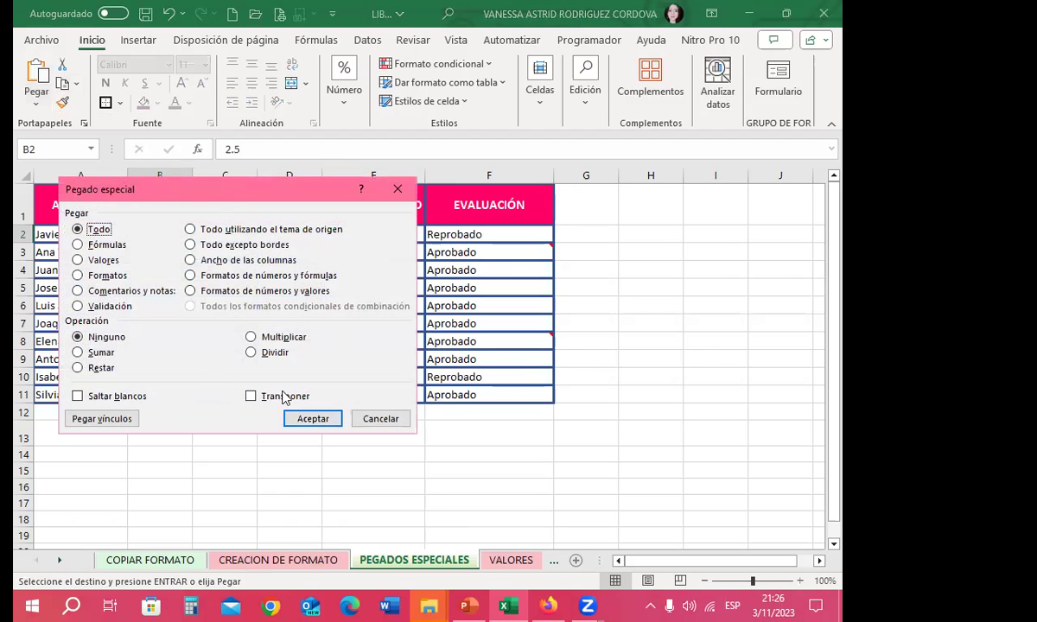
pyautogui.click(398, 189)
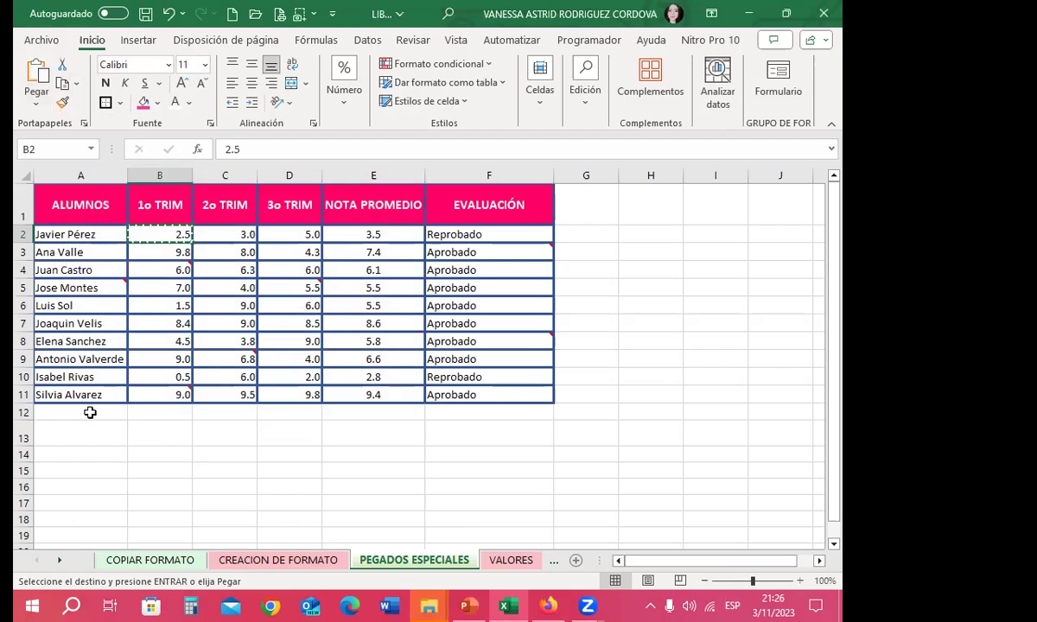
pyautogui.click(160, 436)
pyautogui.rightClick(169, 444)
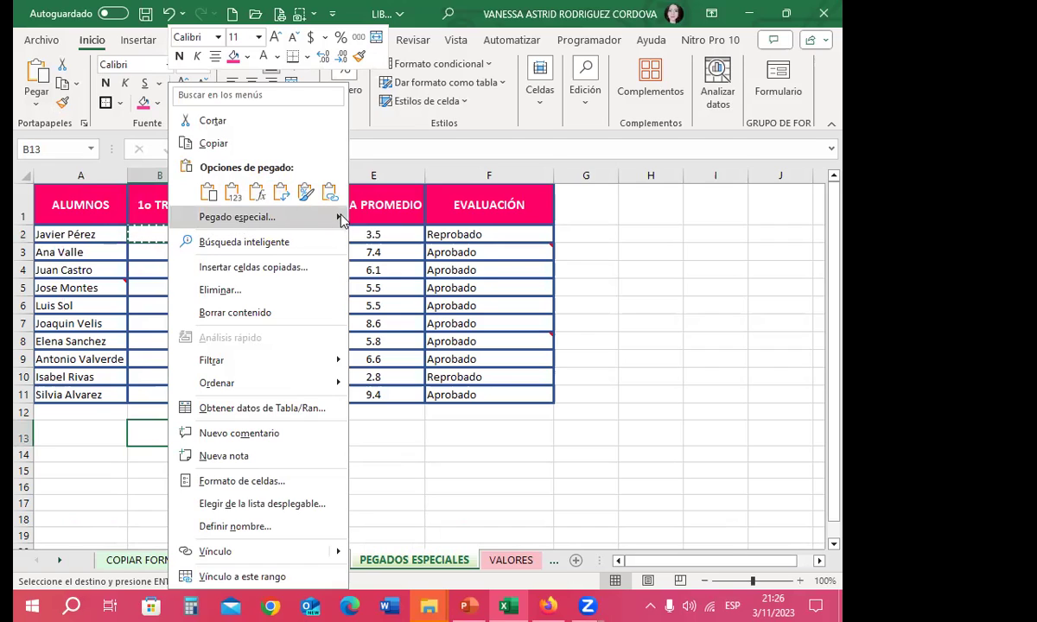
pyautogui.moveTo(341, 220)
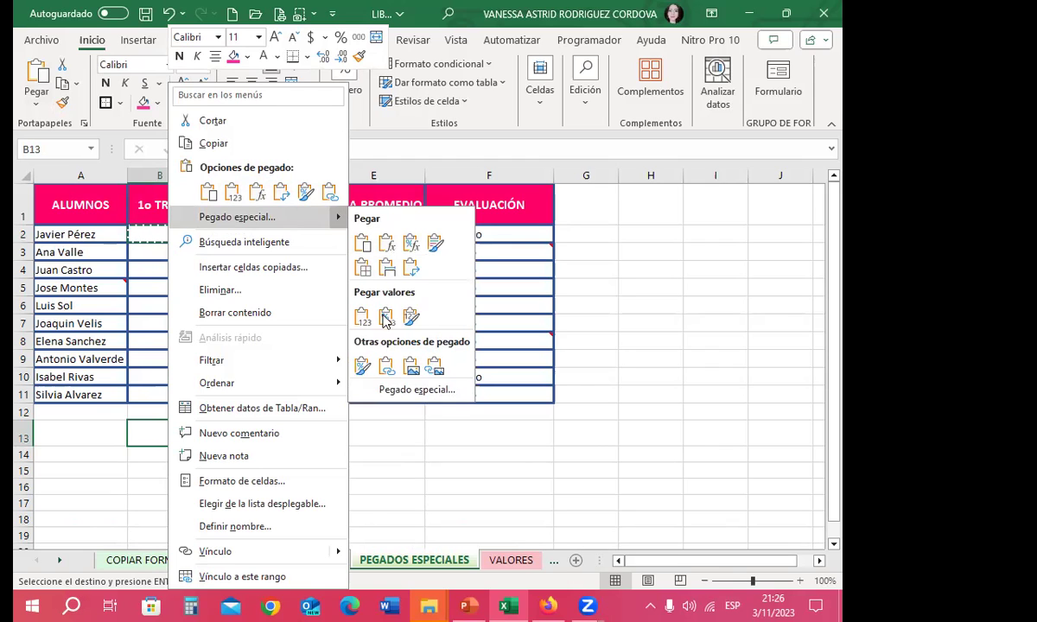
pyautogui.click(399, 389)
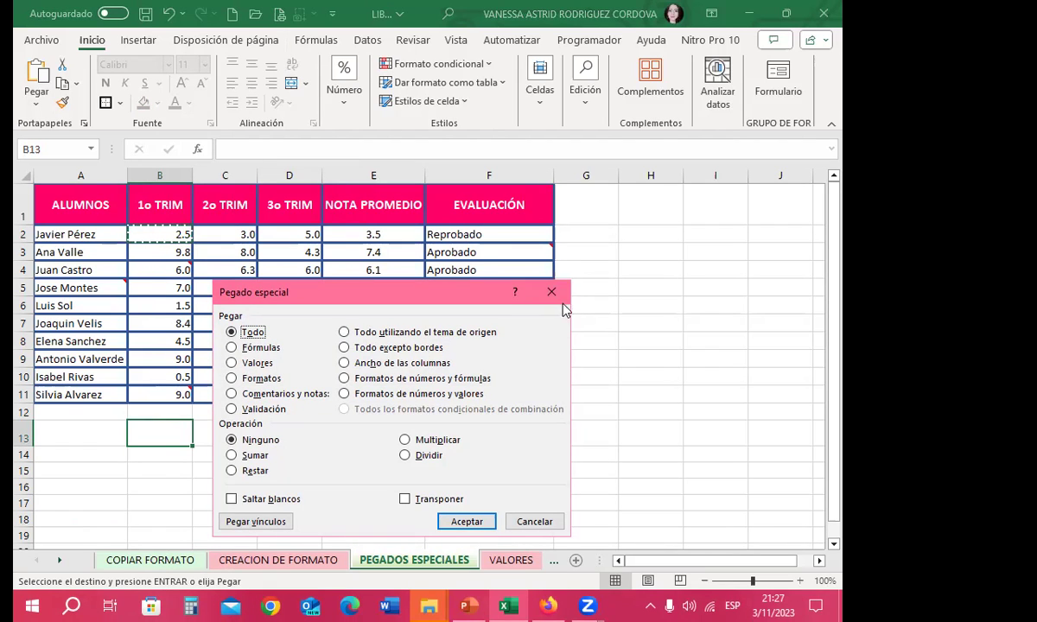
# Close Pegado especial without pasting, select C12:C13, and dismiss A5's shortcut menu.
pyautogui.click(551, 292)
pyautogui.click(630, 338)
pyautogui.moveTo(216, 433); pyautogui.dragTo(198, 413)
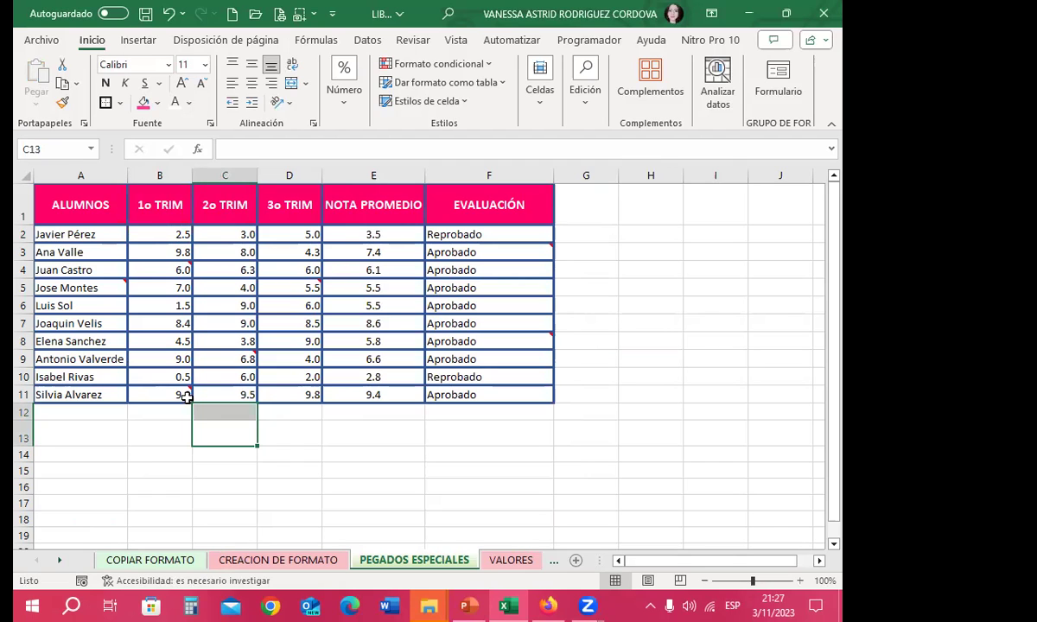
pyautogui.rightClick(109, 287)
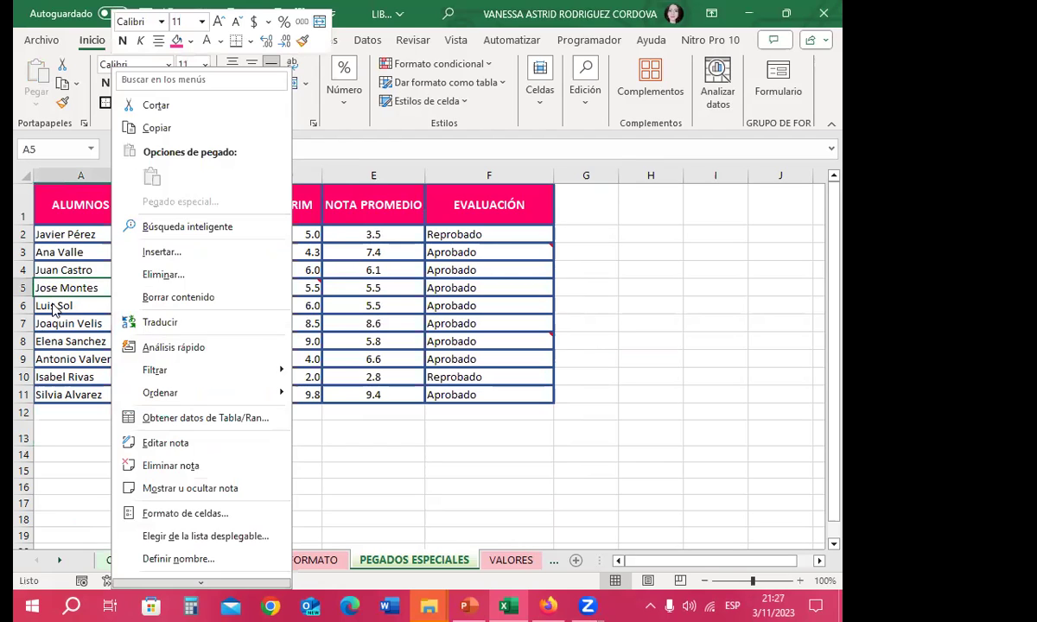
pyautogui.press('Escape')
pyautogui.moveTo(74, 287)
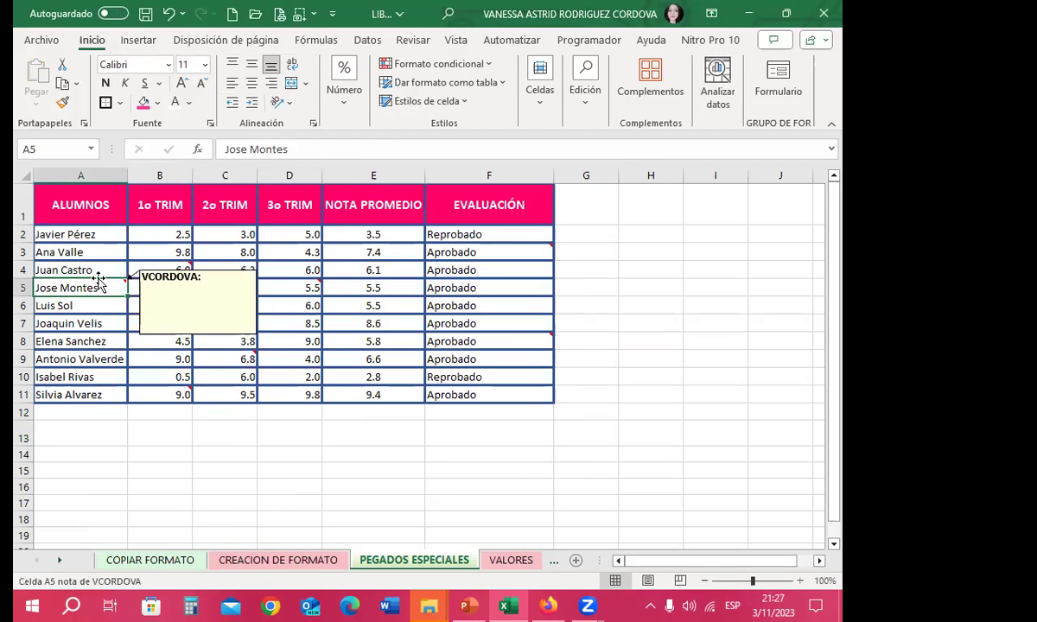
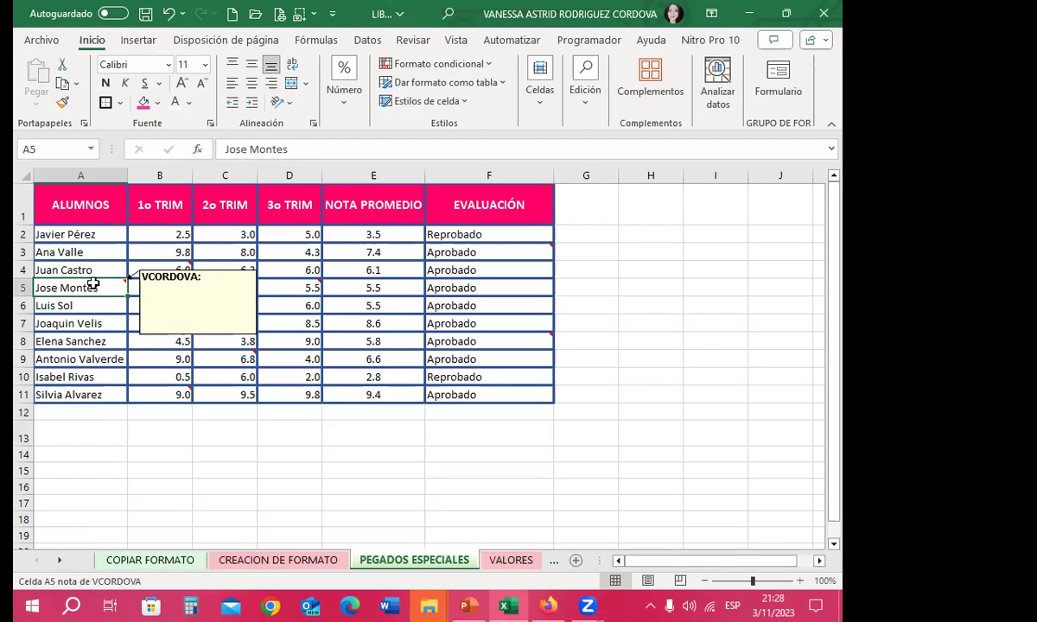
# Try selecting the grade table and undo the accidental table move.
pyautogui.click(416, 334)
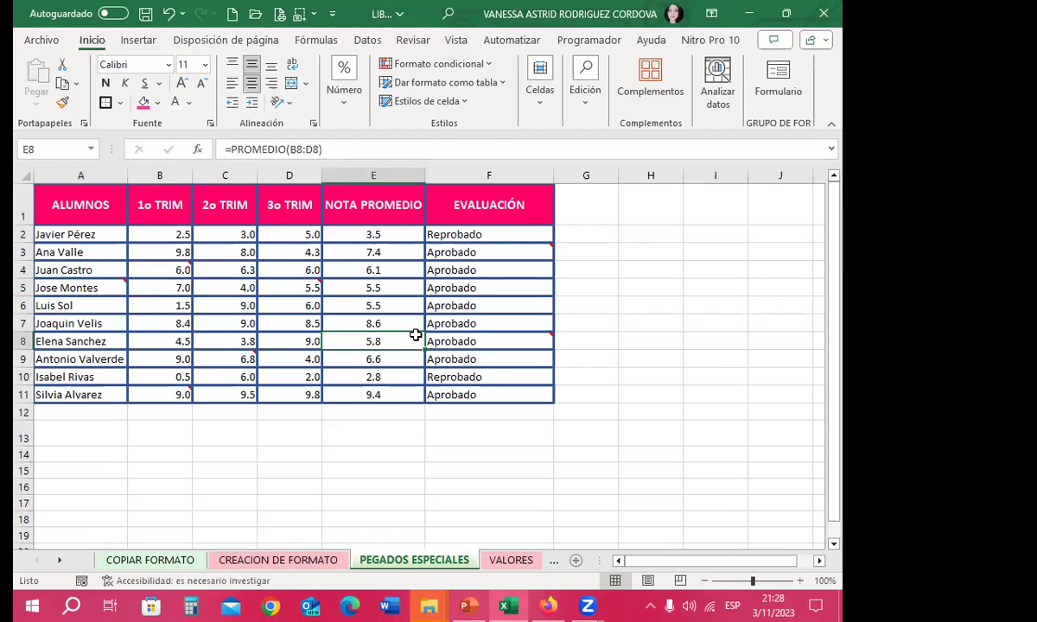
pyautogui.moveTo(63, 200)
pyautogui.mouseDown()
pyautogui.moveTo(269, 219)
pyautogui.moveTo(522, 412)
pyautogui.mouseUp()
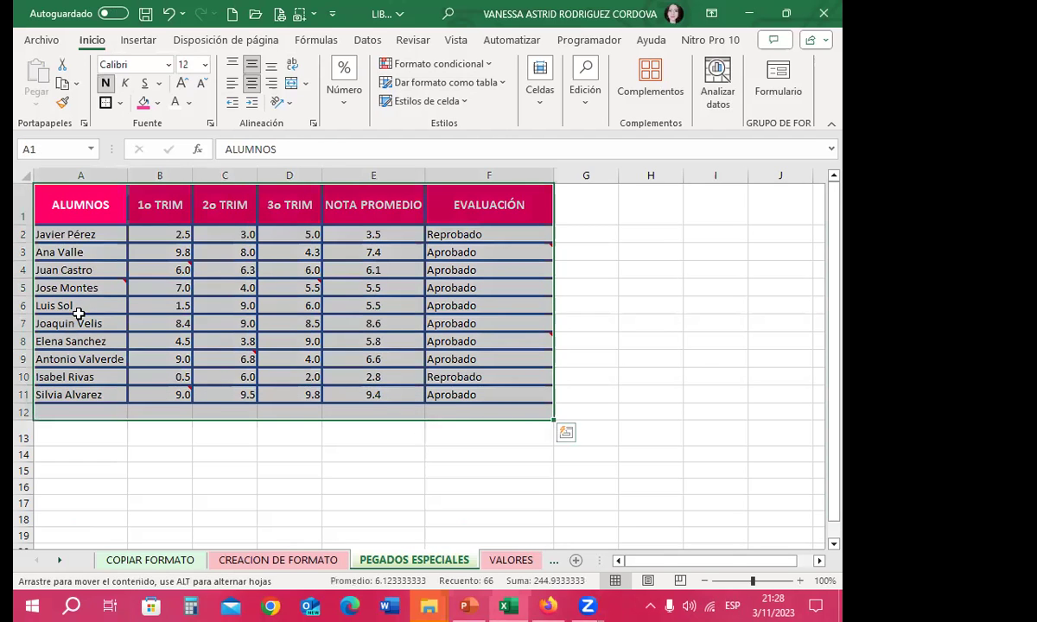
pyautogui.moveTo(208, 418); pyautogui.dragTo(208, 435)
pyautogui.hotkey('ctrl', 'z')
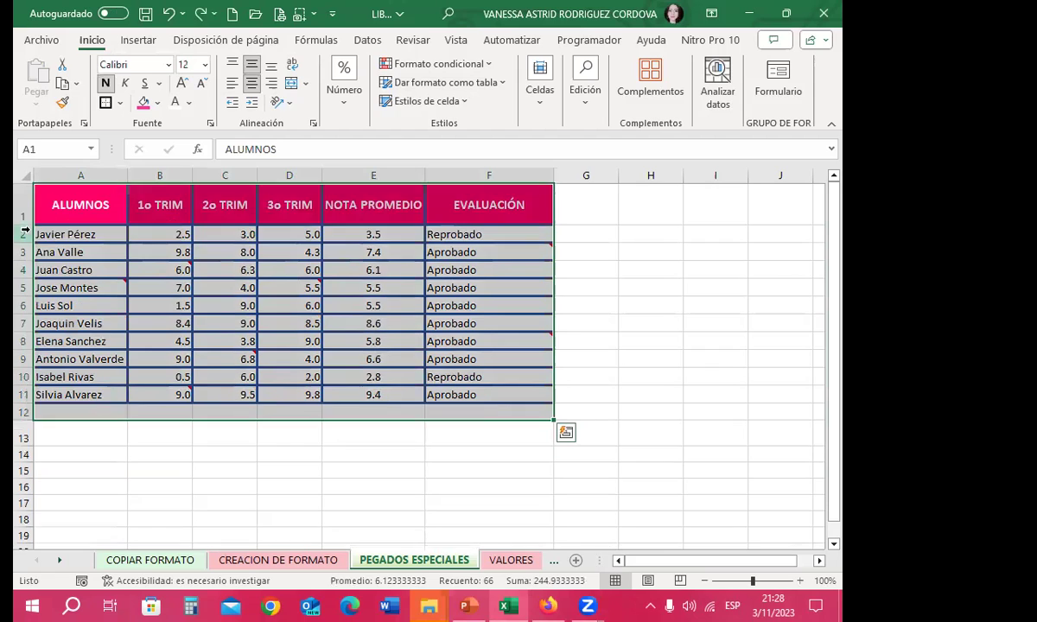
pyautogui.click(53, 269)
# Browse the ALUMNOS header, student names and trimester grade cells.
pyautogui.click(61, 210)
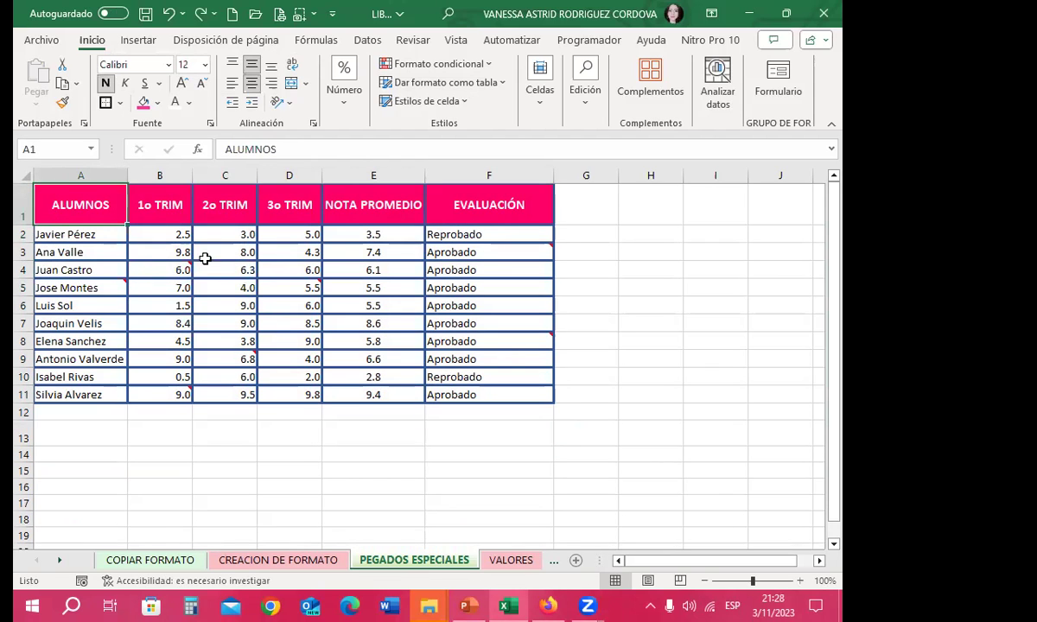
pyautogui.moveTo(173, 268)
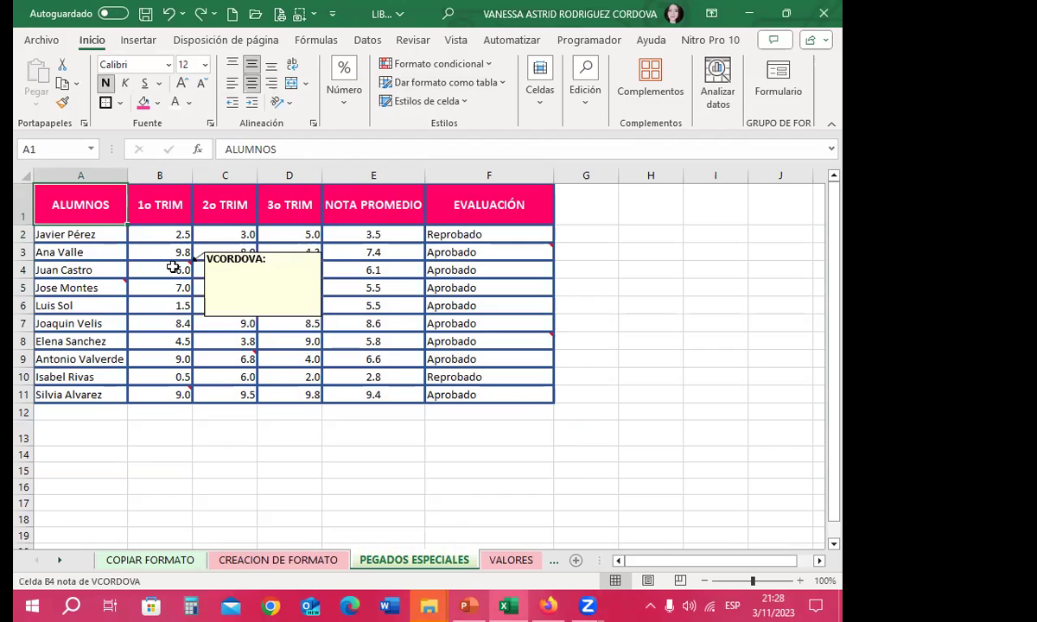
pyautogui.click(103, 288)
pyautogui.click(368, 381)
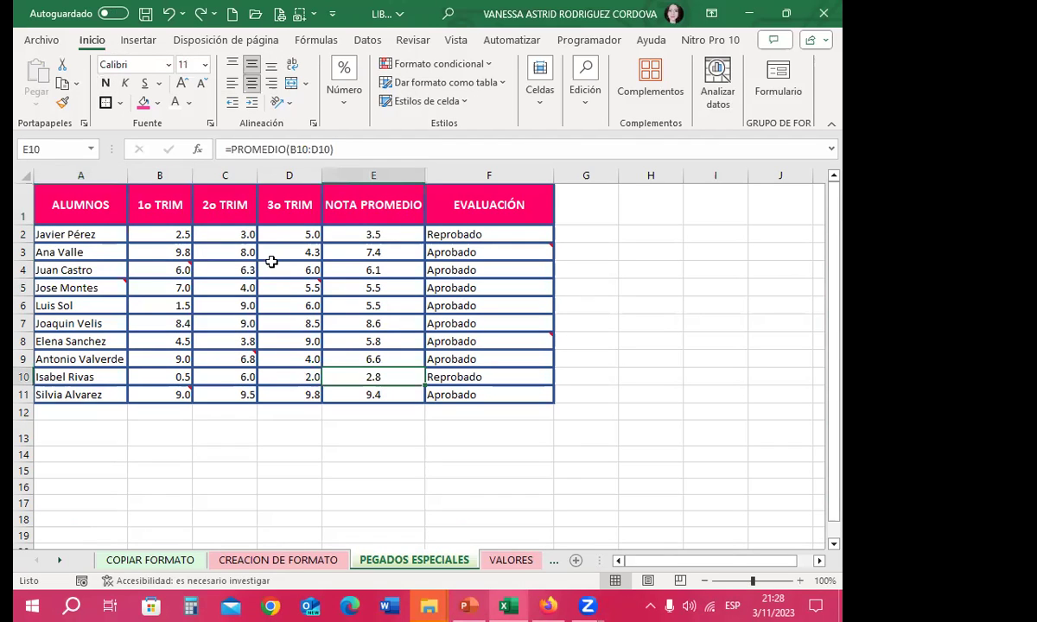
pyautogui.click(273, 234)
pyautogui.click(224, 234)
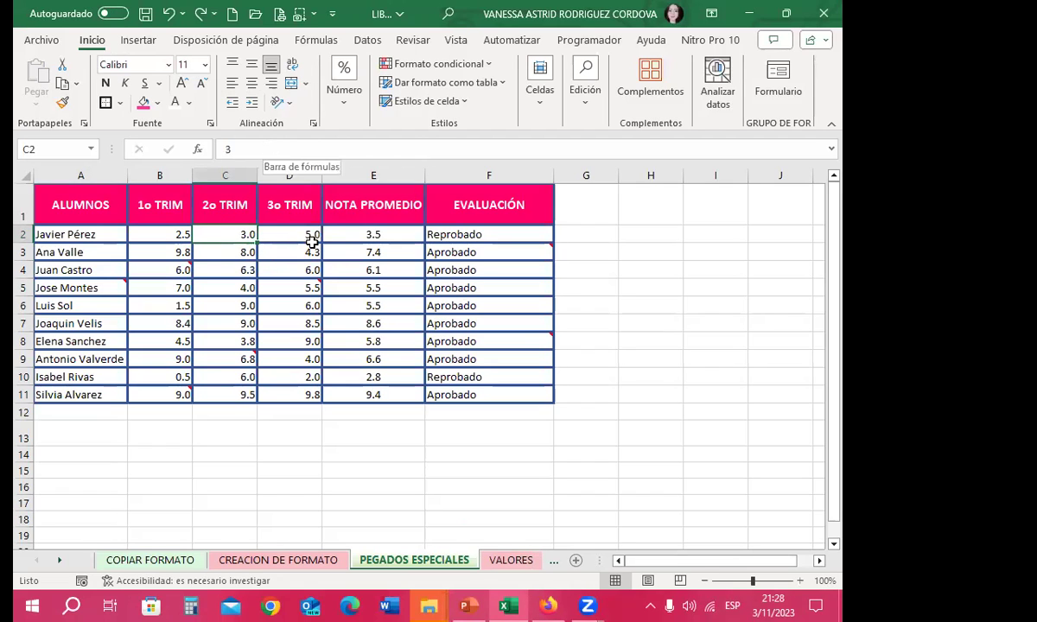
# Inspect the E2 average formula, the F2 pass/fail formula and other rows' results.
pyautogui.click(371, 234)
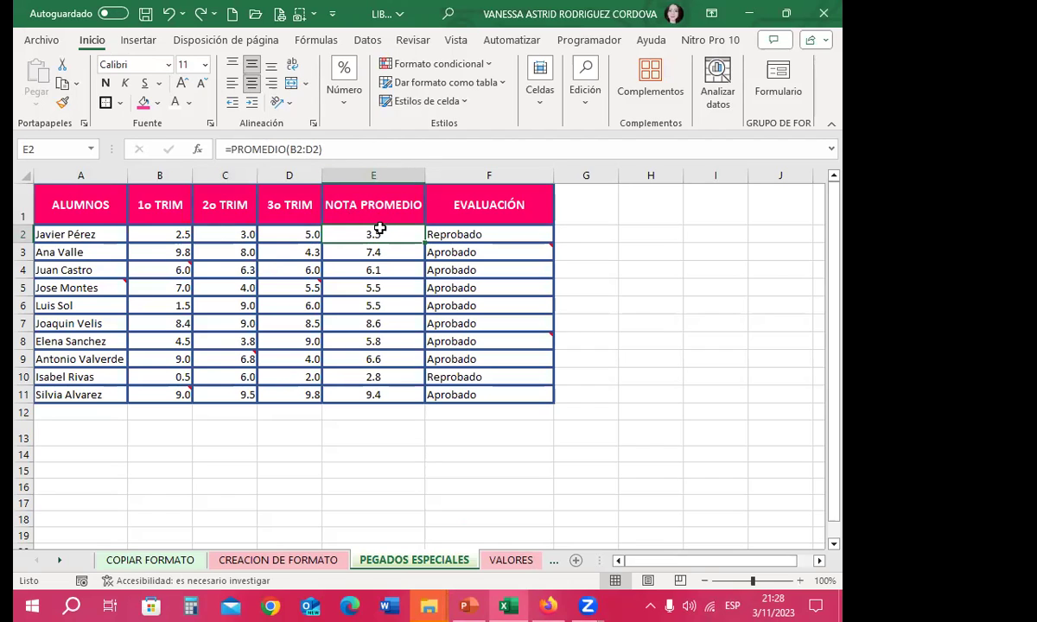
pyautogui.click(335, 147)
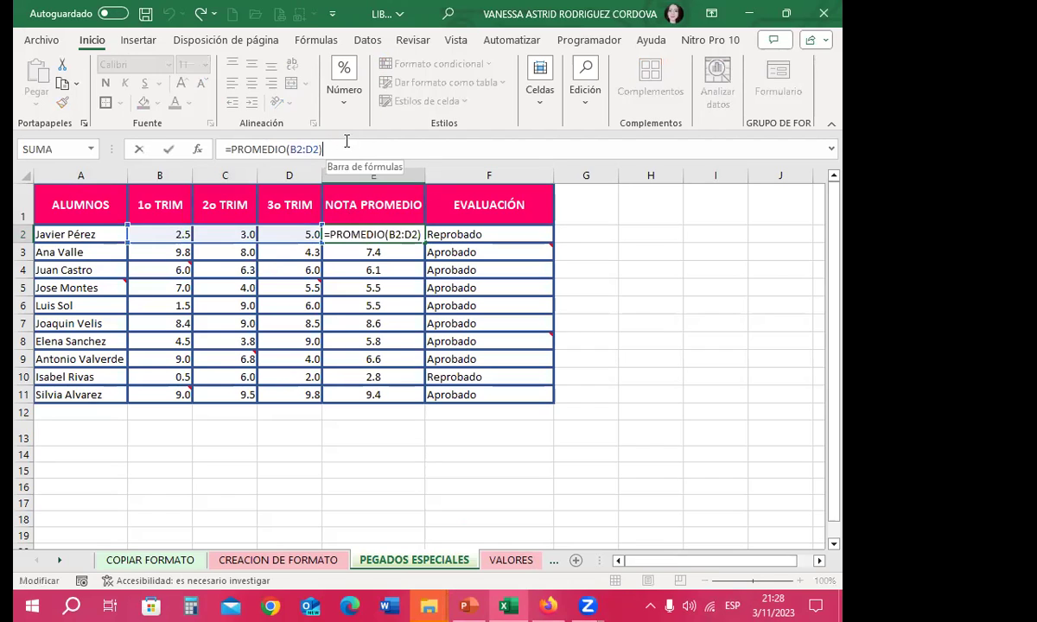
pyautogui.press('Escape')
pyautogui.click(454, 234)
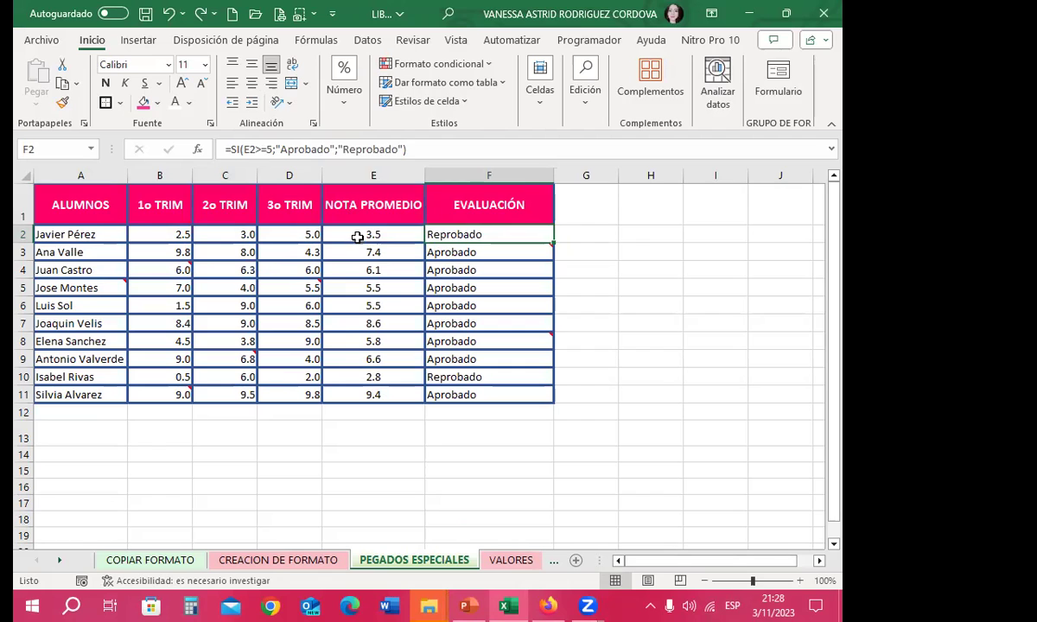
pyautogui.click(357, 235)
pyautogui.click(343, 323)
pyautogui.click(457, 359)
pyautogui.click(371, 304)
pyautogui.click(272, 287)
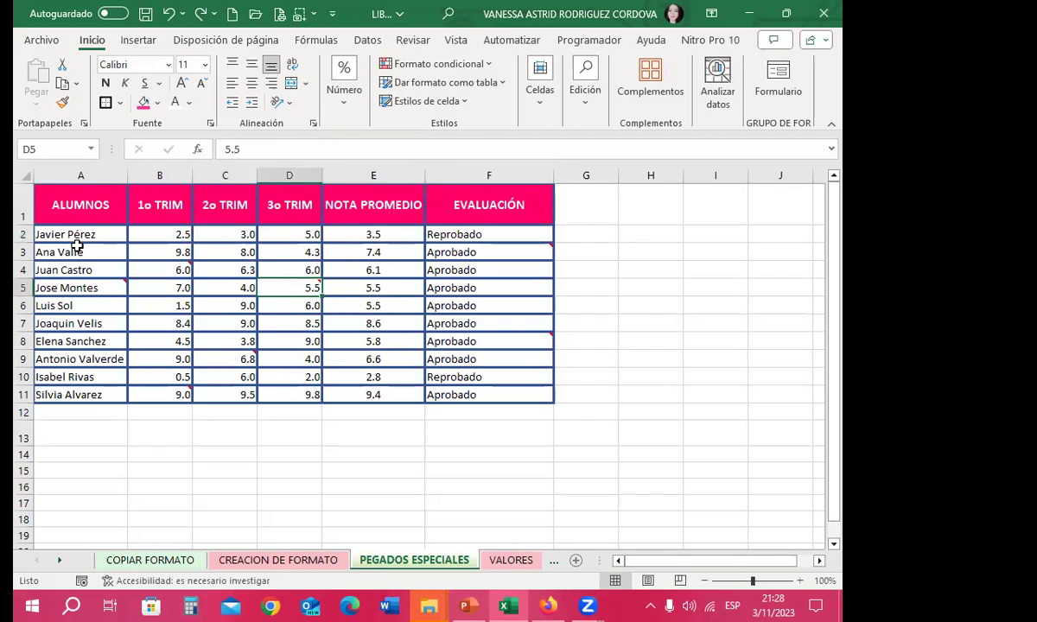
pyautogui.click(76, 246)
pyautogui.click(87, 206)
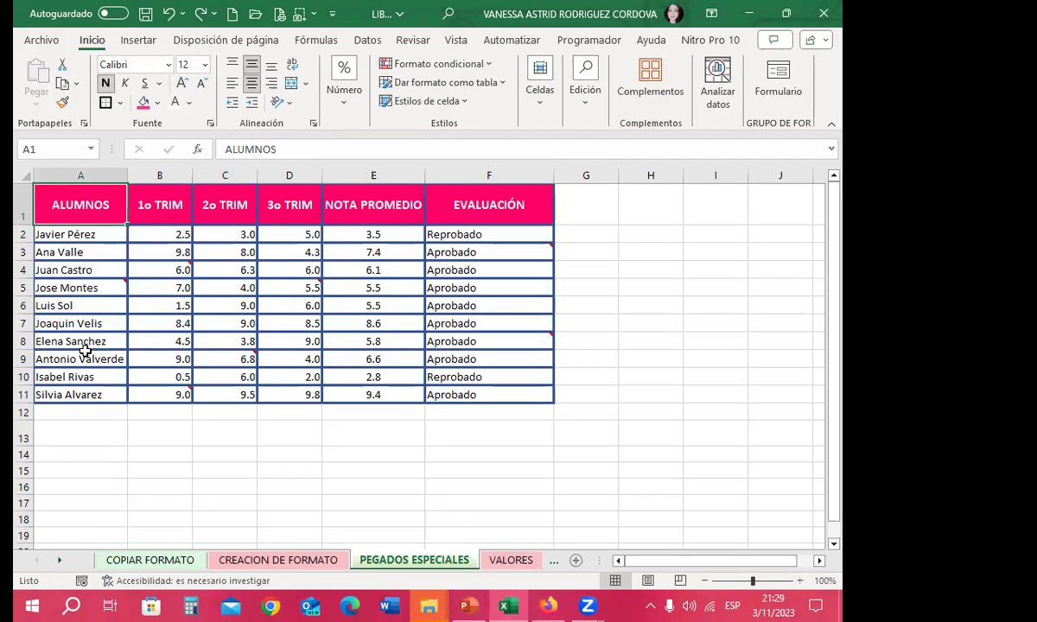
# Copy the grade table A1:F12 and choose A15 as the paste destination.
pyautogui.moveTo(77, 205)
pyautogui.mouseDown()
pyautogui.moveTo(454, 352)
pyautogui.moveTo(490, 408)
pyautogui.mouseUp()
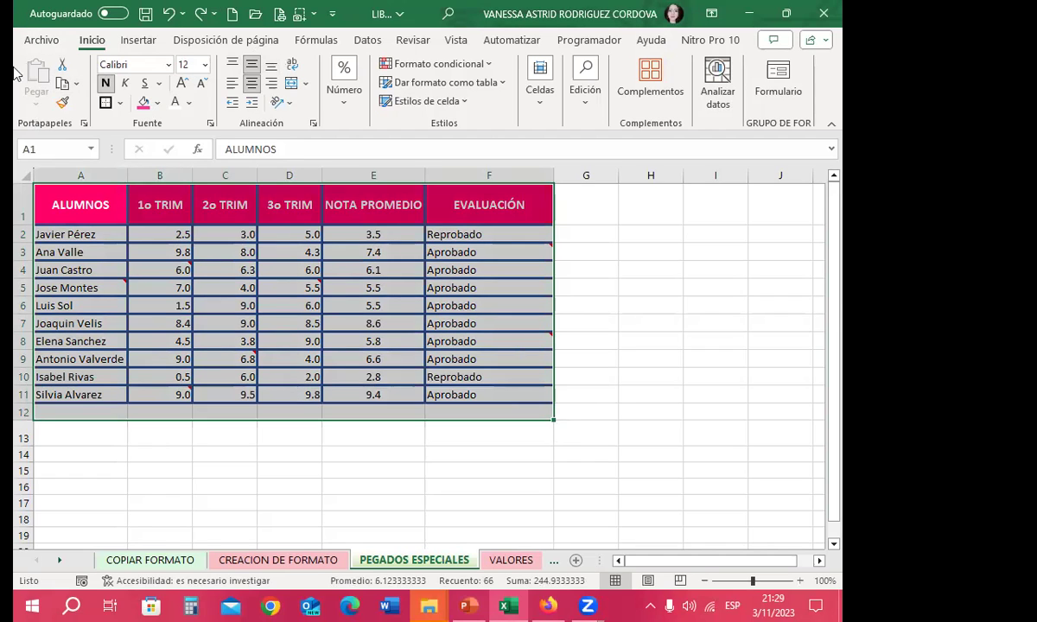
pyautogui.click(63, 83)
pyautogui.scroll(-2, 24, 374)
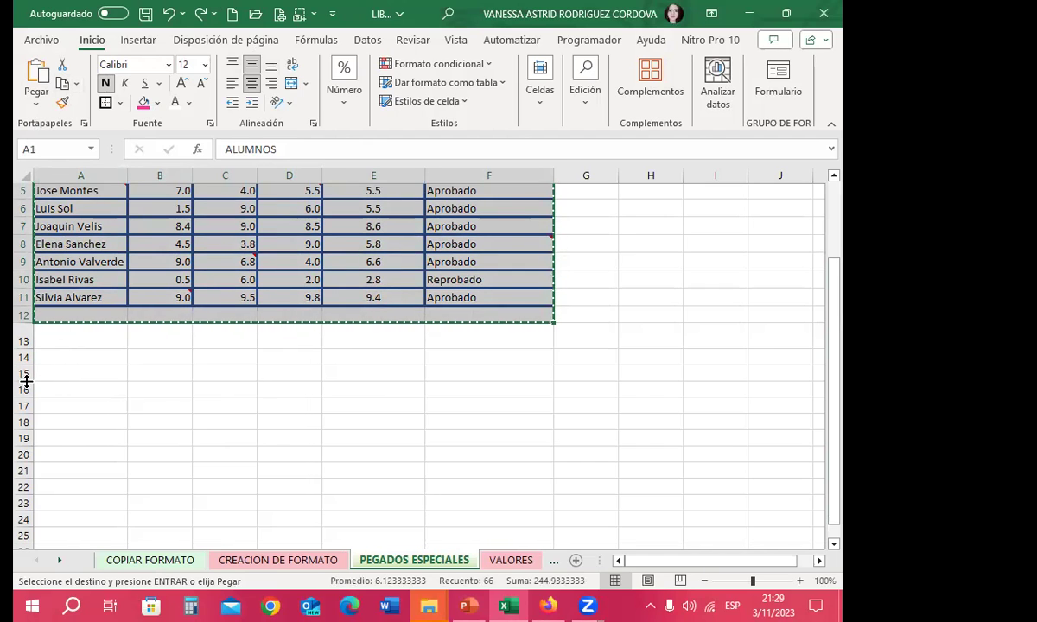
pyautogui.click(77, 376)
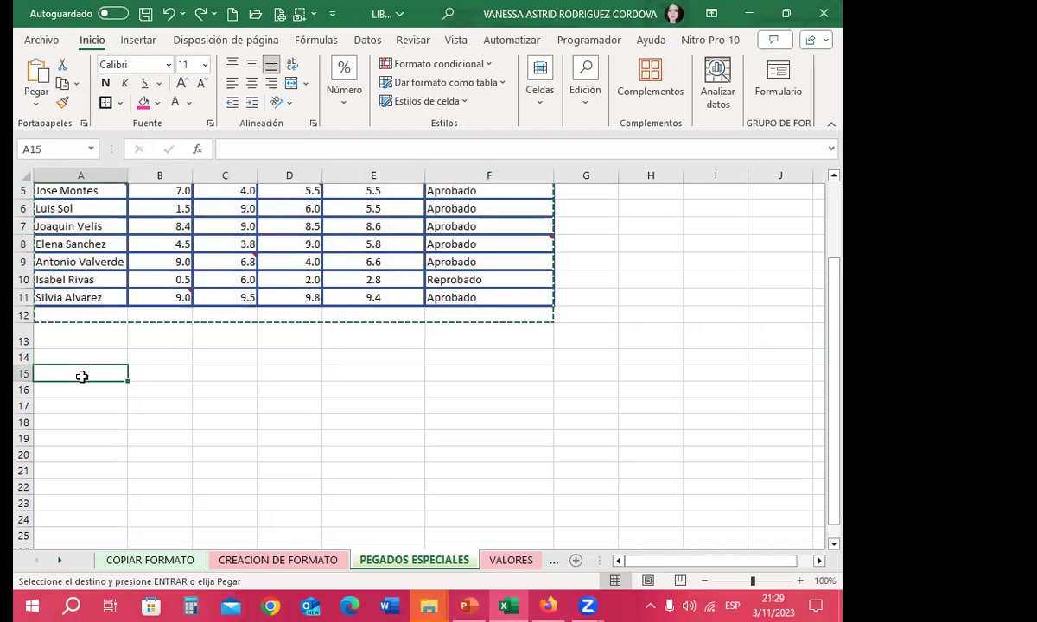
pyautogui.scroll(2, 139, 243)
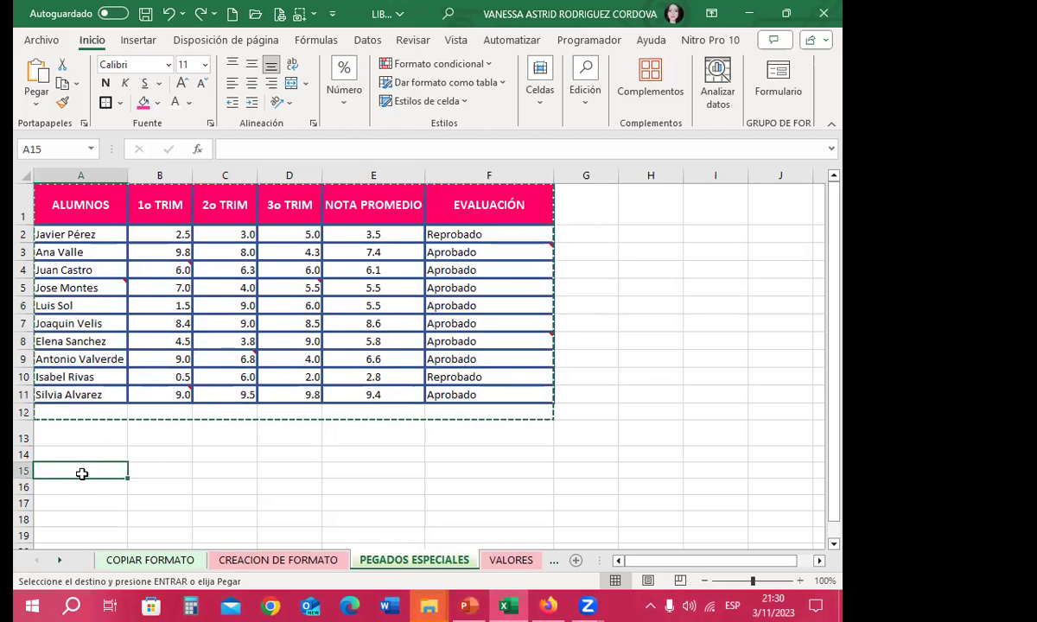
# Check the noise-cancellation app panel from hidden background apps, then return to Excel.
pyautogui.click(656, 605)
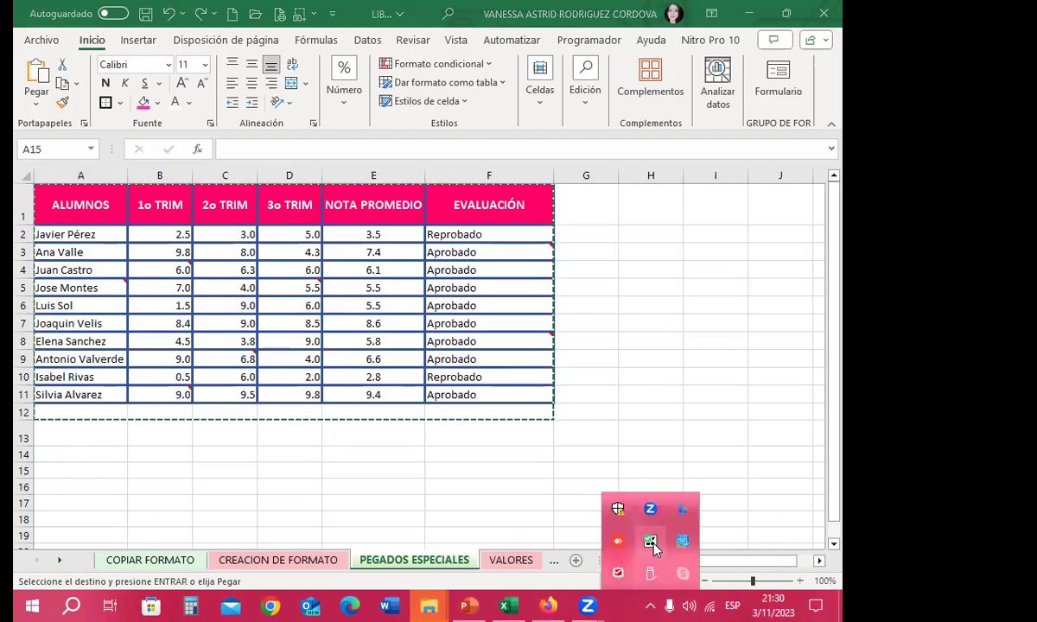
pyautogui.click(650, 543)
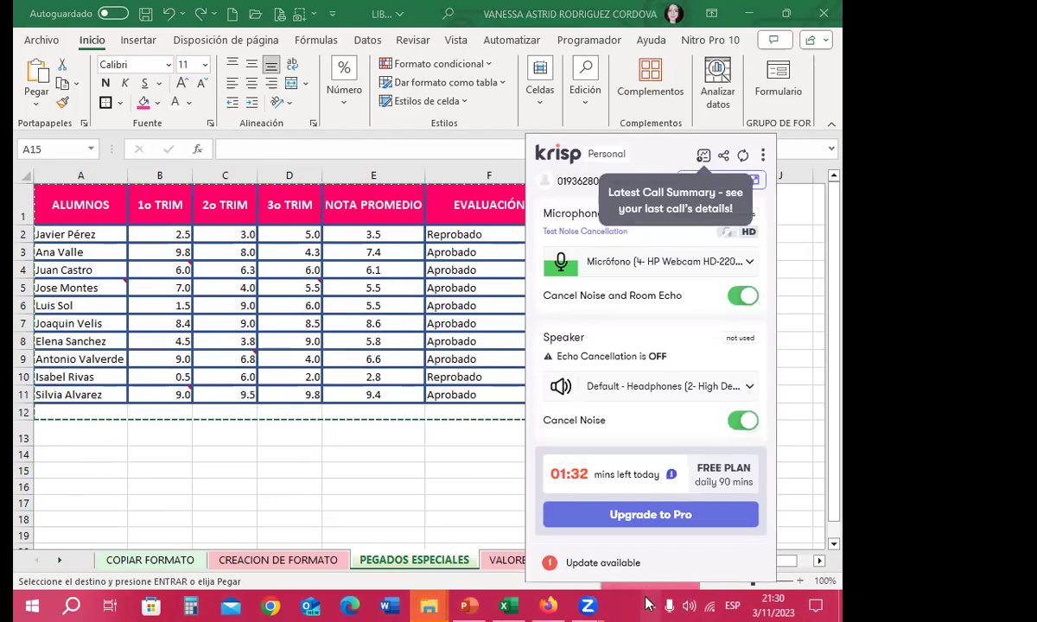
pyautogui.click(507, 605)
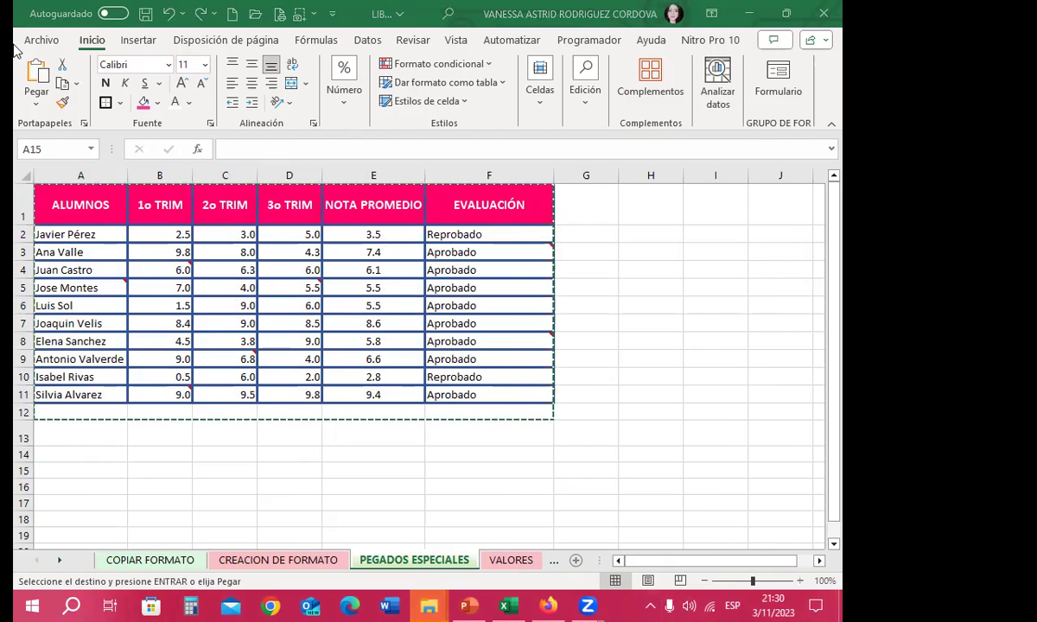
# Paste the copied table at A15 as Fórmulas only via Pegado especial.
pyautogui.click(34, 110)
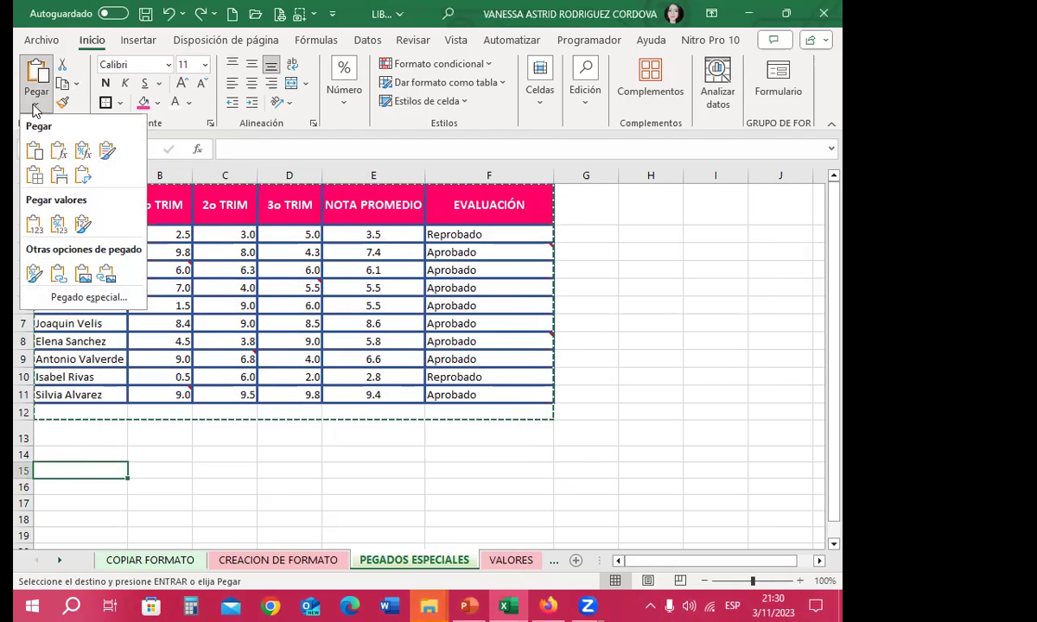
pyautogui.click(86, 361)
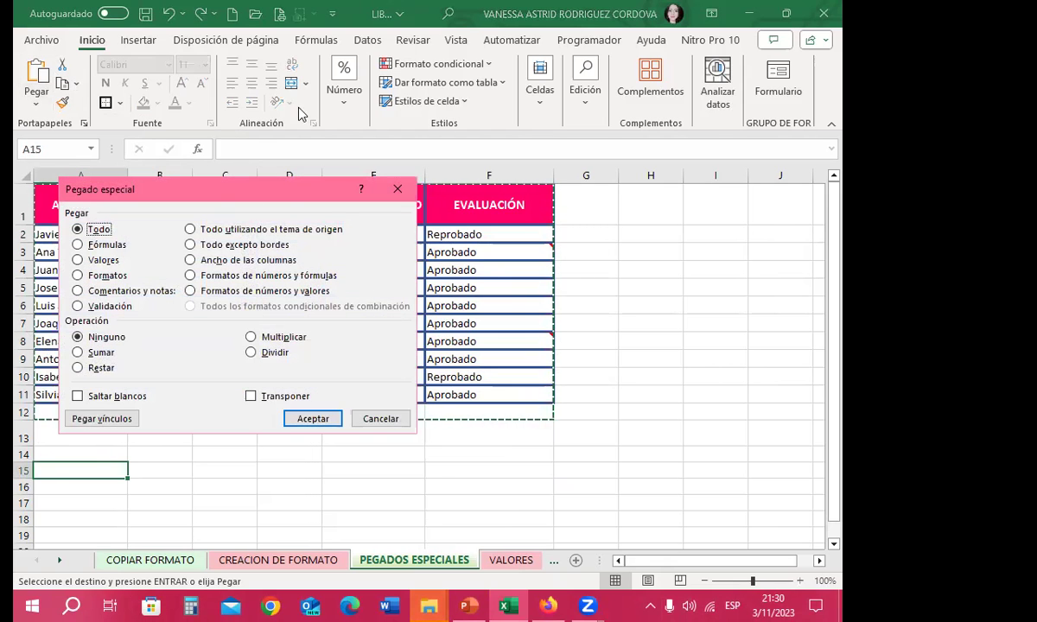
pyautogui.moveTo(243, 185); pyautogui.dragTo(596, 158)
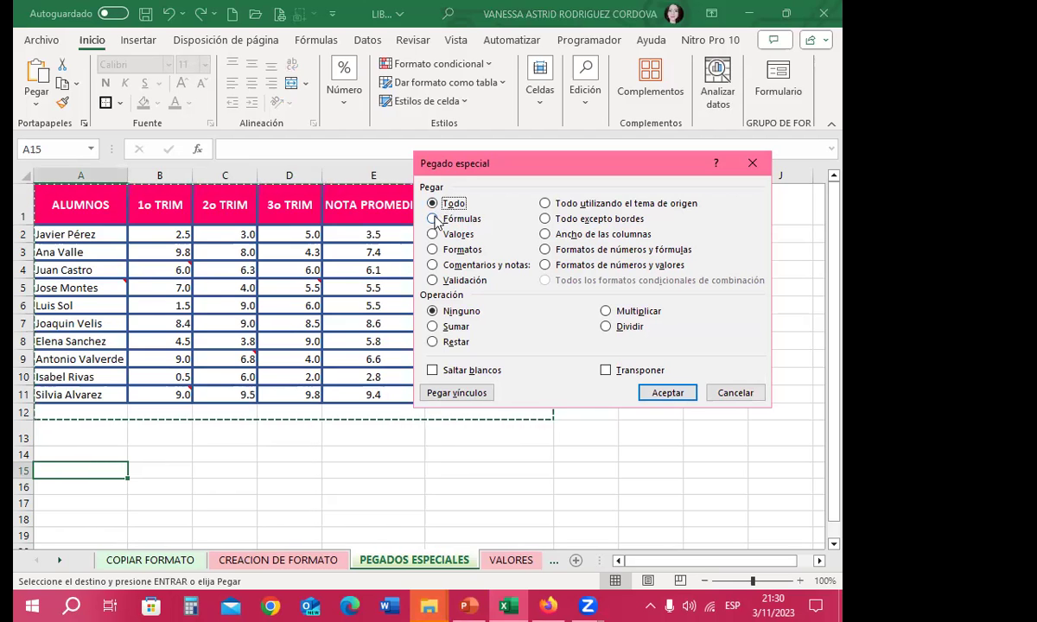
pyautogui.click(433, 219)
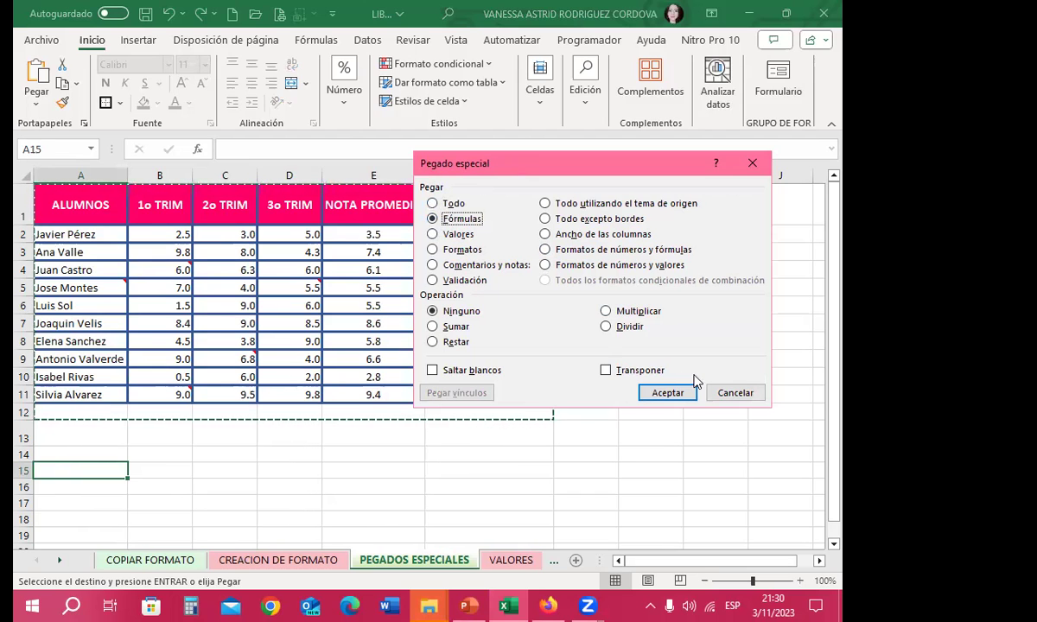
pyautogui.click(667, 393)
# Compare the original row-3 average with the pasted formulas in E16, E17 and F16.
pyautogui.scroll(-4, 104, 367)
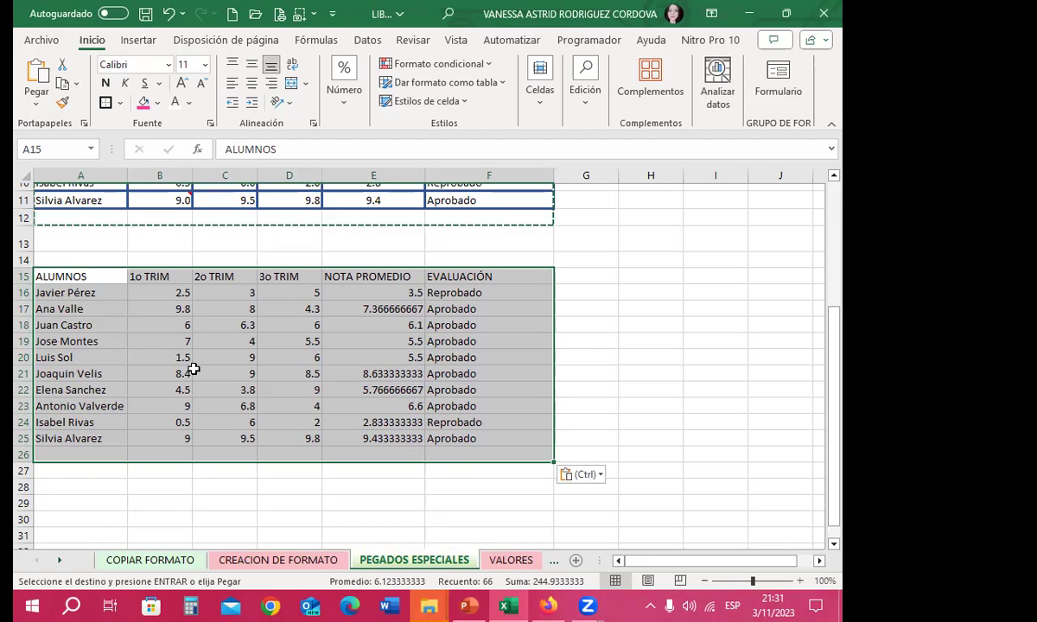
pyautogui.scroll(4, 378, 291)
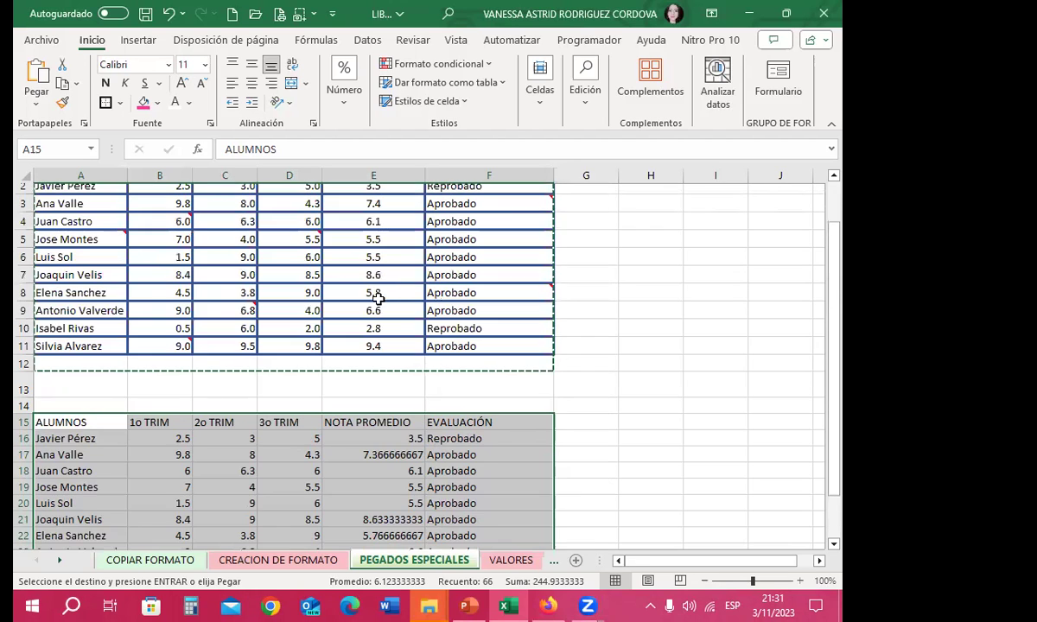
pyautogui.click(359, 251)
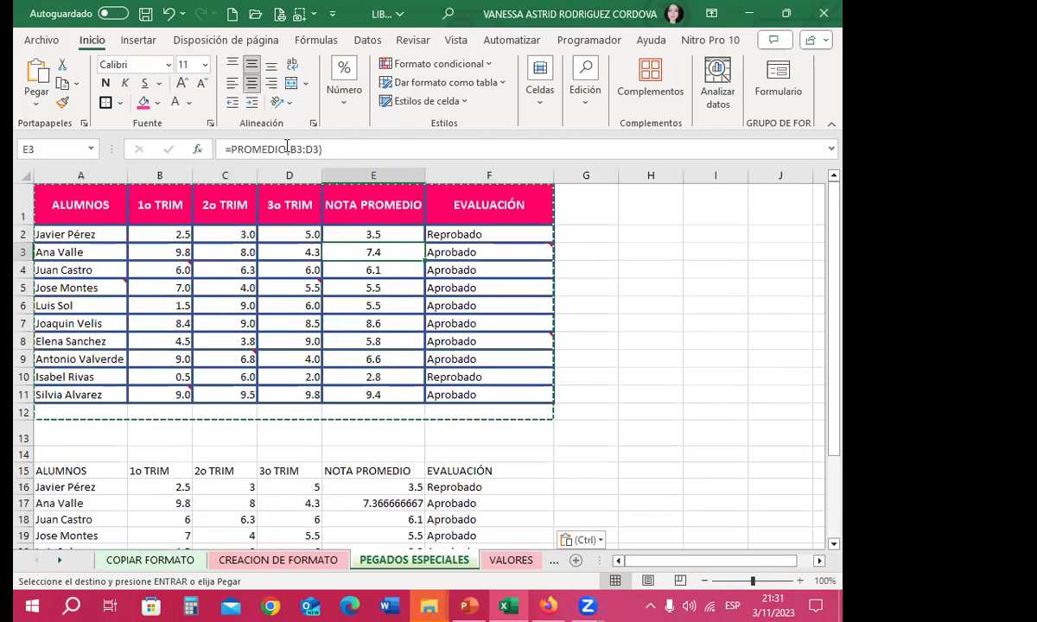
pyautogui.scroll(-1, 340, 406)
pyautogui.click(364, 400)
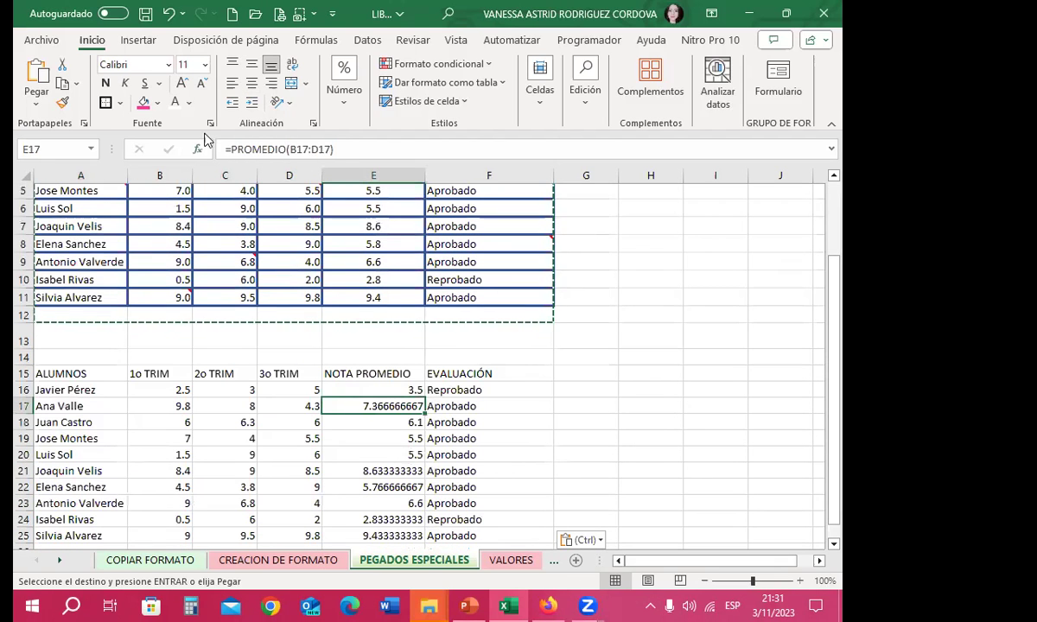
pyautogui.click(455, 390)
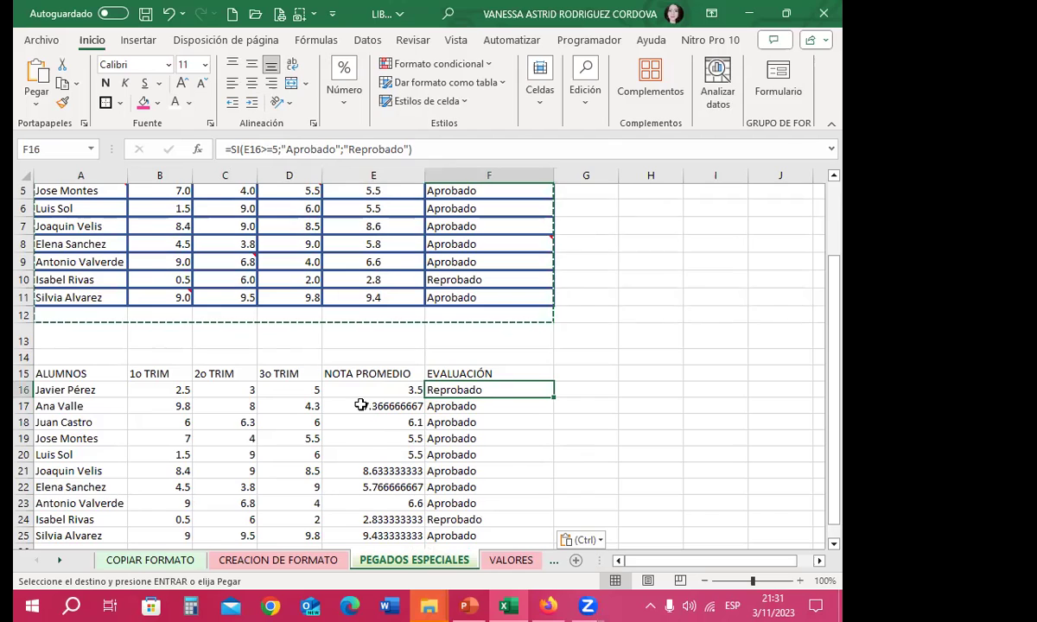
pyautogui.click(337, 389)
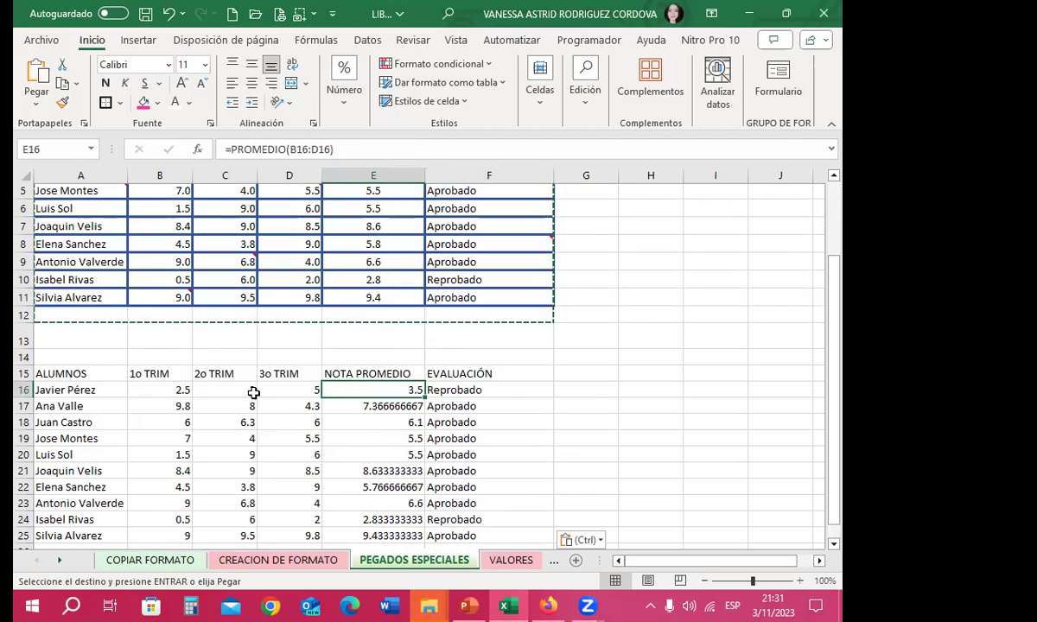
# Check the pasted PROMEDIO and SI formulas in E22, F22, E16 and F16.
pyautogui.scroll(-2, 380, 386)
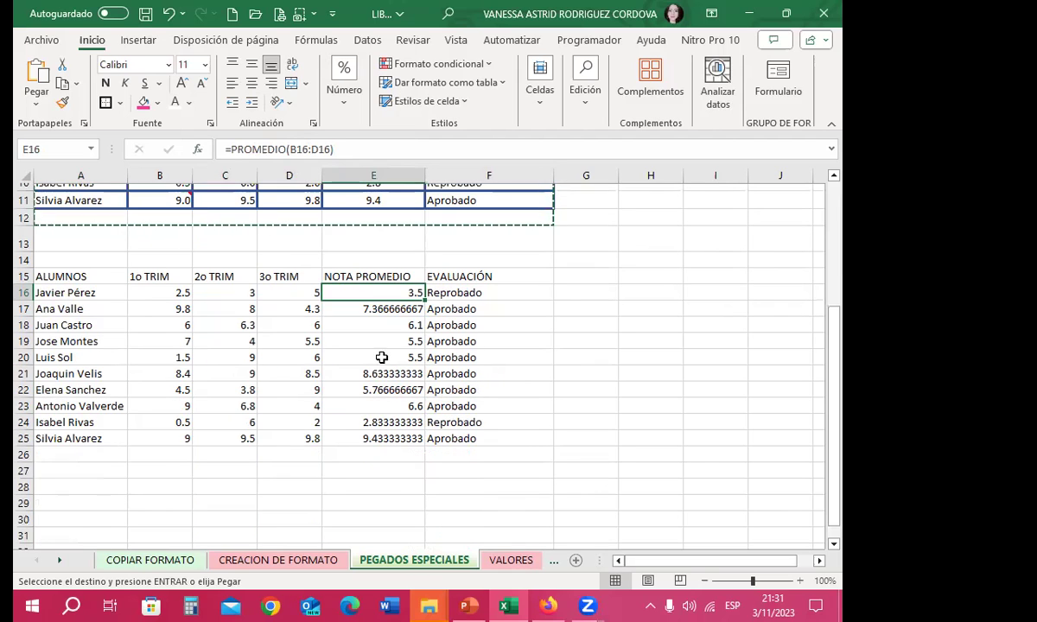
pyautogui.click(412, 391)
pyautogui.click(454, 392)
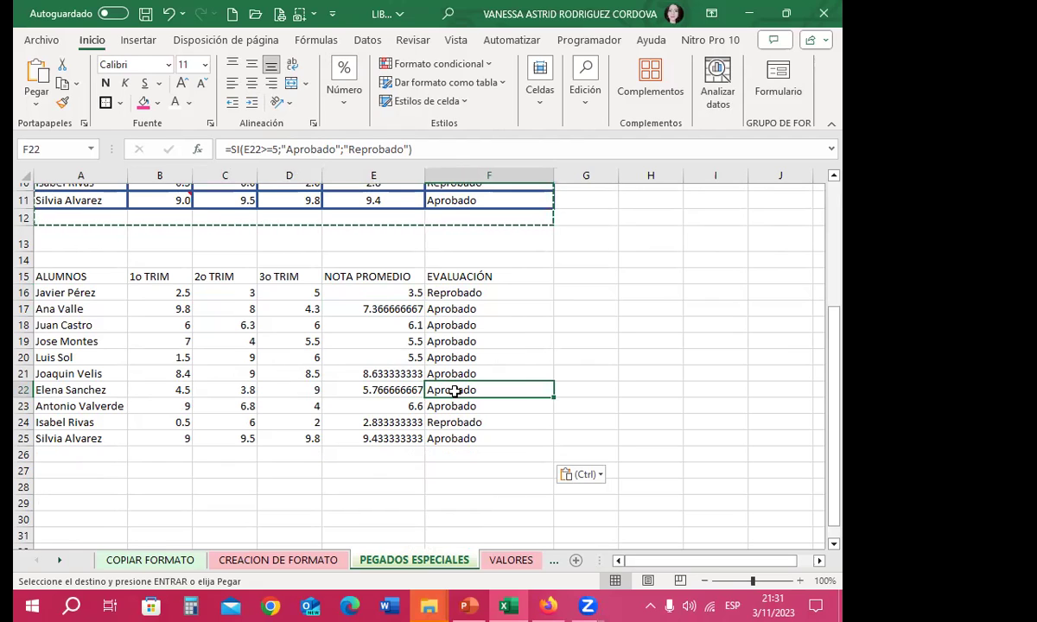
pyautogui.click(353, 290)
pyautogui.click(439, 292)
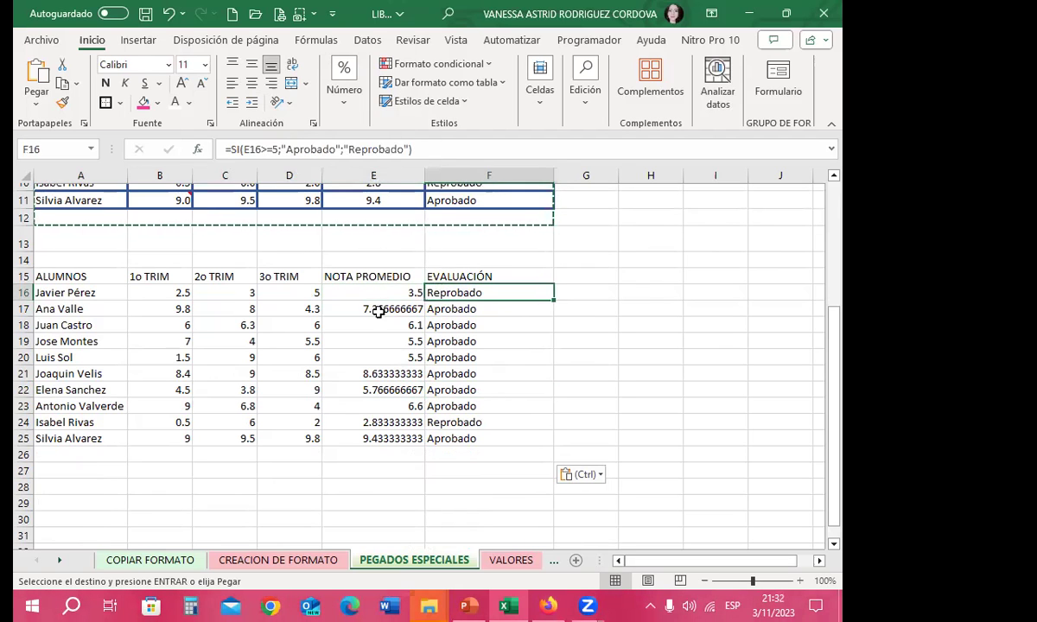
pyautogui.scroll(-2, 377, 307)
pyautogui.scroll(-1, 64, 283)
# Paste the grade table at A28 as Valores only.
pyautogui.click(61, 342)
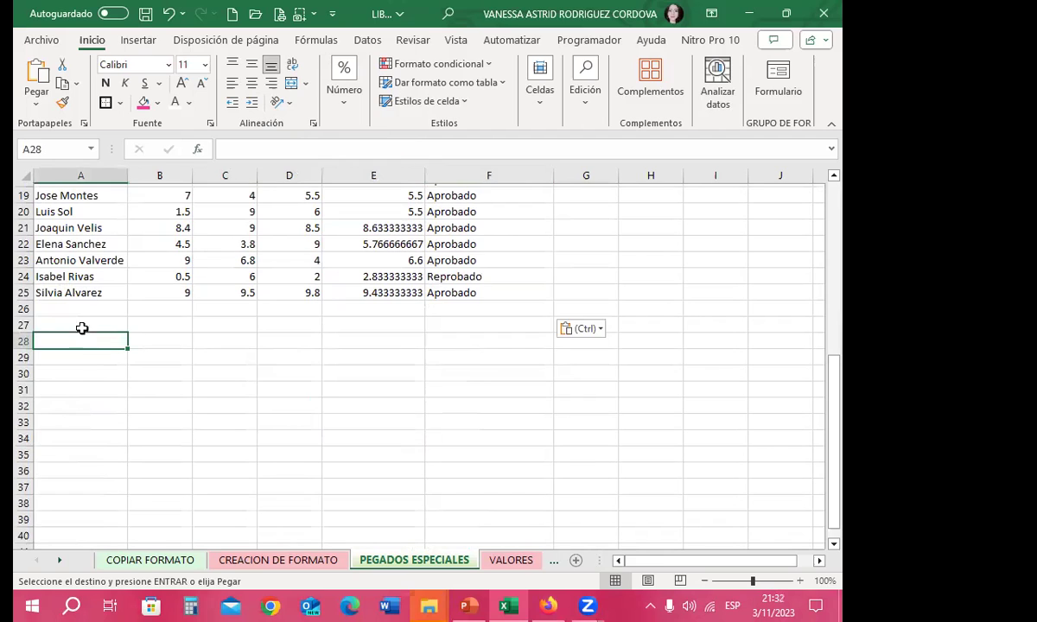
pyautogui.click(37, 103)
pyautogui.click(89, 296)
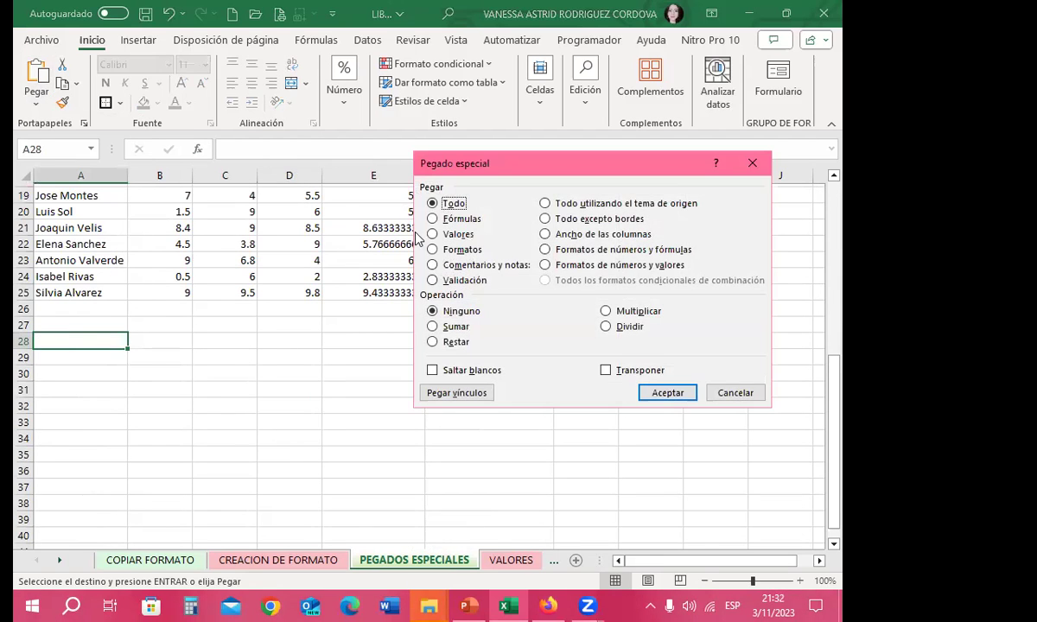
pyautogui.click(433, 237)
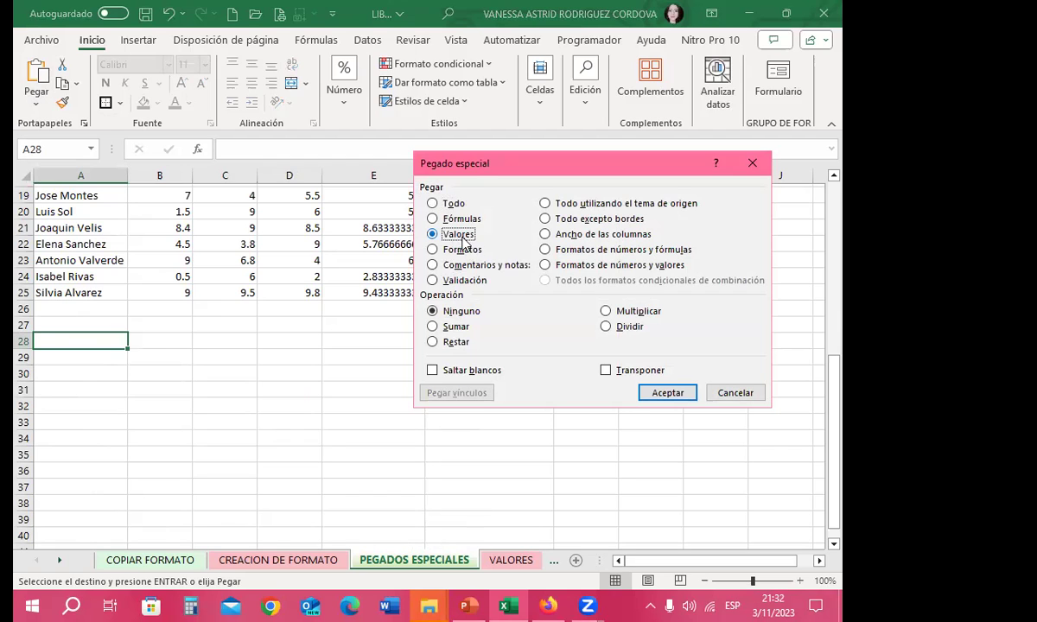
pyautogui.click(668, 392)
# Scroll through the sheet comparing the values copy at A28:F38 with the formula copy.
pyautogui.scroll(4, 604, 380)
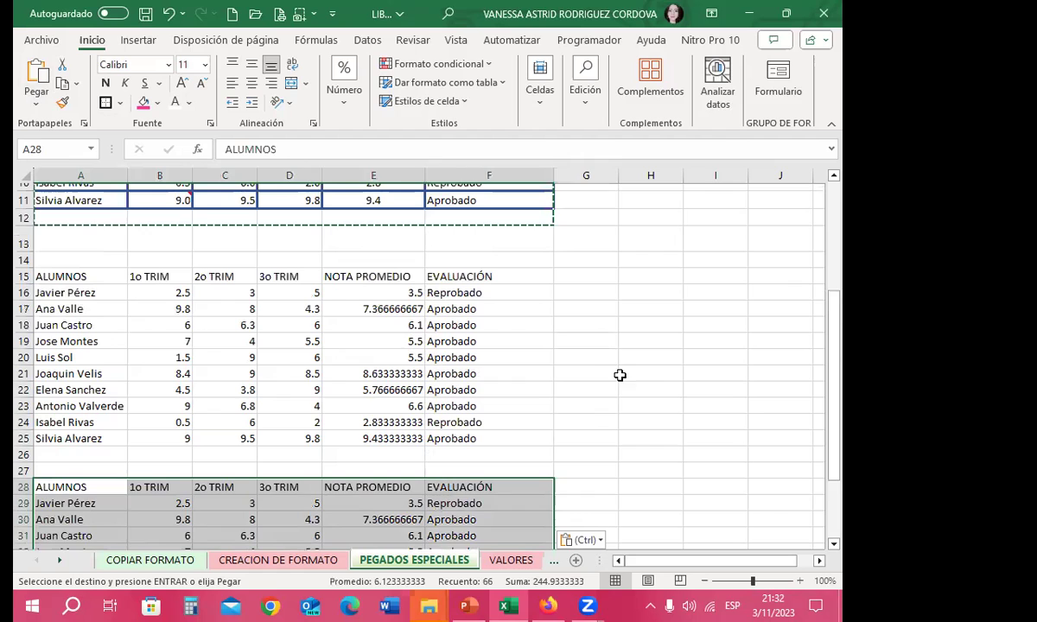
pyautogui.click(579, 401)
pyautogui.scroll(-2, 553, 389)
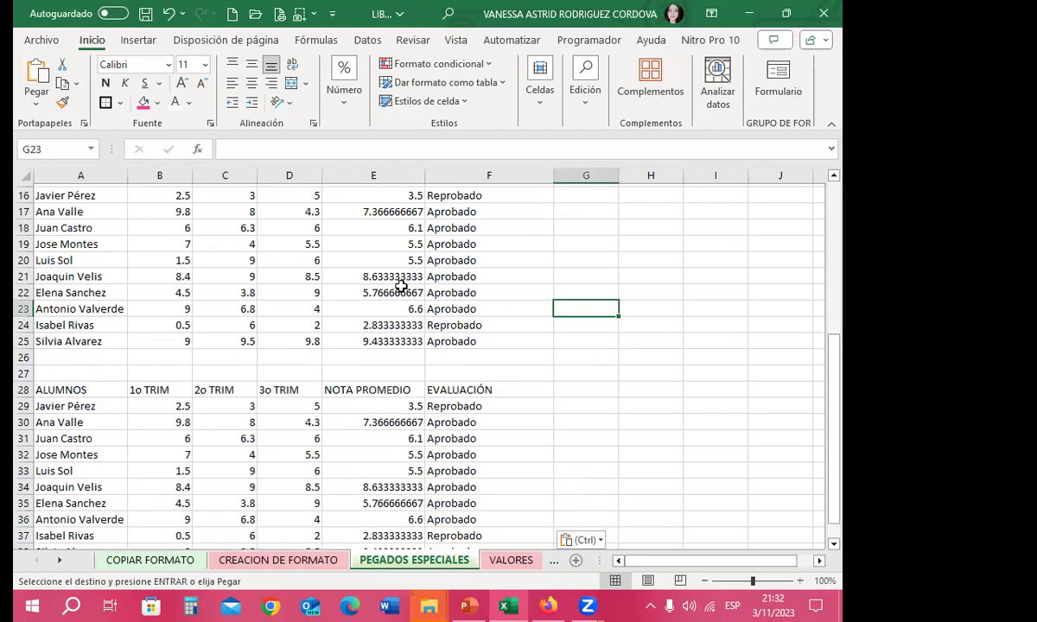
pyautogui.scroll(-2, 599, 433)
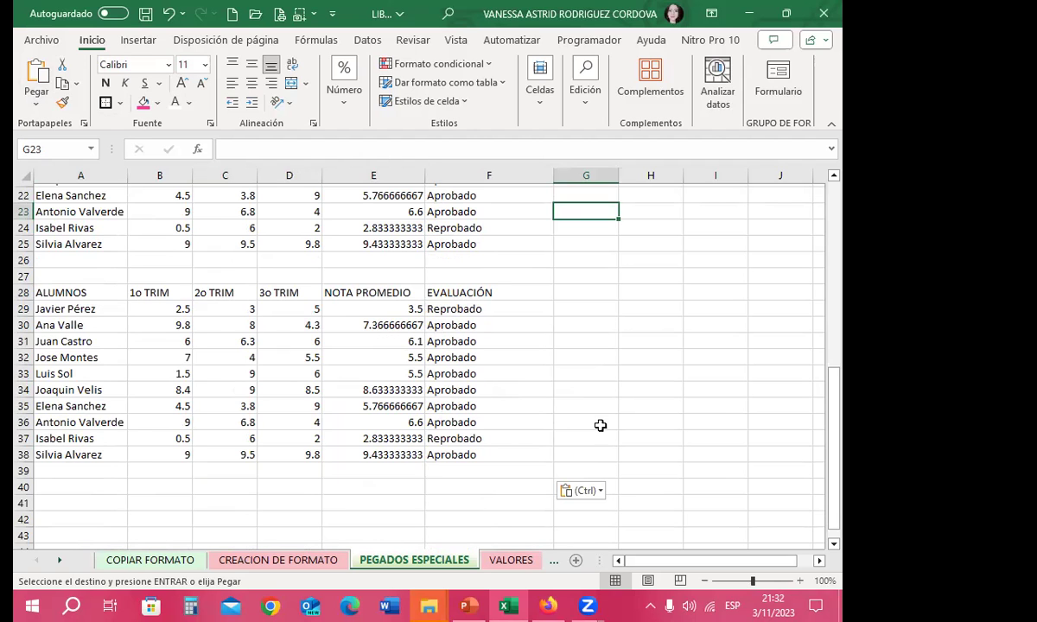
pyautogui.scroll(3, 342, 261)
pyautogui.scroll(-1, 363, 412)
pyautogui.scroll(1, 368, 300)
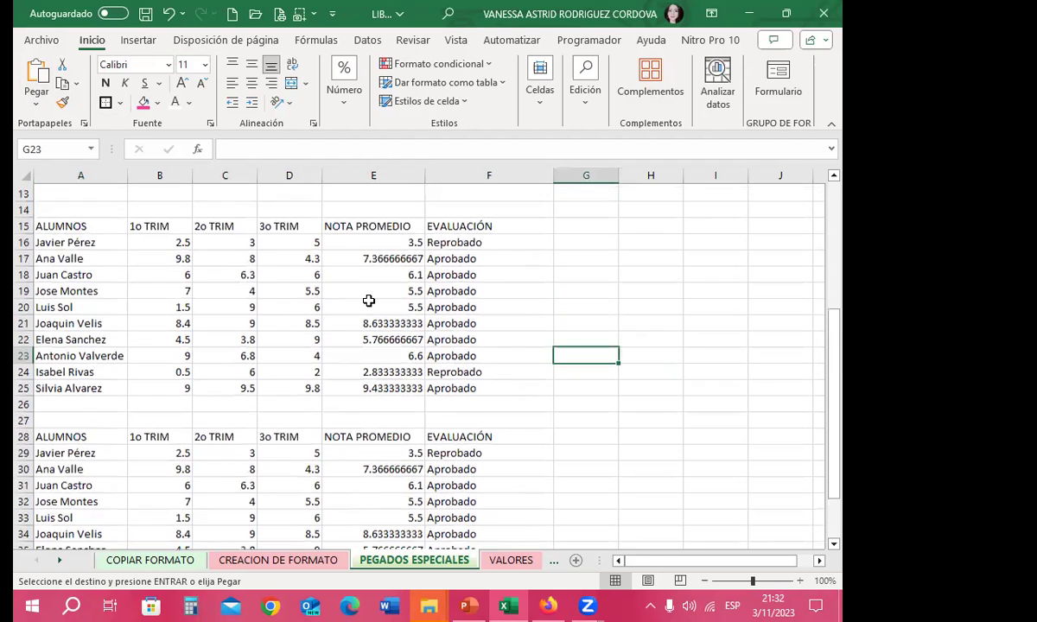
pyautogui.scroll(-1, 387, 303)
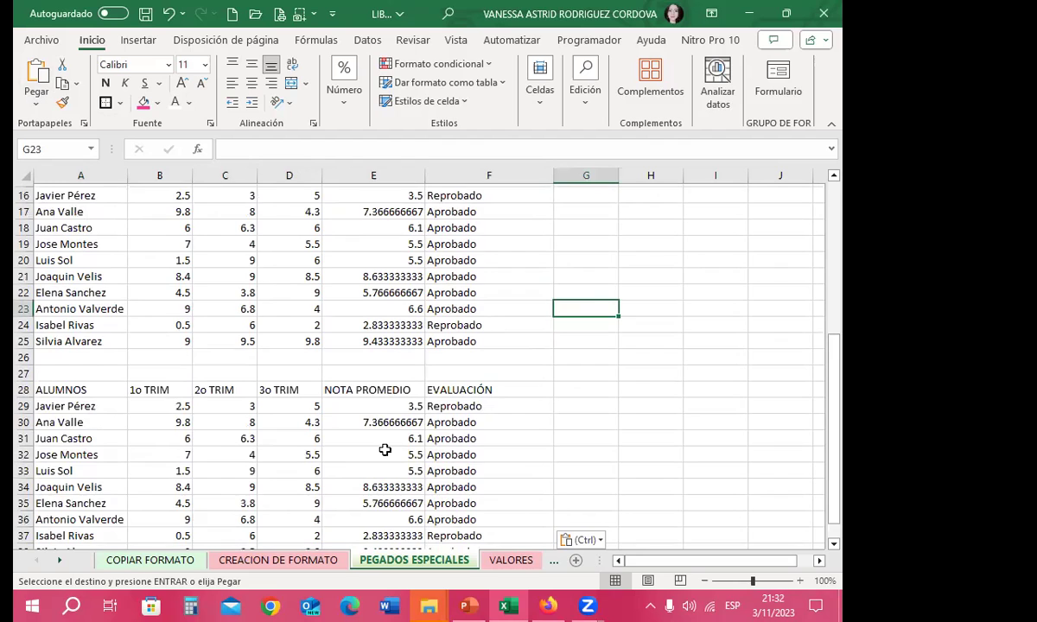
pyautogui.scroll(-2, 373, 380)
pyautogui.scroll(1, 354, 246)
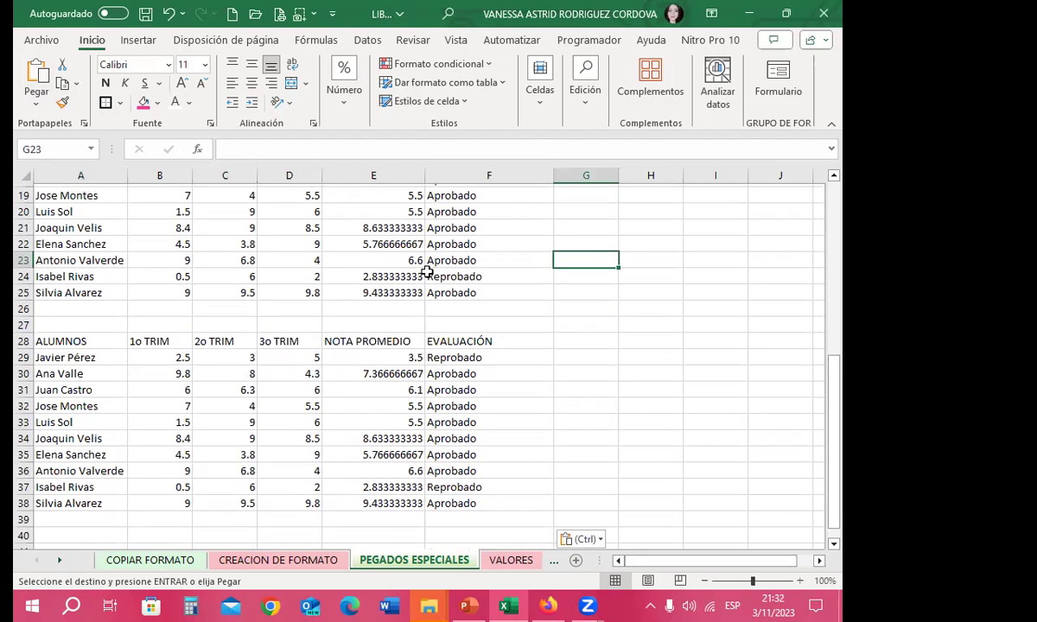
pyautogui.scroll(-1, 362, 405)
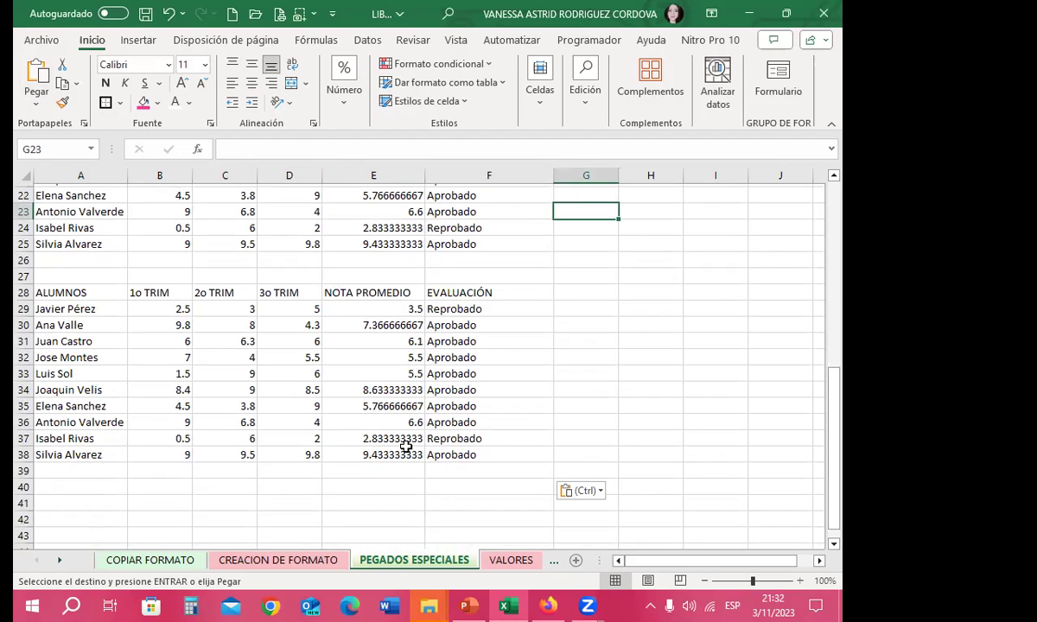
pyautogui.scroll(4, 510, 328)
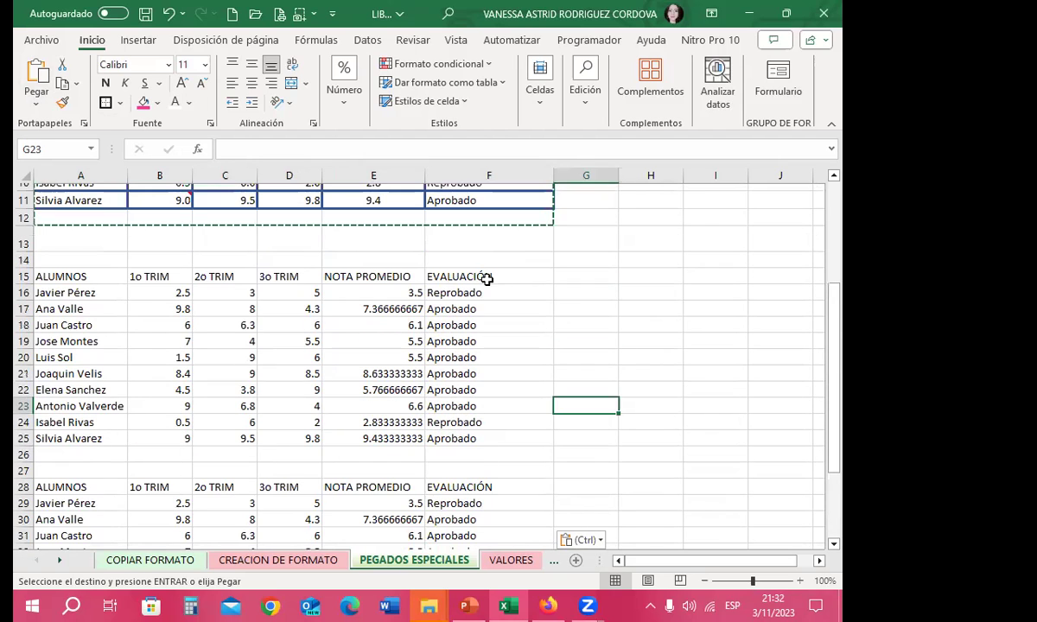
pyautogui.scroll(-1, 483, 371)
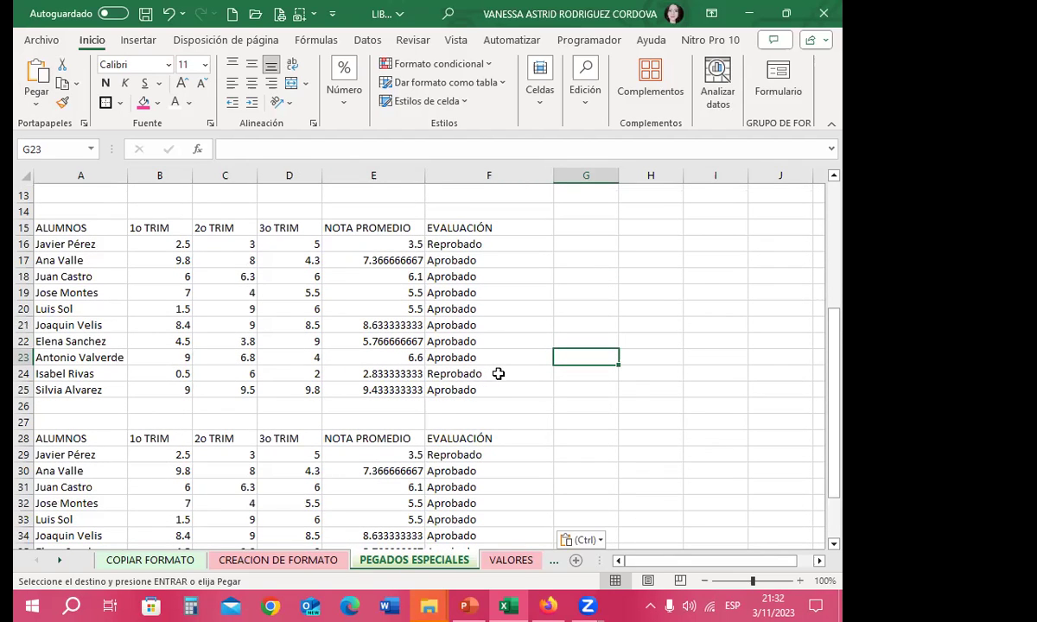
pyautogui.scroll(-1, 484, 380)
pyautogui.scroll(-1, 518, 406)
pyautogui.scroll(-1, 505, 331)
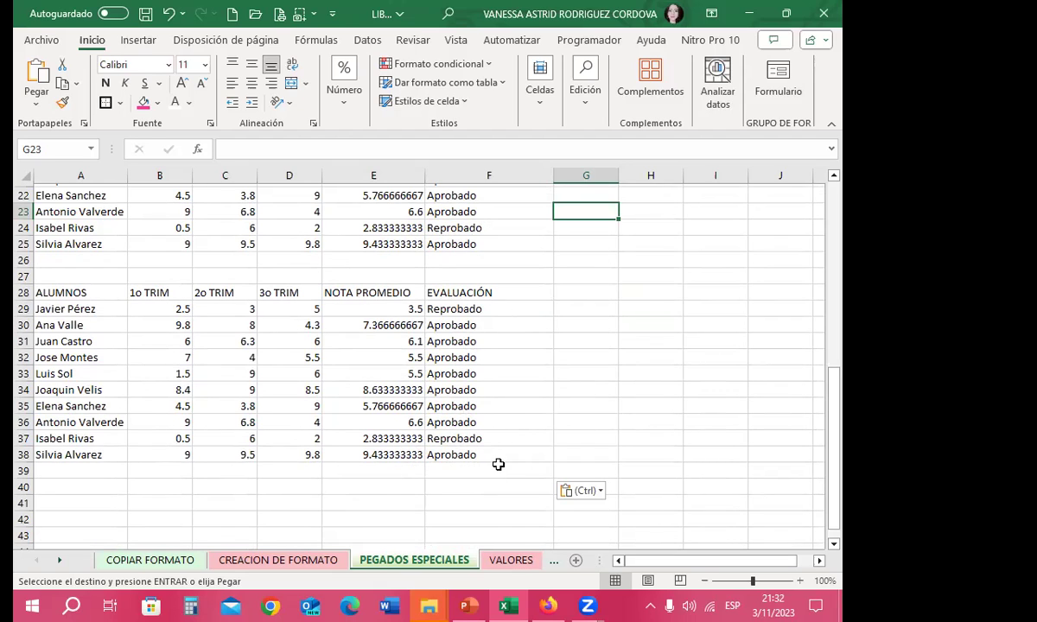
pyautogui.scroll(2, 289, 455)
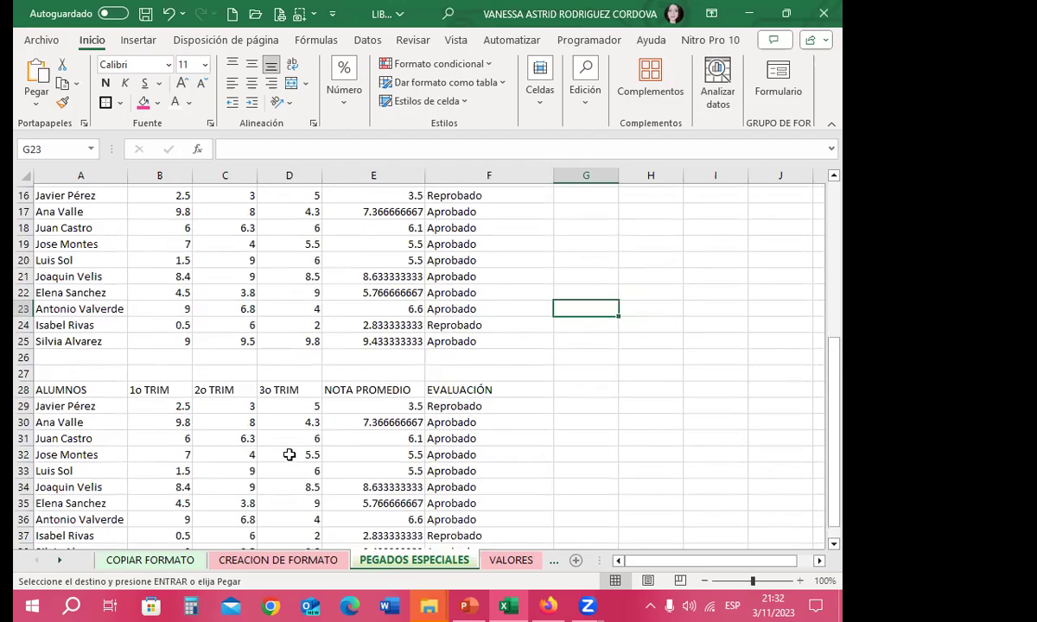
pyautogui.scroll(3, 352, 474)
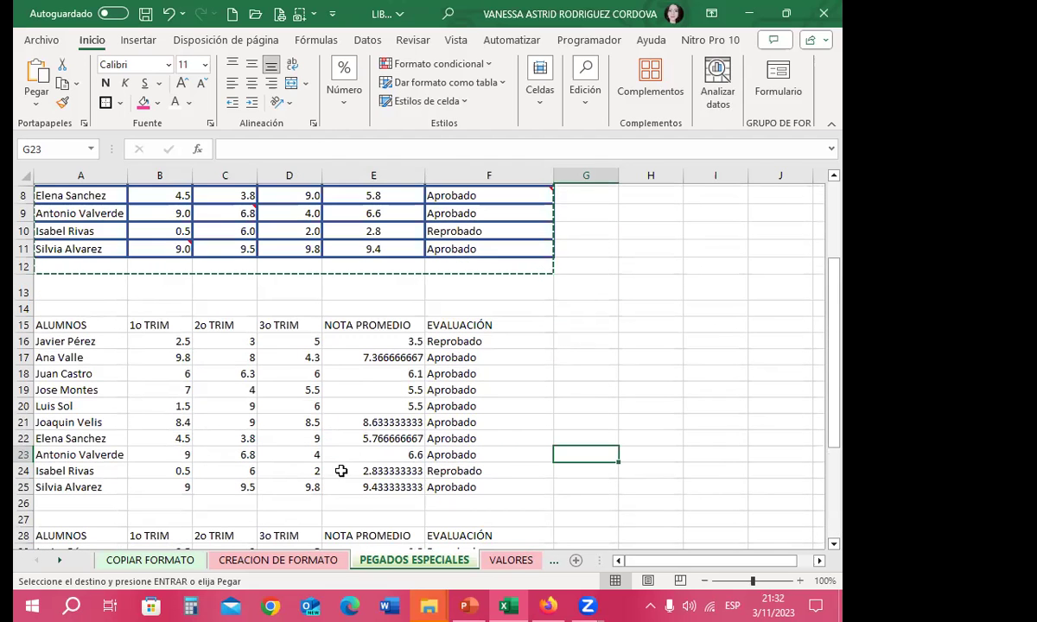
pyautogui.click(363, 422)
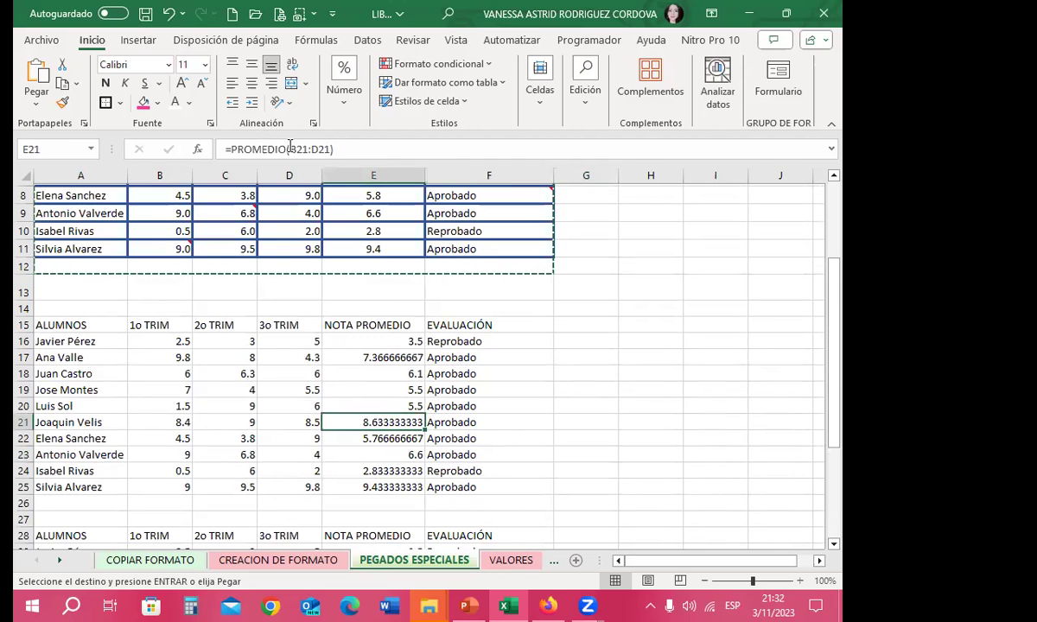
pyautogui.click(462, 390)
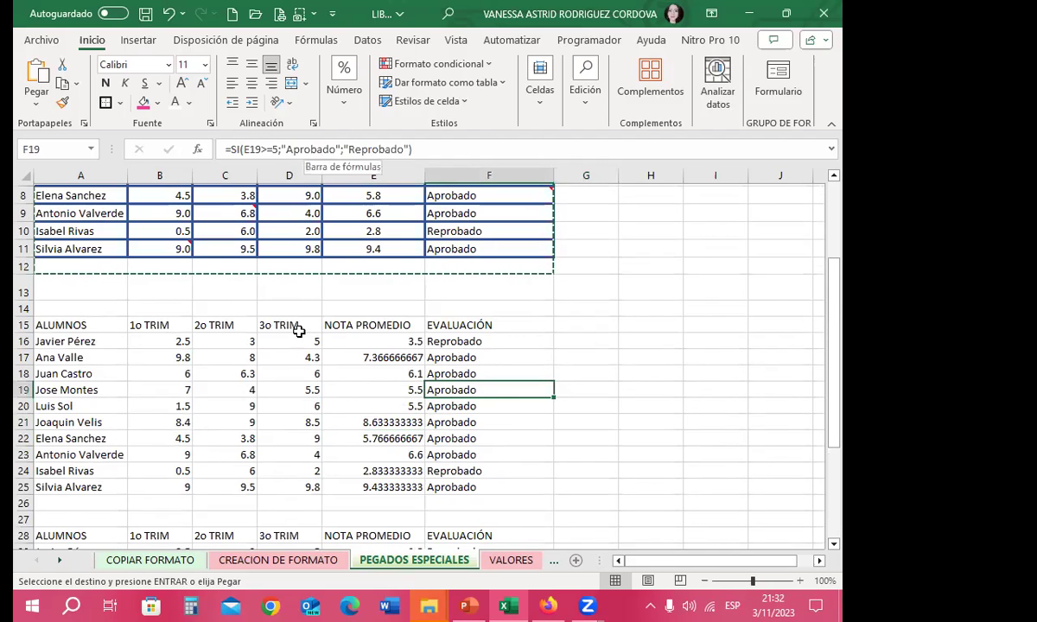
pyautogui.scroll(-3, 381, 450)
pyautogui.scroll(-1, 380, 441)
pyautogui.click(371, 355)
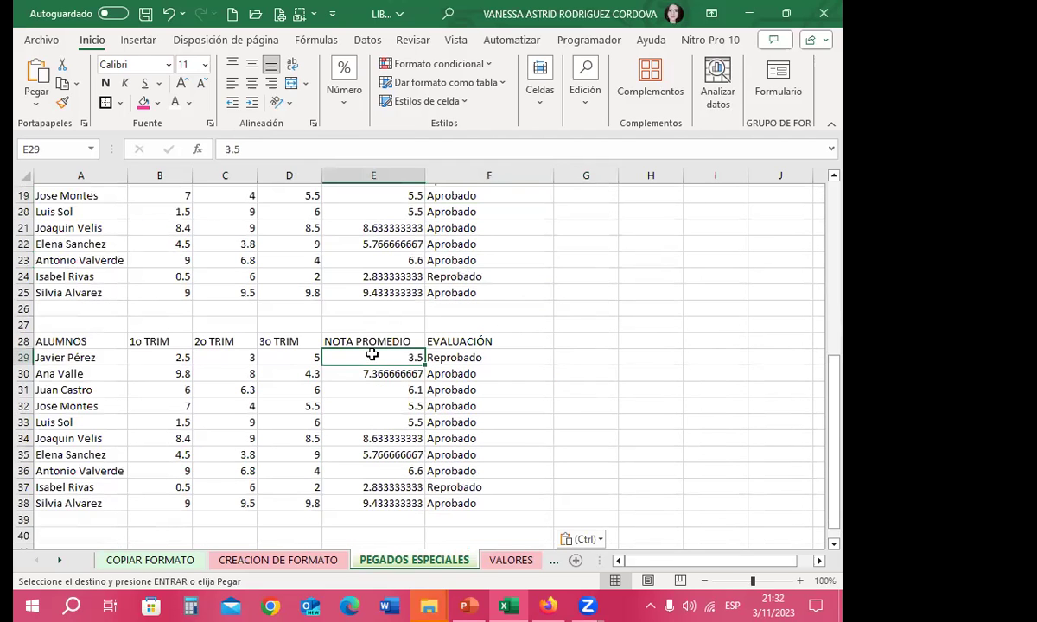
pyautogui.click(479, 354)
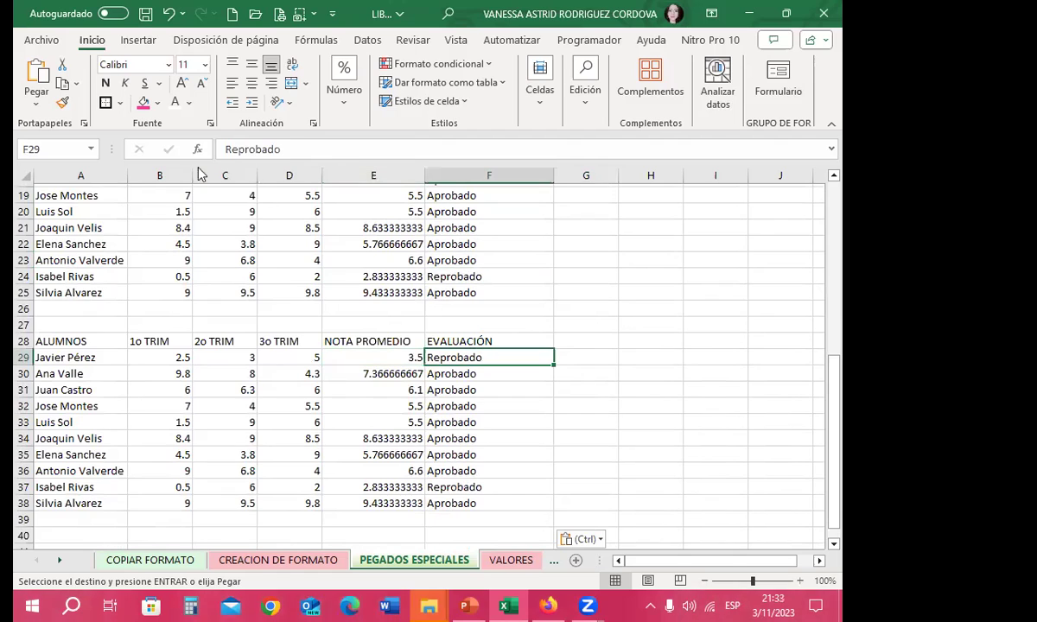
pyautogui.click(388, 406)
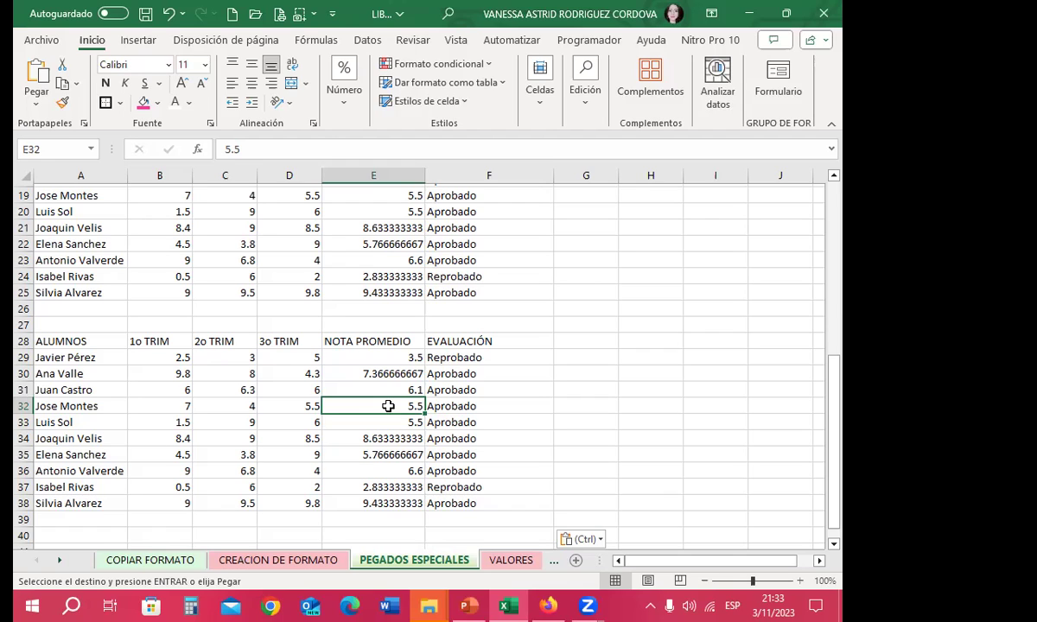
pyautogui.click(485, 405)
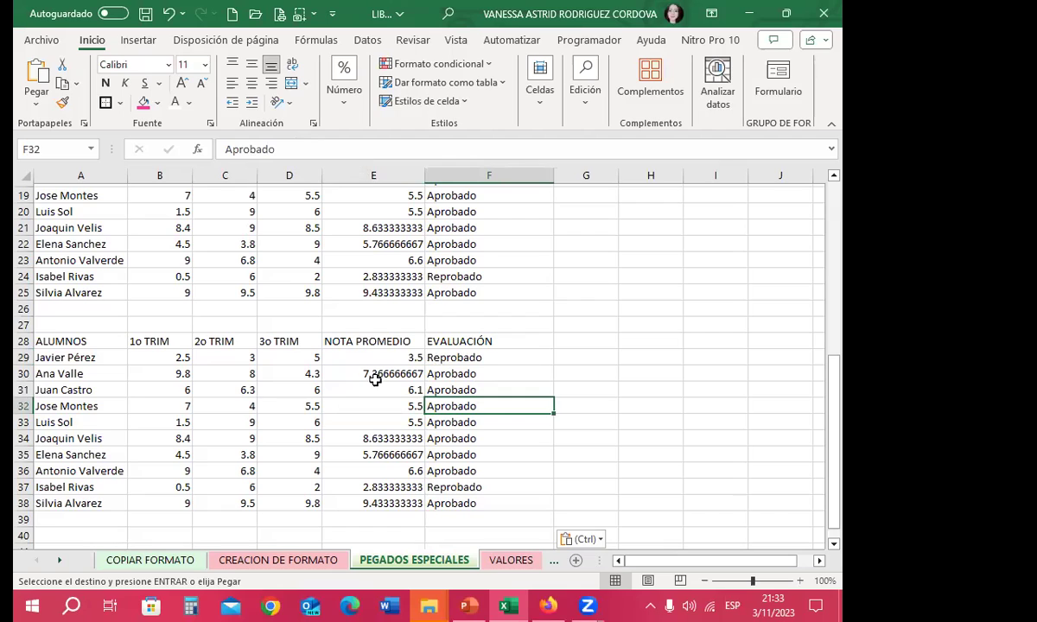
pyautogui.click(377, 371)
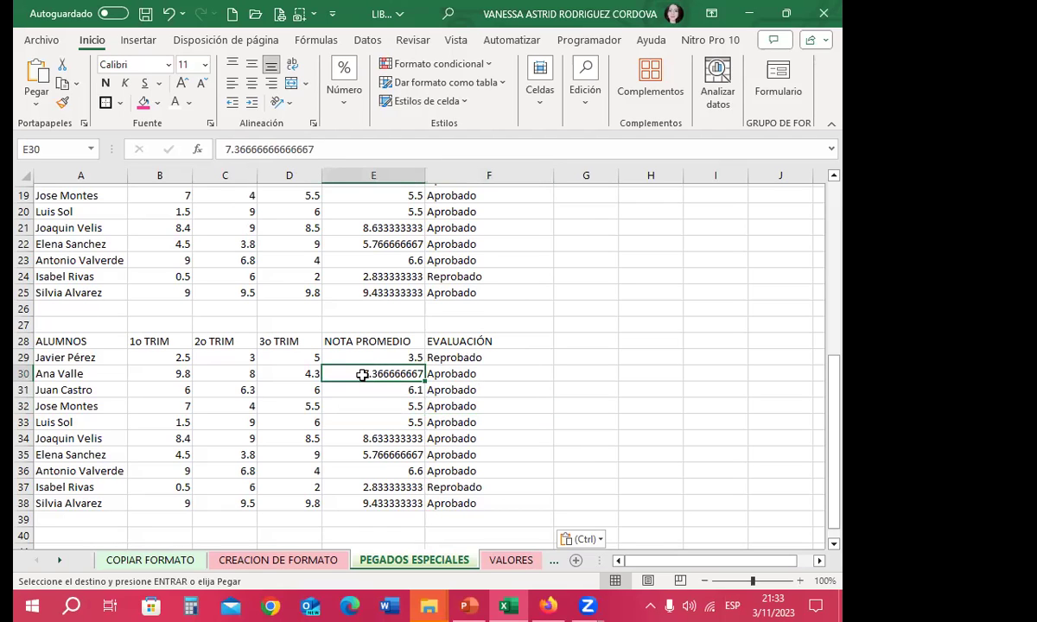
pyautogui.click(491, 376)
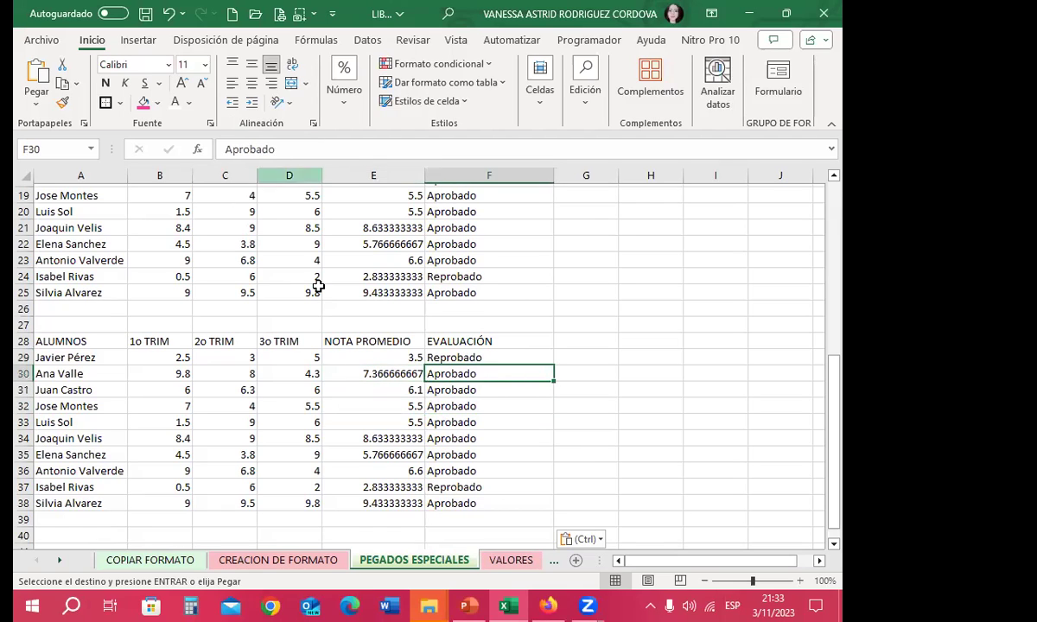
pyautogui.scroll(6, 343, 392)
pyautogui.moveTo(102, 205)
pyautogui.mouseDown()
pyautogui.moveTo(388, 260)
pyautogui.moveTo(512, 386)
pyautogui.mouseUp()
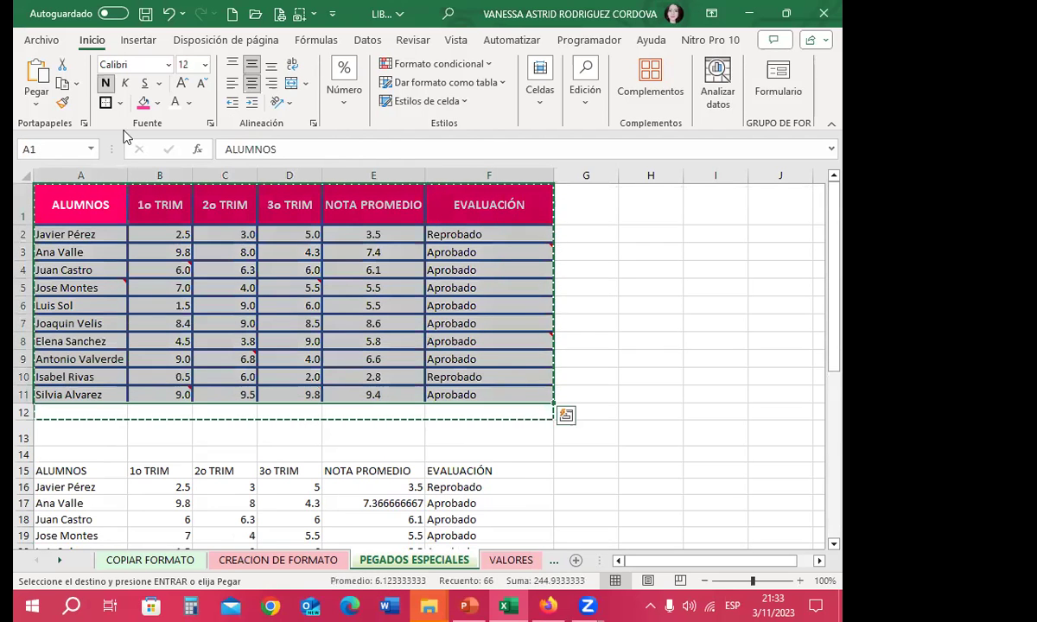
pyautogui.click(62, 102)
pyautogui.scroll(-3, 87, 371)
pyautogui.scroll(-5, 86, 371)
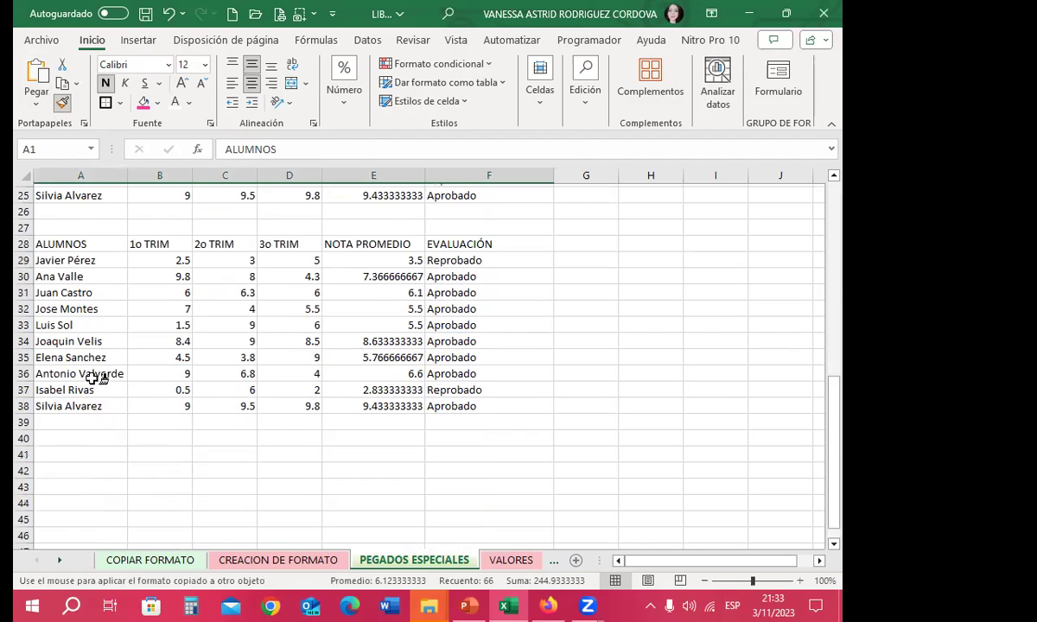
pyautogui.scroll(-1, 74, 342)
pyautogui.scroll(3, 82, 289)
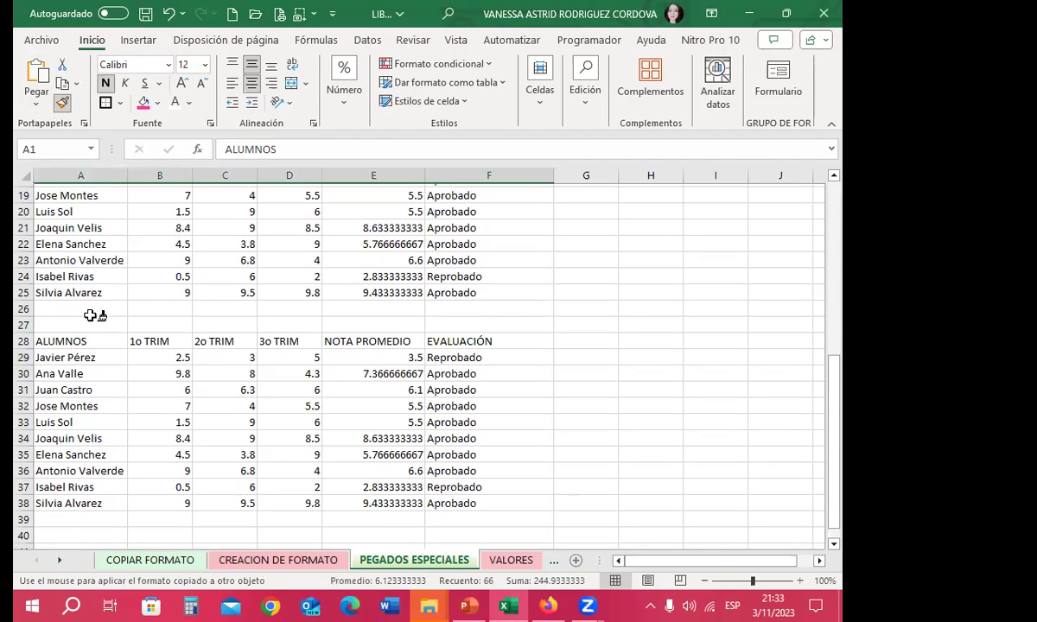
pyautogui.scroll(-1, 74, 298)
pyautogui.moveTo(48, 295); pyautogui.dragTo(514, 454)
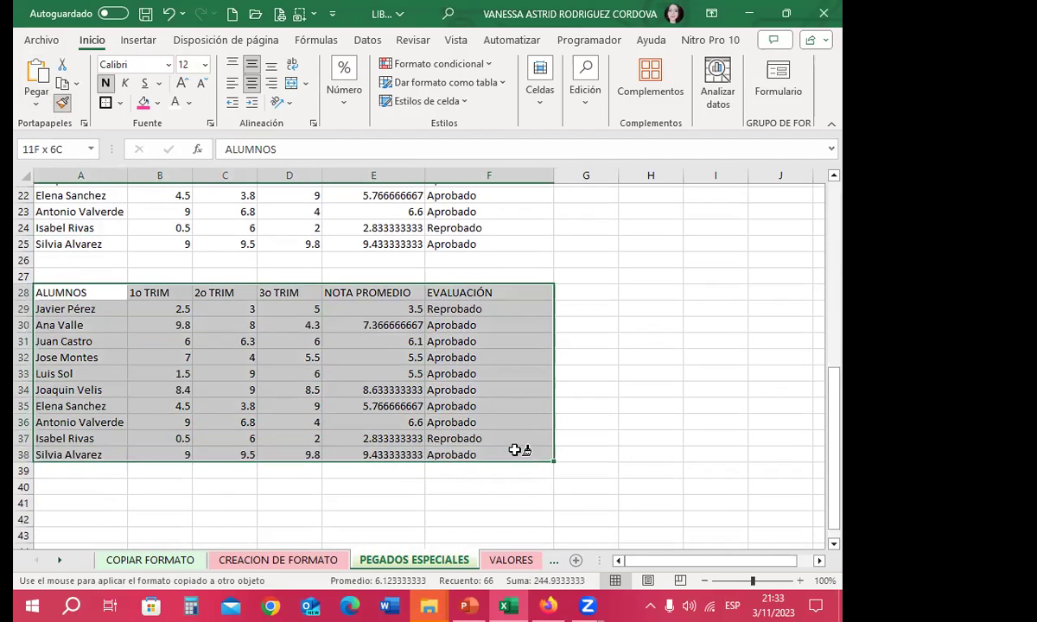
pyautogui.click(488, 402)
pyautogui.scroll(-2, 430, 428)
pyautogui.scroll(7, 312, 321)
pyautogui.scroll(3, 311, 320)
pyautogui.scroll(-7, 316, 287)
pyautogui.scroll(-2, 371, 359)
pyautogui.click(372, 391)
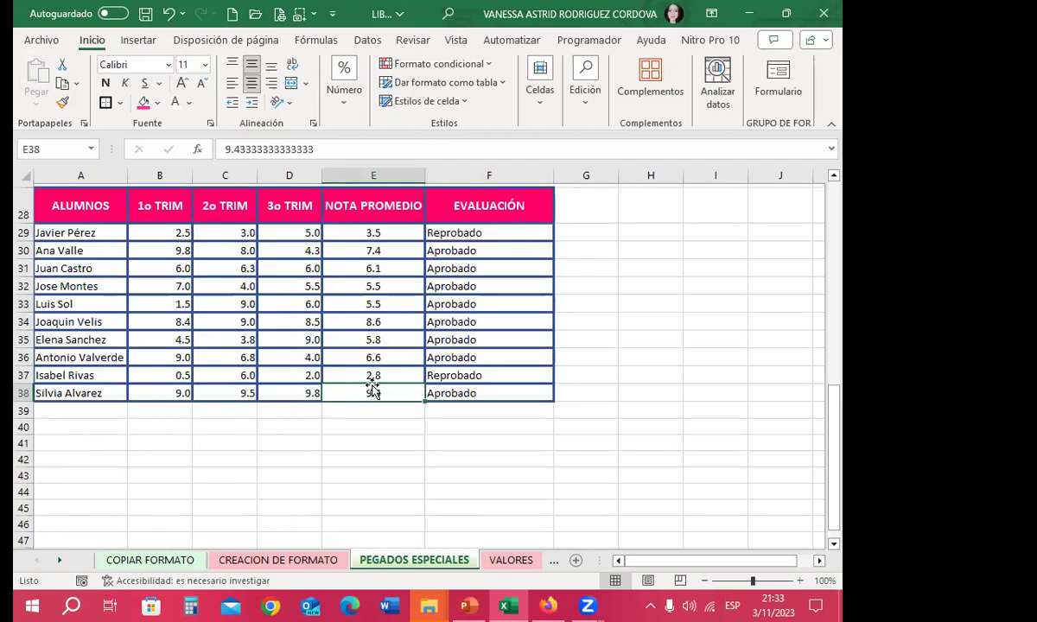
pyautogui.scroll(3, 373, 380)
pyautogui.scroll(3, 331, 338)
pyautogui.scroll(2, 280, 346)
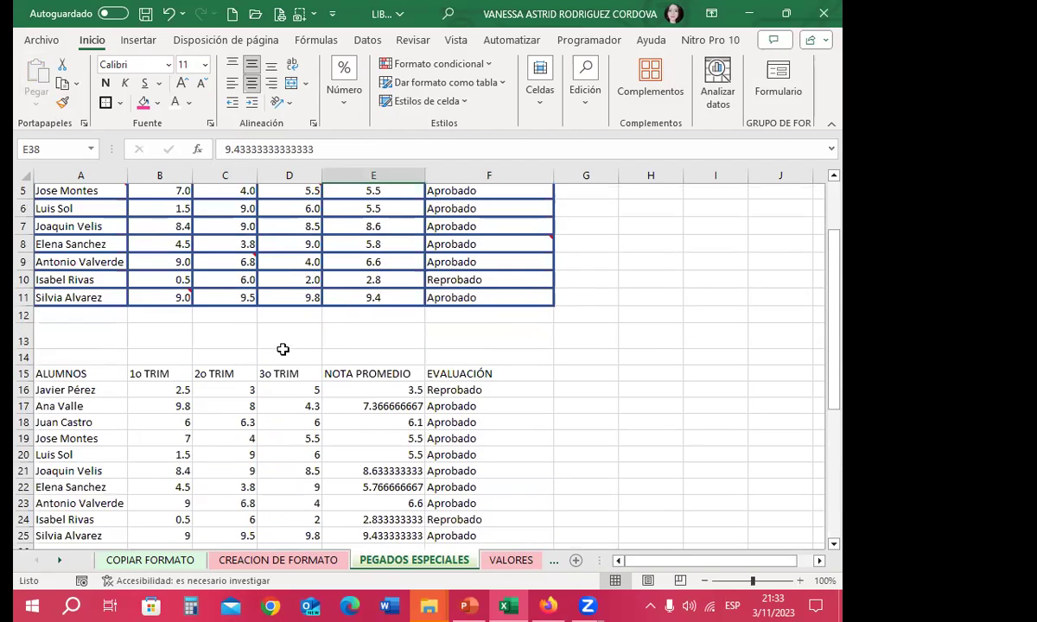
pyautogui.scroll(1, 287, 330)
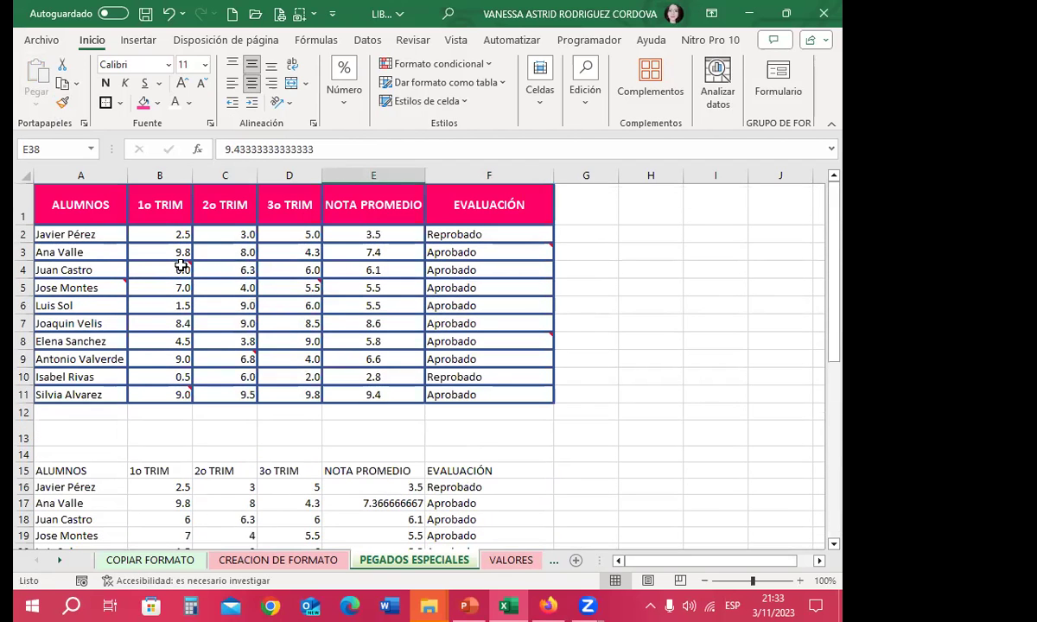
pyautogui.moveTo(182, 265)
pyautogui.scroll(-2, 269, 378)
pyautogui.scroll(-3, 270, 377)
pyautogui.scroll(-4, 270, 378)
pyautogui.scroll(-1, 270, 378)
pyautogui.click(342, 315)
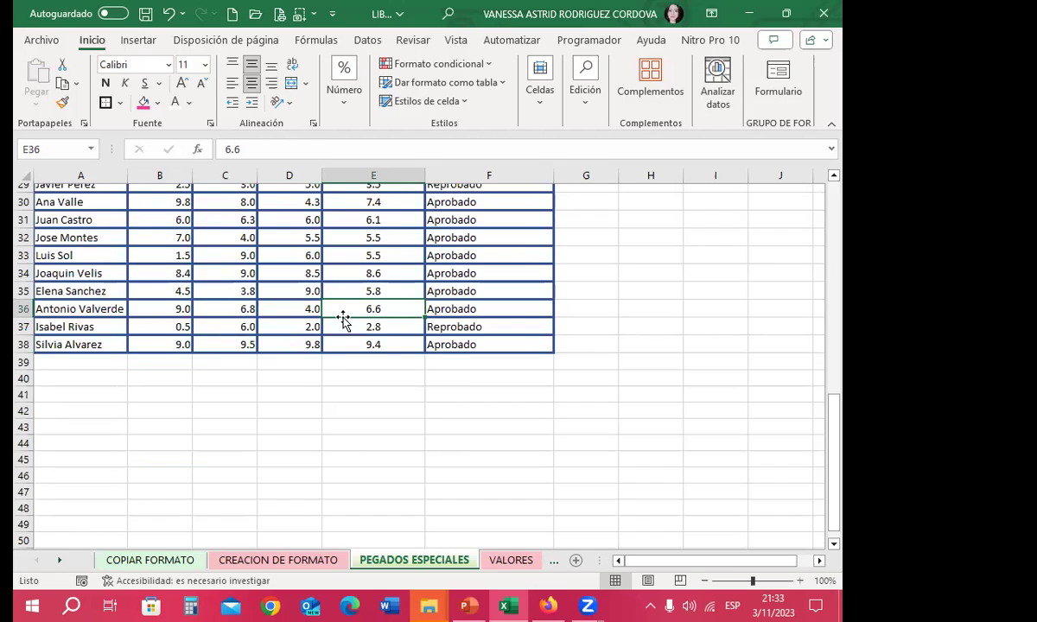
pyautogui.scroll(2, 342, 318)
pyautogui.click(266, 384)
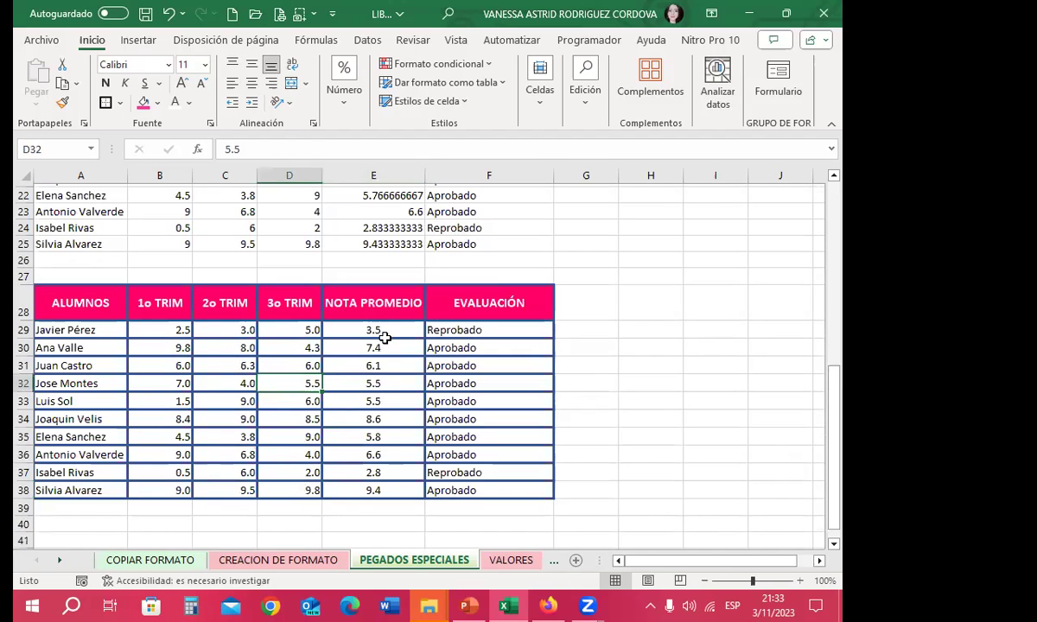
pyautogui.click(385, 336)
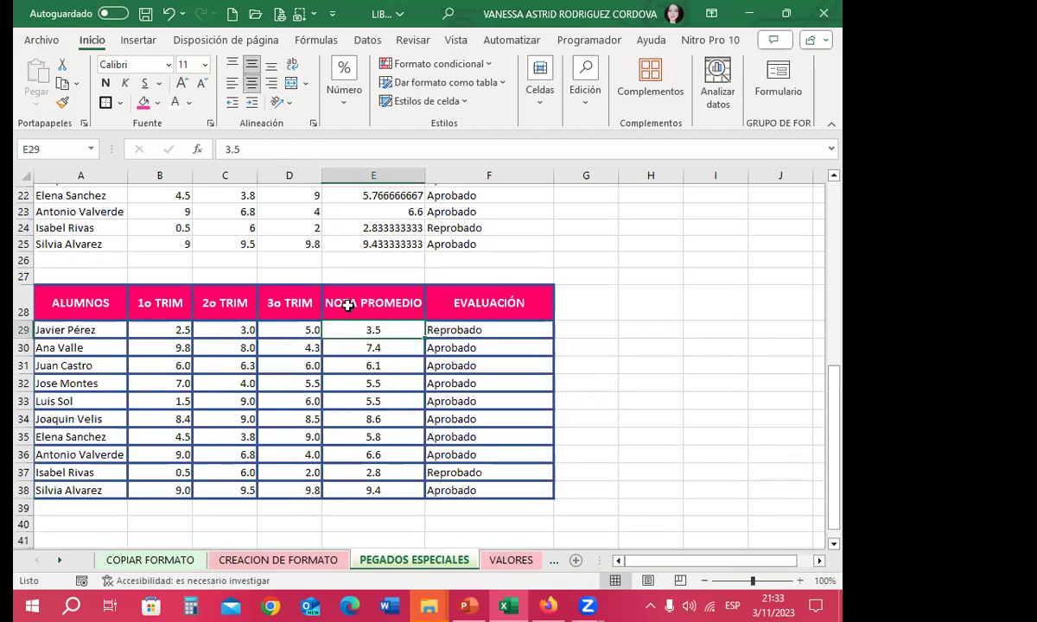
pyautogui.click(388, 242)
pyautogui.scroll(-1, 396, 386)
pyautogui.scroll(3, 396, 386)
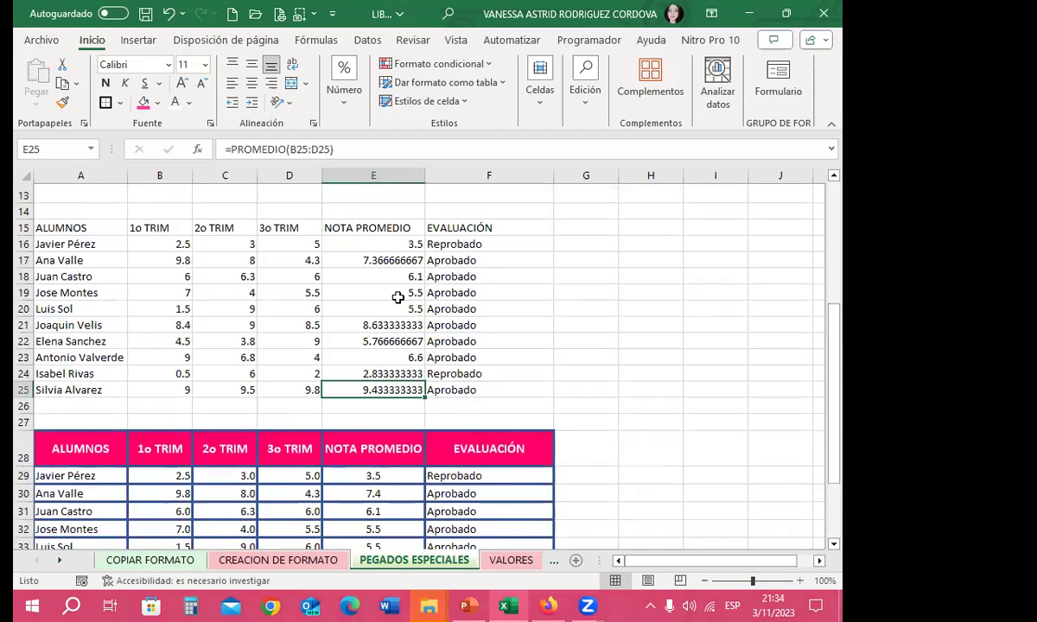
pyautogui.scroll(5, 385, 385)
pyautogui.scroll(-3, 380, 384)
pyautogui.scroll(-4, 380, 384)
pyautogui.scroll(-2, 388, 382)
pyautogui.click(396, 394)
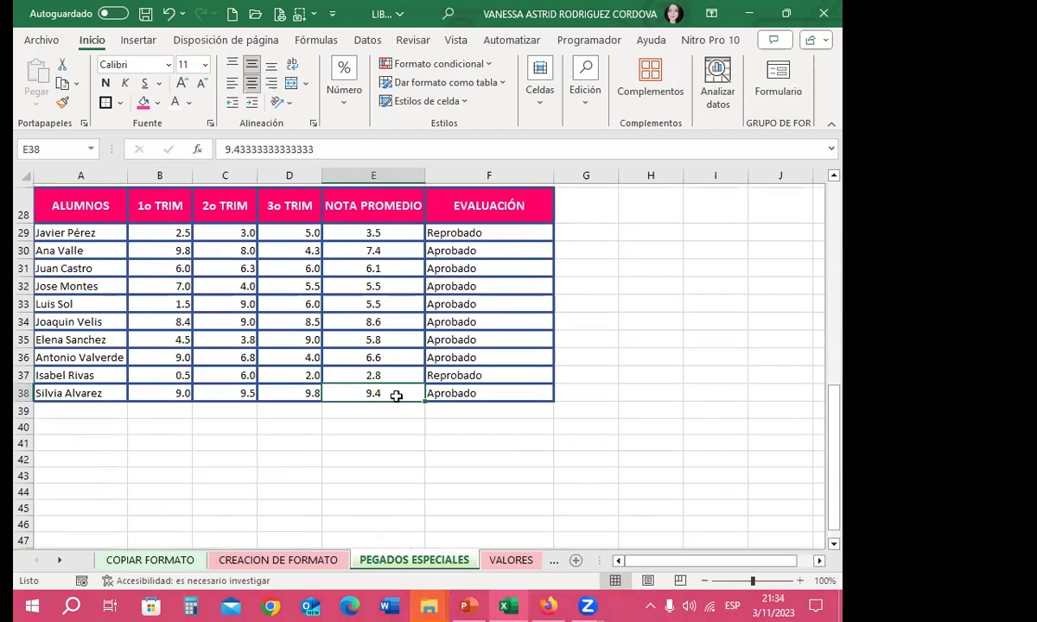
pyautogui.click(399, 375)
pyautogui.click(490, 373)
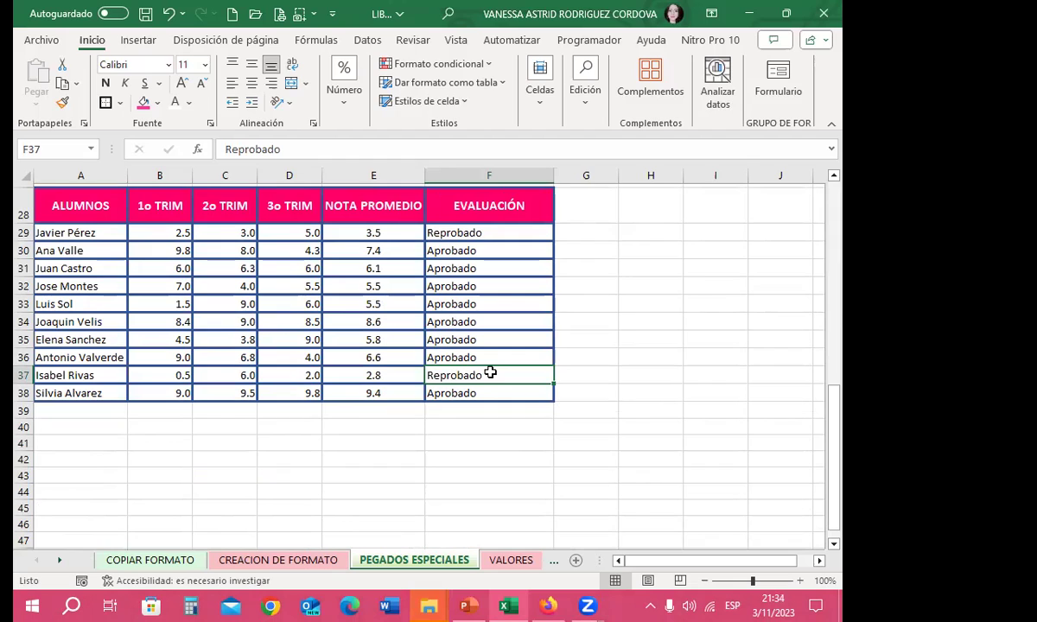
pyautogui.click(378, 251)
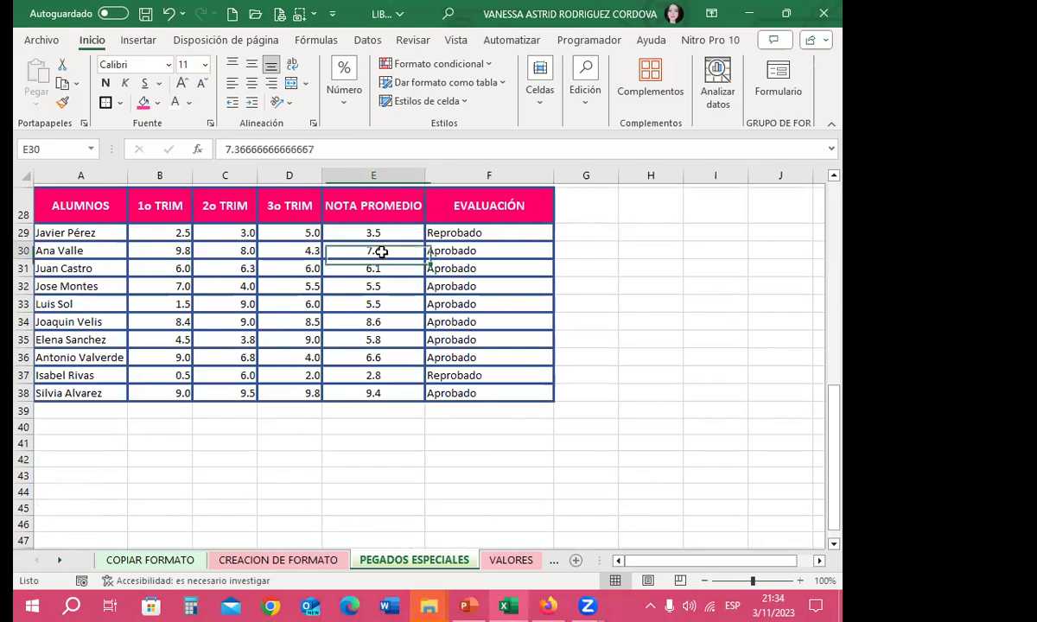
pyautogui.click(396, 232)
pyautogui.click(464, 230)
pyautogui.click(455, 287)
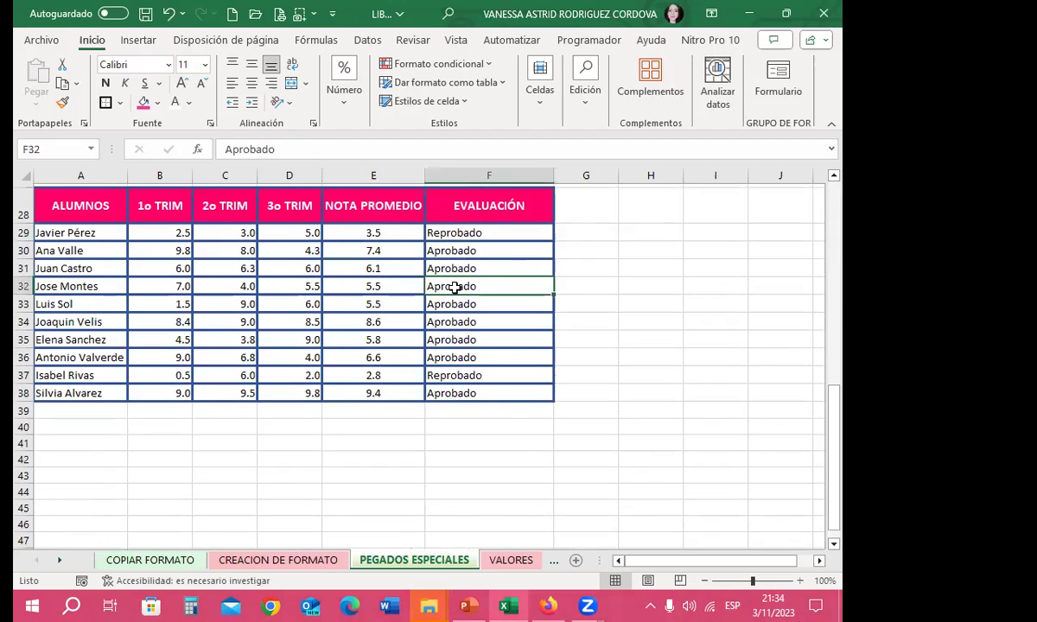
pyautogui.click(390, 285)
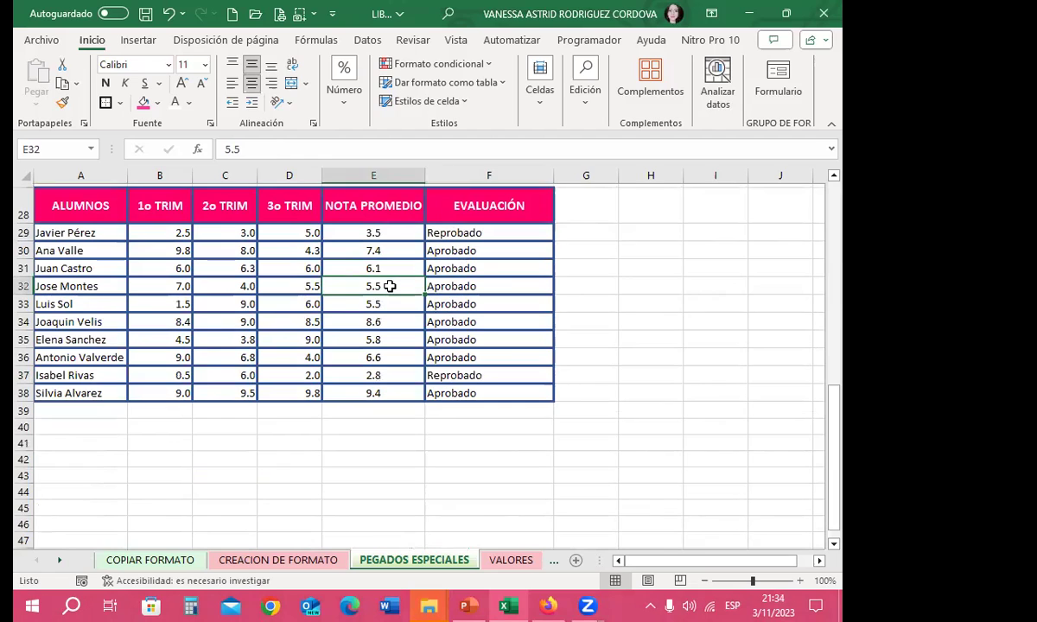
pyautogui.click(469, 289)
pyautogui.click(173, 321)
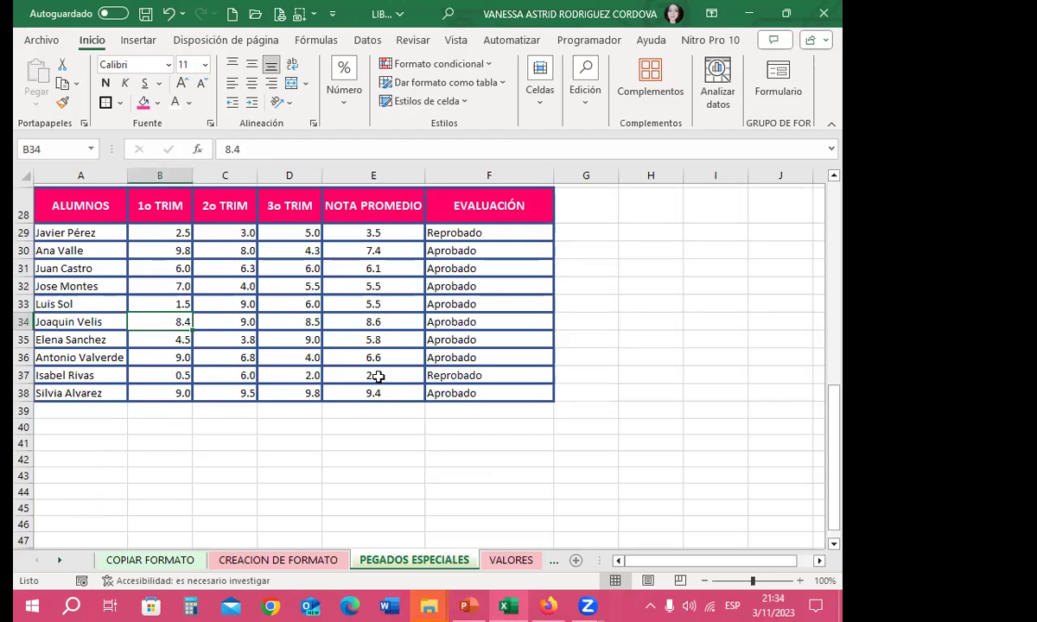
pyautogui.click(488, 357)
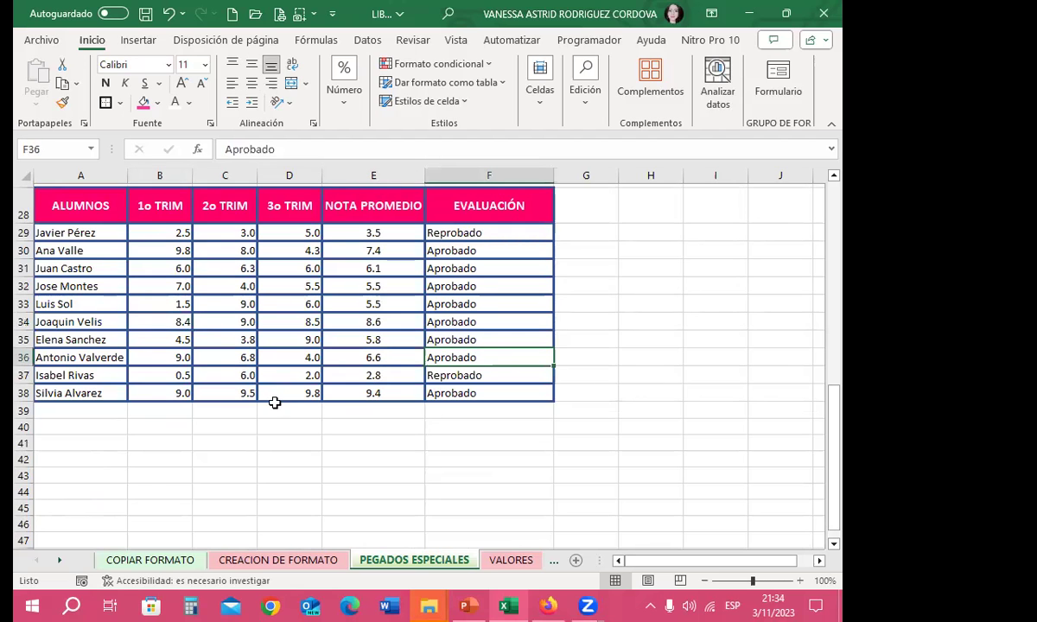
pyautogui.scroll(9, 257, 396)
# Copy A1:F12 and paste only its Comentarios y notas at A41.
pyautogui.moveTo(52, 205)
pyautogui.mouseDown()
pyautogui.moveTo(490, 349)
pyautogui.moveTo(542, 419)
pyautogui.mouseUp()
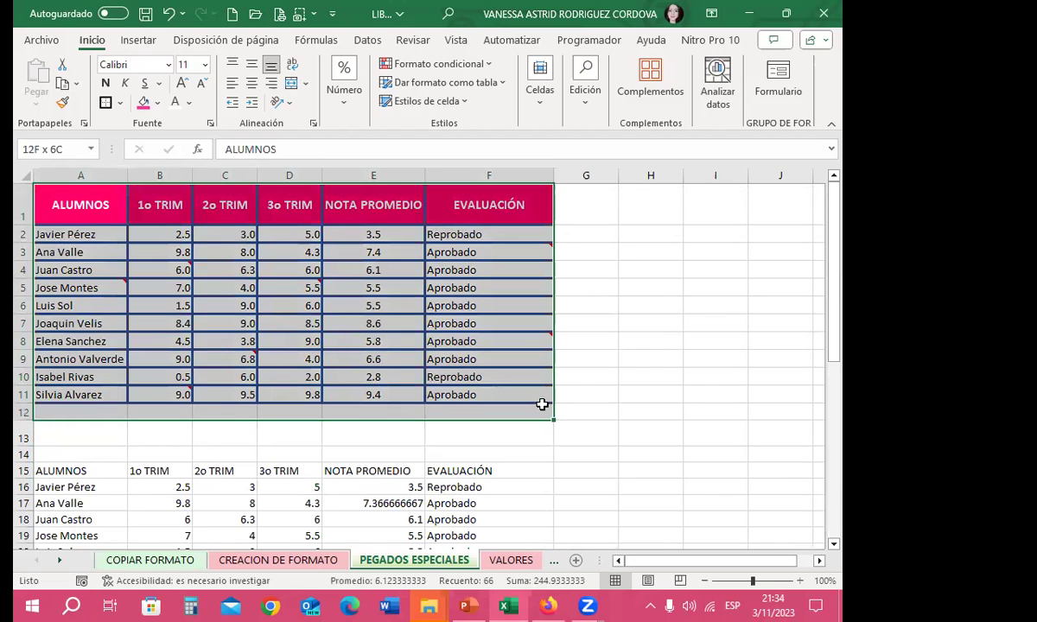
pyautogui.click(62, 84)
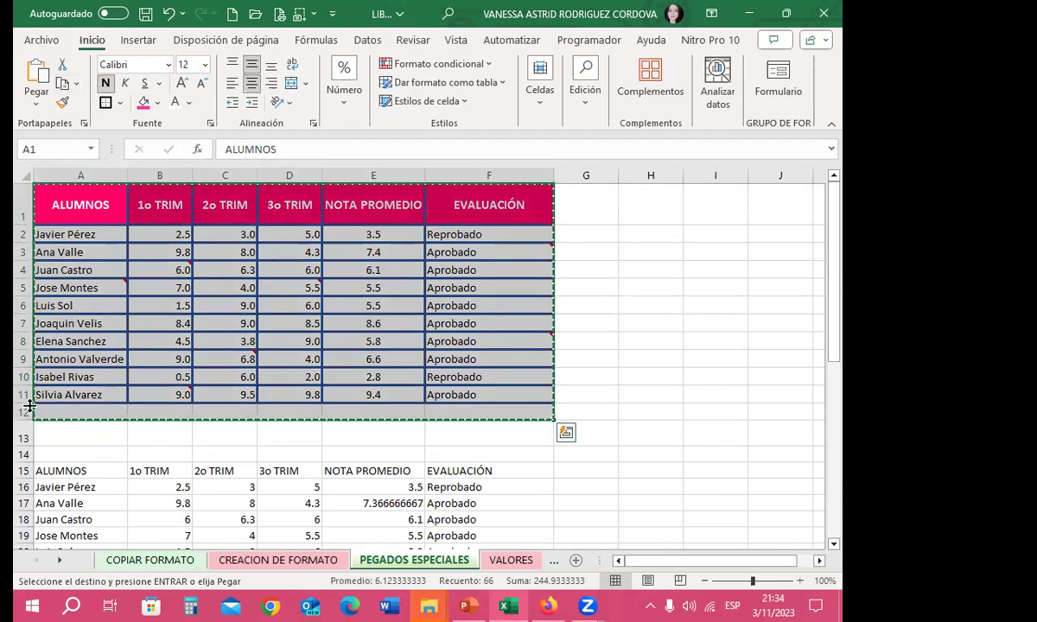
pyautogui.scroll(-6, 24, 412)
pyautogui.scroll(-5, 24, 412)
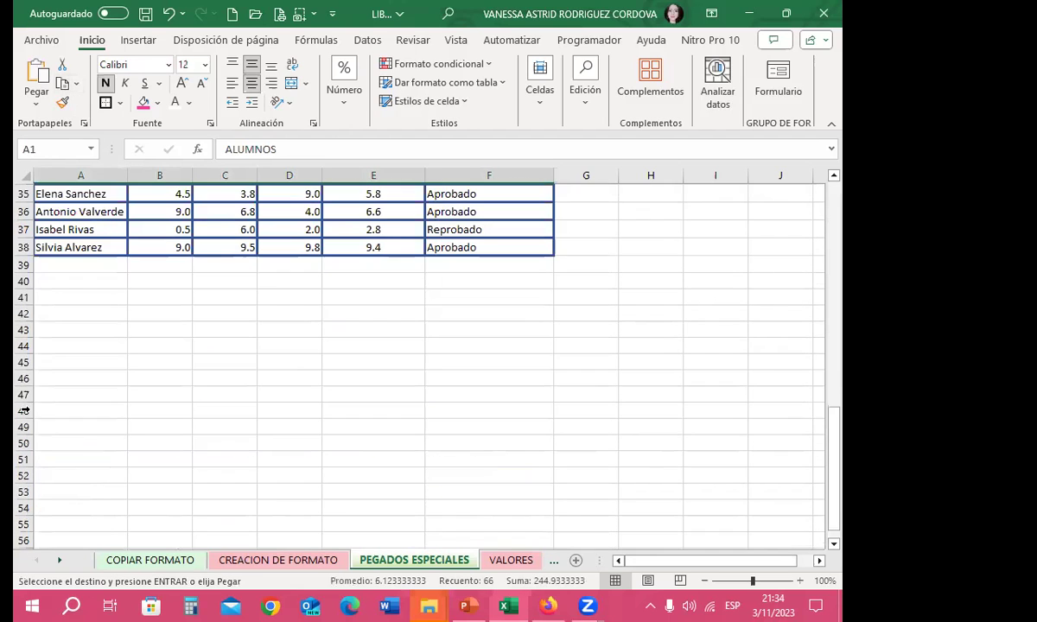
pyautogui.click(77, 296)
pyautogui.click(36, 104)
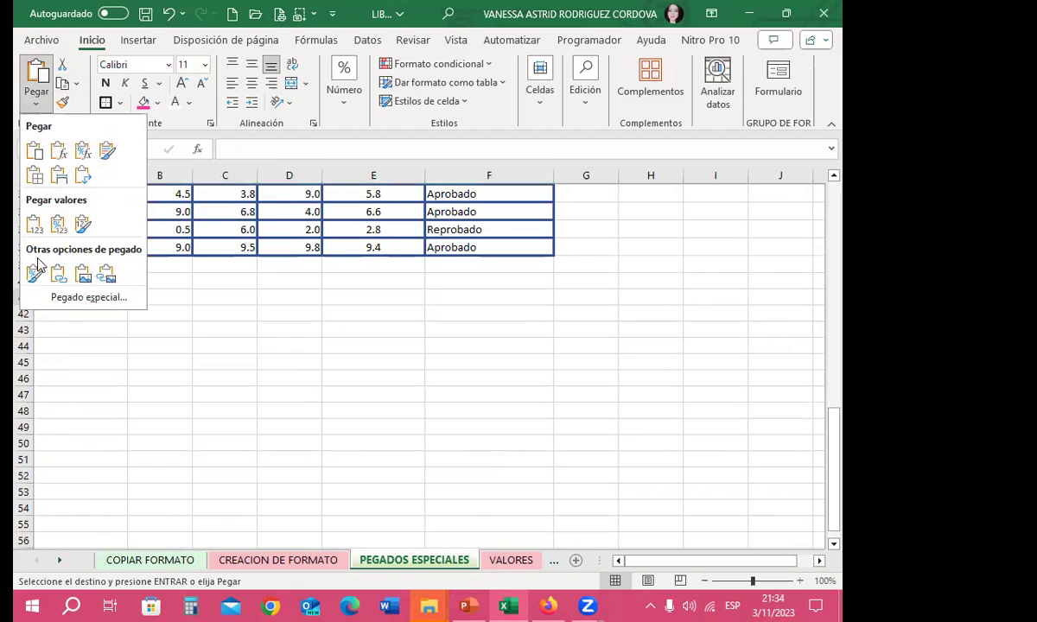
pyautogui.click(72, 298)
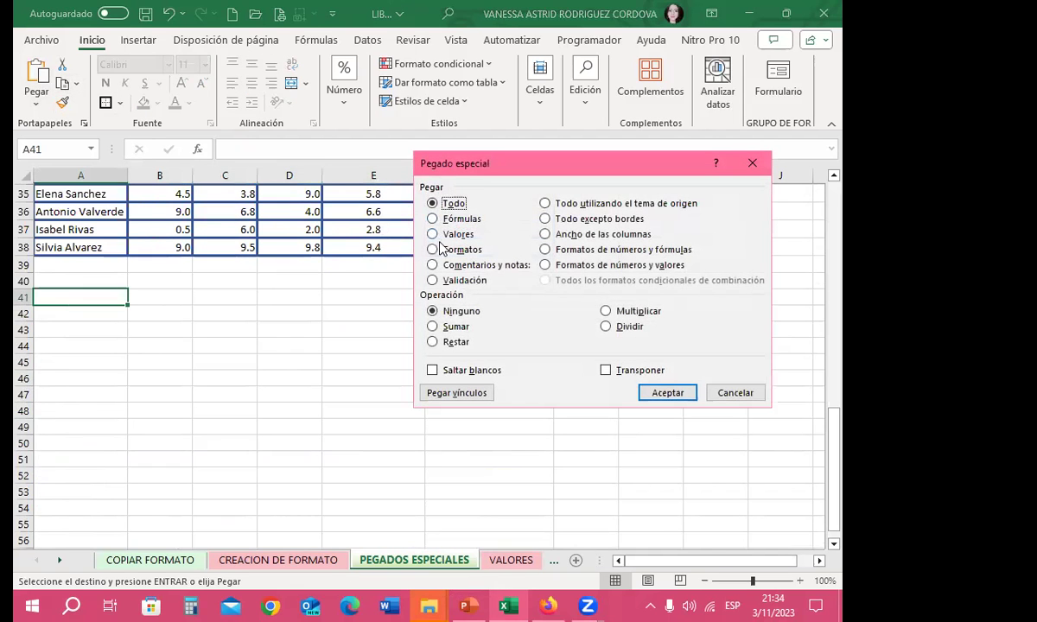
pyautogui.click(432, 265)
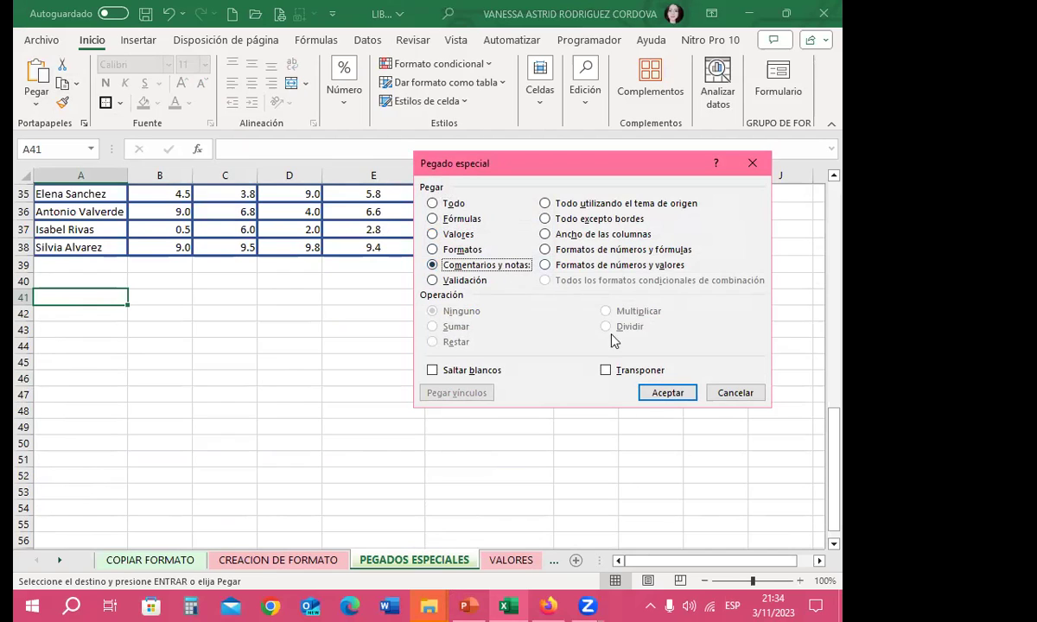
pyautogui.click(665, 394)
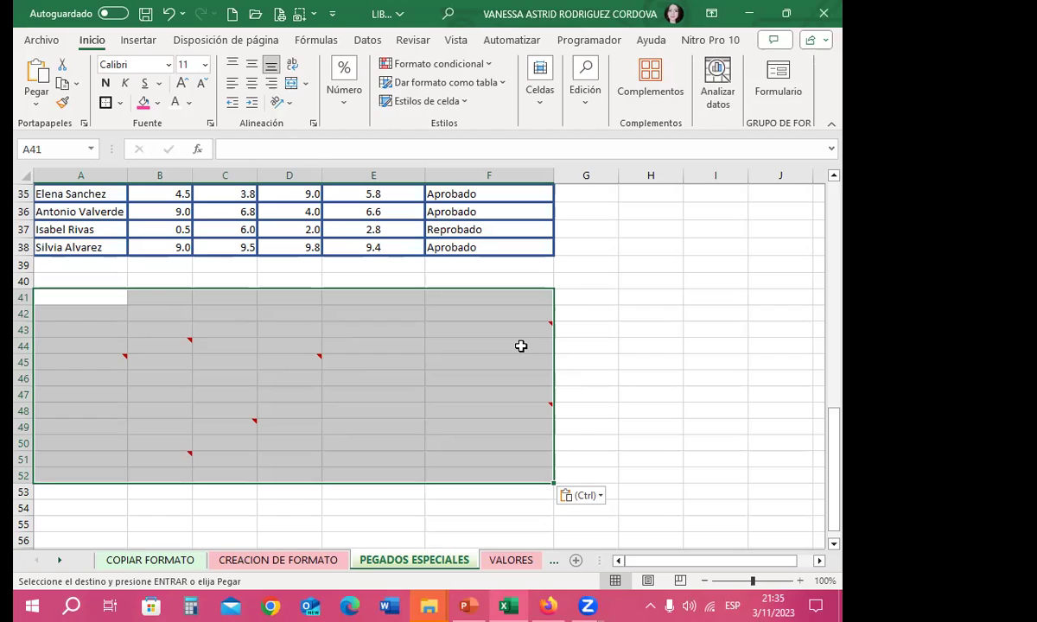
pyautogui.moveTo(166, 350)
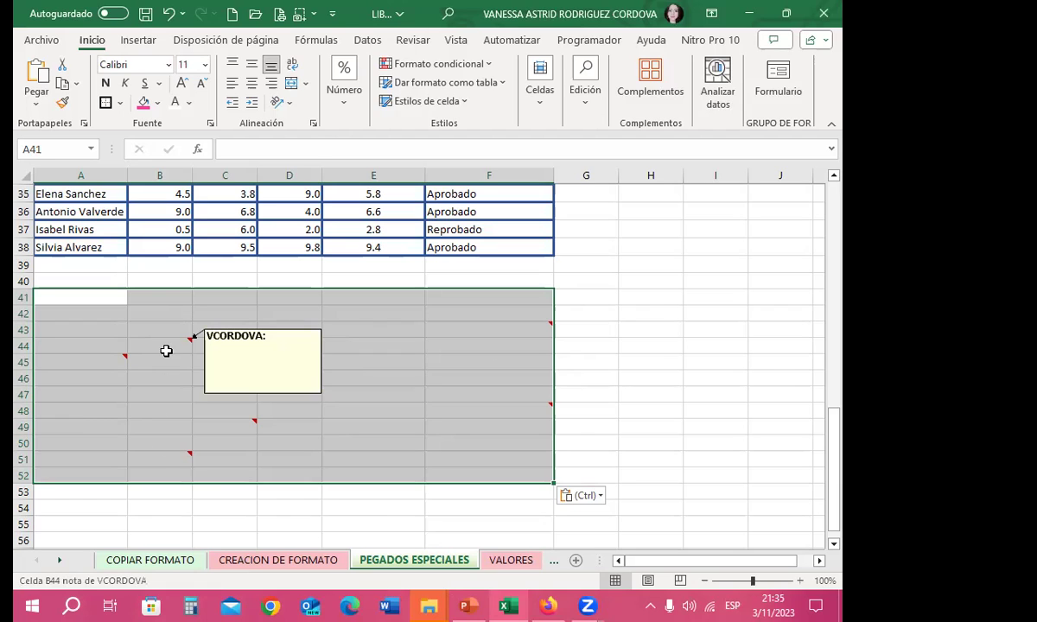
pyautogui.click(86, 361)
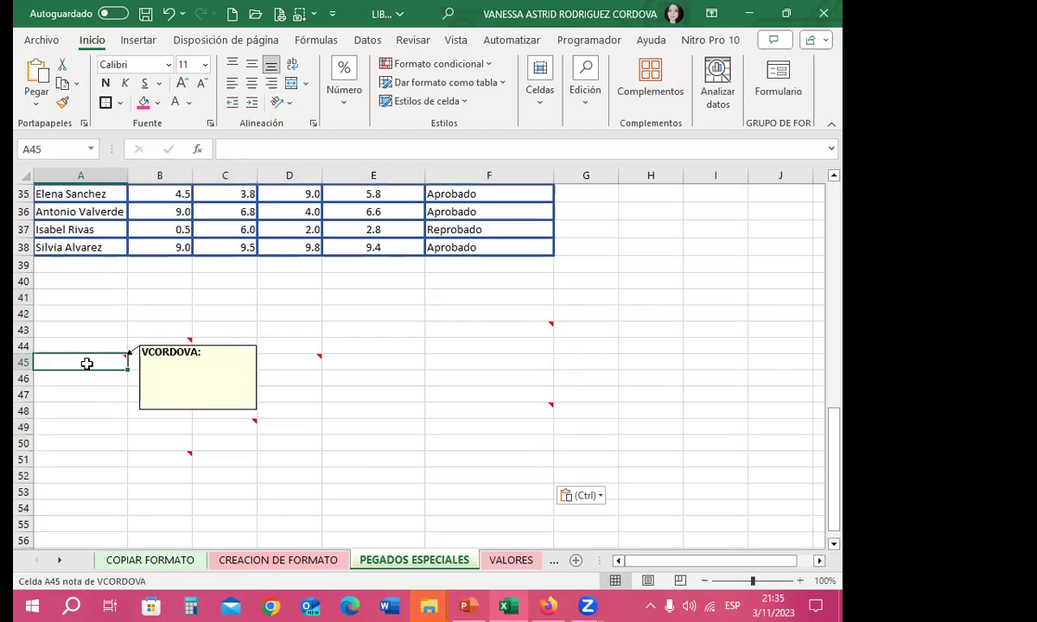
pyautogui.click(179, 346)
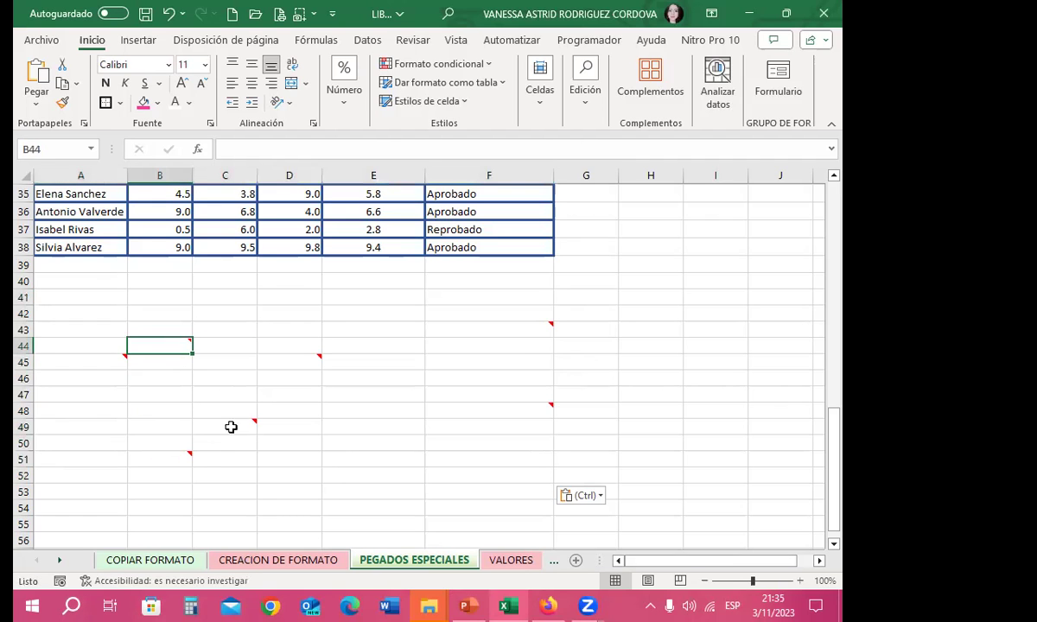
pyautogui.click(333, 431)
pyautogui.click(506, 395)
pyautogui.click(509, 298)
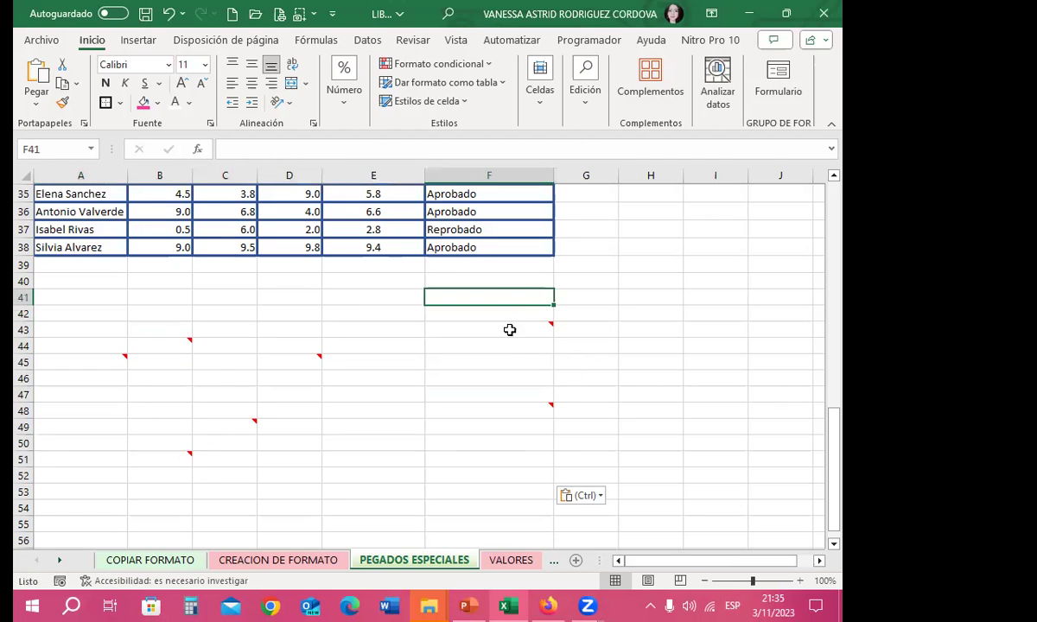
pyautogui.scroll(4, 406, 307)
pyautogui.scroll(-4, 317, 409)
pyautogui.scroll(-10, 386, 402)
pyautogui.scroll(-3, 696, 266)
pyautogui.scroll(7, 387, 421)
pyautogui.scroll(7, 369, 396)
pyautogui.scroll(1, 326, 439)
pyautogui.scroll(-1, 346, 384)
pyautogui.click(359, 379)
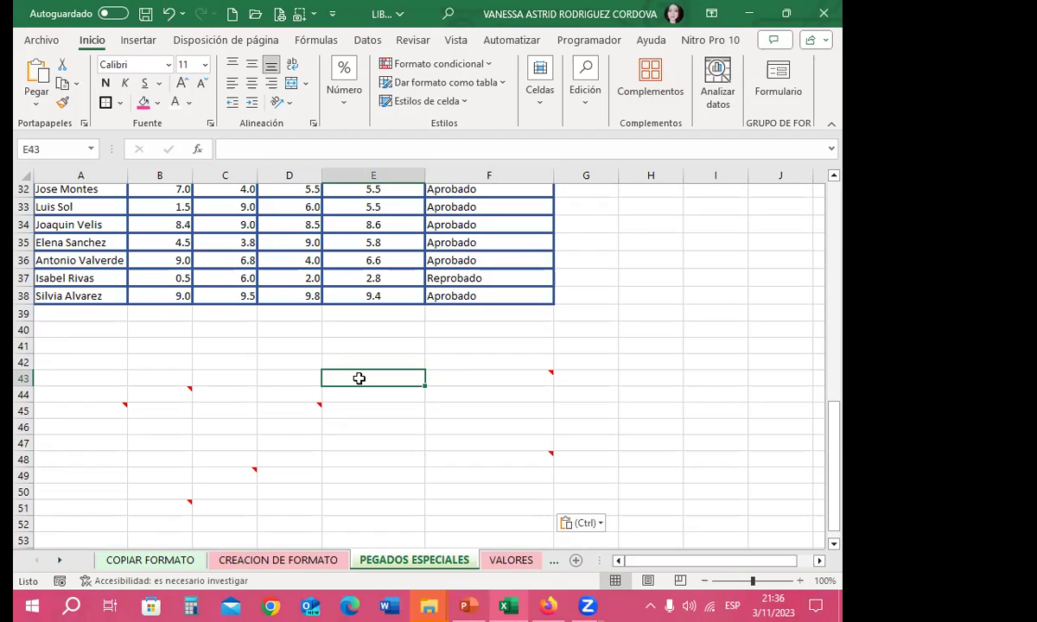
pyautogui.scroll(-2, 358, 377)
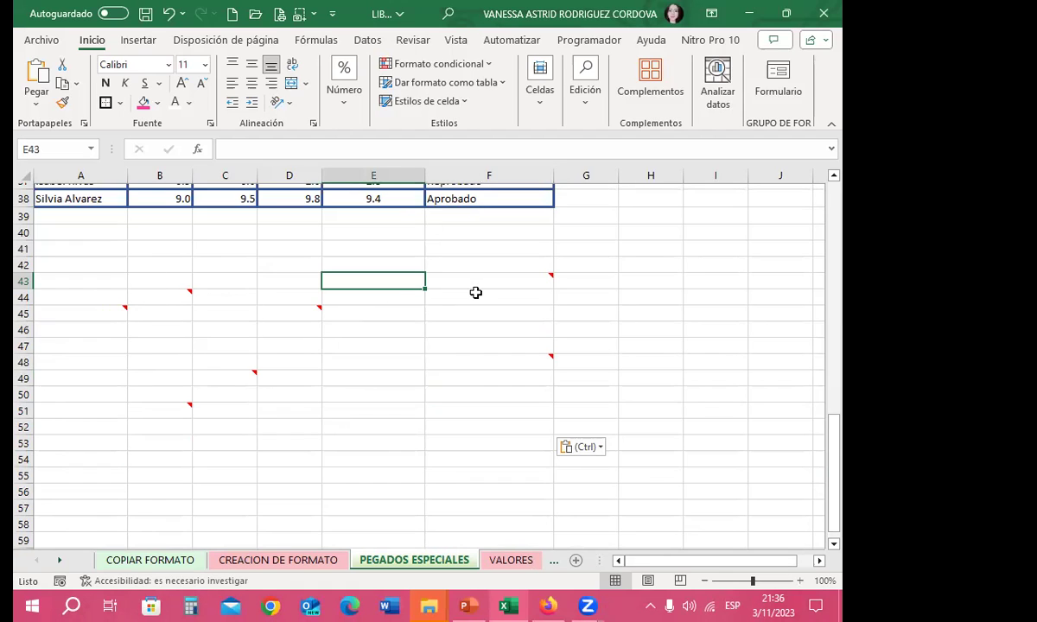
pyautogui.click(489, 348)
pyautogui.click(501, 377)
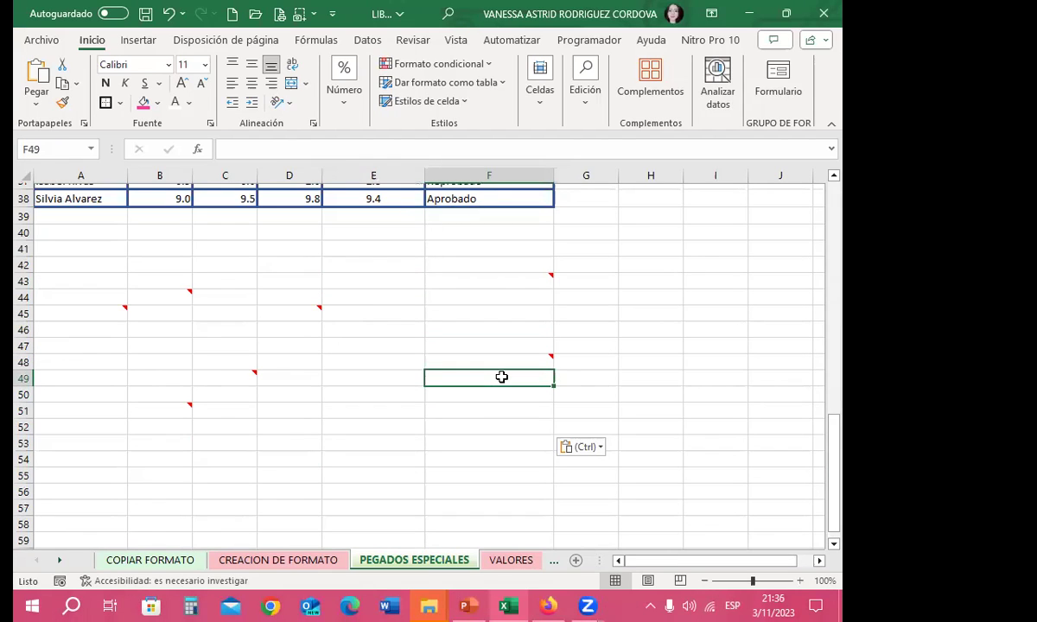
pyautogui.click(504, 278)
pyautogui.moveTo(521, 283)
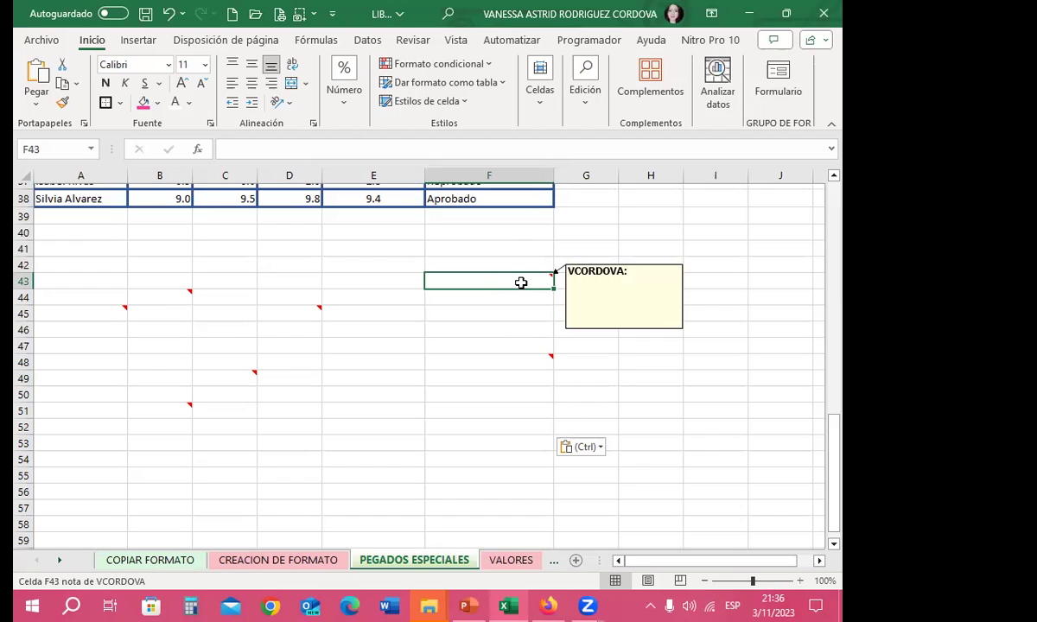
pyautogui.moveTo(279, 315)
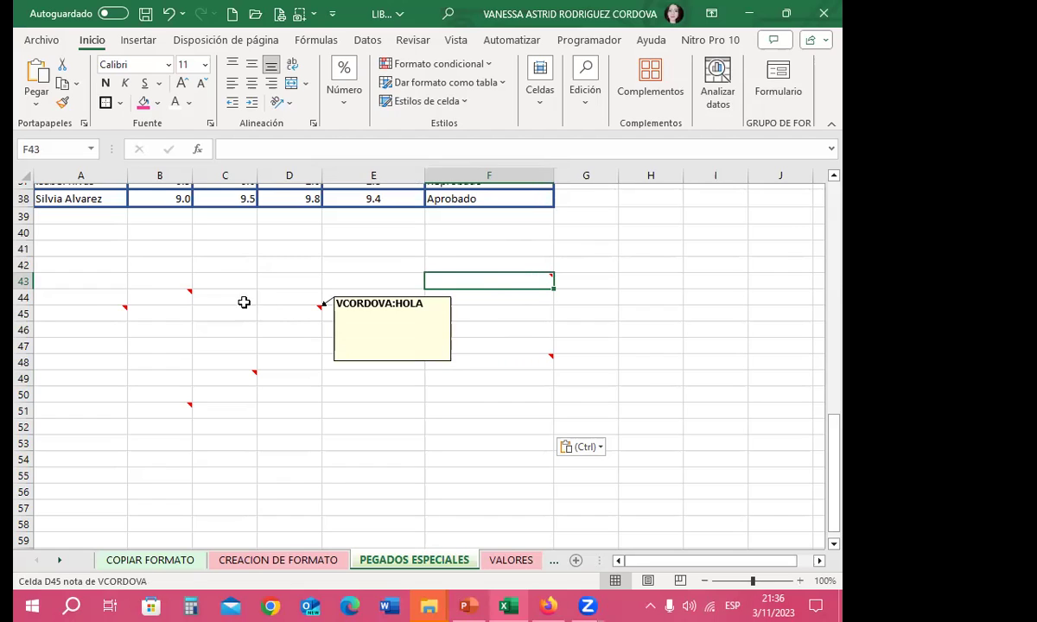
pyautogui.moveTo(93, 309)
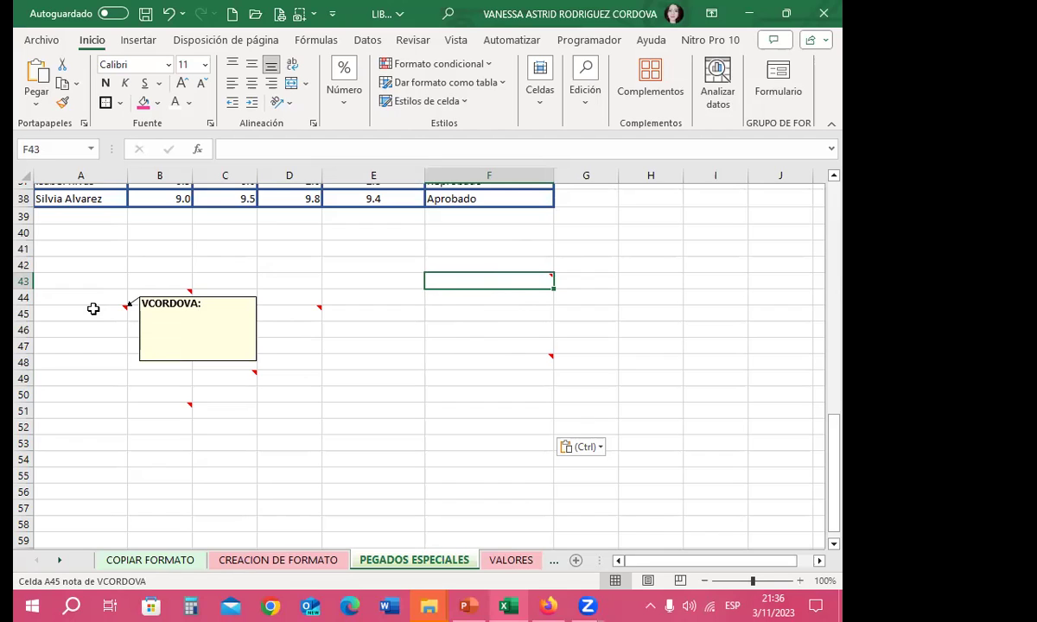
pyautogui.click(312, 311)
pyautogui.click(239, 377)
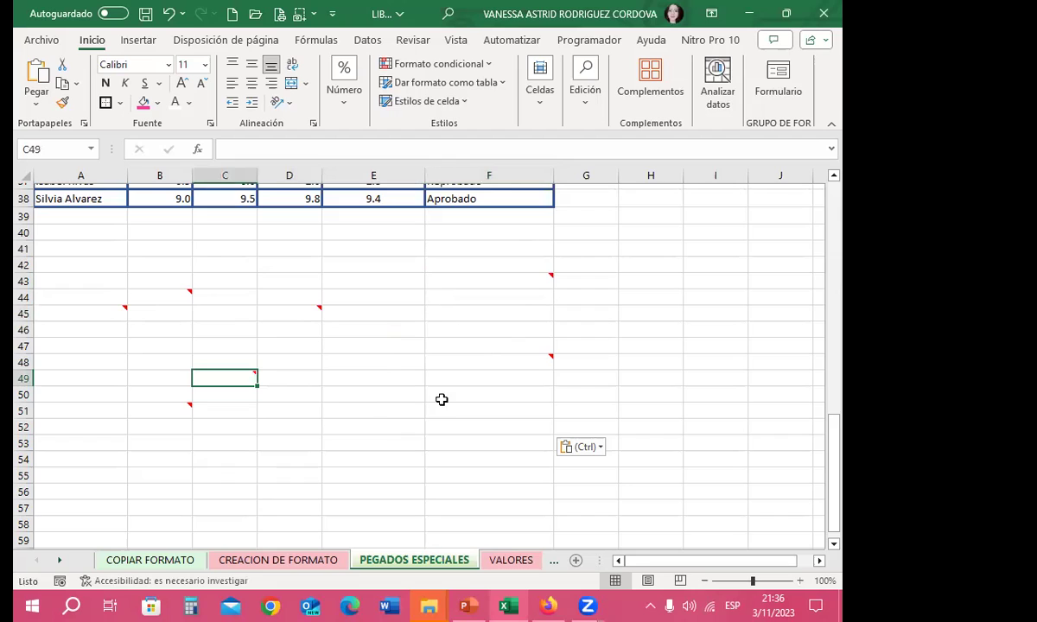
pyautogui.click(477, 344)
pyautogui.click(514, 281)
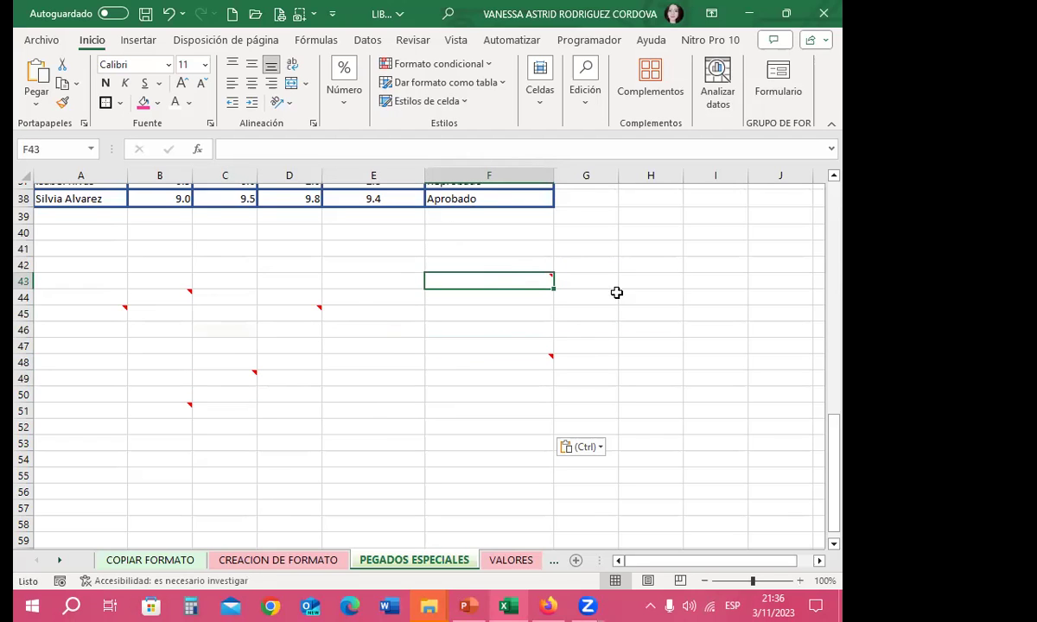
pyautogui.click(488, 365)
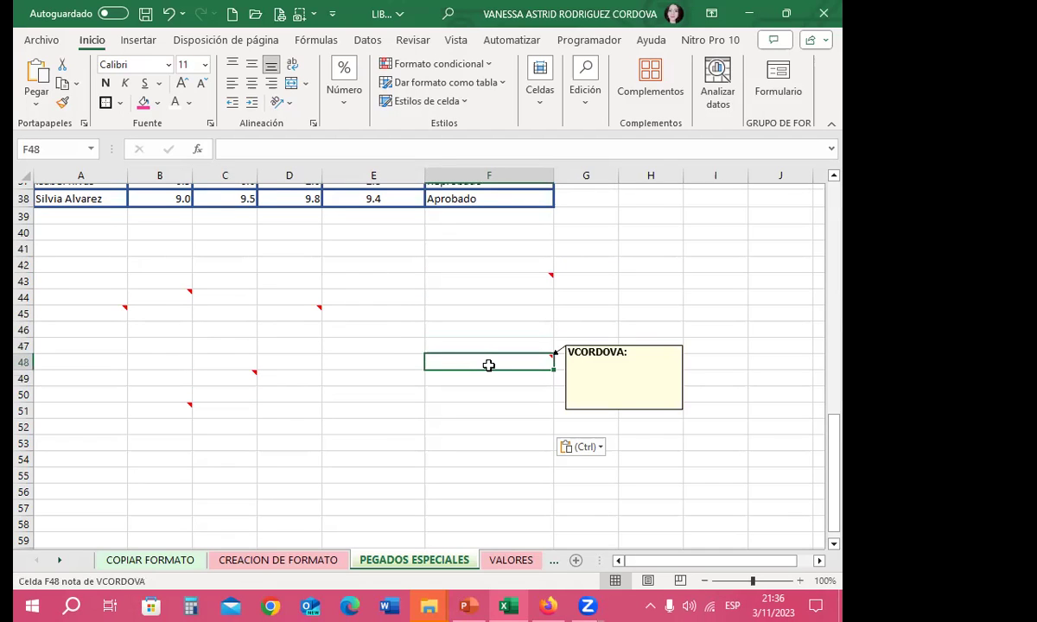
pyautogui.click(273, 309)
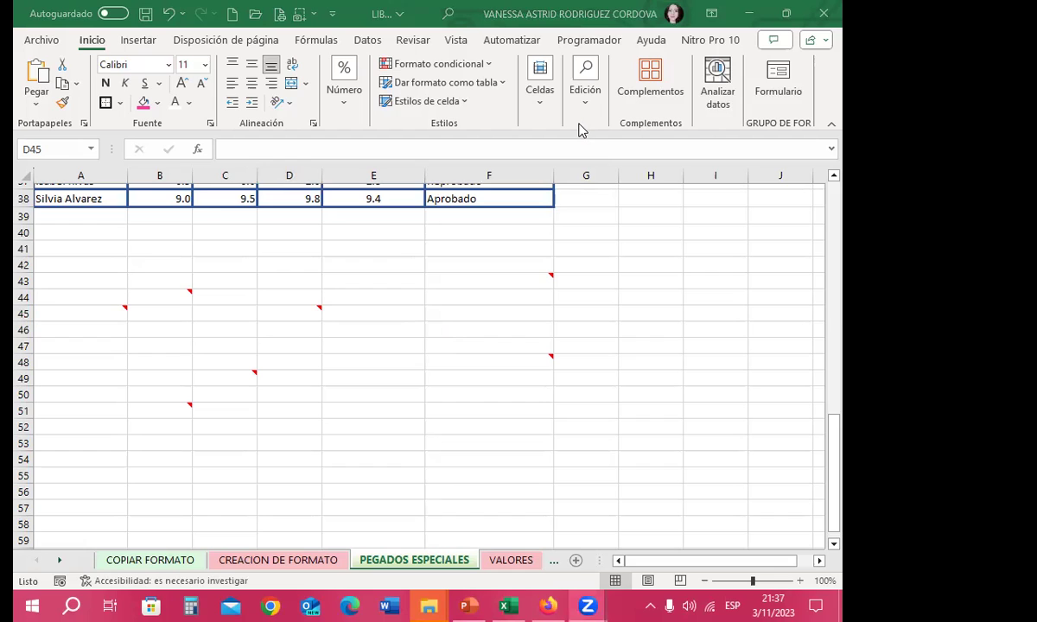
pyautogui.click(61, 446)
pyautogui.click(64, 458)
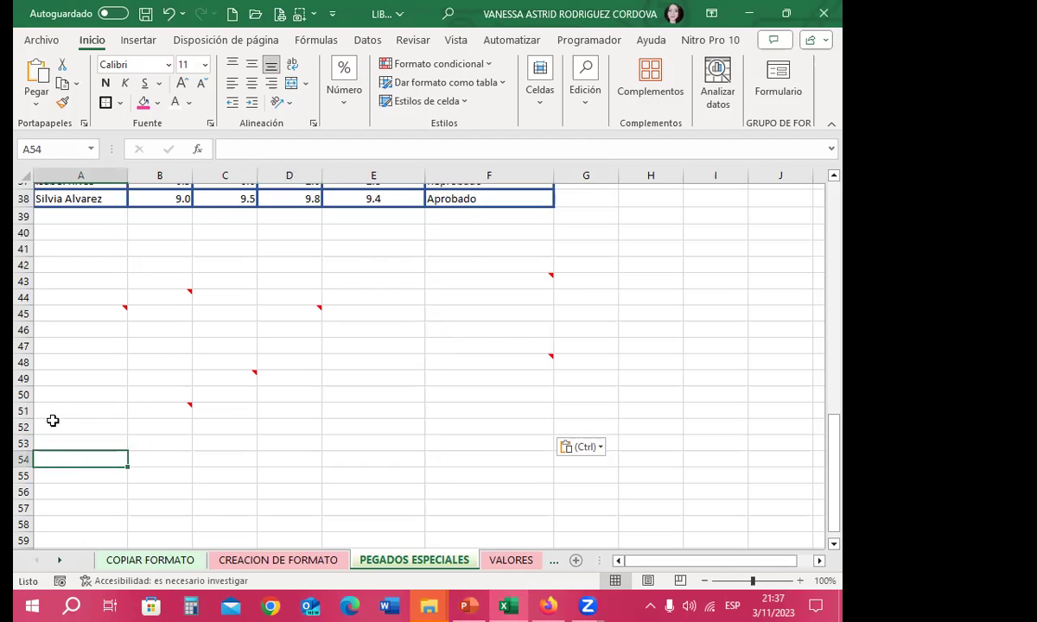
# Paste only the Validación rules into A54:F65 and select A65 to test them.
pyautogui.scroll(8, 52, 421)
pyautogui.scroll(4, 54, 307)
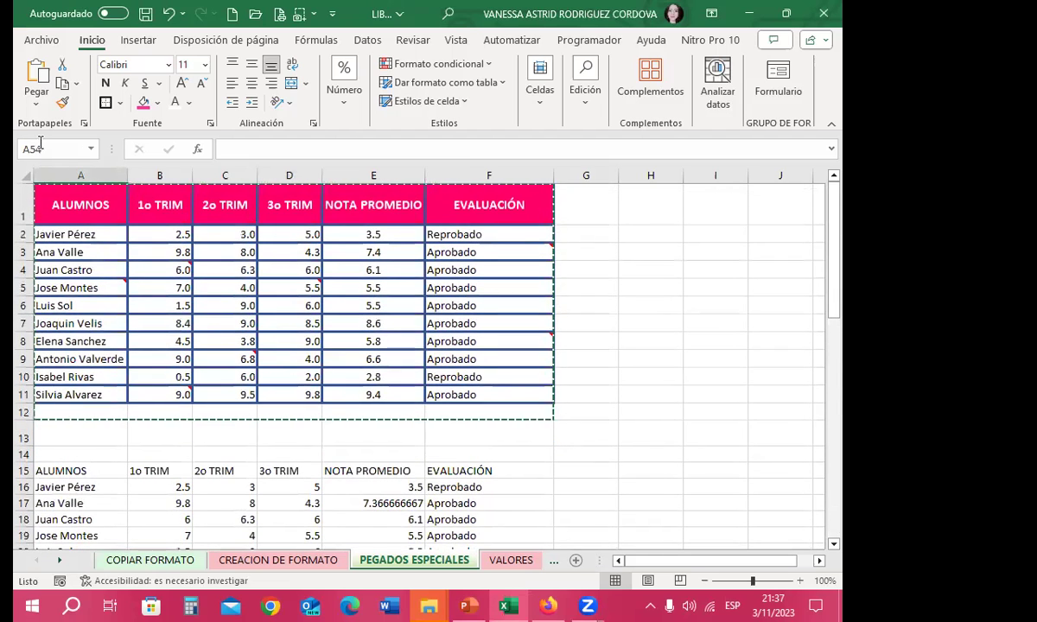
pyautogui.scroll(-6, 18, 294)
pyautogui.scroll(-3, 18, 297)
pyautogui.scroll(-4, 81, 298)
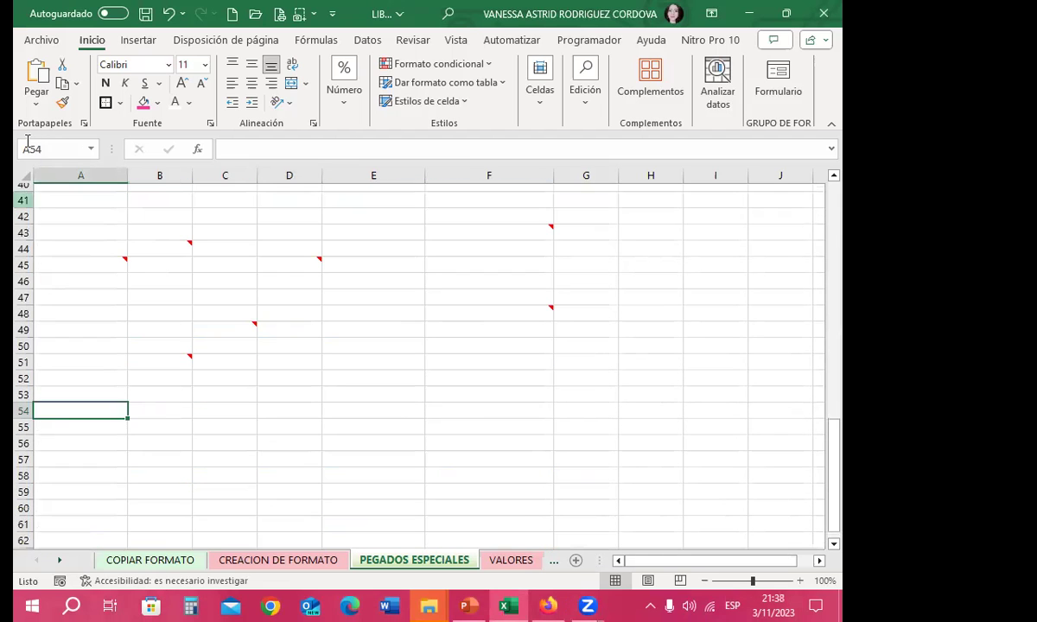
pyautogui.click(36, 103)
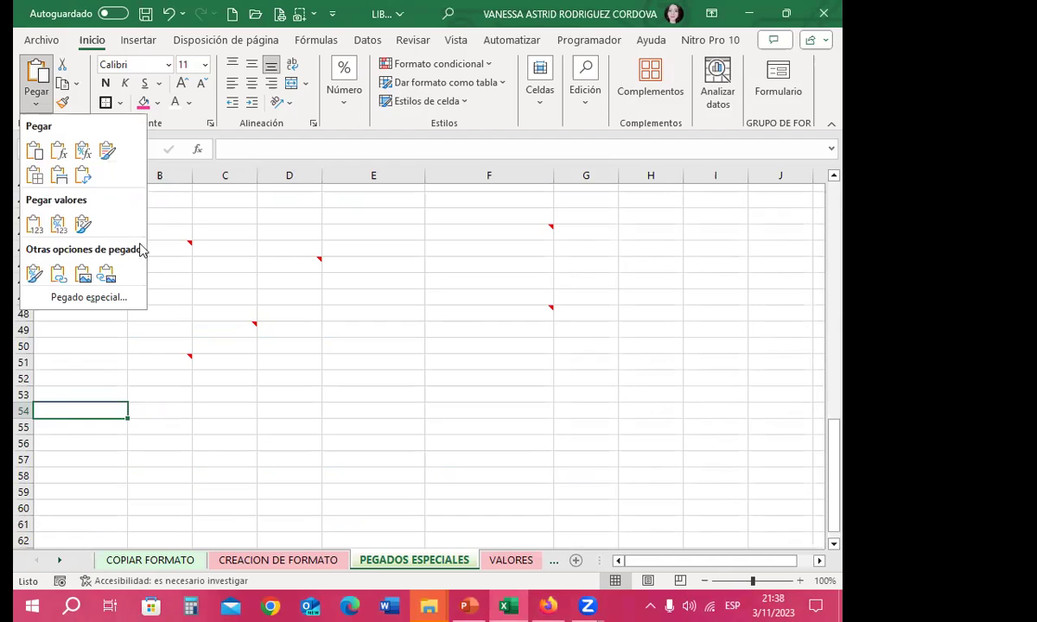
pyautogui.click(72, 297)
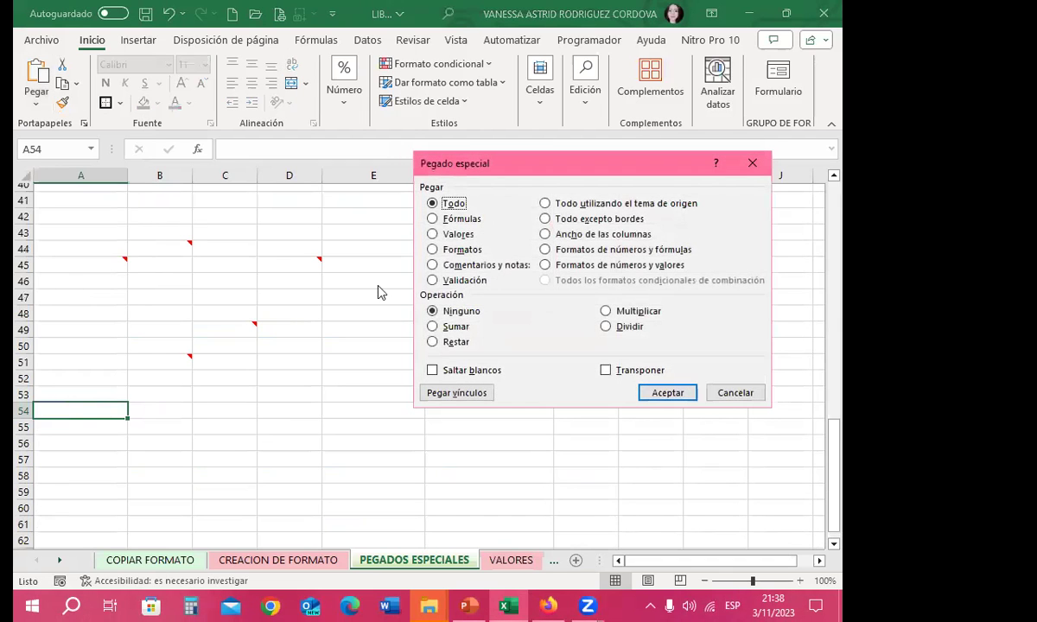
pyautogui.click(431, 281)
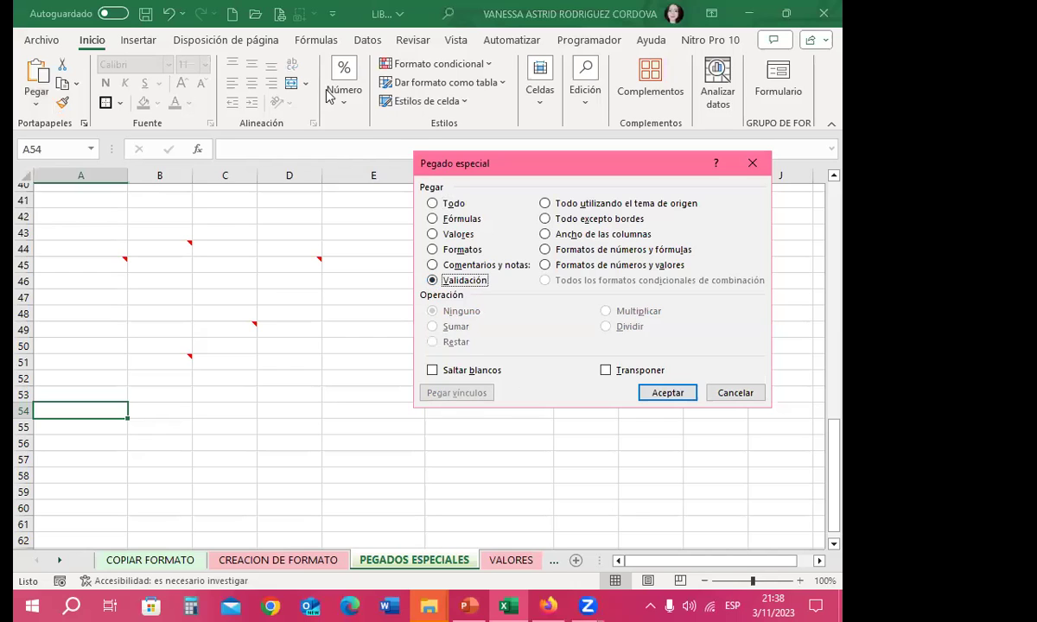
pyautogui.click(669, 393)
pyautogui.scroll(-2, 130, 363)
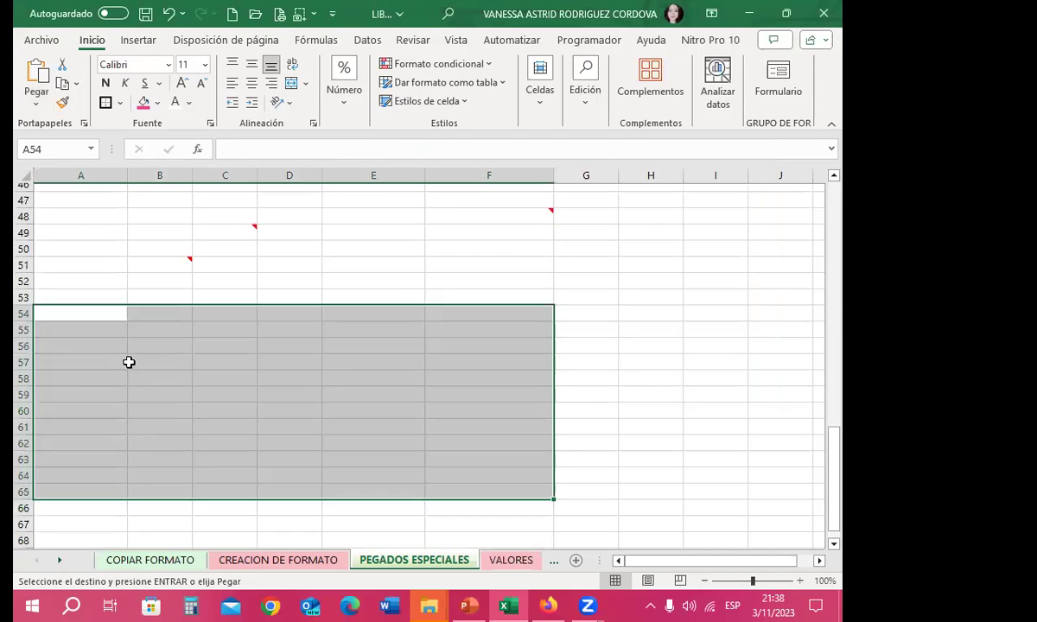
pyautogui.scroll(-2, 113, 330)
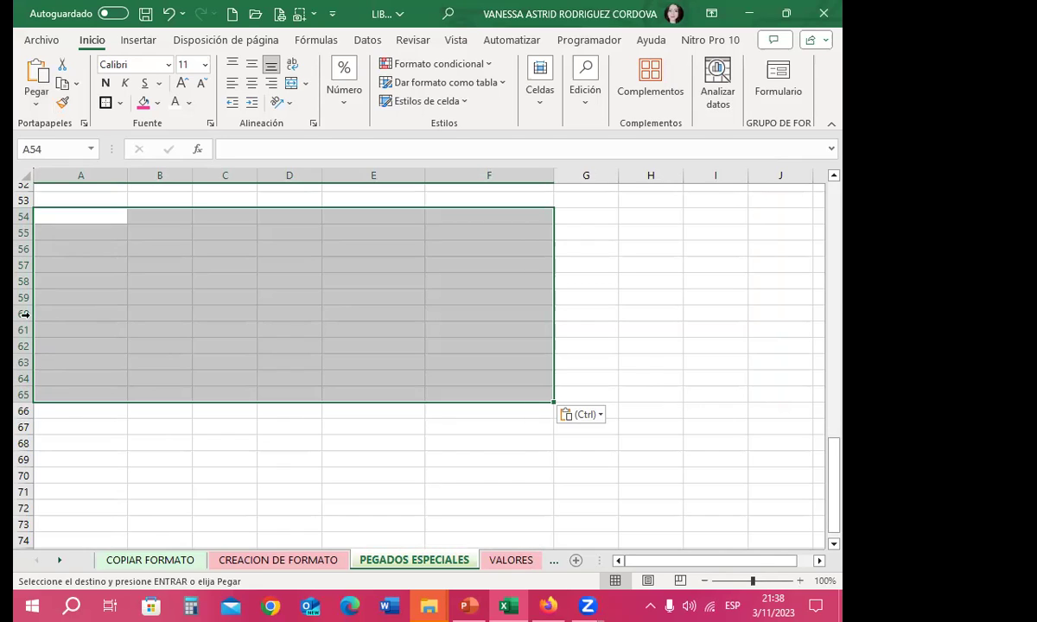
pyautogui.click(78, 393)
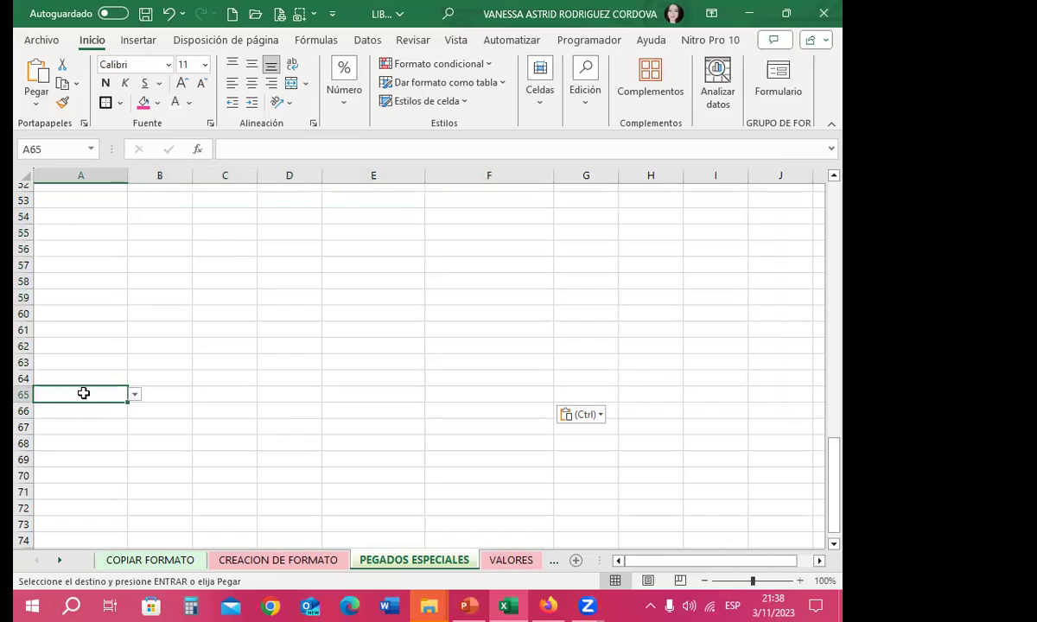
# Fill A65 with the olive recent colour after first trying pink.
pyautogui.click(145, 107)
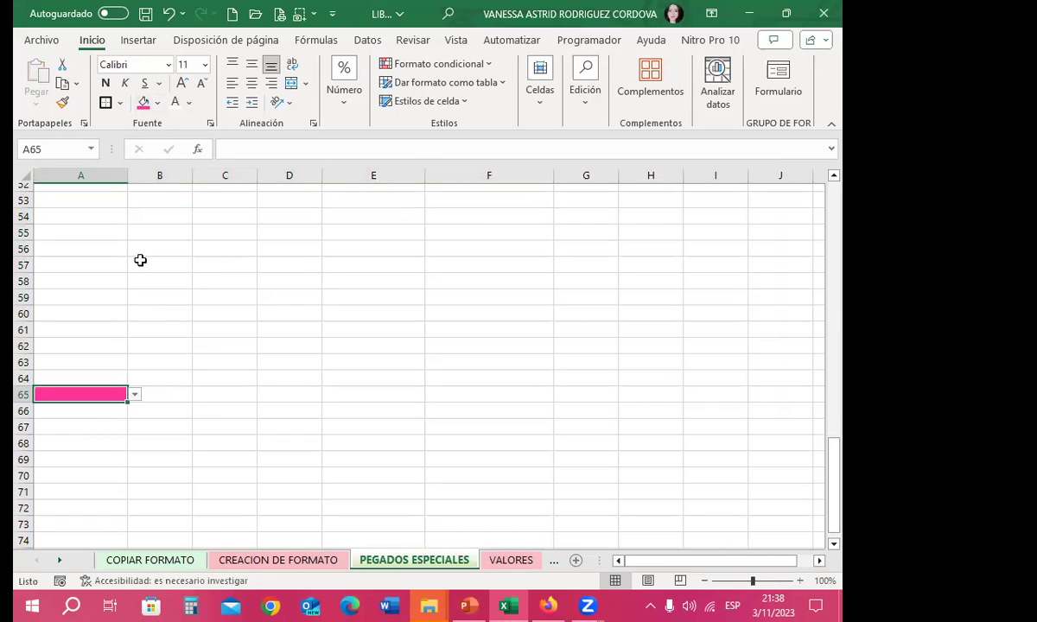
pyautogui.click(152, 416)
pyautogui.click(86, 396)
pyautogui.click(157, 102)
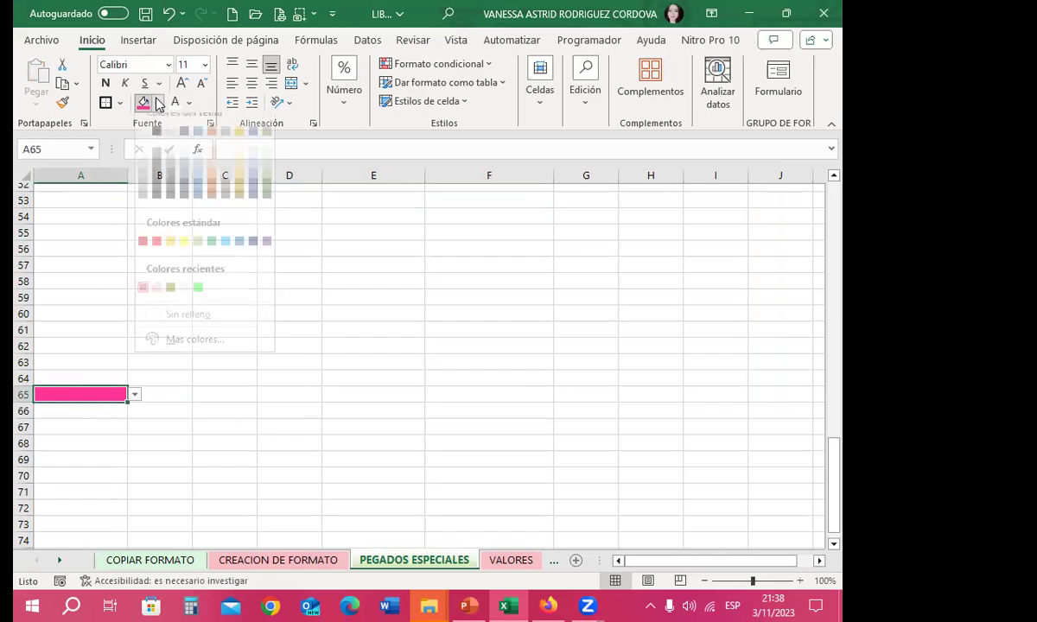
pyautogui.click(171, 301)
# Reselect A65 and open its dropdown list of student names.
pyautogui.moveTo(138, 443); pyautogui.dragTo(87, 443)
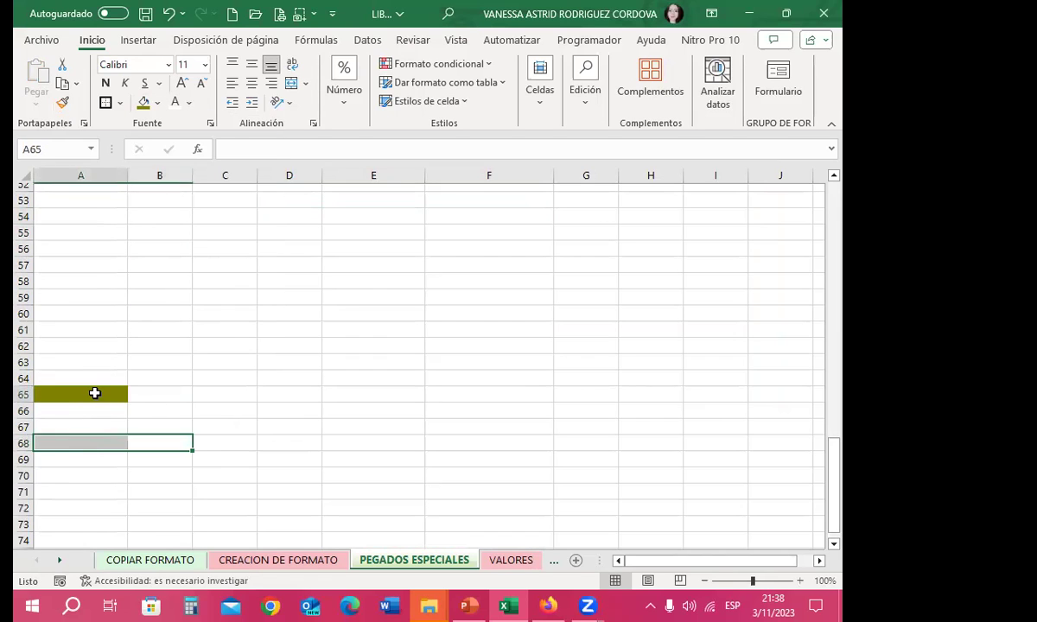
pyautogui.click(95, 393)
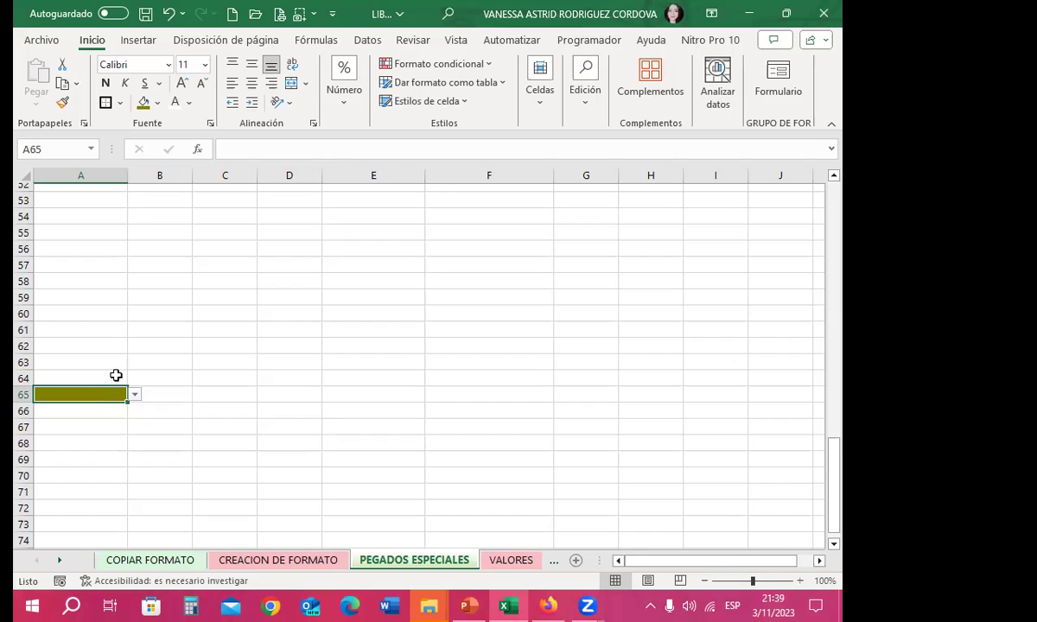
pyautogui.scroll(-1, 115, 373)
pyautogui.click(135, 347)
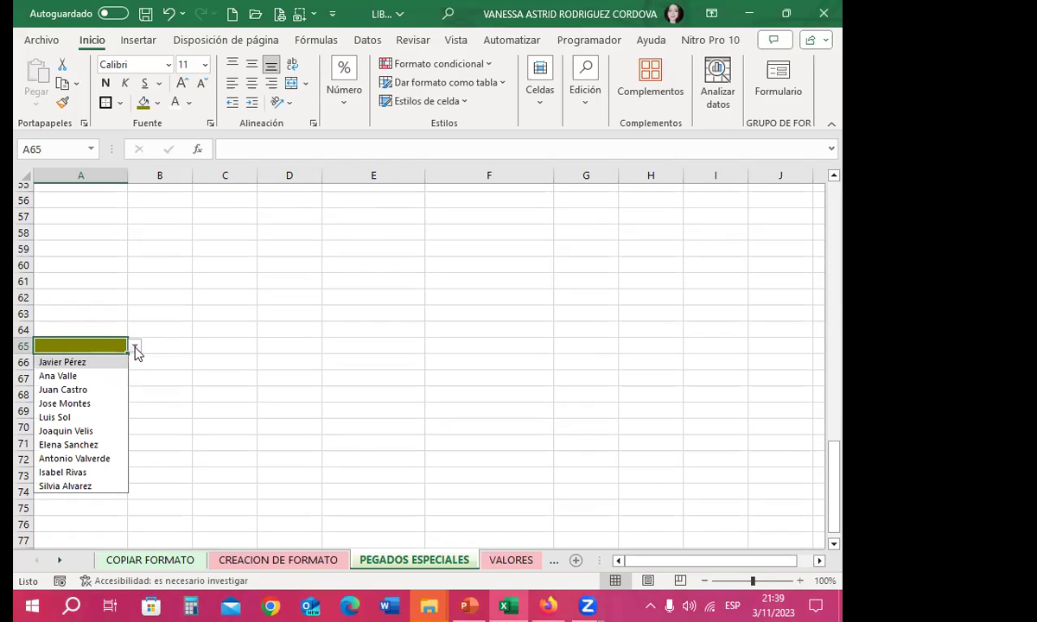
# Close and reopen A65's name list, dismissing it without a choice.
pyautogui.click(74, 340)
pyautogui.scroll(7, 79, 339)
pyautogui.scroll(3, 74, 287)
pyautogui.scroll(-3, 69, 415)
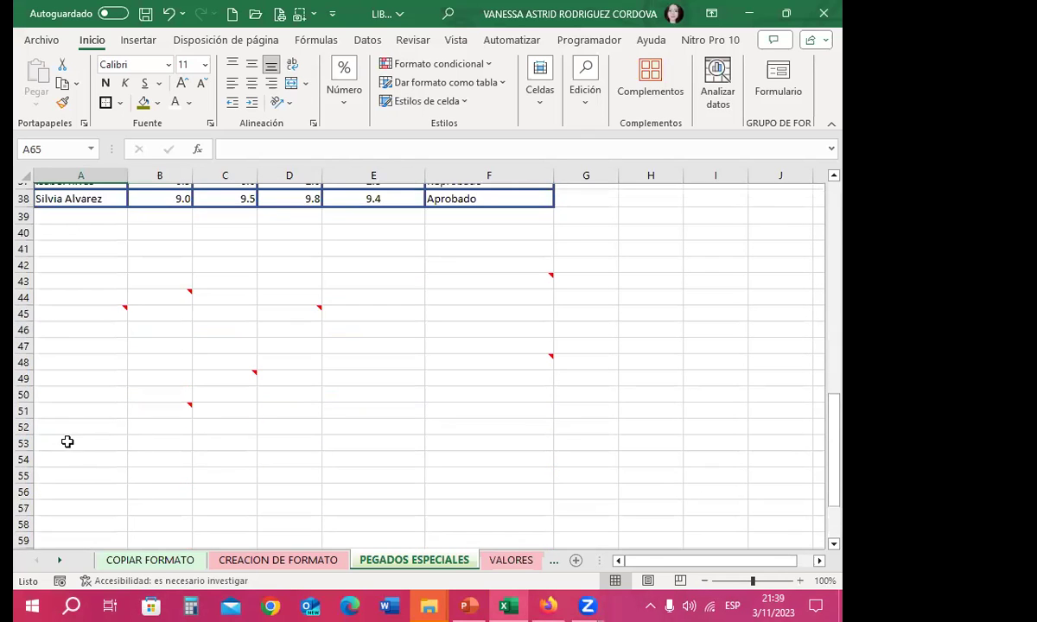
pyautogui.scroll(-7, 67, 432)
pyautogui.click(135, 298)
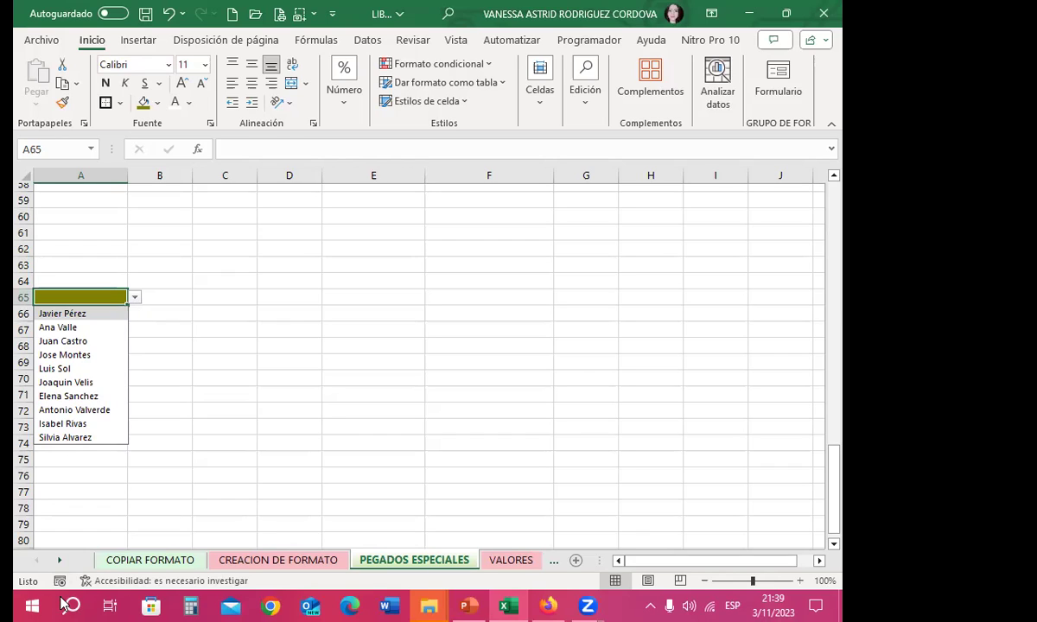
pyautogui.press('Escape')
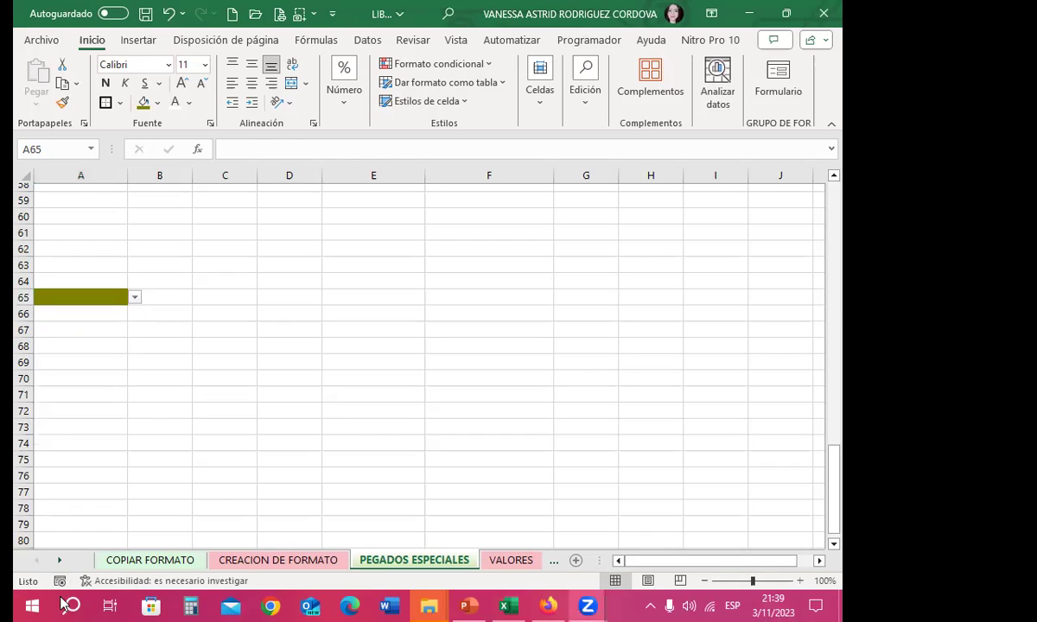
# Enter the sixth student's name into A65 from its dropdown list.
pyautogui.click(77, 297)
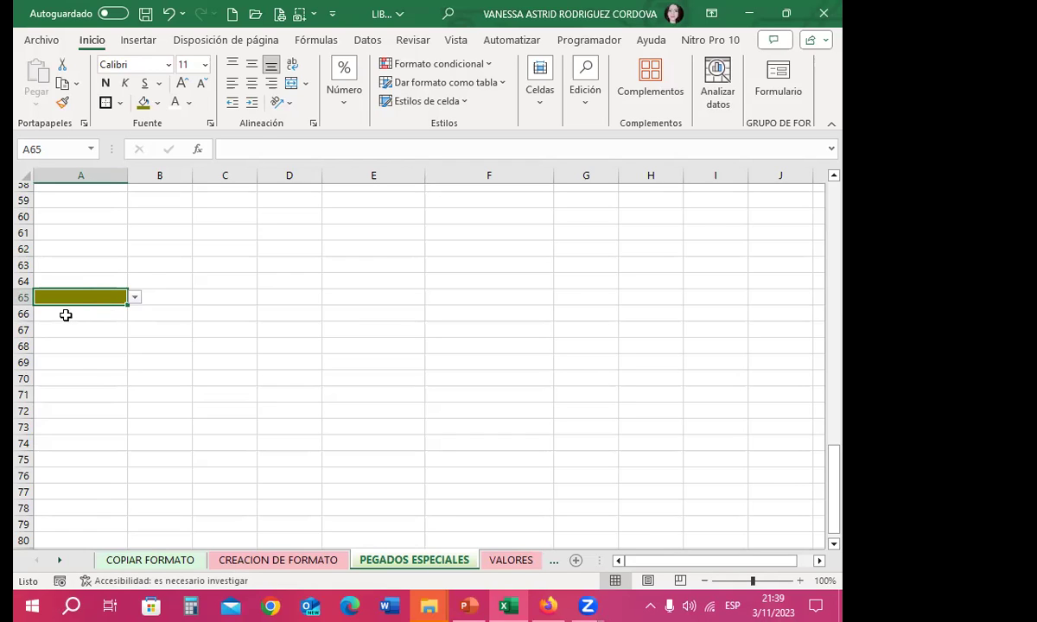
pyautogui.click(134, 297)
pyautogui.click(65, 382)
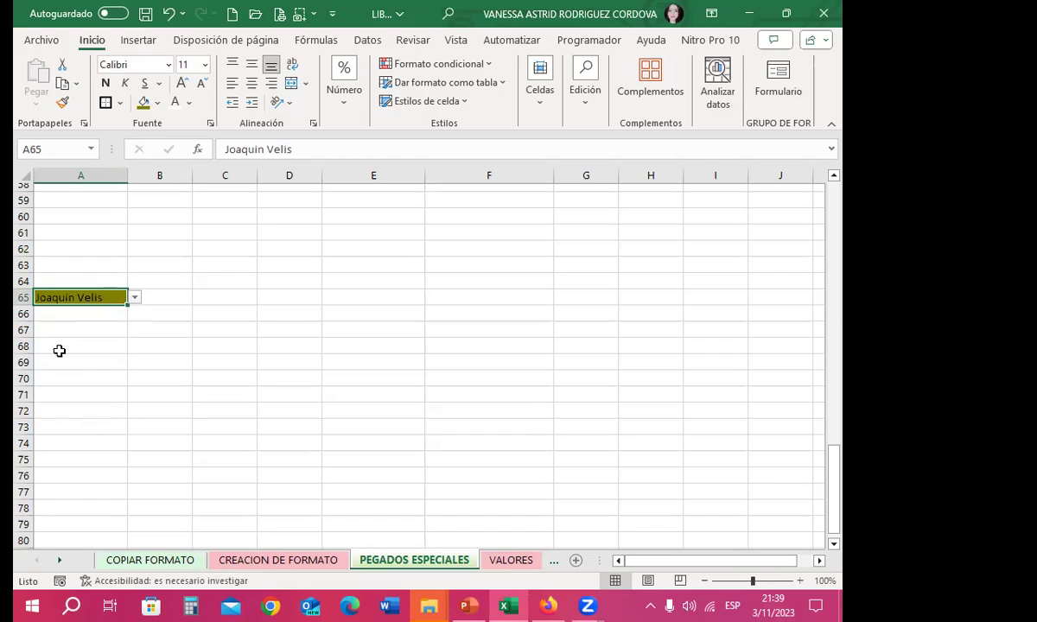
pyautogui.click(148, 327)
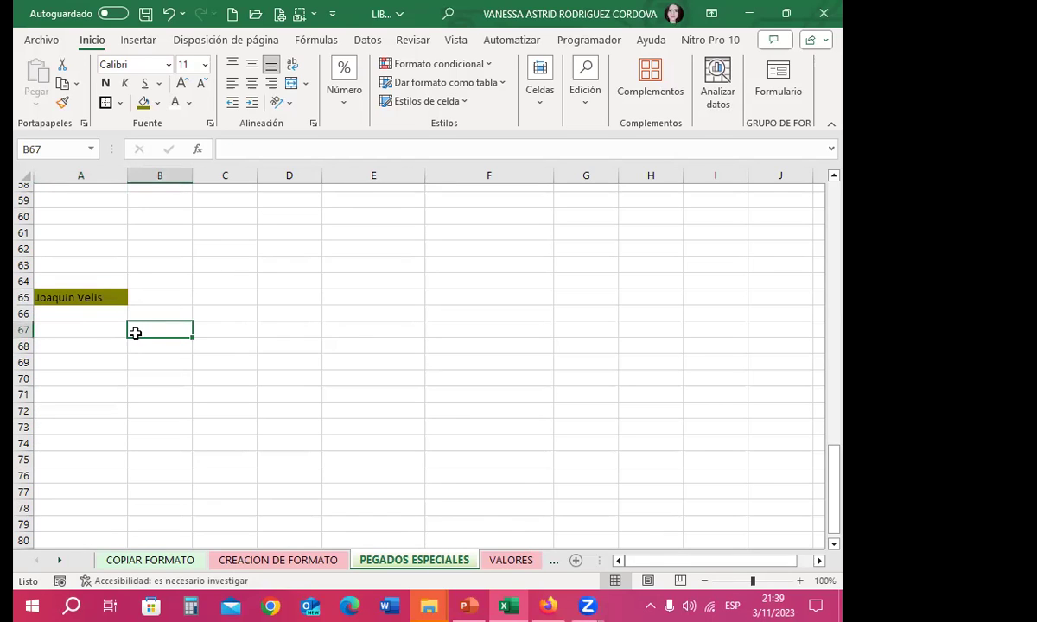
pyautogui.click(95, 299)
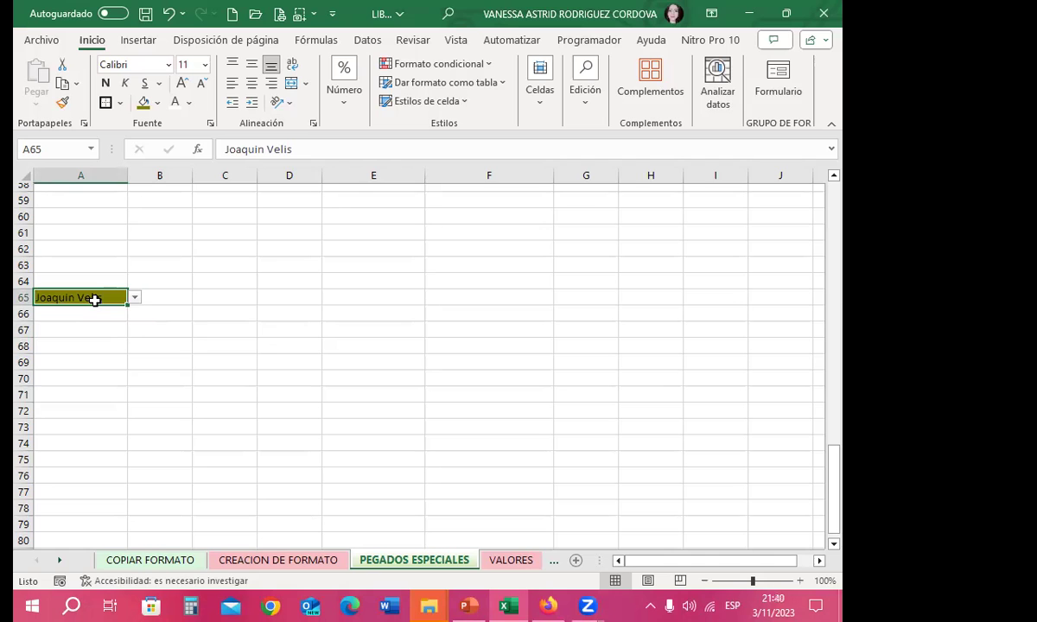
# Copy the grade table A1:F11 from the top of the sheet.
pyautogui.click(68, 350)
pyautogui.scroll(3, 75, 355)
pyautogui.scroll(4, 74, 354)
pyautogui.scroll(6, 61, 337)
pyautogui.scroll(4, 54, 298)
pyautogui.scroll(2, 53, 294)
pyautogui.moveTo(44, 198); pyautogui.dragTo(510, 395)
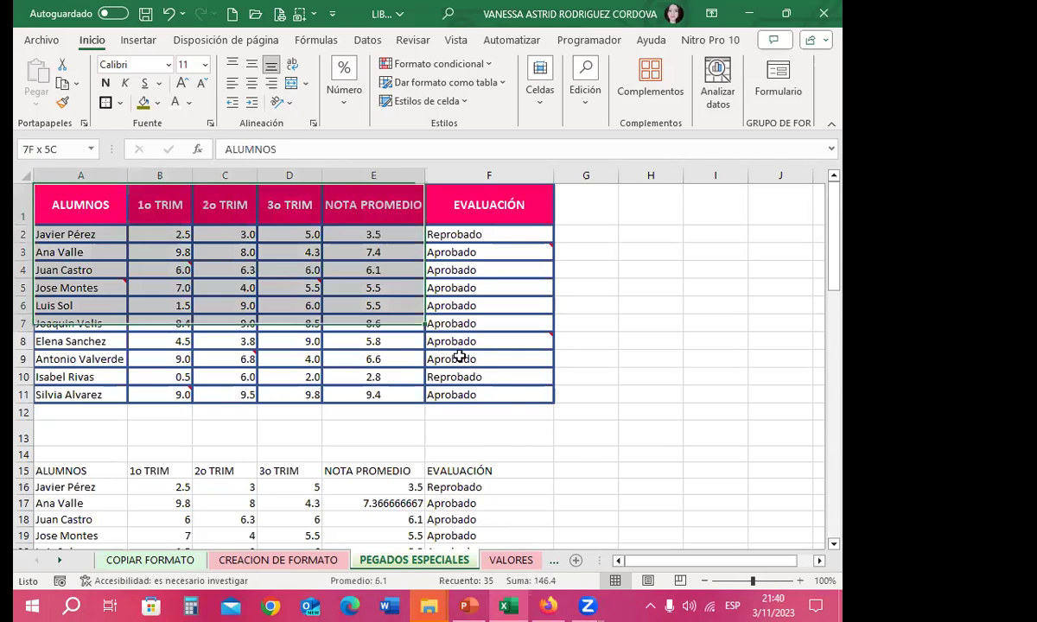
pyautogui.click(63, 83)
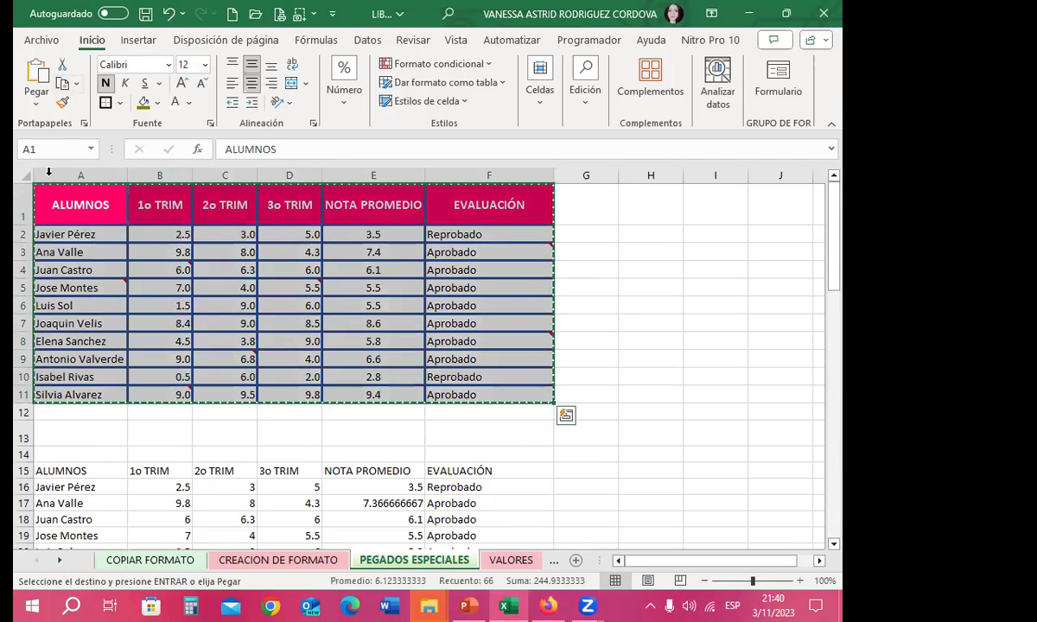
# Paste the table transposed at A68 using Transponer in Pegado especial.
pyautogui.scroll(-4, 64, 398)
pyautogui.scroll(-9, 48, 398)
pyautogui.scroll(-4, 49, 398)
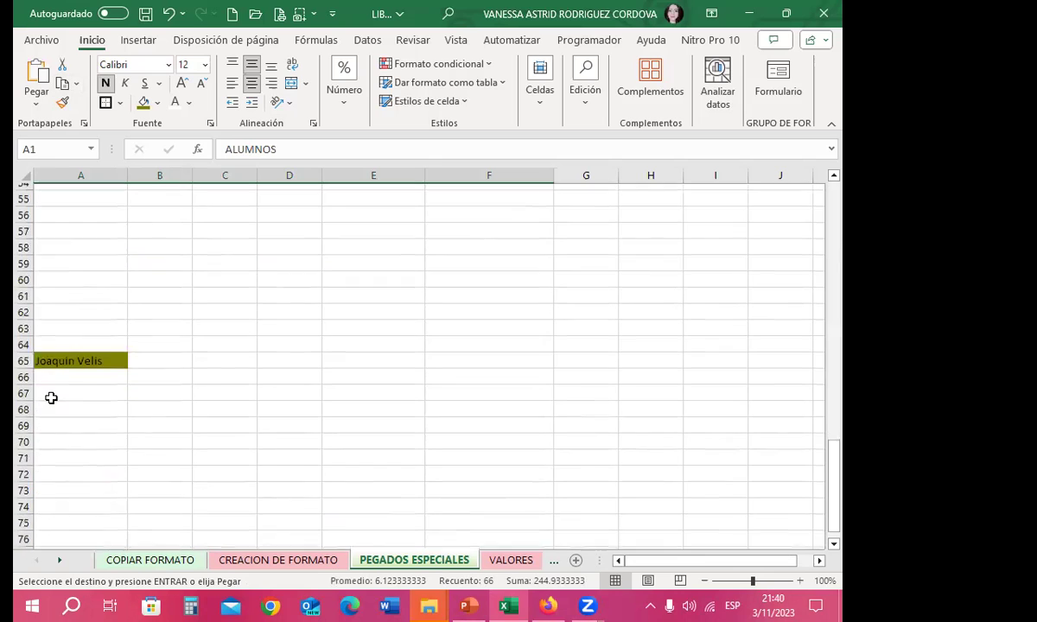
pyautogui.scroll(-3, 49, 381)
pyautogui.click(62, 297)
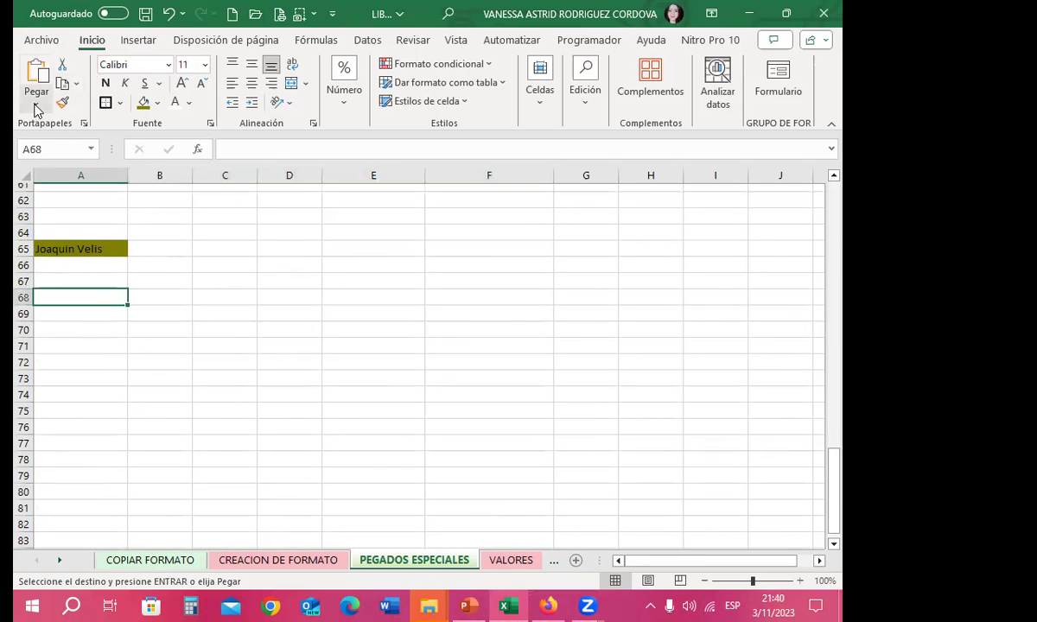
pyautogui.click(36, 104)
pyautogui.click(73, 297)
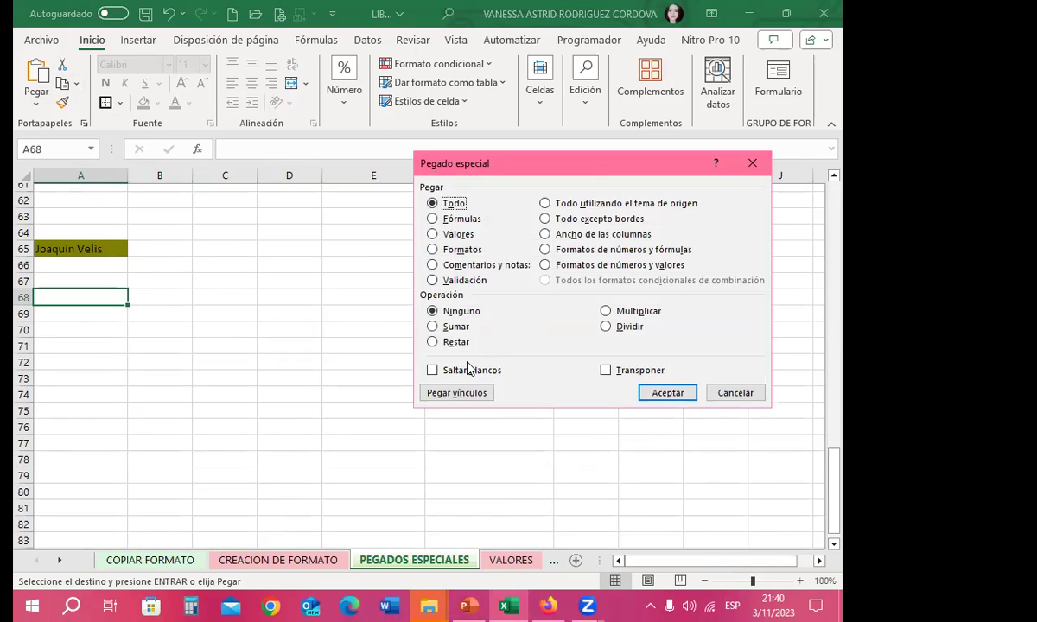
pyautogui.click(605, 371)
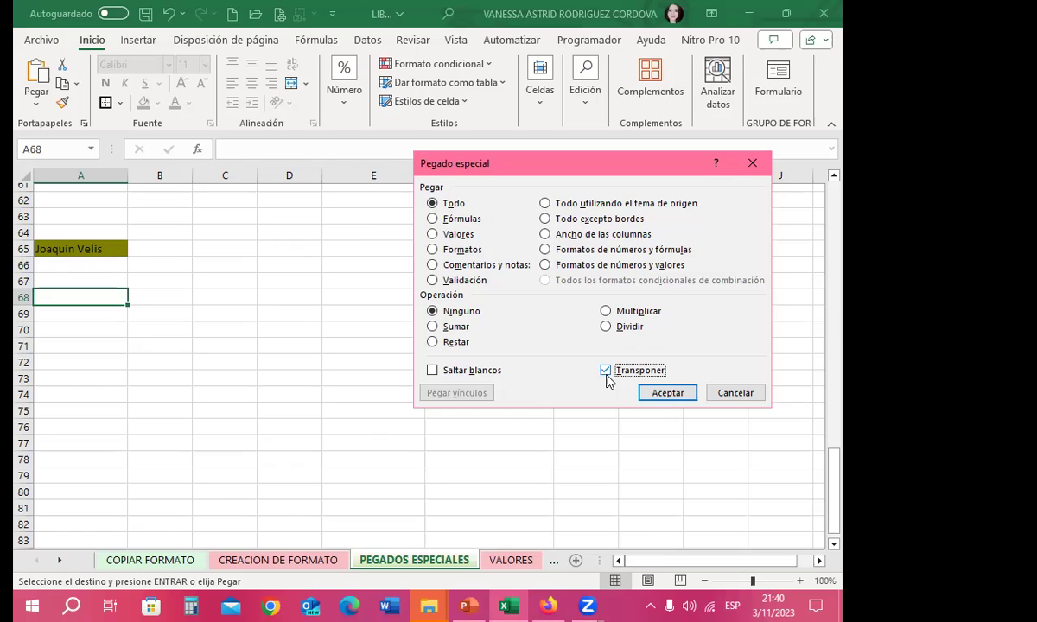
pyautogui.click(666, 393)
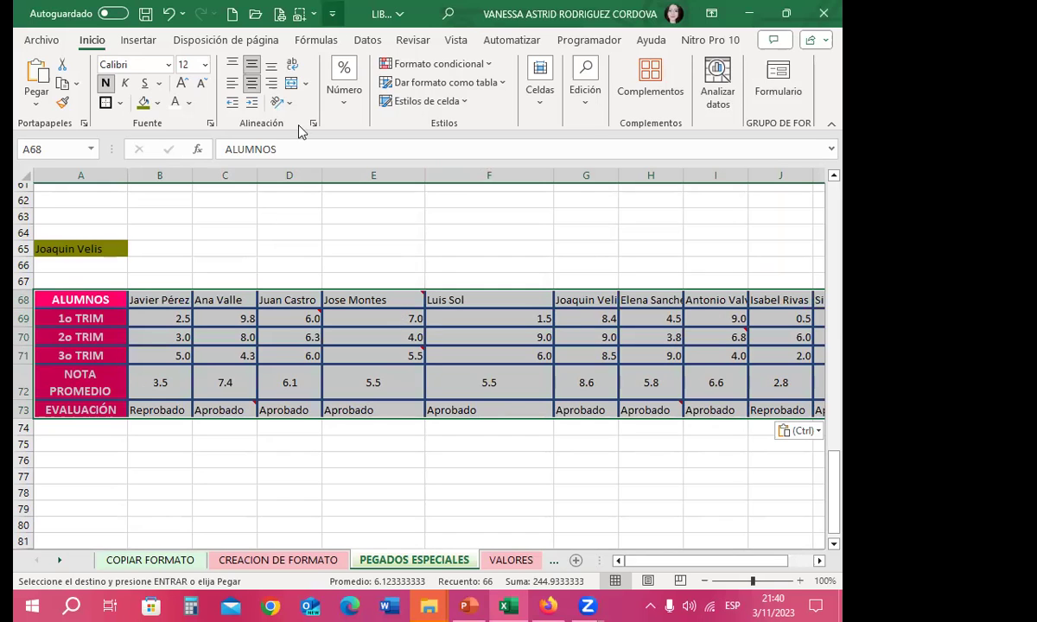
# Copy the row labels ALUMNOS to EVALUACIÓN in A68:A73.
pyautogui.moveTo(156, 300); pyautogui.dragTo(569, 301)
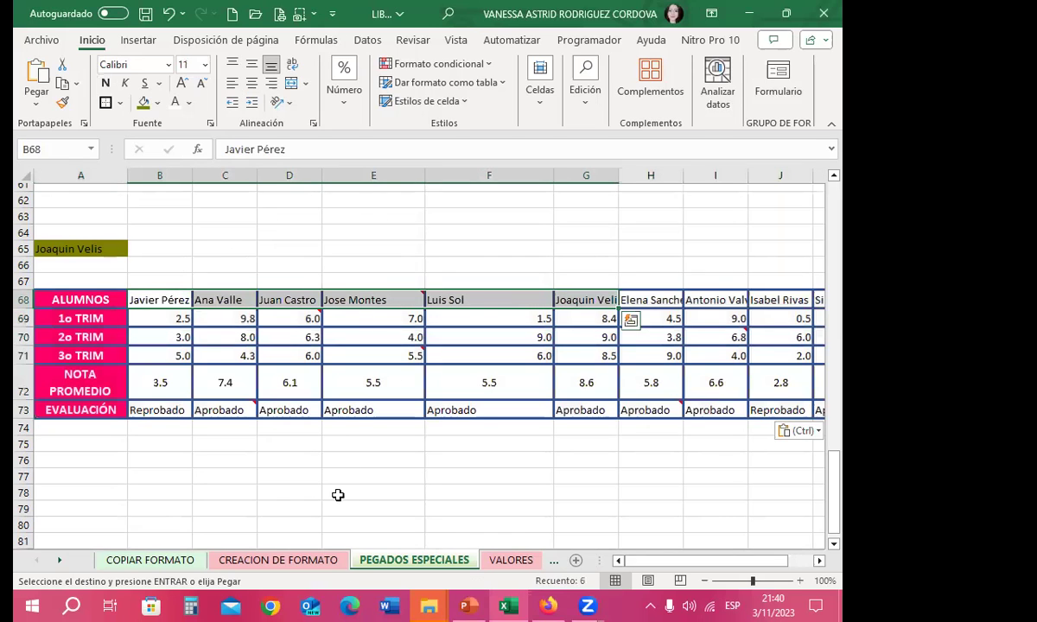
pyautogui.click(229, 446)
pyautogui.moveTo(84, 300); pyautogui.dragTo(95, 404)
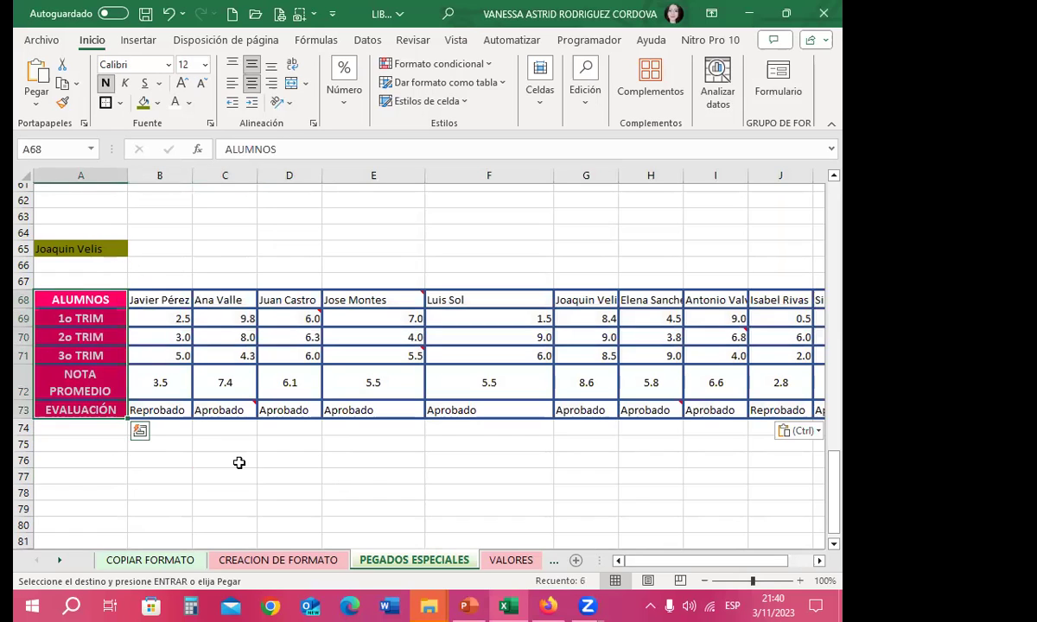
pyautogui.click(249, 462)
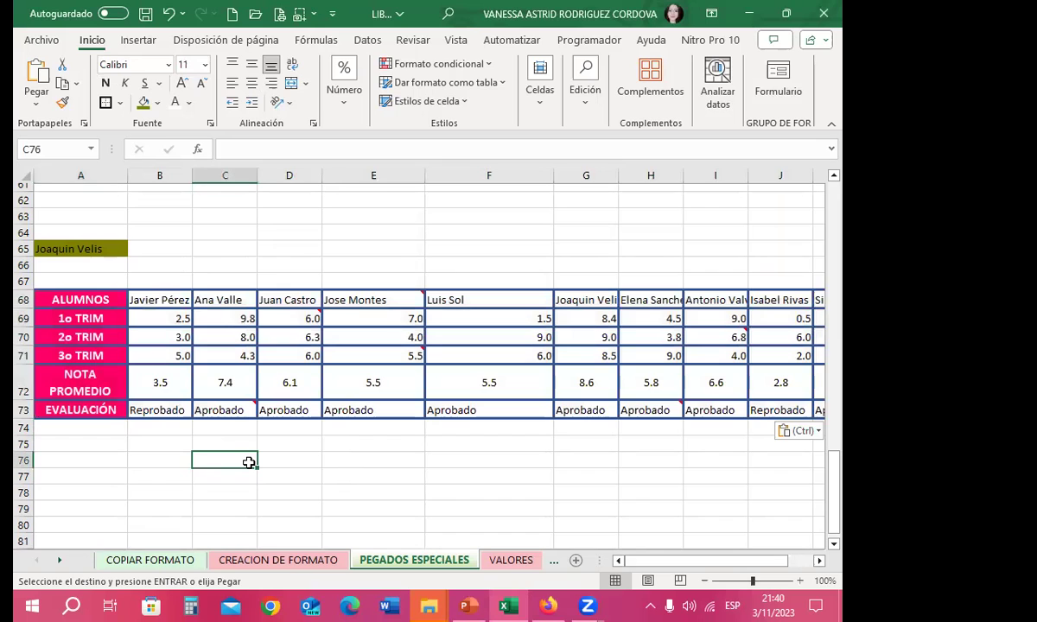
pyautogui.moveTo(90, 300); pyautogui.dragTo(79, 409)
pyautogui.click(62, 83)
# Paste the labels transposed at A76 with Pegado especial, forming a header row.
pyautogui.scroll(-2, 74, 419)
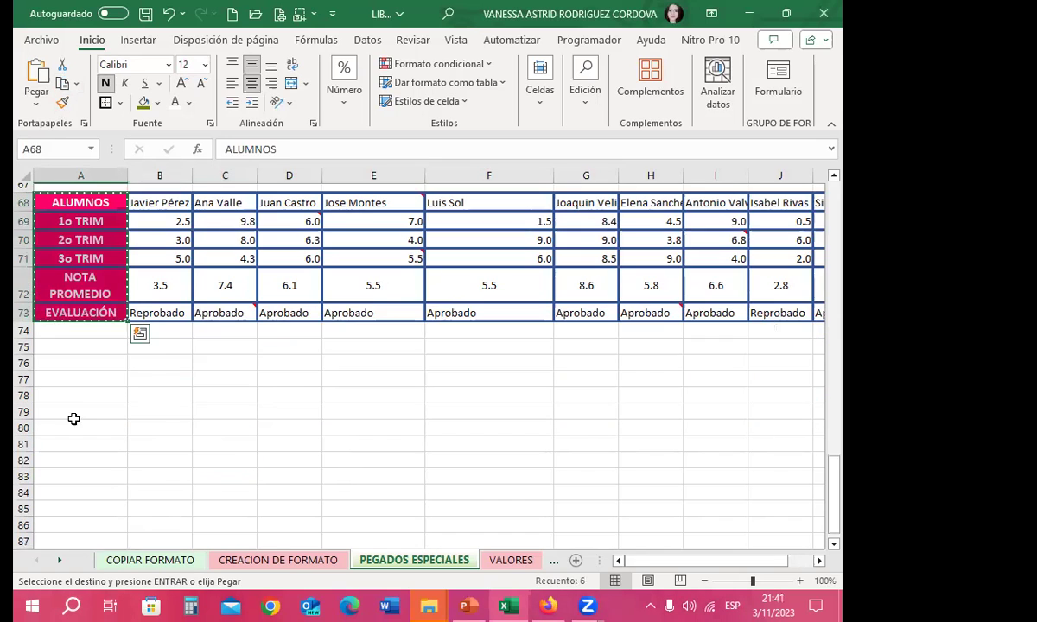
pyautogui.click(48, 377)
pyautogui.click(67, 364)
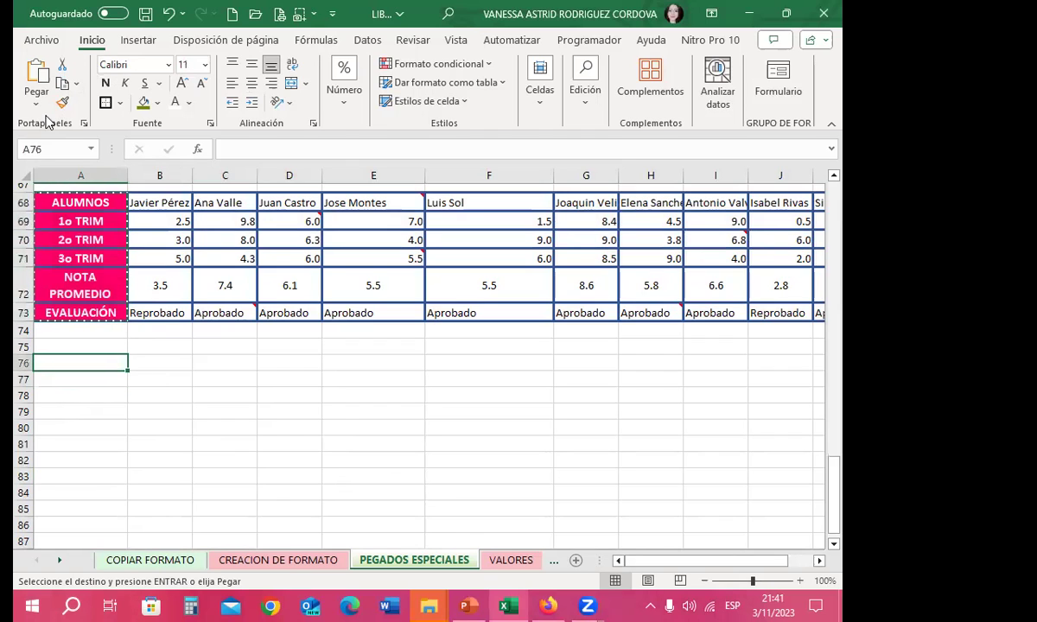
pyautogui.rightClick(104, 363)
pyautogui.moveTo(266, 226)
pyautogui.click(344, 389)
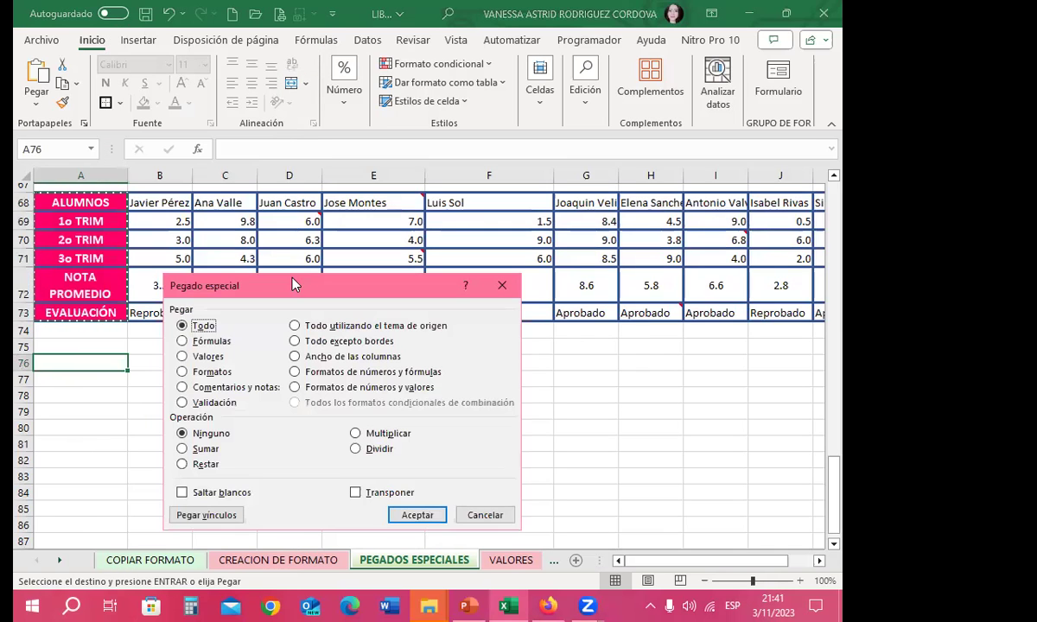
pyautogui.click(355, 492)
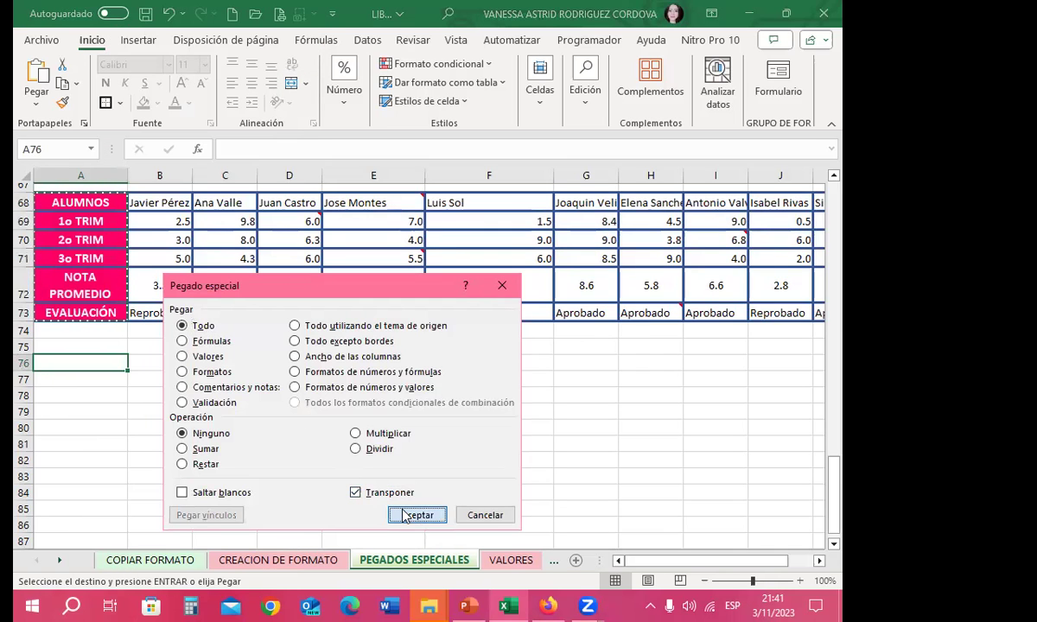
pyautogui.click(417, 515)
# Copy the first-trimester grades in B69:K69.
pyautogui.scroll(3, 245, 460)
pyautogui.moveTo(169, 347); pyautogui.dragTo(702, 350)
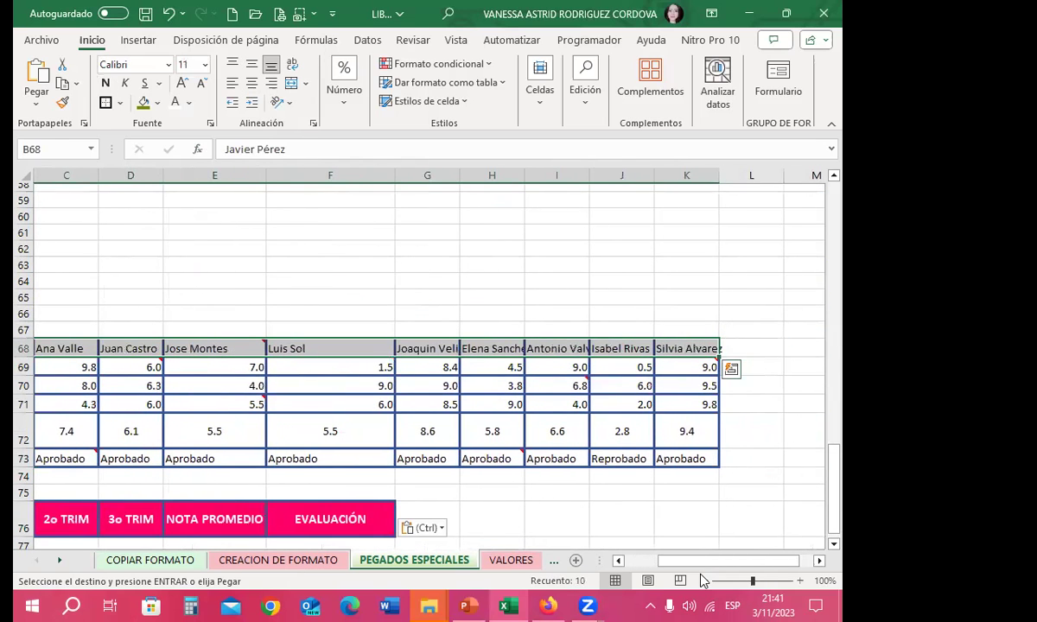
pyautogui.hscroll(-2, 432, 389)
pyautogui.moveTo(164, 367); pyautogui.dragTo(710, 367)
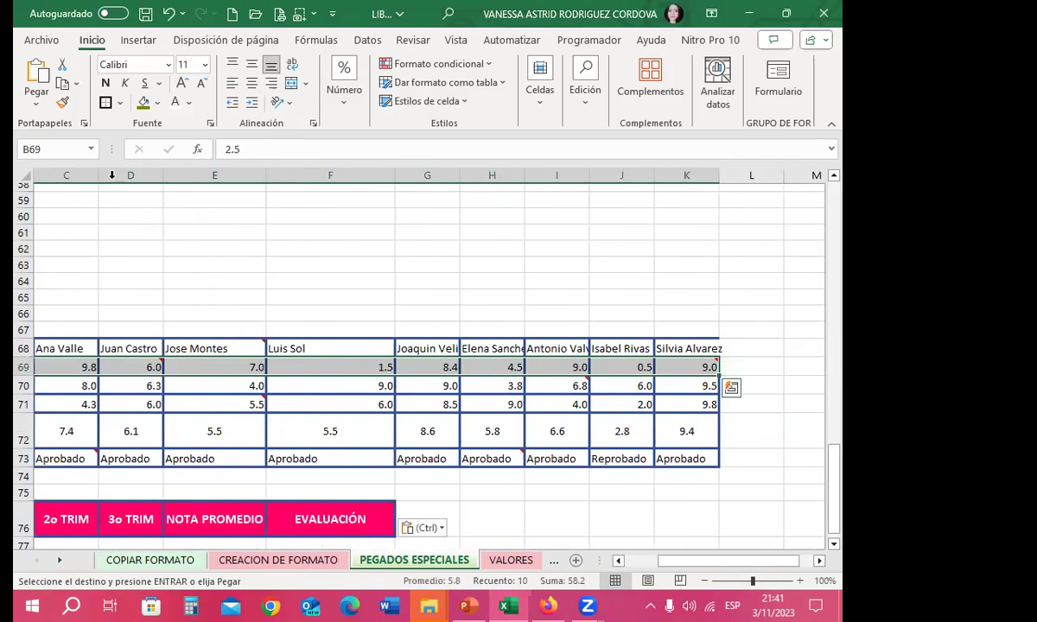
pyautogui.click(62, 83)
# Paste the 1o TRIM grades transposed down column B starting at B77.
pyautogui.scroll(-3, 59, 439)
pyautogui.hscroll(-2, 59, 439)
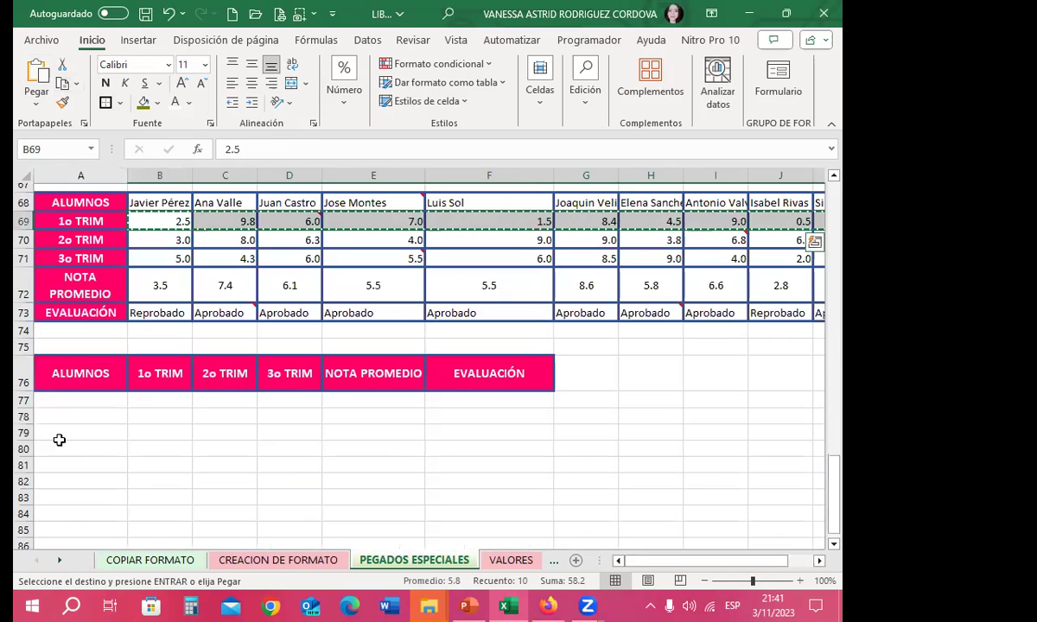
pyautogui.click(66, 400)
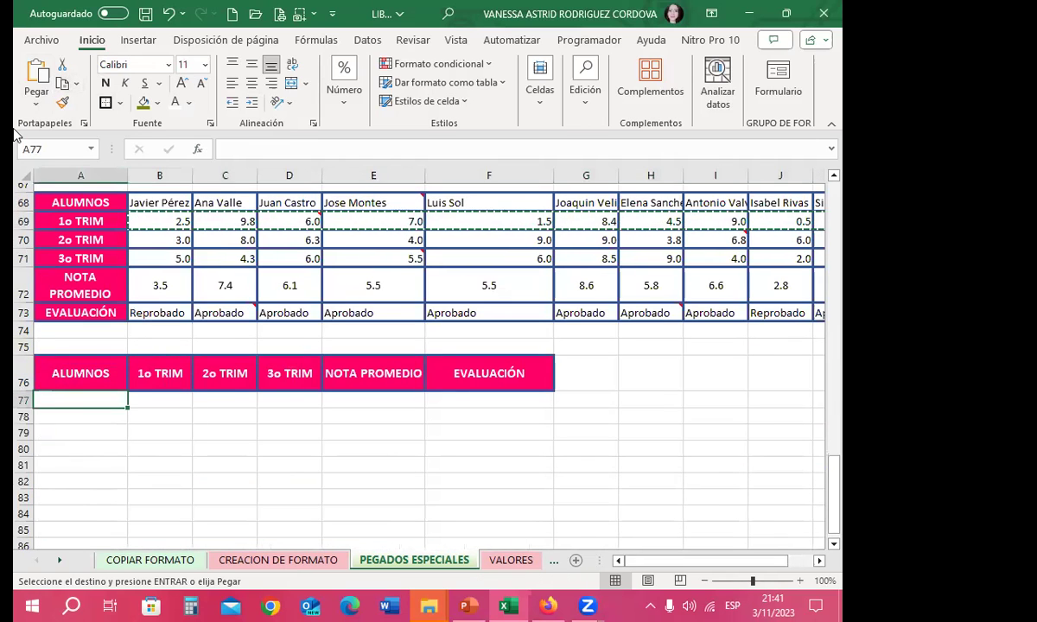
pyautogui.click(164, 401)
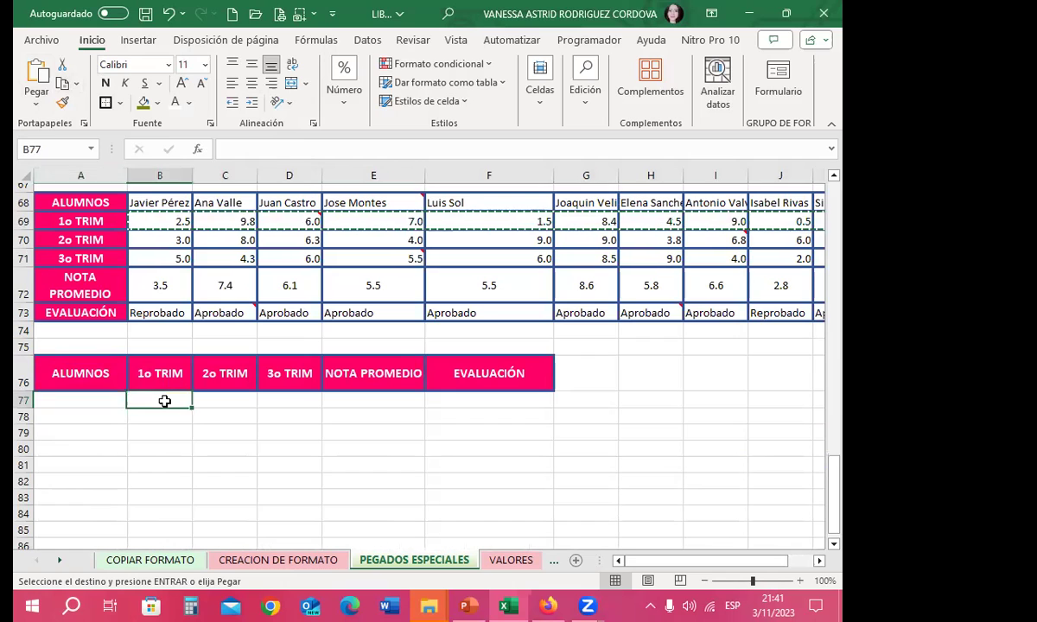
pyautogui.click(36, 104)
pyautogui.click(82, 280)
pyautogui.click(609, 370)
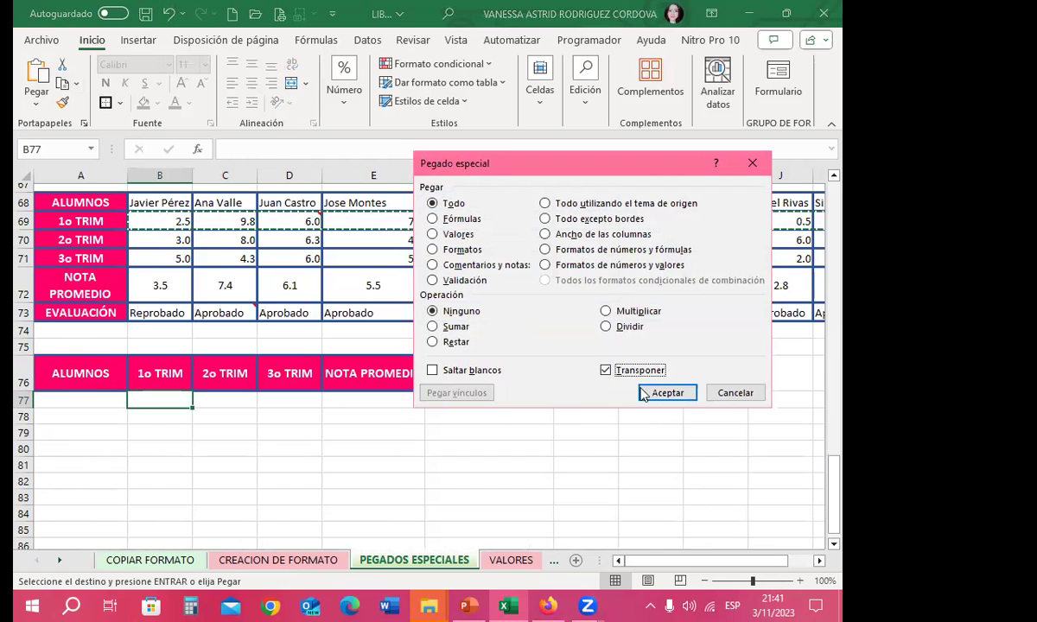
pyautogui.click(667, 392)
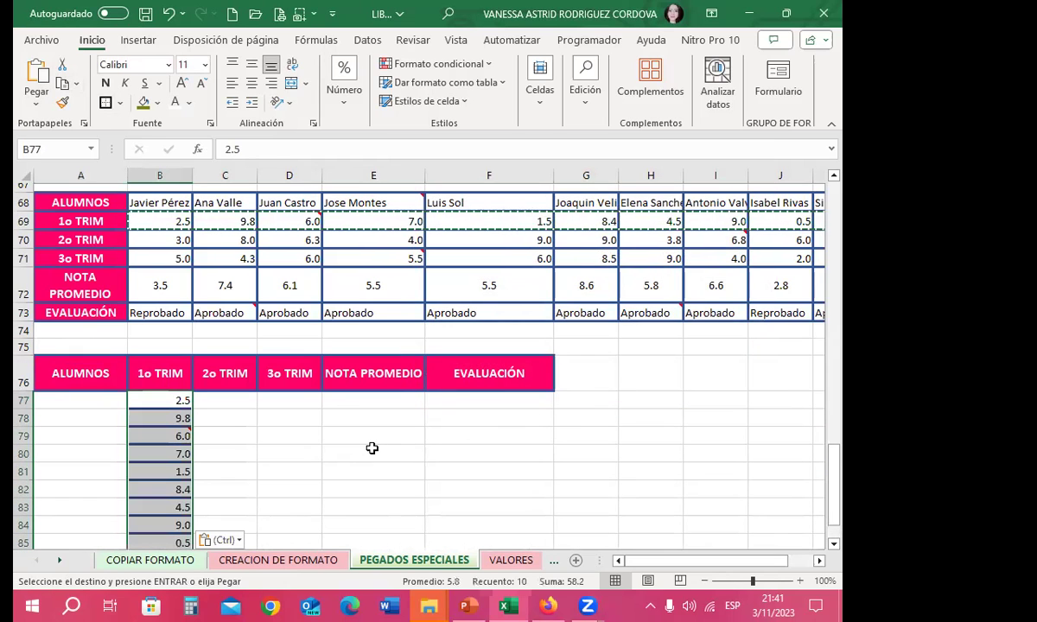
# Narrow columns C and D of the top grade table.
pyautogui.scroll(-2, 373, 447)
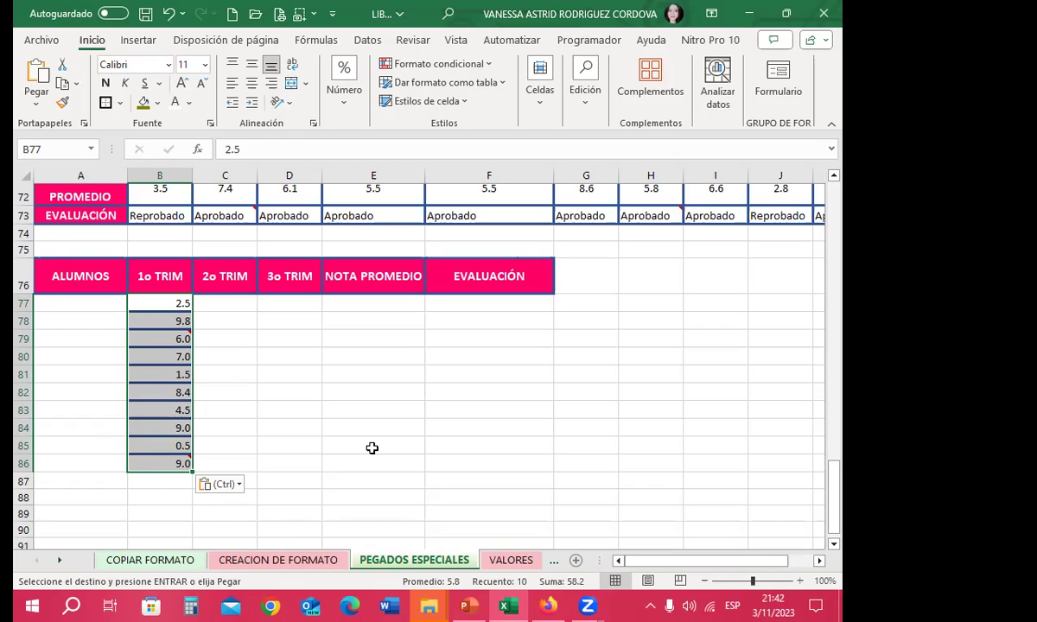
pyautogui.scroll(-1, 122, 423)
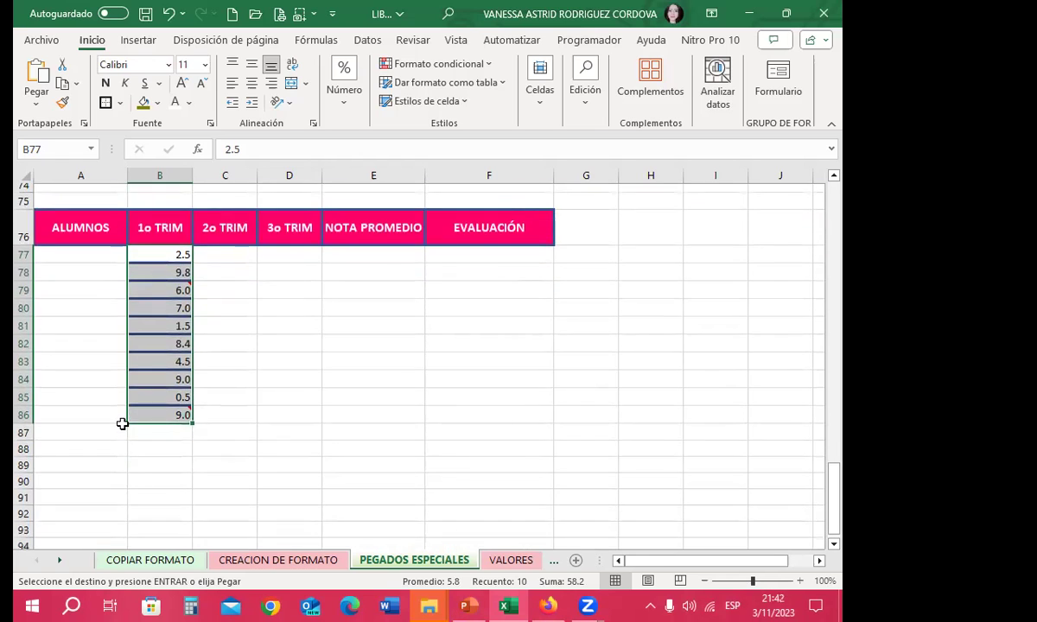
pyautogui.scroll(-2, 122, 423)
pyautogui.click(77, 367)
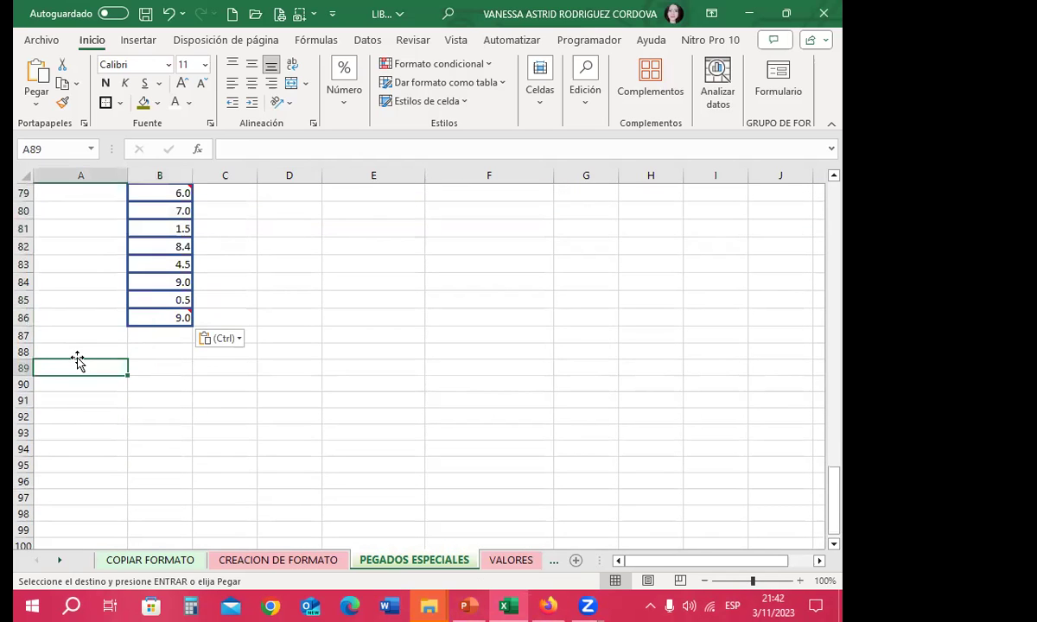
pyautogui.scroll(3, 86, 346)
pyautogui.scroll(11, 104, 311)
pyautogui.scroll(10, 112, 276)
pyautogui.scroll(3, 129, 233)
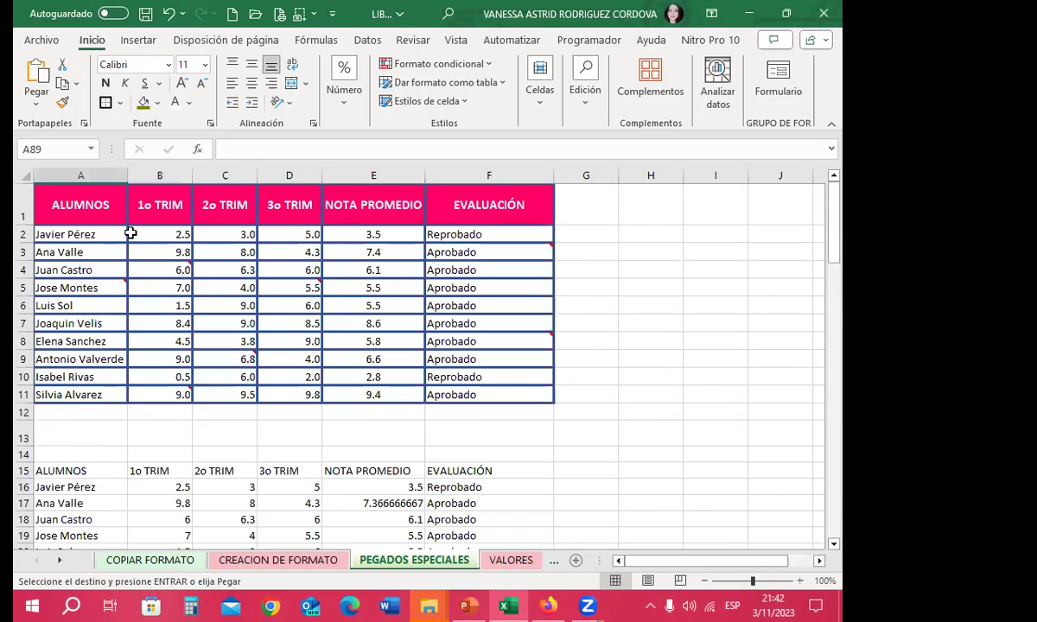
pyautogui.moveTo(256, 176); pyautogui.dragTo(210, 175)
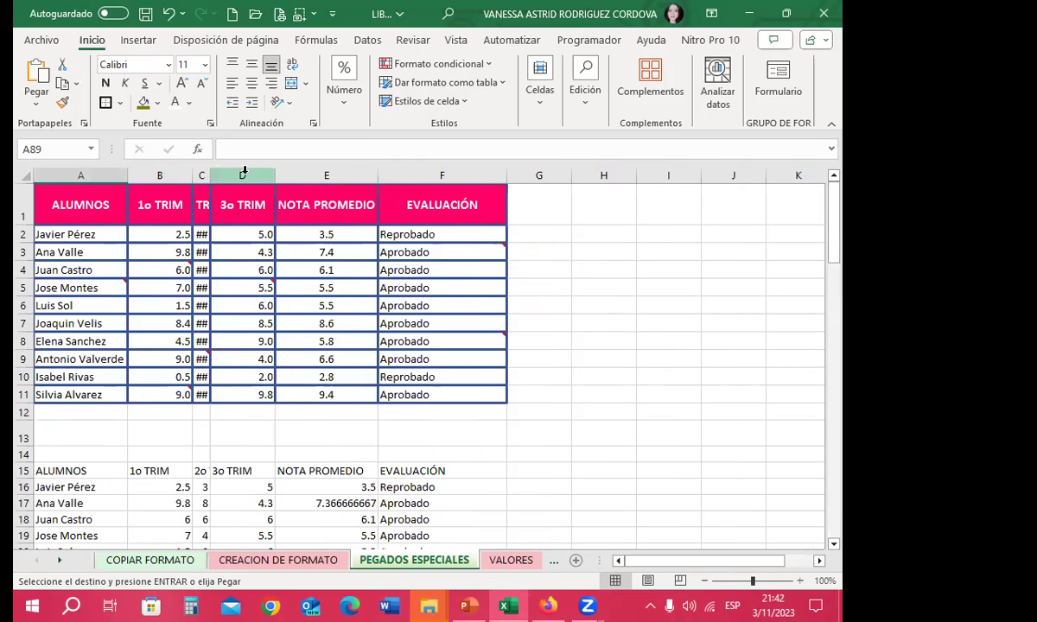
pyautogui.moveTo(275, 175); pyautogui.dragTo(240, 176)
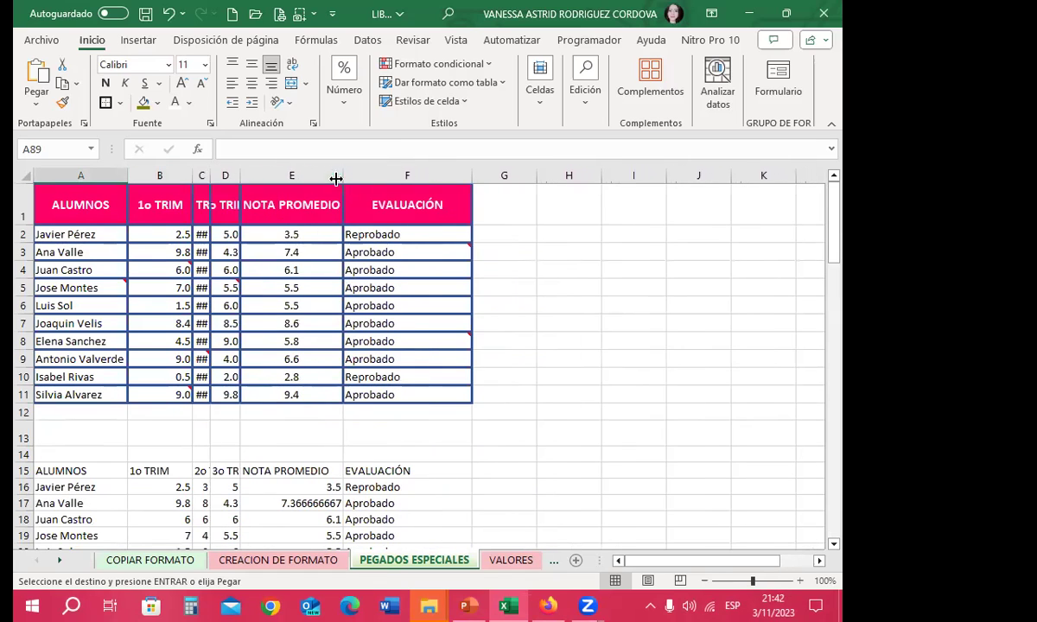
pyautogui.moveTo(342, 175); pyautogui.dragTo(280, 175)
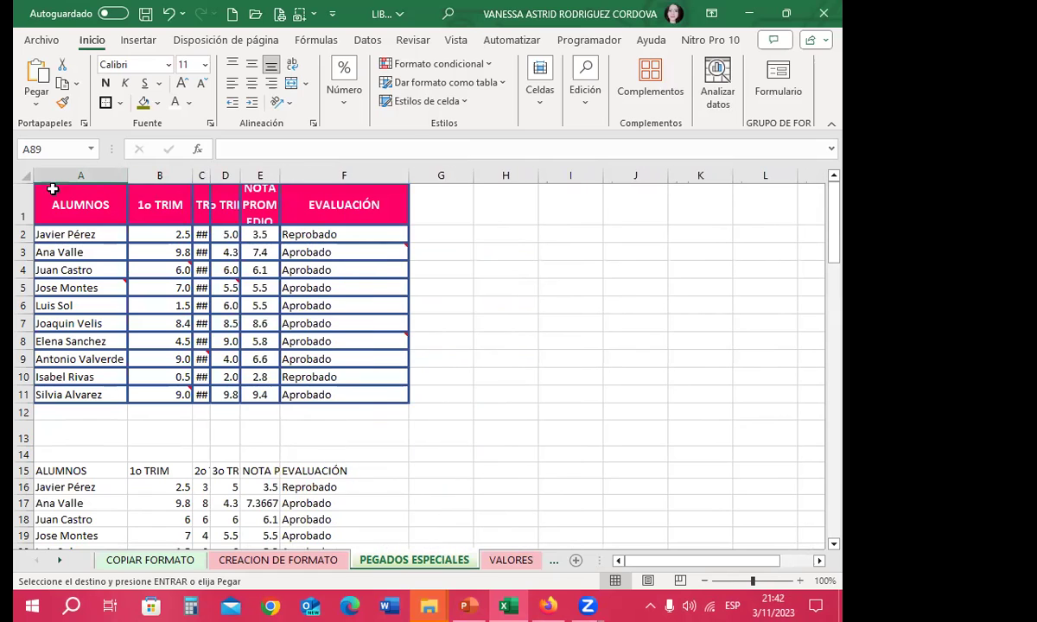
pyautogui.moveTo(52, 188); pyautogui.dragTo(362, 391)
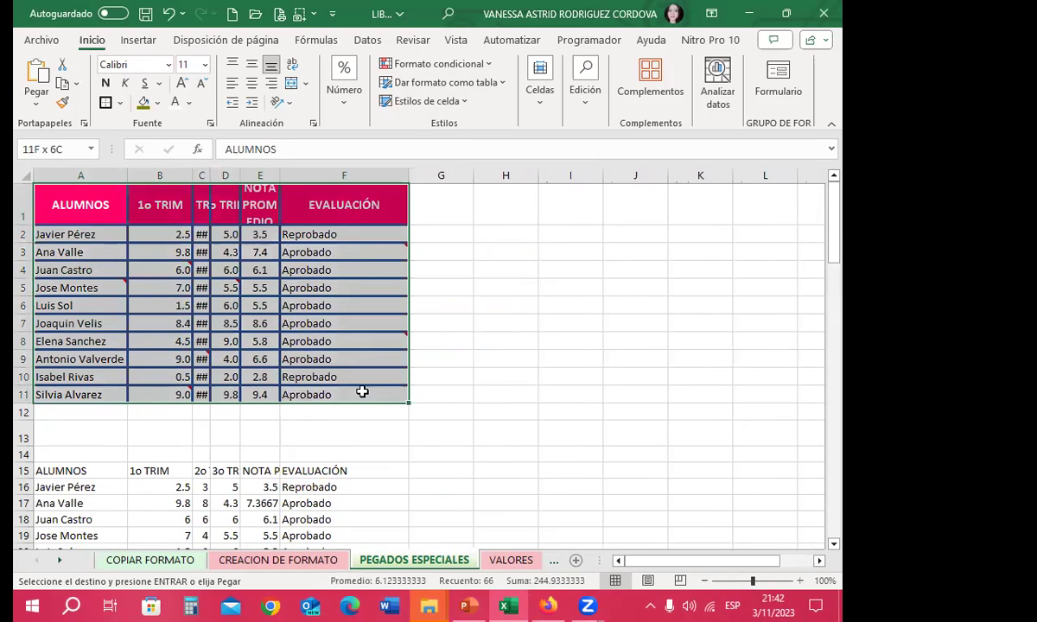
pyautogui.hotkey('ctrl', 'c')
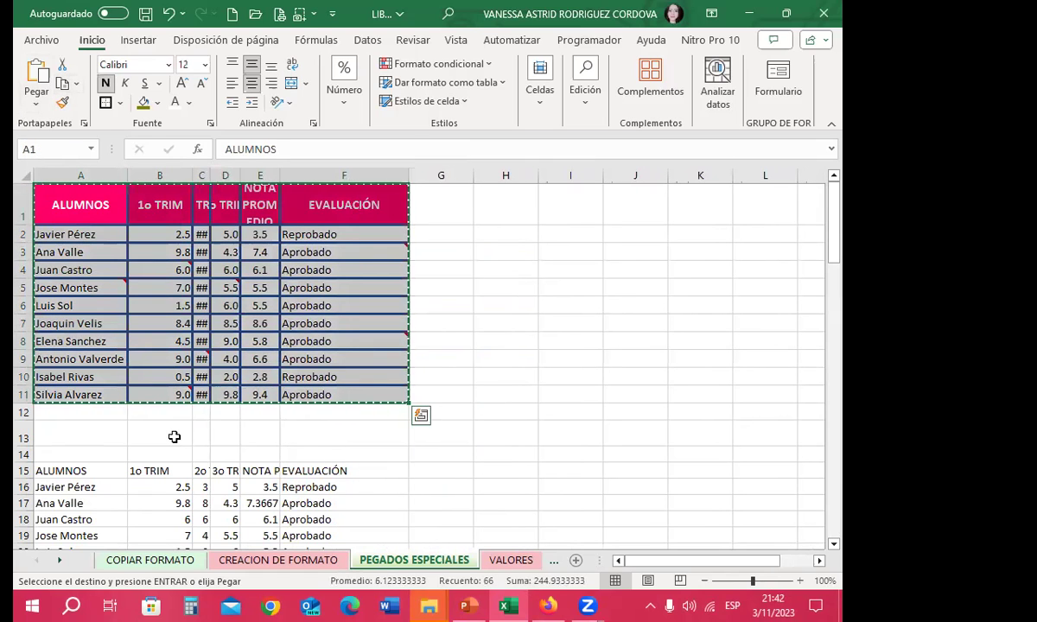
pyautogui.click(574, 560)
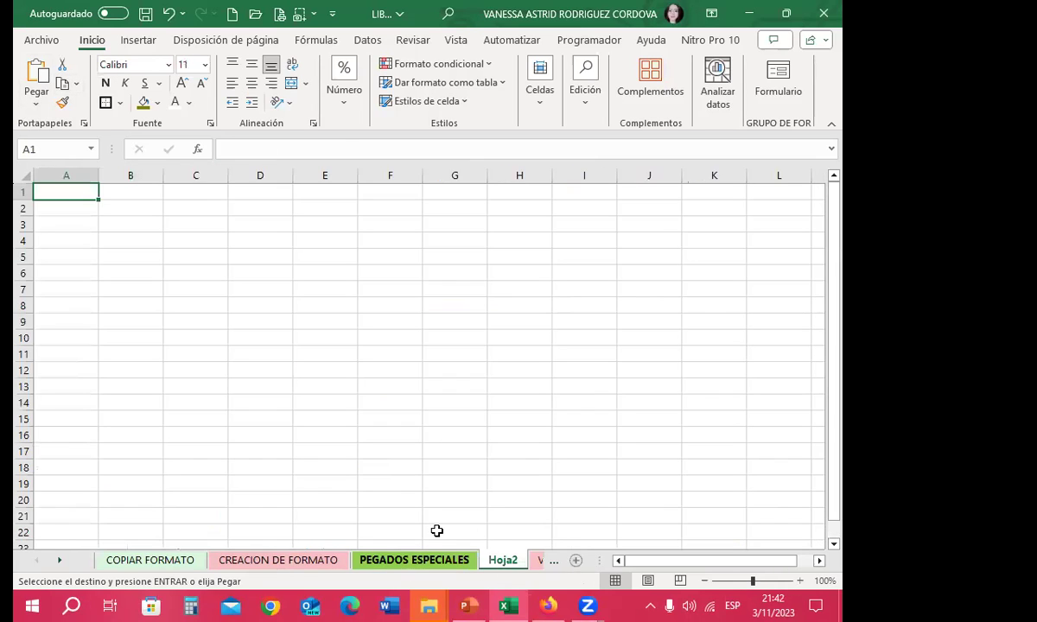
pyautogui.click(38, 103)
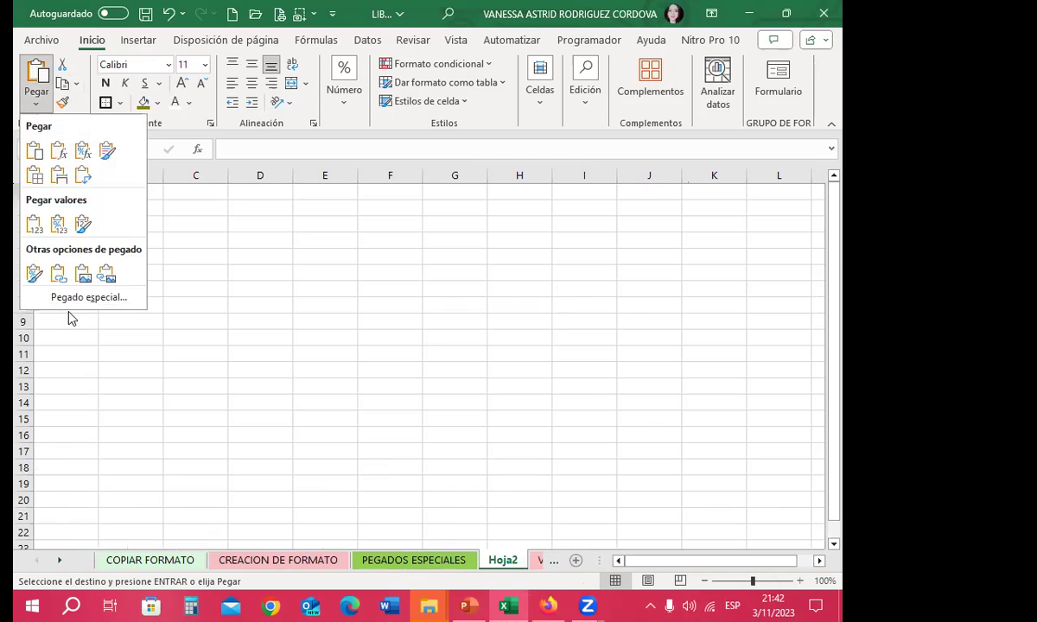
pyautogui.click(89, 297)
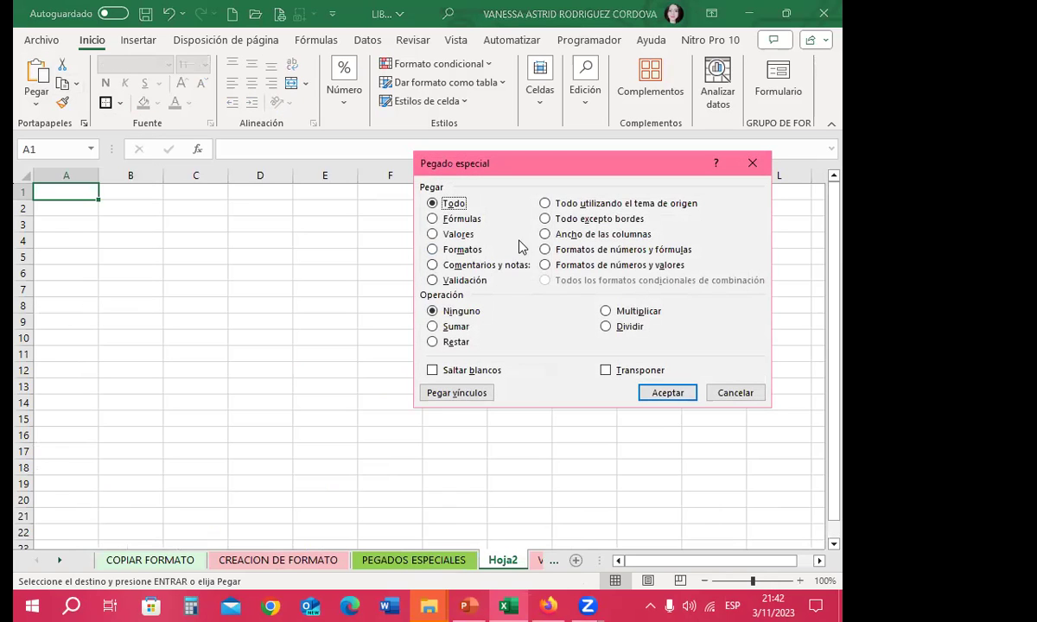
pyautogui.click(545, 235)
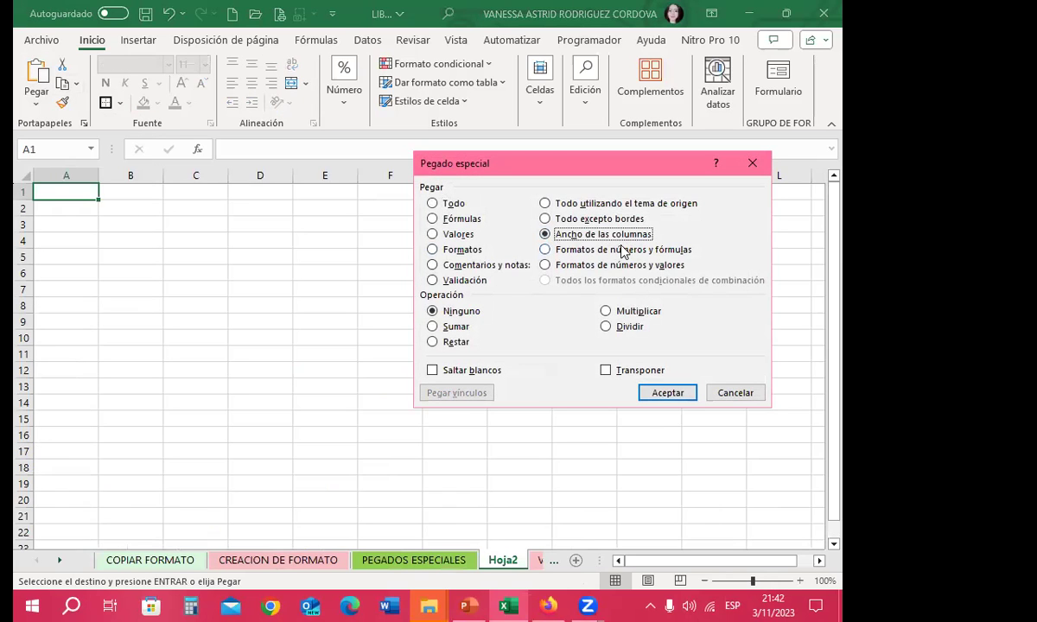
pyautogui.click(667, 392)
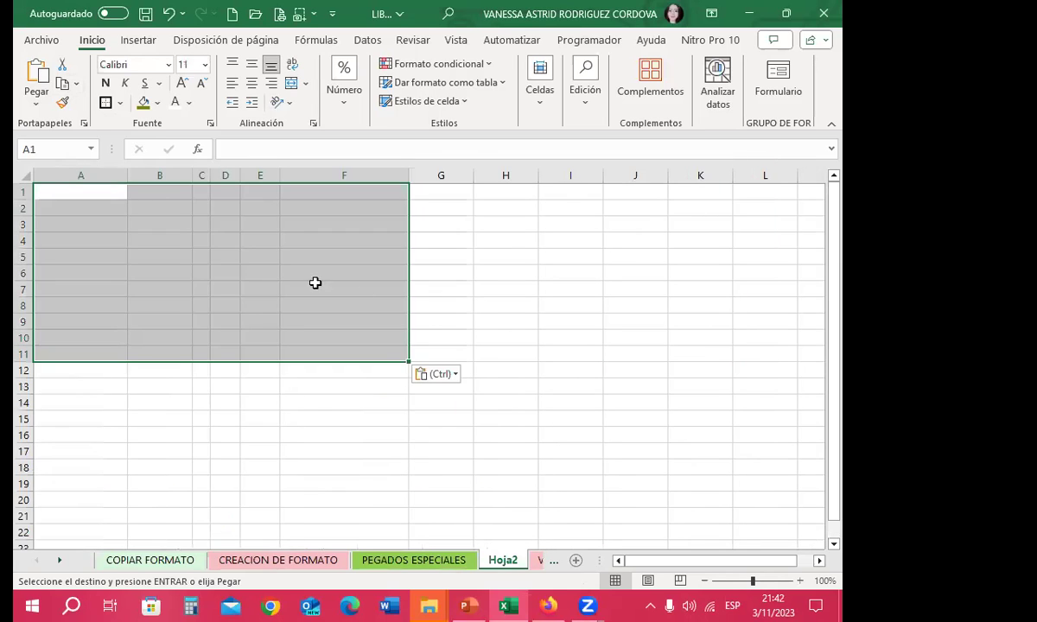
pyautogui.click(218, 252)
pyautogui.click(199, 176)
pyautogui.moveTo(199, 176); pyautogui.dragTo(260, 175)
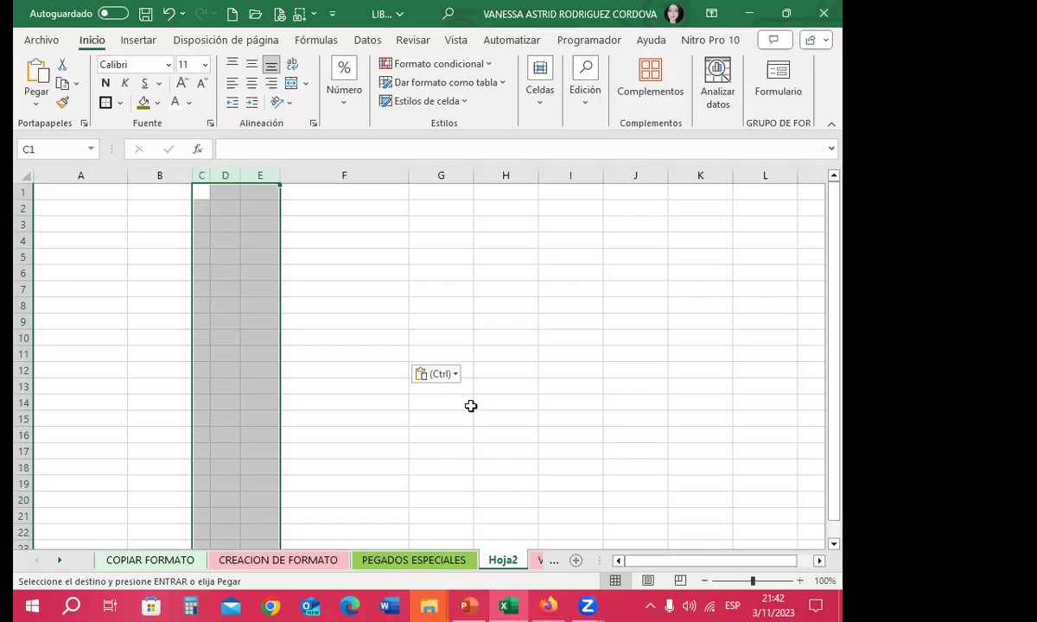
pyautogui.click(441, 350)
pyautogui.moveTo(199, 176); pyautogui.dragTo(370, 200)
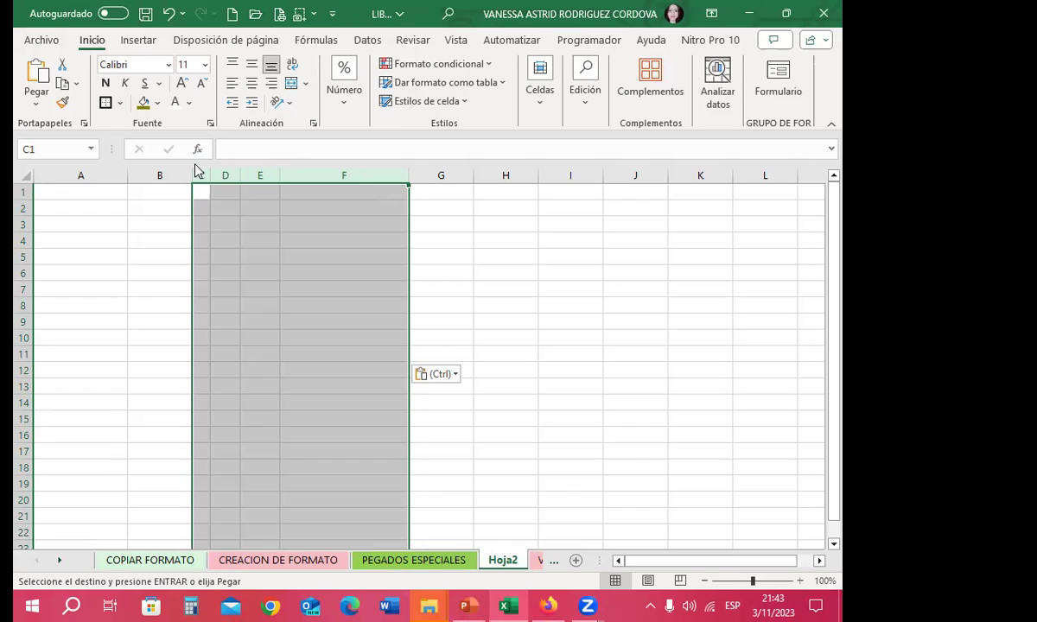
# Adjust the width of the selected columns through Celdas > Formato.
pyautogui.moveTo(201, 174); pyautogui.dragTo(450, 175)
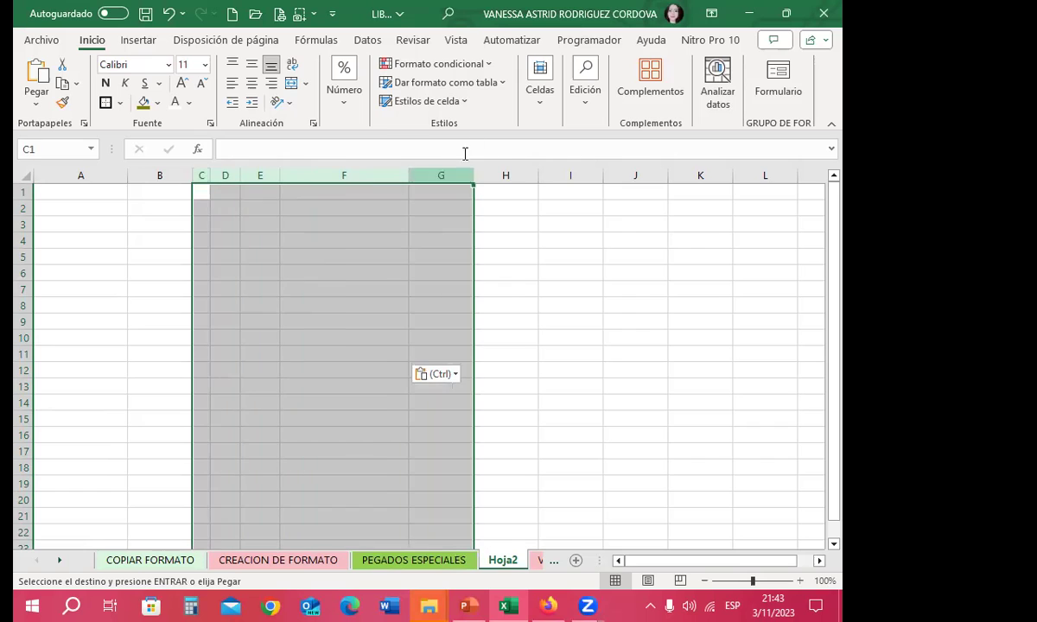
pyautogui.click(536, 97)
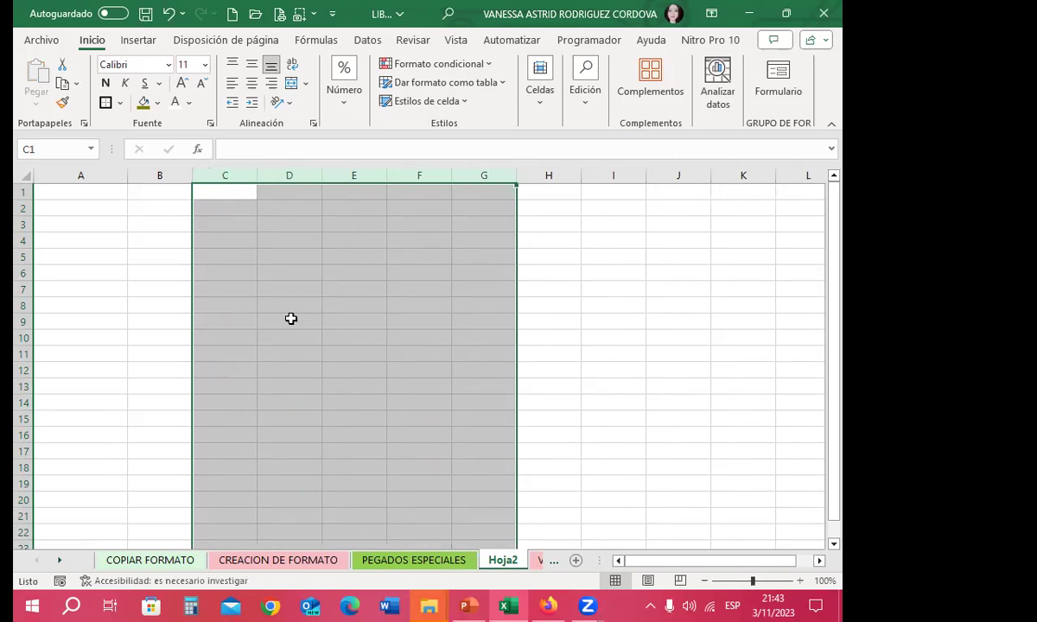
pyautogui.click(225, 260)
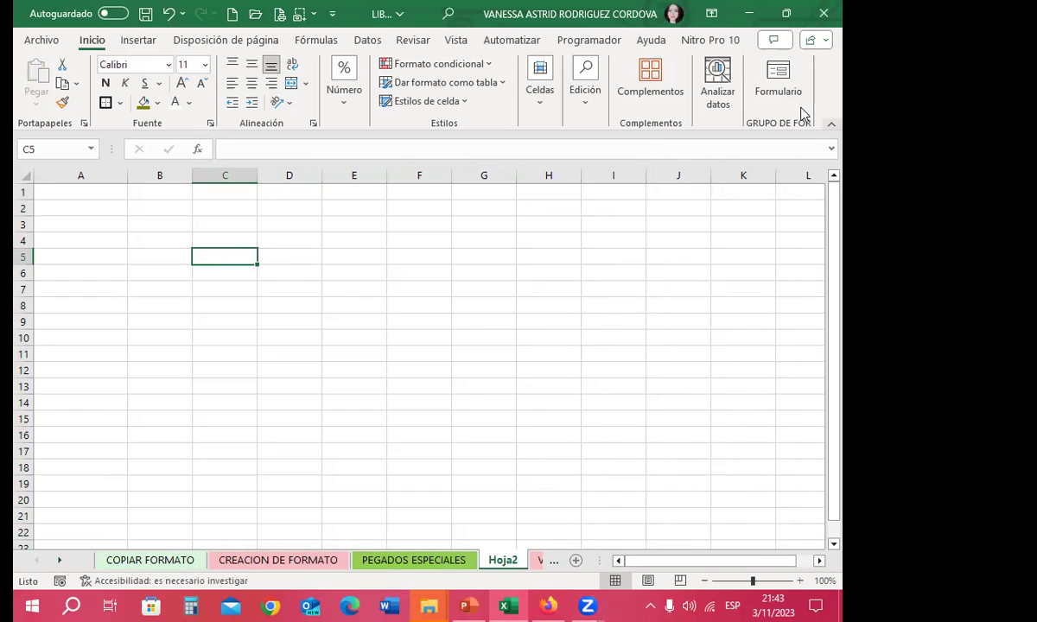
# Turn off Líneas de cuadrícula on Hoja2 and return to PEGADOS ESPECIALES.
pyautogui.click(456, 41)
pyautogui.click(333, 113)
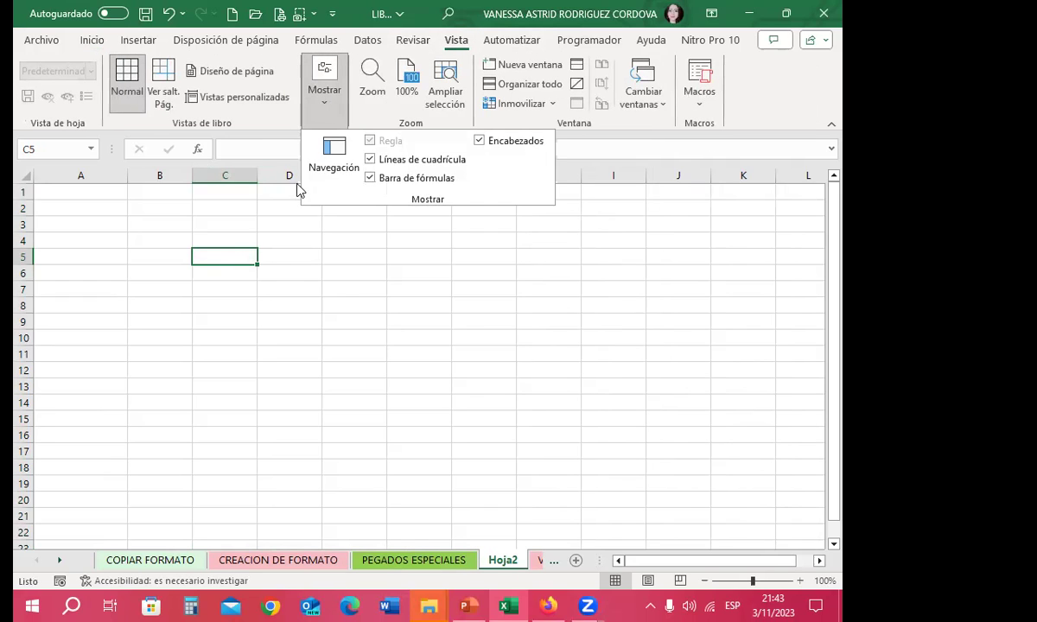
pyautogui.click(369, 159)
pyautogui.click(313, 275)
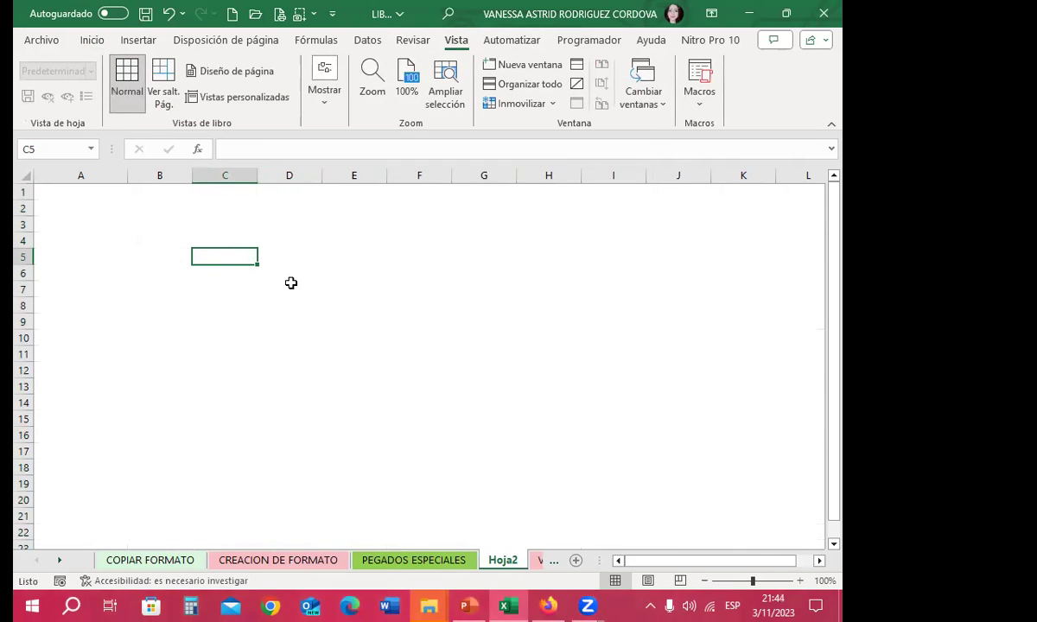
pyautogui.click(413, 559)
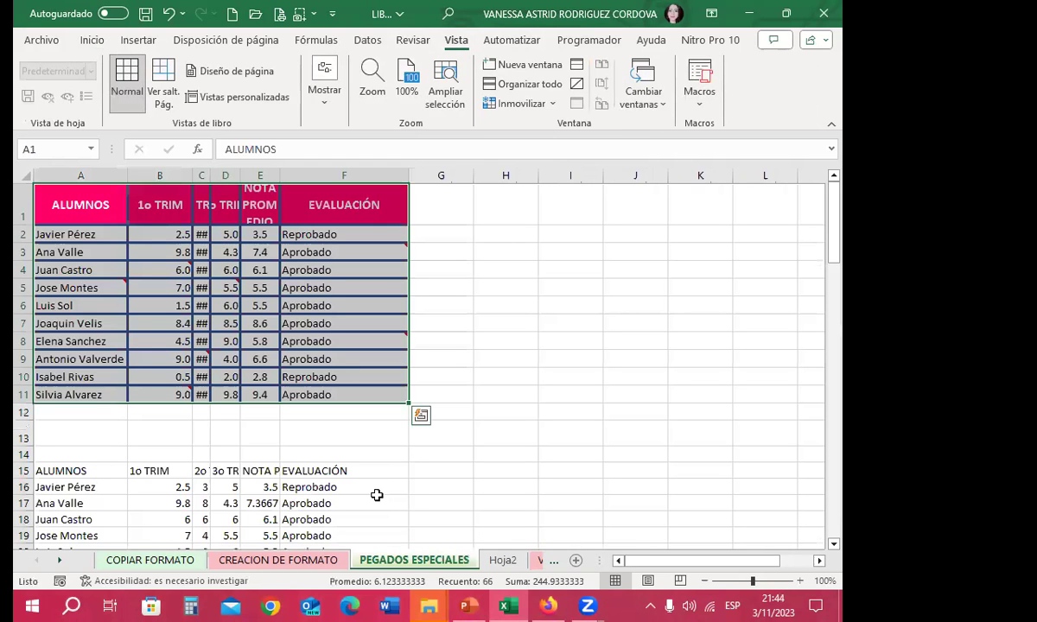
# Autofit columns C, D and E so 2o TRIM, 3o TRIM and NOTA PROMEDIO show fully.
pyautogui.doubleClick(209, 175)
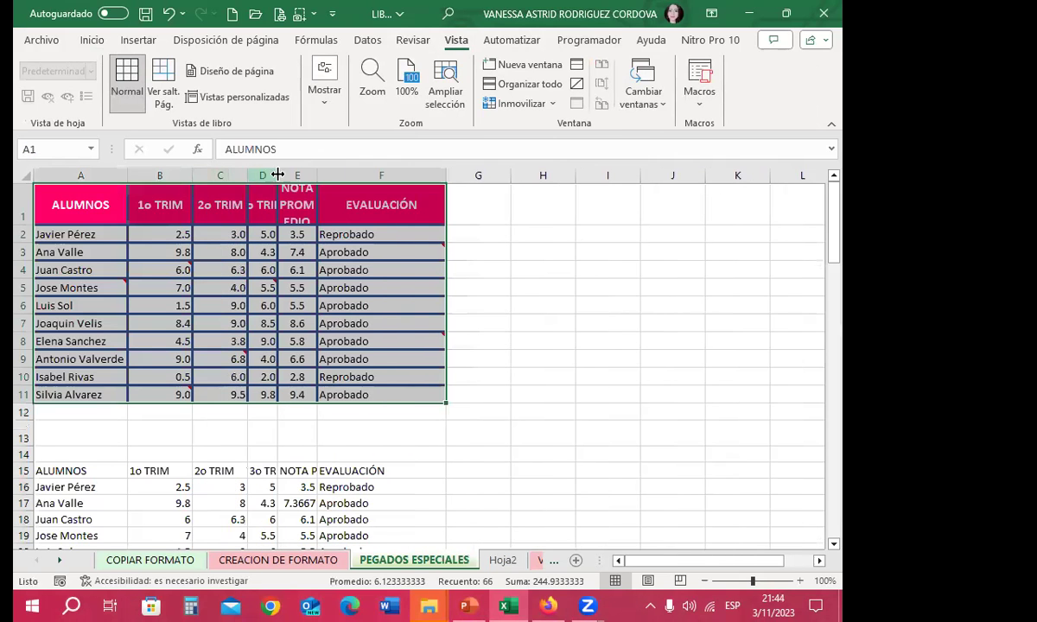
pyautogui.doubleClick(278, 171)
pyautogui.doubleClick(349, 172)
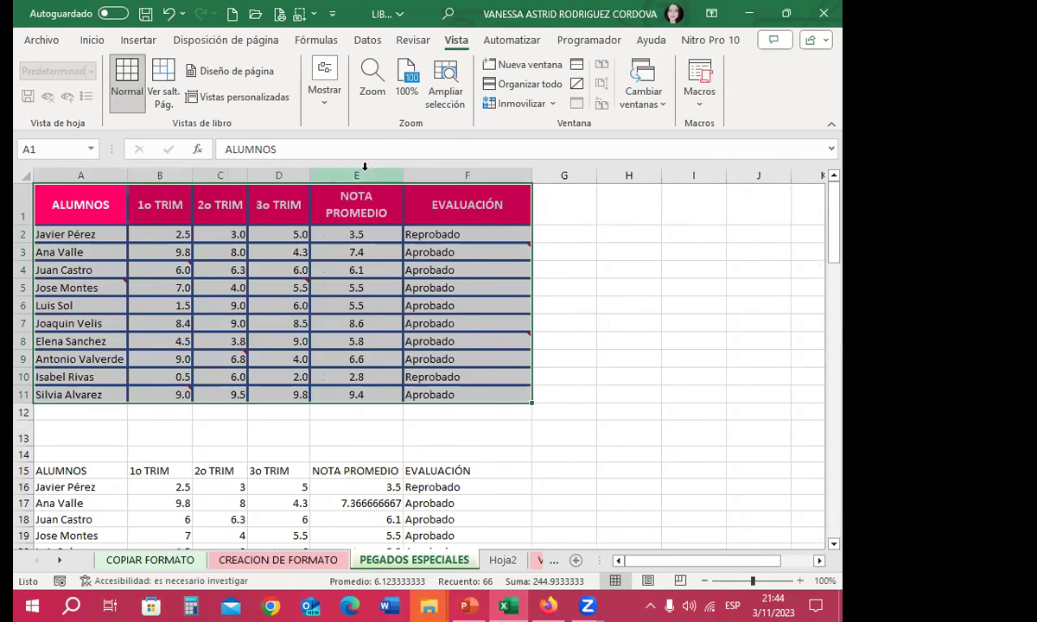
pyautogui.click(629, 237)
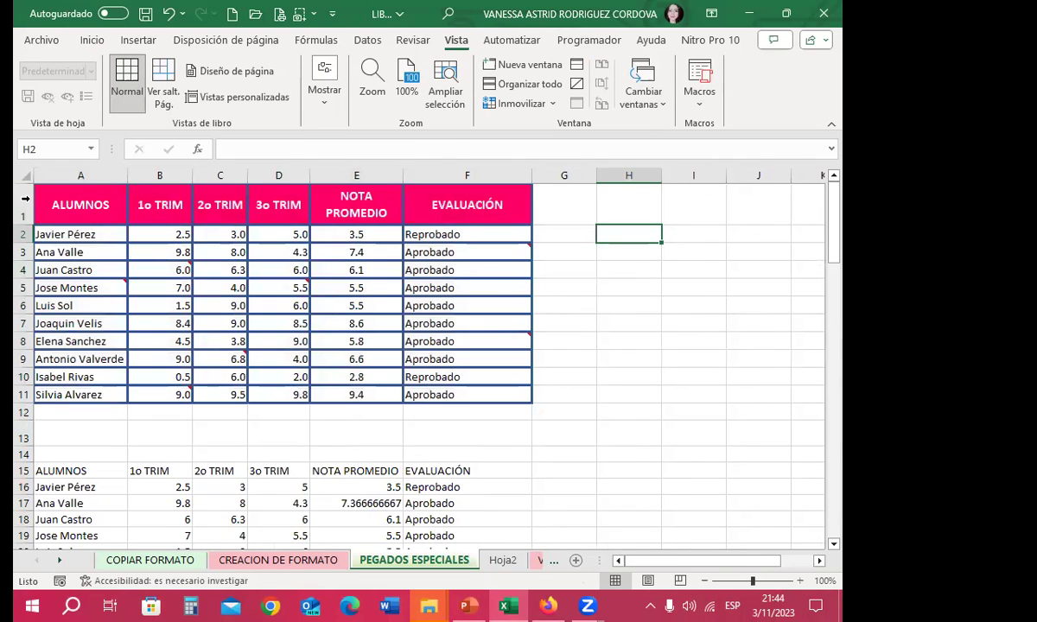
# Copy the grade table A1:F11 and switch to Hoja2.
pyautogui.click(59, 188)
pyautogui.moveTo(134, 217); pyautogui.dragTo(459, 391)
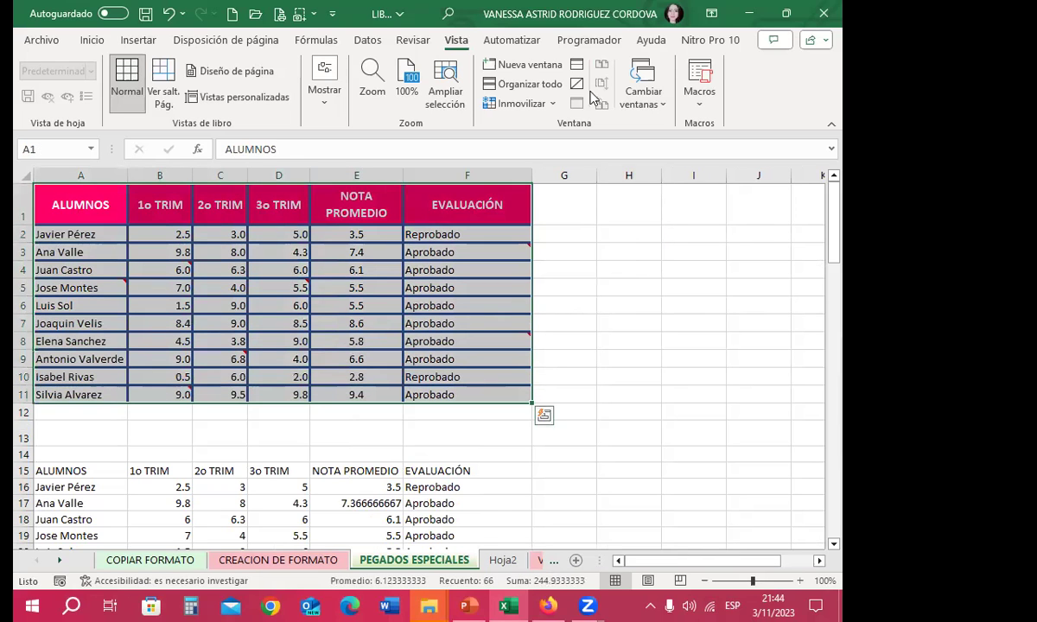
pyautogui.click(91, 40)
pyautogui.click(62, 83)
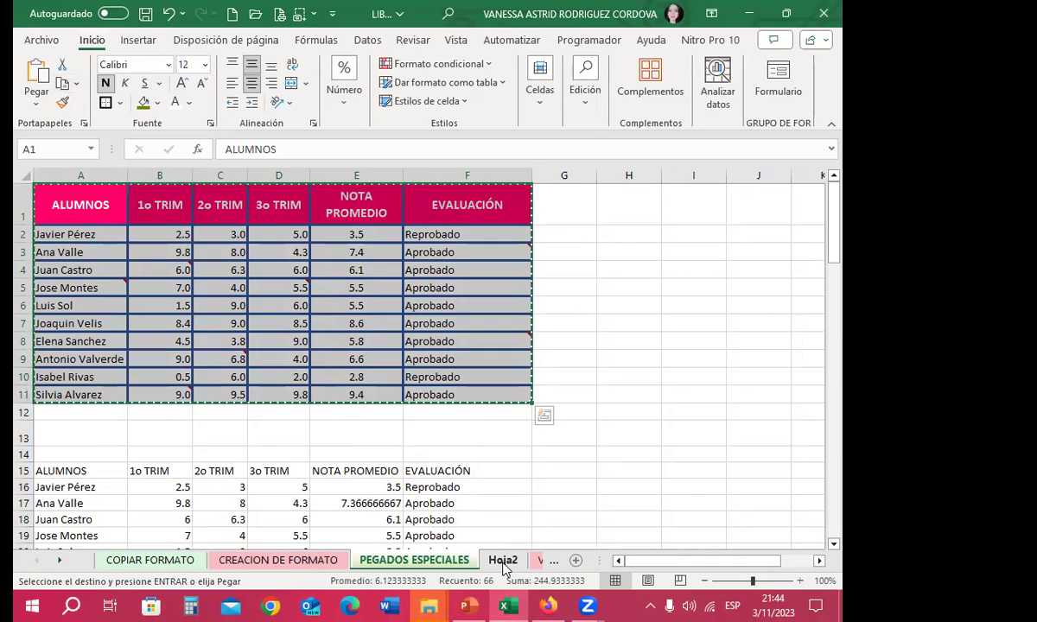
pyautogui.click(502, 560)
# Paste the grade table at A1 of Hoja2 as a static picture and nudge it into place.
pyautogui.click(65, 191)
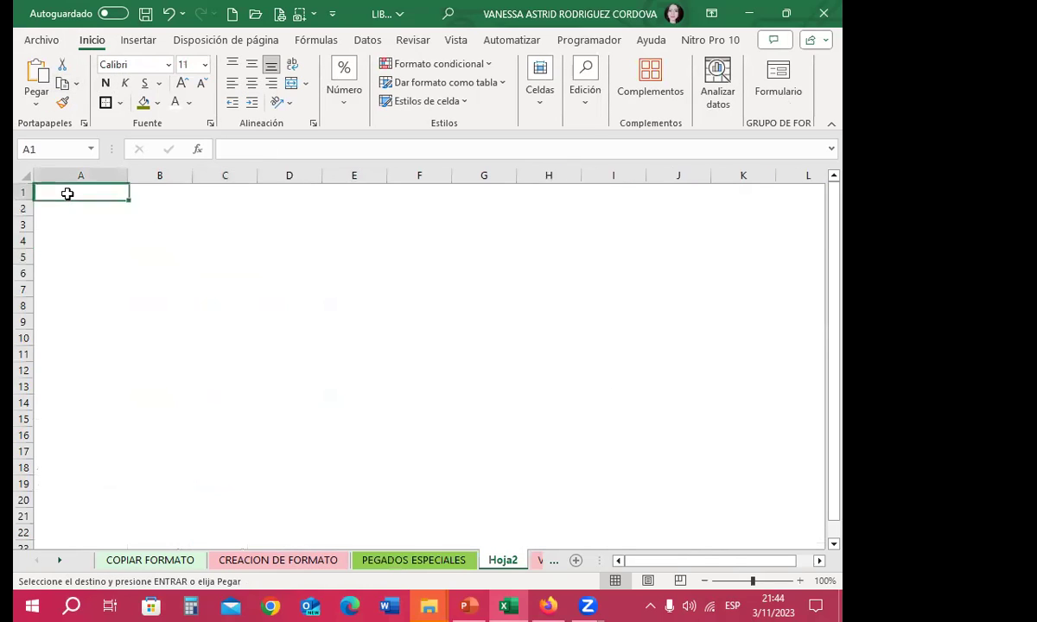
pyautogui.click(35, 101)
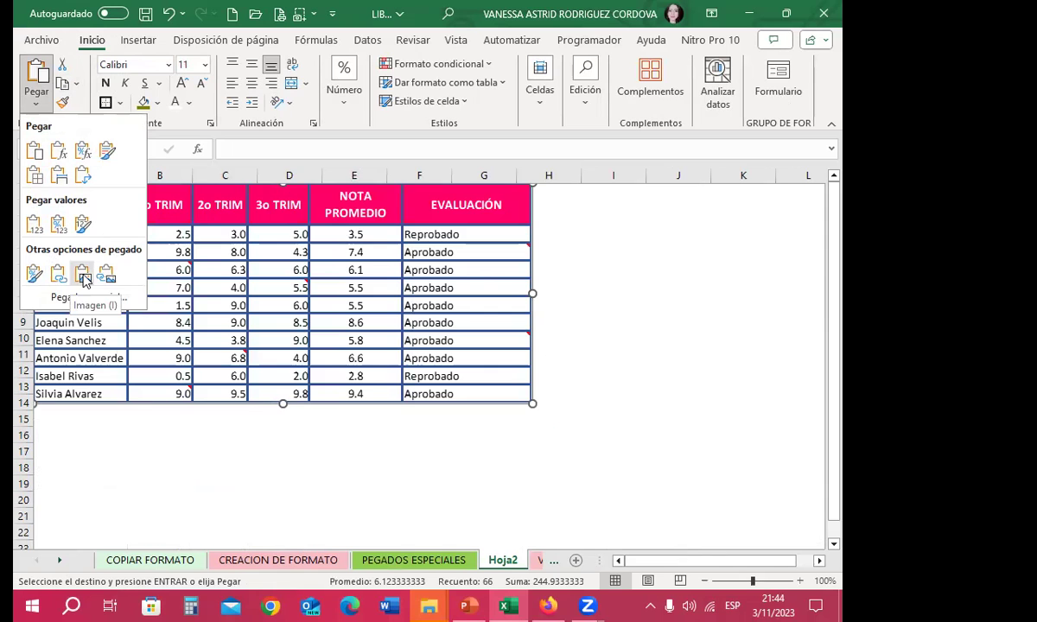
pyautogui.click(84, 279)
pyautogui.moveTo(265, 279)
pyautogui.mouseDown()
pyautogui.moveTo(418, 344)
pyautogui.moveTo(321, 360)
pyautogui.moveTo(289, 290)
pyautogui.mouseUp()
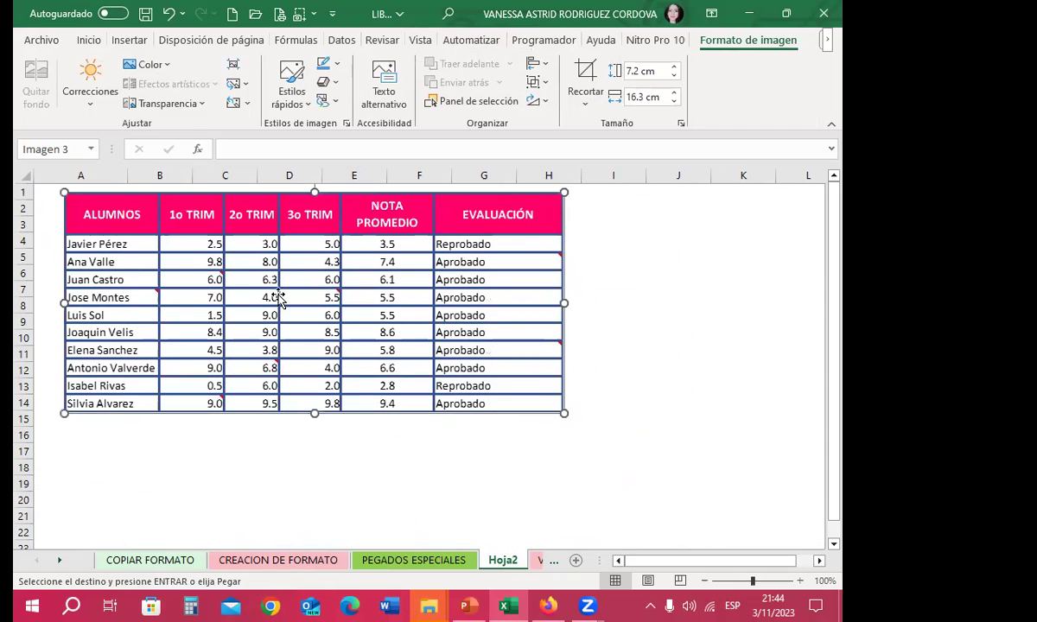
# Clear the pending copy, deselect the picture, and bring up the PowerPoint presentation.
pyautogui.click(88, 40)
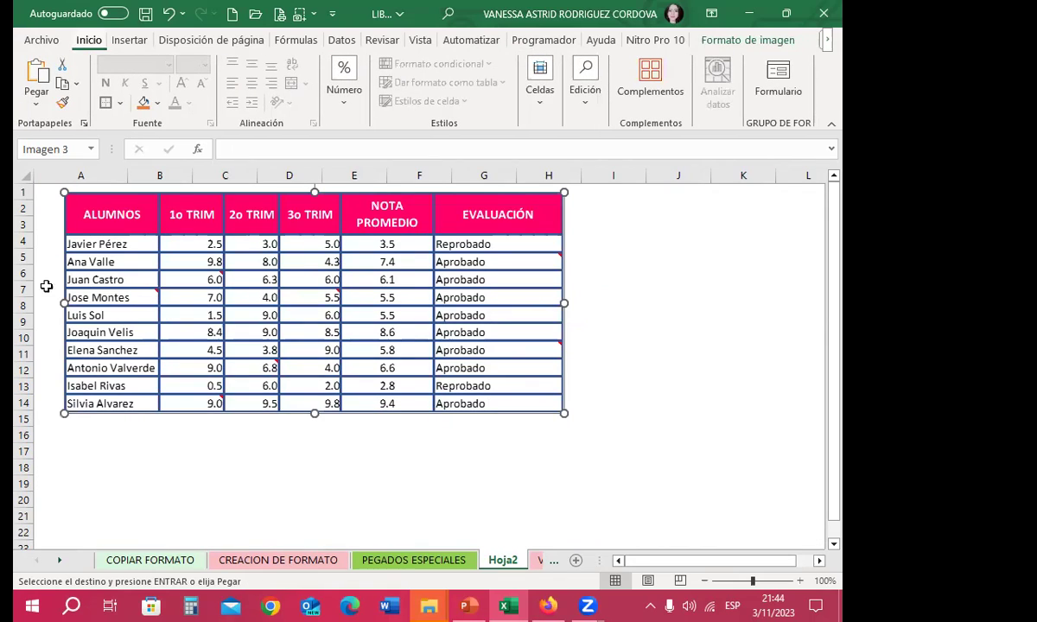
pyautogui.click(62, 84)
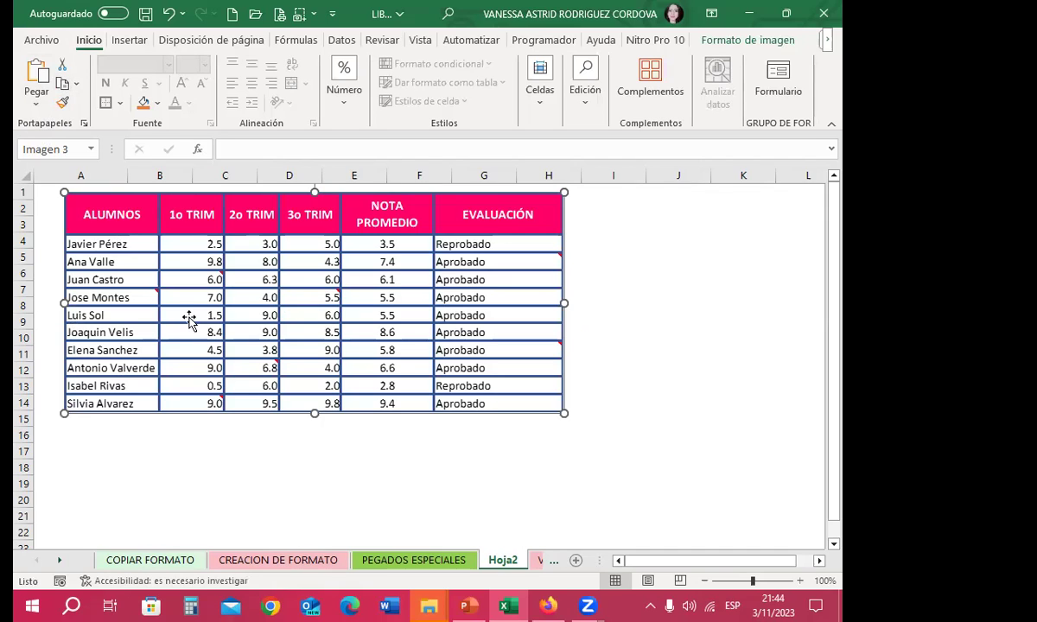
pyautogui.click(189, 319)
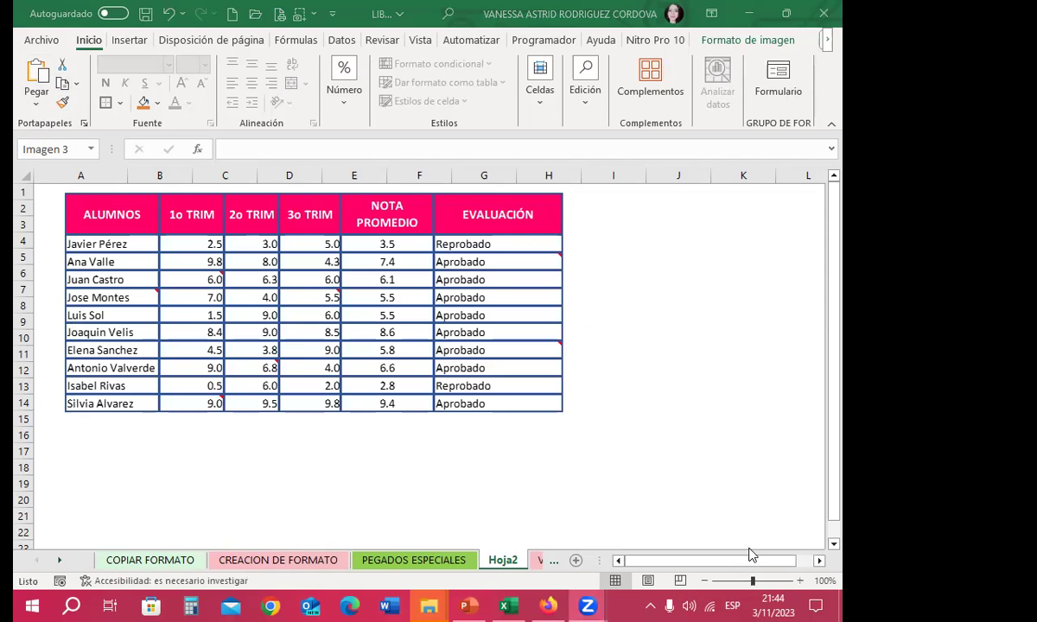
pyautogui.click(468, 605)
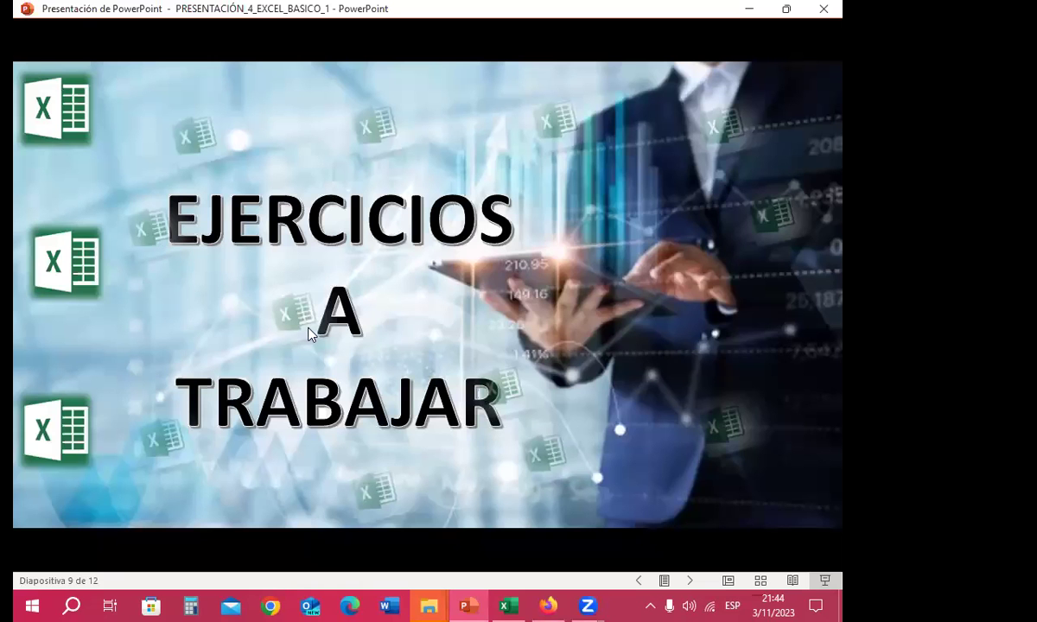
# Add a new slide, move it to first position, and give it the En blanco layout.
pyautogui.press('Escape')
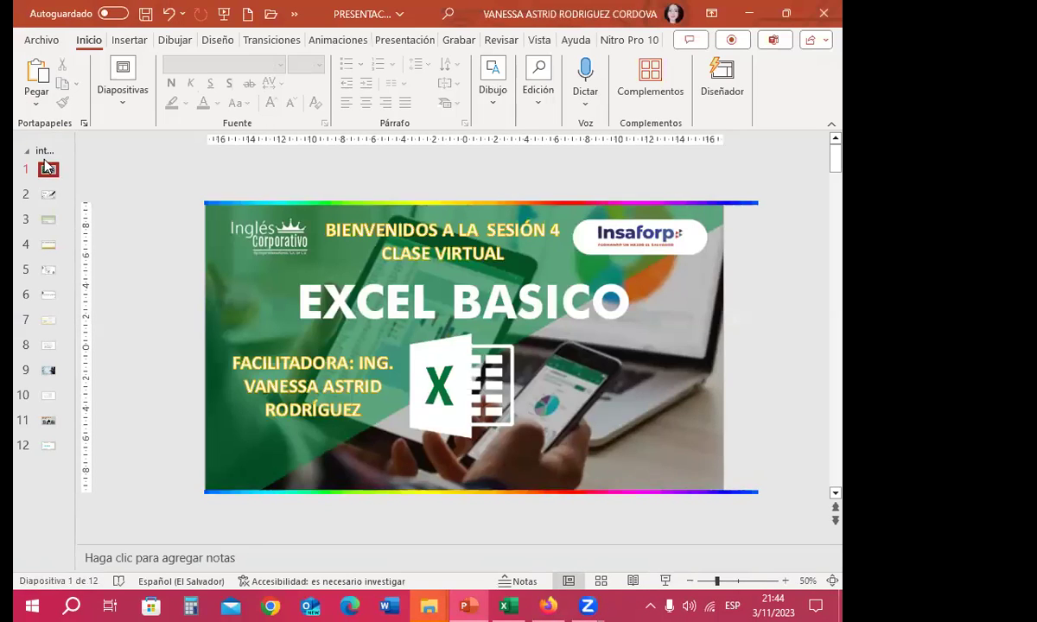
pyautogui.click(122, 91)
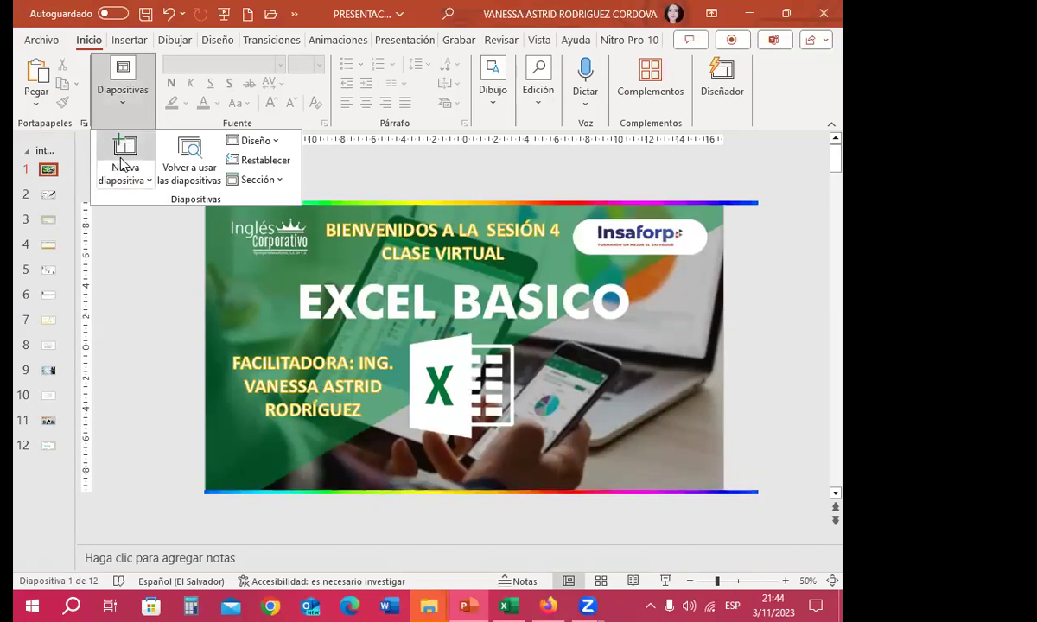
pyautogui.click(123, 145)
pyautogui.moveTo(48, 195); pyautogui.dragTo(48, 164)
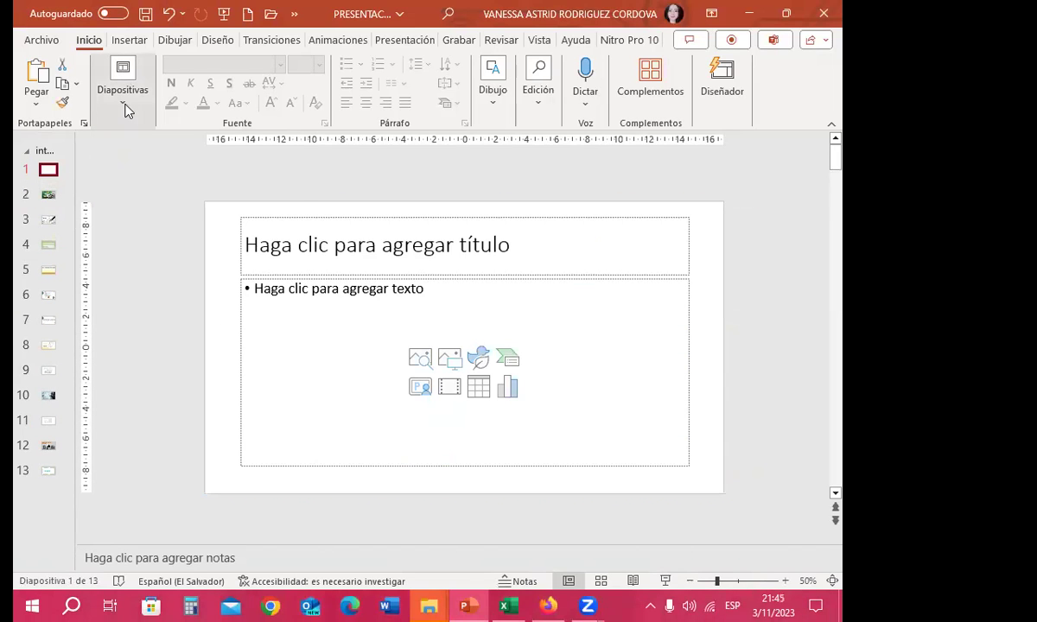
pyautogui.click(122, 86)
pyautogui.click(267, 140)
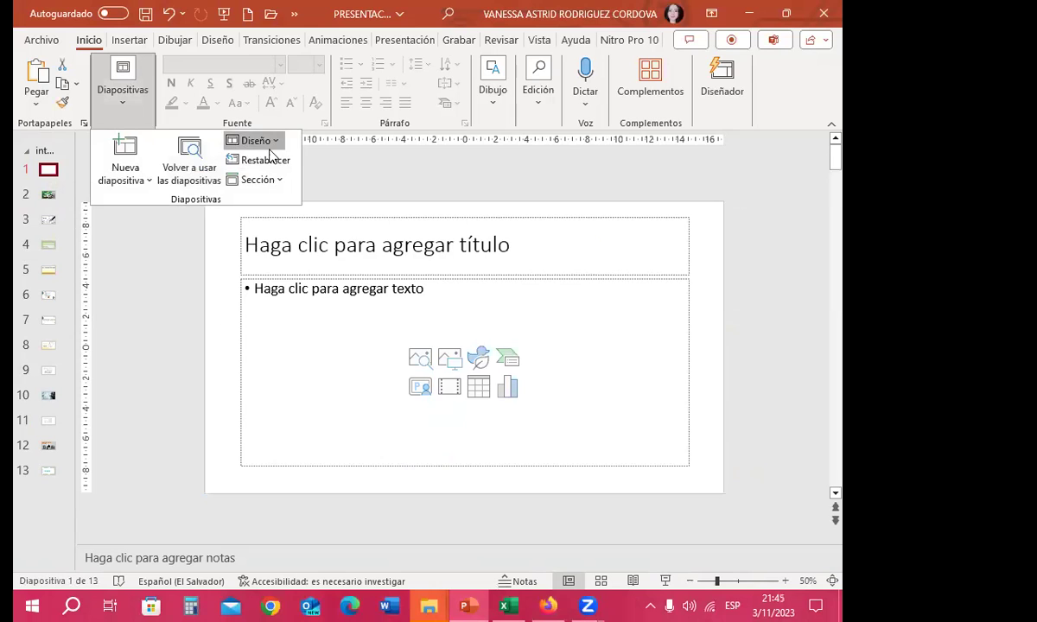
pyautogui.click(284, 376)
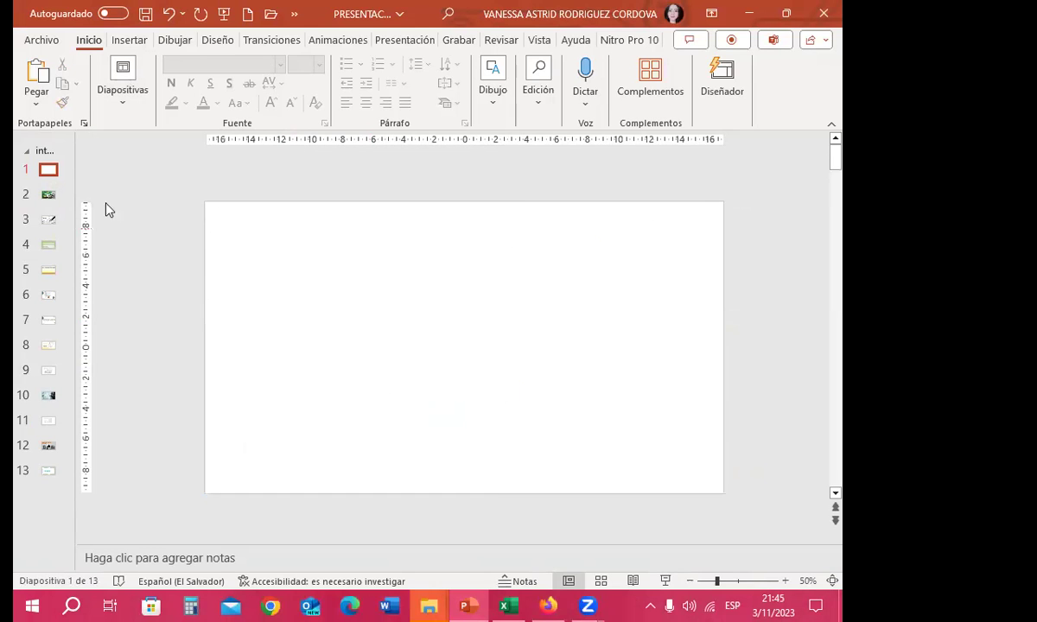
# Paste the grade table onto the blank slide with a Diseñador suggestion, then return to Excel.
pyautogui.click(37, 76)
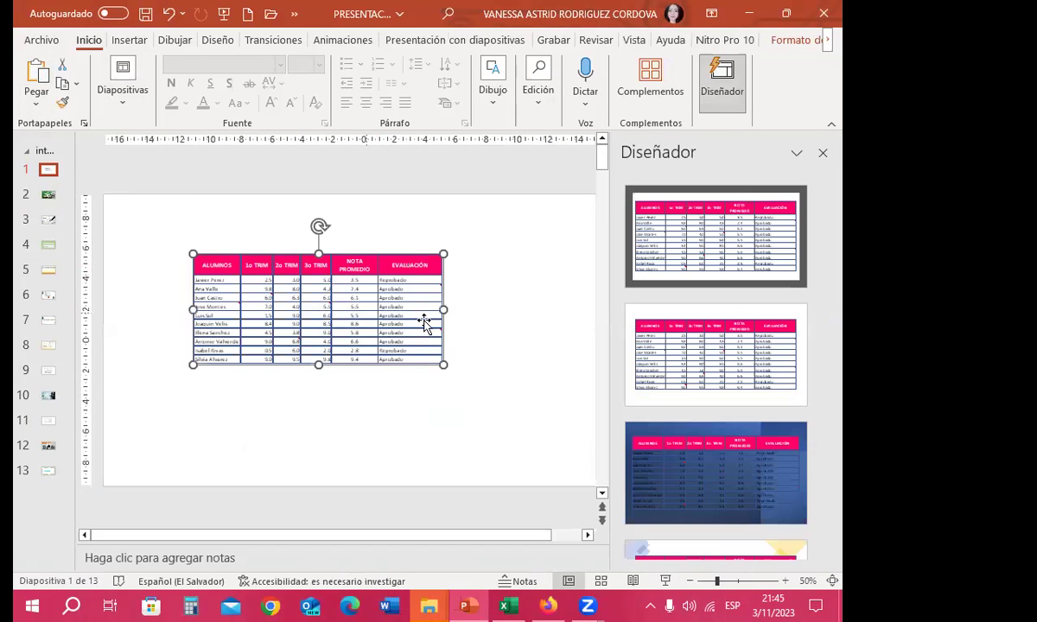
pyautogui.click(688, 374)
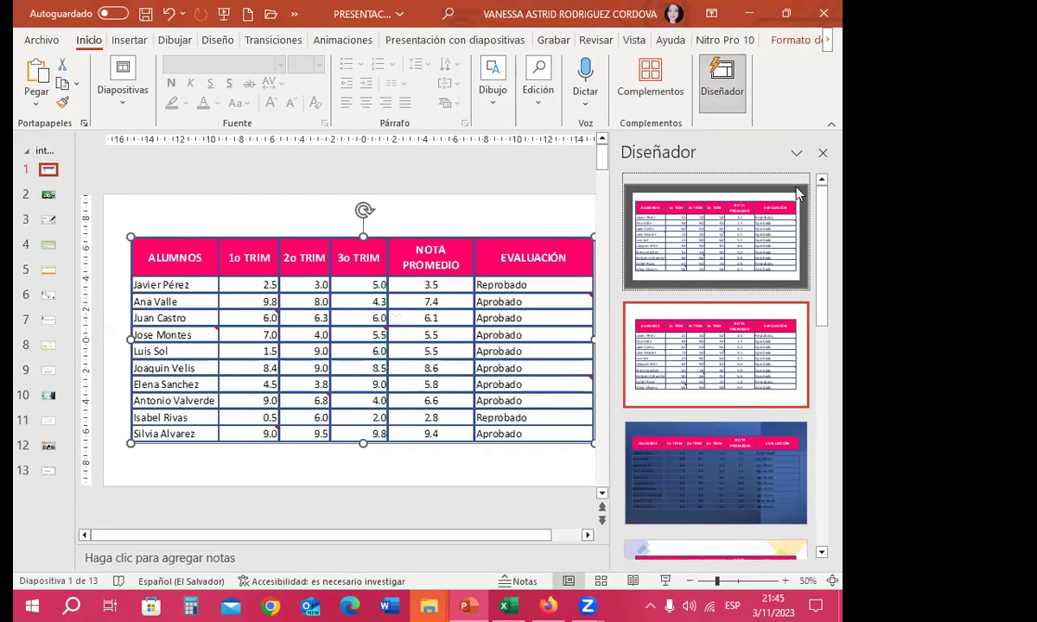
pyautogui.click(821, 154)
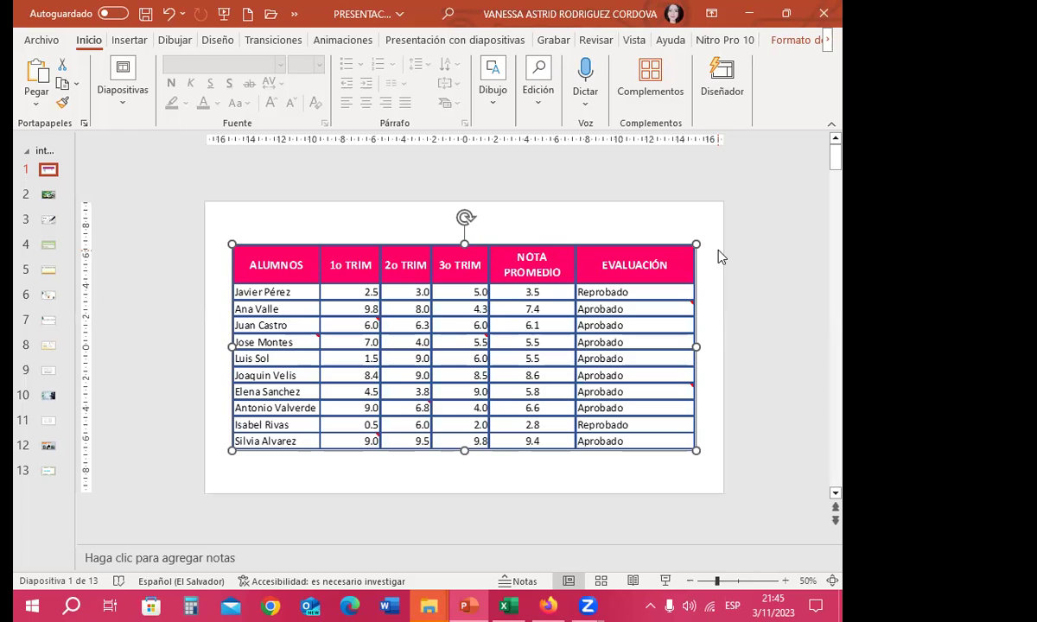
pyautogui.moveTo(347, 259); pyautogui.dragTo(335, 231)
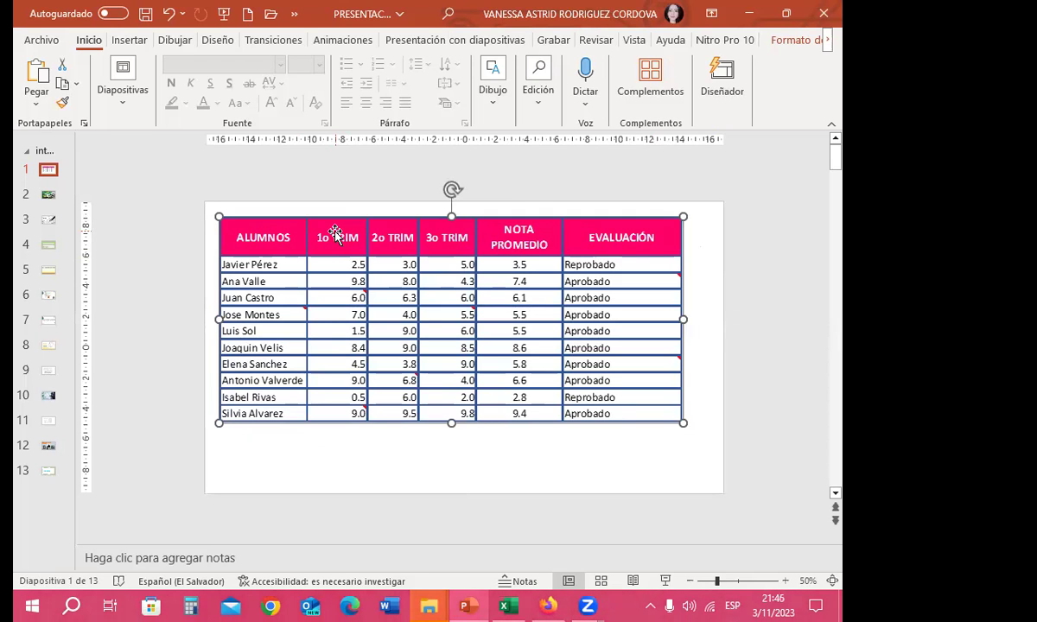
pyautogui.click(507, 606)
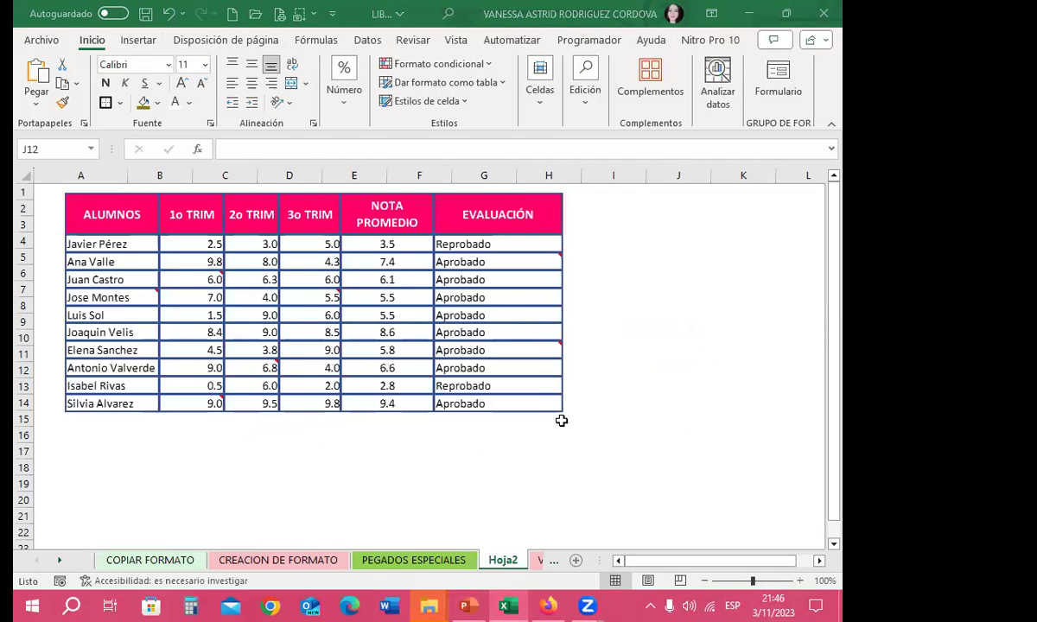
# Paste the copied table A1:F11 at A17 of Hoja2 as an Imagen vinculada.
pyautogui.click(378, 332)
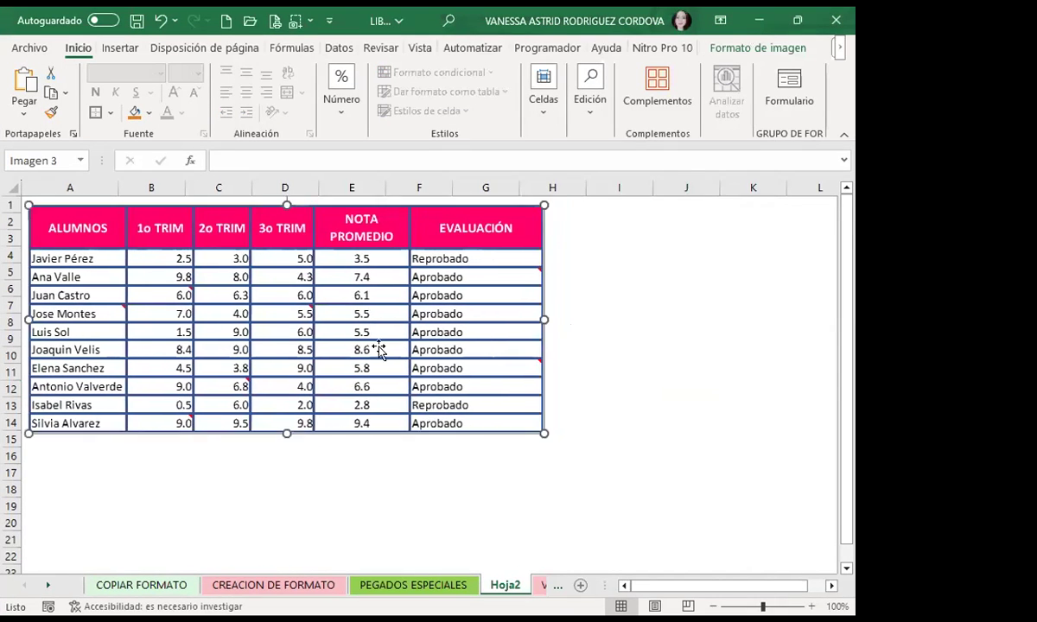
pyautogui.click(400, 585)
pyautogui.click(50, 93)
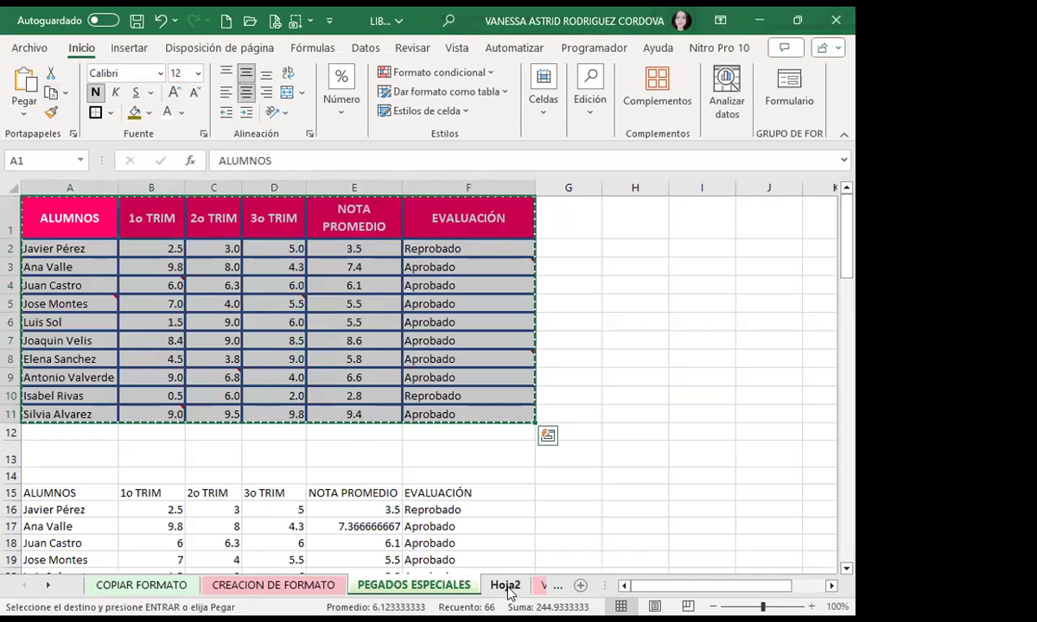
pyautogui.click(505, 585)
pyautogui.click(197, 330)
pyautogui.scroll(-2, 36, 423)
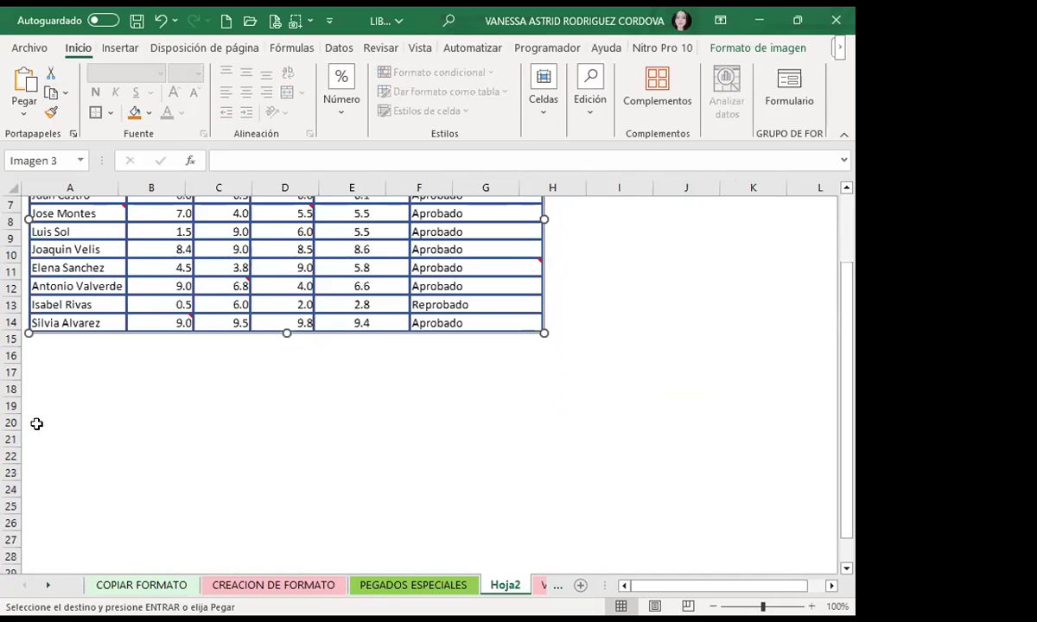
pyautogui.click(39, 371)
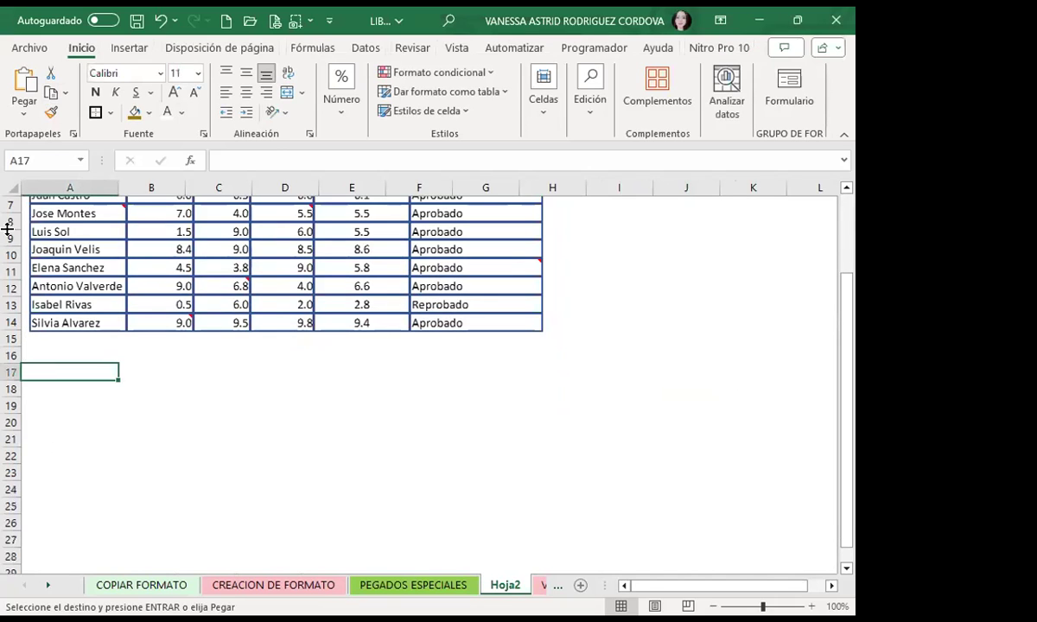
pyautogui.click(24, 112)
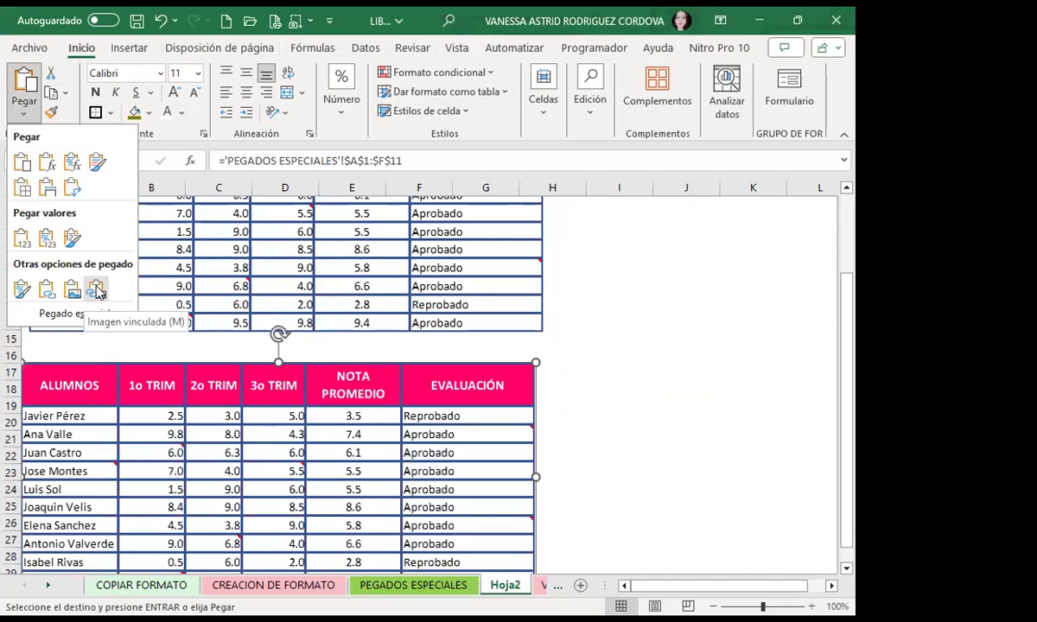
pyautogui.click(96, 292)
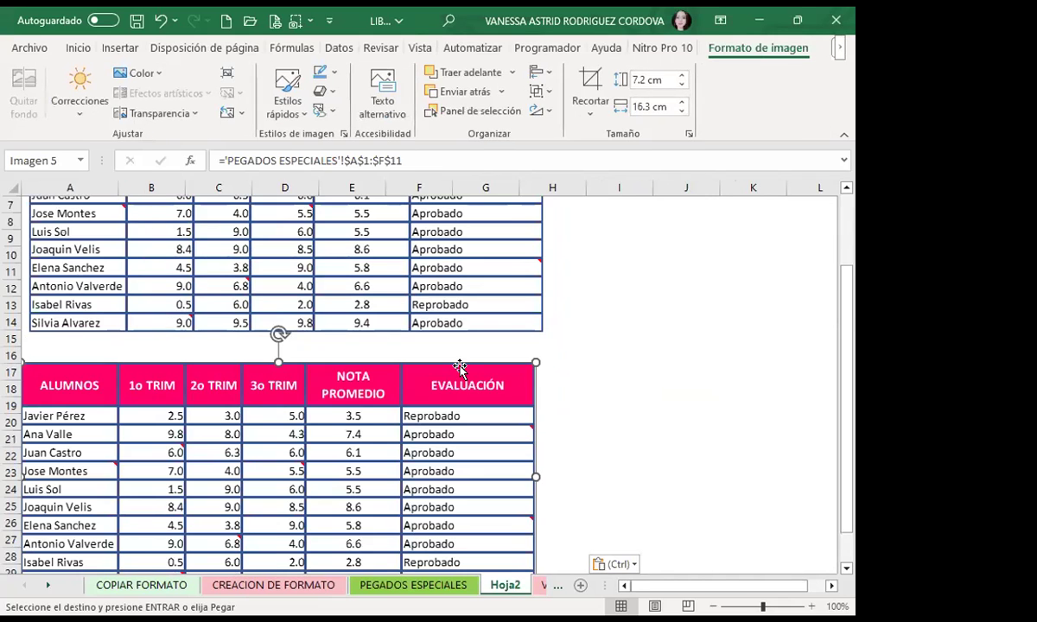
pyautogui.scroll(-2, 67, 367)
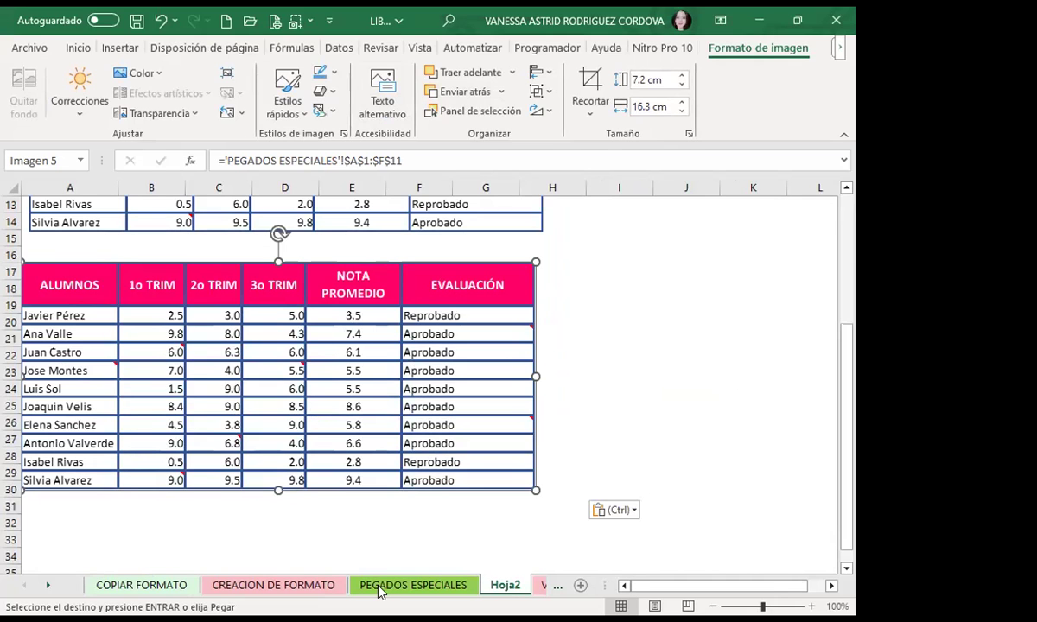
# Delete the student names in A2:A11 on the PEGADOS ESPECIALES sheet.
pyautogui.hotkey('ctrl', 'pageup')
pyautogui.moveTo(69, 248); pyautogui.dragTo(74, 411)
pyautogui.press('Delete')
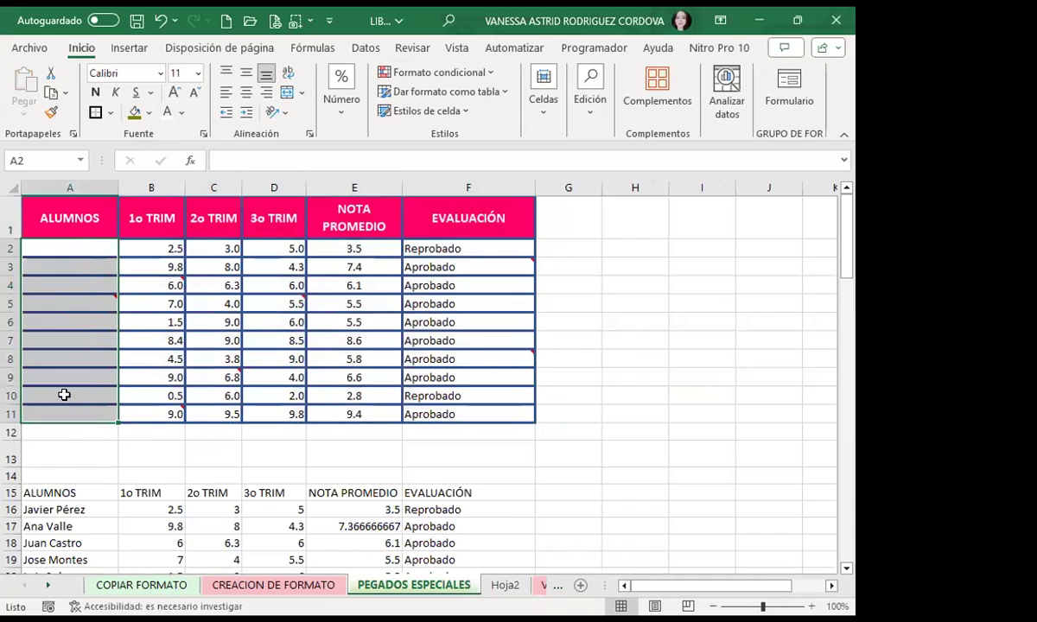
pyautogui.click(67, 338)
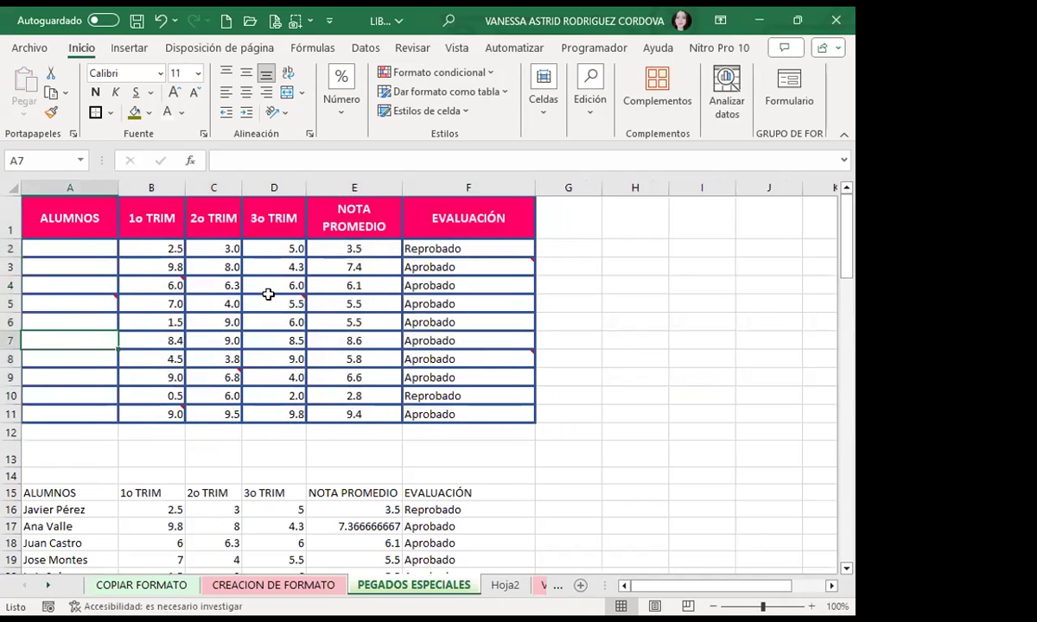
# Undo the name deletion and enter grades 8, 9 and 10 in B2, C2 and D2.
pyautogui.click(505, 584)
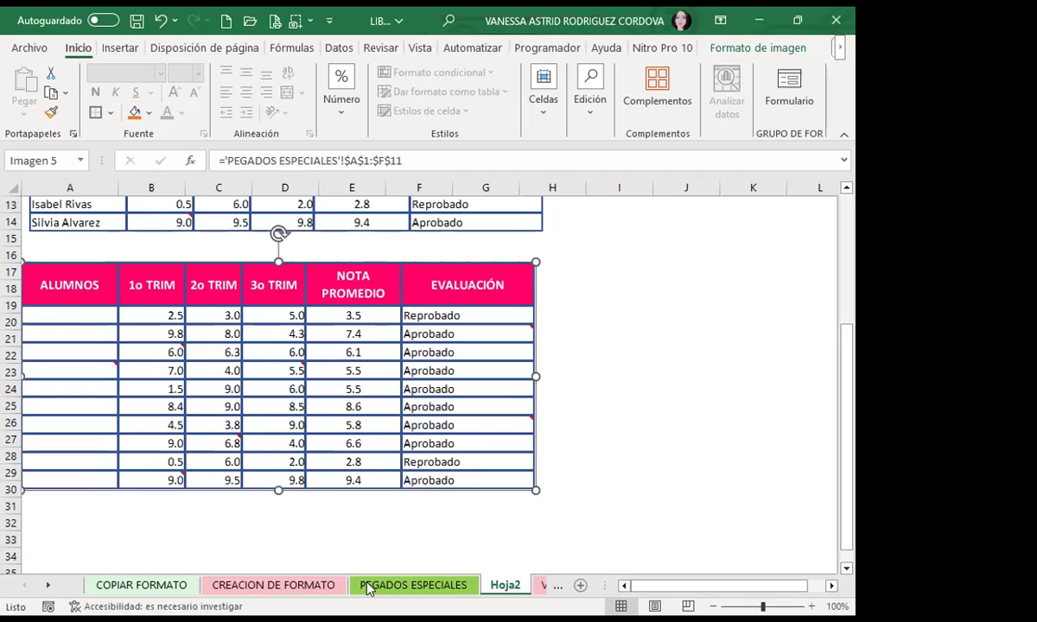
pyautogui.hotkey('ctrl', 'z')
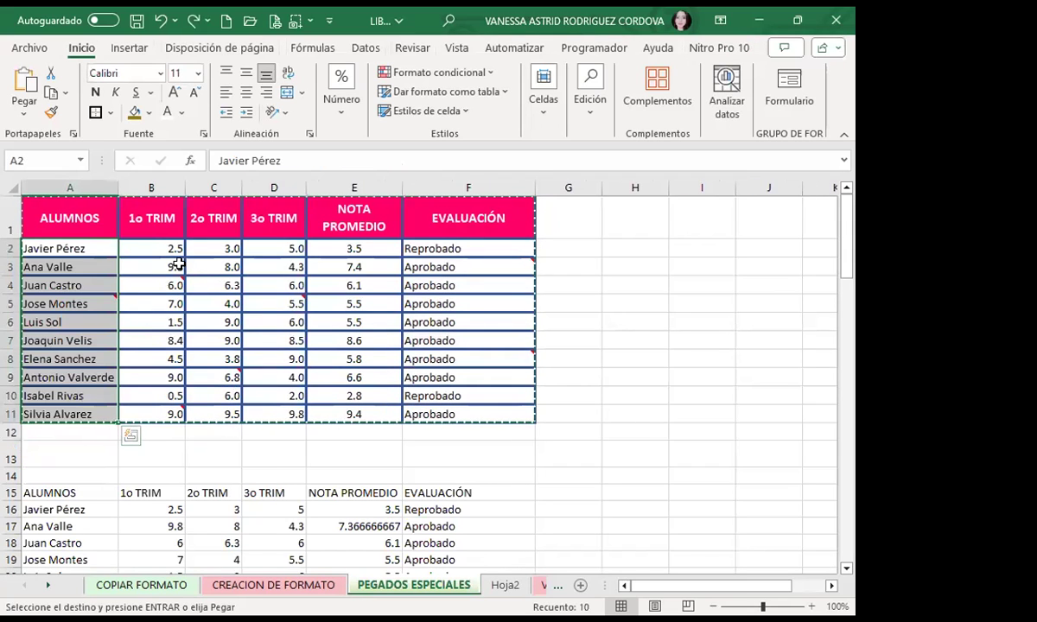
pyautogui.click(149, 251)
pyautogui.press('Escape')
pyautogui.write('8')
pyautogui.press('Tab')
pyautogui.write('9')
pyautogui.press('Tab')
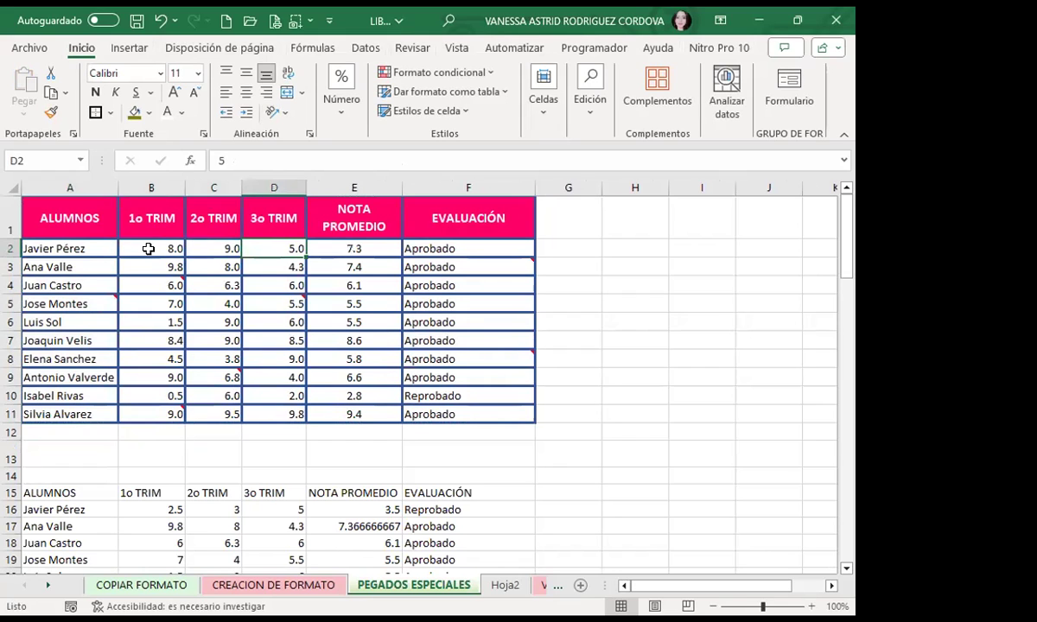
pyautogui.write('10')
pyautogui.press('Left')
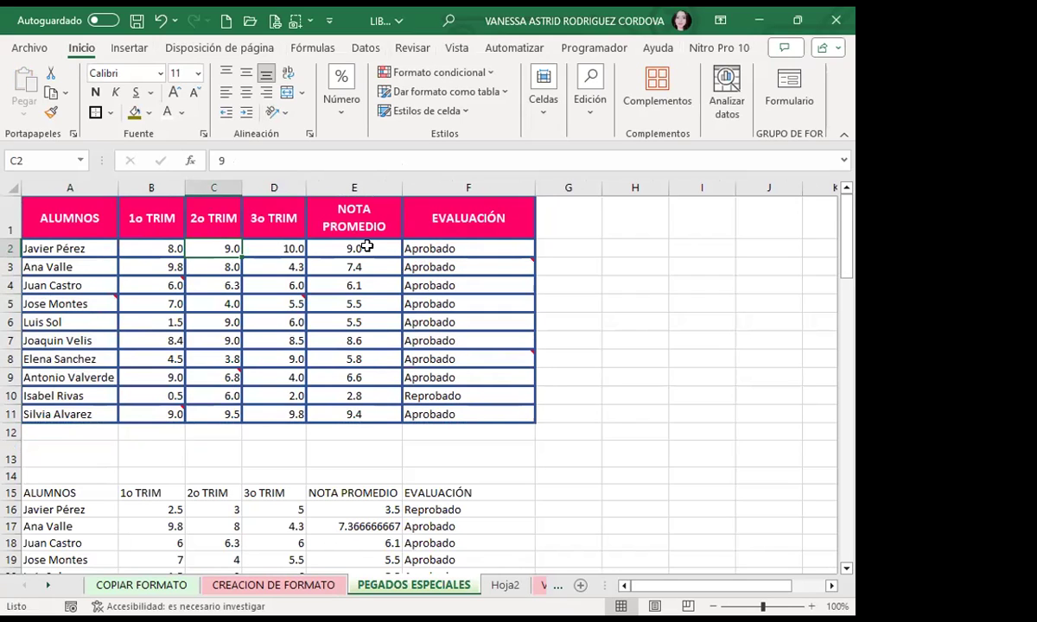
# Compare Hoja2's linked picture, now showing 8.0, 9.0, 10.0 averaging 9.0, with the unchanged static picture.
pyautogui.click(505, 585)
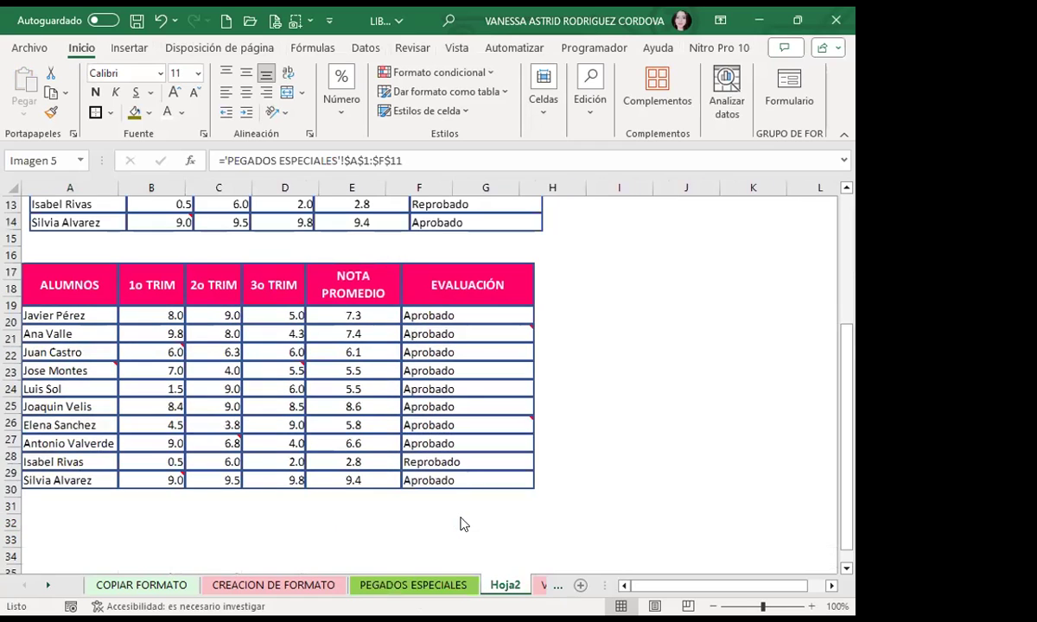
pyautogui.click(205, 294)
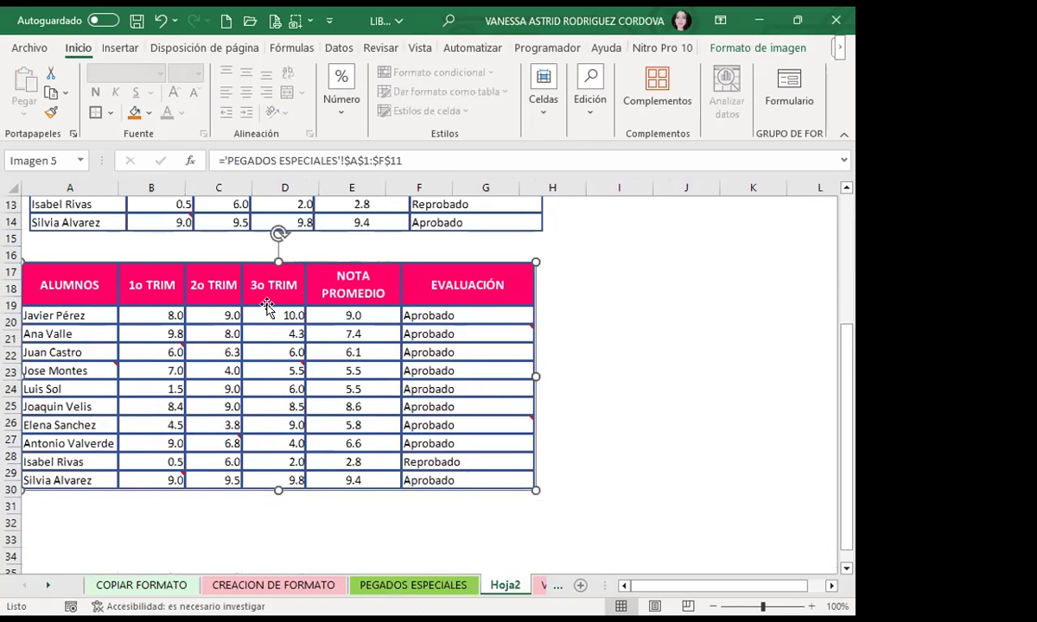
pyautogui.scroll(2, 363, 306)
pyautogui.scroll(2, 338, 318)
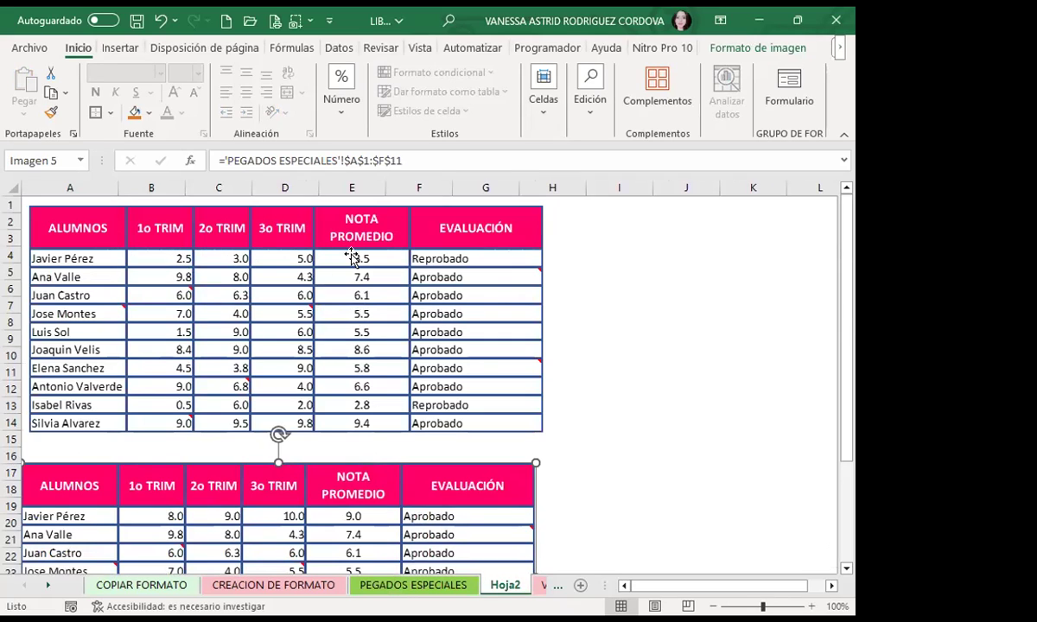
pyautogui.click(348, 300)
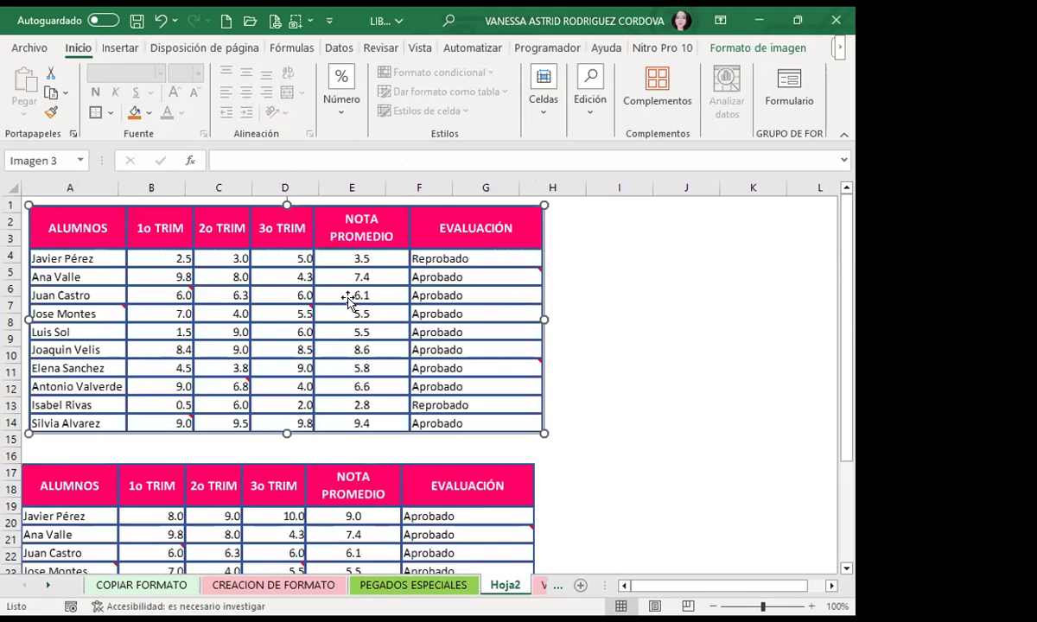
pyautogui.scroll(-5, 323, 331)
pyautogui.click(350, 248)
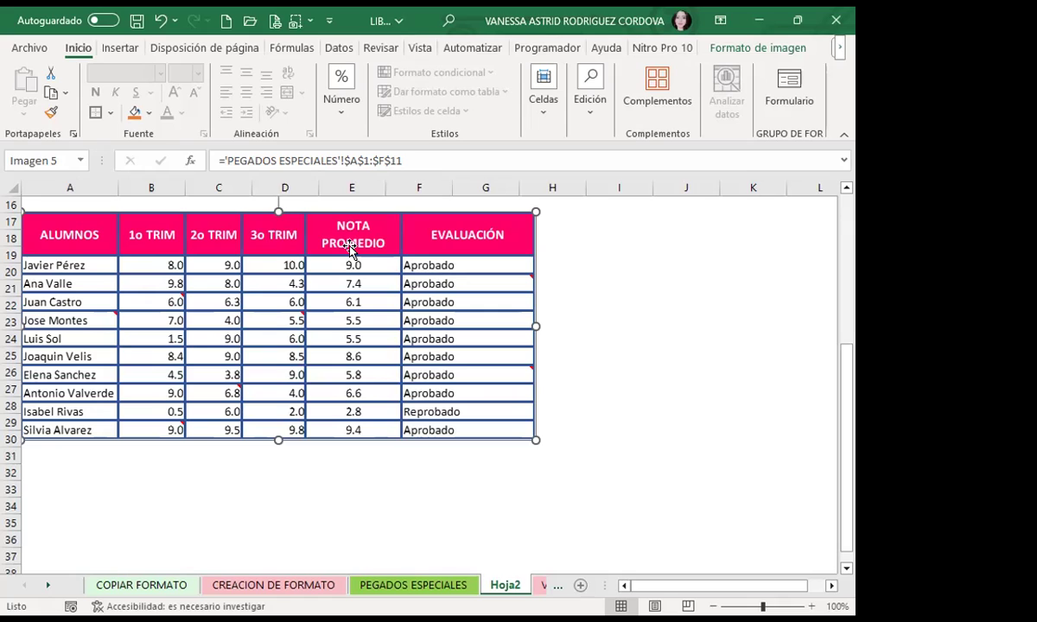
# Shift the linked picture (Imagen 5) slightly right on Hoja2, then go back to the source table.
pyautogui.click(426, 590)
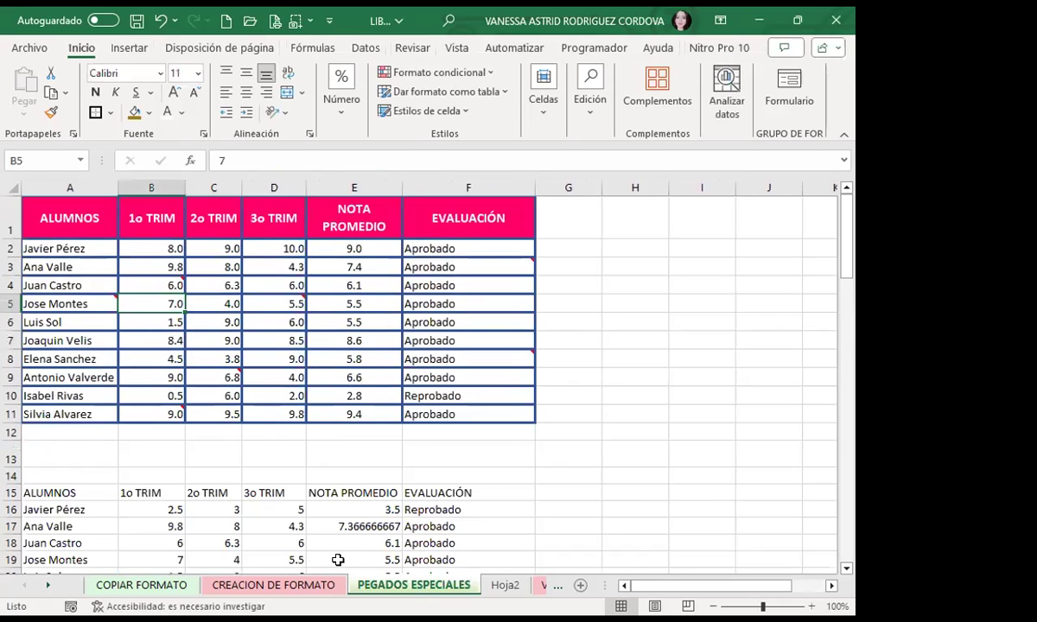
pyautogui.click(504, 585)
pyautogui.moveTo(323, 344)
pyautogui.mouseDown()
pyautogui.moveTo(646, 367)
pyautogui.moveTo(432, 346)
pyautogui.moveTo(421, 355)
pyautogui.mouseUp()
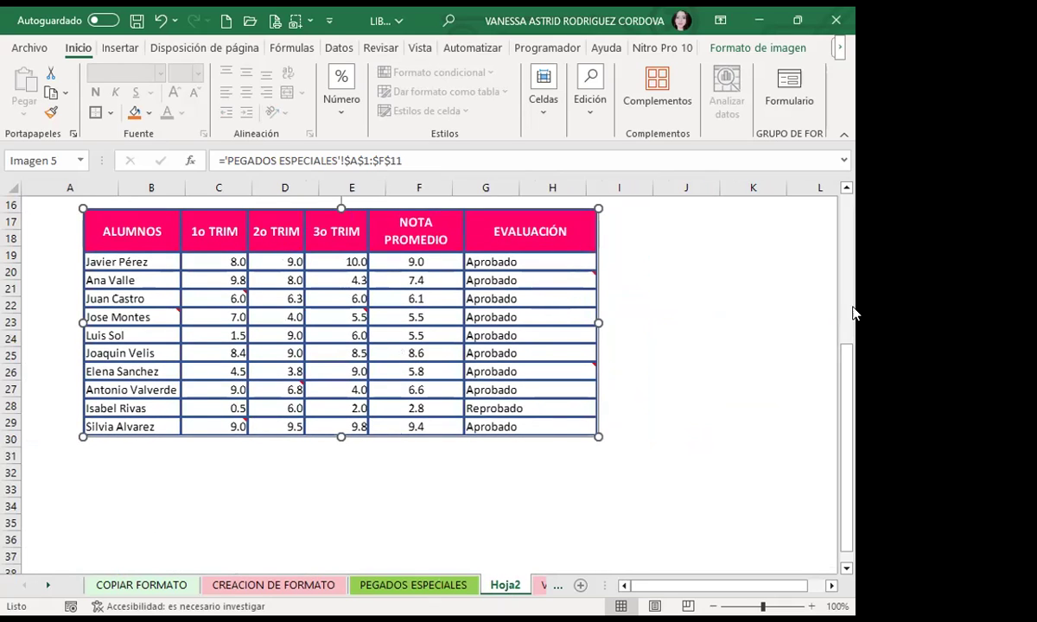
pyautogui.click(423, 585)
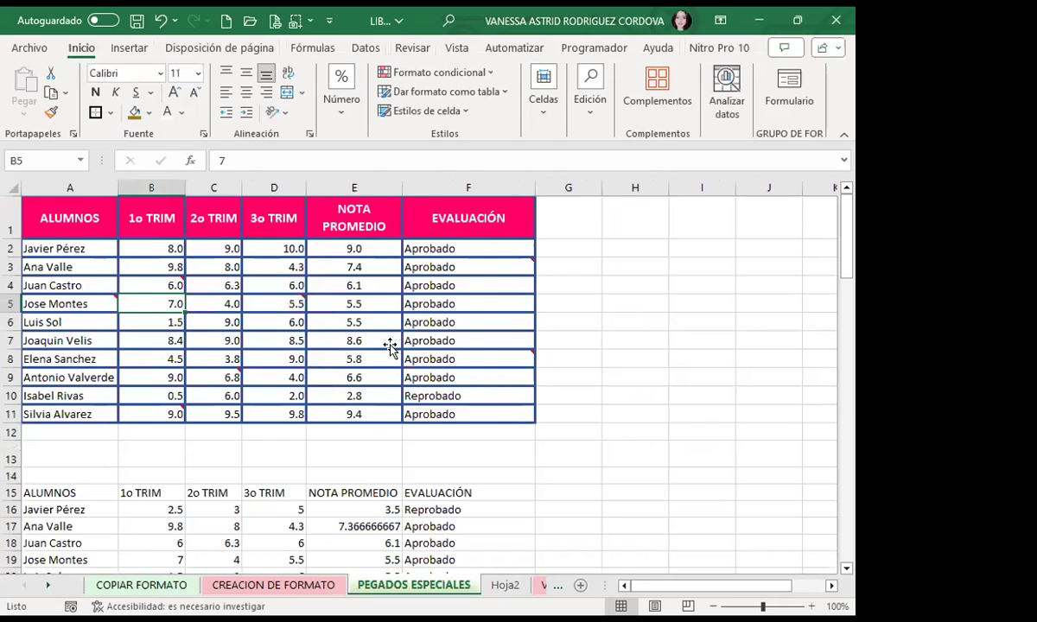
pyautogui.hotkey('ctrl', 'pagedown')
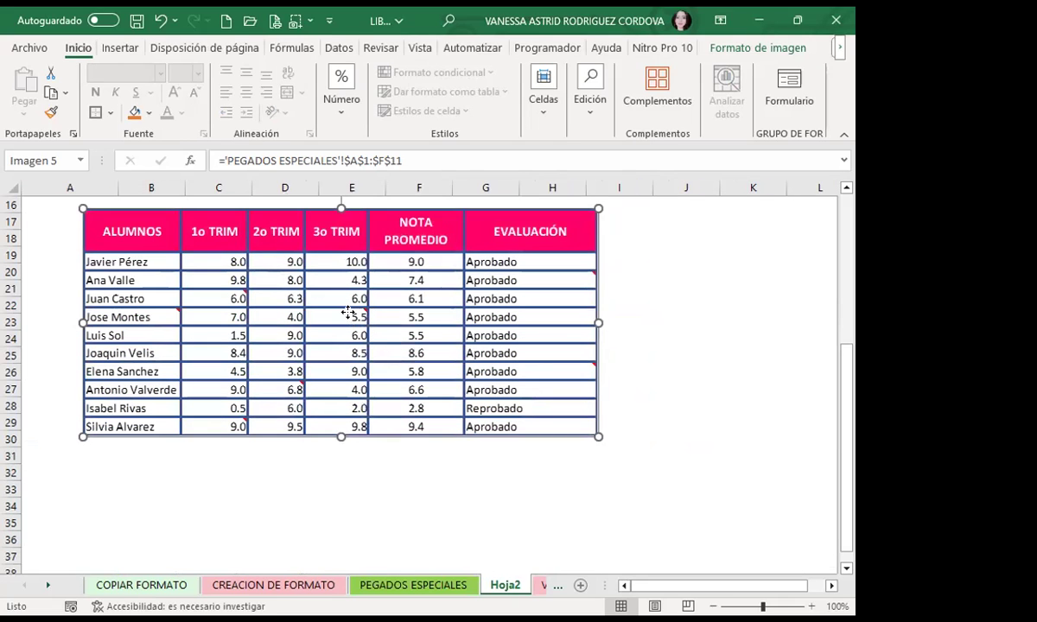
pyautogui.scroll(-4, 287, 336)
pyautogui.scroll(2, 286, 336)
pyautogui.scroll(2, 371, 317)
pyautogui.moveTo(321, 319)
pyautogui.mouseDown()
pyautogui.moveTo(418, 316)
pyautogui.moveTo(297, 320)
pyautogui.mouseUp()
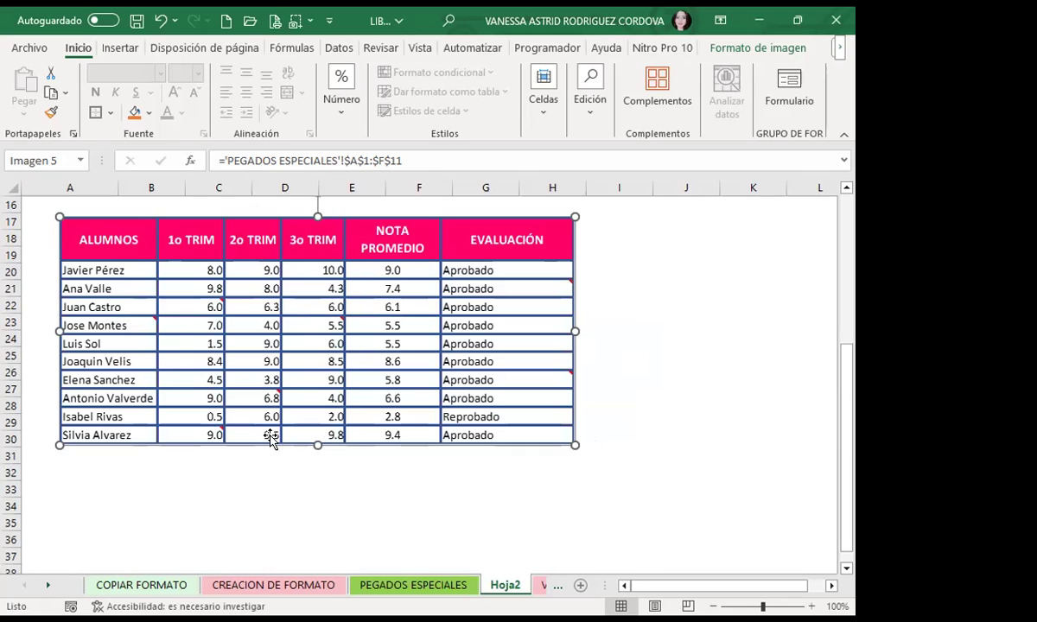
pyautogui.click(409, 585)
pyautogui.click(76, 286)
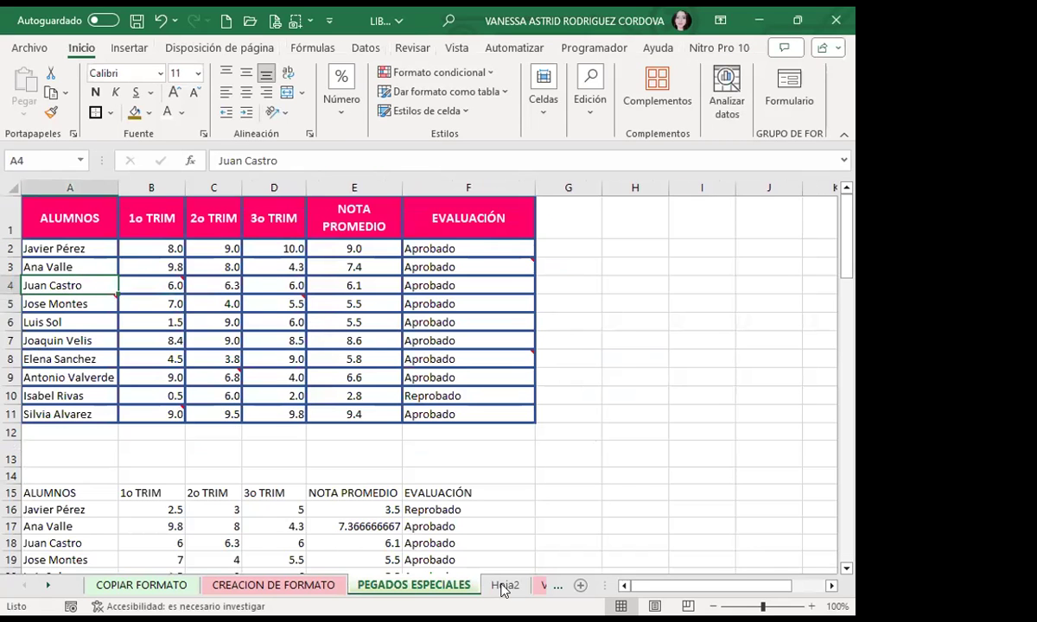
# Return to Hoja2 and deselect to view the linked grade table picture.
pyautogui.hotkey('ctrl', 'pagedown')
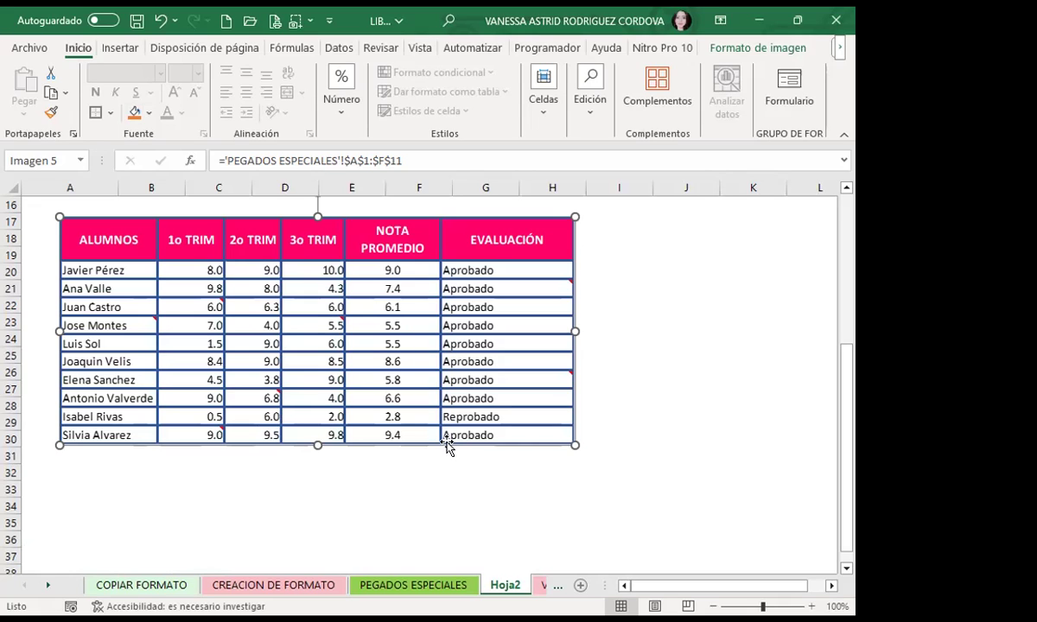
pyautogui.press('Escape')
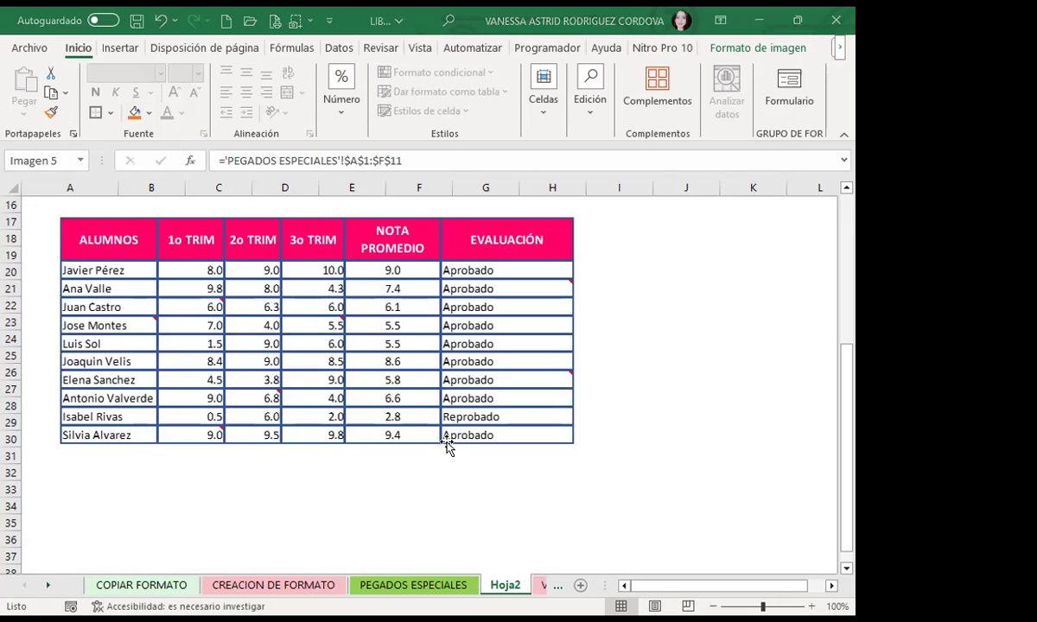
pyautogui.click(223, 22)
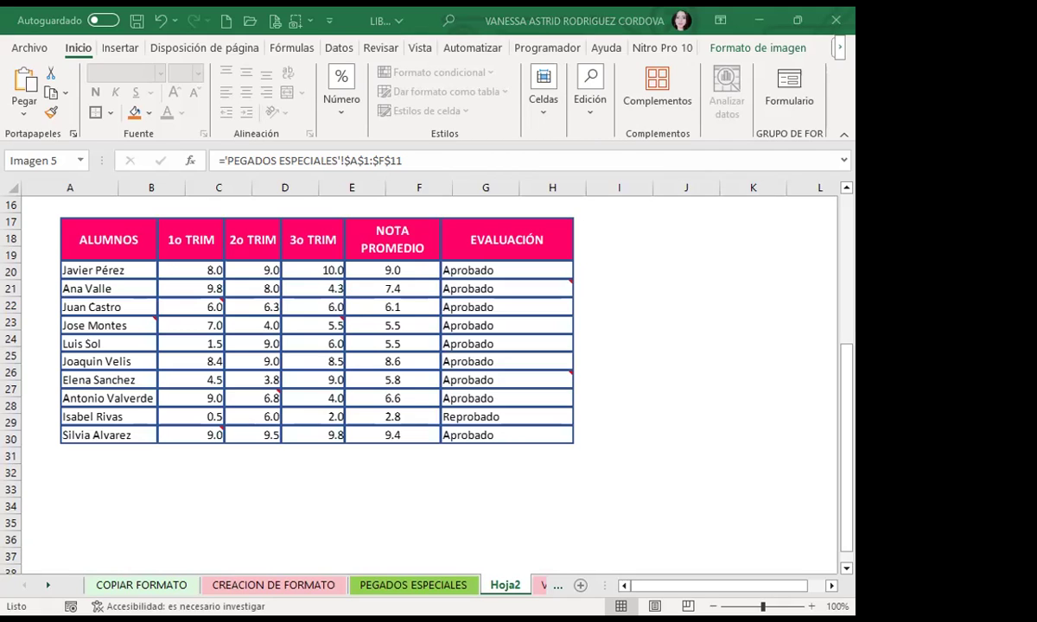
# Hide the worksheet gridlines on the source grade table sheet.
pyautogui.click(374, 584)
pyautogui.moveTo(81, 248); pyautogui.dragTo(83, 396)
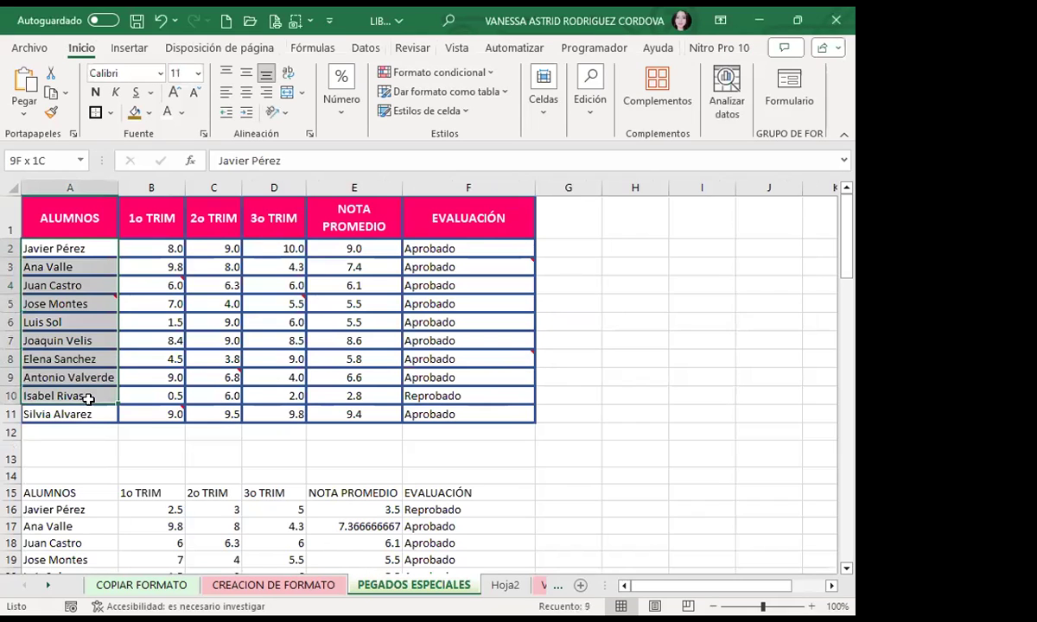
pyautogui.click(568, 303)
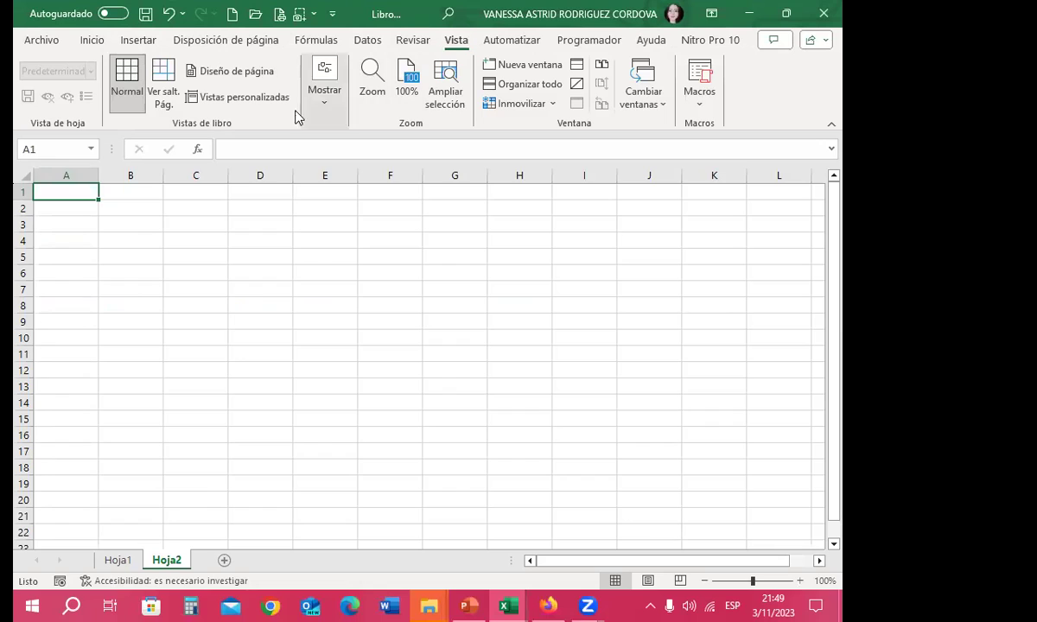
pyautogui.click(323, 102)
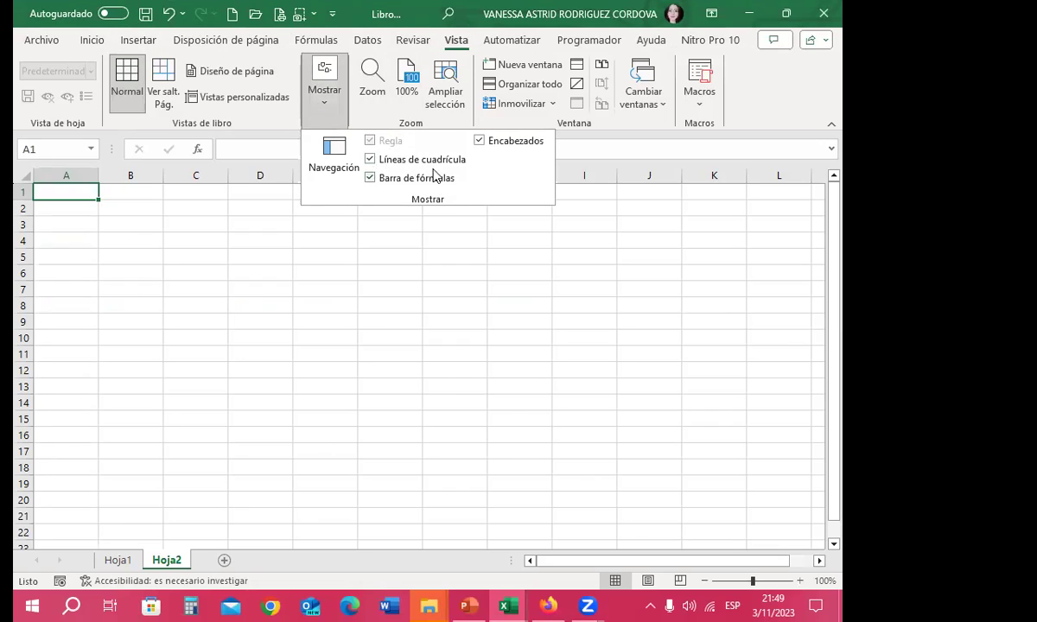
pyautogui.click(369, 160)
pyautogui.click(312, 267)
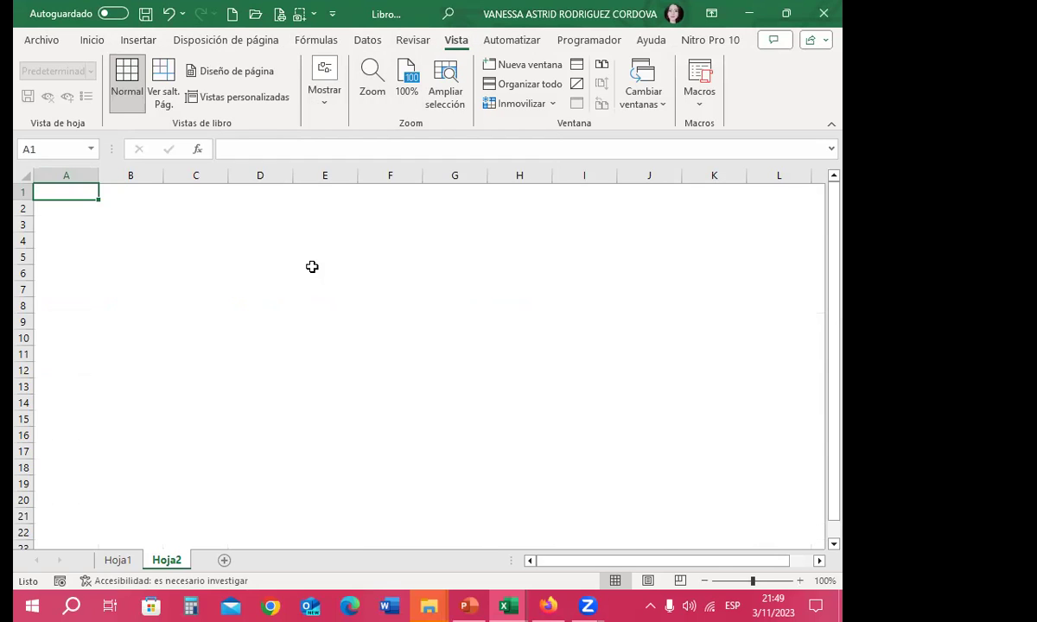
# Check the pasted table picture on Hoja1, then return to the PEGADOS ESPECIALES sheet.
pyautogui.click(112, 558)
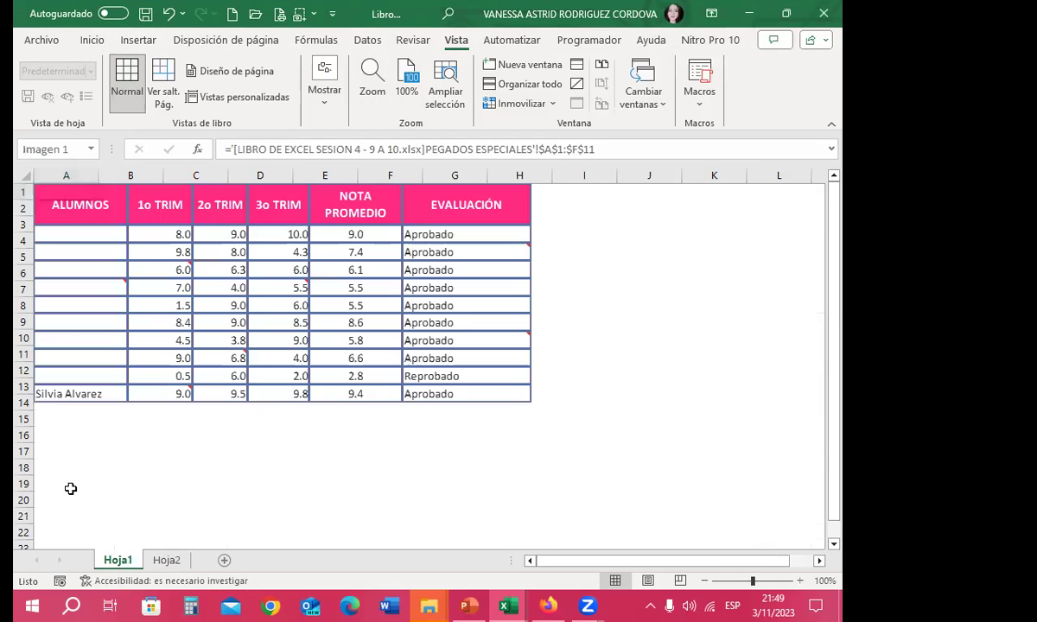
pyautogui.click(208, 342)
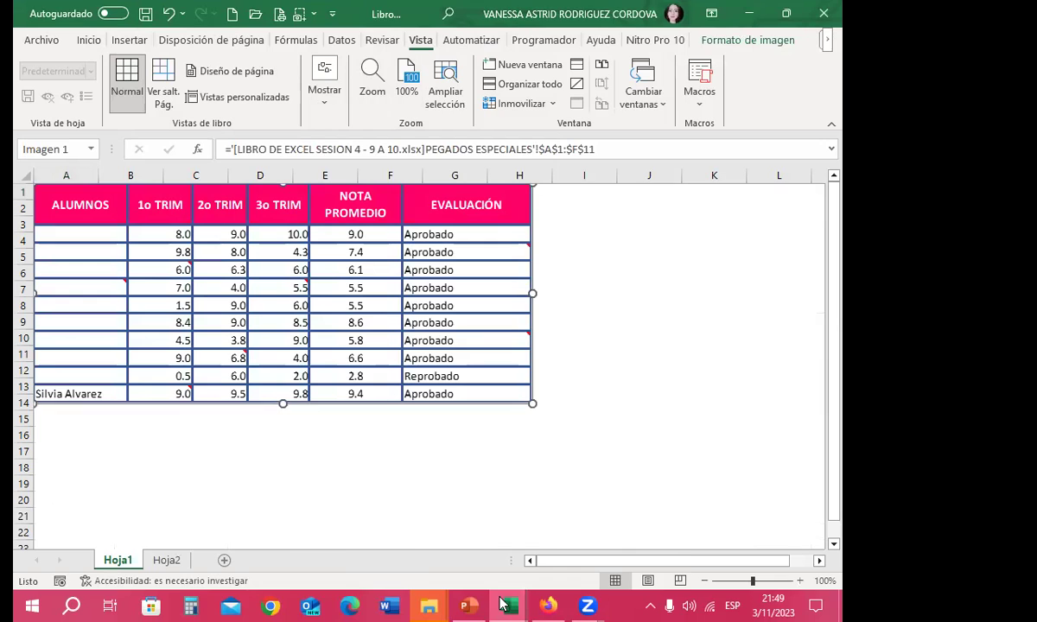
pyautogui.moveTo(508, 604)
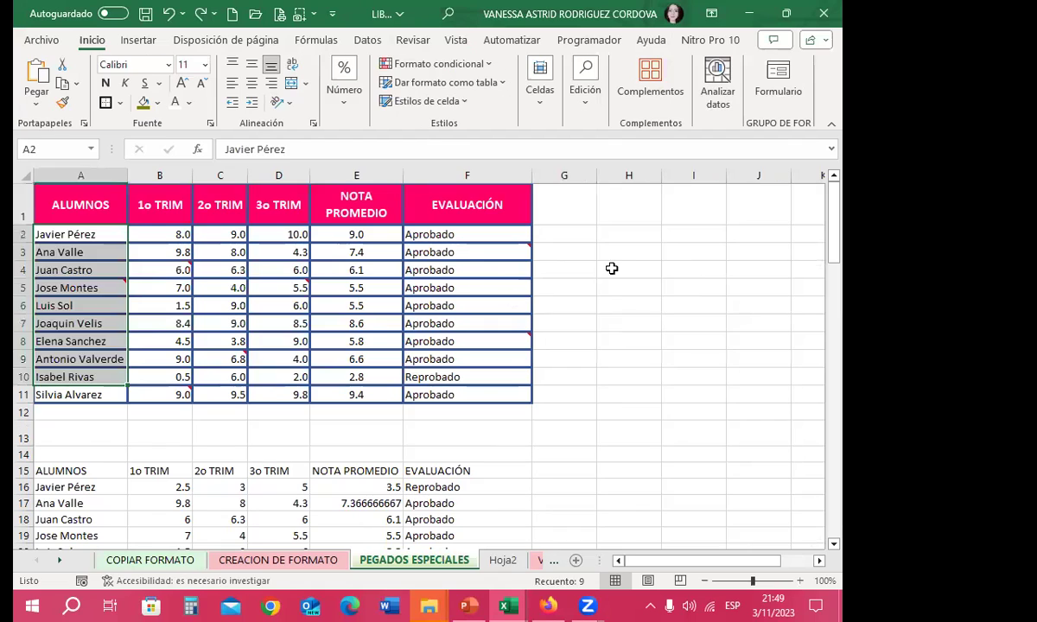
pyautogui.click(610, 266)
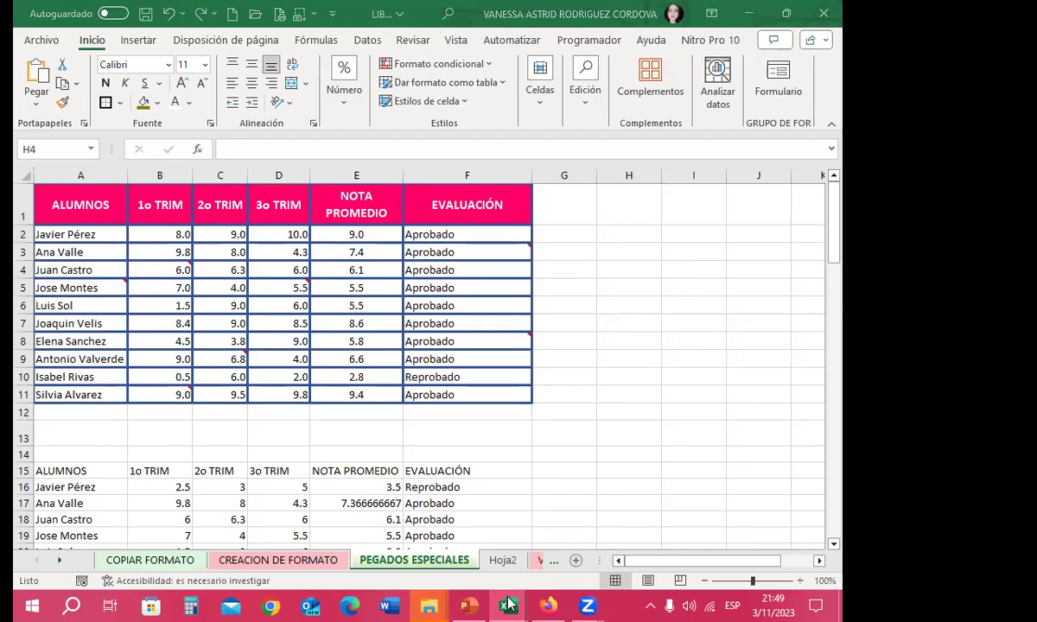
# Bring the second workbook forward and check the linked picture on its Hoja1.
pyautogui.moveTo(507, 606)
pyautogui.click(581, 536)
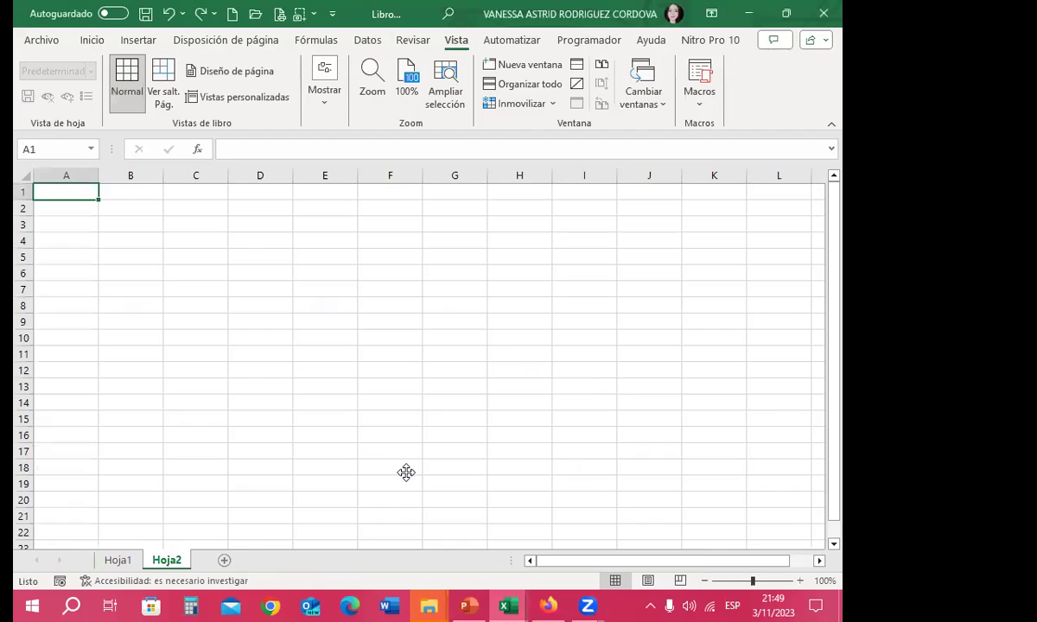
pyautogui.click(260, 271)
pyautogui.click(114, 559)
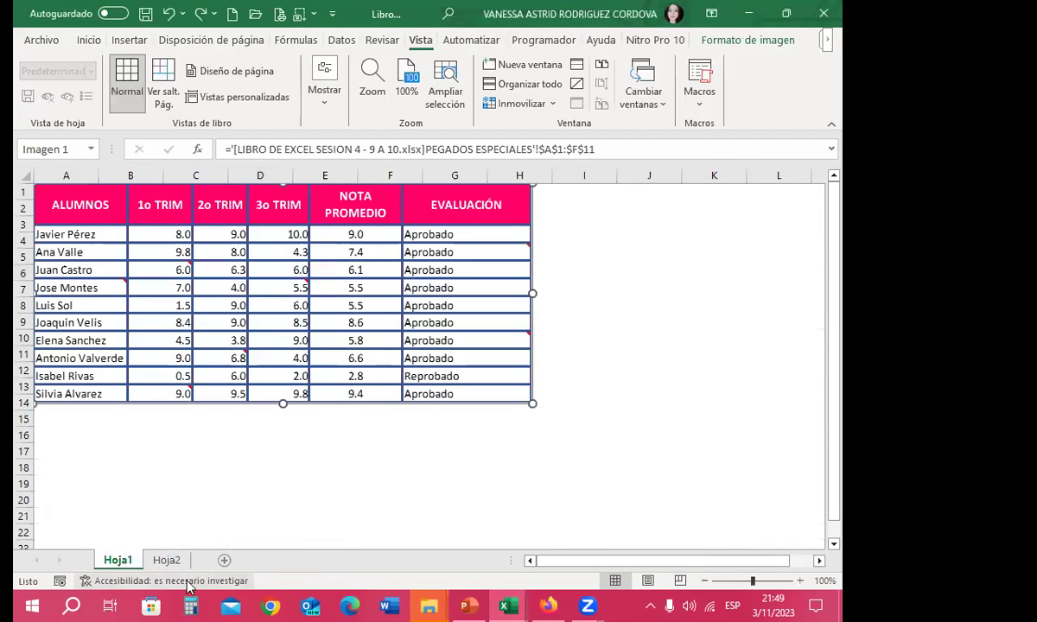
# Turn off the gridlines on the second workbook's empty Hoja2.
pyautogui.click(167, 560)
pyautogui.click(67, 192)
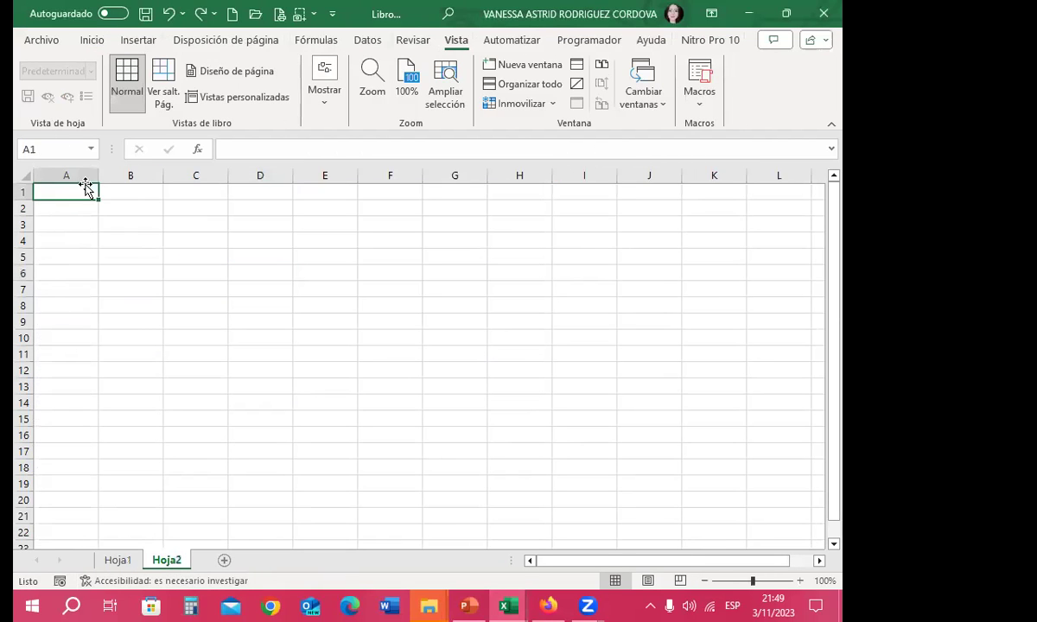
pyautogui.click(320, 100)
pyautogui.click(370, 159)
pyautogui.click(69, 192)
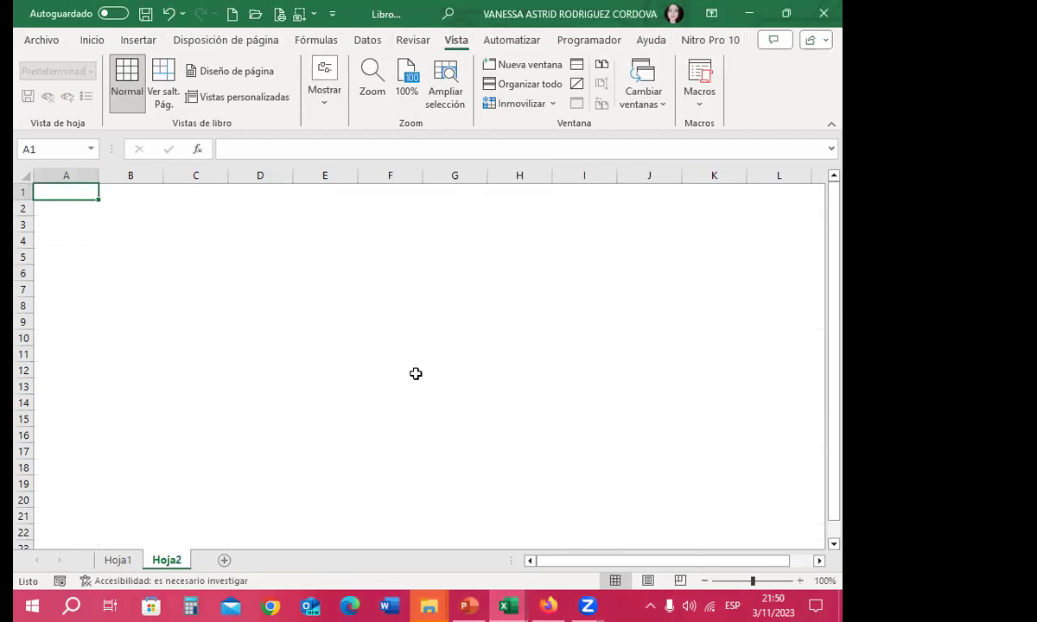
# Switch back to the source workbook's PEGADOS ESPECIALES grades sheet.
pyautogui.click(508, 604)
pyautogui.click(434, 539)
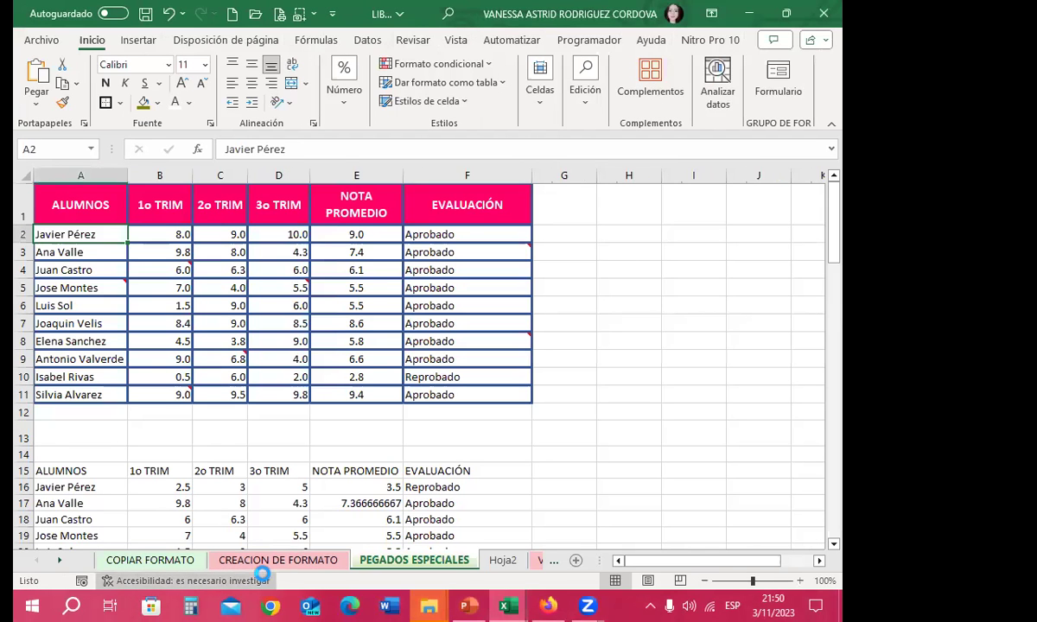
pyautogui.click(262, 574)
pyautogui.click(251, 560)
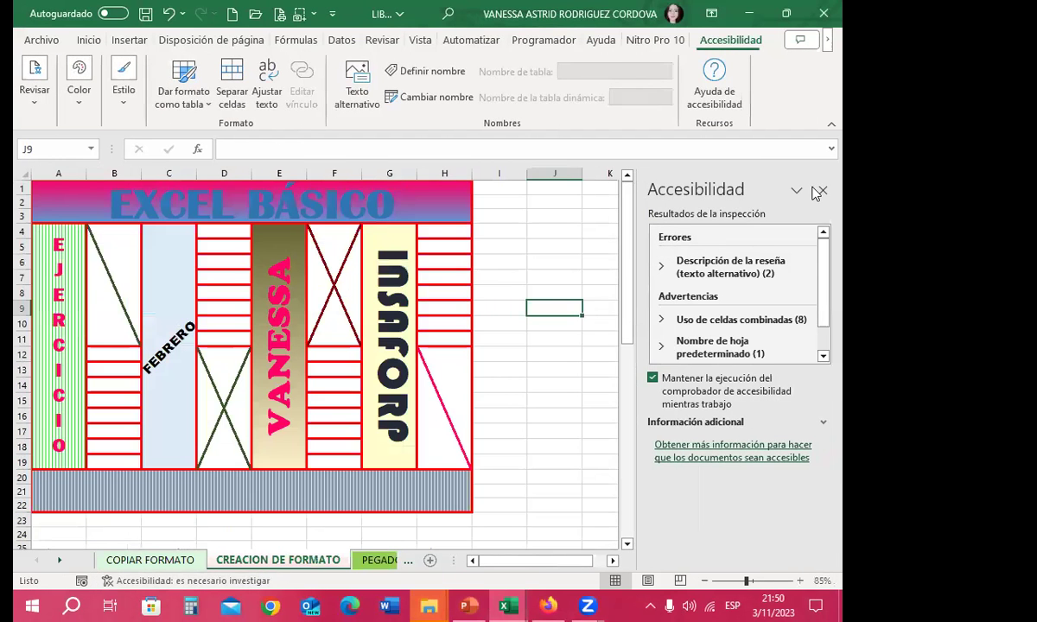
pyautogui.click(819, 191)
pyautogui.click(412, 559)
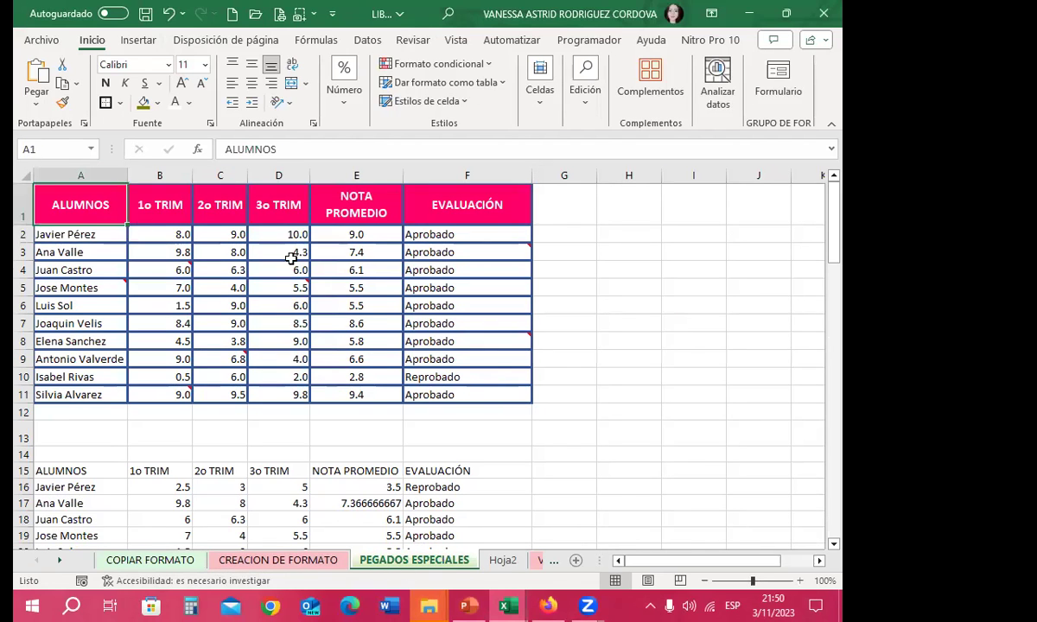
# Copy grades table A1:F11 and paste it as a linked picture on Libro2's Hoja2.
pyautogui.moveTo(81, 205); pyautogui.dragTo(475, 393)
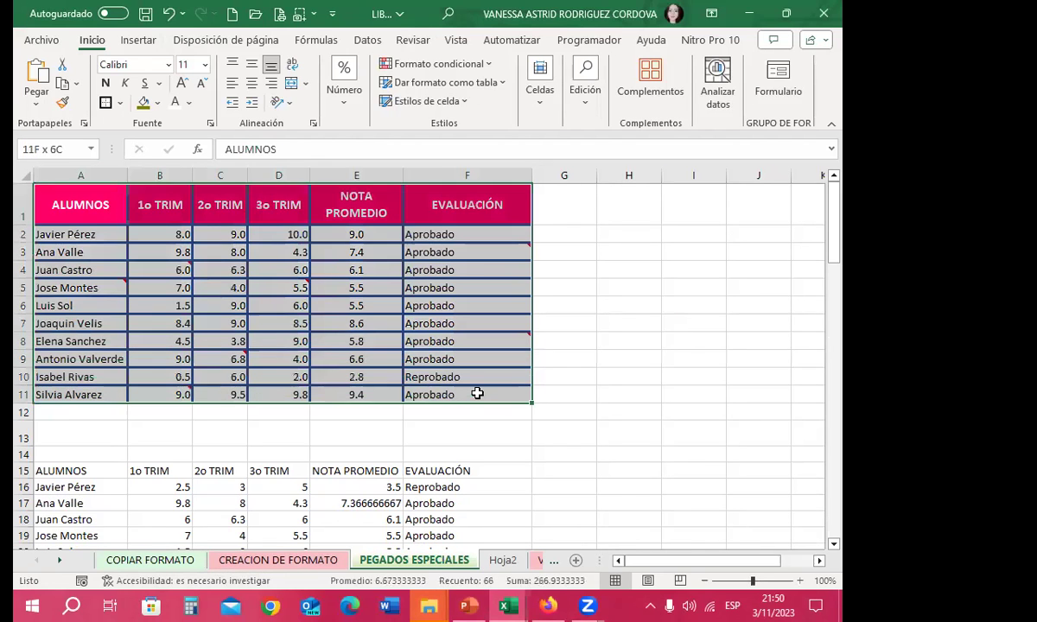
pyautogui.click(502, 560)
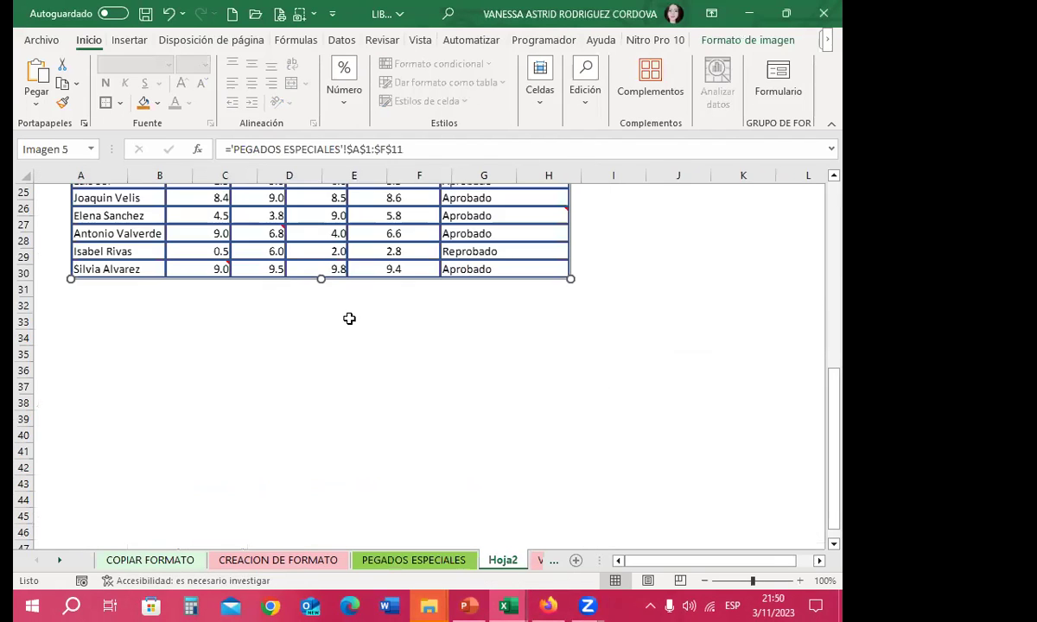
pyautogui.hotkey('ctrl', 'v')
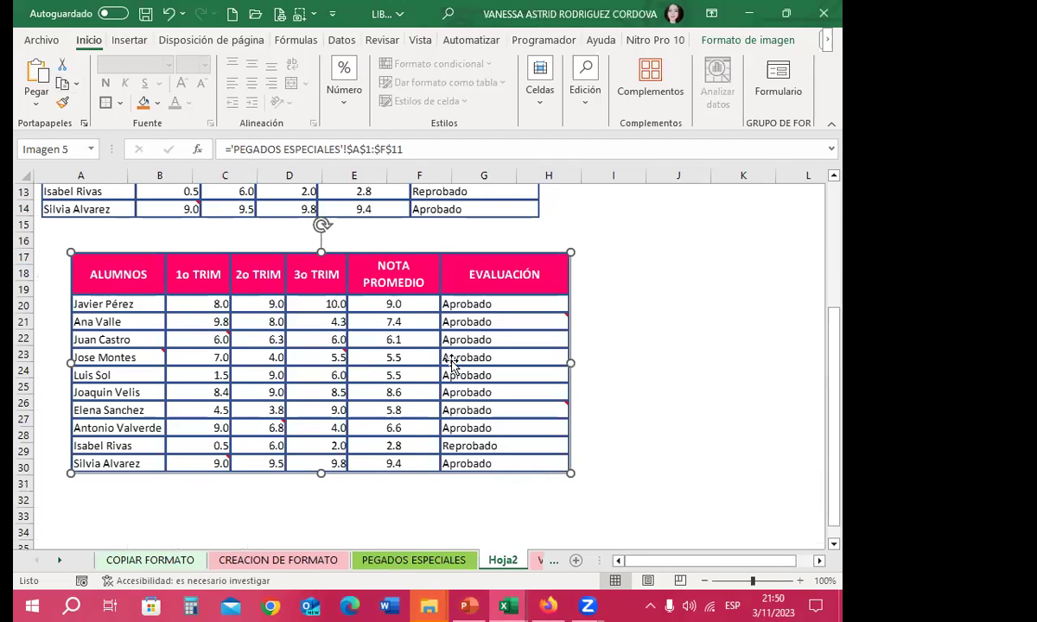
pyautogui.moveTo(507, 604)
pyautogui.click(606, 527)
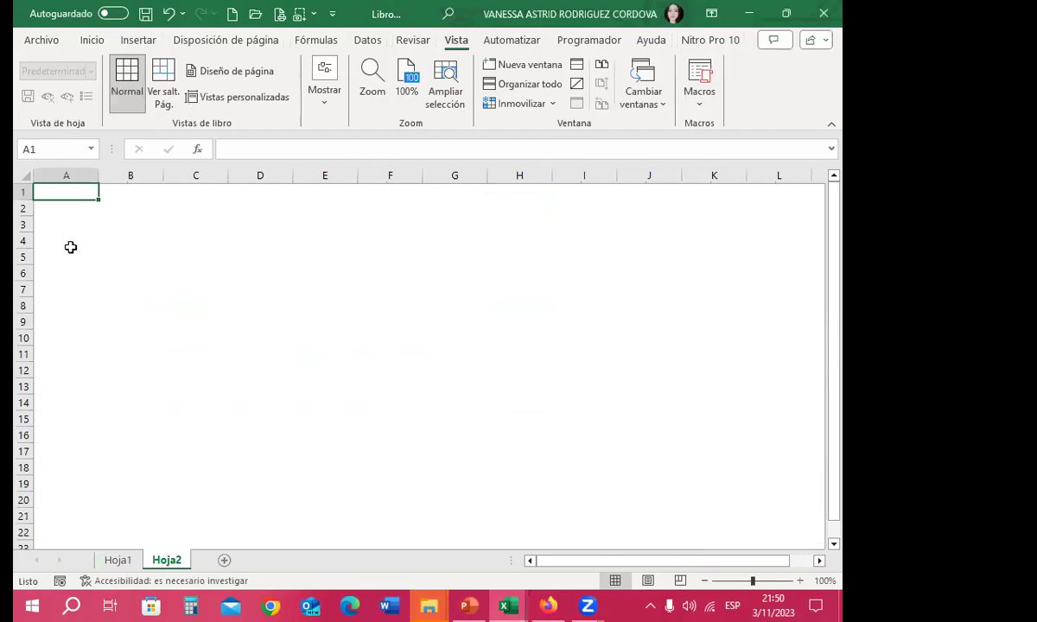
pyautogui.click(92, 41)
pyautogui.click(36, 77)
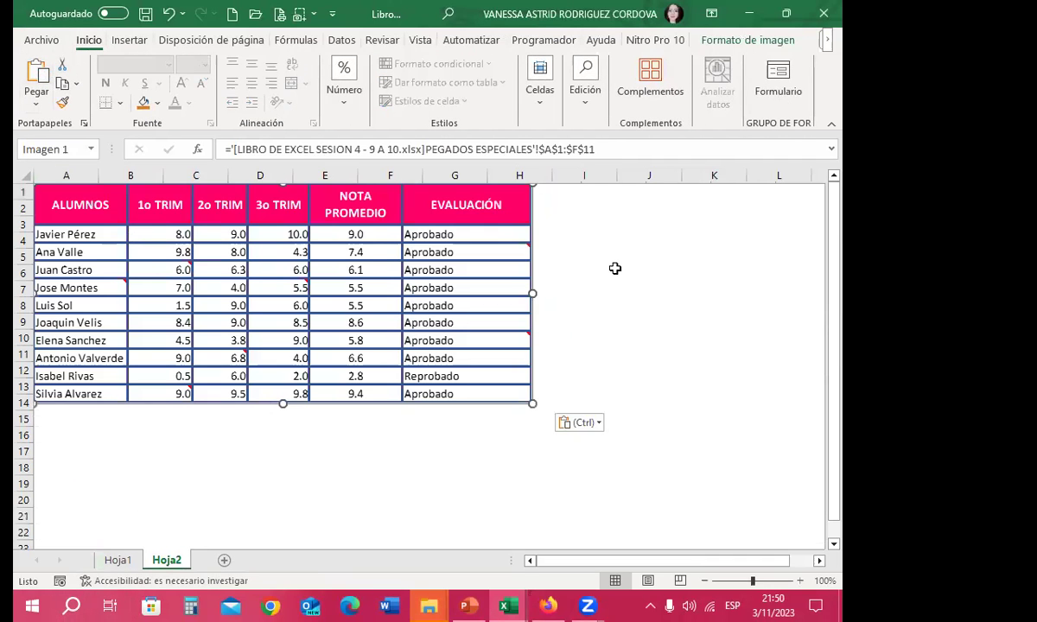
pyautogui.click(574, 240)
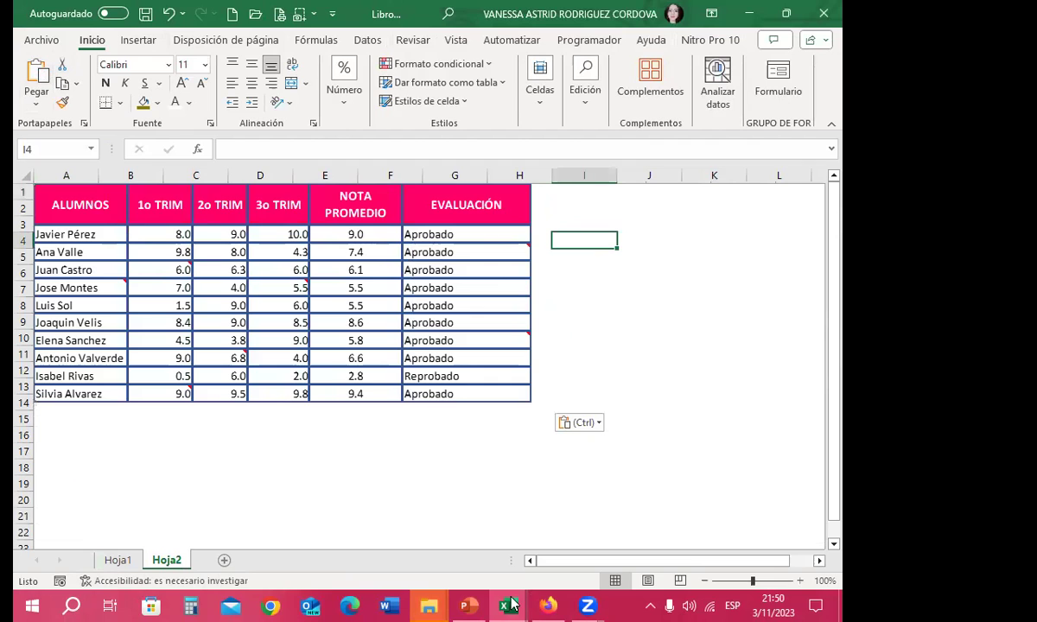
# Delete student names A2:A11 and grades B7:E11, then check both linked pictures update.
pyautogui.moveTo(509, 604)
pyautogui.click(449, 523)
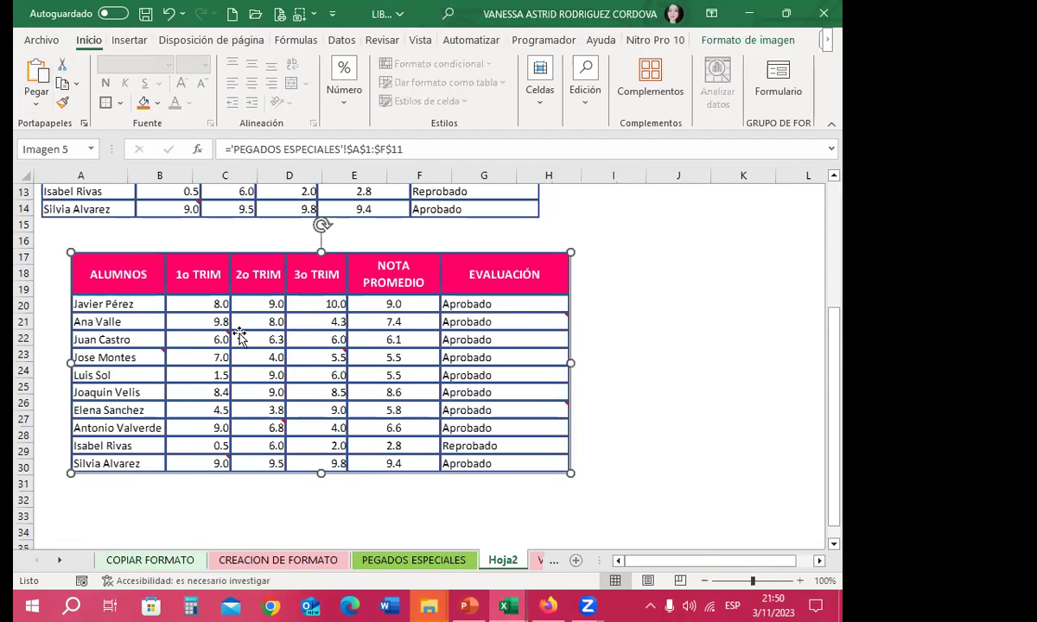
pyautogui.hotkey('ctrl', 'pageup')
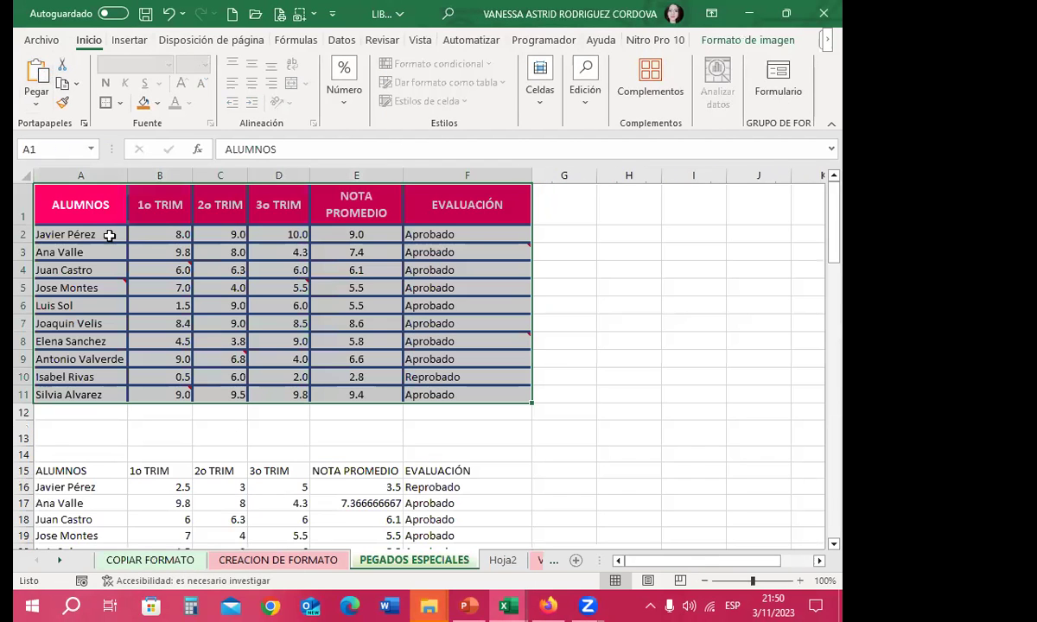
pyautogui.click(110, 235)
pyautogui.moveTo(110, 235); pyautogui.dragTo(115, 395)
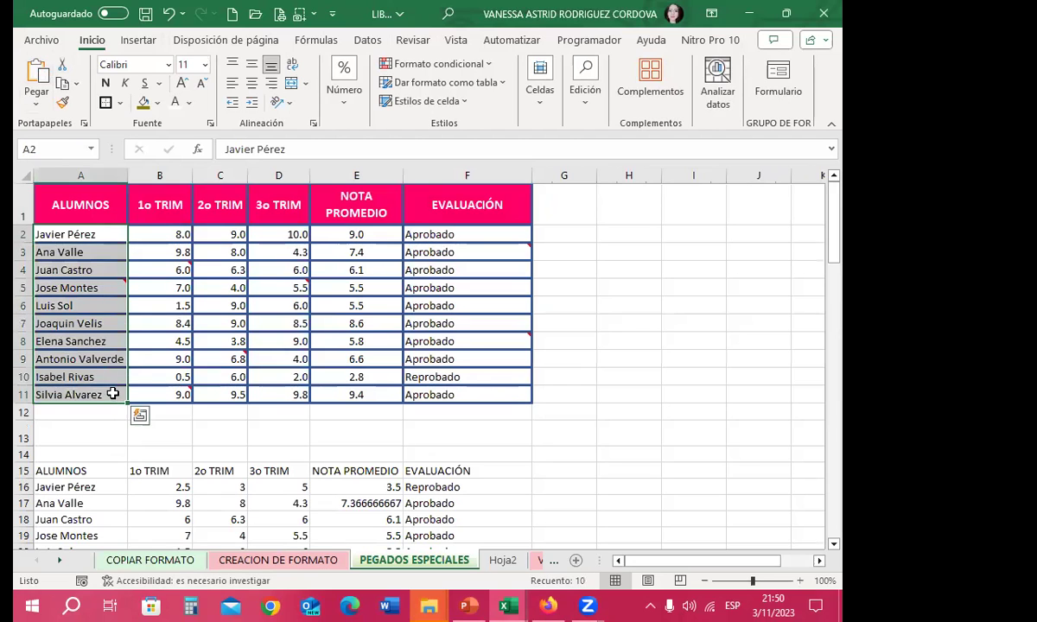
pyautogui.press('Delete')
pyautogui.moveTo(173, 324); pyautogui.dragTo(350, 394)
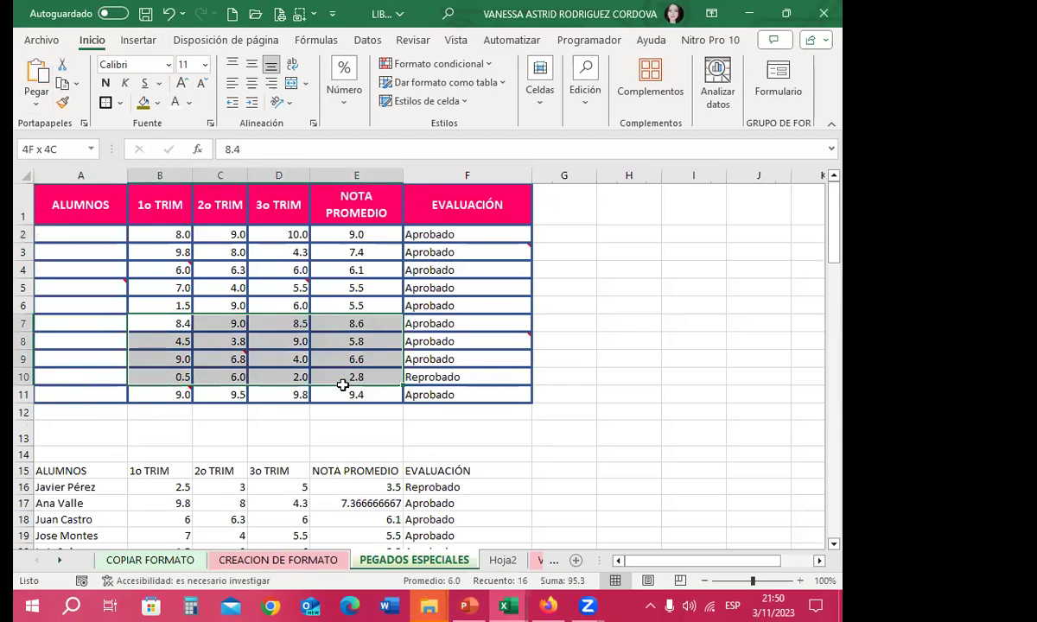
pyautogui.press('Delete')
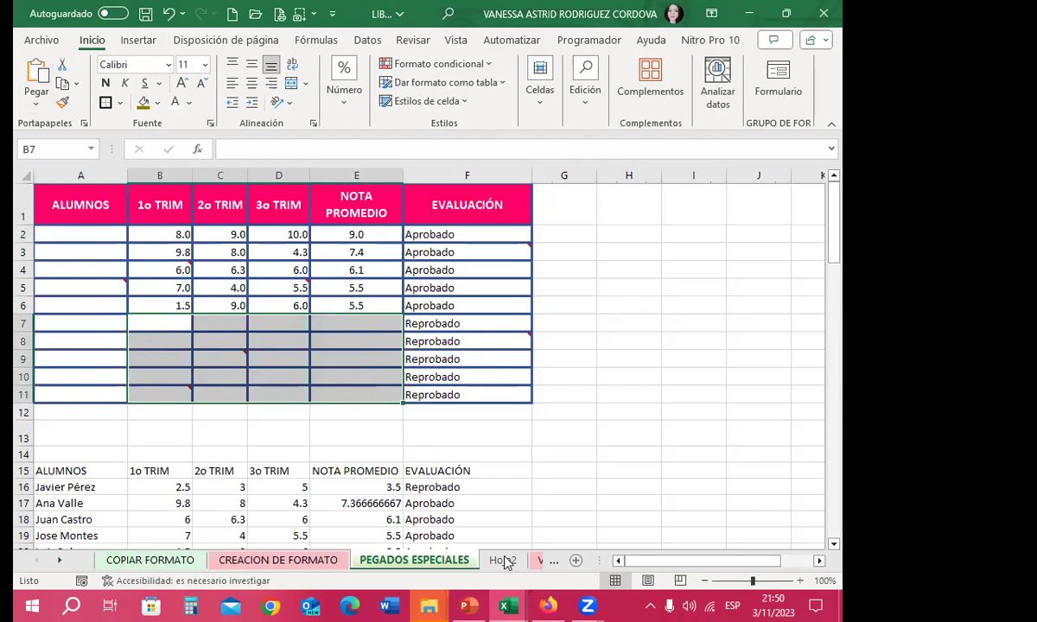
pyautogui.click(502, 560)
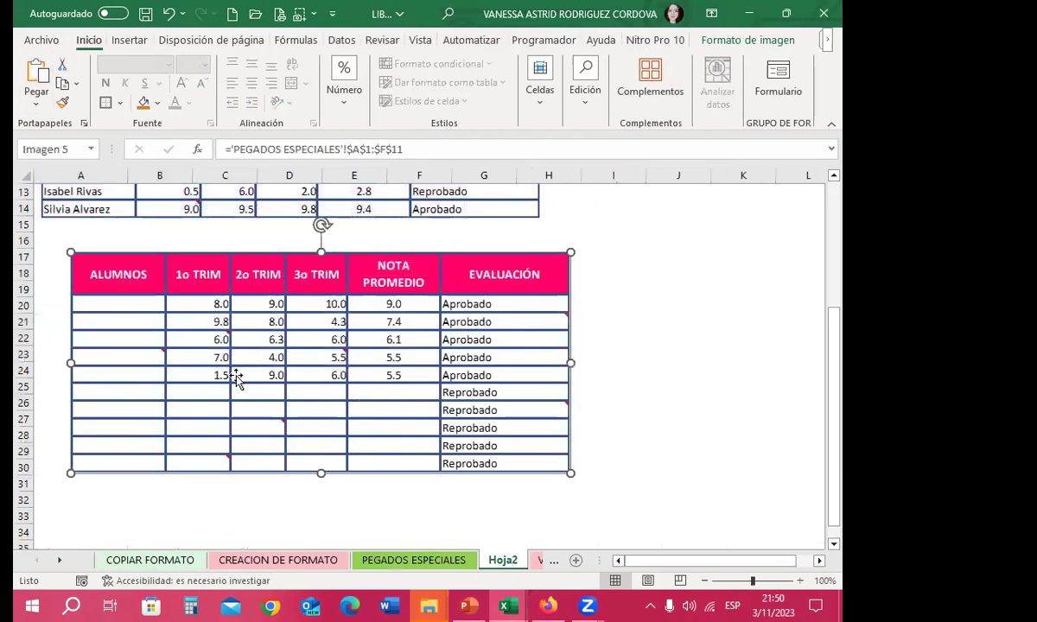
pyautogui.click(507, 606)
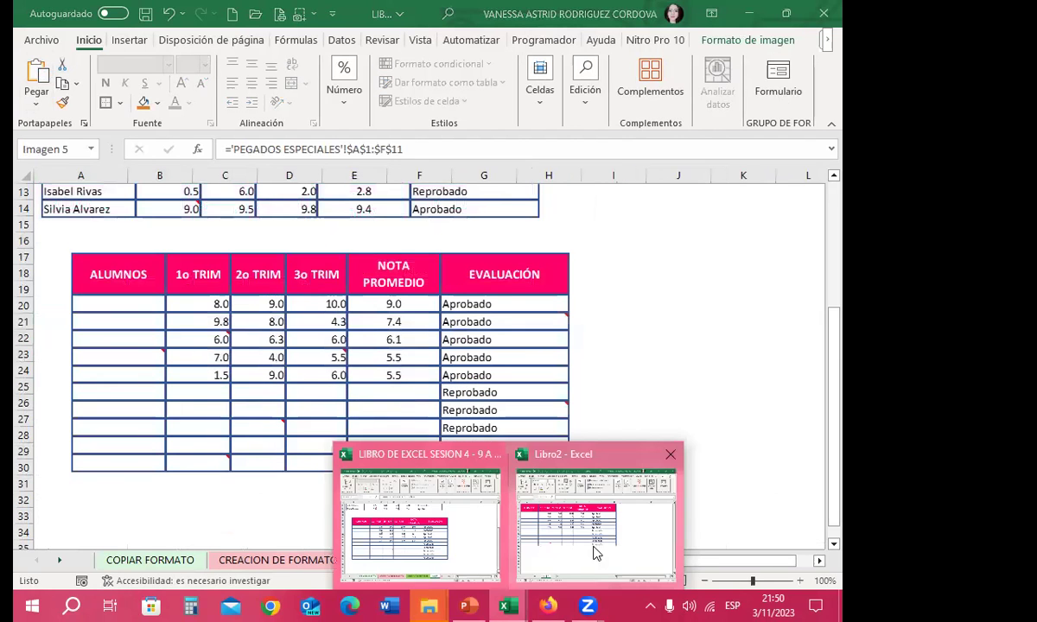
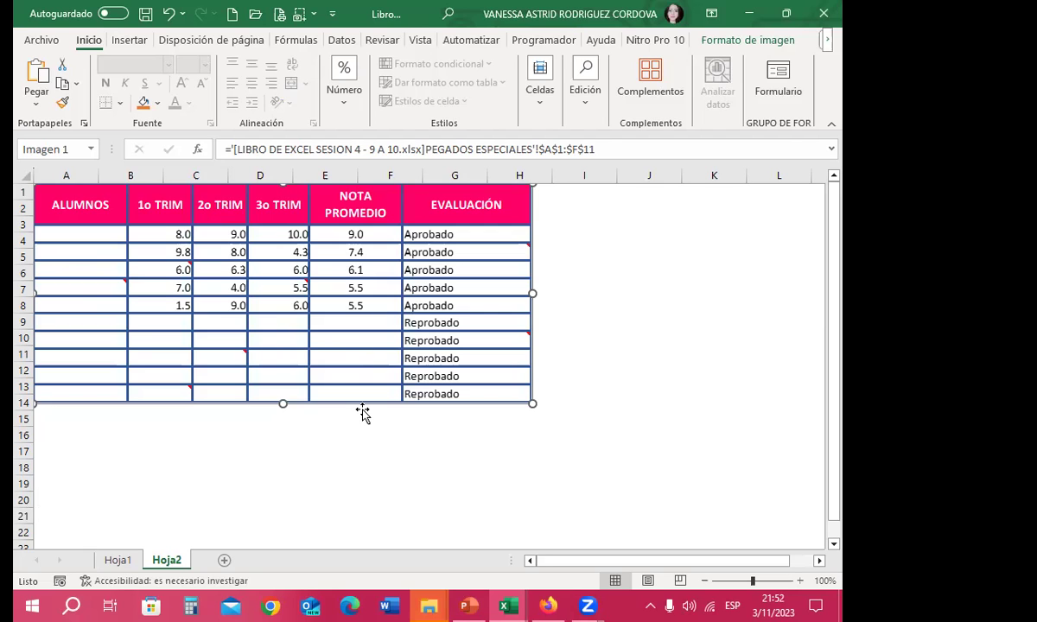
# In LIBRO DE EXCEL SESION, paste the remaining grades into B7:E11 and the student names into A2:A11.
pyautogui.click(508, 606)
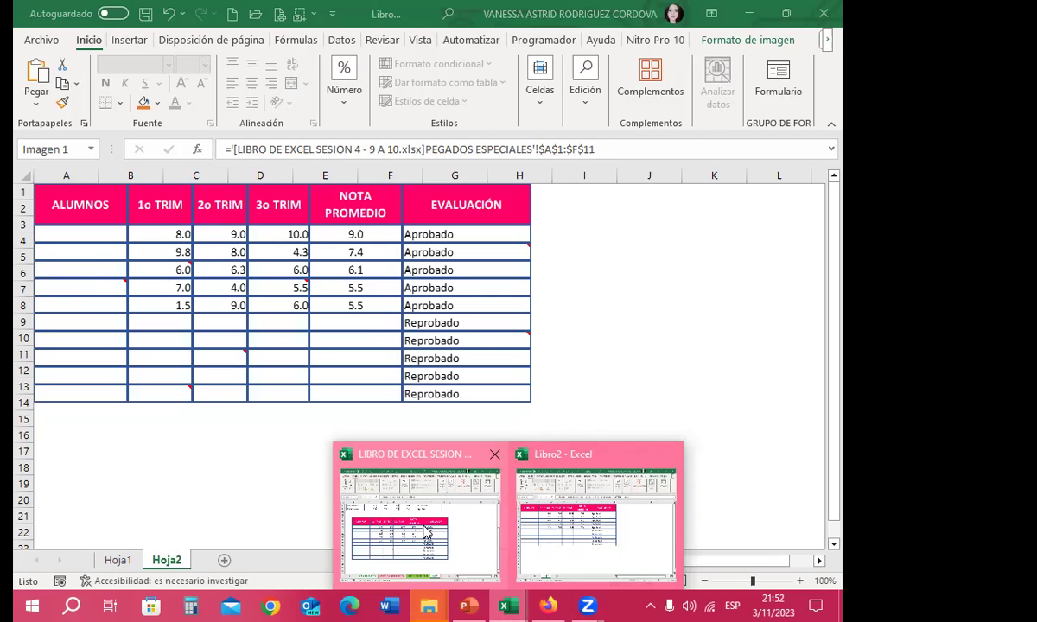
pyautogui.click(445, 501)
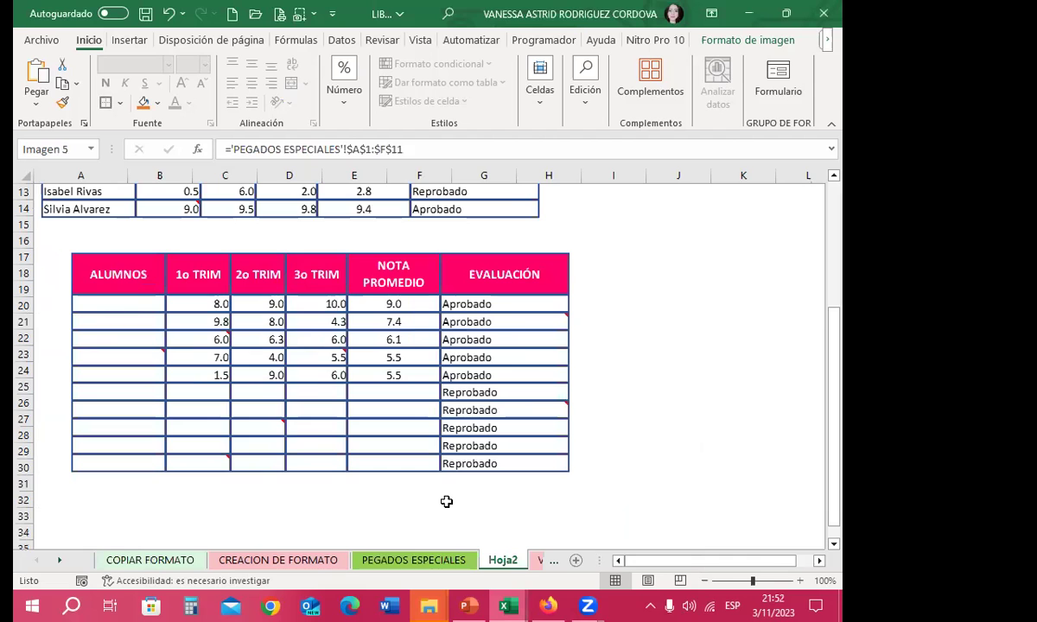
pyautogui.click(449, 562)
pyautogui.hotkey('ctrl', 'v')
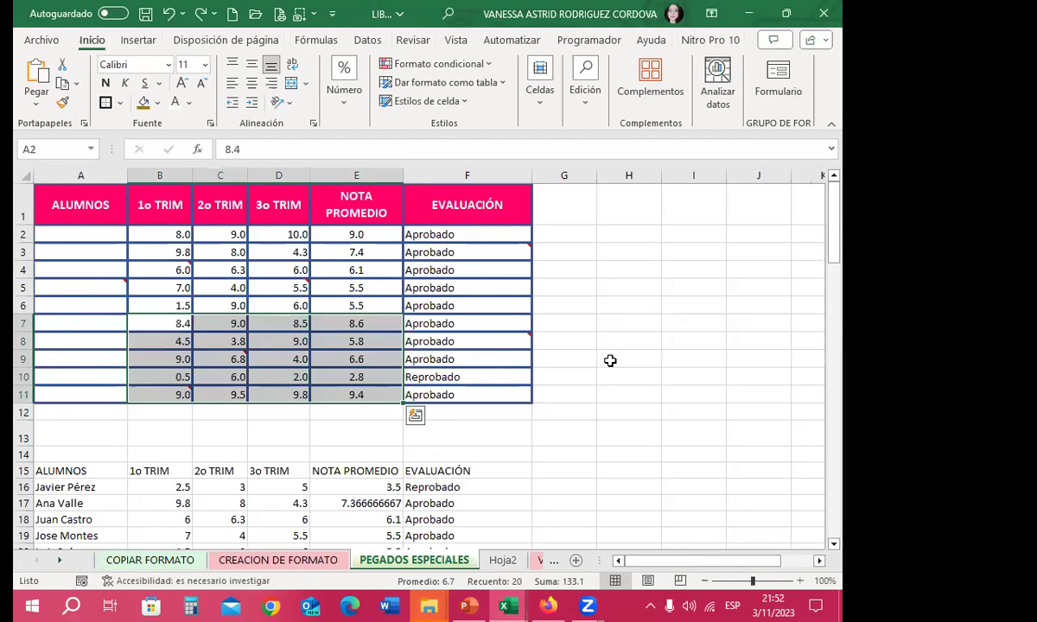
pyautogui.write('Javier Pérez Ana Valle Juan Castro Jose Montes Luis Sol Joaquin Velis Elena Sanchez Antonio Valverde Isabel Rivas Silvia Alvarez')
pyautogui.click(608, 308)
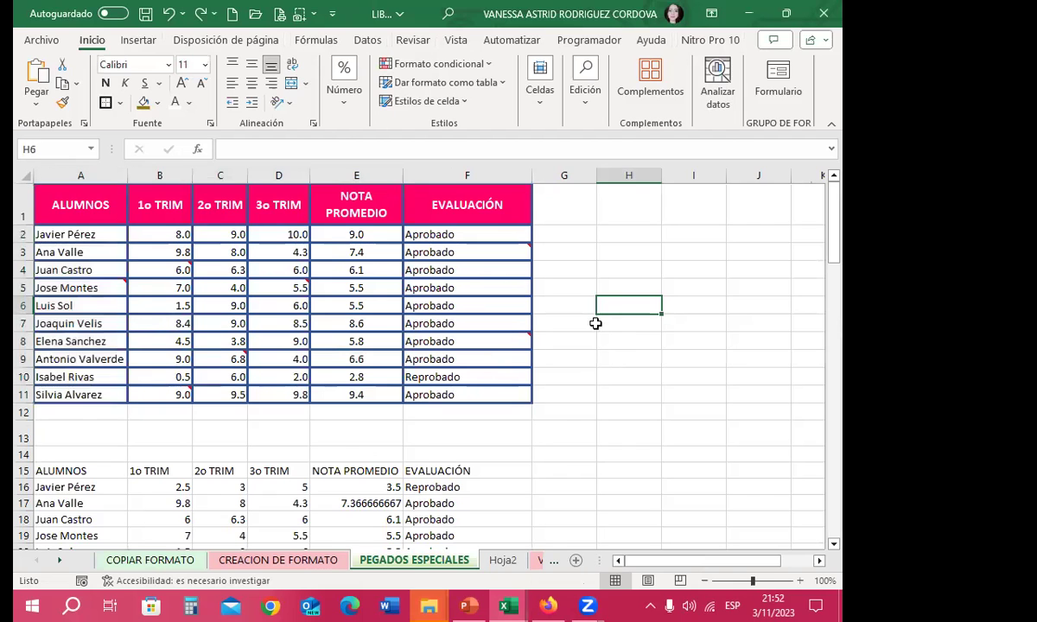
# Check the linked table pictures on Hoja2 and in Libro1 across Hoja1 and Hoja2.
pyautogui.click(502, 560)
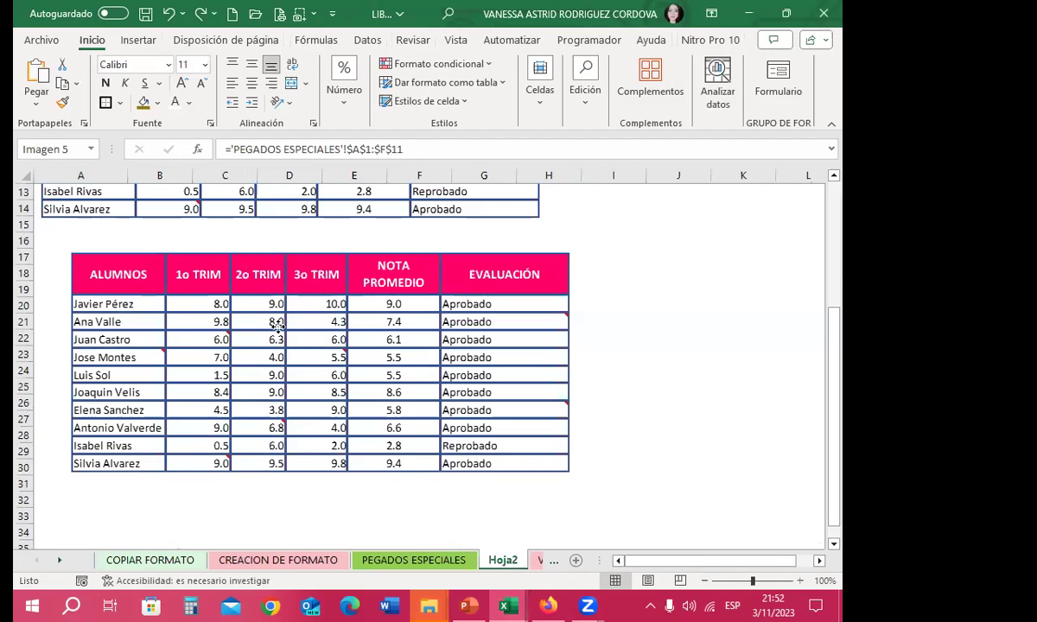
pyautogui.moveTo(507, 605)
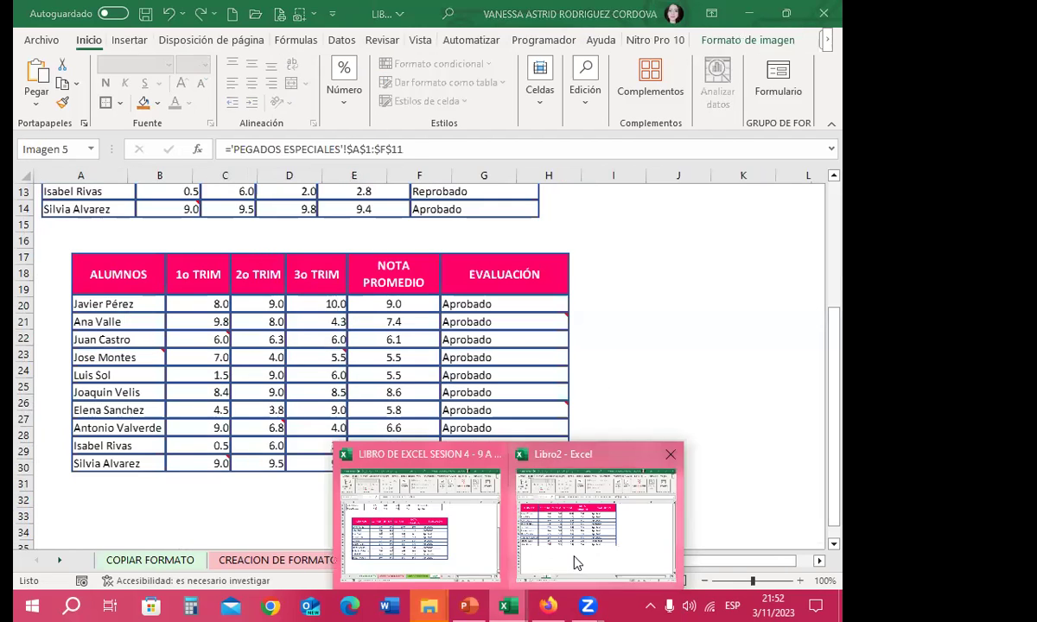
pyautogui.click(537, 521)
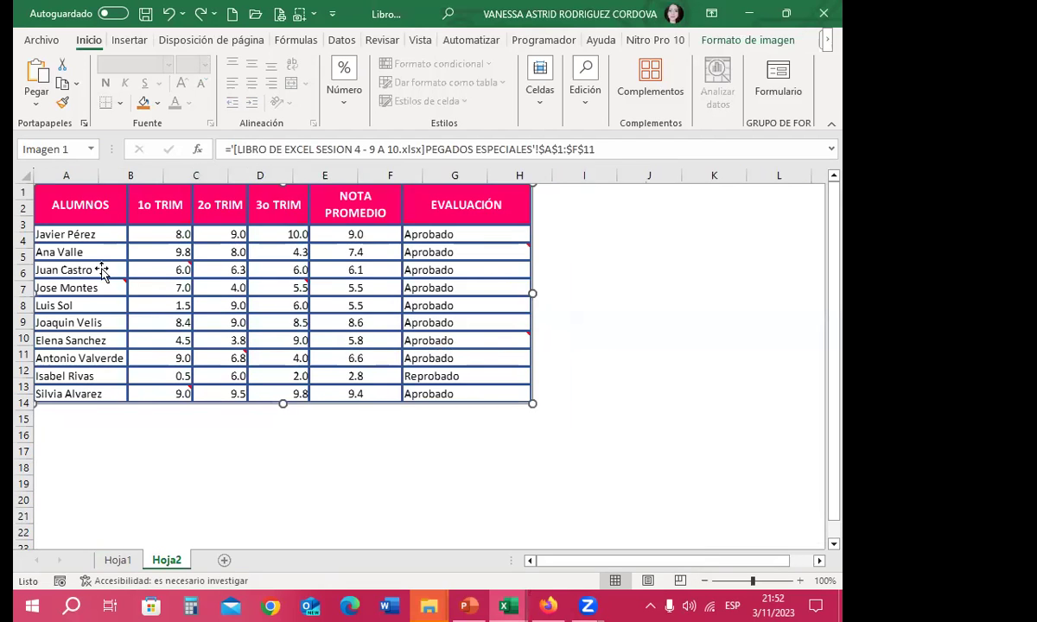
pyautogui.click(117, 560)
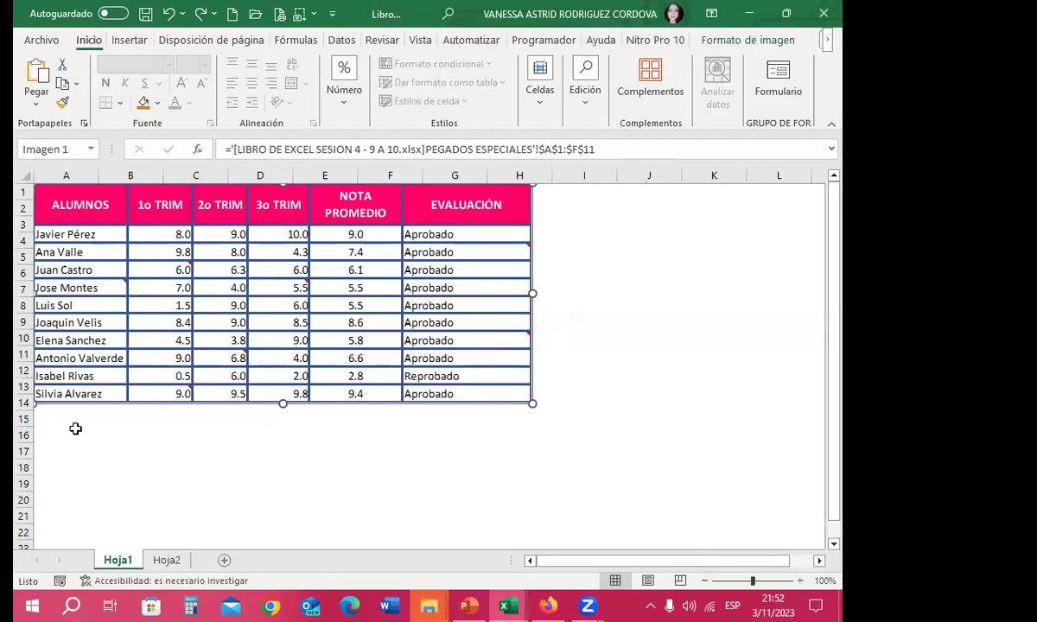
pyautogui.click(166, 560)
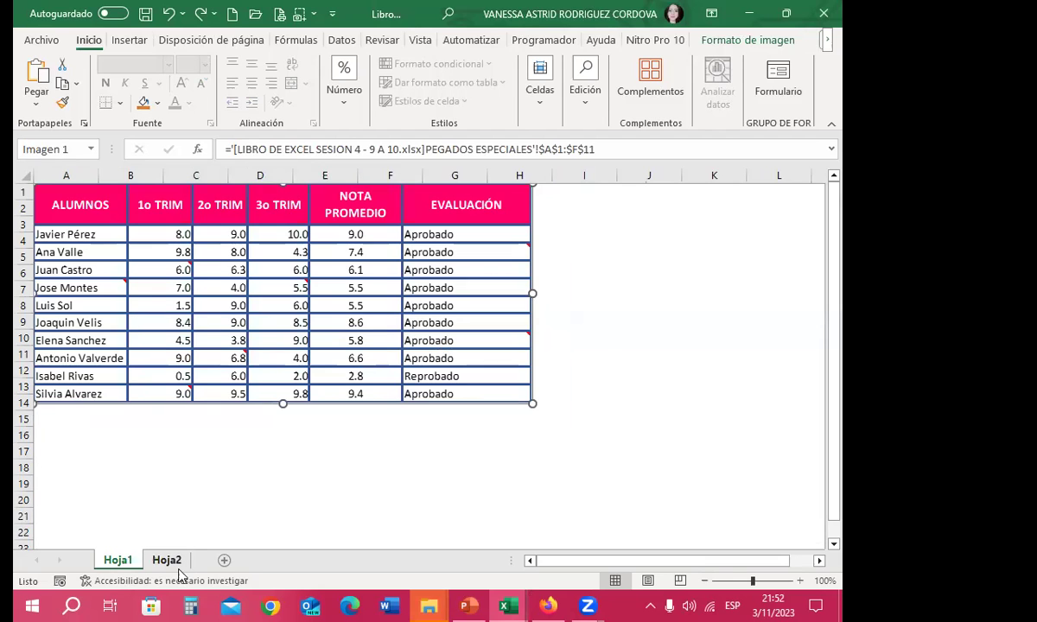
pyautogui.click(239, 524)
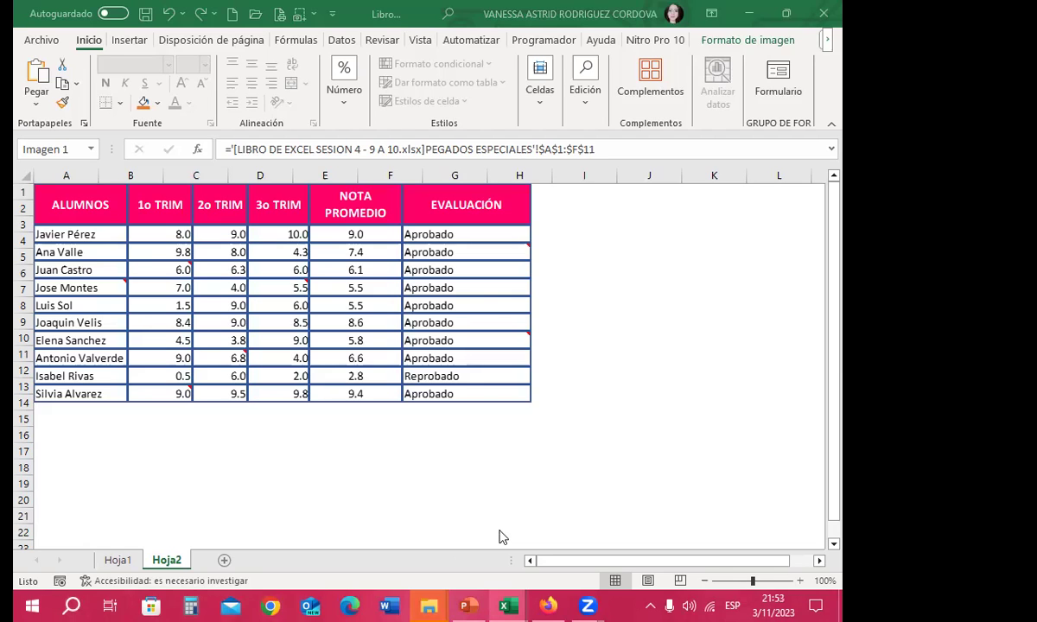
# Select the linked table picture in Libro1.
pyautogui.click(531, 325)
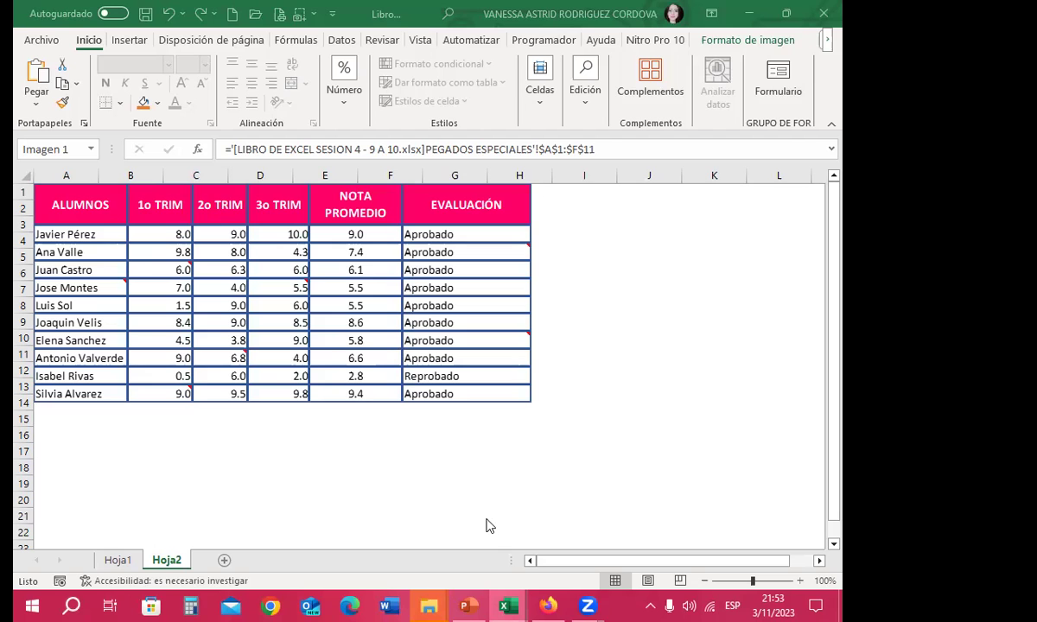
# Close the Libro1 workbook without saving its changes (No Guardar).
pyautogui.moveTo(507, 605)
pyautogui.click(376, 505)
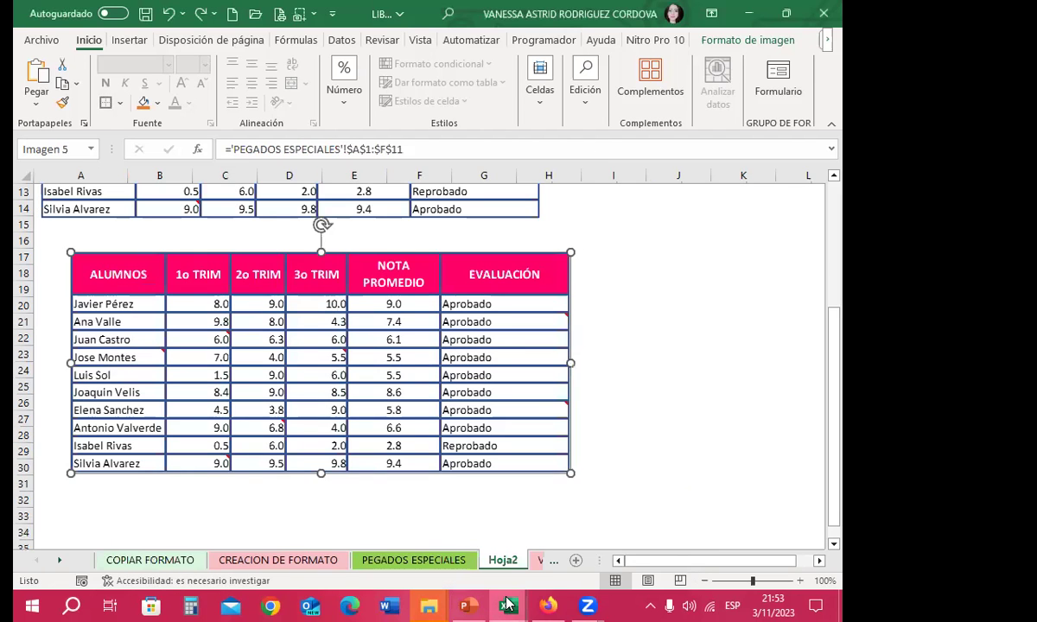
pyautogui.click(597, 553)
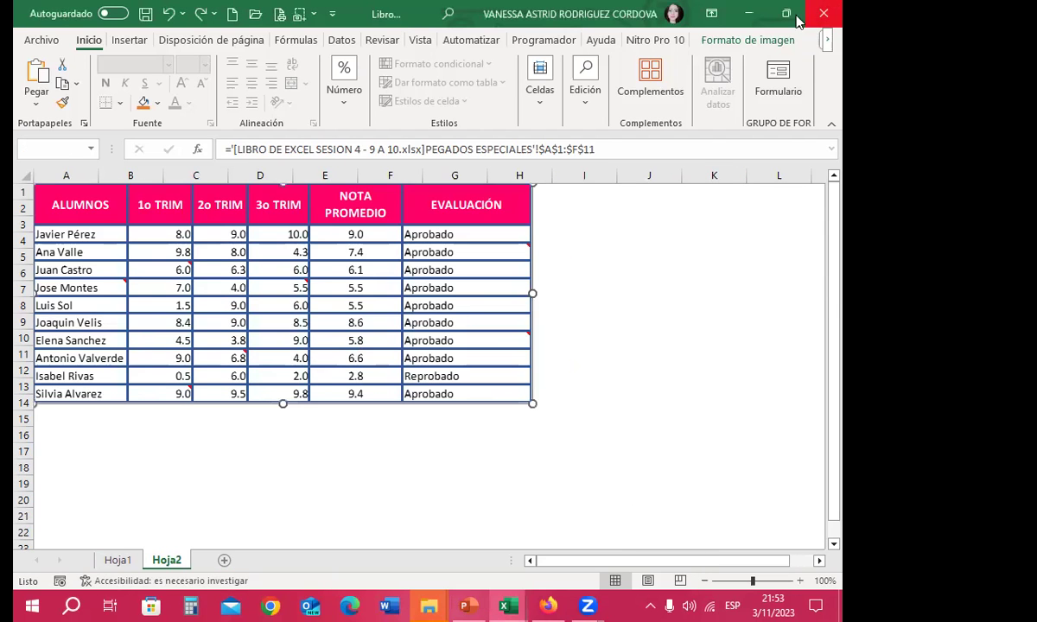
pyautogui.click(823, 13)
pyautogui.click(483, 391)
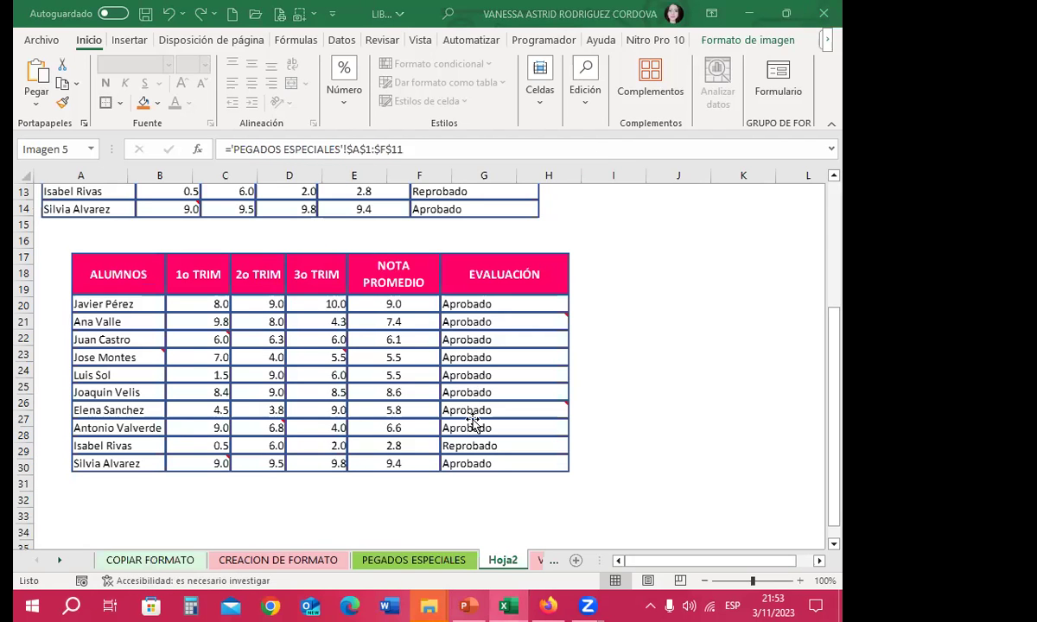
# Select the table picture on Hoja2, undo it away, then redo to bring it back.
pyautogui.click(473, 424)
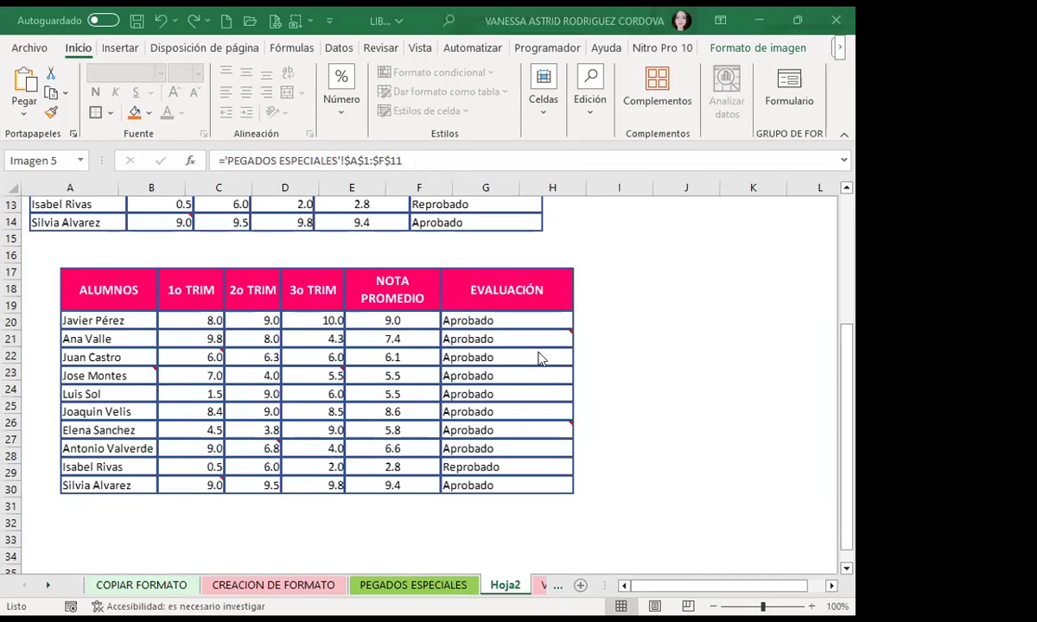
pyautogui.click(489, 373)
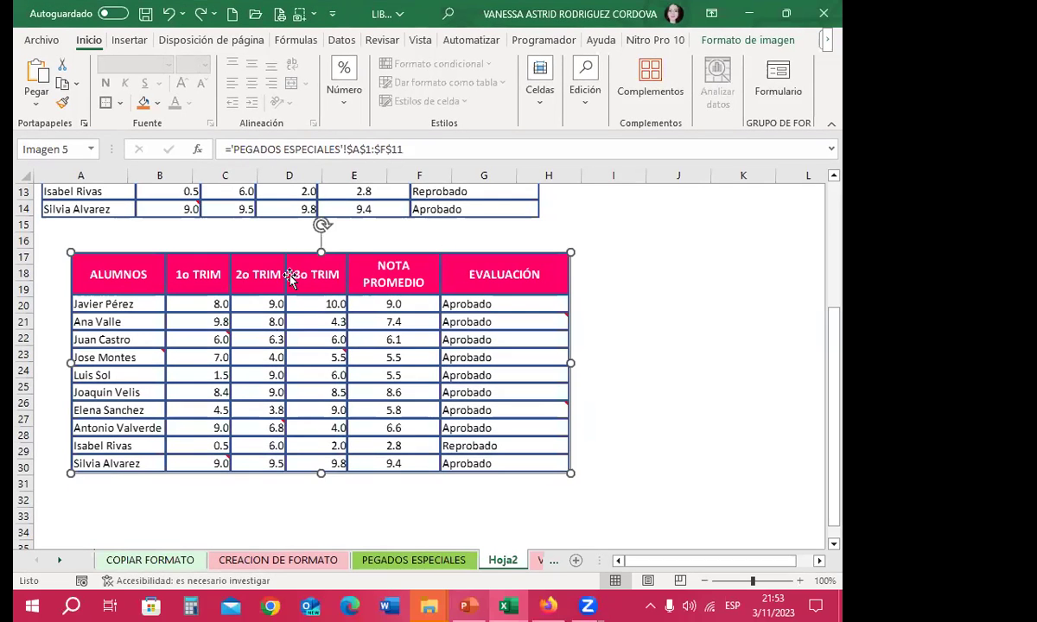
pyautogui.hotkey('ctrl', 'z')
pyautogui.hotkey('ctrl', 'y')
# Remove the table picture from Hoja2 again and select cells A4 and E9 on the empty sheet.
pyautogui.hotkey('ctrl', 'z')
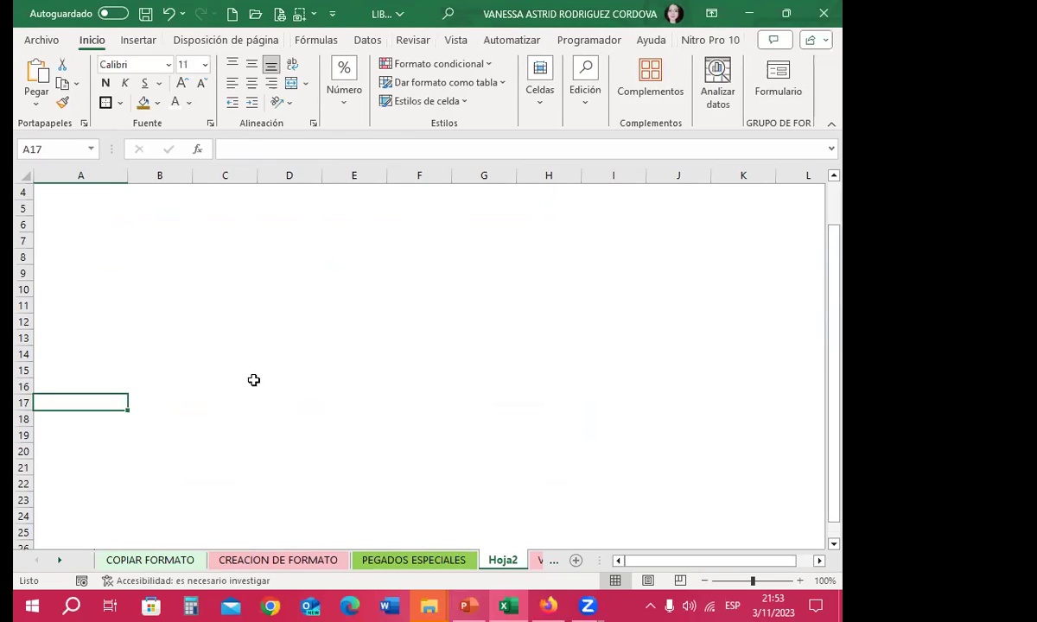
pyautogui.click(276, 290)
pyautogui.click(66, 187)
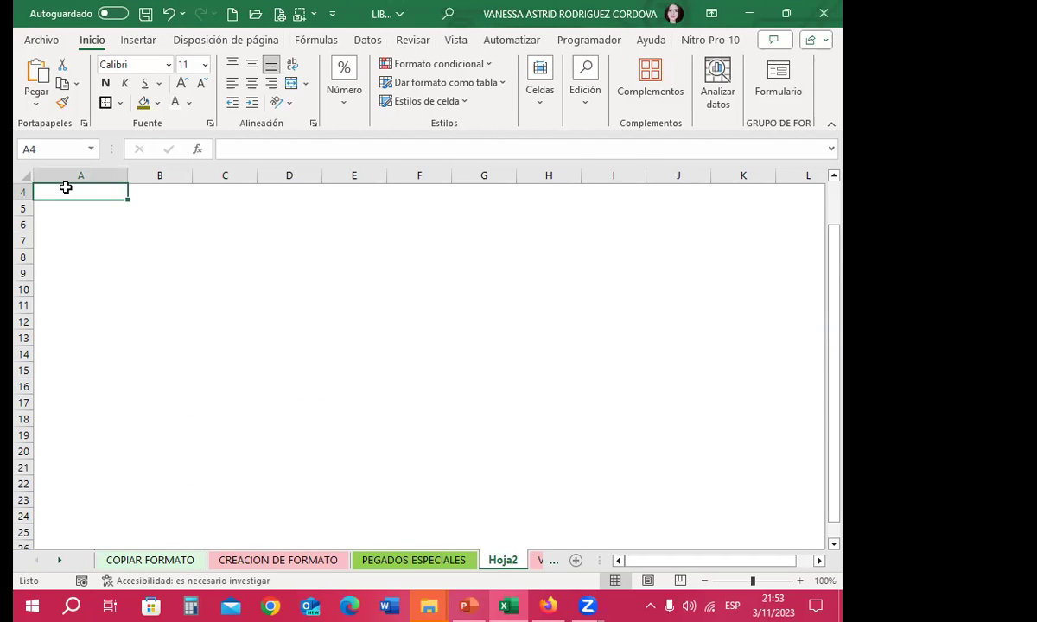
pyautogui.click(390, 273)
# Turn on Líneas de cuadrícula under Vista > Mostrar, then go to PEGADOS ESPECIALES.
pyautogui.click(343, 86)
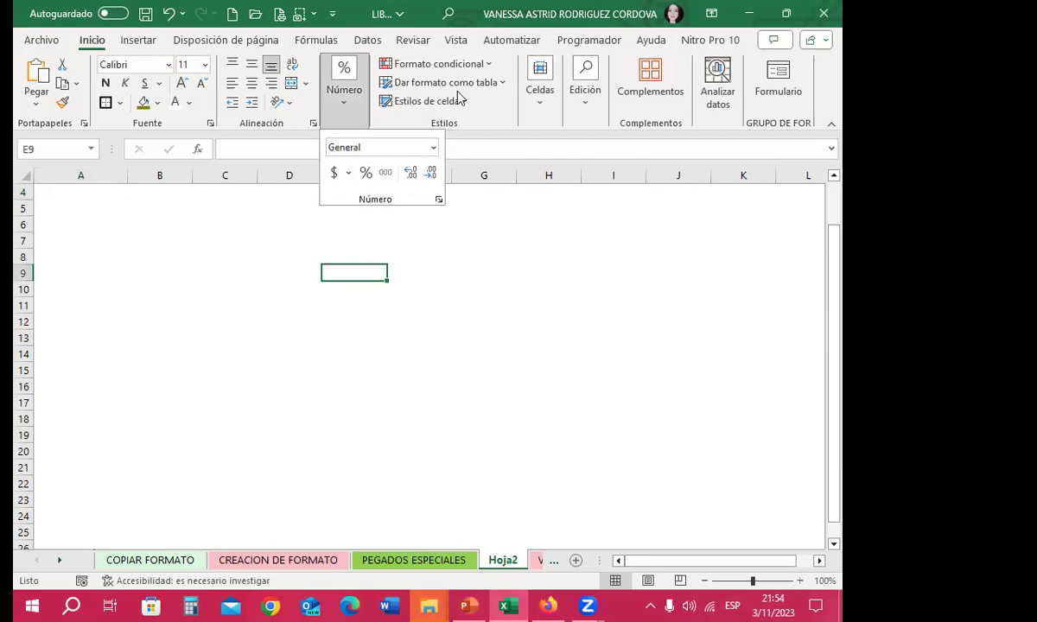
pyautogui.click(456, 40)
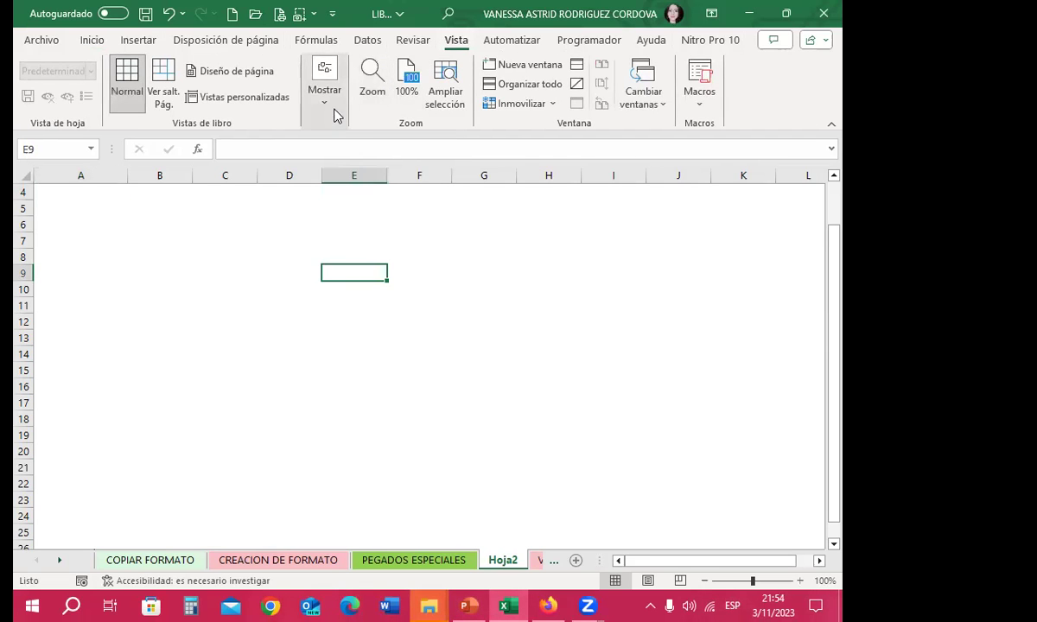
pyautogui.click(325, 86)
pyautogui.click(356, 157)
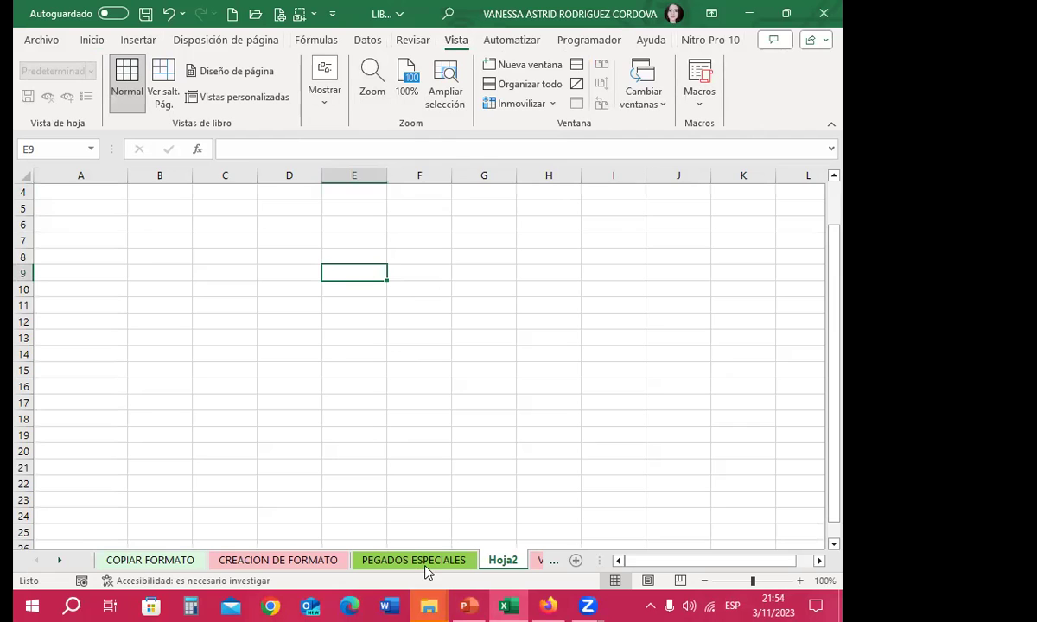
pyautogui.click(371, 558)
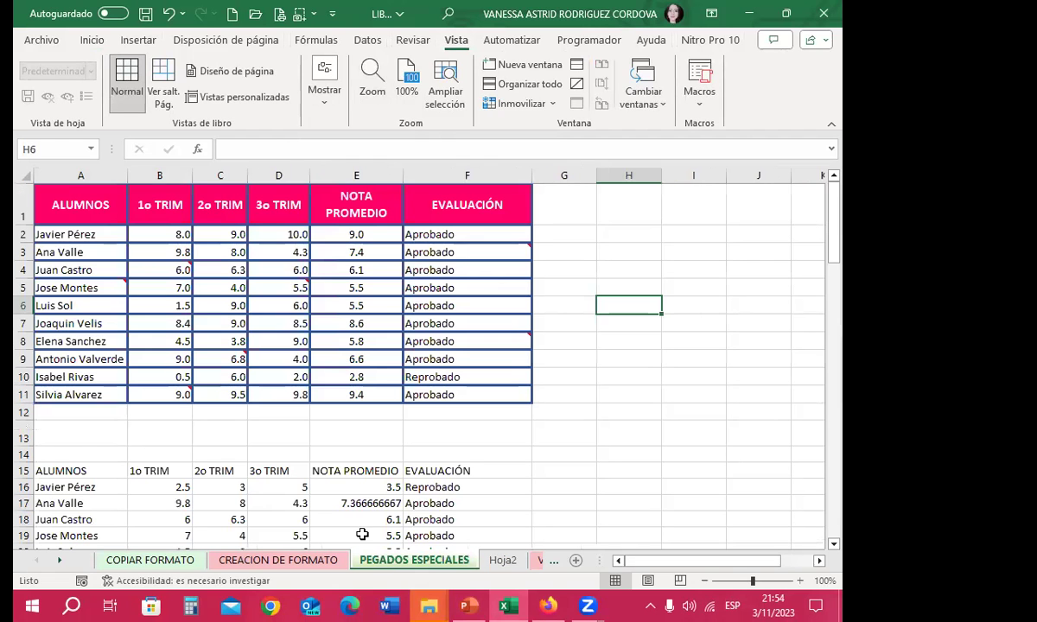
# Copy the grades table A1:F11 and paste it on Hoja2 at A4 as a linked picture.
pyautogui.moveTo(56, 208)
pyautogui.mouseDown()
pyautogui.moveTo(429, 307)
pyautogui.moveTo(466, 393)
pyautogui.mouseUp()
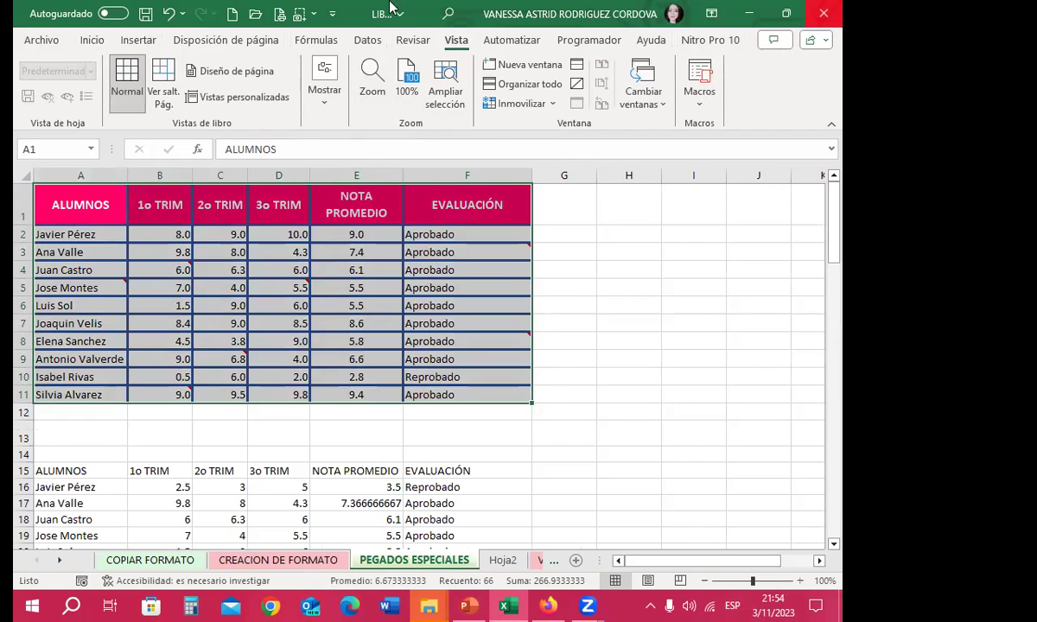
pyautogui.click(91, 40)
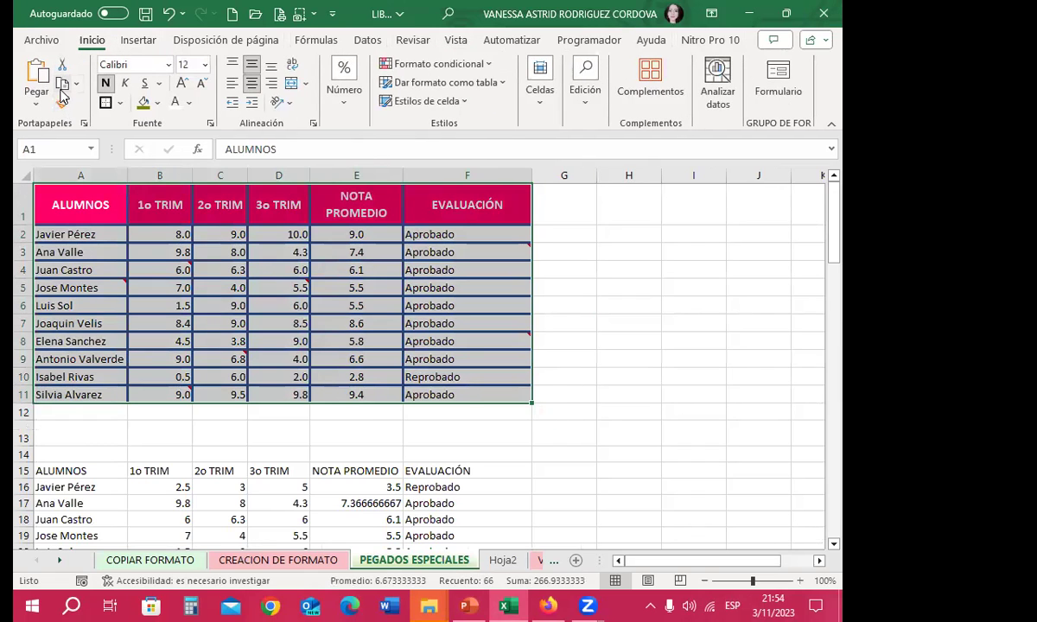
pyautogui.click(61, 65)
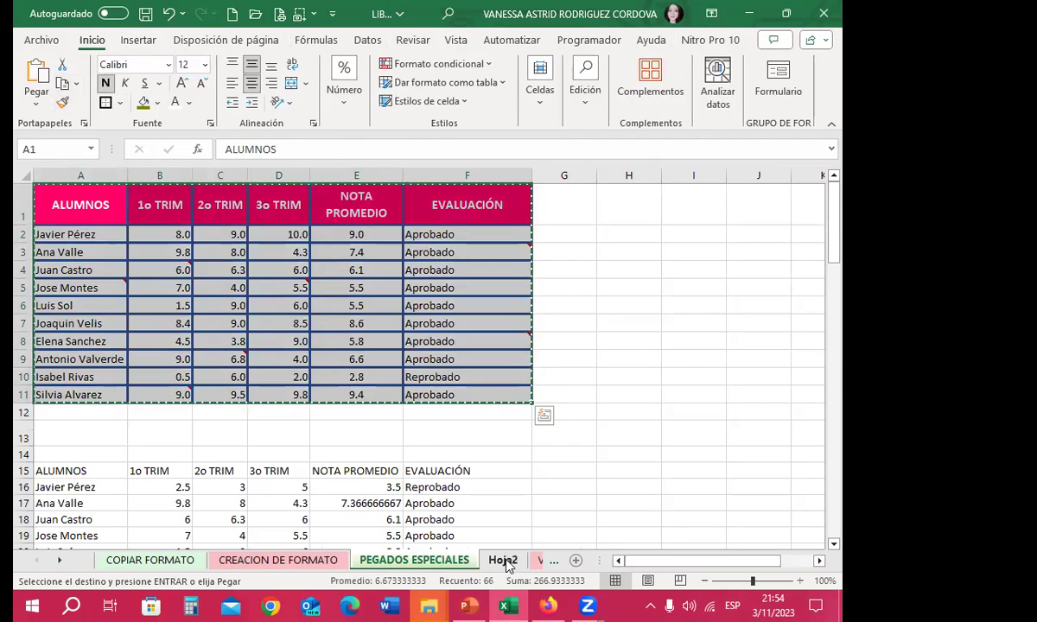
pyautogui.click(503, 559)
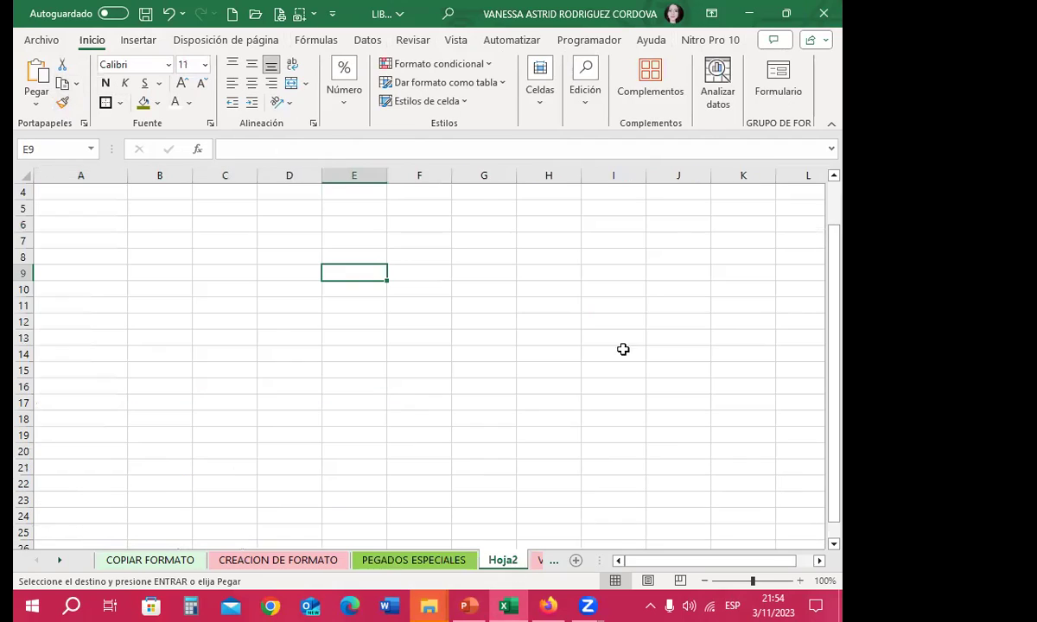
pyautogui.click(86, 192)
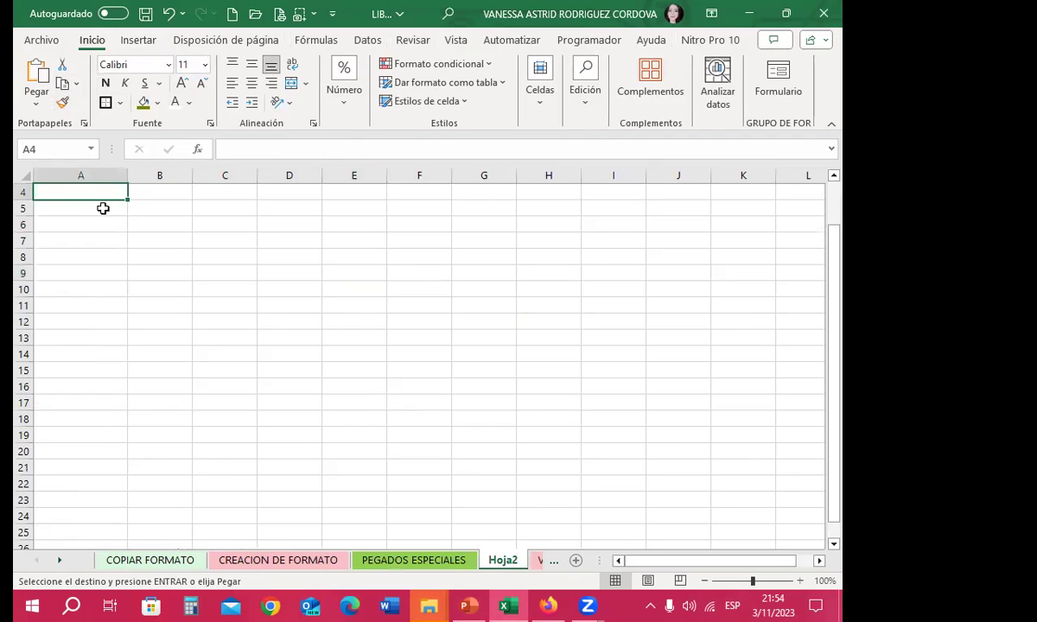
pyautogui.click(36, 104)
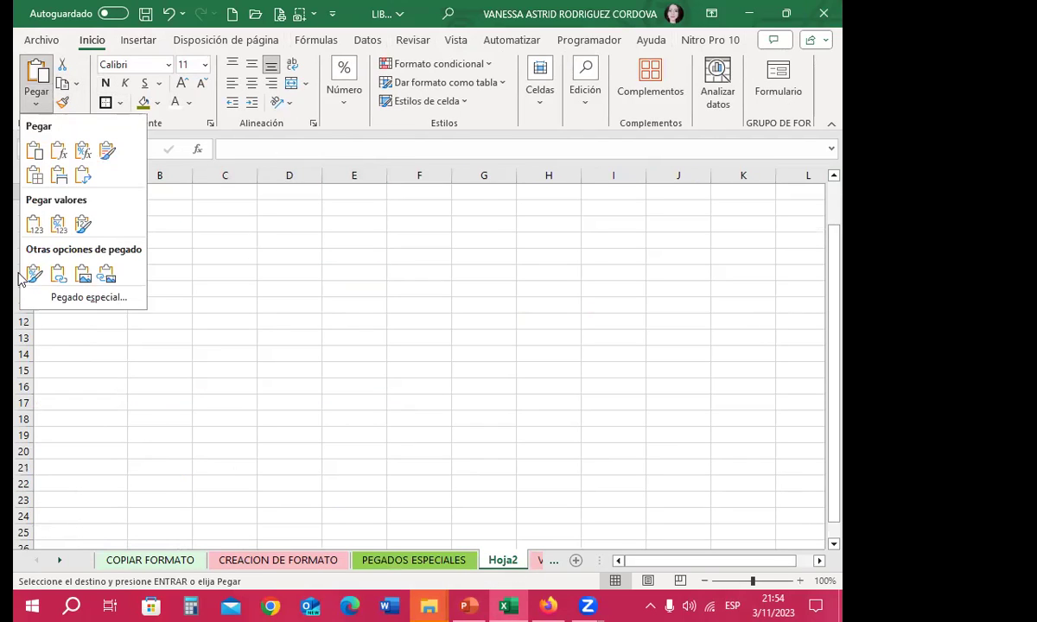
pyautogui.click(106, 274)
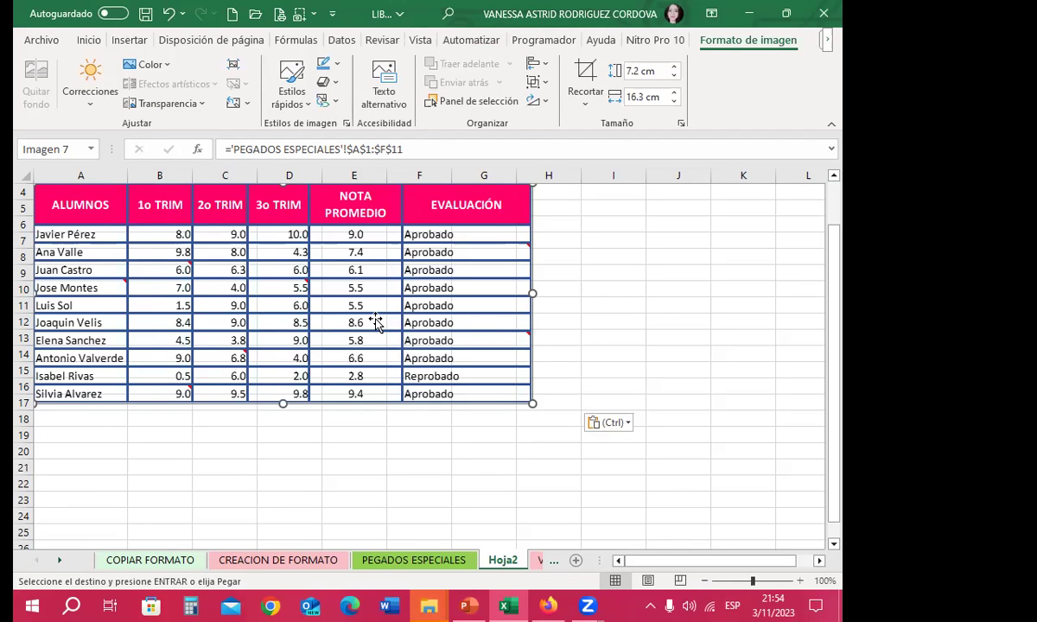
pyautogui.moveTo(255, 212)
pyautogui.mouseDown()
pyautogui.moveTo(369, 273)
pyautogui.moveTo(269, 247)
pyautogui.moveTo(265, 215)
pyautogui.mouseUp()
# Review the Vista > Mostrar options and nudge the linked picture back to column A.
pyautogui.click(420, 40)
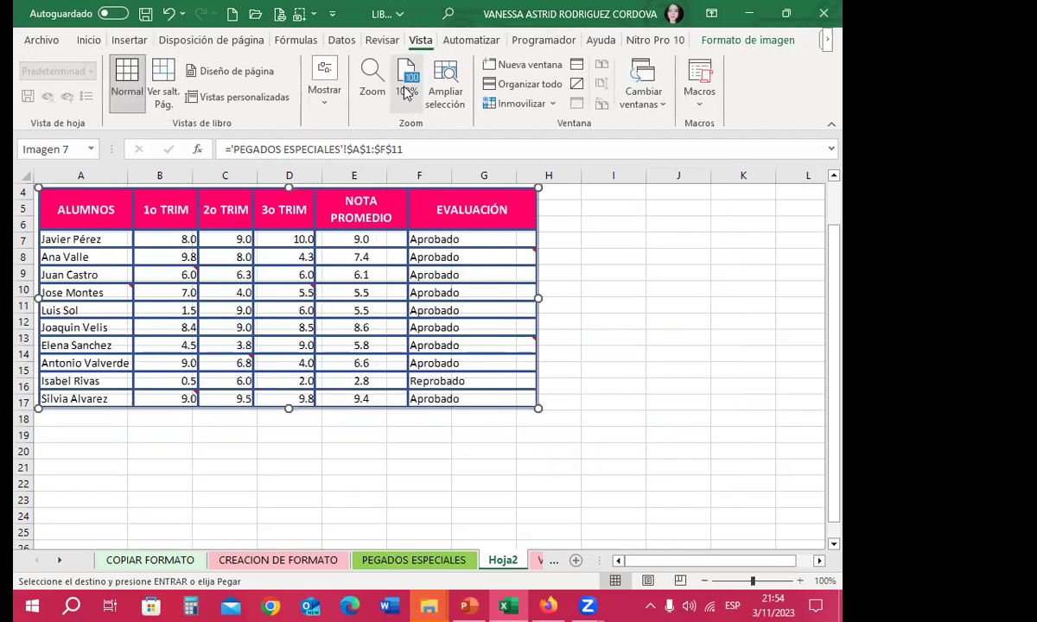
pyautogui.click(324, 86)
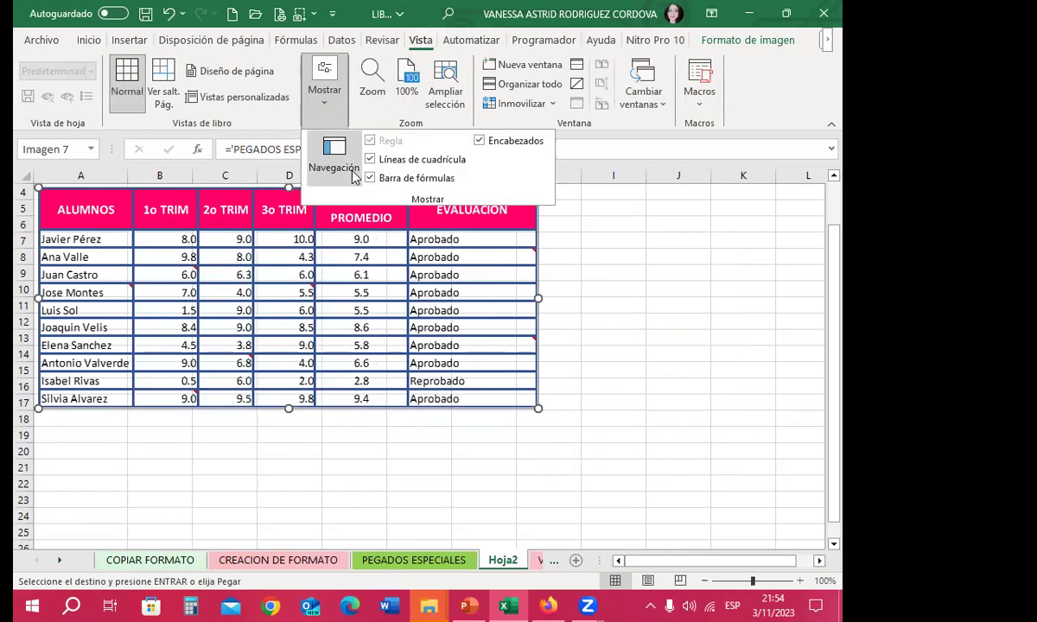
pyautogui.click(553, 297)
pyautogui.moveTo(464, 294); pyautogui.dragTo(486, 285)
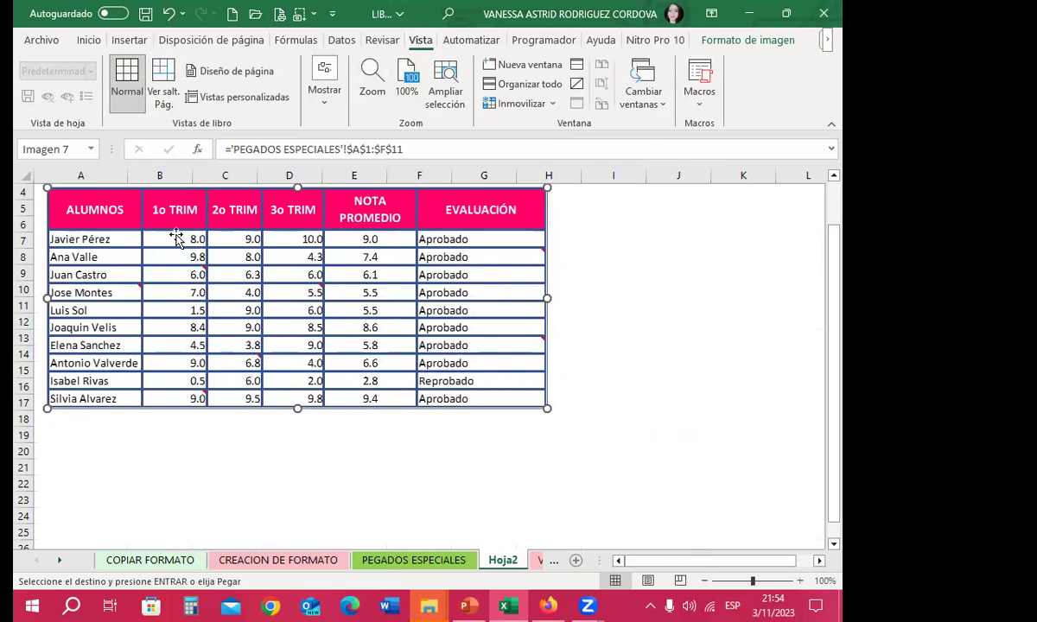
pyautogui.moveTo(153, 208); pyautogui.dragTo(141, 207)
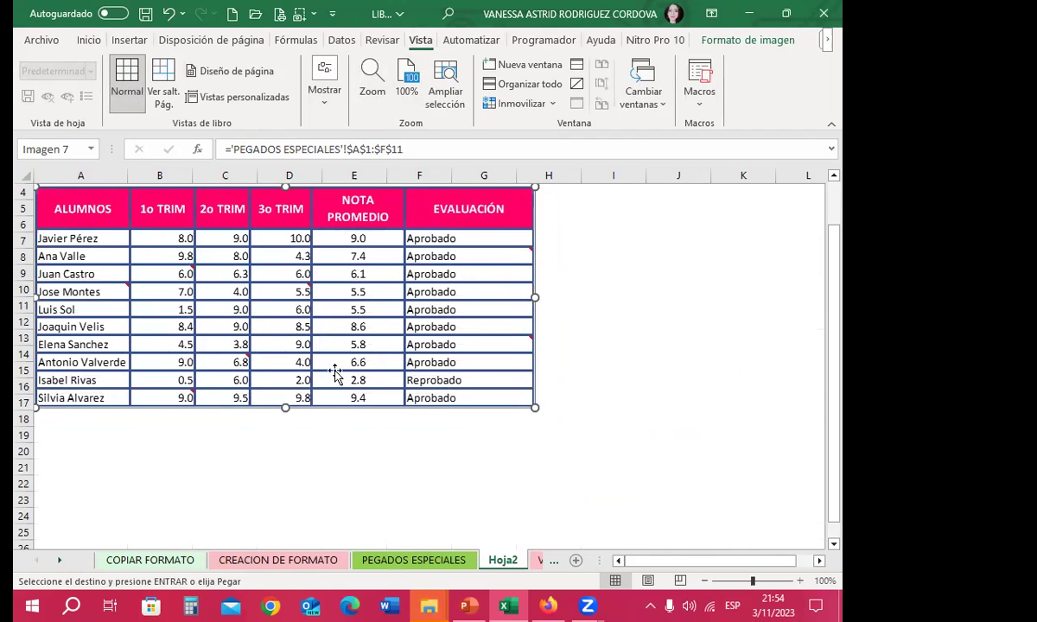
pyautogui.click(428, 560)
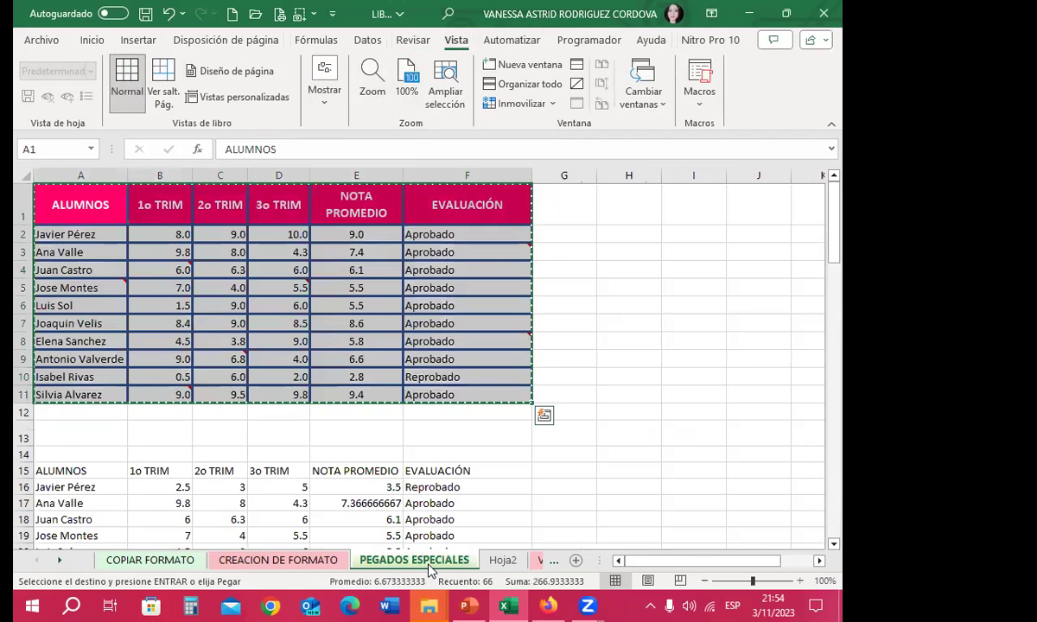
pyautogui.moveTo(111, 235); pyautogui.dragTo(87, 395)
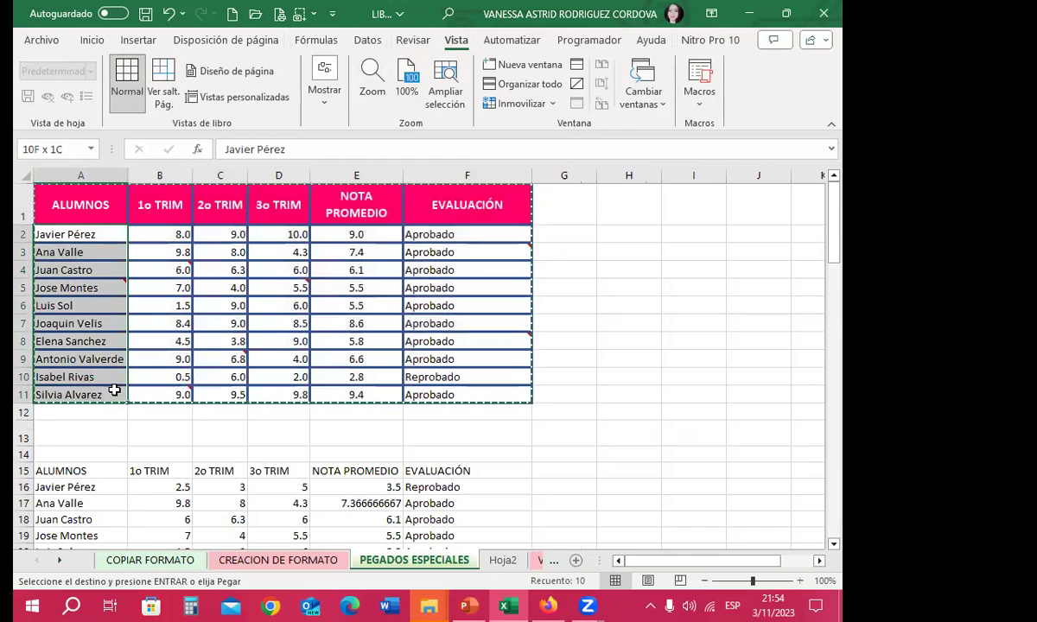
pyautogui.press('Delete')
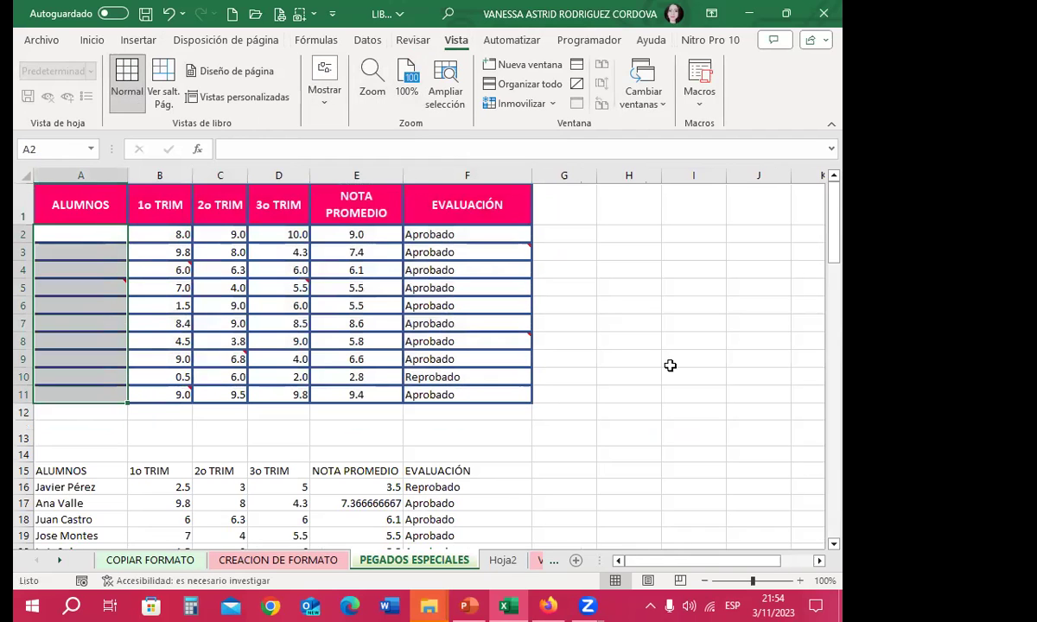
pyautogui.click(579, 344)
pyautogui.click(557, 306)
pyautogui.moveTo(117, 205)
pyautogui.mouseDown()
pyautogui.moveTo(430, 383)
pyautogui.moveTo(510, 391)
pyautogui.mouseUp()
pyautogui.moveTo(566, 323); pyautogui.dragTo(622, 252)
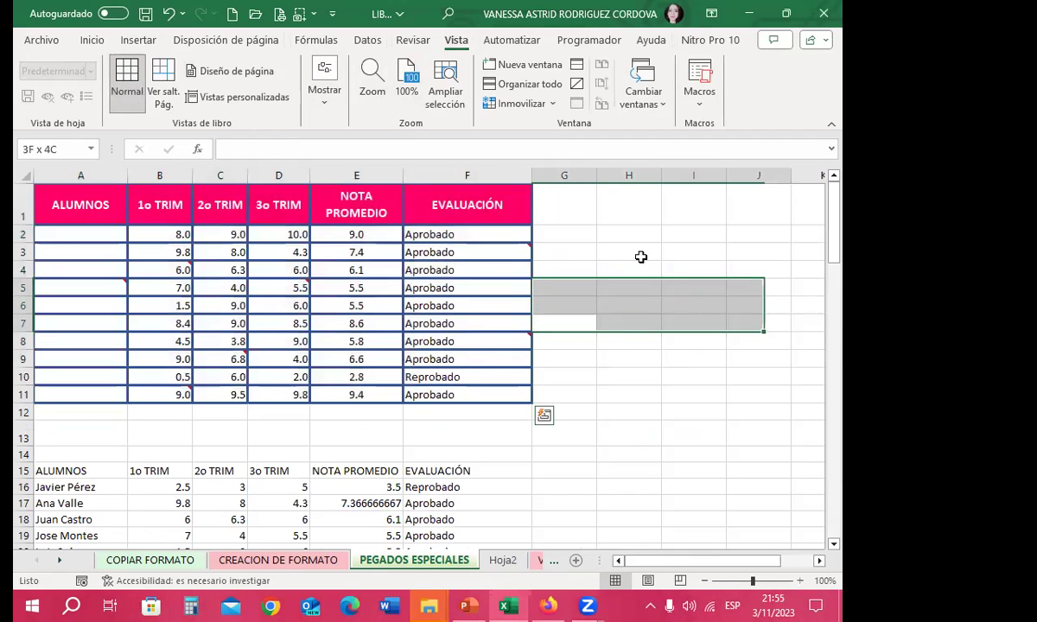
pyautogui.click(436, 288)
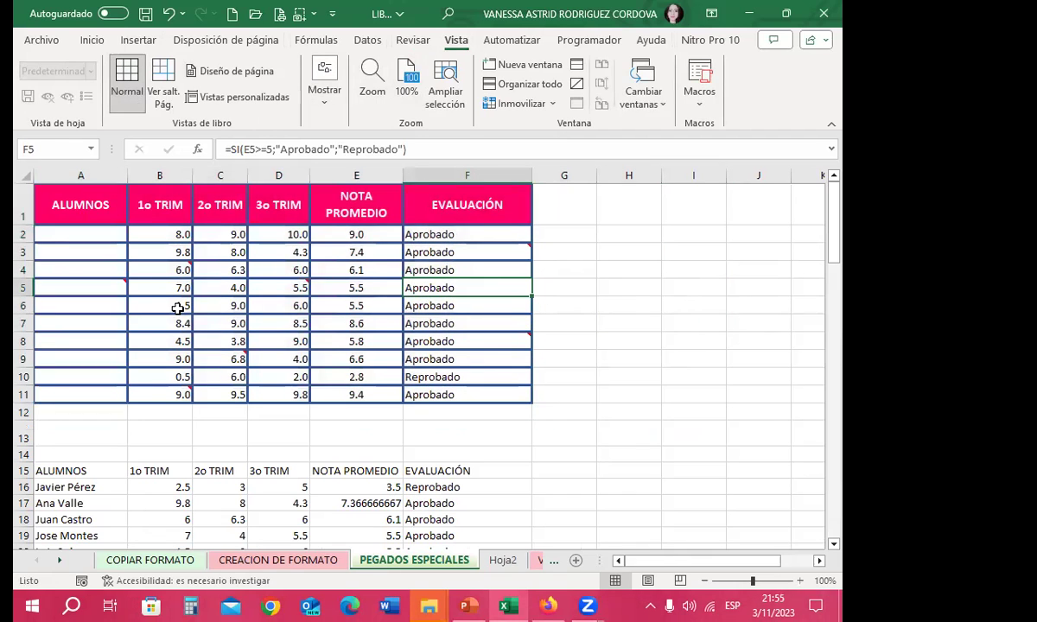
pyautogui.click(166, 258)
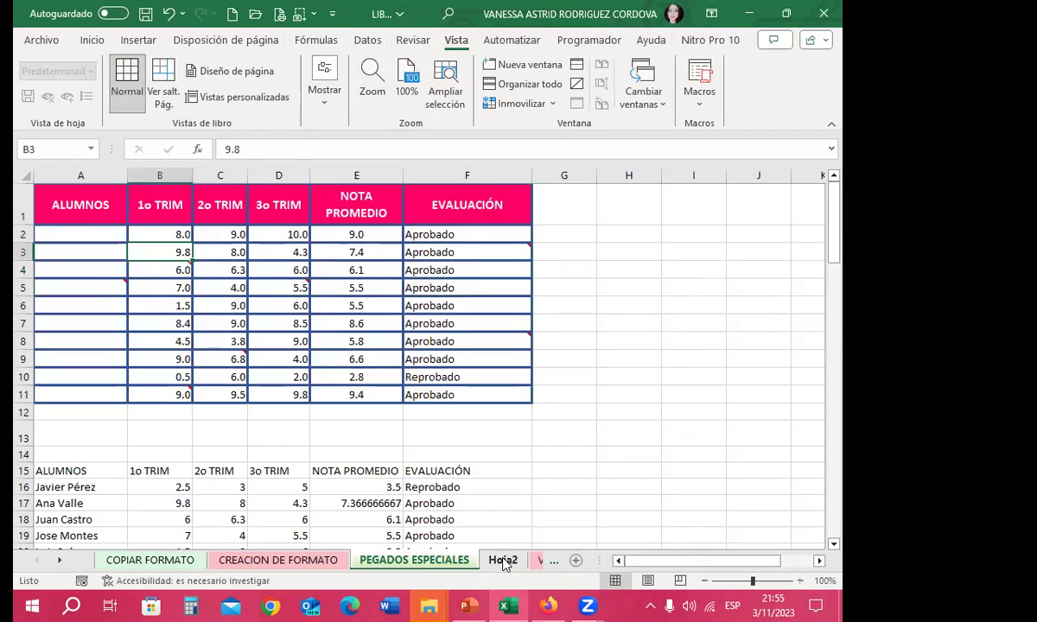
pyautogui.click(496, 559)
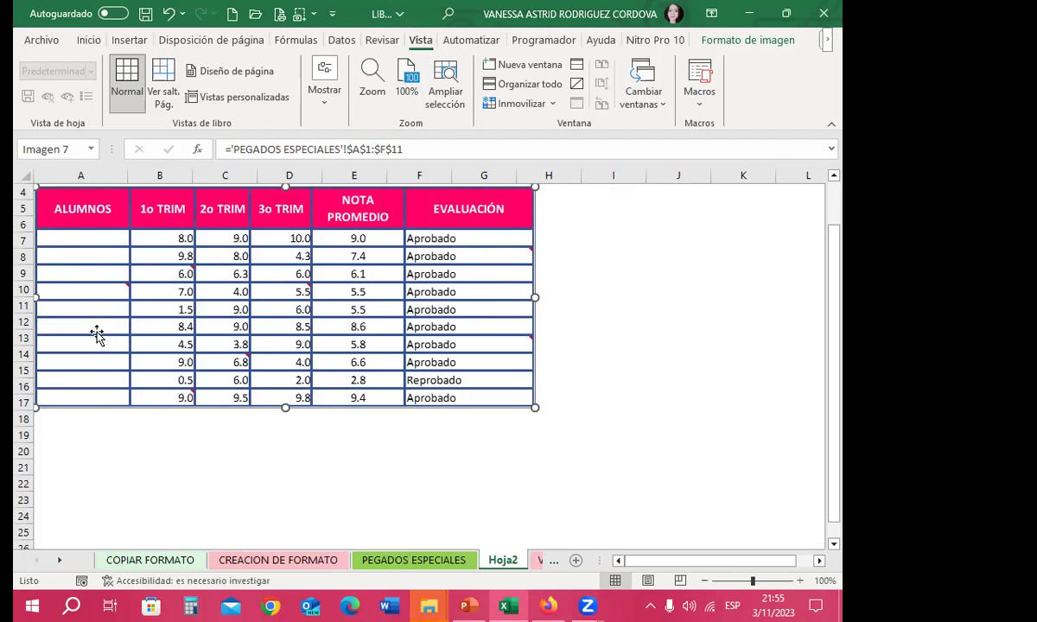
pyautogui.doubleClick(216, 317)
pyautogui.moveTo(156, 288); pyautogui.dragTo(363, 285)
pyautogui.press('Delete')
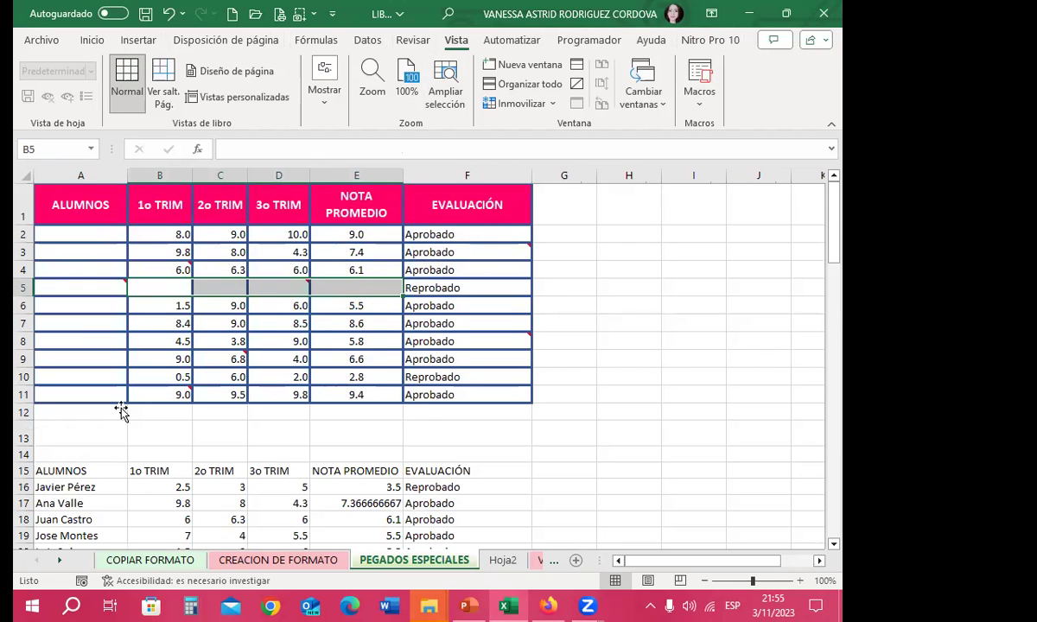
pyautogui.hotkey('ctrl', 'pagedown')
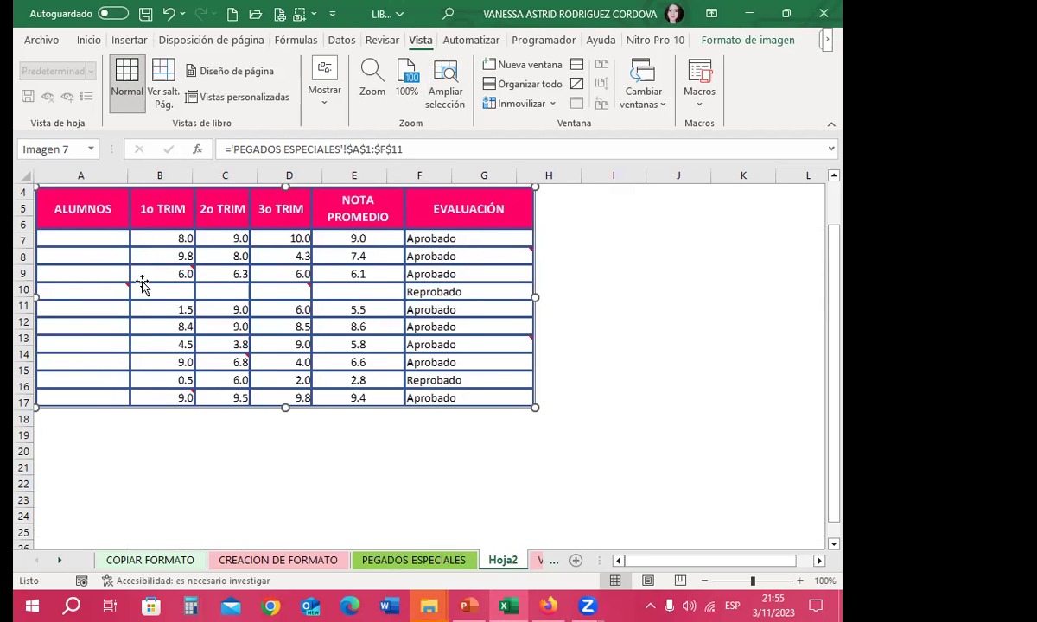
pyautogui.scroll(1, 286, 208)
pyautogui.scroll(-3, 72, 352)
pyautogui.click(72, 352)
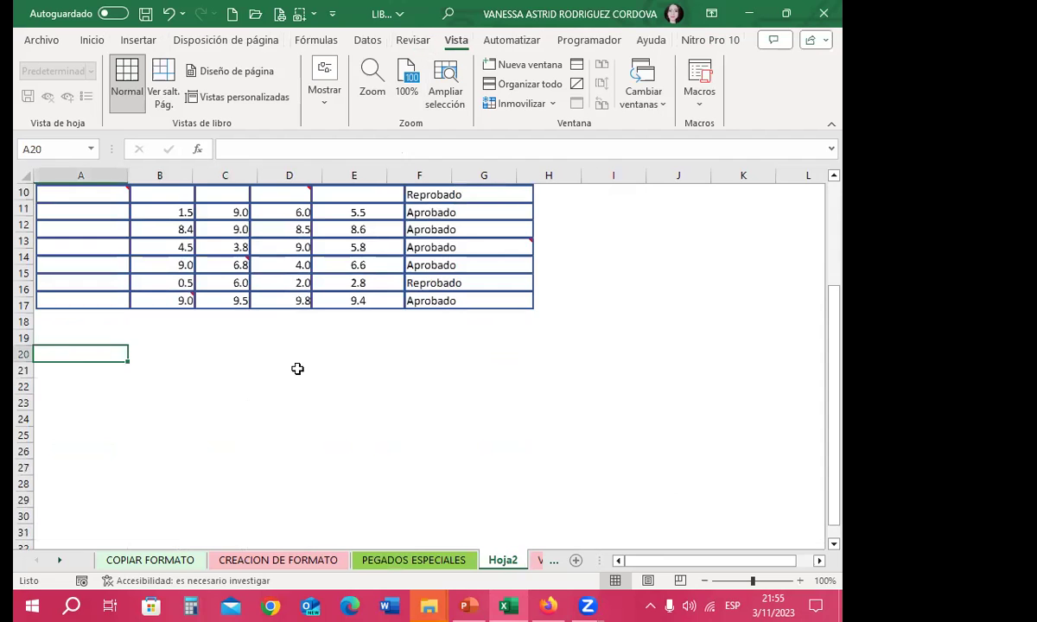
pyautogui.click(429, 562)
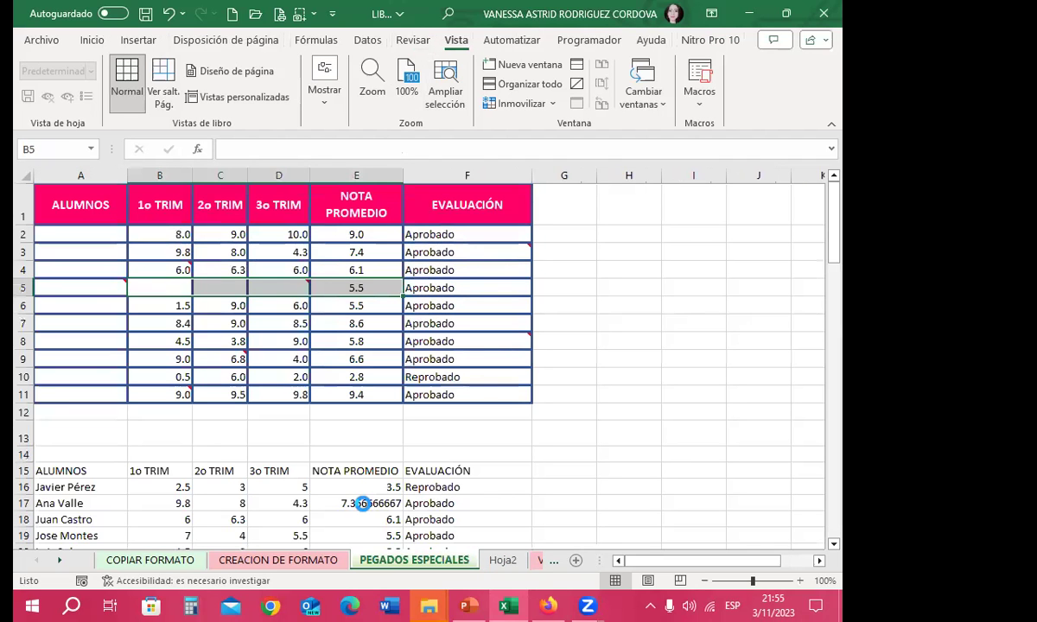
pyautogui.hotkey('ctrl', 'z')
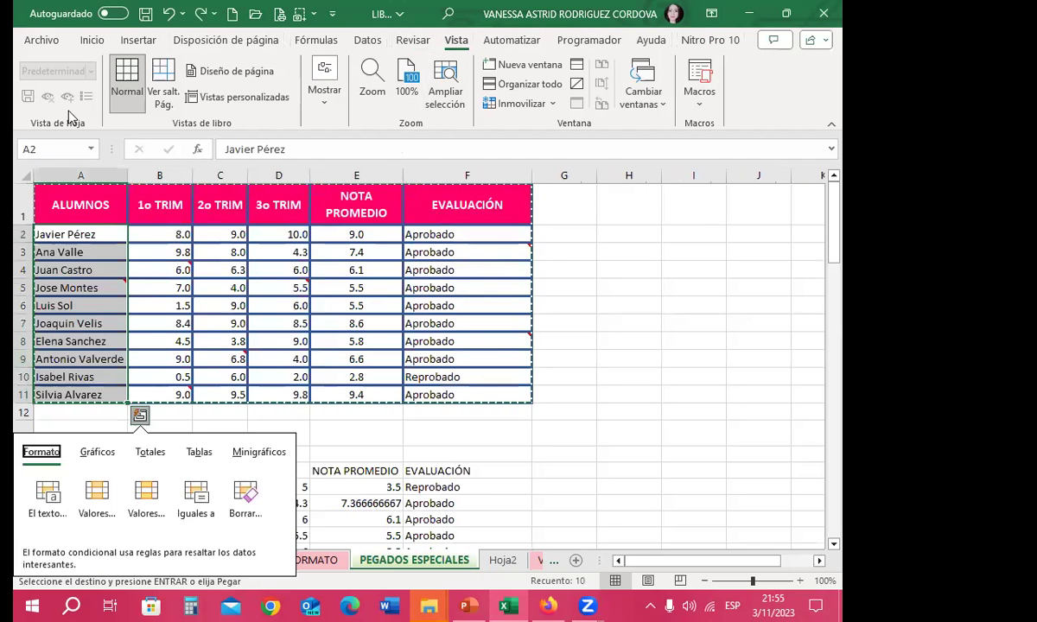
# Paste the copied student names onto Hoja2 as a linked picture.
pyautogui.click(91, 40)
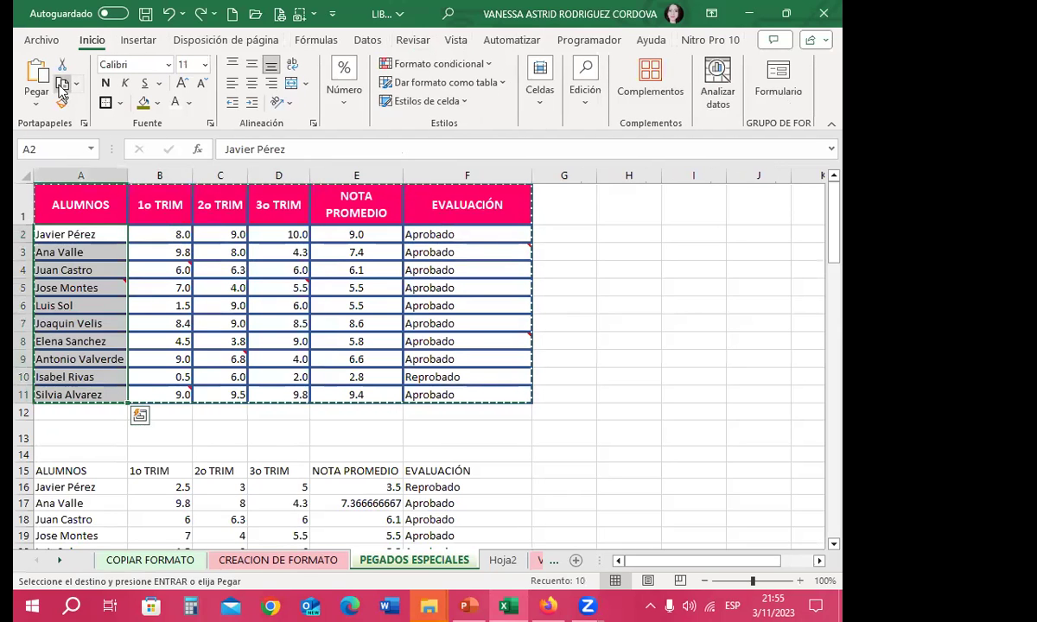
pyautogui.click(499, 560)
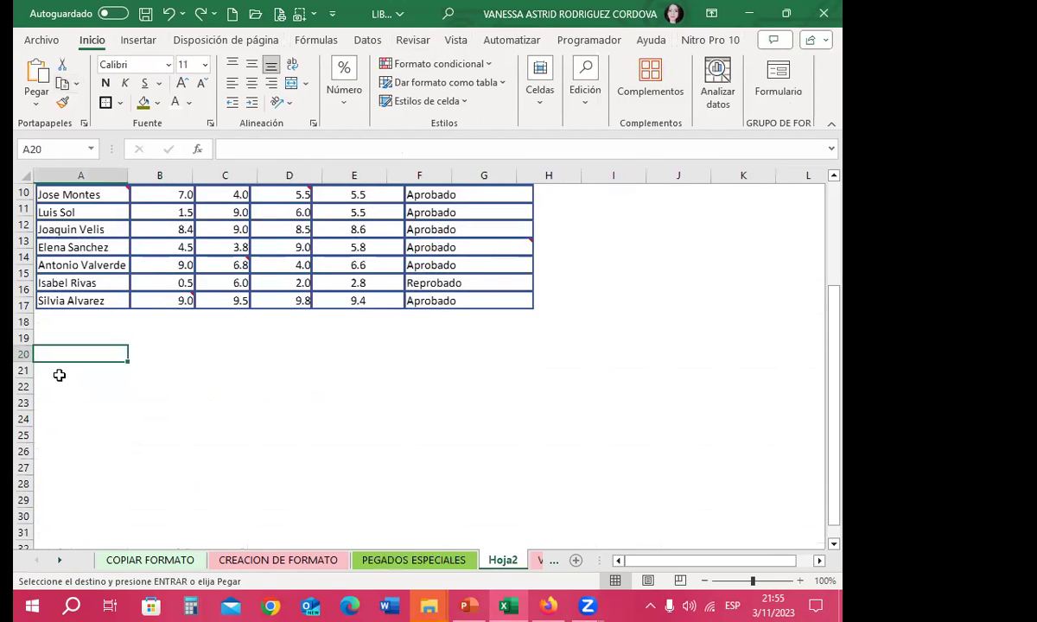
pyautogui.click(36, 101)
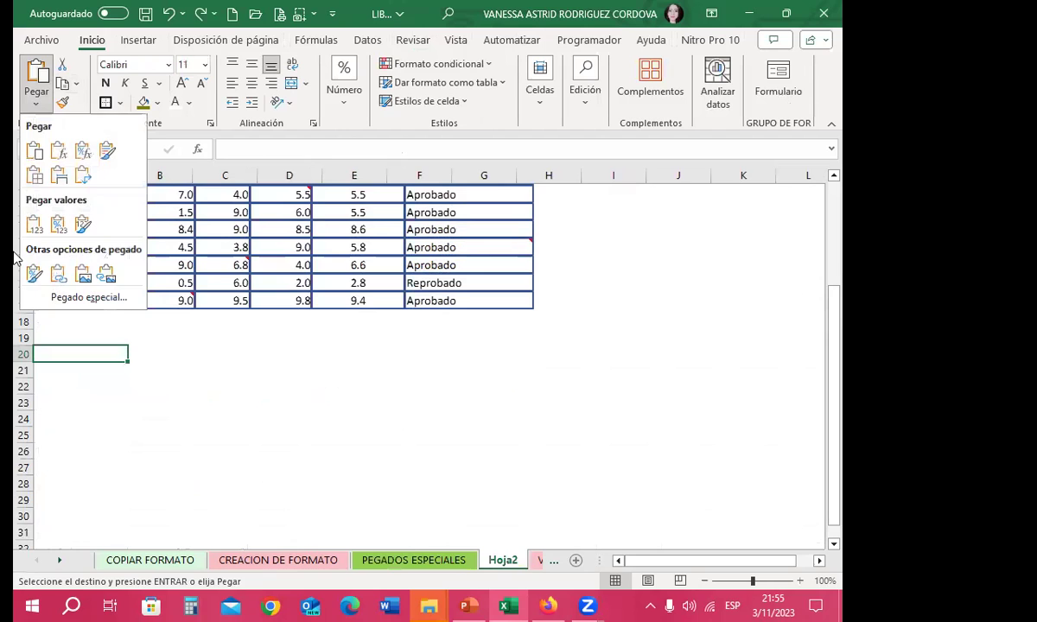
pyautogui.click(77, 259)
pyautogui.scroll(-3, 365, 351)
pyautogui.moveTo(76, 354)
pyautogui.mouseDown()
pyautogui.moveTo(354, 350)
pyautogui.moveTo(329, 355)
pyautogui.mouseUp()
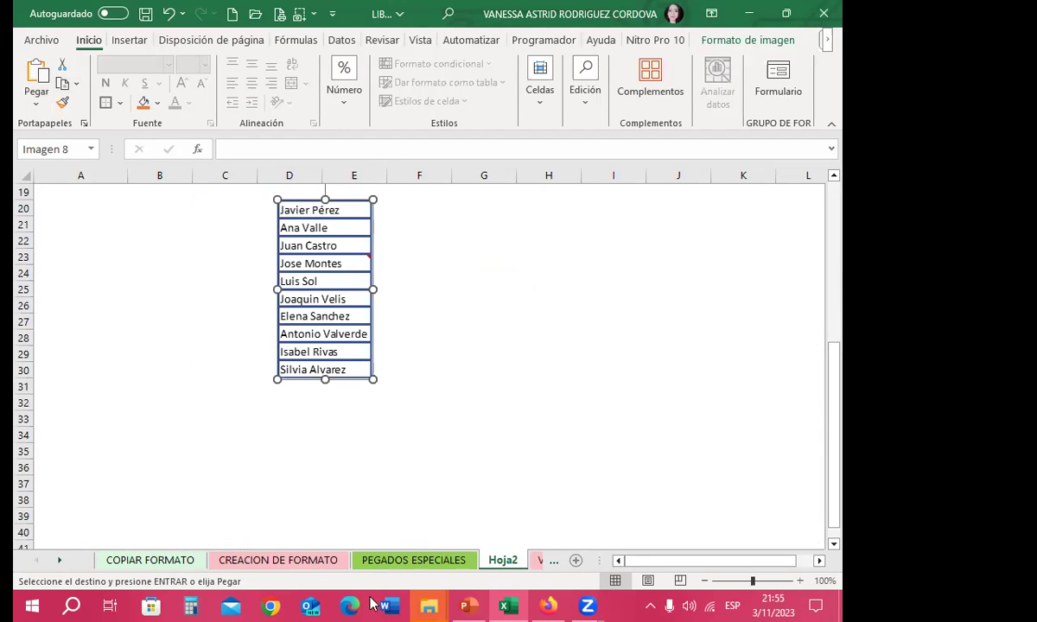
# Clear the student names from A2:A11 on PEGADOS ESPECIALES, then return to Hoja2.
pyautogui.click(402, 562)
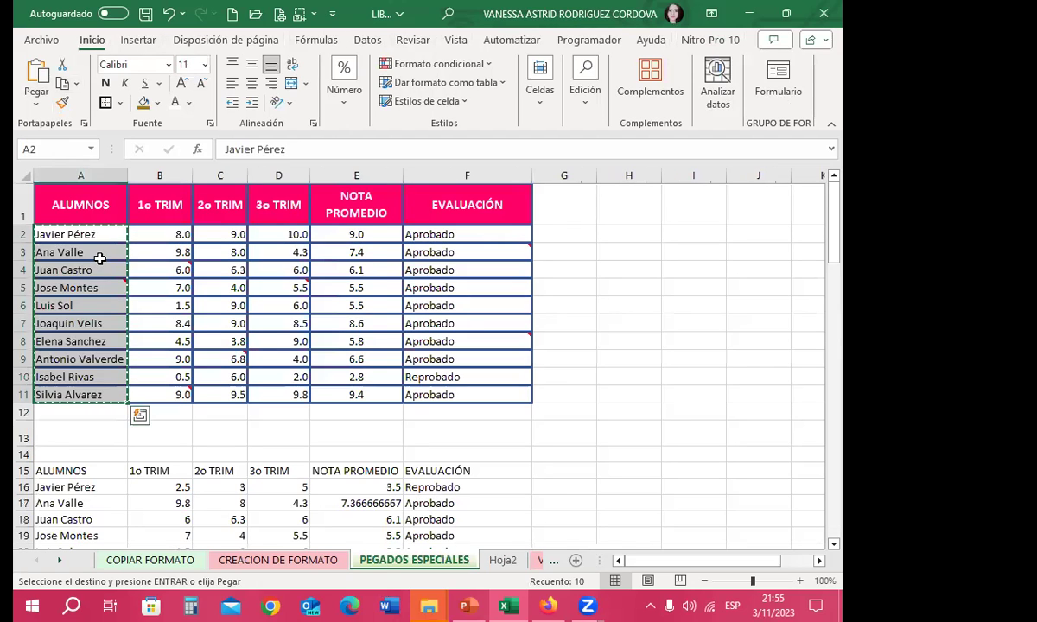
pyautogui.press('Delete')
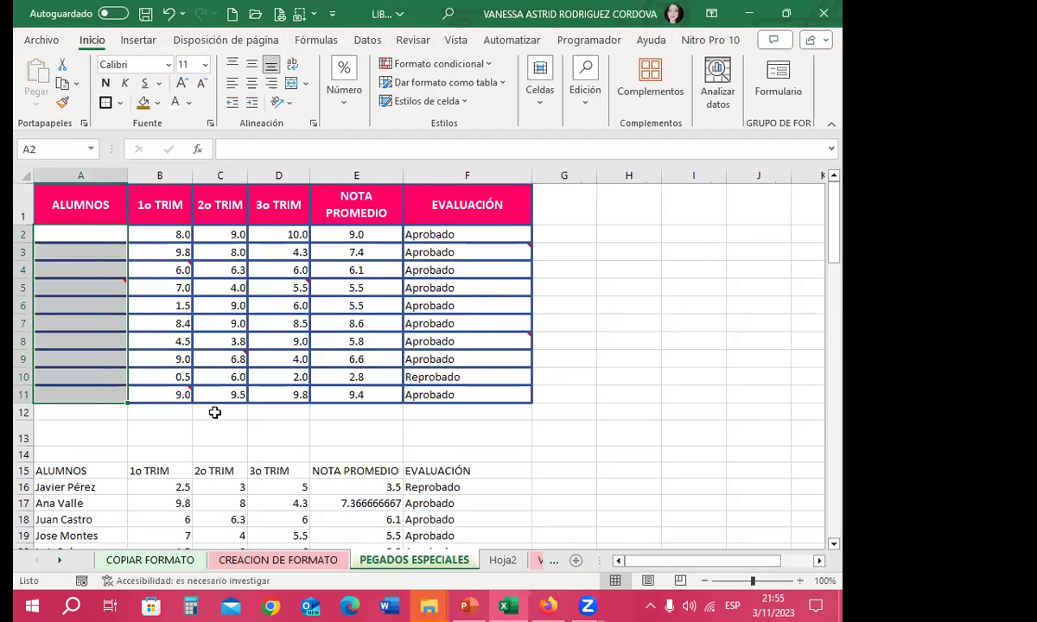
pyautogui.hotkey('ctrl', 'pagedown')
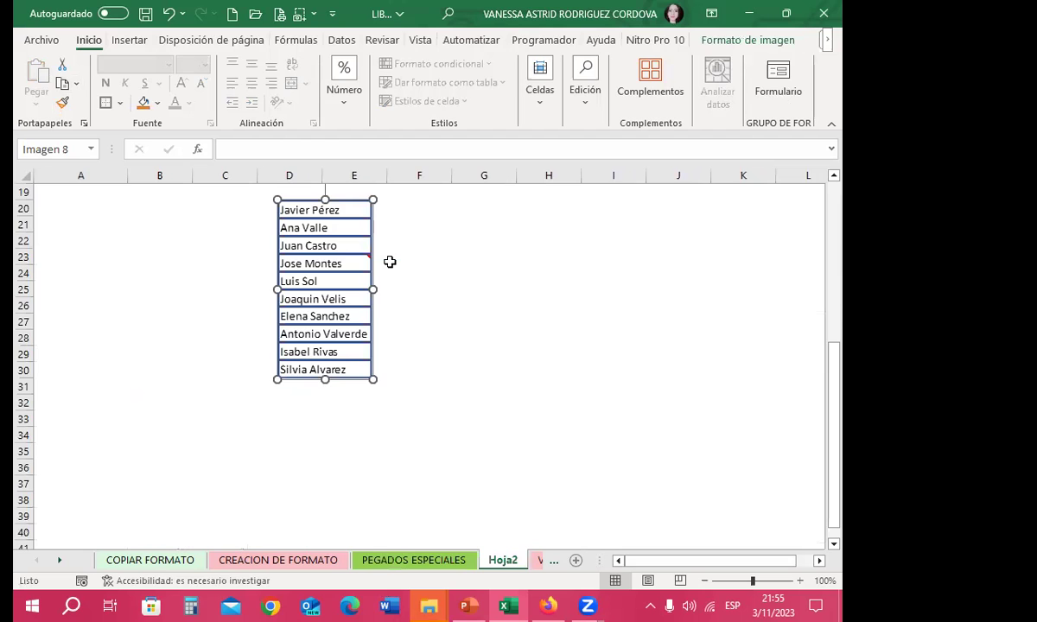
pyautogui.scroll(6, 387, 292)
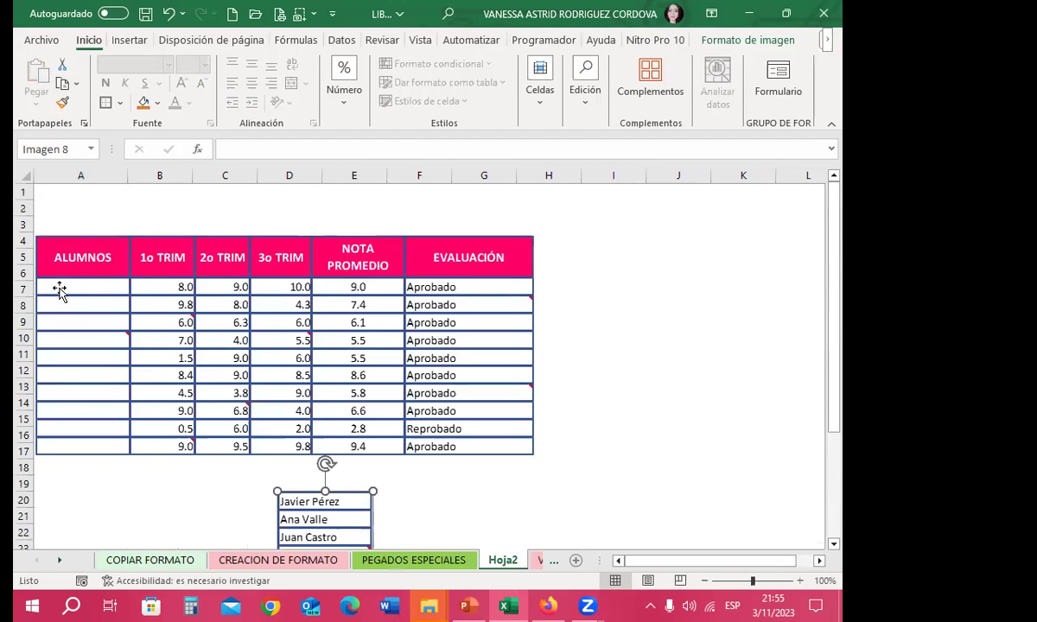
# Delete the names-list picture on Hoja2 and restore it with undo.
pyautogui.click(59, 291)
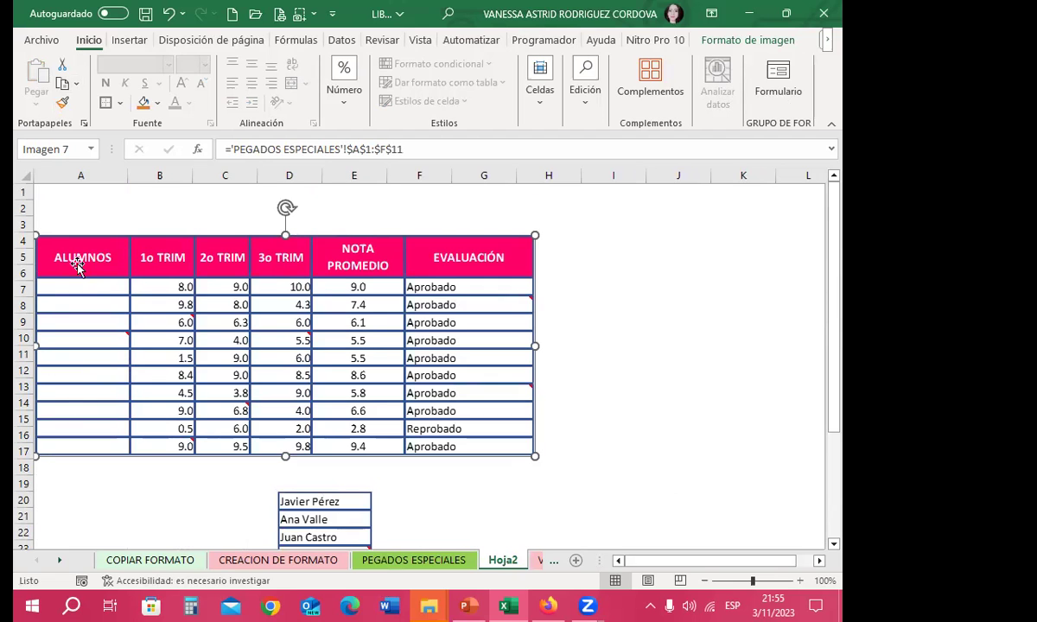
pyautogui.scroll(-4, 259, 311)
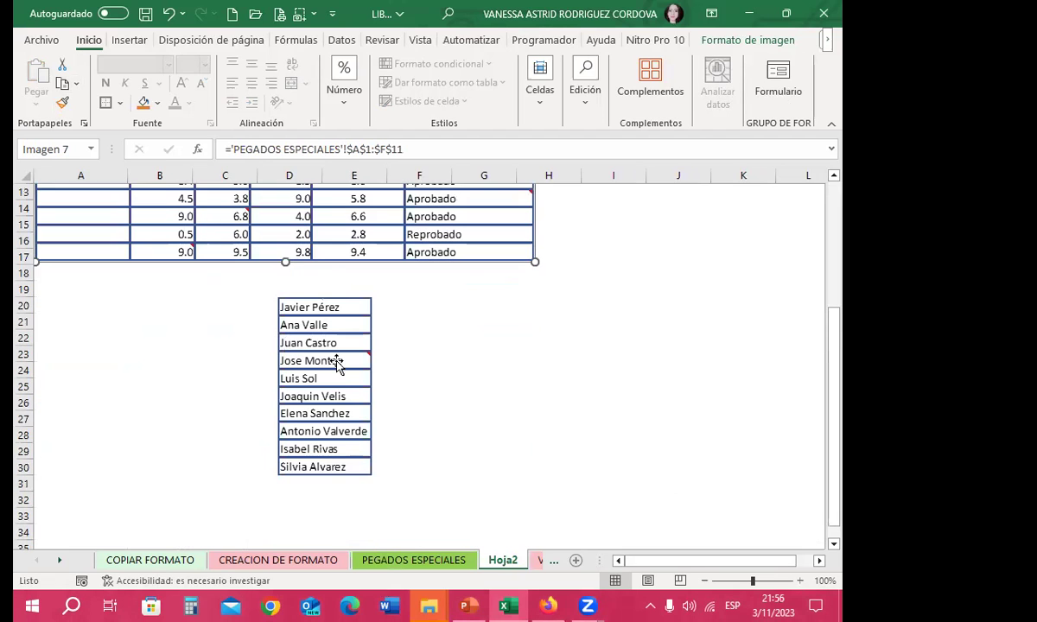
pyautogui.click(337, 363)
pyautogui.press('Delete')
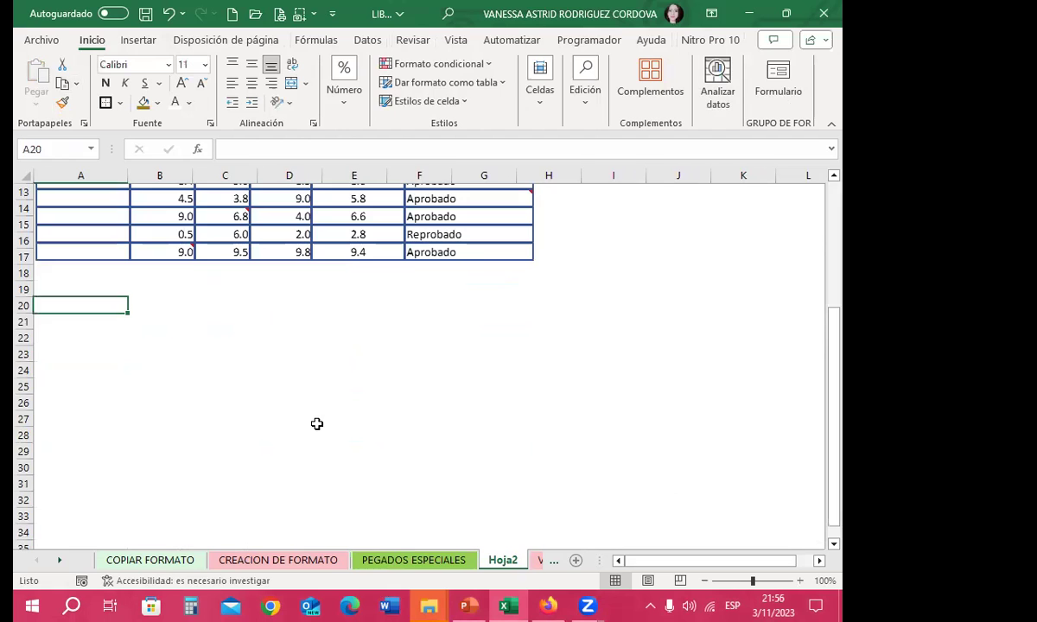
pyautogui.hotkey('ctrl', 'z')
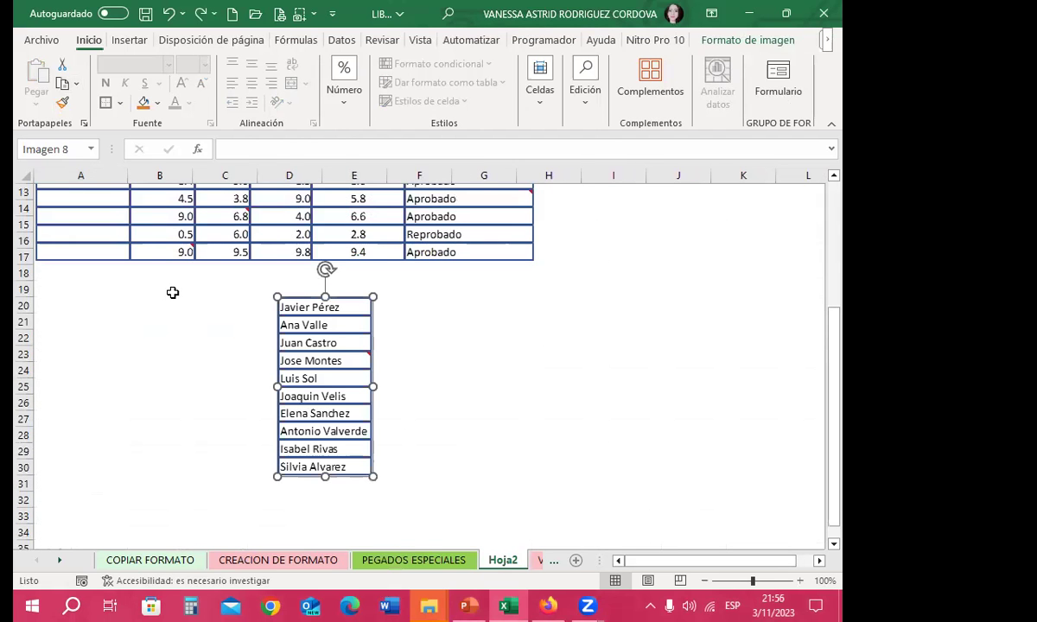
# Select the grades table A1:F11 on the PEGADOS ESPECIALES sheet.
pyautogui.hotkey('ctrl', 'pageup')
pyautogui.click(139, 310)
pyautogui.moveTo(97, 202)
pyautogui.mouseDown()
pyautogui.moveTo(446, 345)
pyautogui.moveTo(471, 395)
pyautogui.mouseUp()
# Copy the grades table, create a new blank workbook, and hide its gridlines.
pyautogui.click(62, 83)
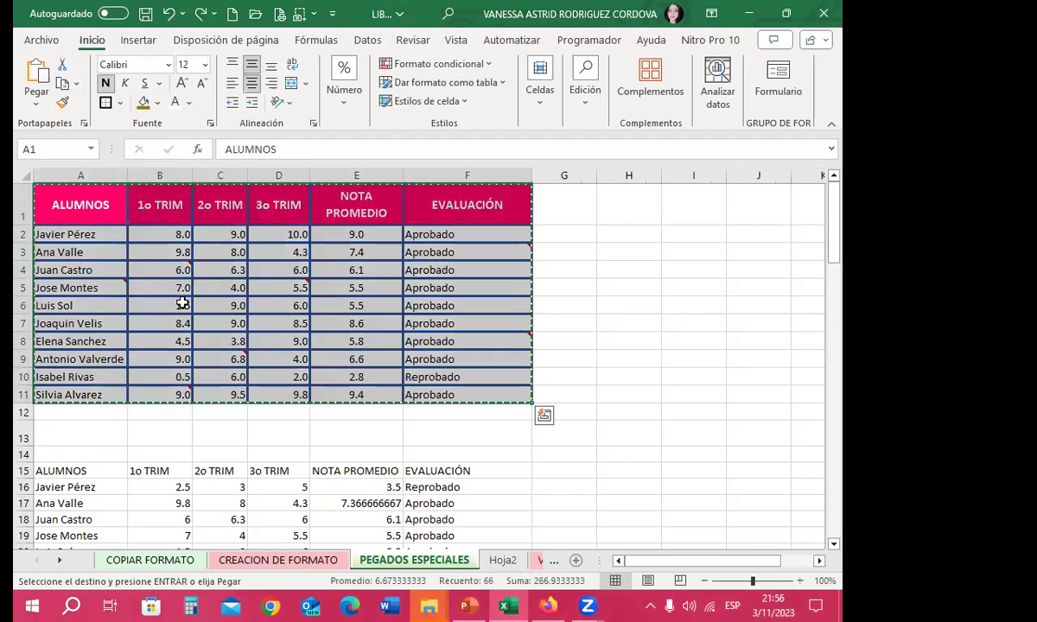
pyautogui.click(232, 14)
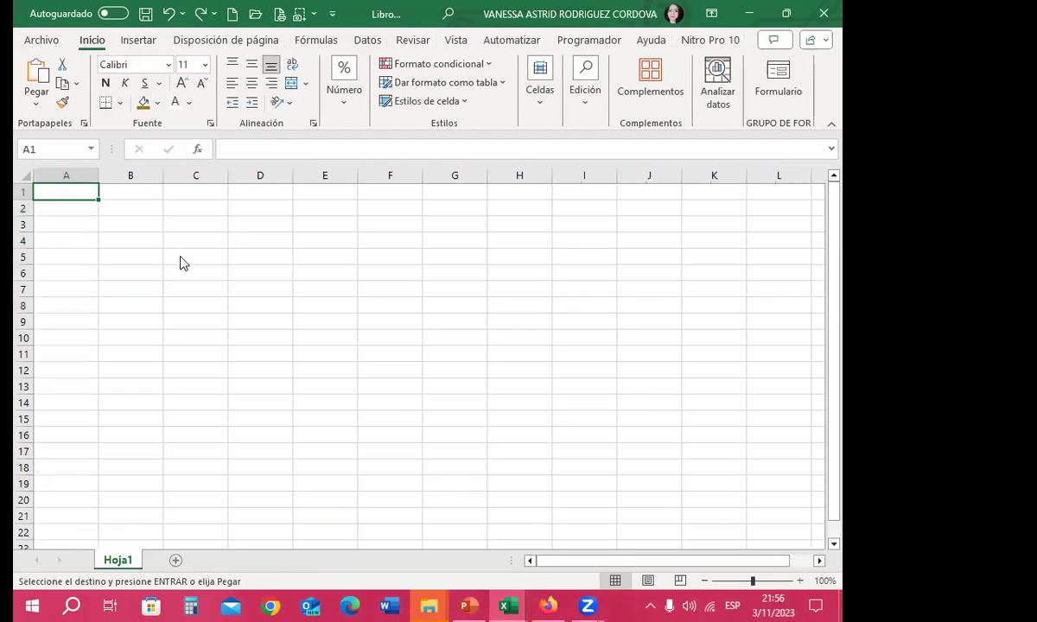
pyautogui.click(458, 41)
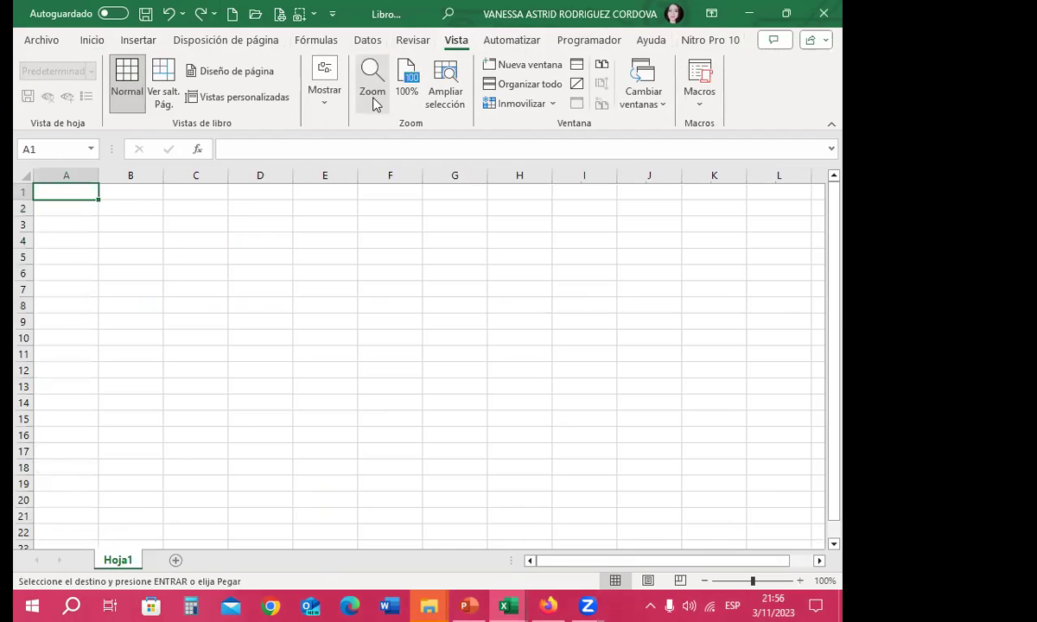
pyautogui.click(327, 101)
pyautogui.click(369, 159)
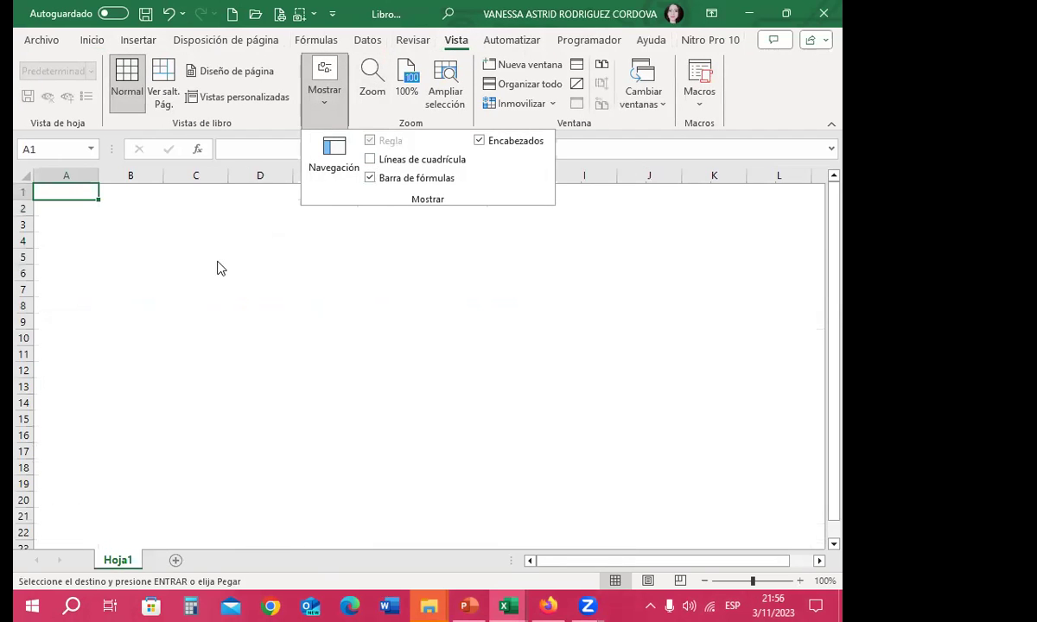
pyautogui.click(85, 197)
# Paste the table at A1 of the new workbook as a linked picture, then return to the course workbook.
pyautogui.click(93, 41)
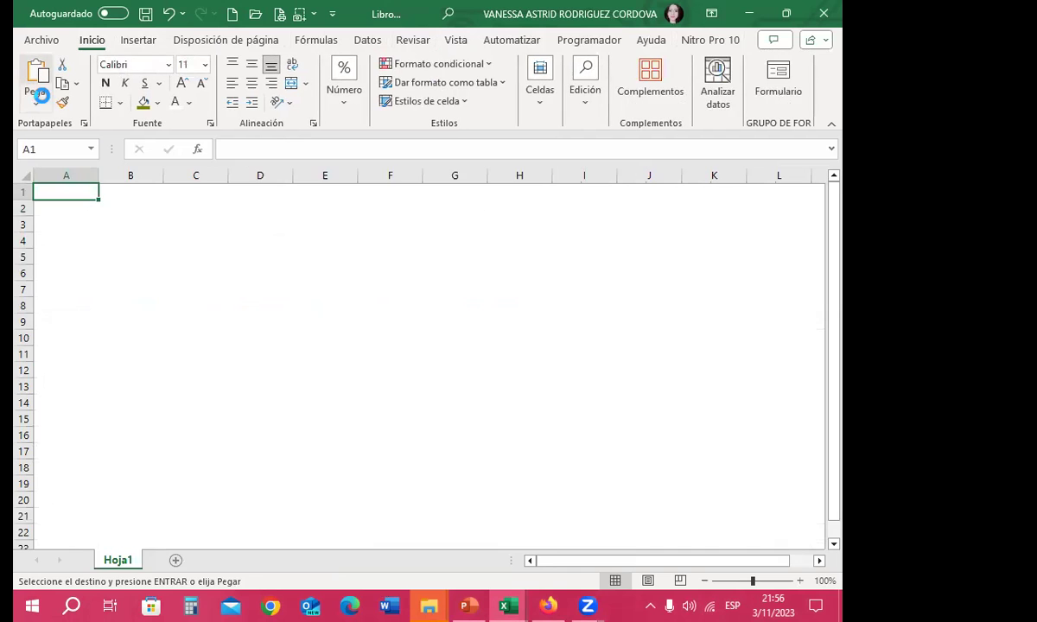
pyautogui.click(36, 76)
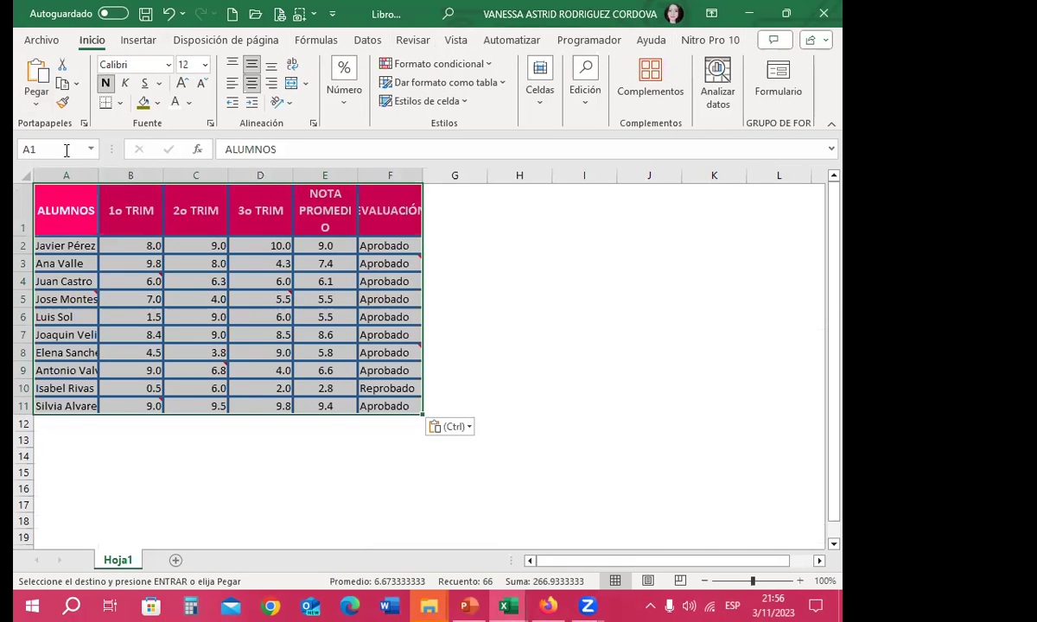
pyautogui.hotkey('ctrl', 'z')
pyautogui.click(36, 101)
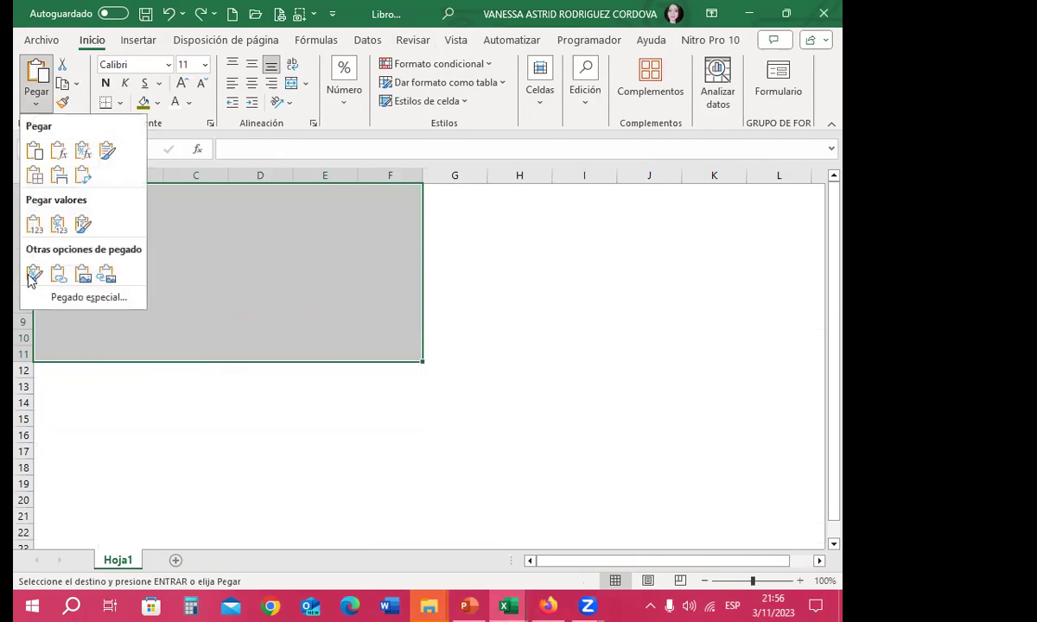
pyautogui.click(106, 275)
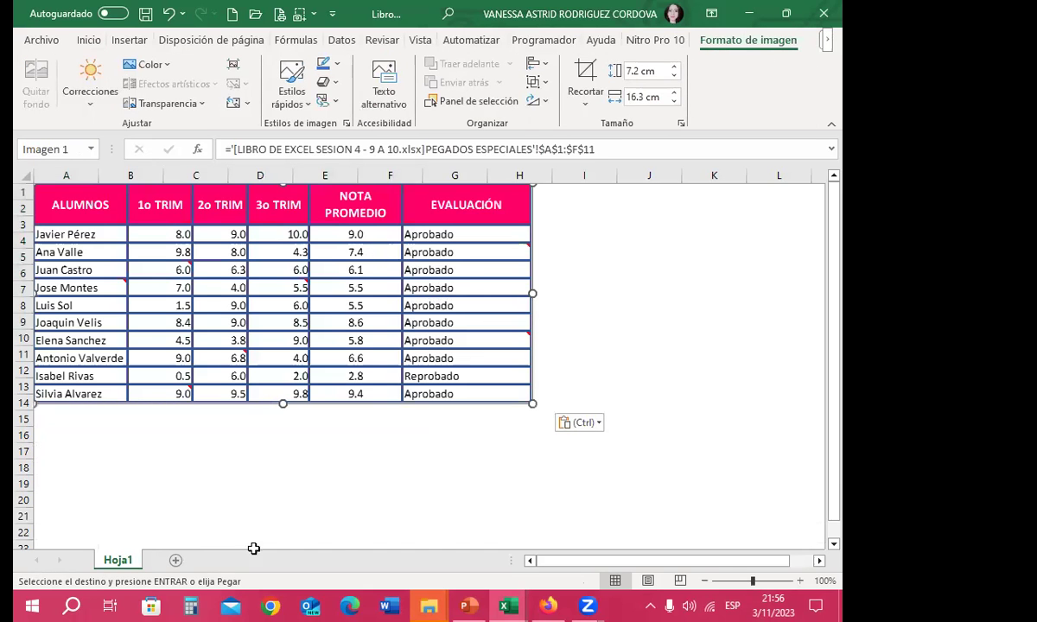
pyautogui.moveTo(430, 604)
pyautogui.click(403, 511)
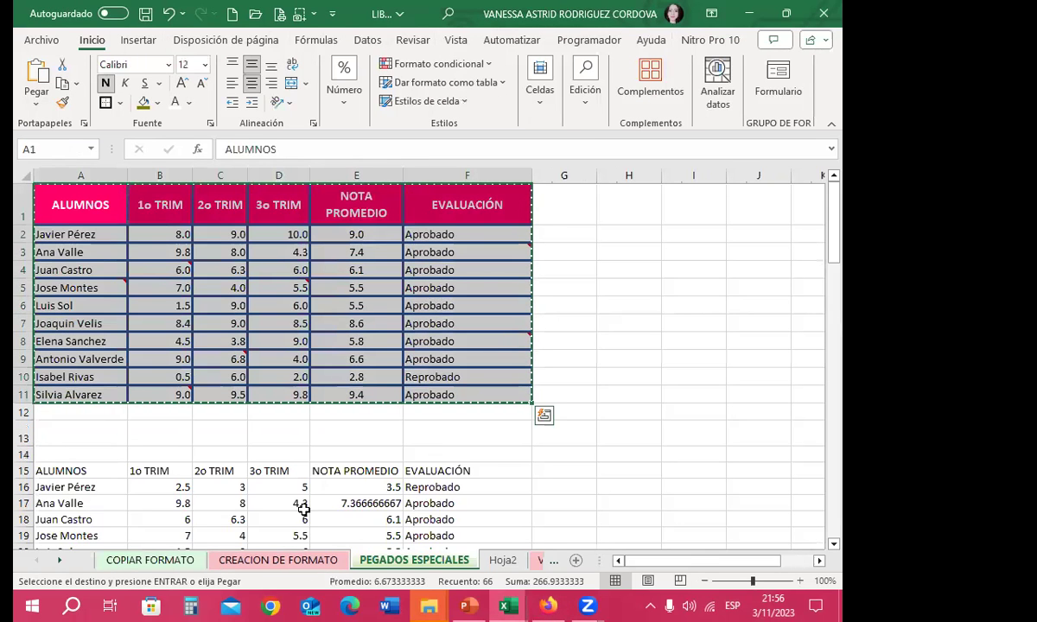
# Clear the grade rows A2:F11 and confirm the new workbook's linked picture shows an empty table.
pyautogui.moveTo(64, 233); pyautogui.dragTo(484, 395)
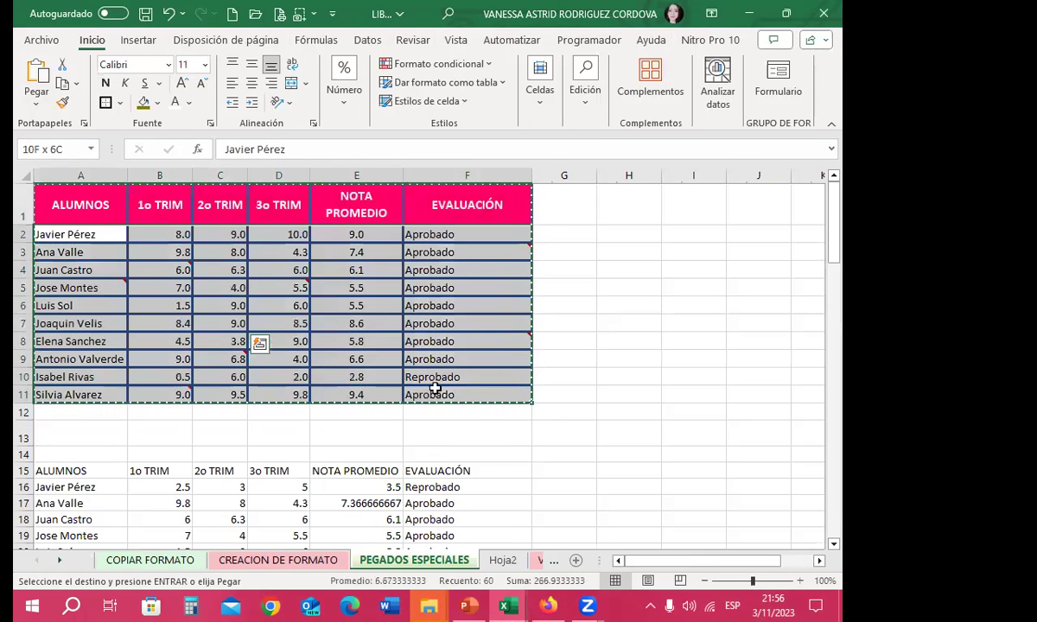
pyautogui.press('Delete')
pyautogui.moveTo(508, 606)
pyautogui.click(570, 544)
pyautogui.click(302, 318)
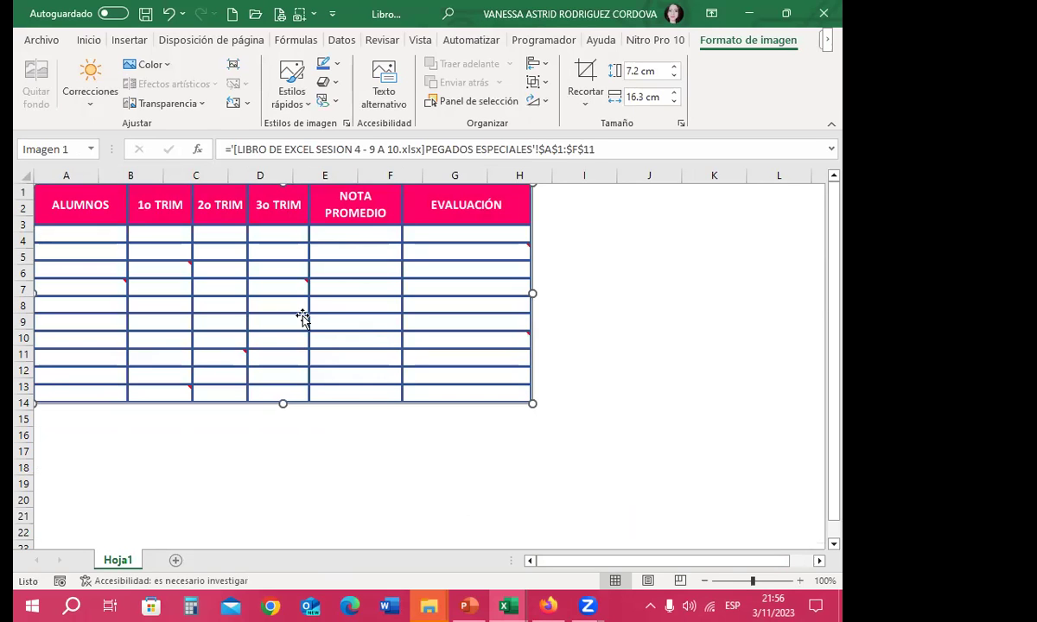
# Recopy the full table A1:F11, then copy the linked picture on Hoja2 for PowerPoint.
pyautogui.hotkey('alt', 'Tab')
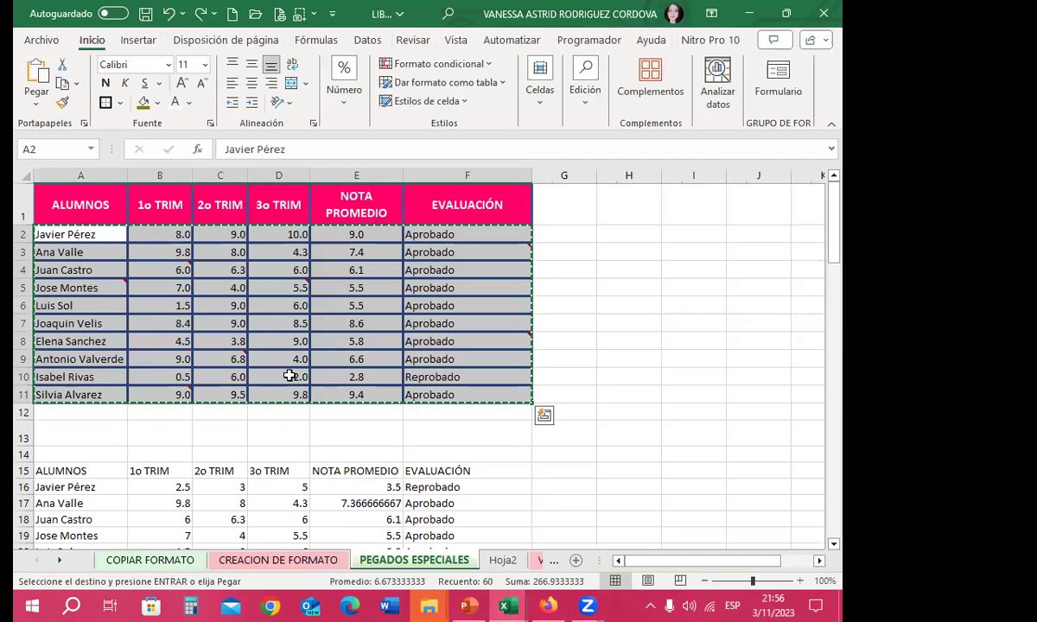
pyautogui.click(232, 275)
pyautogui.moveTo(80, 205); pyautogui.dragTo(481, 394)
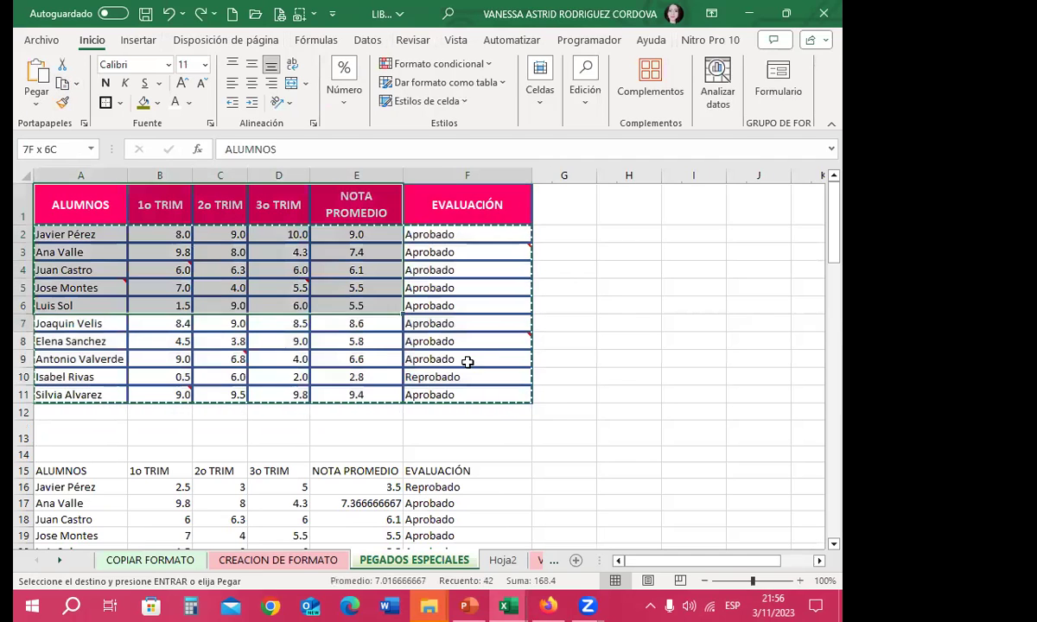
pyautogui.click(74, 84)
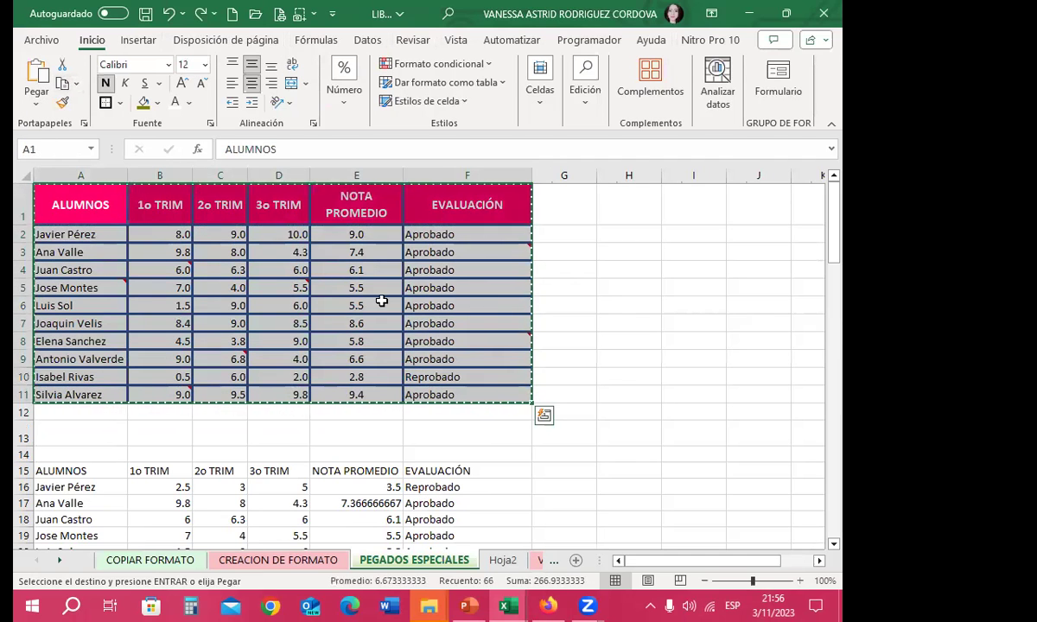
pyautogui.click(503, 560)
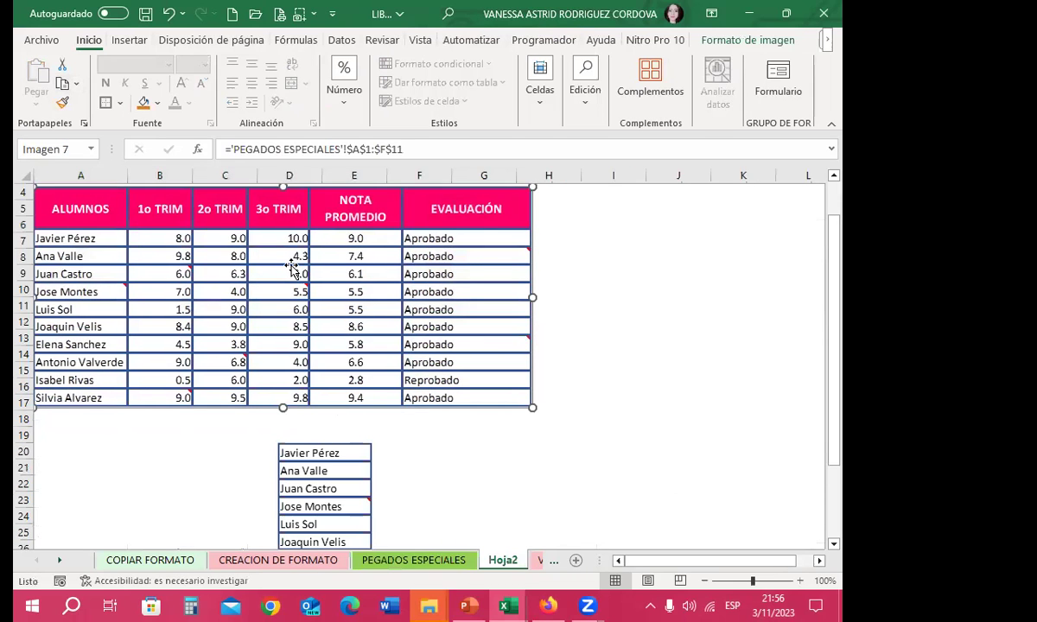
pyautogui.click(63, 86)
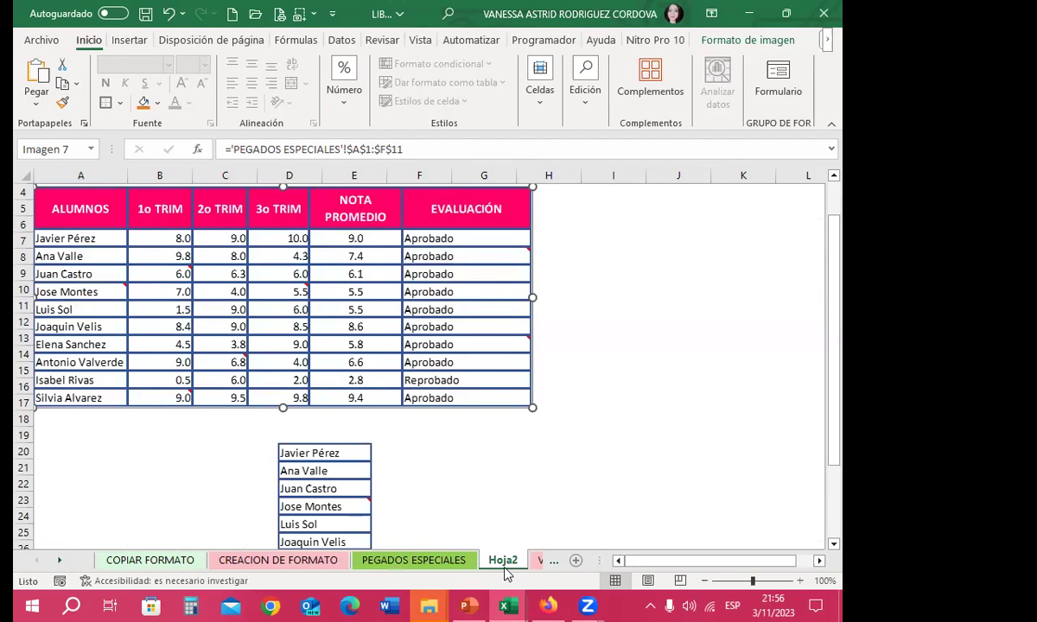
pyautogui.click(471, 605)
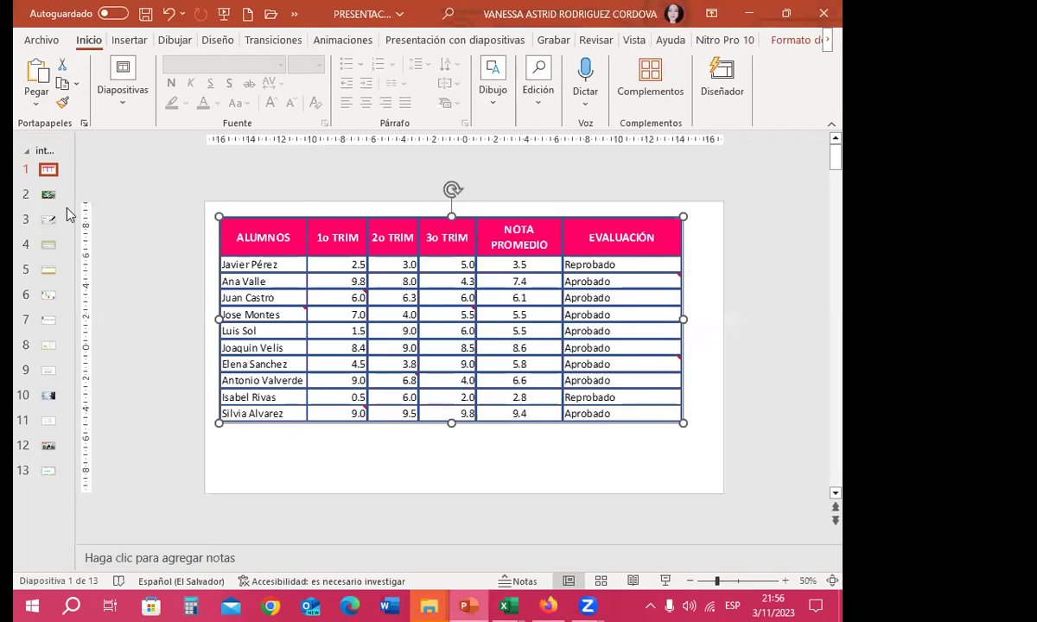
# Replace slide 1's oversized table with a smaller paste, reposition it, and apply the plain Diseñador layout.
pyautogui.press('Delete')
pyautogui.click(36, 74)
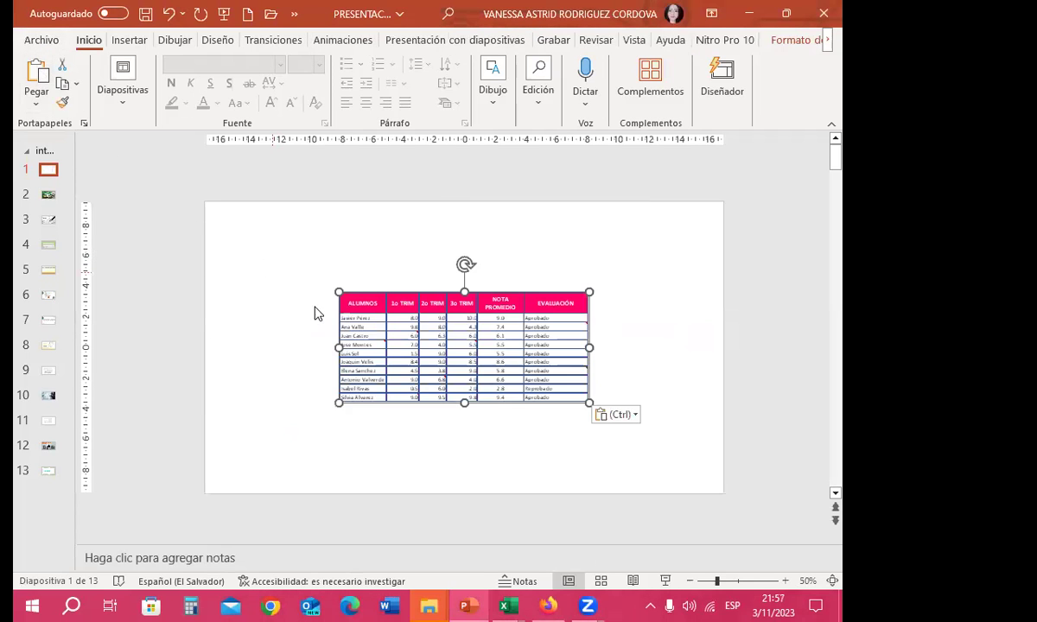
pyautogui.moveTo(363, 303); pyautogui.dragTo(328, 251)
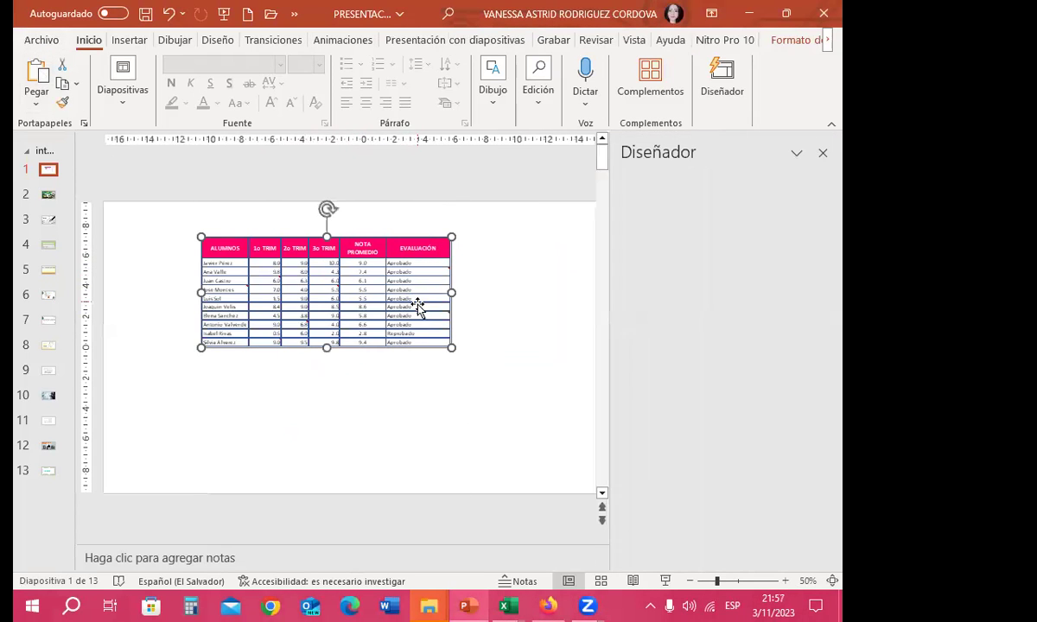
pyautogui.click(626, 342)
pyautogui.click(665, 237)
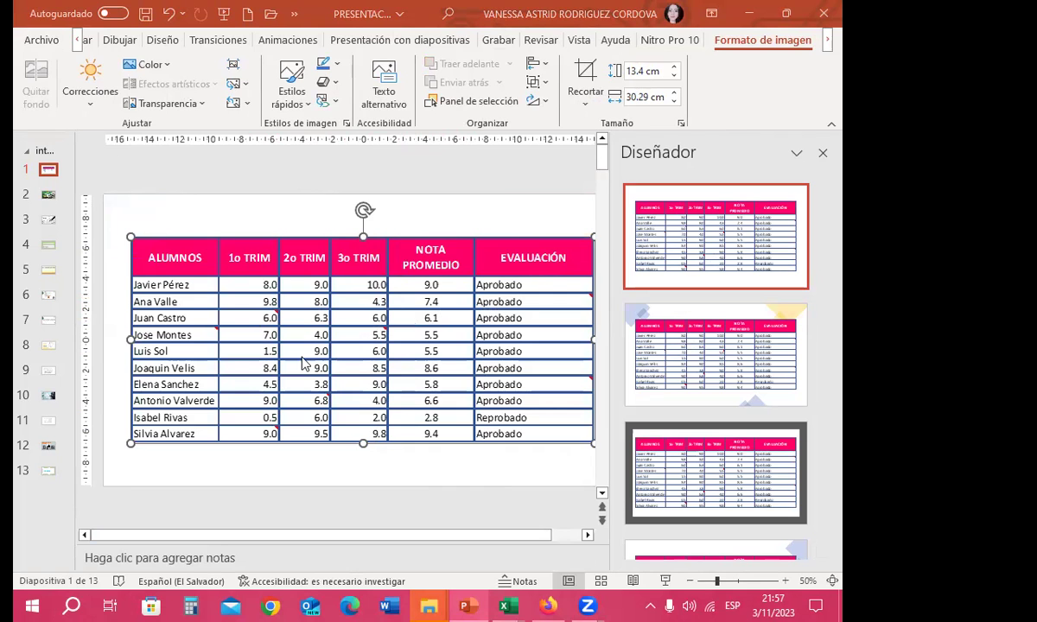
# Return to the course workbook, shift the Hoja2 linked picture lower, and open PEGADOS ESPECIALES.
pyautogui.moveTo(508, 606)
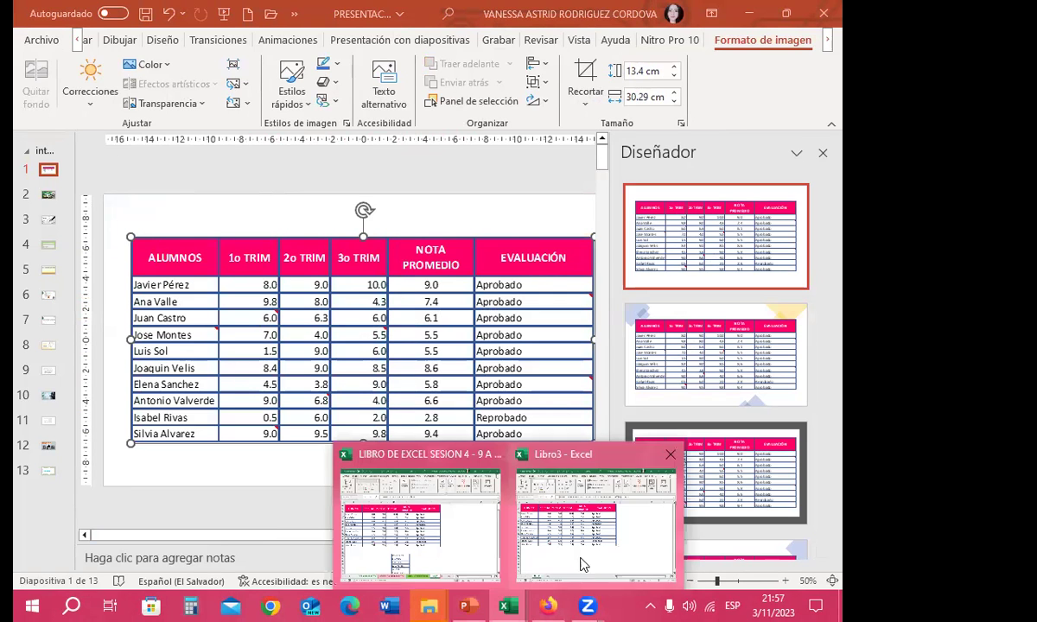
pyautogui.click(584, 556)
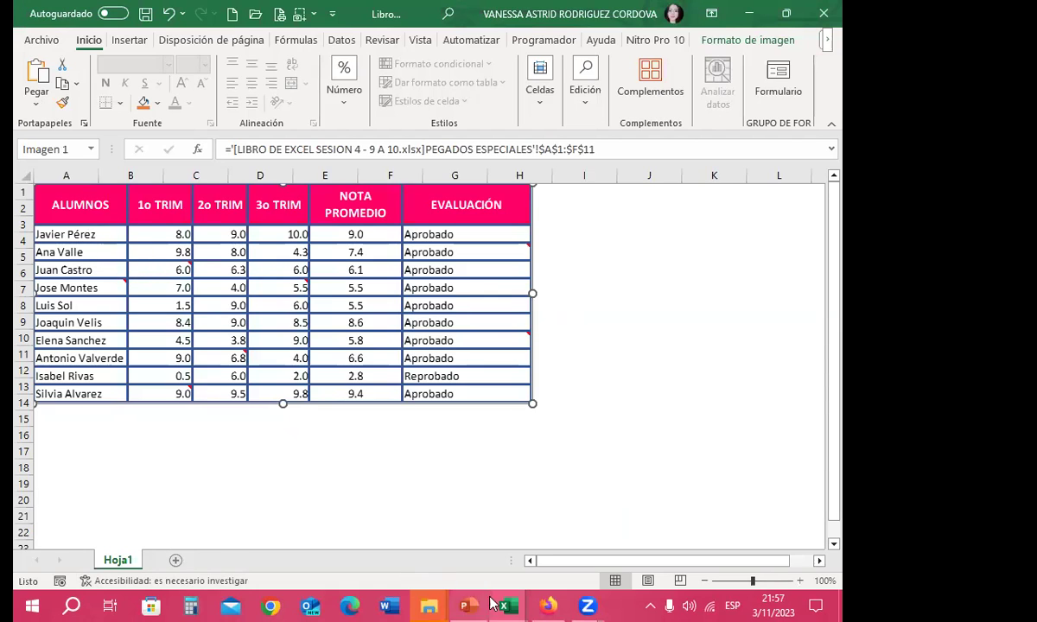
pyautogui.click(508, 605)
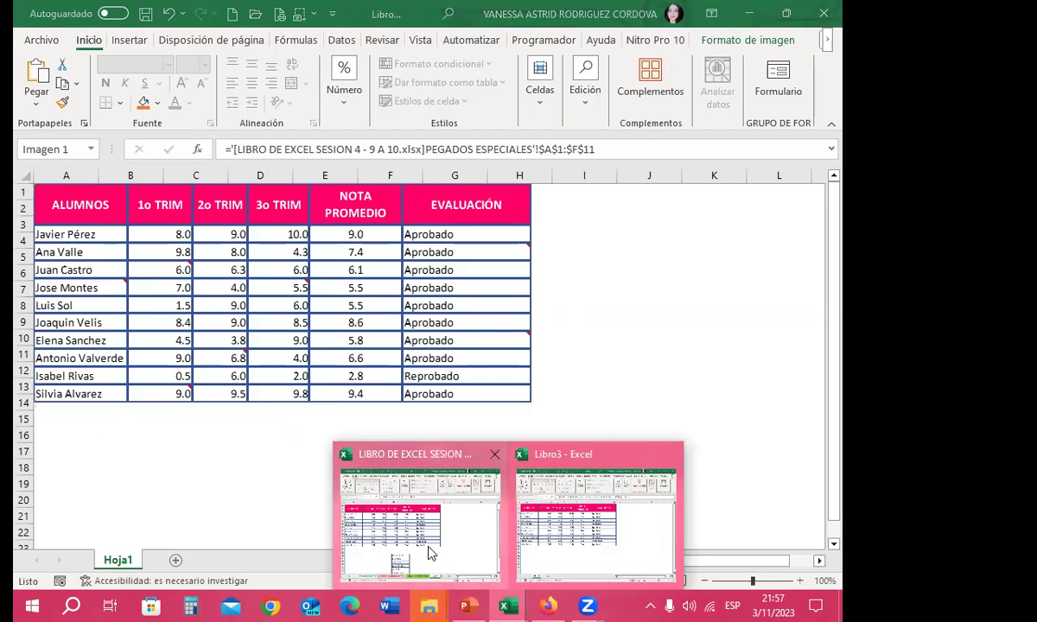
pyautogui.click(431, 553)
pyautogui.moveTo(98, 252); pyautogui.dragTo(103, 292)
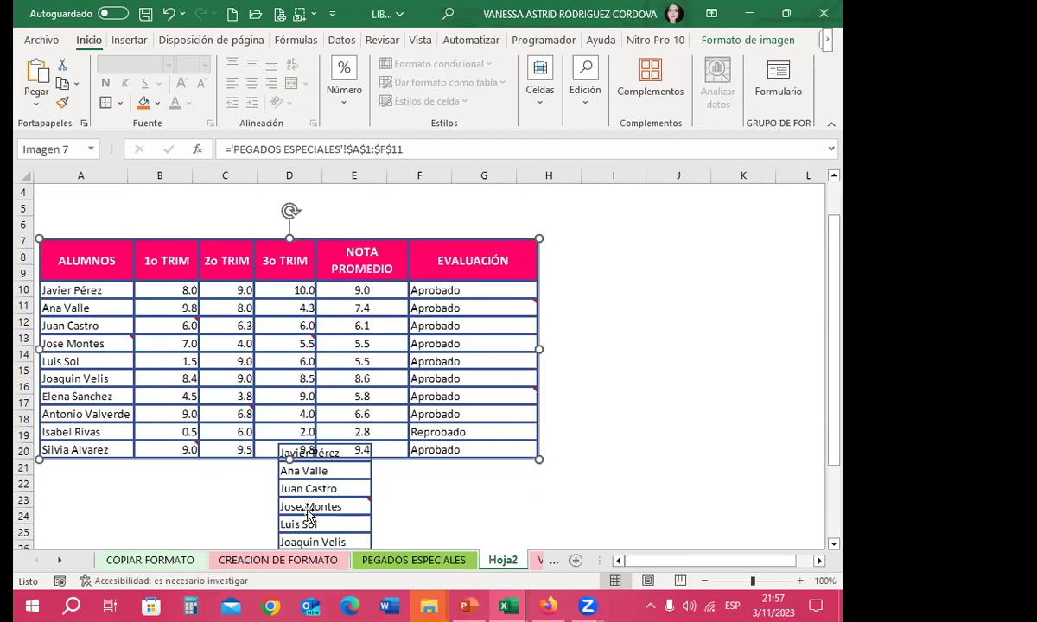
pyautogui.click(363, 559)
# Erase the seven student names in A2:A8 of the grades table.
pyautogui.click(91, 234)
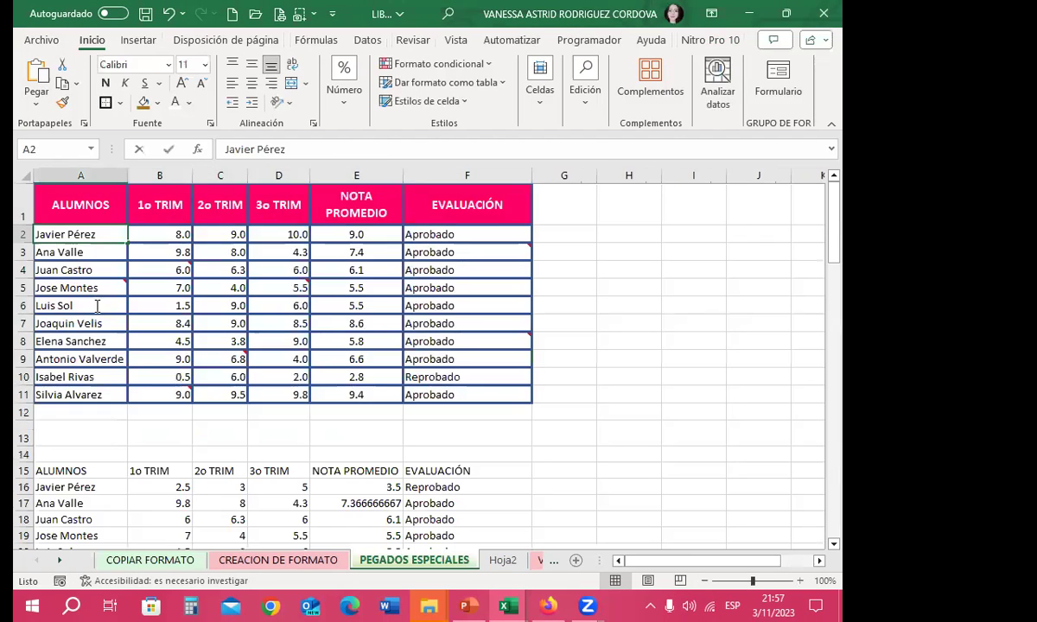
pyautogui.doubleClick(93, 239)
pyautogui.click(73, 269)
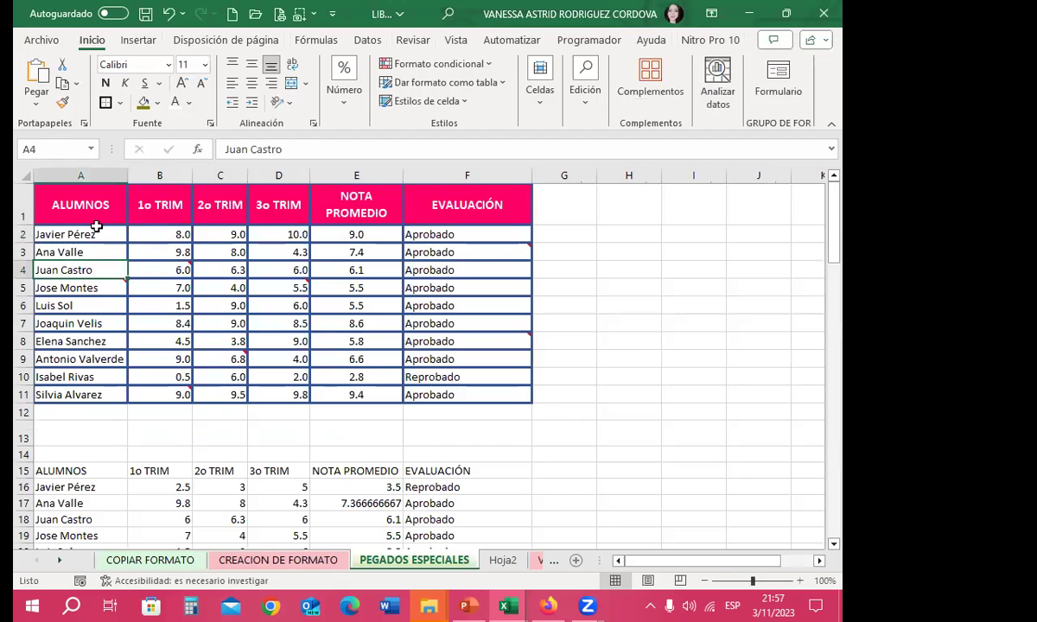
pyautogui.moveTo(88, 234); pyautogui.dragTo(93, 323)
pyautogui.press('Delete')
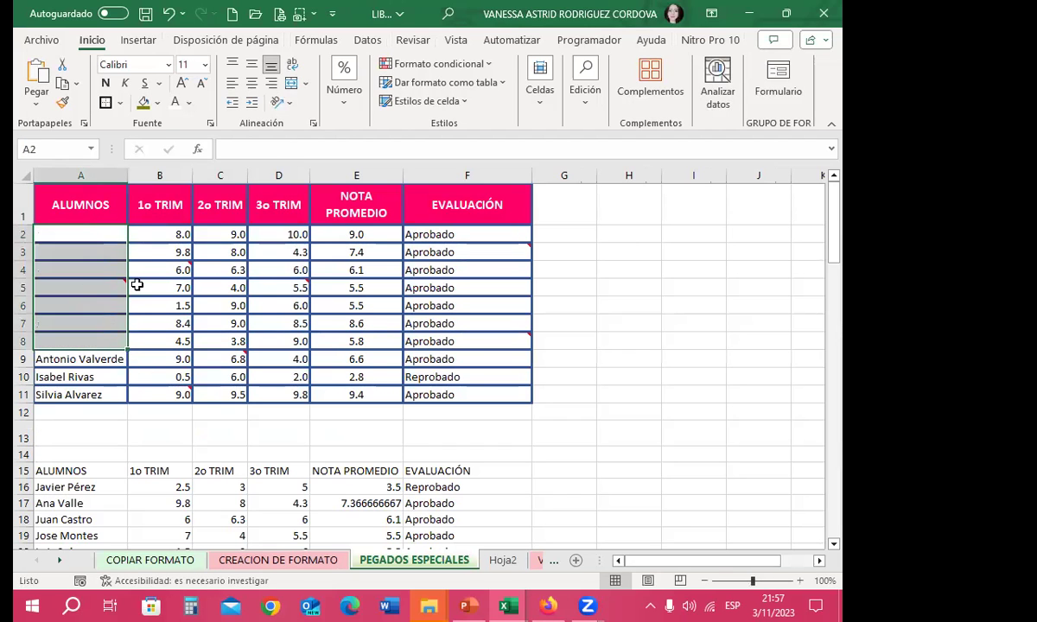
pyautogui.click(138, 287)
# Check the linked table picture in Hoja2 and in the Libro3 workbook.
pyautogui.click(499, 560)
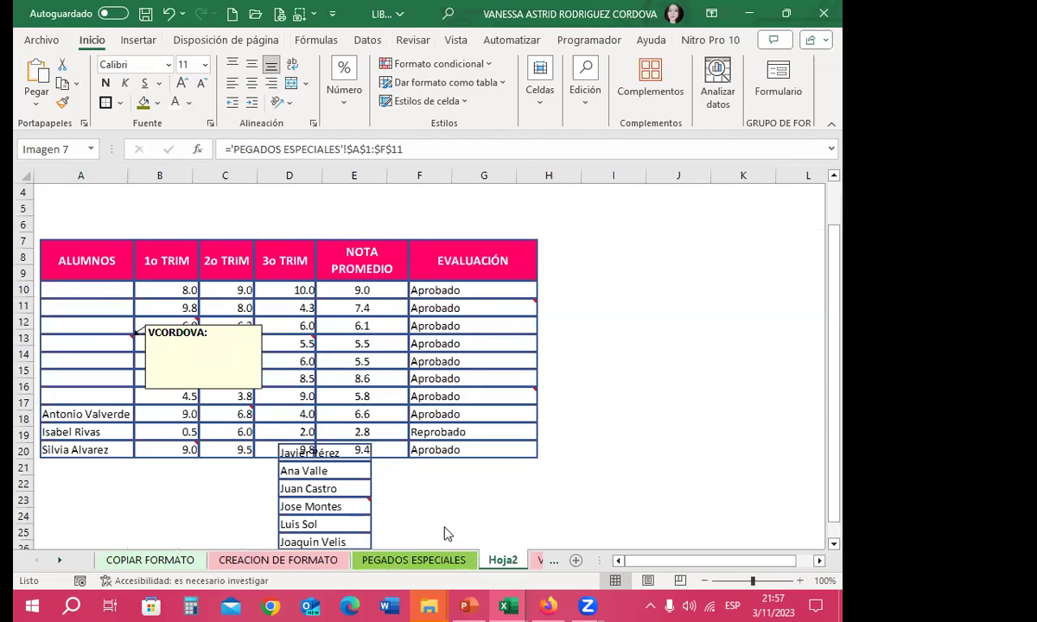
pyautogui.click(242, 363)
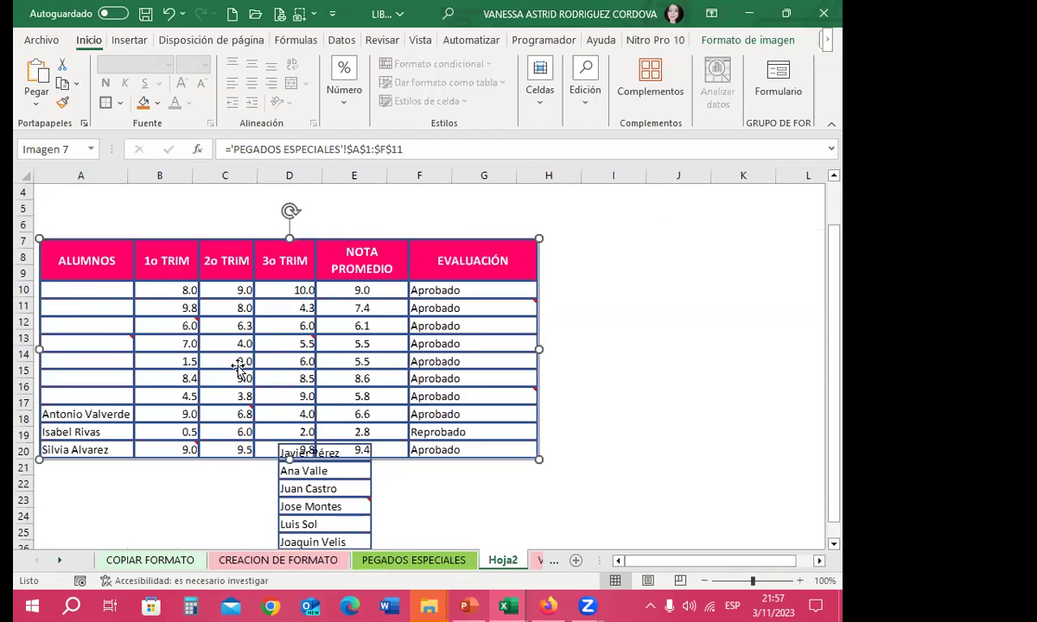
pyautogui.click(510, 604)
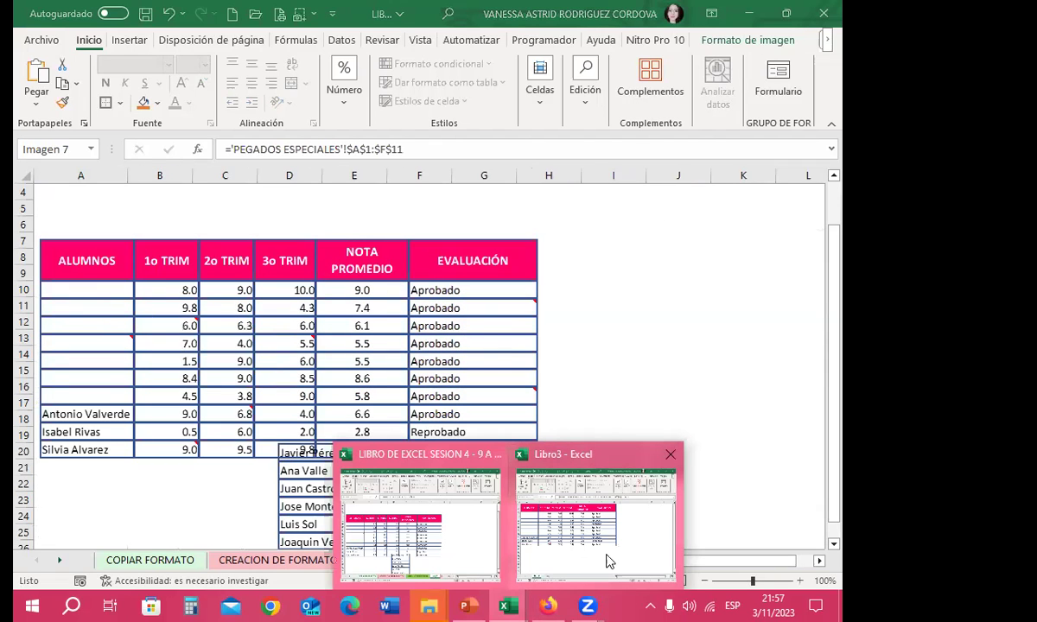
pyautogui.click(609, 562)
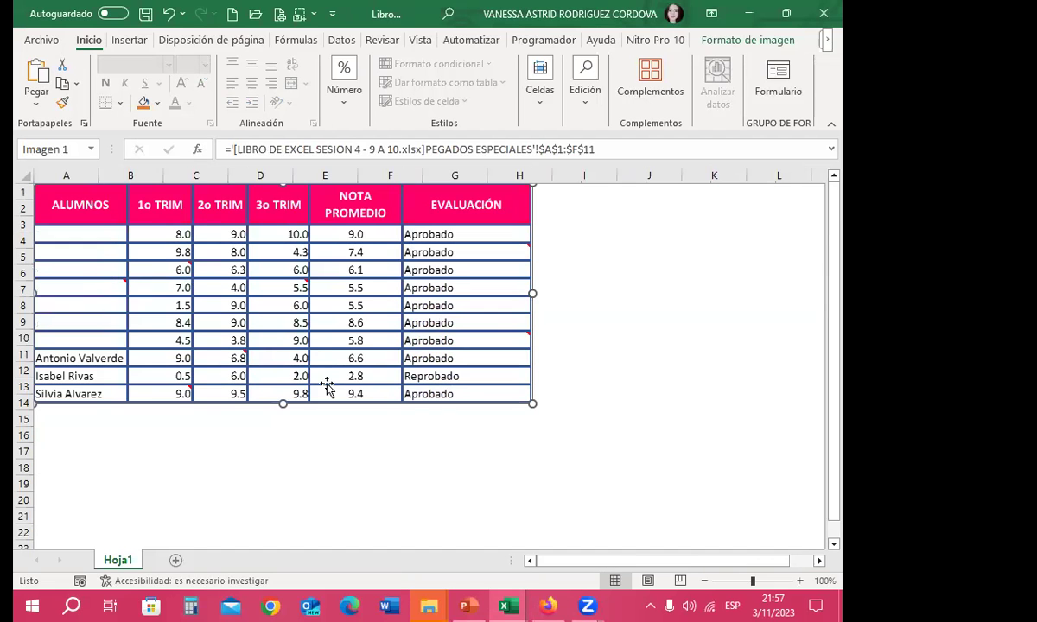
pyautogui.click(473, 603)
pyautogui.click(473, 603)
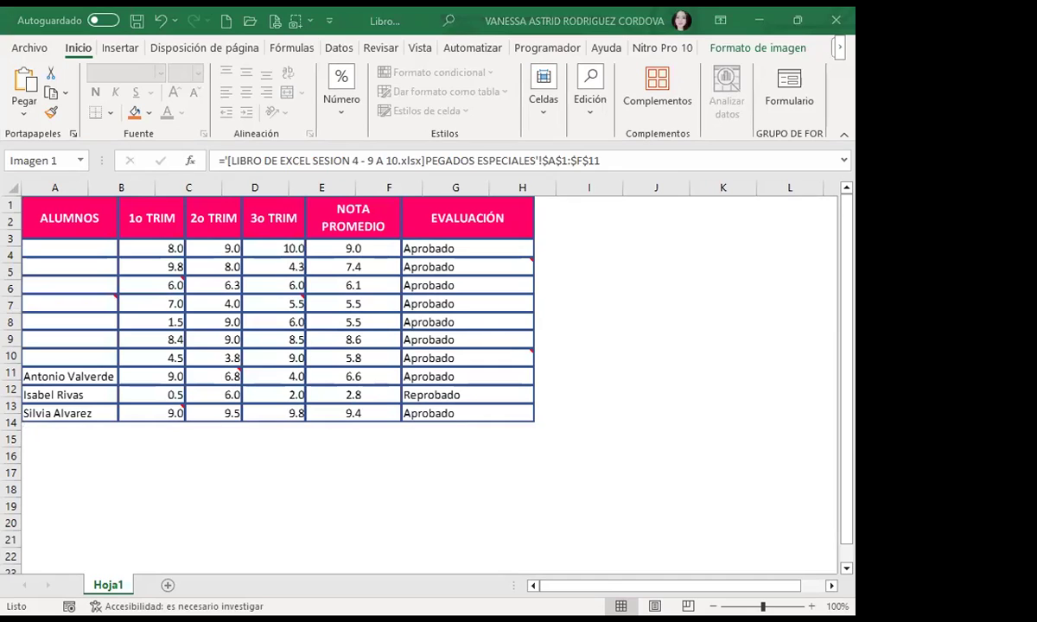
# Close Libro3 without saving and go to the VALORES sheet's starting date in B3.
pyautogui.click(599, 347)
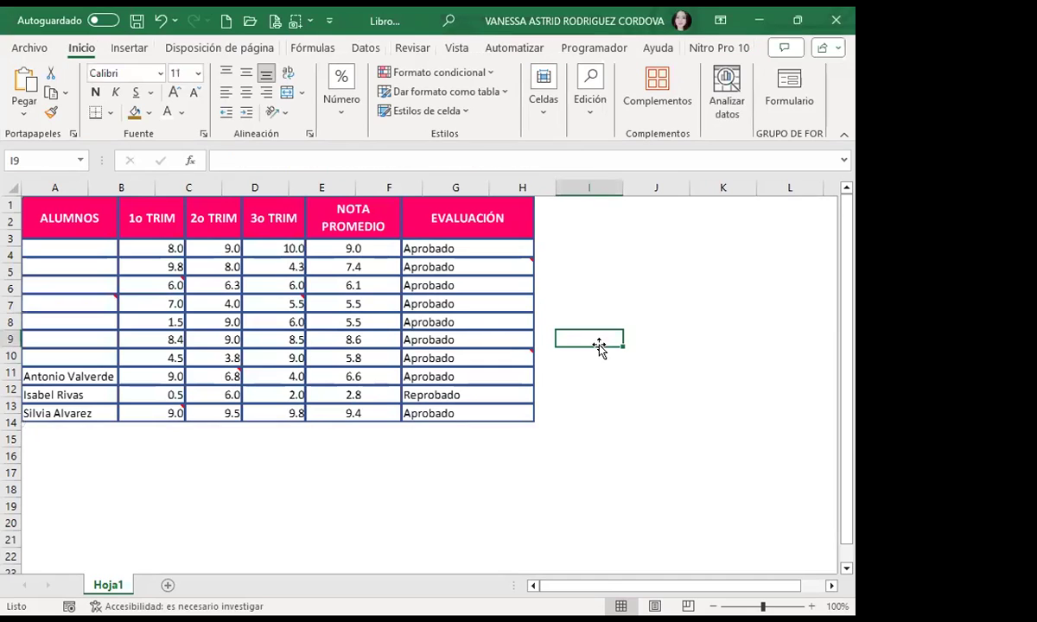
pyautogui.click(837, 20)
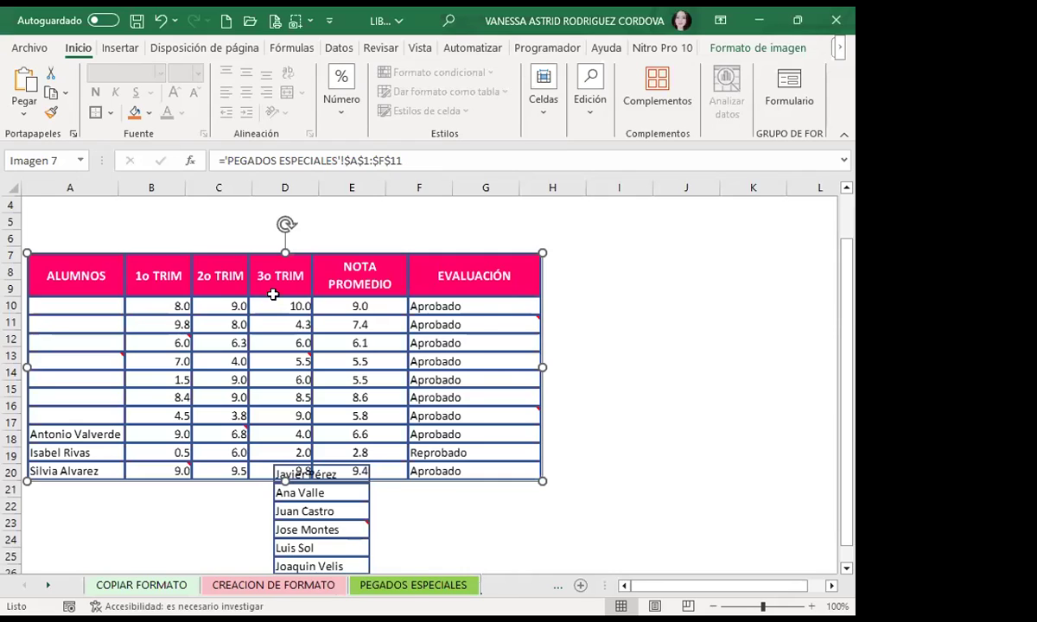
pyautogui.hotkey('ctrl', 'pagedown')
pyautogui.hotkey('ctrl', 'pagedown')
pyautogui.click(156, 249)
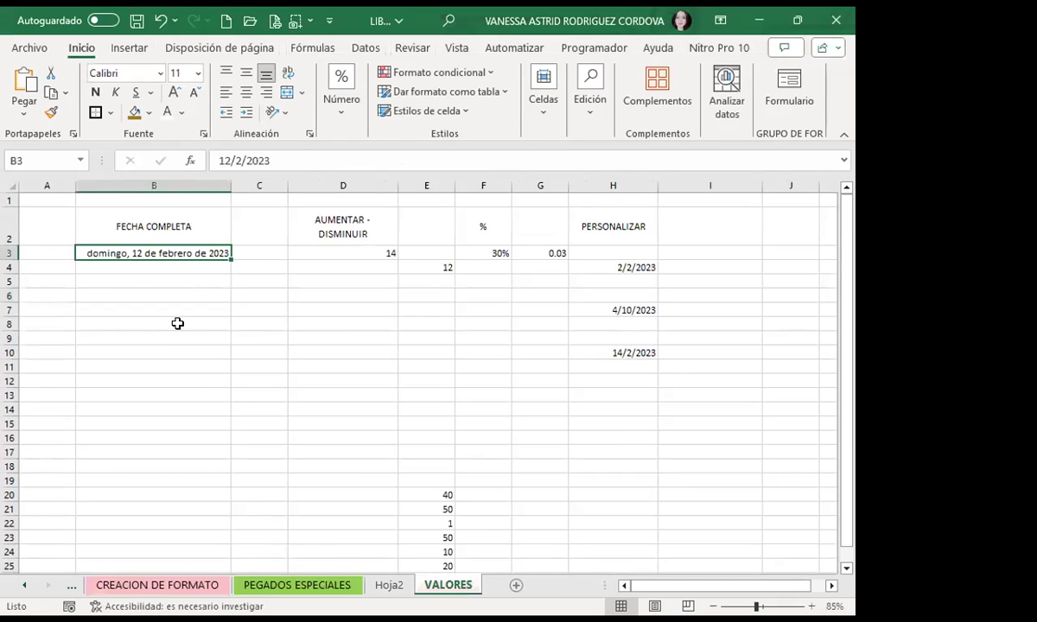
# Fill B4:B10 with consecutive dates following B3 and show them as short dates.
pyautogui.moveTo(231, 259); pyautogui.dragTo(178, 352)
pyautogui.click(316, 102)
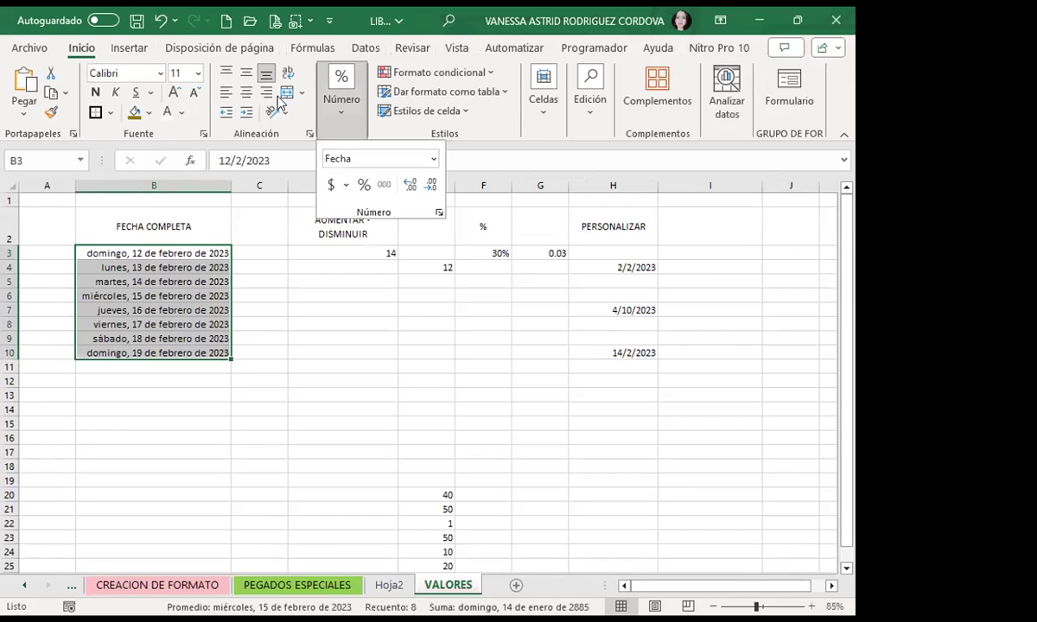
pyautogui.click(433, 158)
pyautogui.click(368, 333)
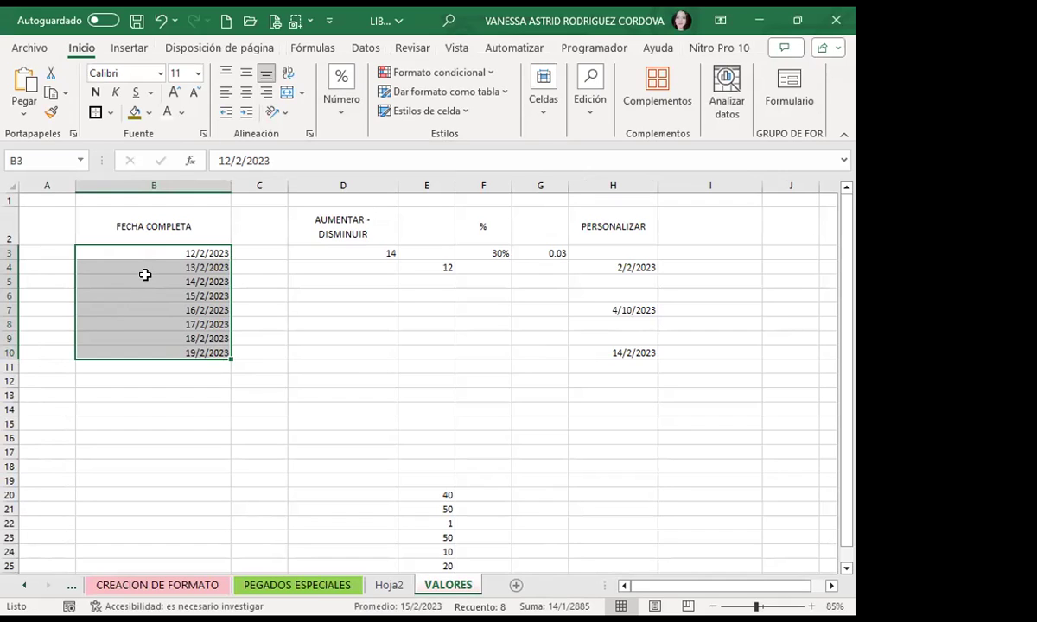
# Apply the long date format to B3:B10, e.g. domingo, 12 de febrero de 2023.
pyautogui.click(149, 253)
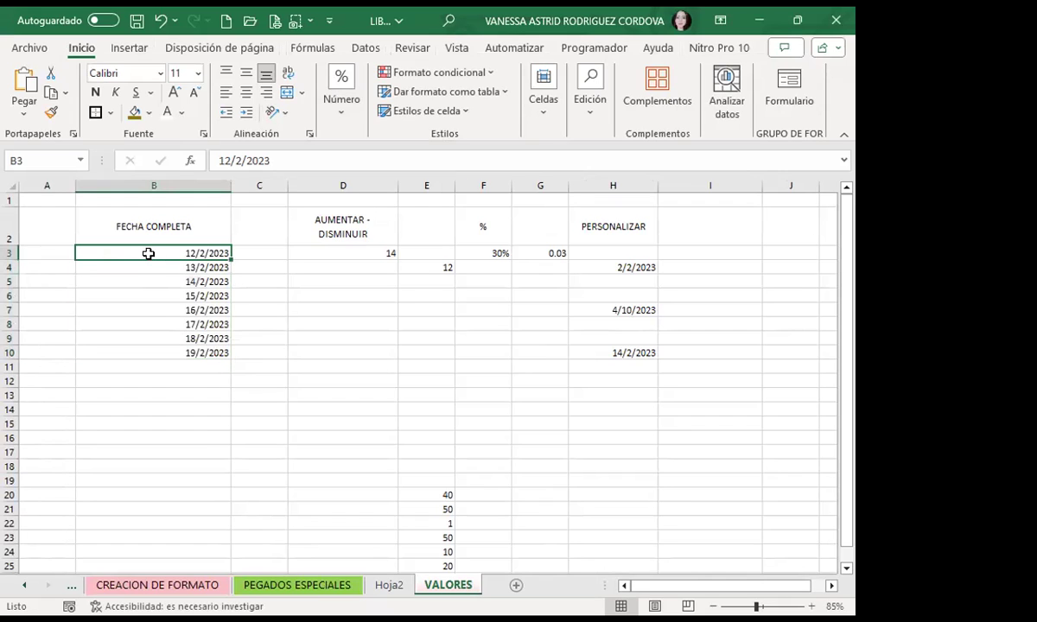
pyautogui.moveTo(155, 251); pyautogui.dragTo(162, 365)
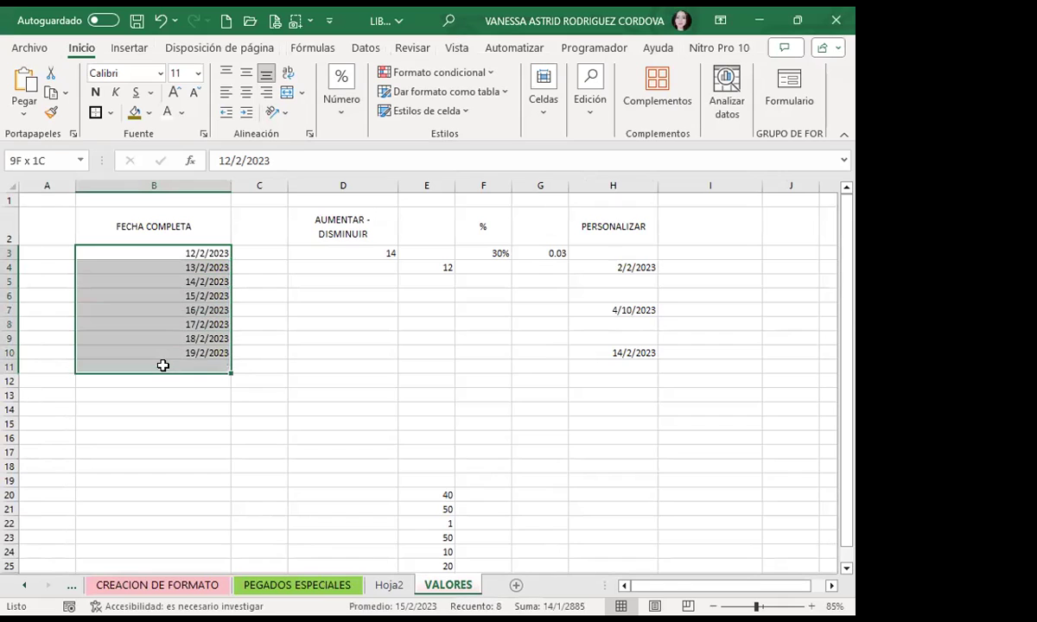
pyautogui.click(348, 109)
pyautogui.click(432, 159)
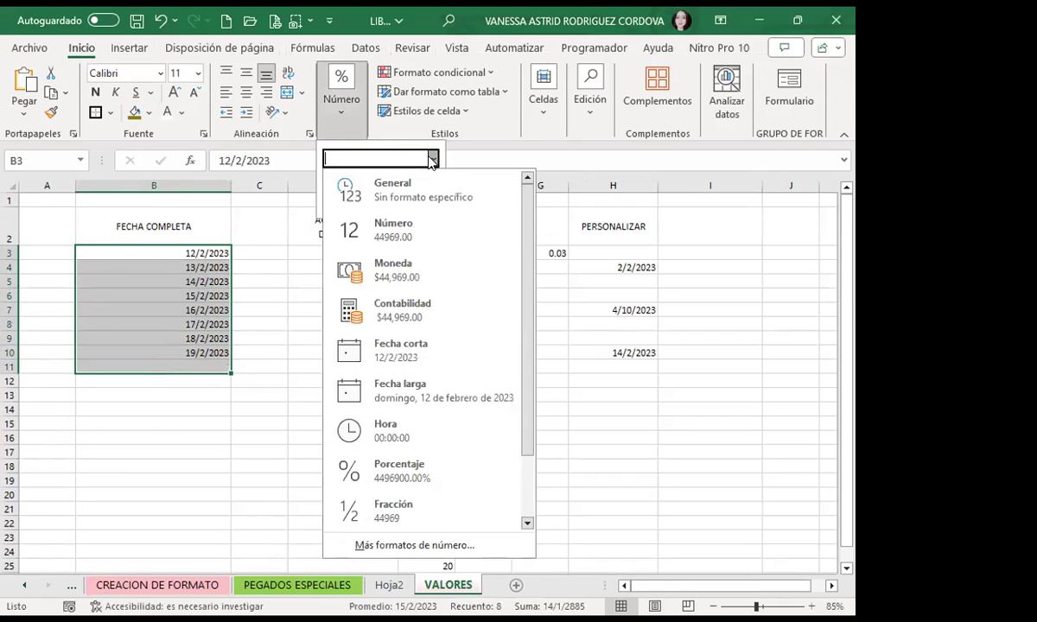
pyautogui.click(411, 402)
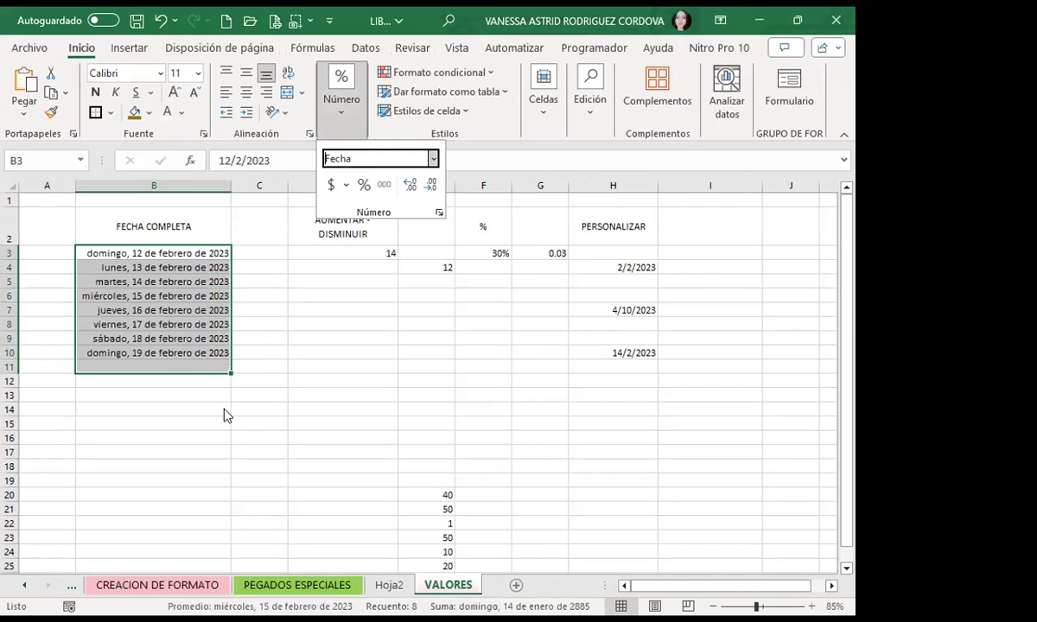
pyautogui.click(201, 267)
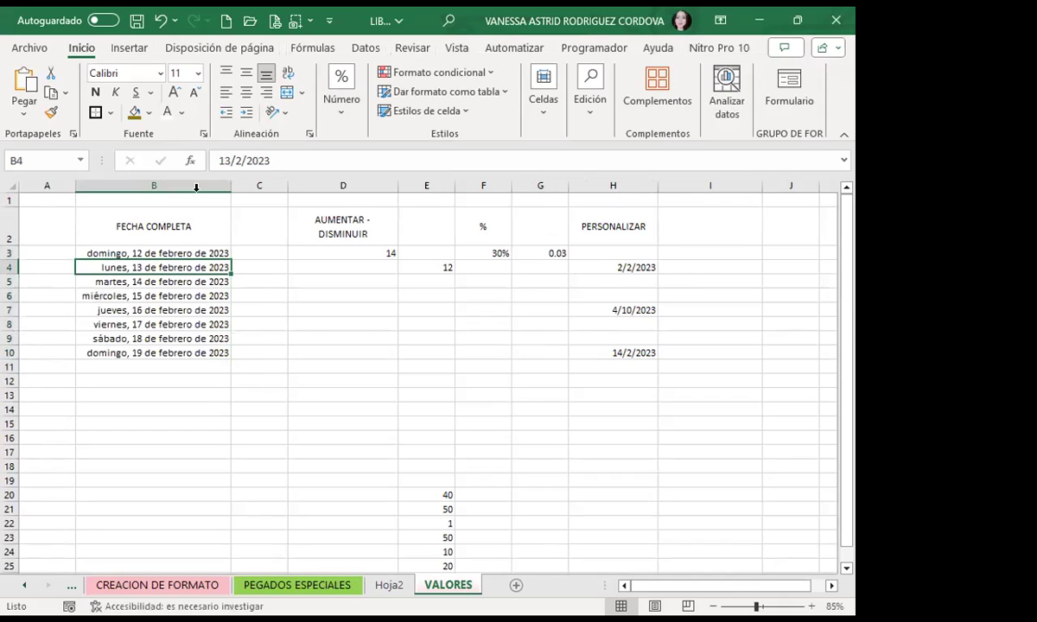
pyautogui.click(287, 161)
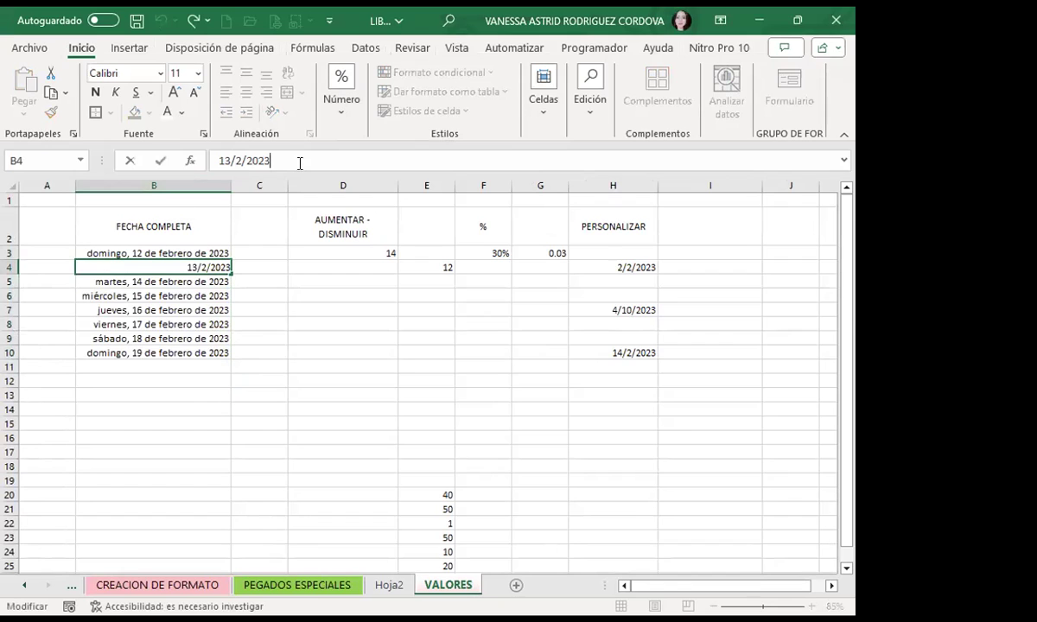
# Enter 22, 50 and 40 in D4:D6 of the AUMENTAR - DISMINUIR column.
pyautogui.click(183, 278)
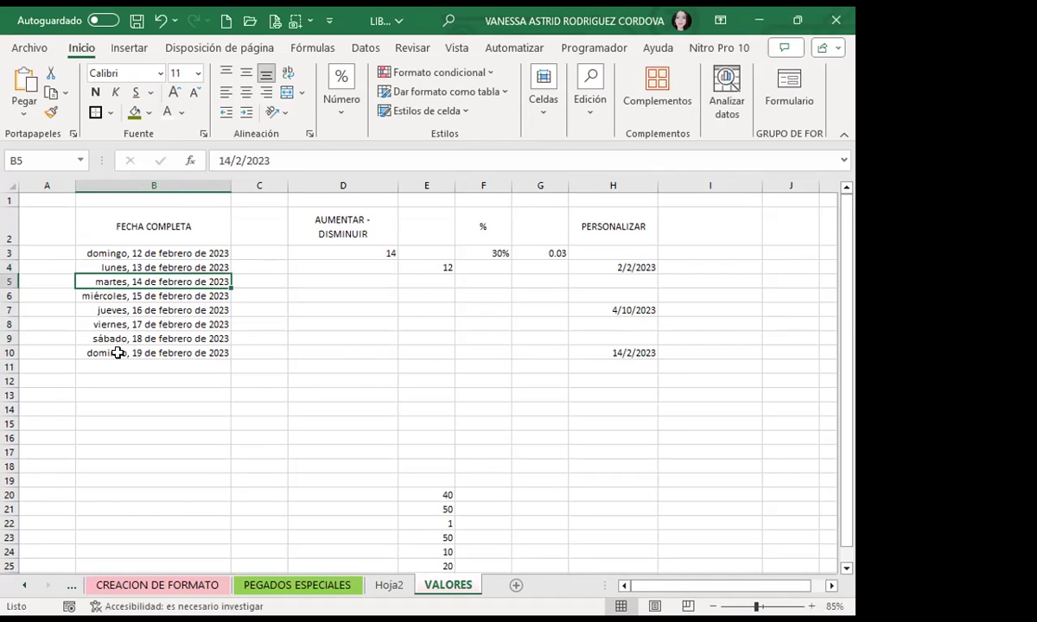
pyautogui.click(354, 252)
pyautogui.press('Down')
pyautogui.press('Down')
pyautogui.write('15')
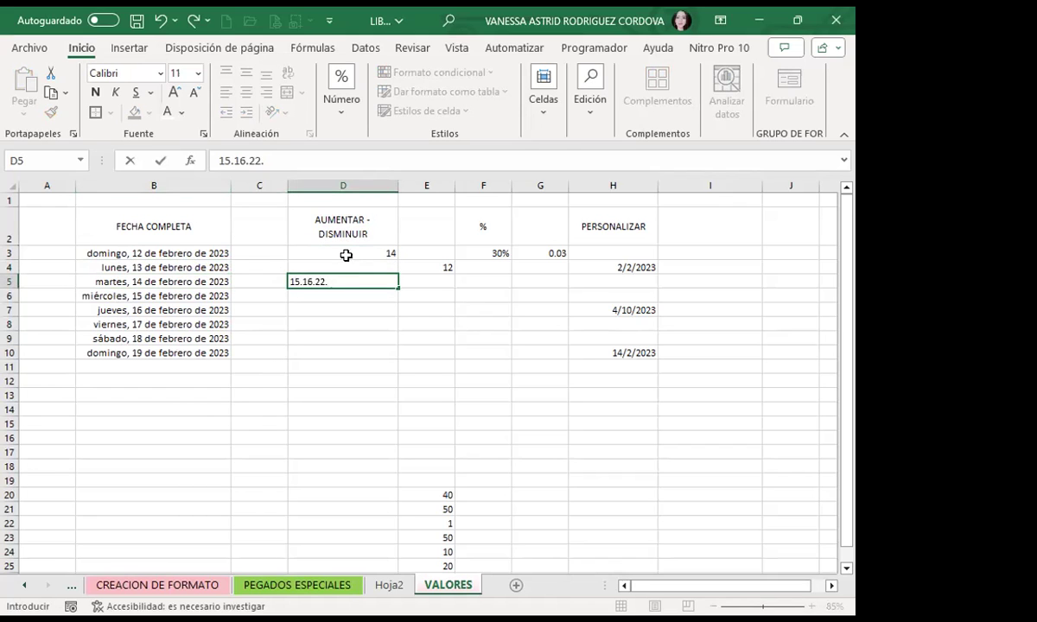
pyautogui.press('BackSpace')
pyautogui.press('BackSpace')
pyautogui.press('BackSpace')
pyautogui.press('BackSpace')
pyautogui.press('BackSpace')
pyautogui.press('BackSpace')
pyautogui.click(372, 266)
pyautogui.write('22')
pyautogui.press('Return')
pyautogui.write('50')
pyautogui.press('Return')
pyautogui.write('40')
pyautogui.press('Return')
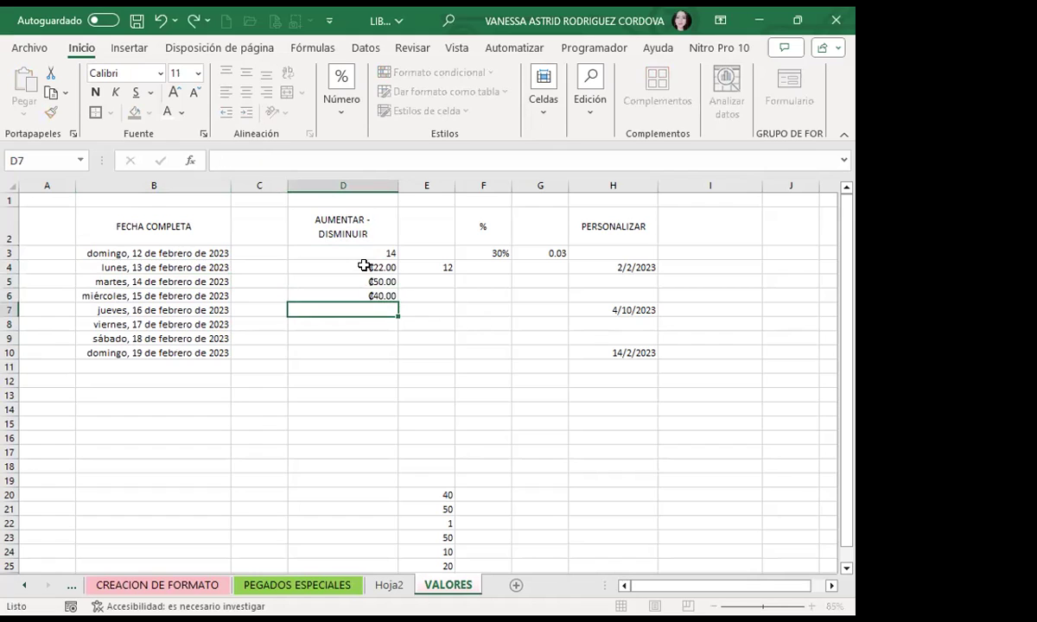
# Copy D3's plain number format onto D4:D6 and enter 15.6 in D7.
pyautogui.click(331, 253)
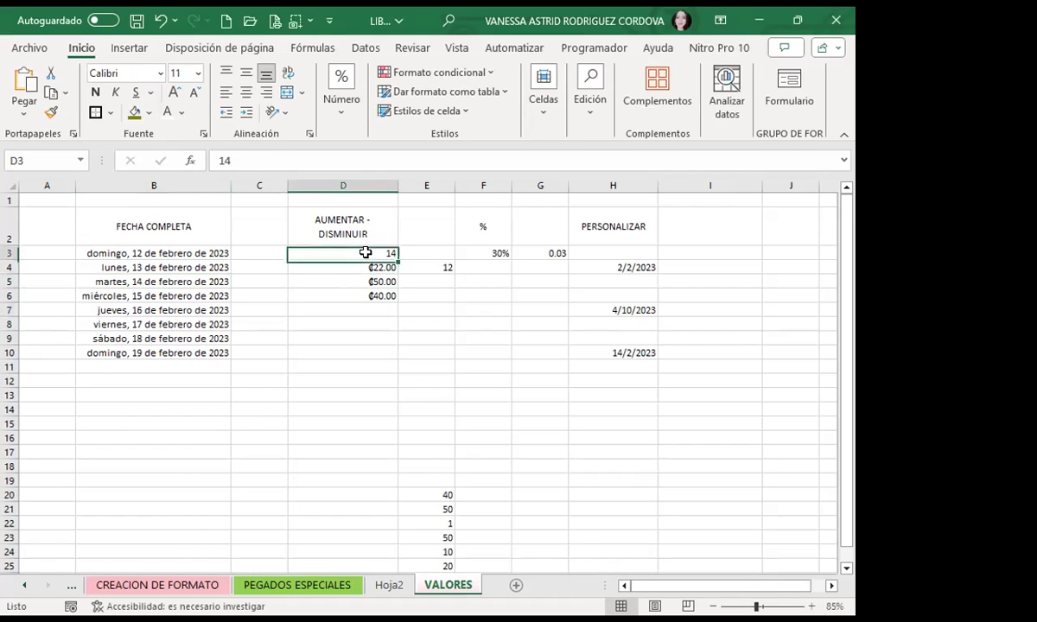
pyautogui.click(50, 111)
pyautogui.moveTo(317, 267); pyautogui.dragTo(318, 294)
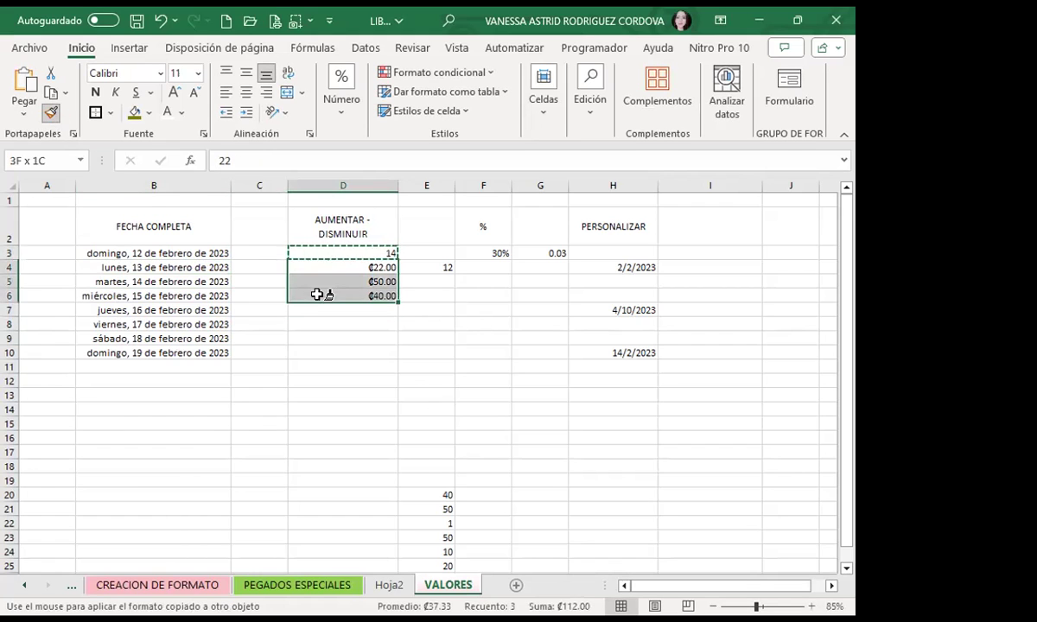
pyautogui.click(333, 285)
pyautogui.moveTo(331, 253); pyautogui.dragTo(350, 293)
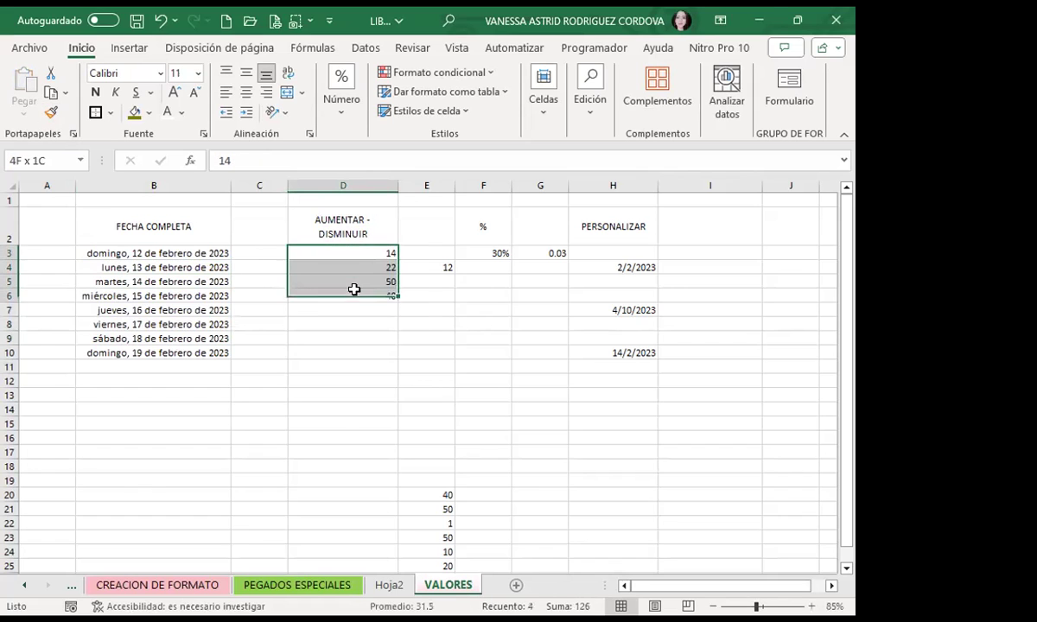
pyautogui.click(341, 309)
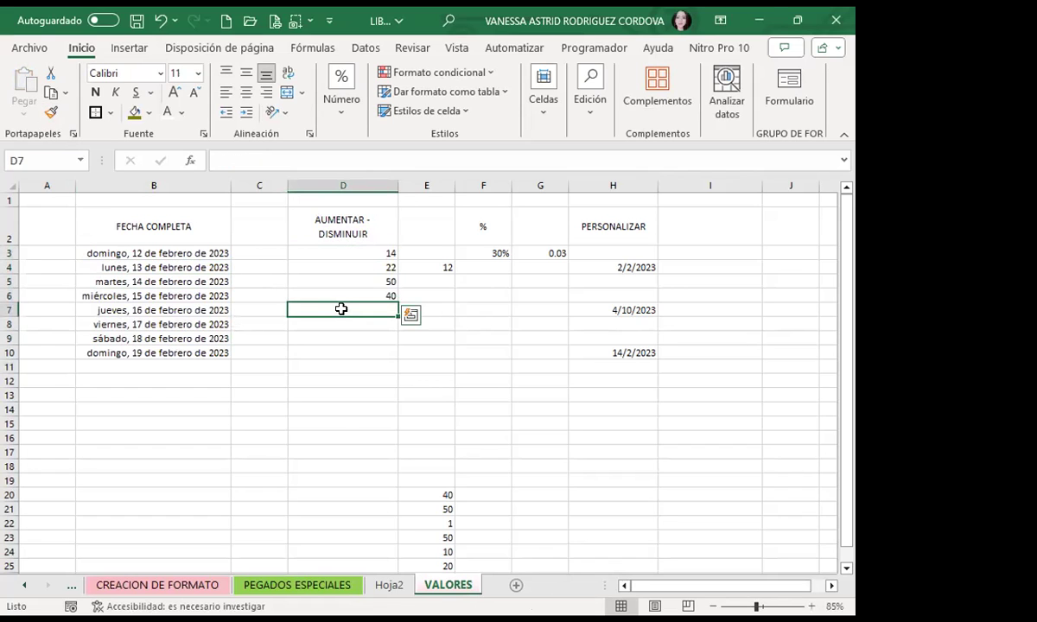
pyautogui.write('15.6')
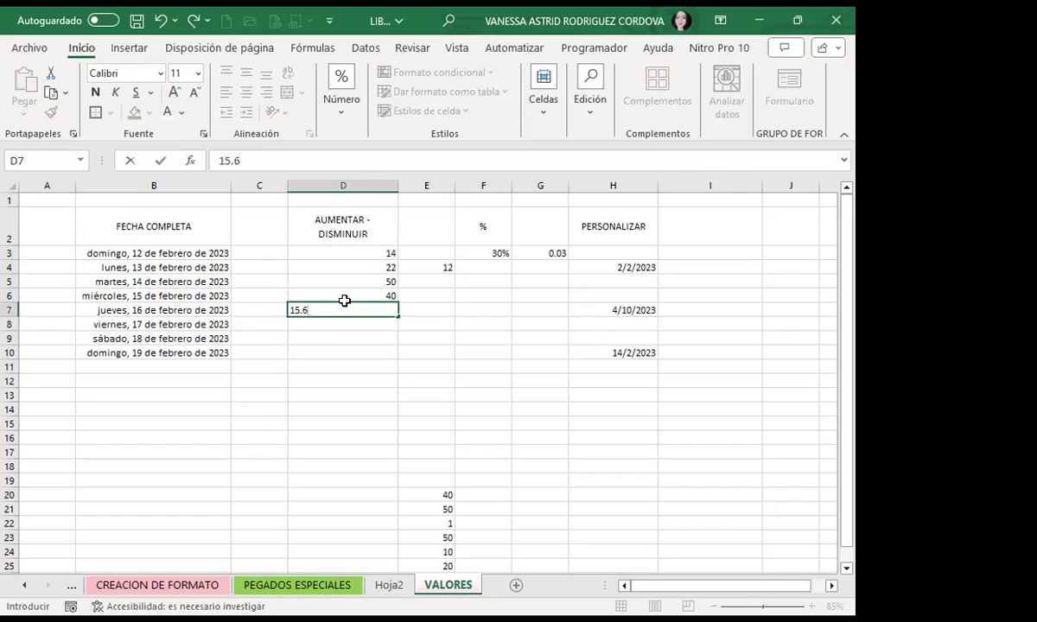
pyautogui.press('Return')
# Paint D6's plain format onto D7:D9 and enter 16 in D8.
pyautogui.click(359, 293)
pyautogui.click(50, 112)
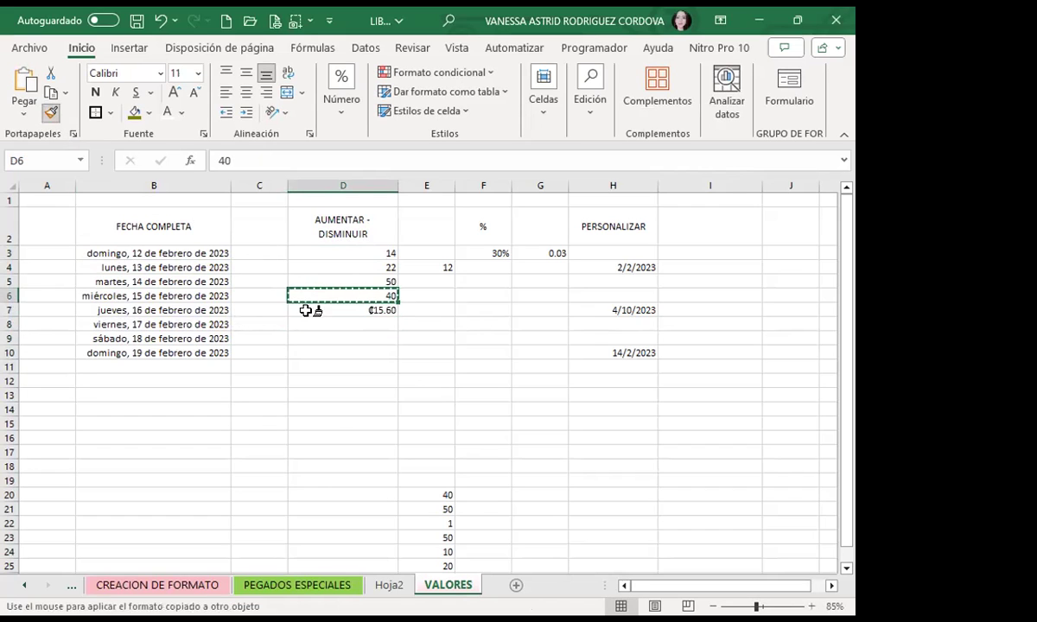
pyautogui.moveTo(308, 309); pyautogui.dragTo(347, 339)
pyautogui.click(367, 309)
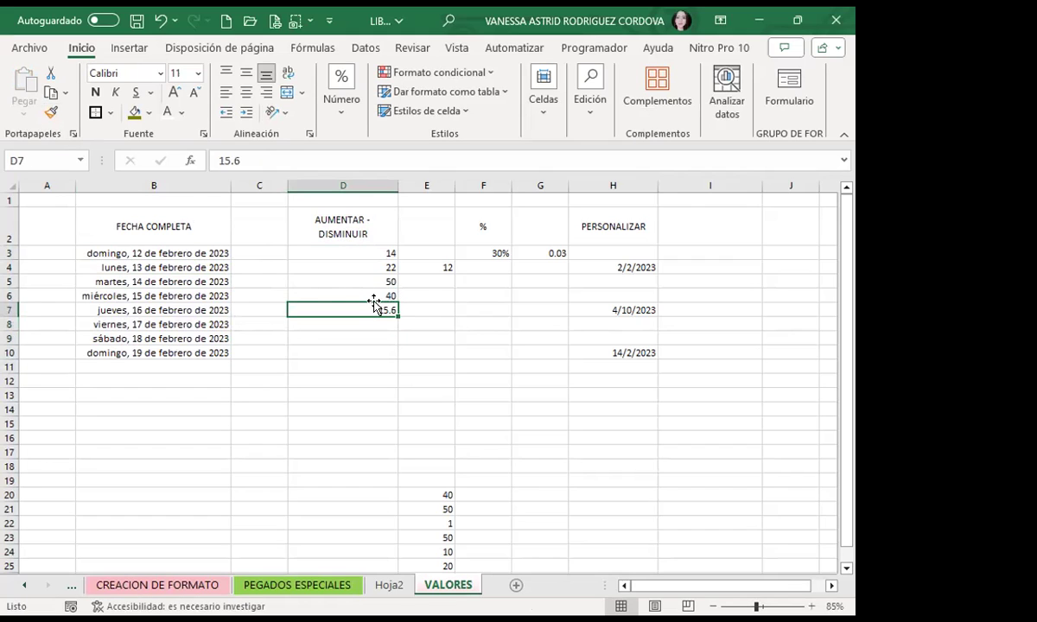
pyautogui.click(367, 324)
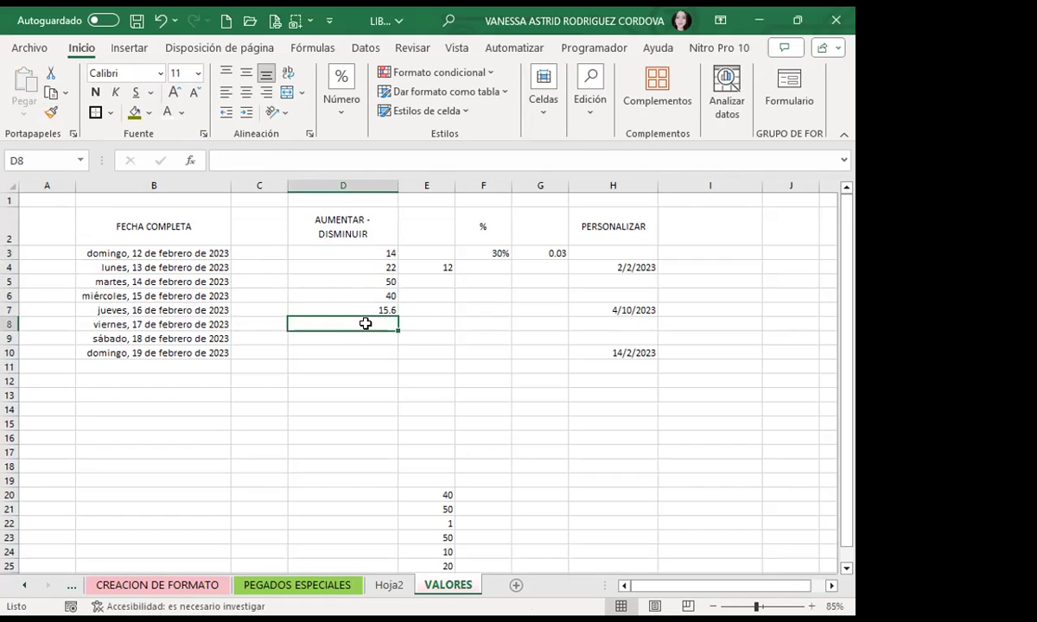
pyautogui.write('16')
pyautogui.press('Return')
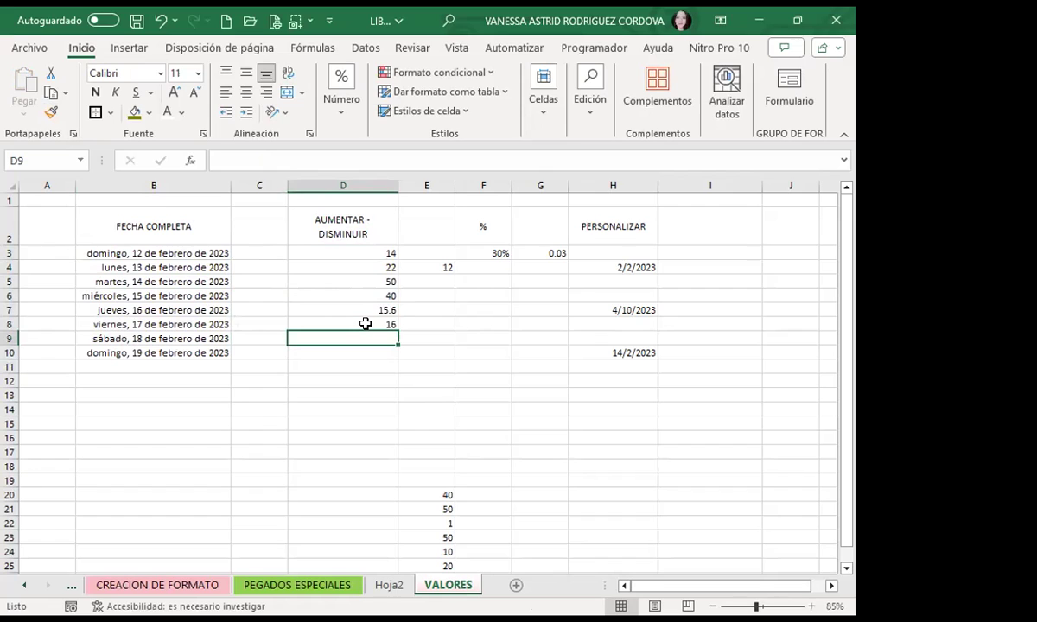
pyautogui.click(354, 319)
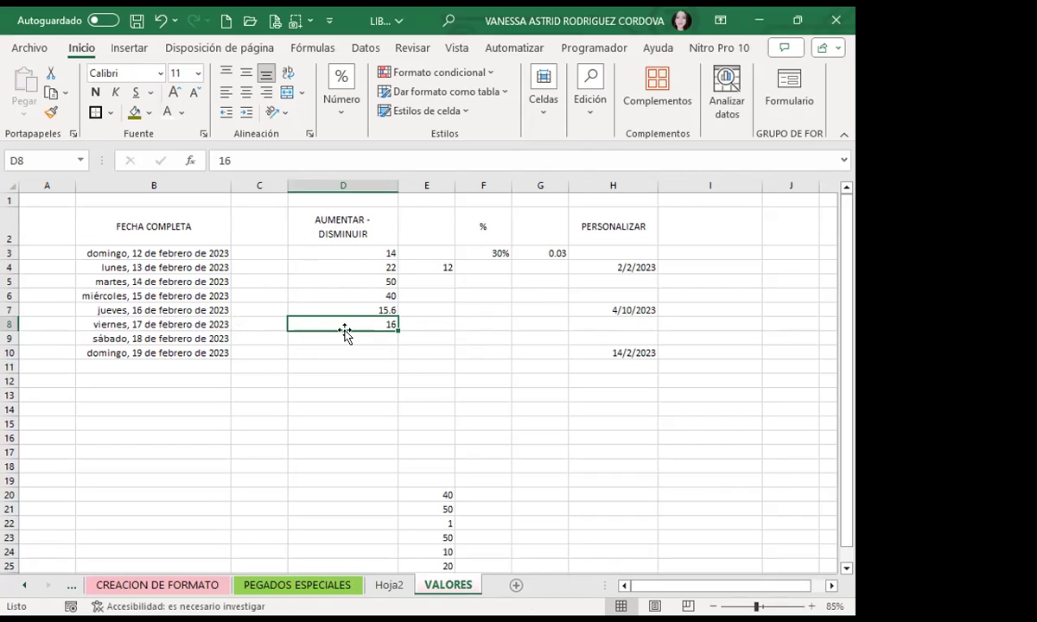
# Adjust D3:D8 to display exactly one decimal place, e.g. 14.0 and 15.6.
pyautogui.moveTo(337, 256); pyautogui.dragTo(336, 321)
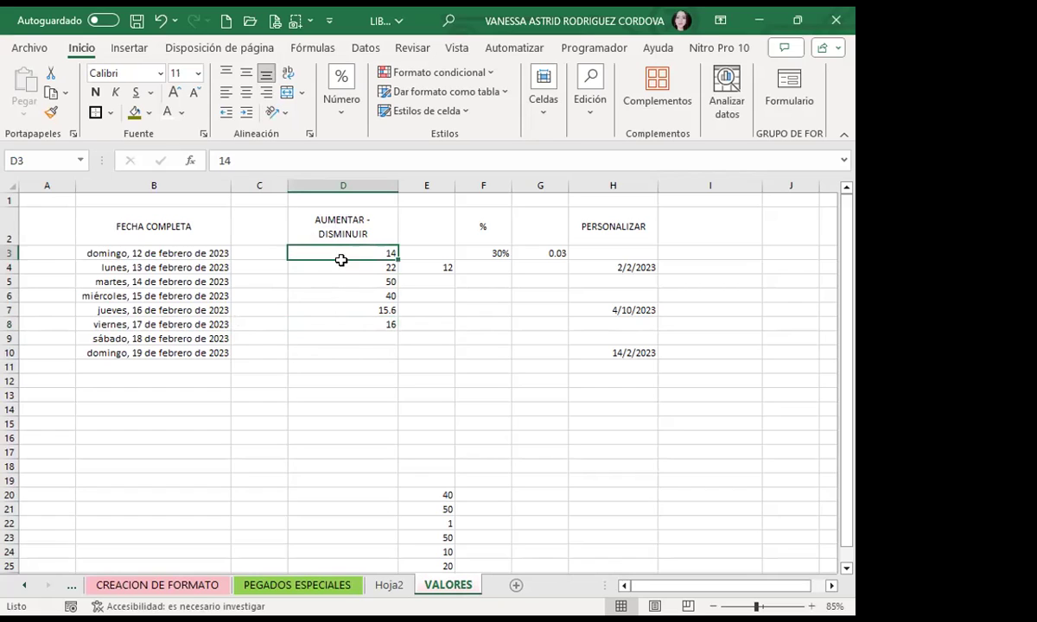
pyautogui.click(340, 110)
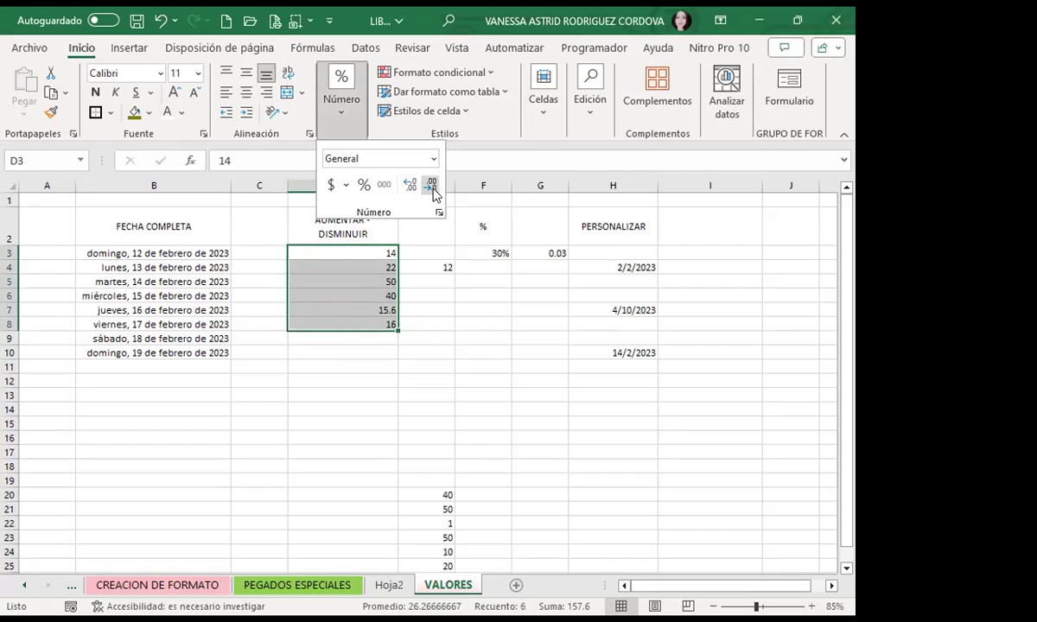
pyautogui.tripleClick(410, 185)
pyautogui.tripleClick(409, 184)
pyautogui.doubleClick(409, 185)
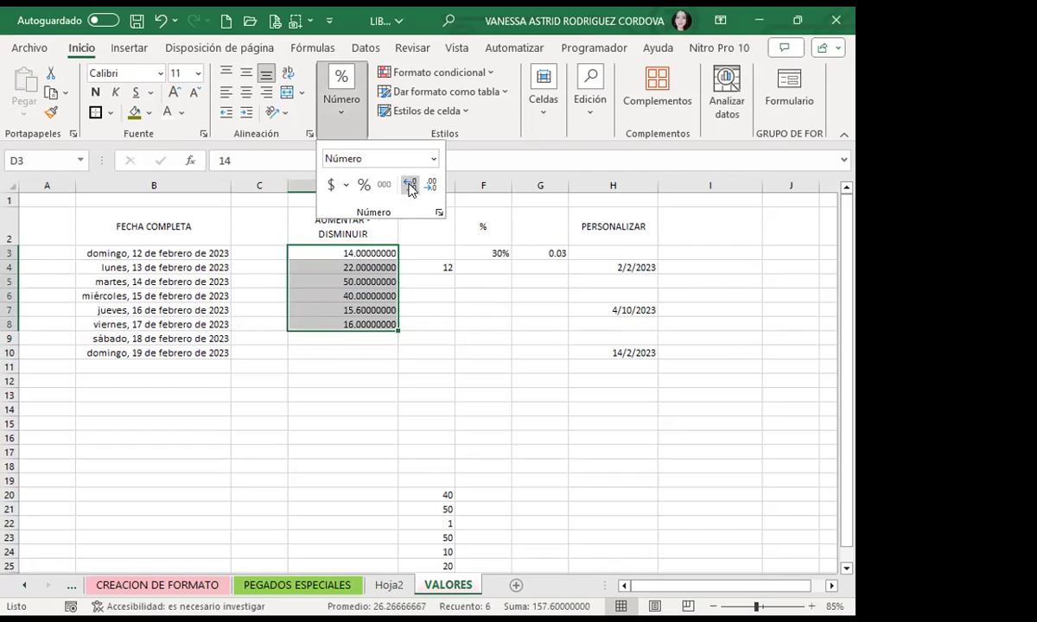
pyautogui.tripleClick(429, 184)
pyautogui.doubleClick(429, 184)
pyautogui.doubleClick(428, 183)
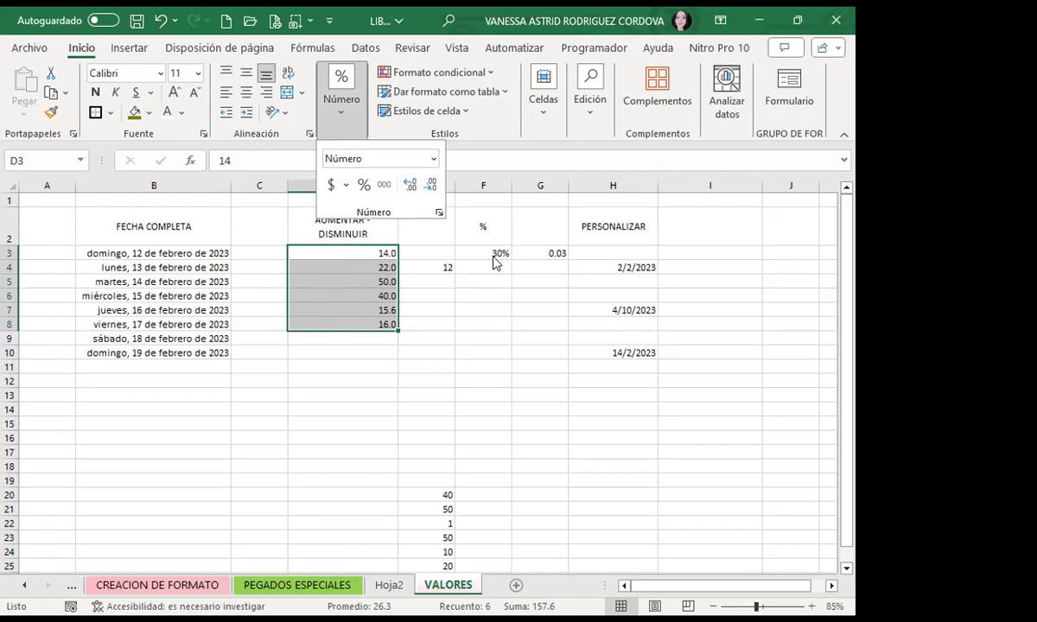
pyautogui.click(465, 248)
# Enter 0.3 in F4 and clear the percent formatting from F4:F10 using G17's format.
pyautogui.click(470, 266)
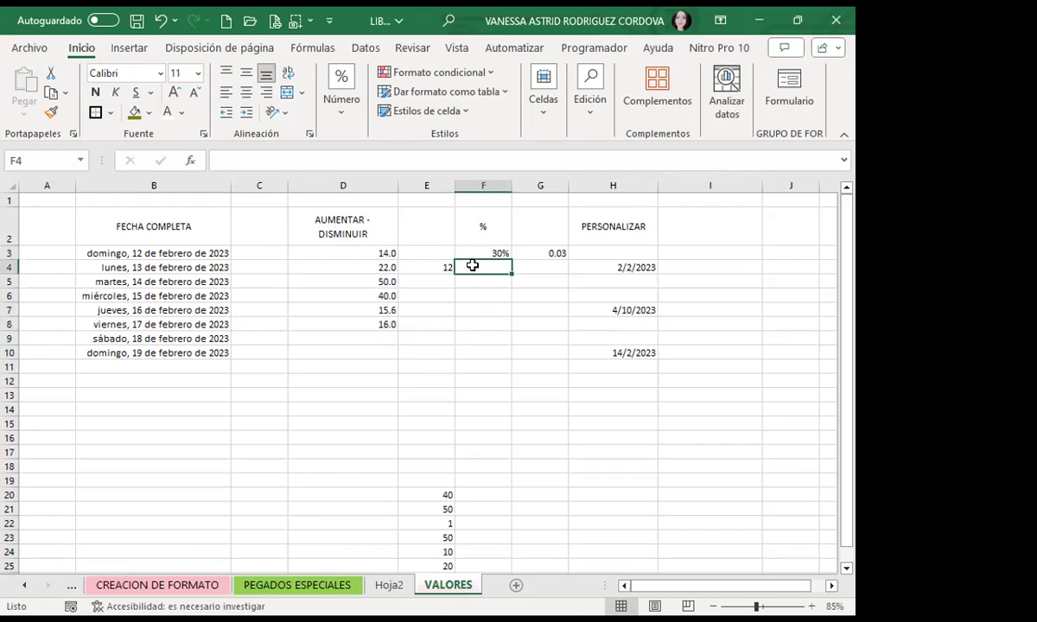
pyautogui.write('0.3')
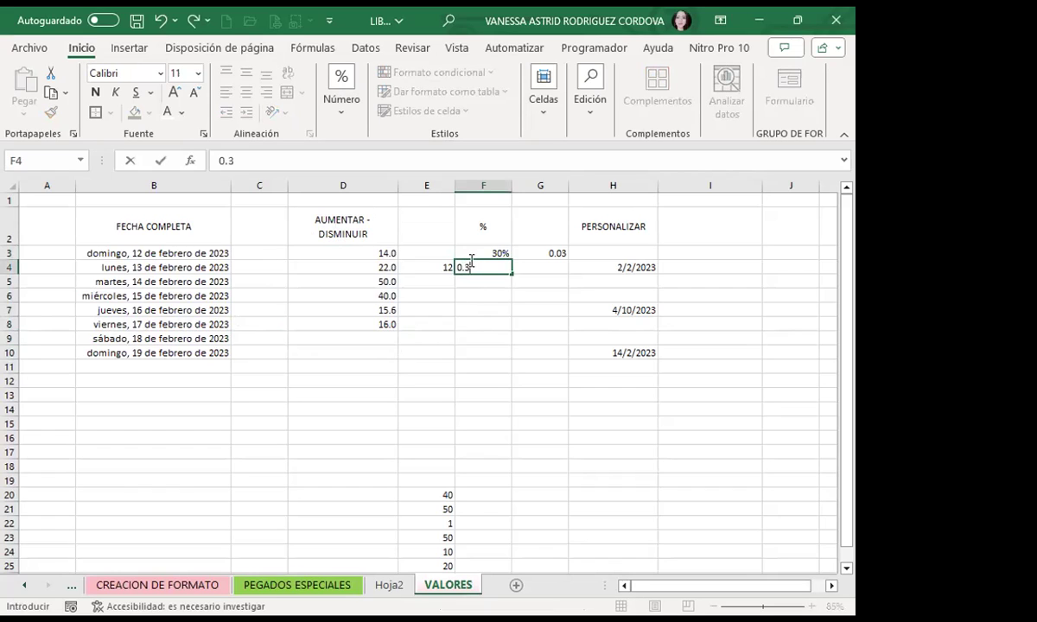
pyautogui.press('Return')
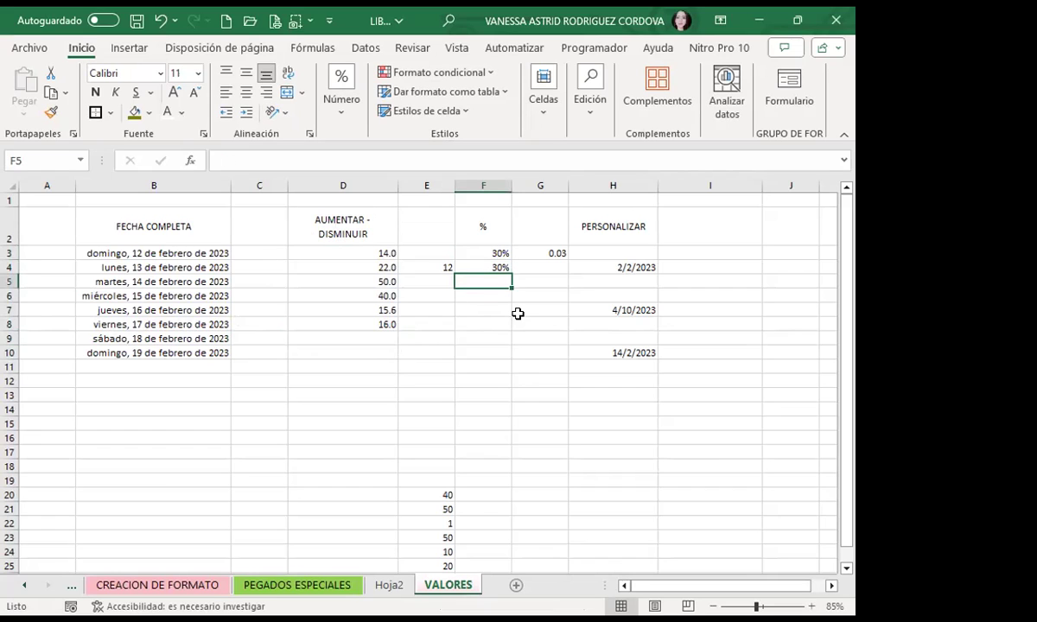
pyautogui.click(553, 453)
pyautogui.click(51, 112)
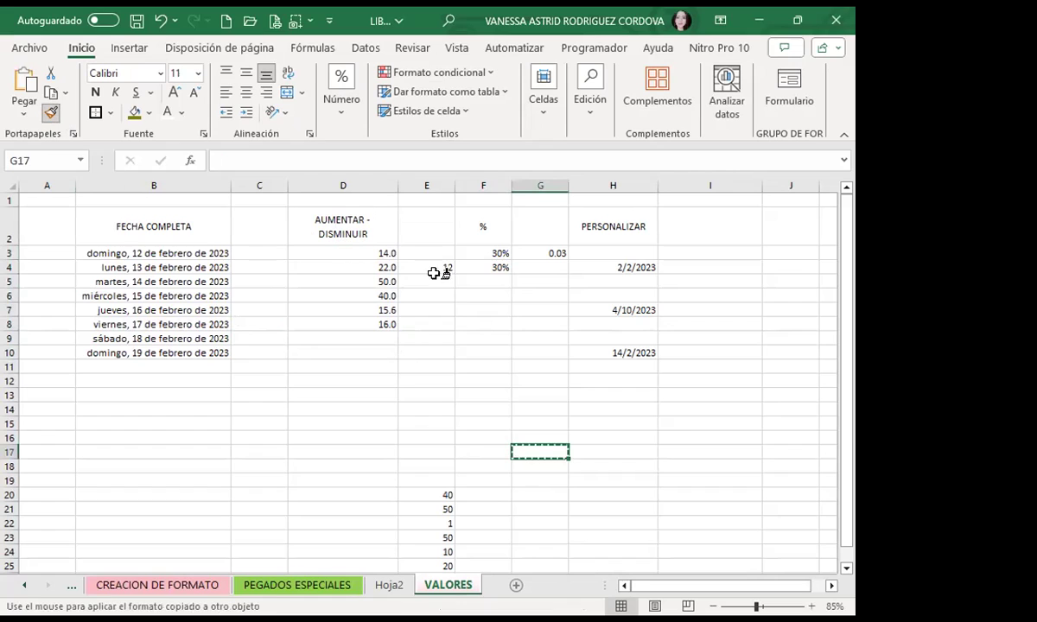
pyautogui.moveTo(480, 267); pyautogui.dragTo(477, 350)
# Enter 0.4 and 0.5 in F5:F6 and show F4:F6 as 30%, 40%, 50%.
pyautogui.click(475, 284)
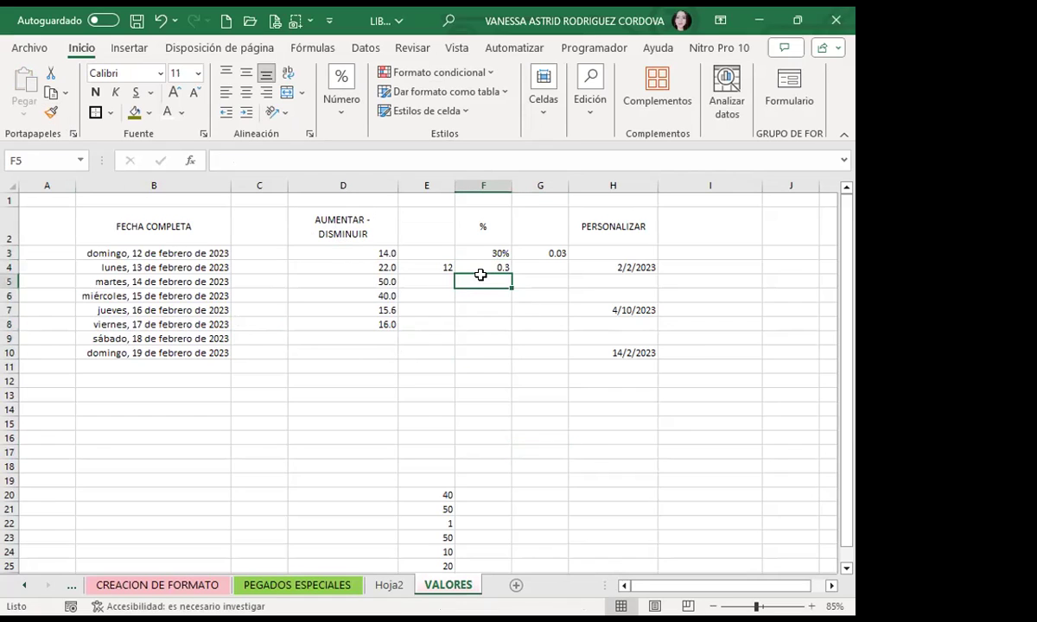
pyautogui.write('0.4')
pyautogui.press('Return')
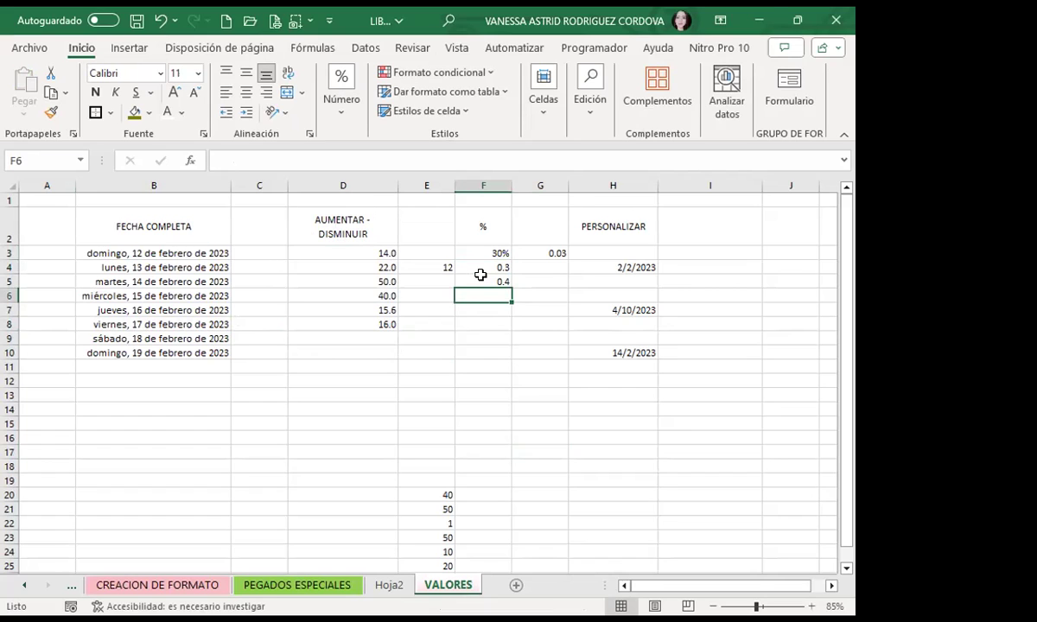
pyautogui.write('0.5')
pyautogui.press('Return')
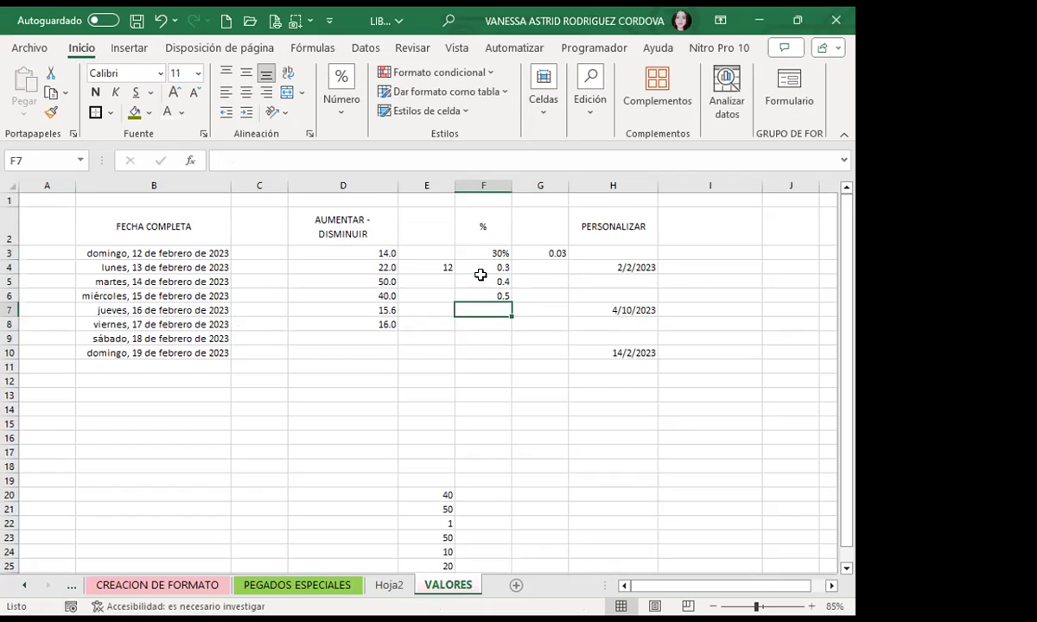
pyautogui.moveTo(477, 269); pyautogui.dragTo(481, 294)
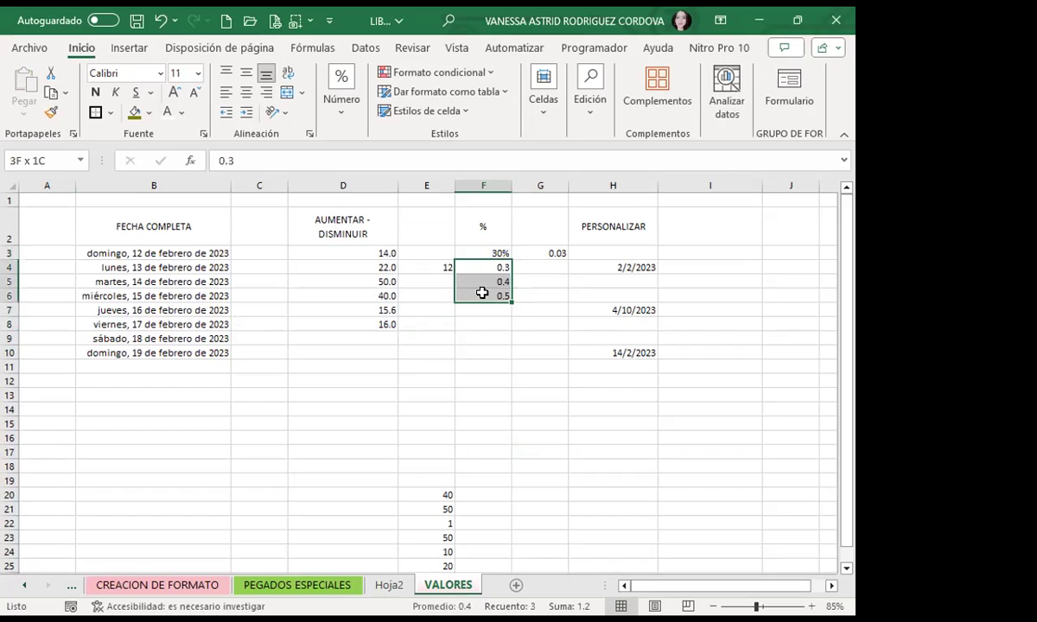
pyautogui.click(343, 120)
pyautogui.click(364, 184)
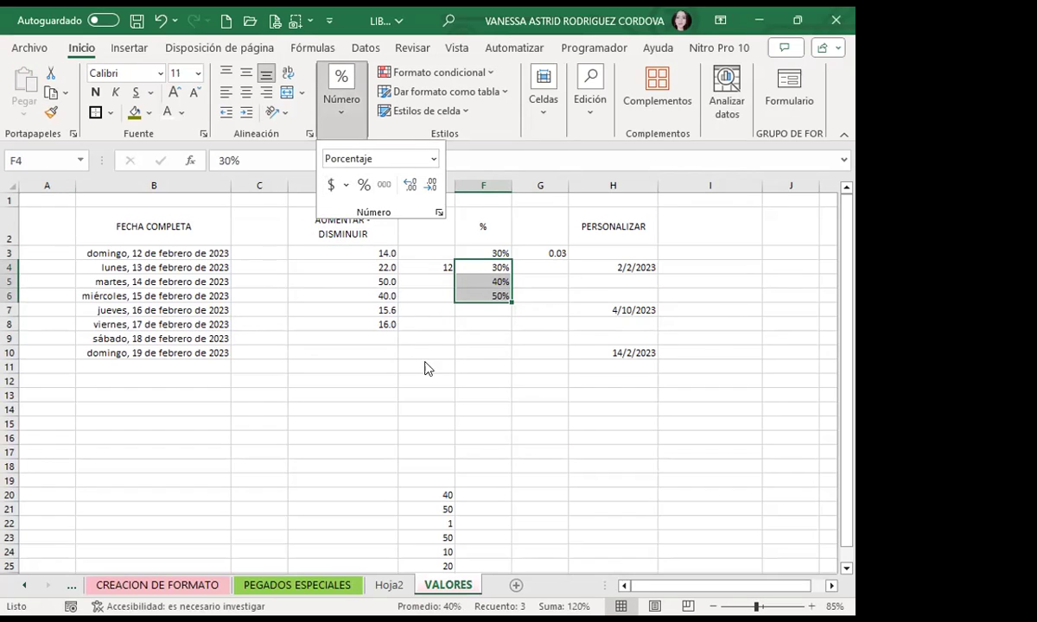
pyautogui.click(497, 346)
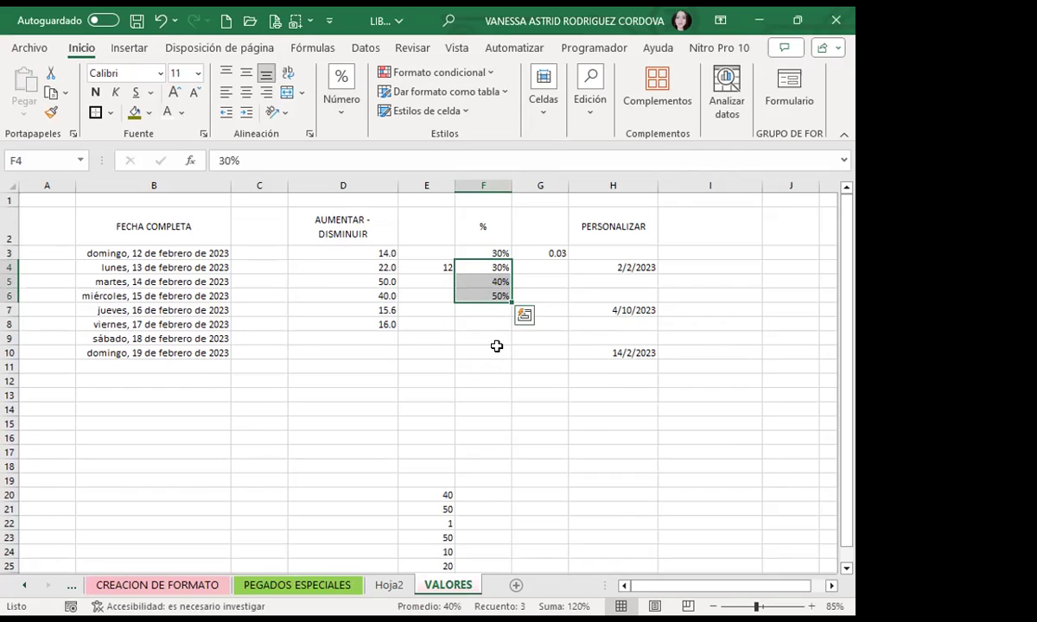
# Copy F3's percent format onto G3 so 0.03 shows as 3%.
pyautogui.click(480, 267)
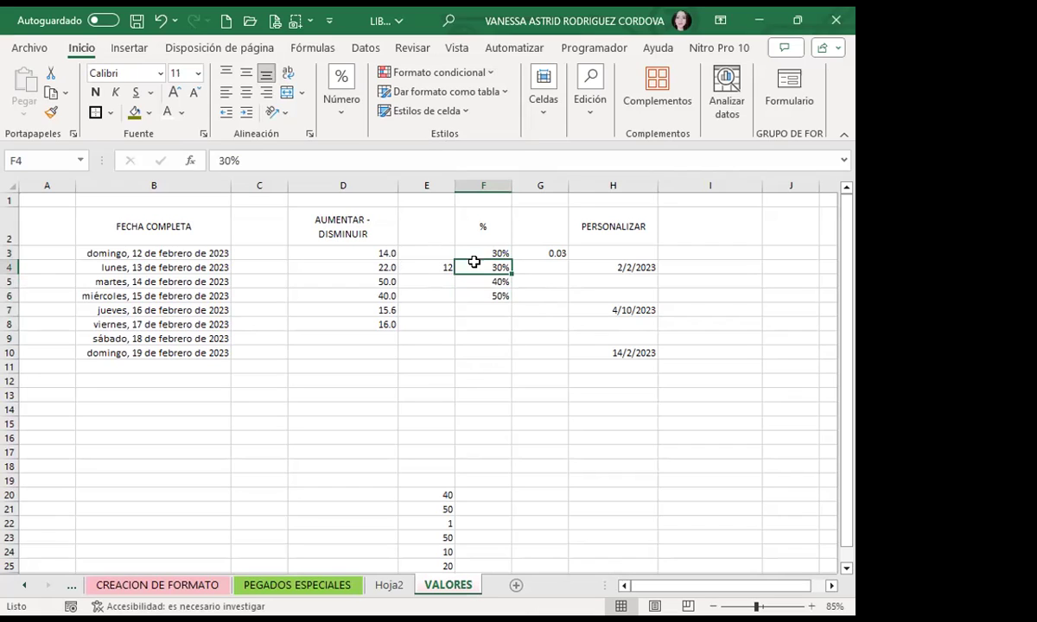
pyautogui.click(479, 250)
pyautogui.click(50, 112)
pyautogui.click(538, 250)
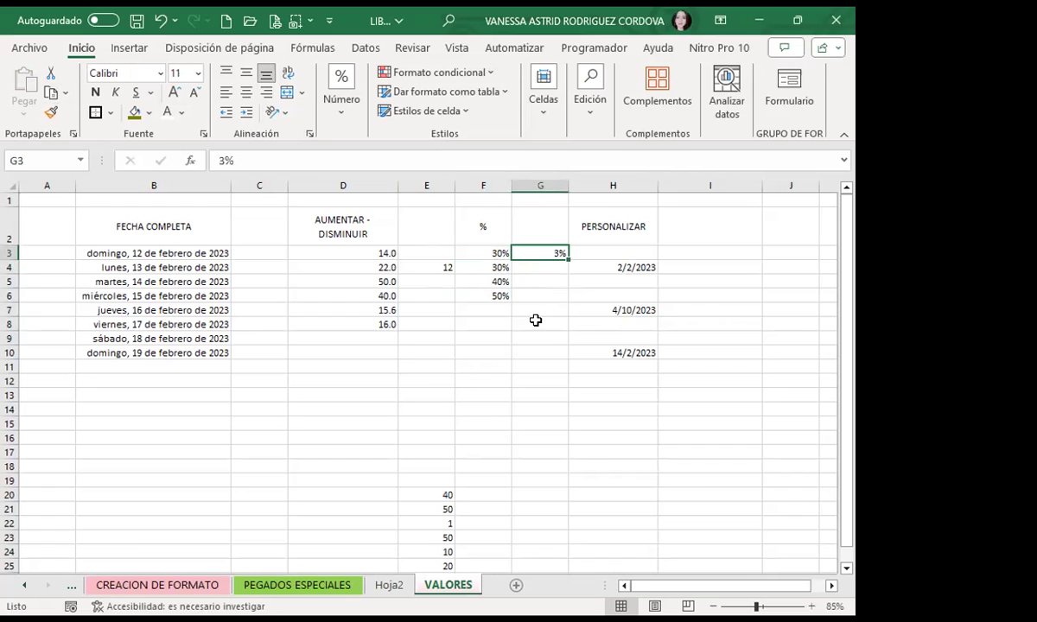
# Review the dates in H4:H10 and select the 2/2/2023 date in H4.
pyautogui.moveTo(609, 267); pyautogui.dragTo(617, 353)
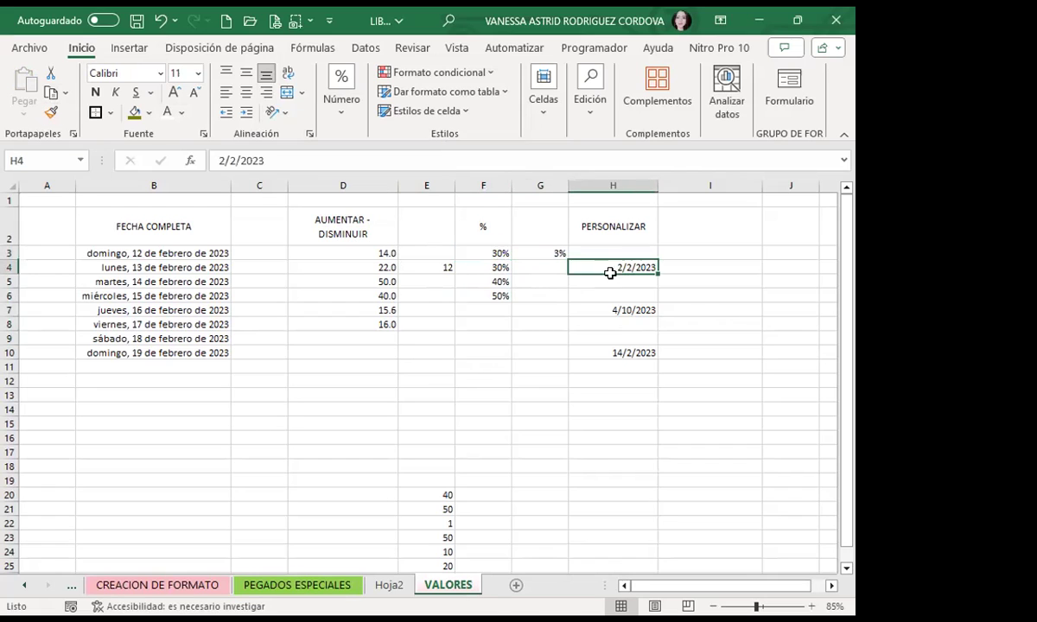
pyautogui.moveTo(610, 269); pyautogui.dragTo(615, 363)
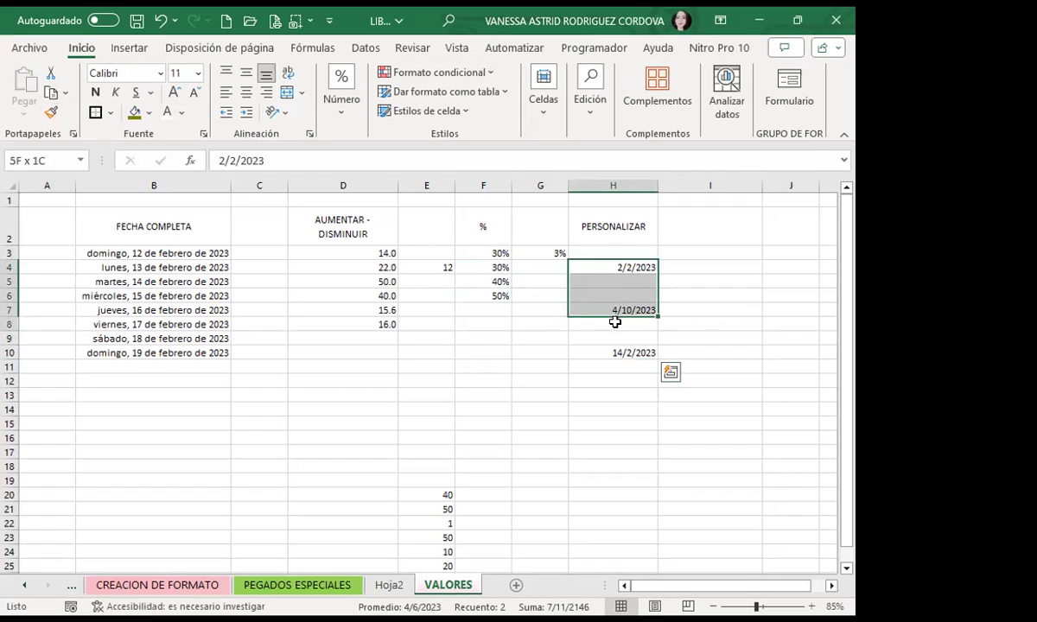
pyautogui.click(594, 271)
pyautogui.click(597, 309)
pyautogui.click(600, 351)
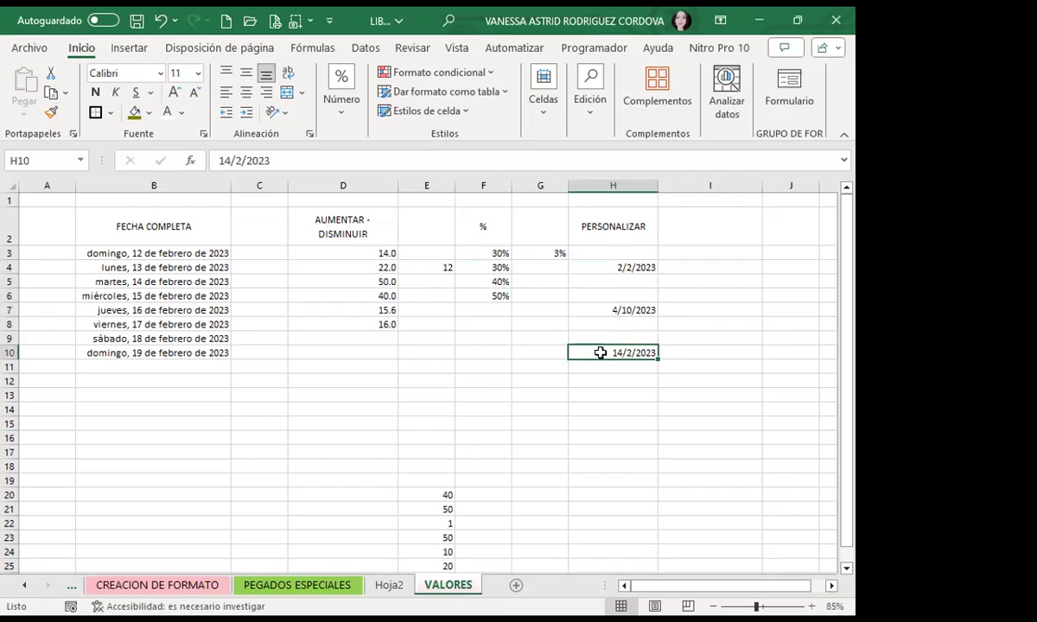
pyautogui.click(609, 268)
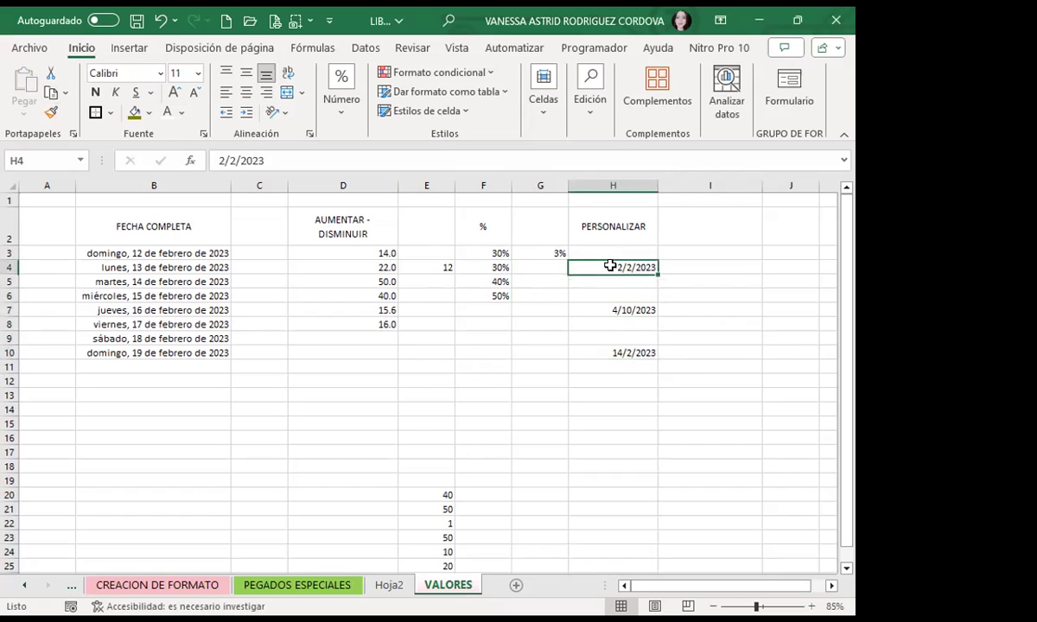
# Give H4 the custom format DDDD so it shows the weekday jueves.
pyautogui.click(342, 102)
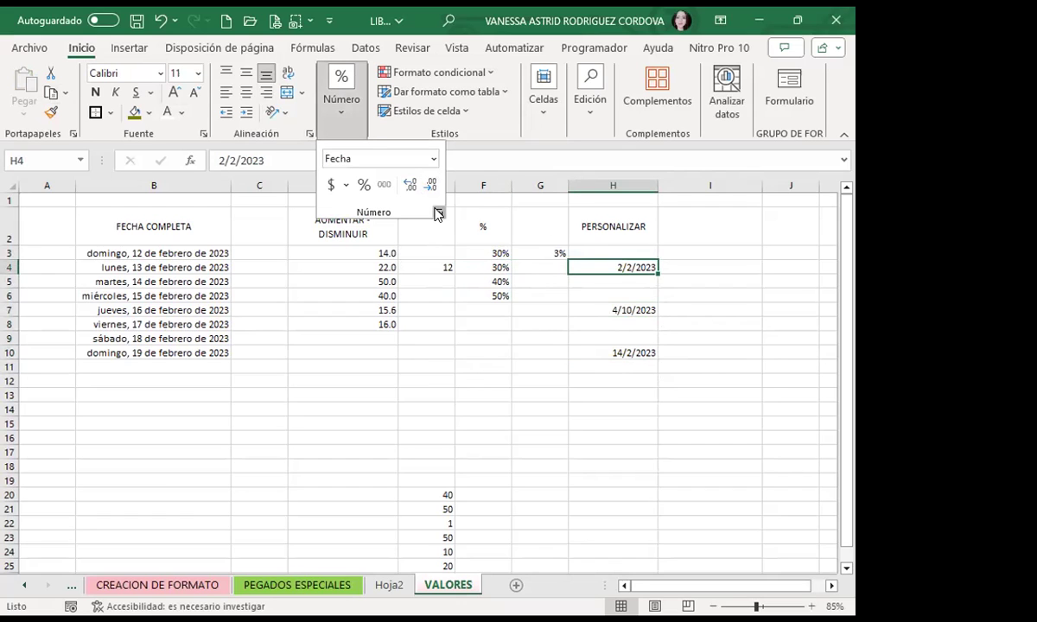
pyautogui.click(438, 213)
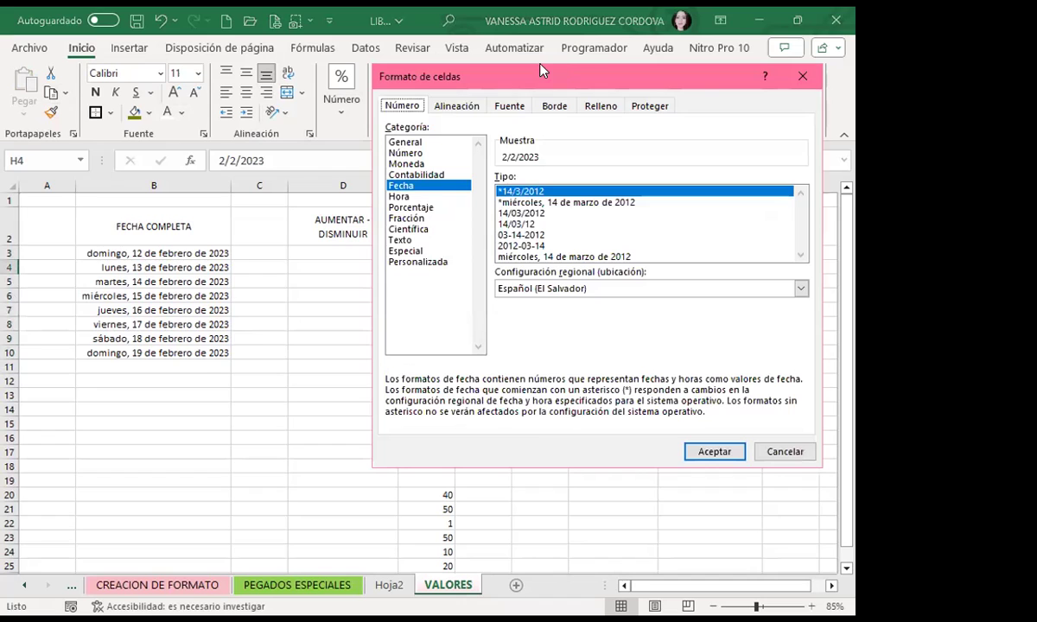
pyautogui.moveTo(540, 70); pyautogui.dragTo(261, 95)
pyautogui.click(140, 289)
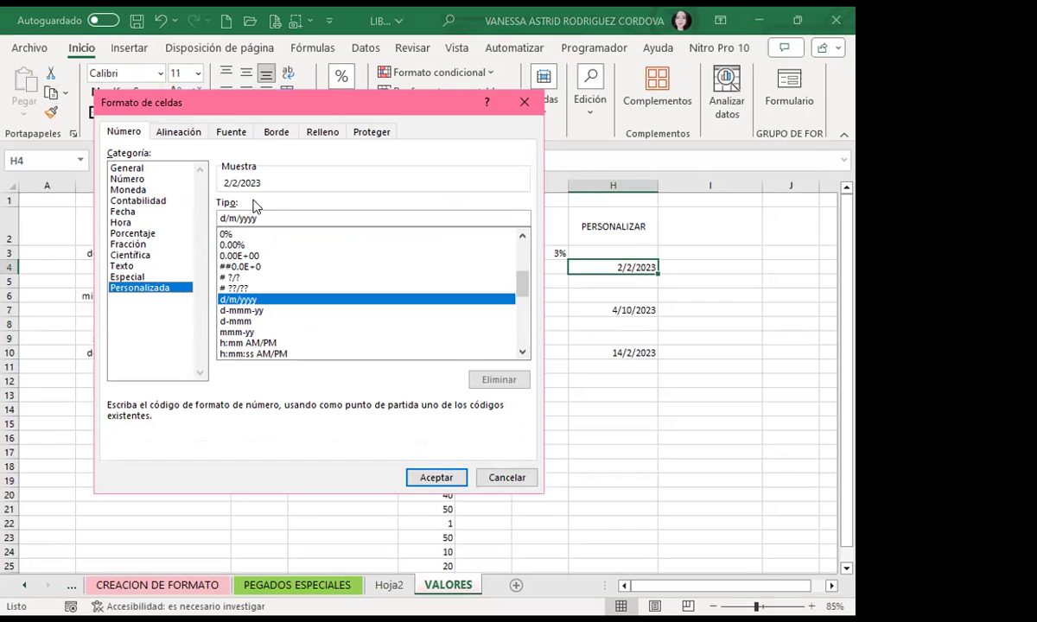
pyautogui.moveTo(269, 216); pyautogui.dragTo(211, 221)
pyautogui.write('DDDD')
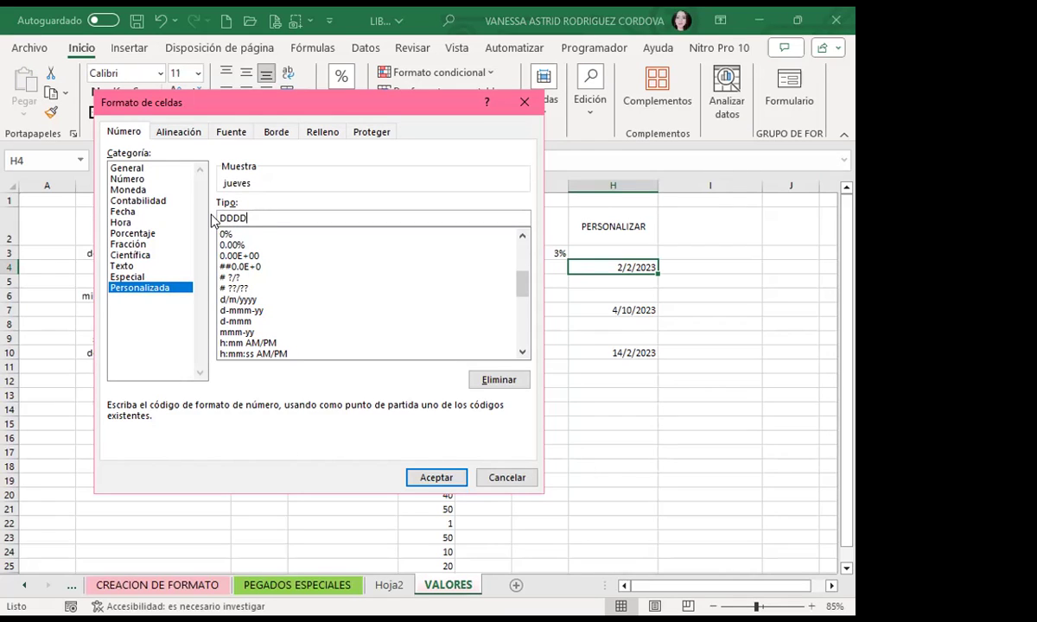
pyautogui.press('Return')
# Apply the custom format MMMM to H7 so its date reads octubre.
pyautogui.click(584, 307)
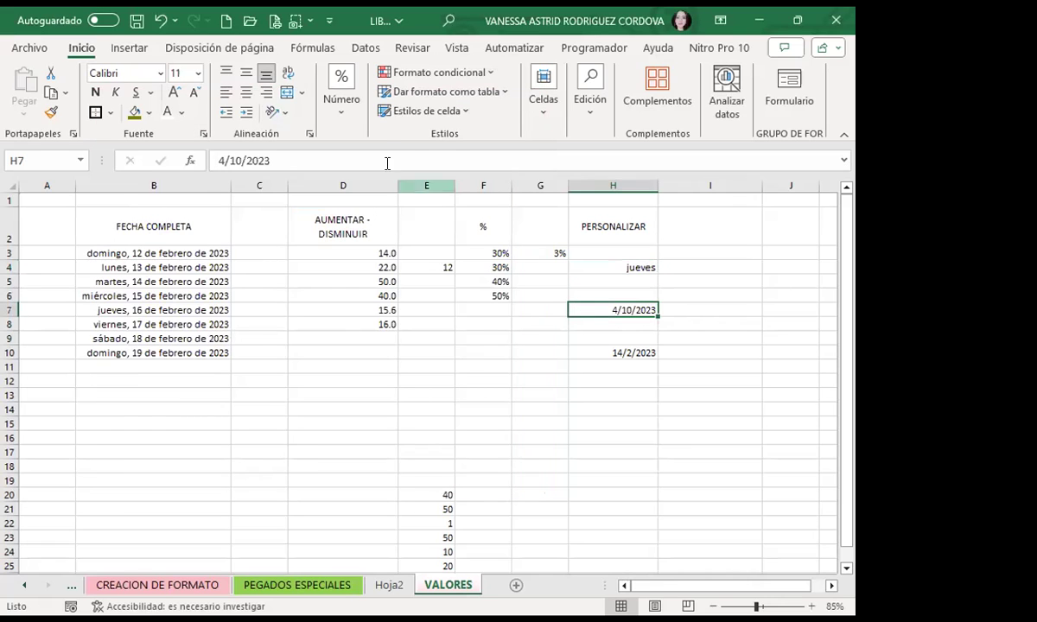
pyautogui.click(342, 102)
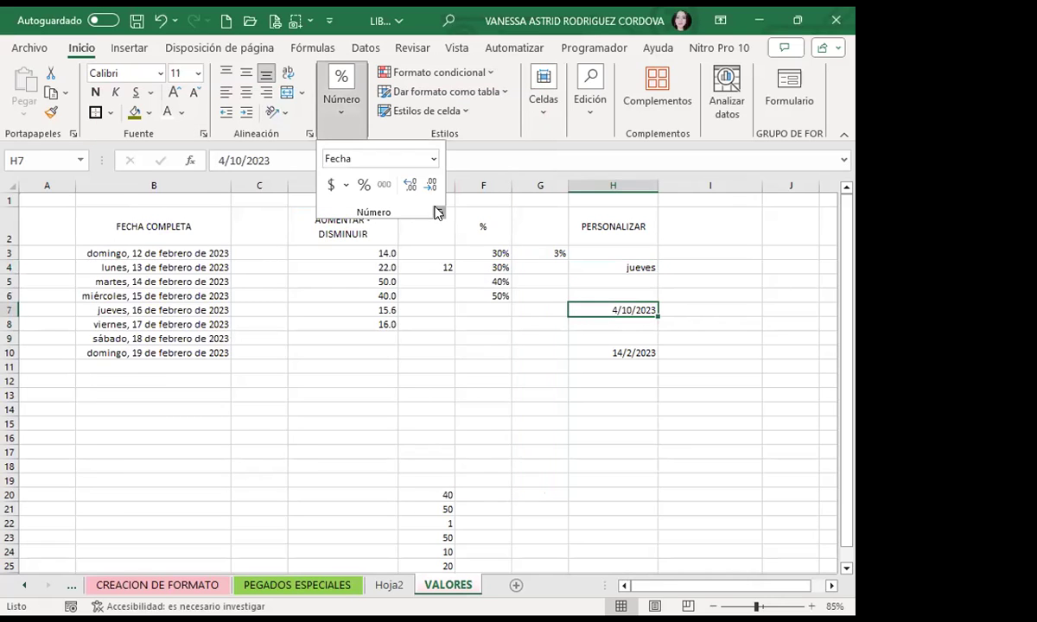
pyautogui.click(437, 212)
pyautogui.click(139, 287)
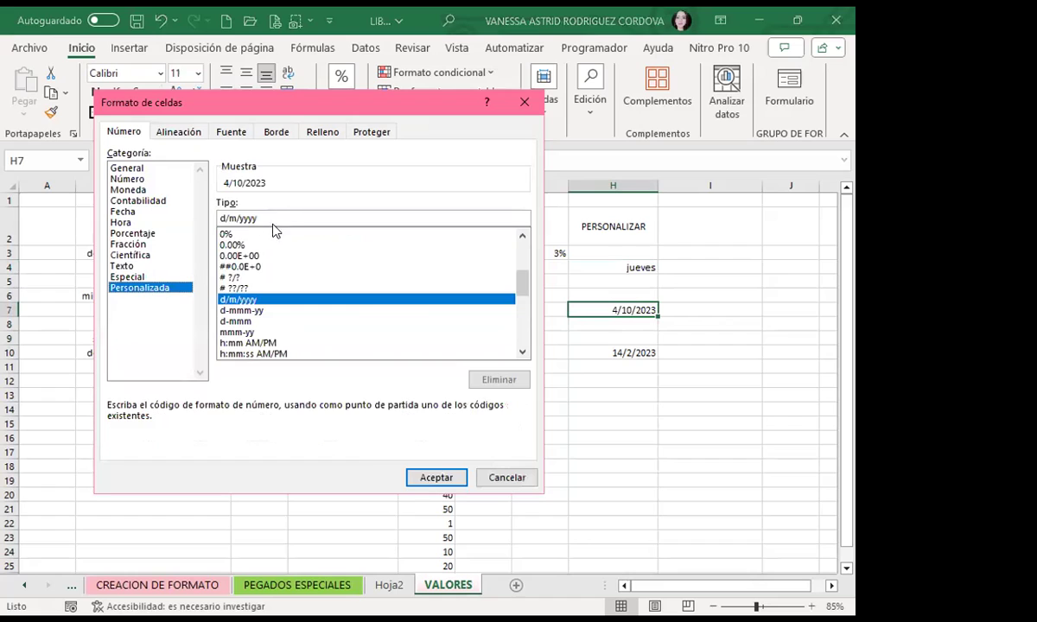
pyautogui.doubleClick(281, 218)
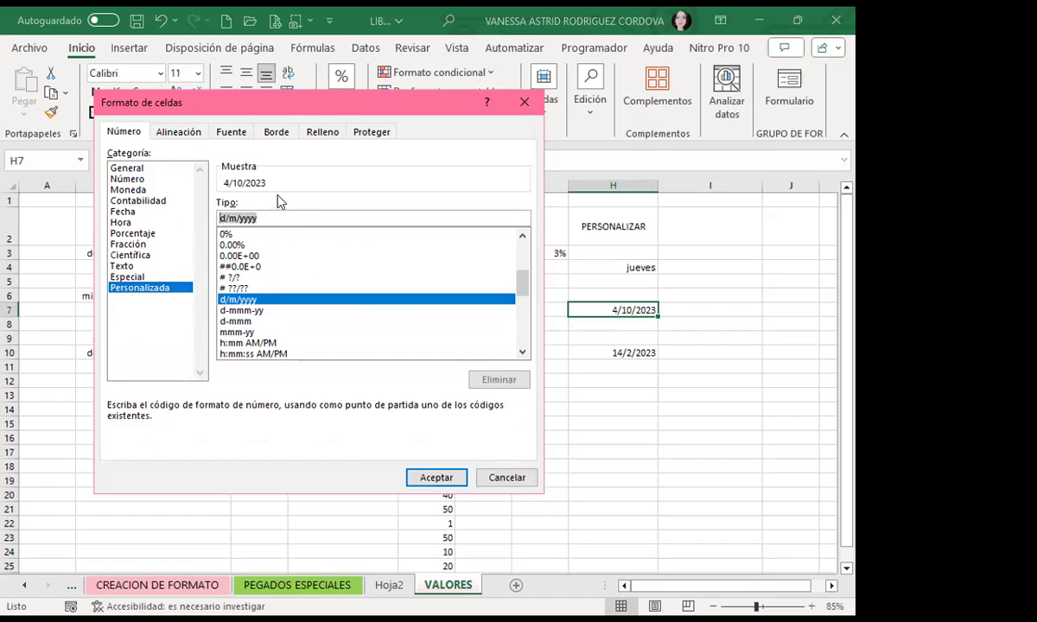
pyautogui.write('MMMM')
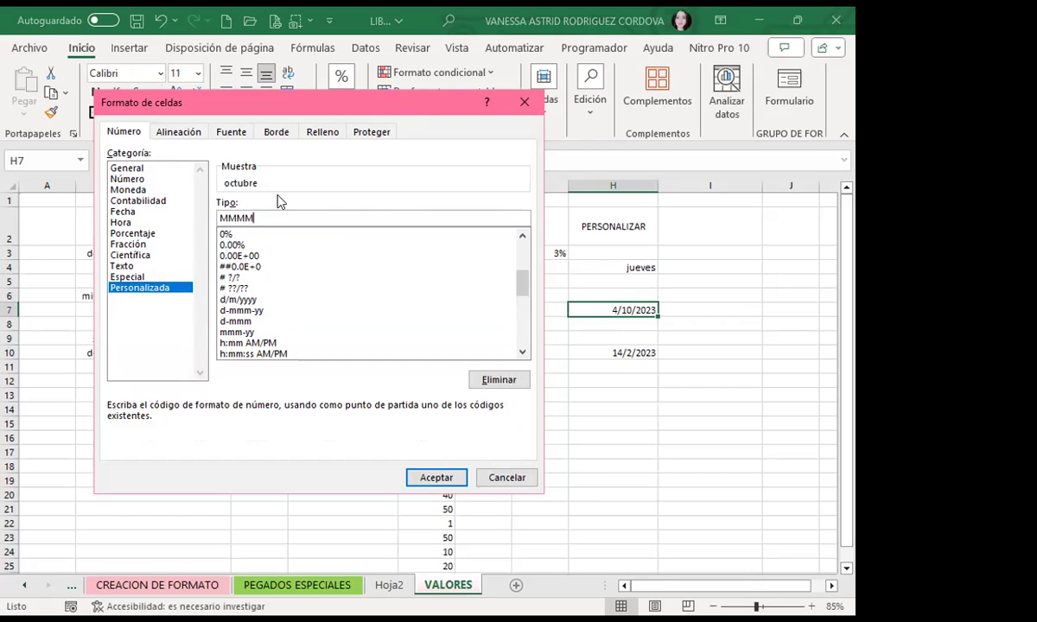
pyautogui.press('Return')
pyautogui.click(609, 350)
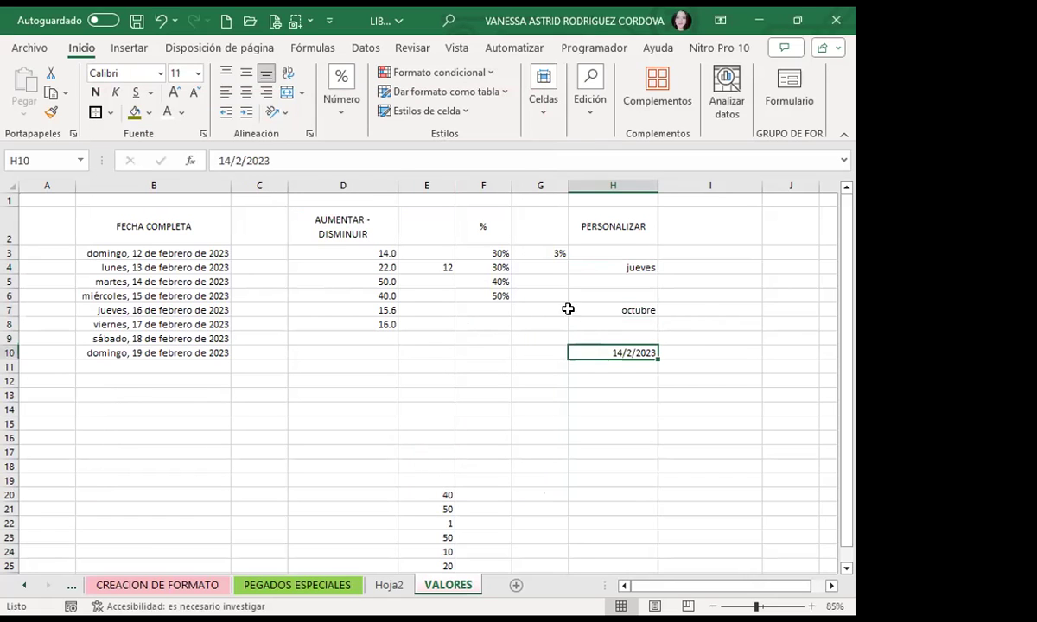
# Give H10 the custom format YYYY so 14/2/2023 shows only 2023.
pyautogui.click(342, 123)
pyautogui.click(439, 212)
pyautogui.click(140, 287)
pyautogui.moveTo(261, 219); pyautogui.dragTo(178, 215)
pyautogui.write('YYYY')
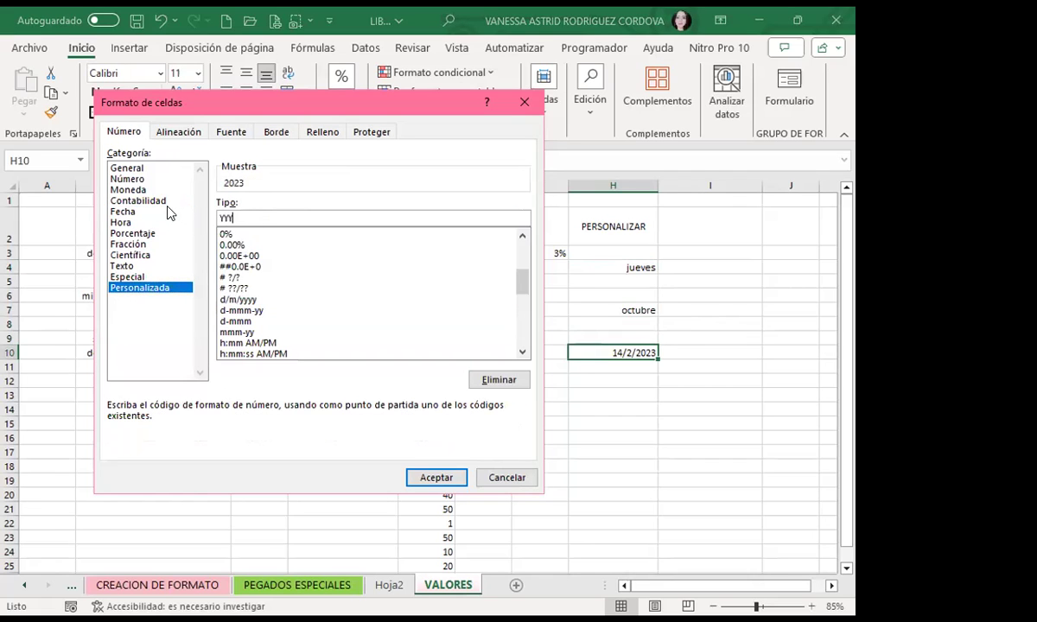
pyautogui.press('Return')
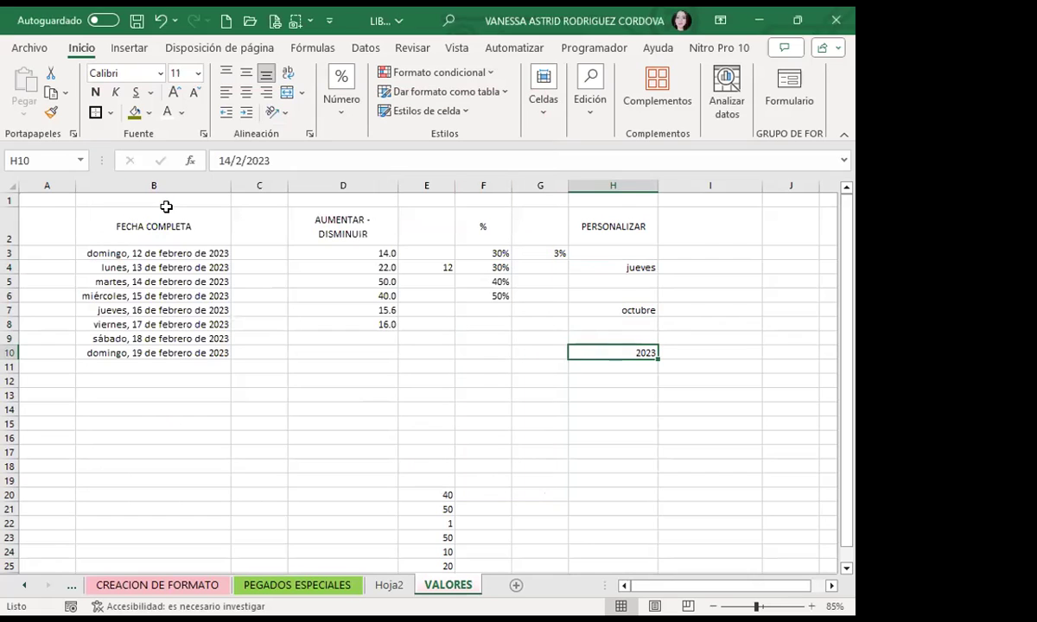
# Compare the underlying dates in H4, H7 and H10 with their formatted displays.
pyautogui.click(620, 267)
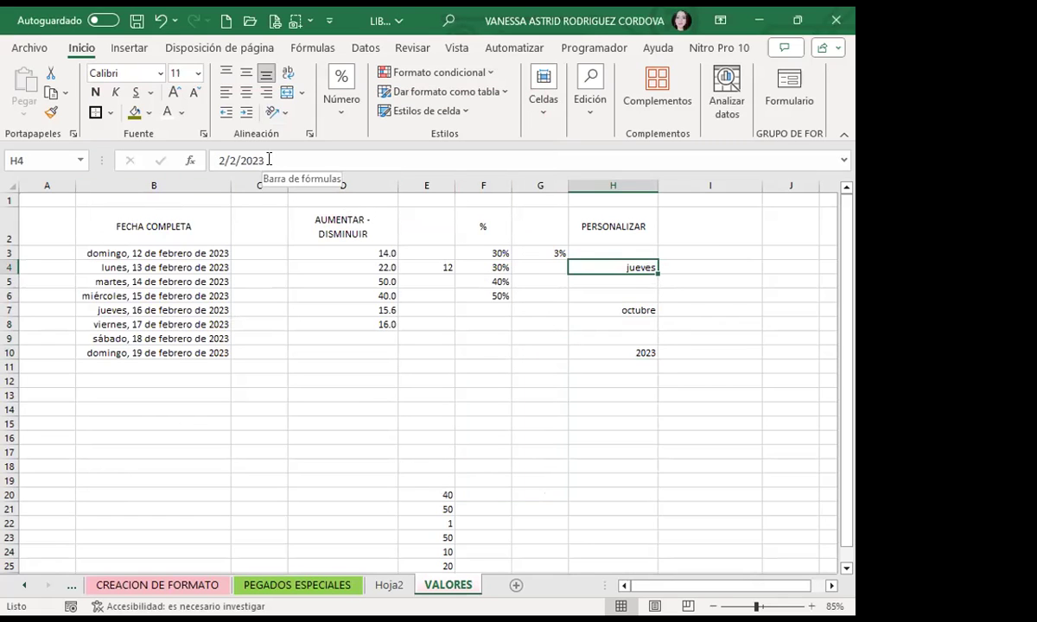
pyautogui.click(593, 311)
pyautogui.click(599, 347)
pyautogui.click(602, 268)
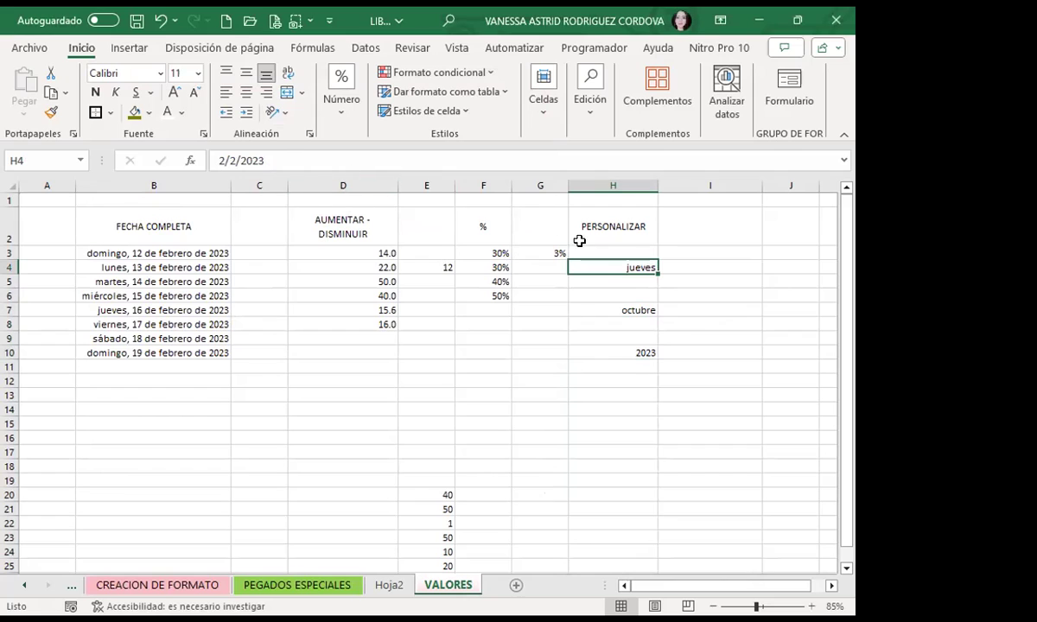
pyautogui.click(584, 311)
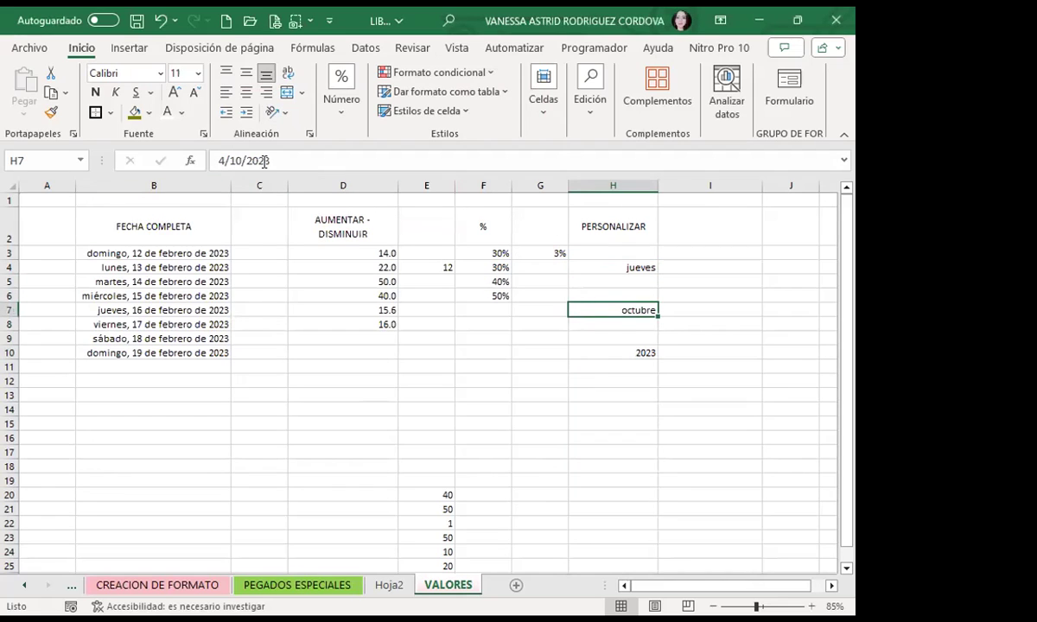
pyautogui.click(588, 352)
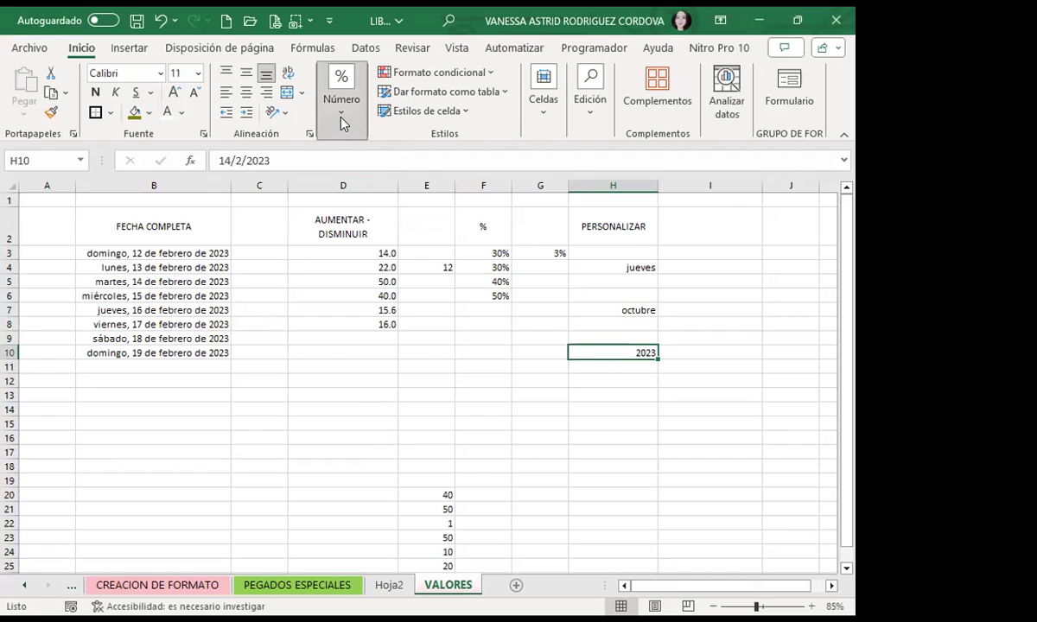
# Apply the Contabilidad format to E20:E25, showing values like $ 40.00 and $ 1.00.
pyautogui.click(411, 495)
pyautogui.scroll(-1, 424, 479)
pyautogui.moveTo(412, 451); pyautogui.dragTo(410, 515)
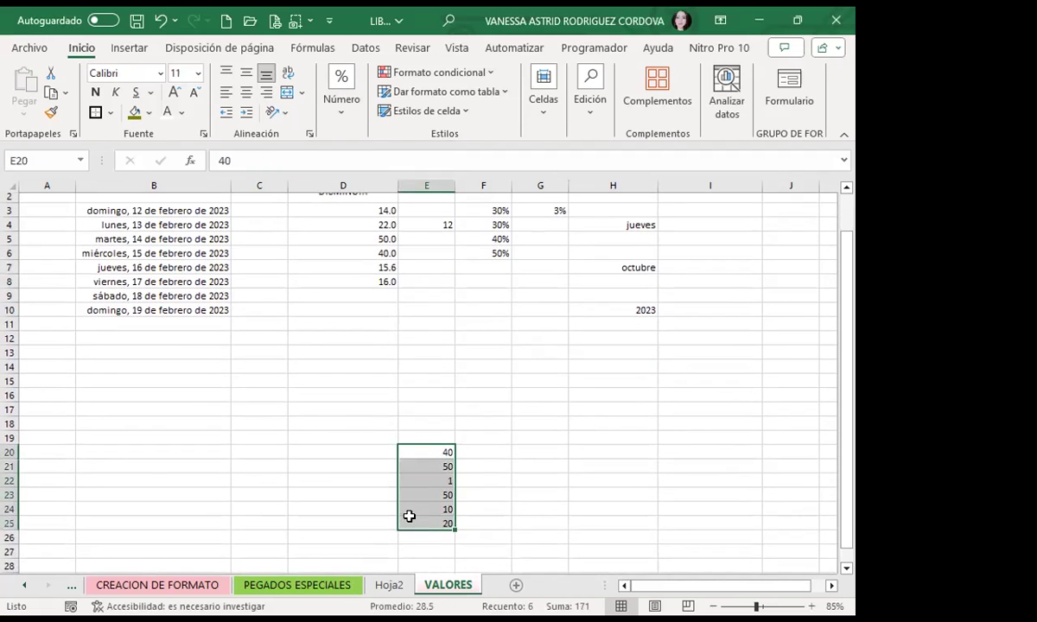
pyautogui.click(342, 102)
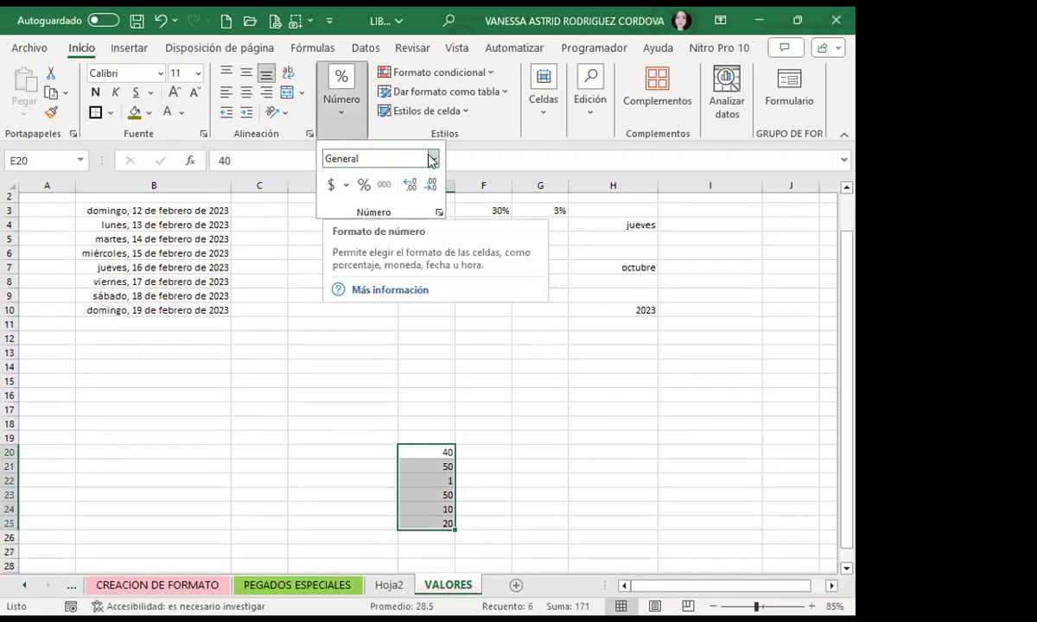
pyautogui.click(432, 158)
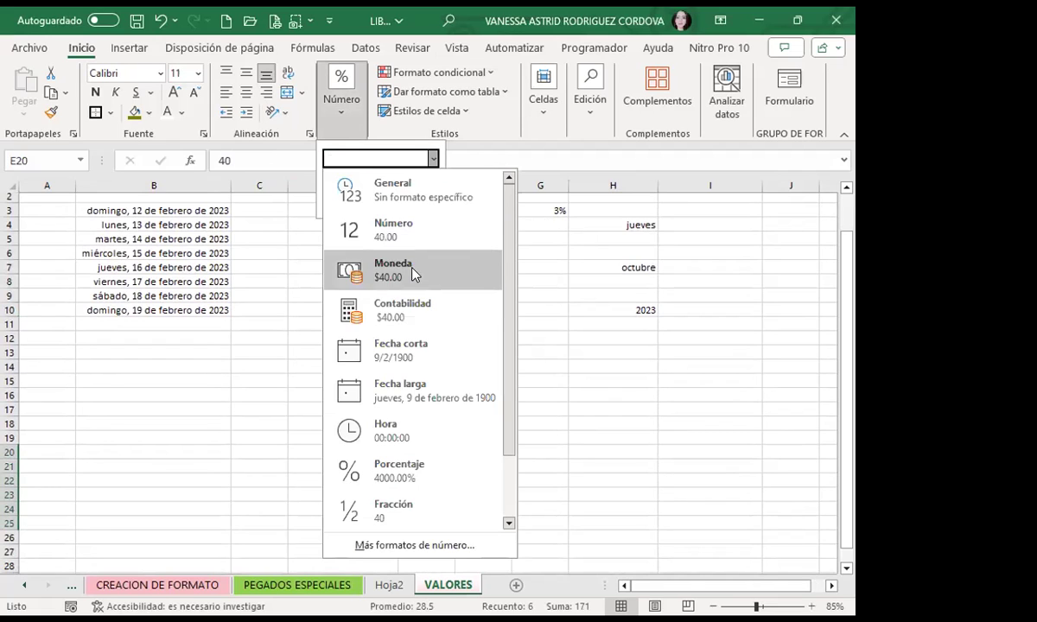
pyautogui.click(384, 311)
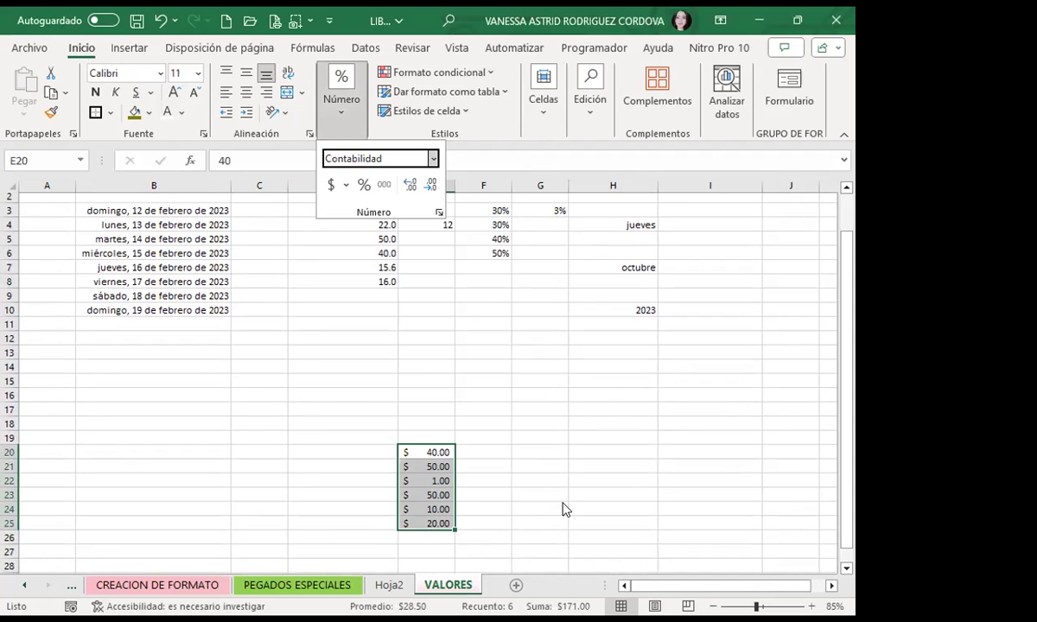
pyautogui.scroll(1, 528, 479)
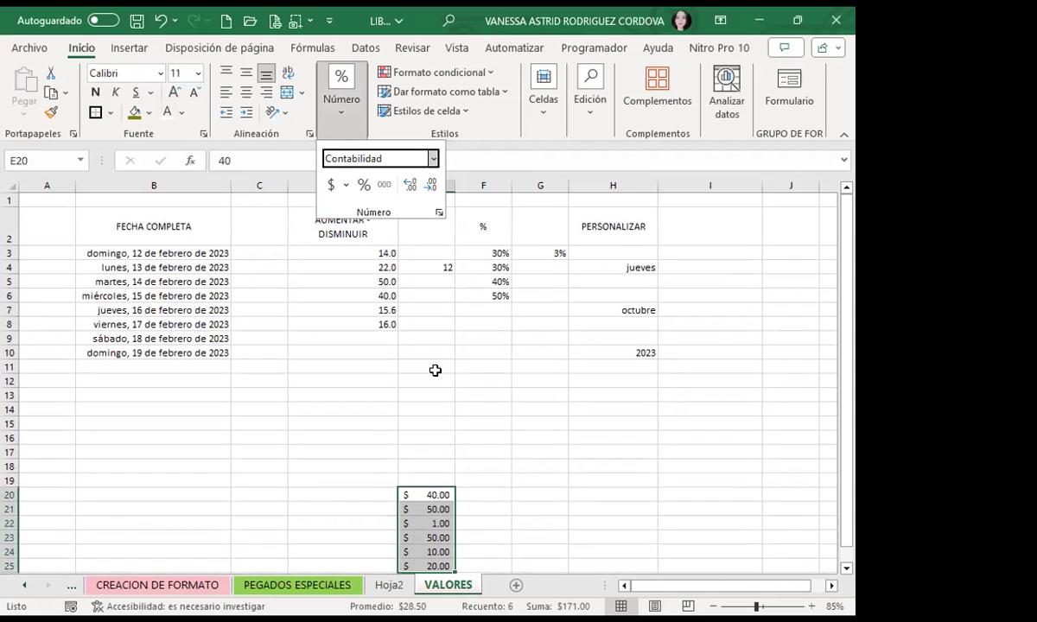
# Fill E4:E8 as a 12–16 series and format it as Moneda ($12.00–$16.00).
pyautogui.click(430, 264)
pyautogui.moveTo(454, 274); pyautogui.dragTo(440, 334)
pyautogui.click(492, 76)
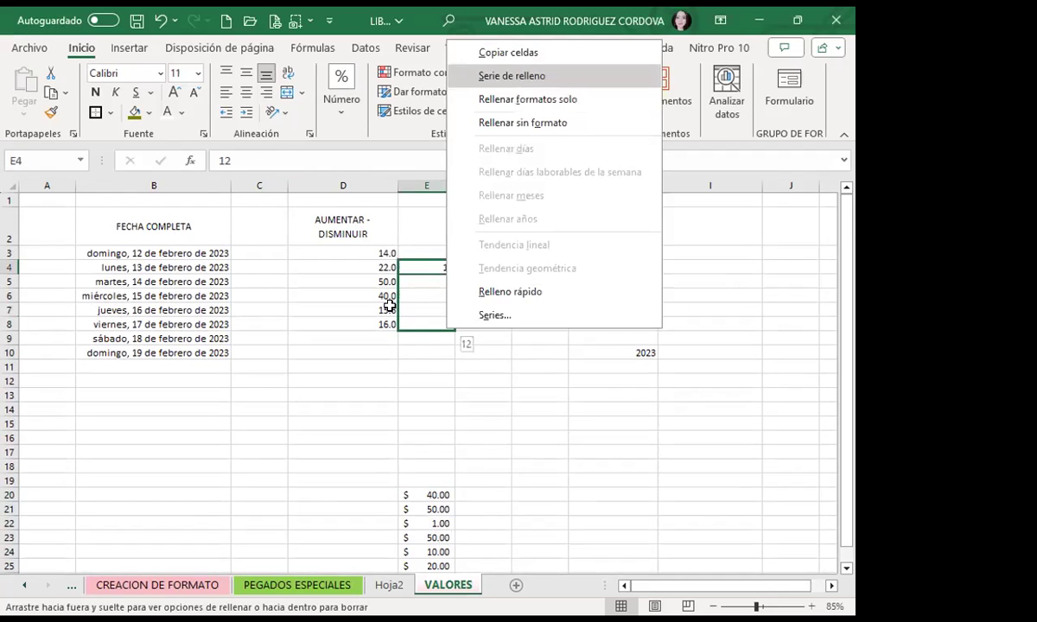
pyautogui.click(344, 111)
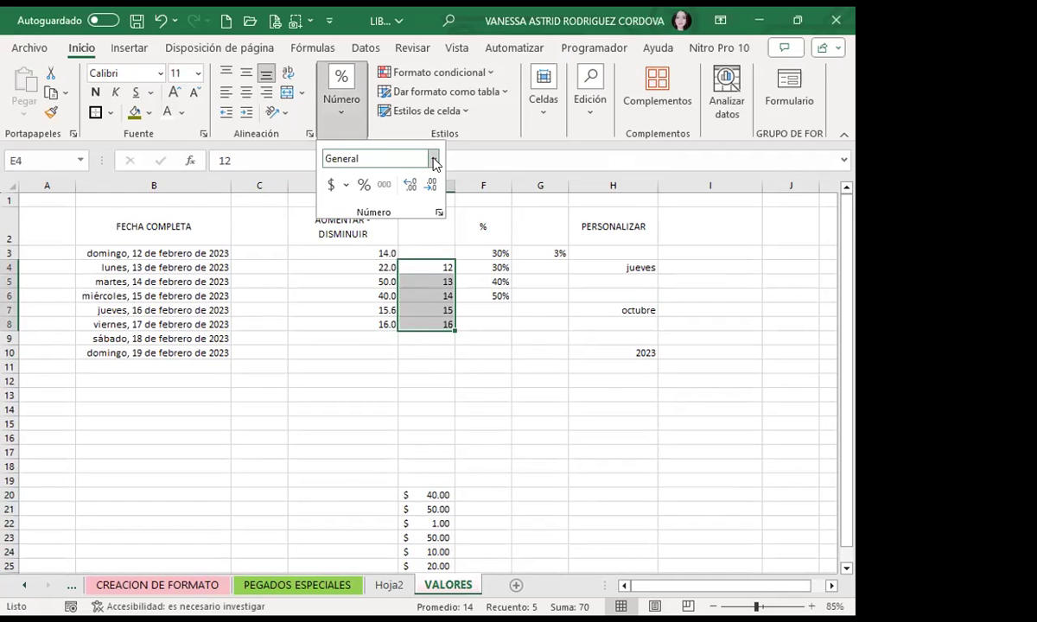
pyautogui.click(432, 158)
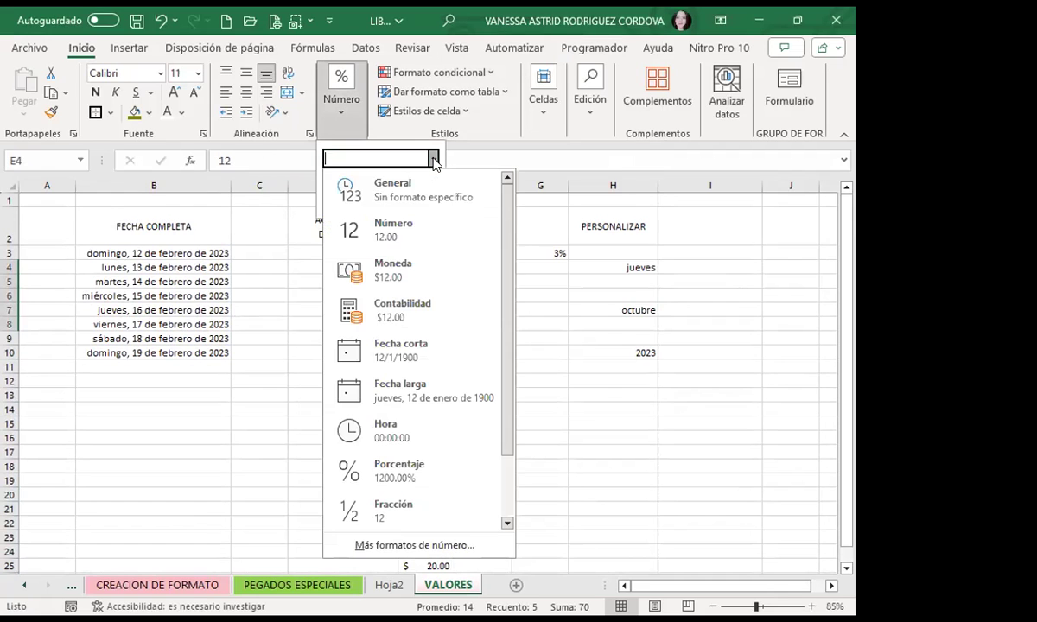
pyautogui.click(403, 273)
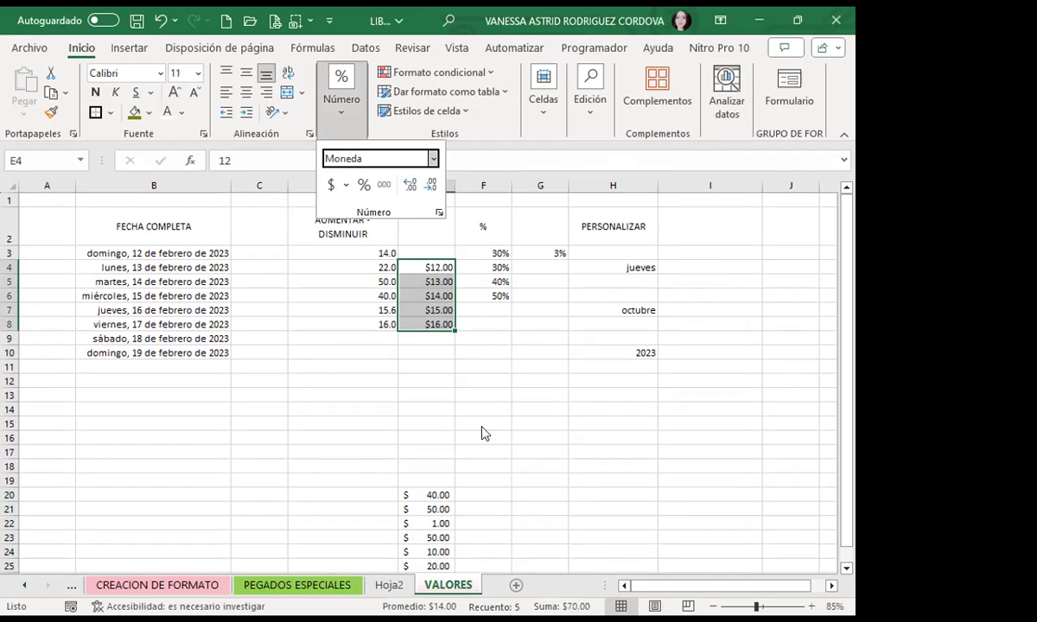
pyautogui.click(473, 398)
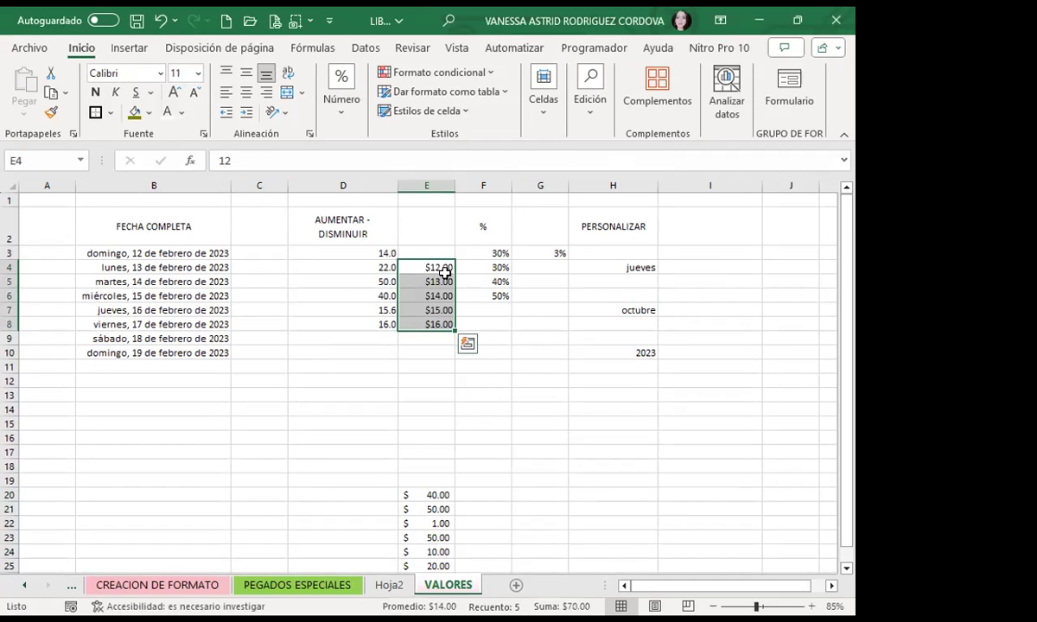
# Review the accounting-formatted values in E20 and E21.
pyautogui.click(439, 495)
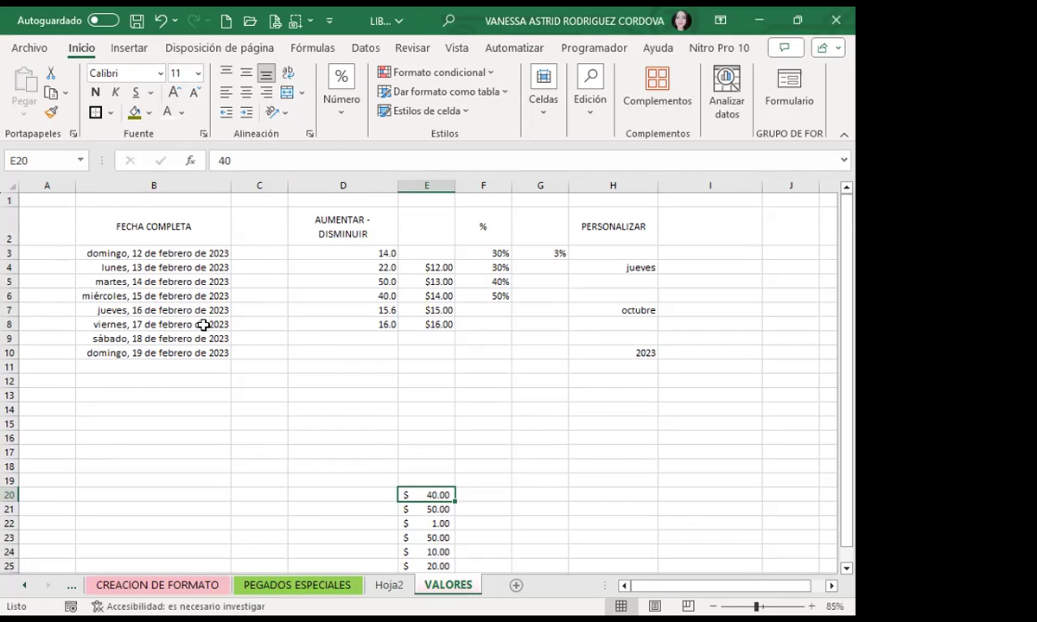
pyautogui.moveTo(130, 254)
pyautogui.mouseDown()
pyautogui.moveTo(623, 457)
pyautogui.moveTo(608, 521)
pyautogui.mouseUp()
pyautogui.click(438, 506)
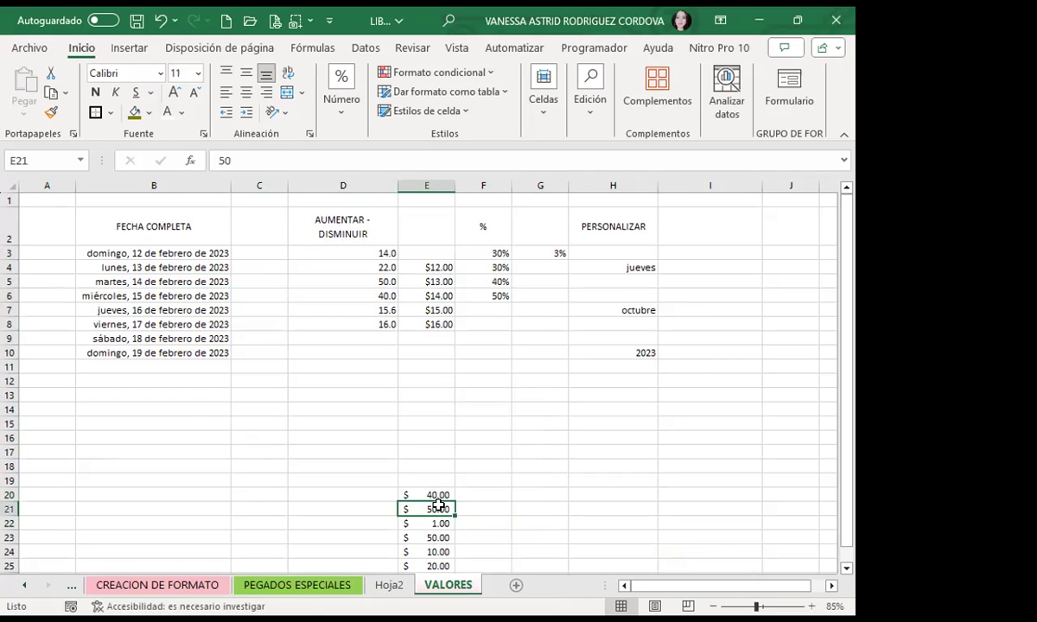